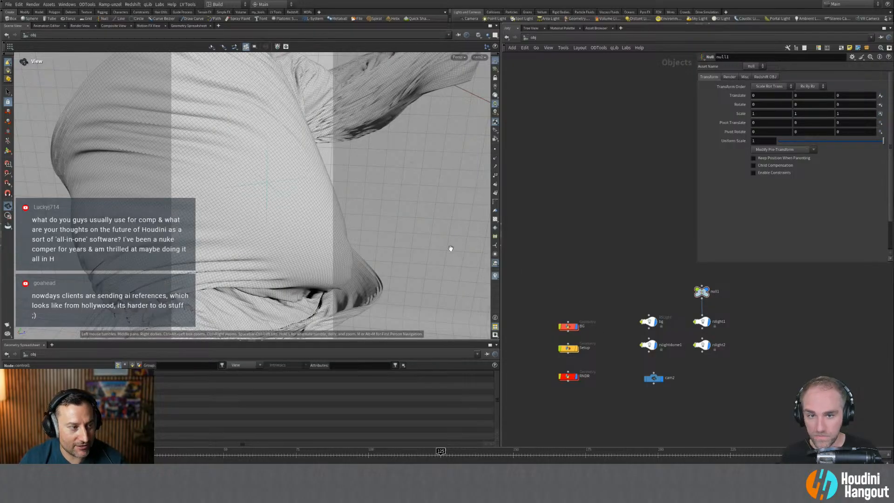
Preview the current frame in the Redshift Render View, select the RNDR geometry object, and close the render window.
{"action": "left_click_drag", "start_coordinate": [195, 259], "coordinate": [365, 311]}
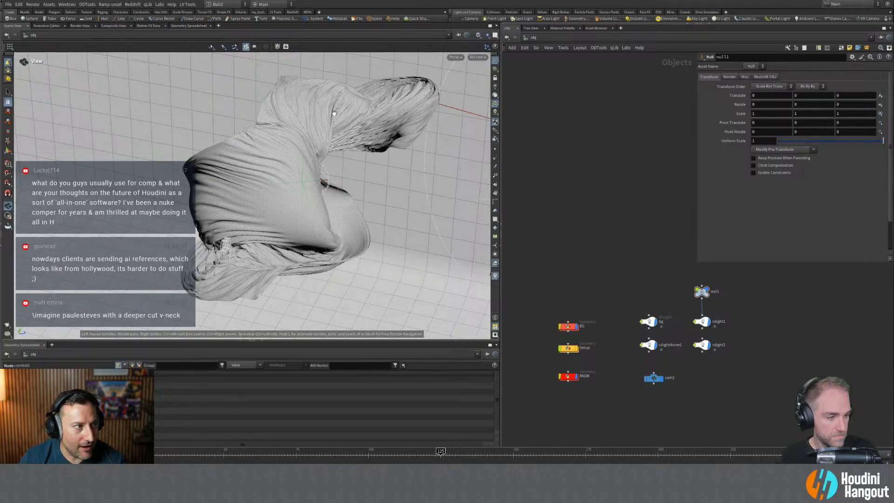
{"action": "left_click", "coordinate": [136, 6]}
{"action": "left_click", "coordinate": [149, 33]}
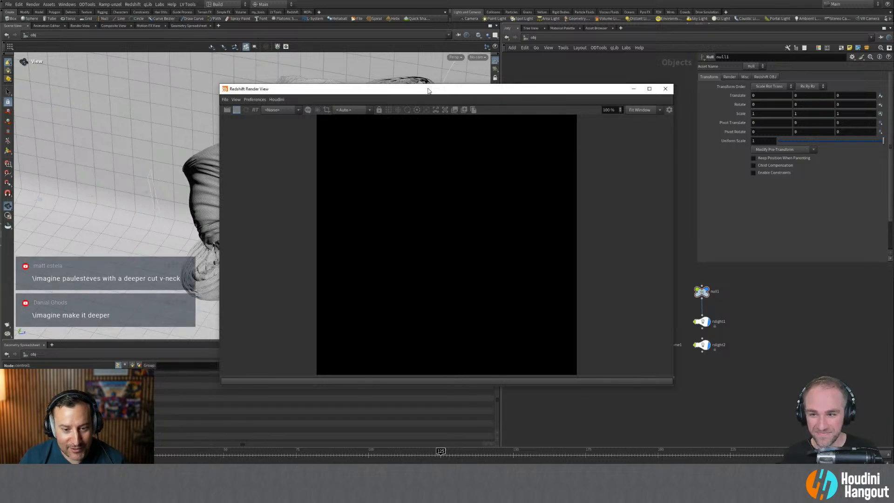
{"action": "left_click", "coordinate": [665, 89]}
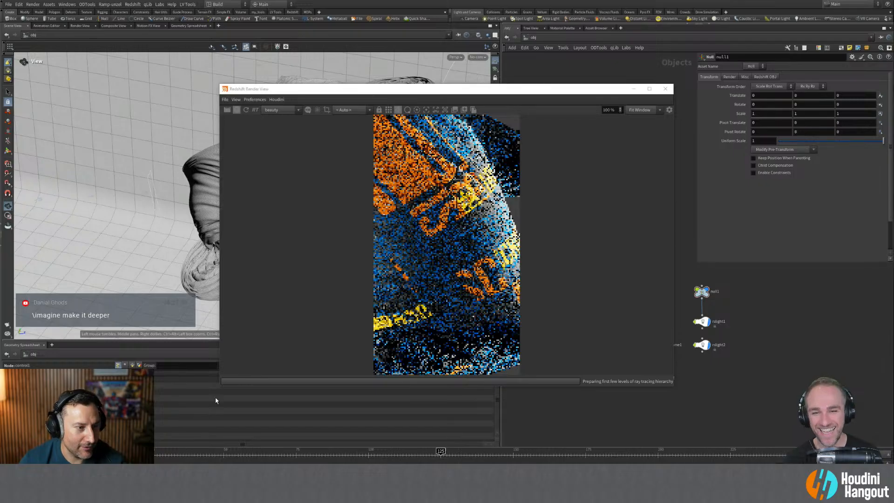
{"action": "left_click_drag", "start_coordinate": [556, 92], "coordinate": [507, 39]}
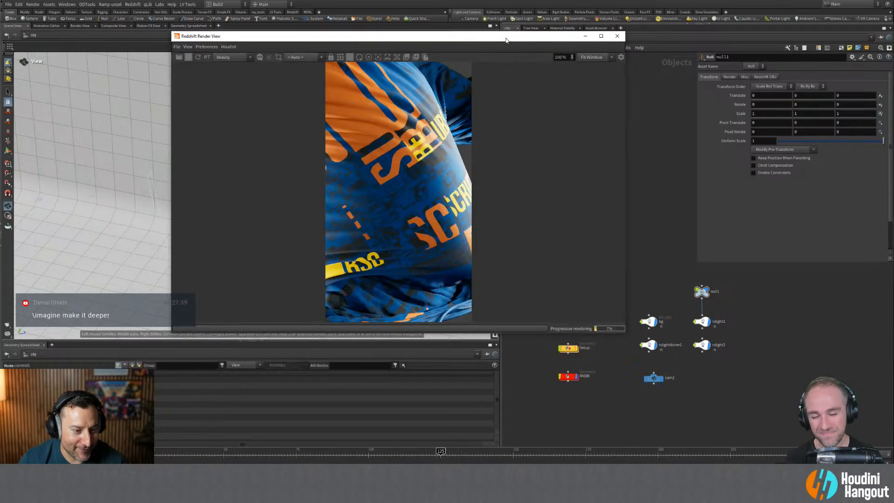
{"action": "scroll", "coordinate": [596, 373], "scroll_direction": "up", "scroll_amount": 1}
{"action": "left_click", "coordinate": [565, 376]}
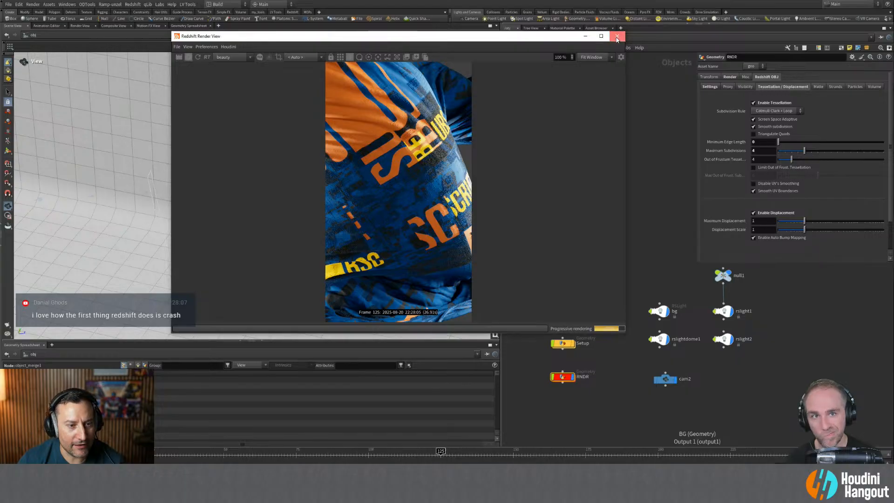
{"action": "left_click", "coordinate": [617, 36]}
Inspect the colour composite, ramp and colour layer nodes in the Cloth material network.
{"action": "key", "text": "2"}
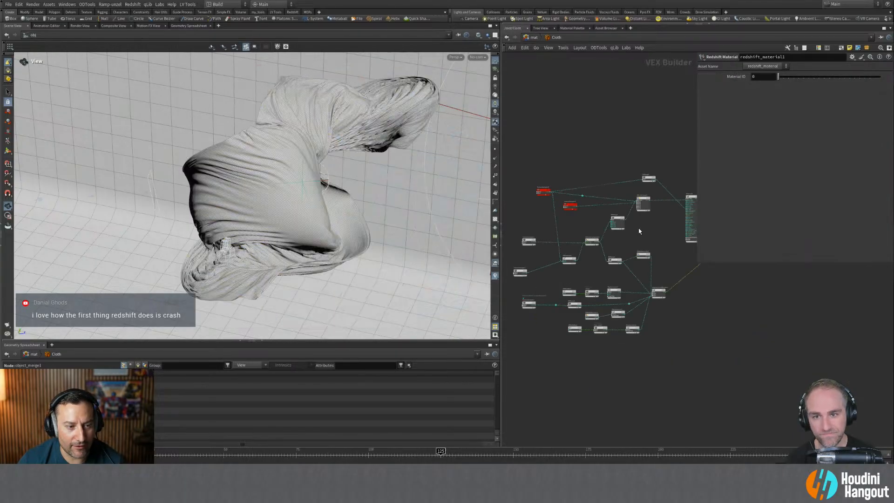
{"action": "scroll", "coordinate": [563, 256], "scroll_direction": "up", "scroll_amount": 3}
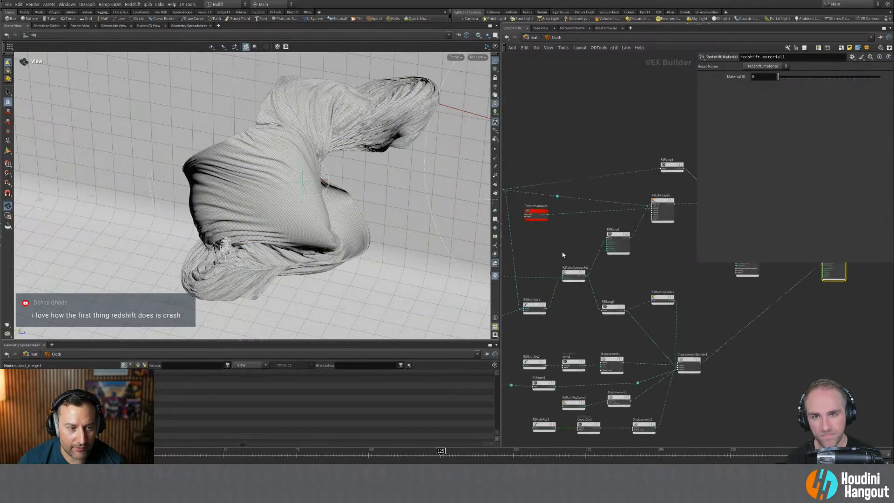
{"action": "left_click", "coordinate": [572, 274]}
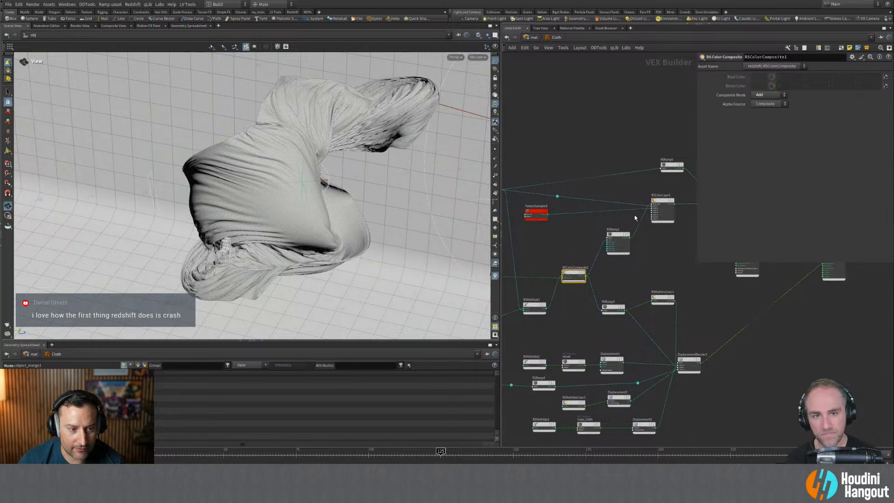
{"action": "left_click", "coordinate": [618, 238]}
{"action": "middle_click_drag", "start_coordinate": [652, 172], "coordinate": [619, 196]}
{"action": "left_click", "coordinate": [630, 230]}
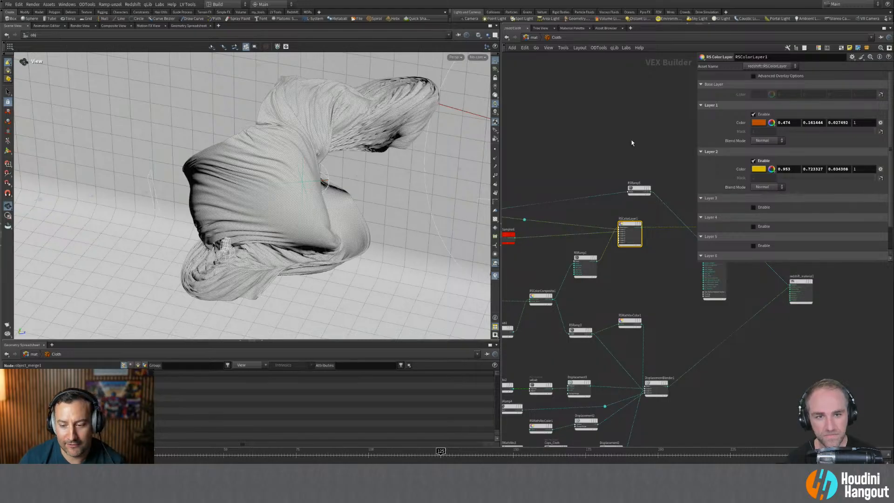
Return to the object network, narrow the parameter pane, and enter the RNDR geometry network.
{"action": "key", "text": "1"}
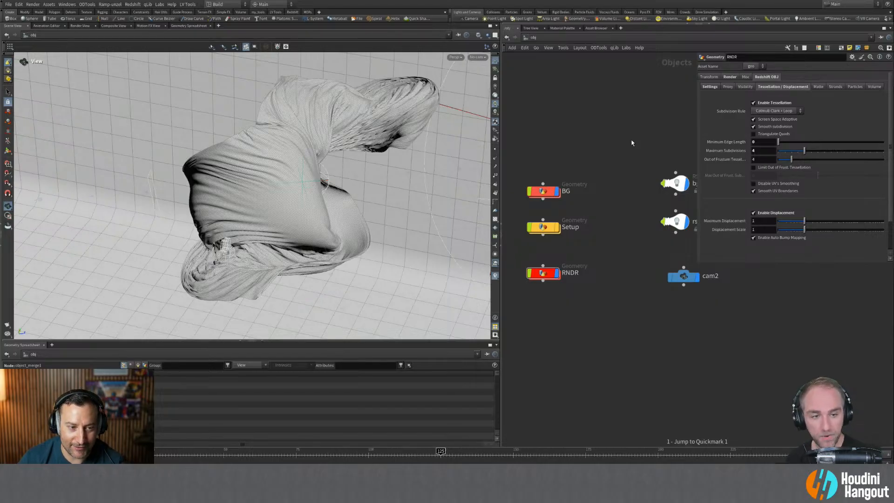
{"action": "middle_click_drag", "start_coordinate": [632, 143], "coordinate": [635, 159]}
{"action": "left_click_drag", "start_coordinate": [698, 263], "coordinate": [756, 270]}
{"action": "scroll", "coordinate": [741, 269], "scroll_direction": "down", "scroll_amount": 3}
{"action": "mouse_move", "coordinate": [687, 218]}
{"action": "middle_mouse_down"}
{"action": "mouse_move", "coordinate": [624, 223]}
{"action": "mouse_move", "coordinate": [673, 215]}
{"action": "middle_mouse_up"}
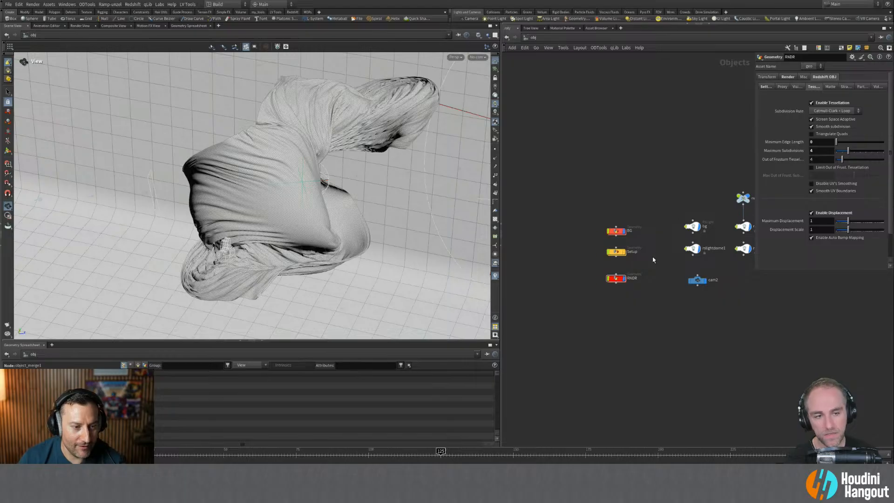
{"action": "scroll", "coordinate": [653, 260], "scroll_direction": "up", "scroll_amount": 1}
{"action": "left_click_drag", "start_coordinate": [653, 257], "coordinate": [576, 312]}
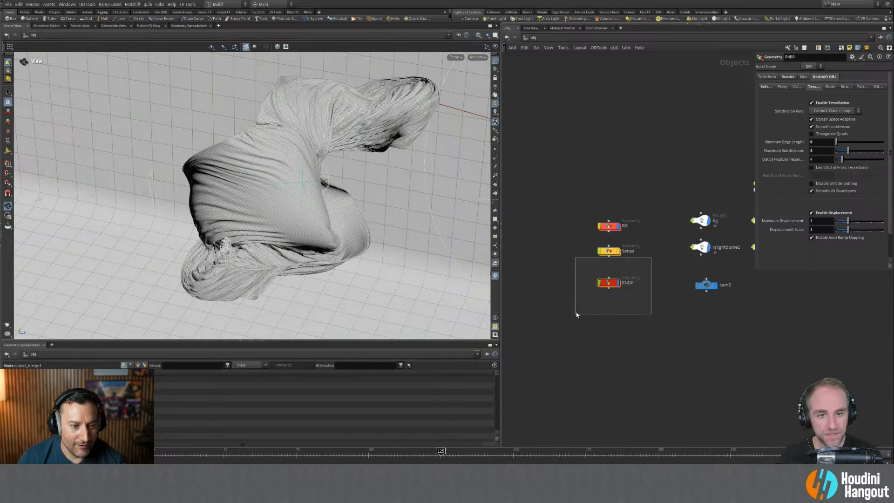
{"action": "double_click", "coordinate": [609, 282]}
Add a Null node beneath the object merge in RNDR.
{"action": "key", "text": "Tab"}
{"action": "key", "text": "Escape"}
{"action": "left_click", "coordinate": [697, 293]}
{"action": "left_click", "coordinate": [724, 294]}
{"action": "left_click", "coordinate": [690, 290]}
Rename the null beneath the object merge to OUT_CLOTH.
{"action": "left_click", "coordinate": [724, 294]}
{"action": "key", "text": "BackSpace"}
{"action": "type", "text": "OUT_CL"}
{"action": "key", "text": "BackSpace"}
{"action": "key", "text": "BackSpace"}
{"action": "key", "text": "BackSpace"}
{"action": "type", "text": "_CLTOH"}
{"action": "key", "text": "BackSpace"}
{"action": "key", "text": "BackSpace"}
{"action": "key", "text": "BackSpace"}
{"action": "type", "text": "OTH"}
{"action": "key", "text": "Return"}
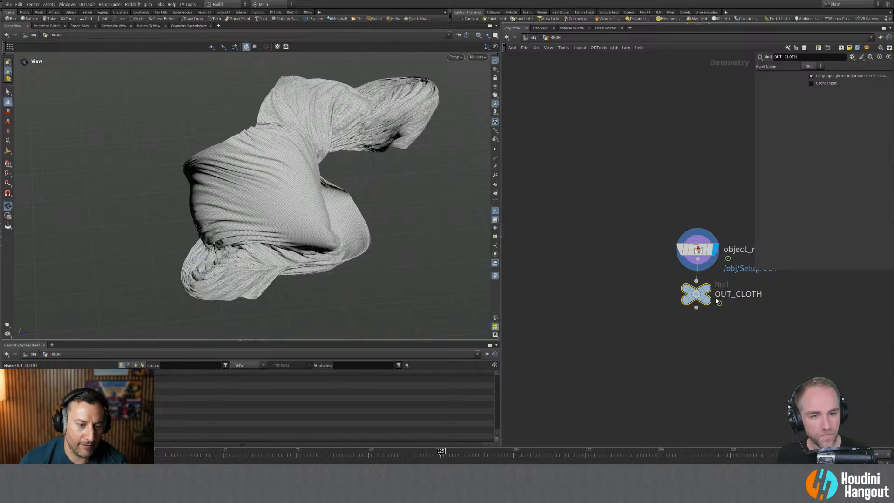
Switch to the Solaris stage network and add a SOP Import node.
{"action": "left_click", "coordinate": [533, 37]}
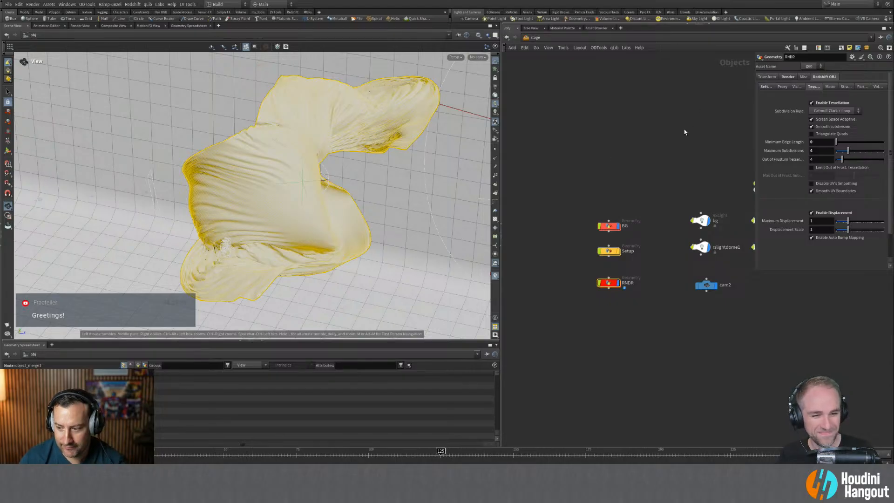
{"action": "key", "text": "Tab"}
{"action": "type", "text": "sop"}
{"action": "key", "text": "Down"}
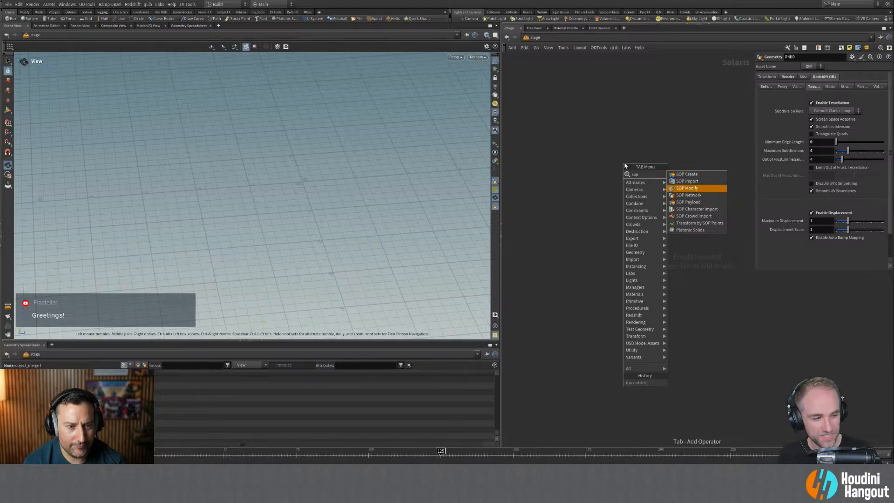
{"action": "key", "text": "Return"}
{"action": "left_click", "coordinate": [624, 163]}
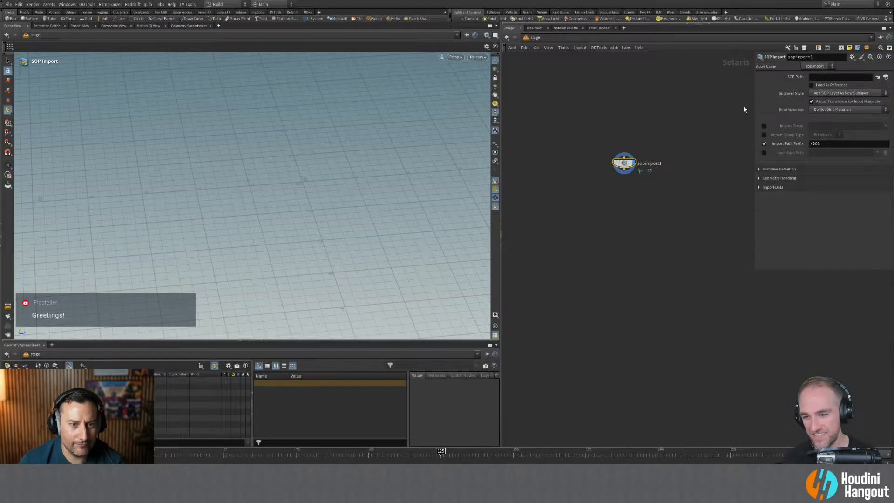
Set the SOP Import's SOP path to /obj/RNDR/OUT_CLOTH.
{"action": "left_click", "coordinate": [833, 75]}
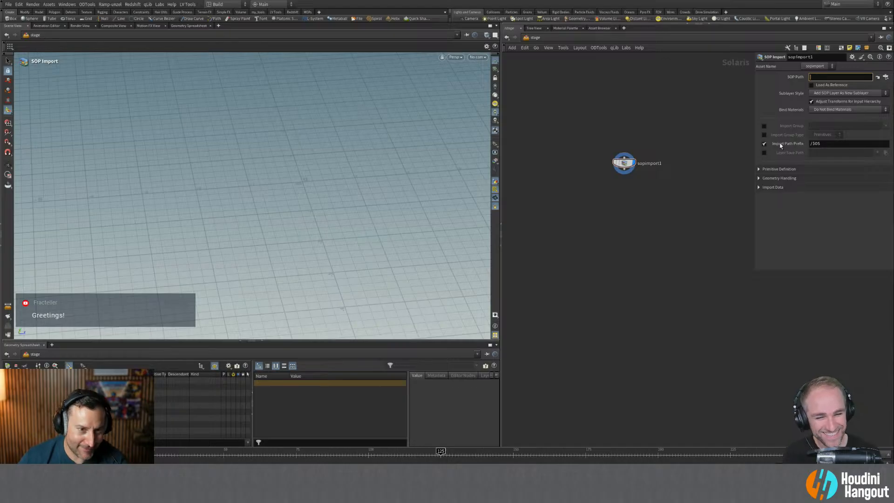
{"action": "type", "text": "/obj/RNDR/OUT_CLOTH"}
{"action": "key", "text": "Return"}
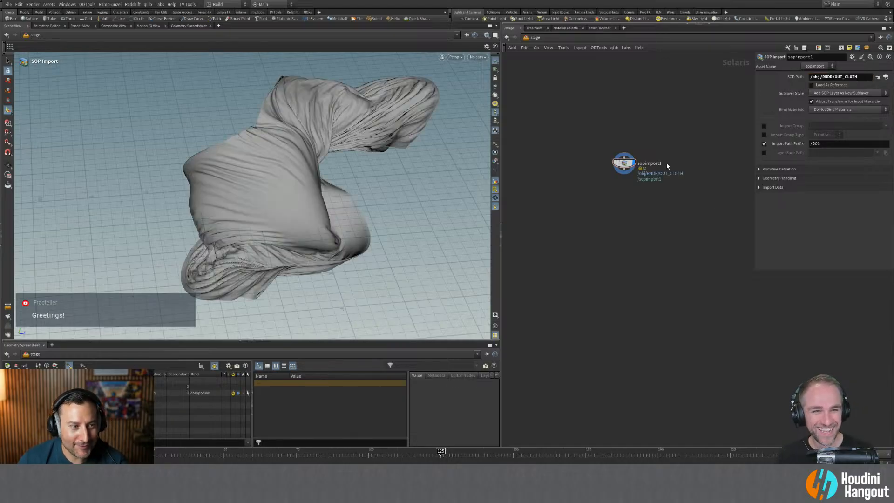
{"action": "left_click_drag", "start_coordinate": [624, 164], "coordinate": [624, 171]}
{"action": "left_click", "coordinate": [479, 58]}
{"action": "left_click_drag", "start_coordinate": [625, 177], "coordinate": [626, 192]}
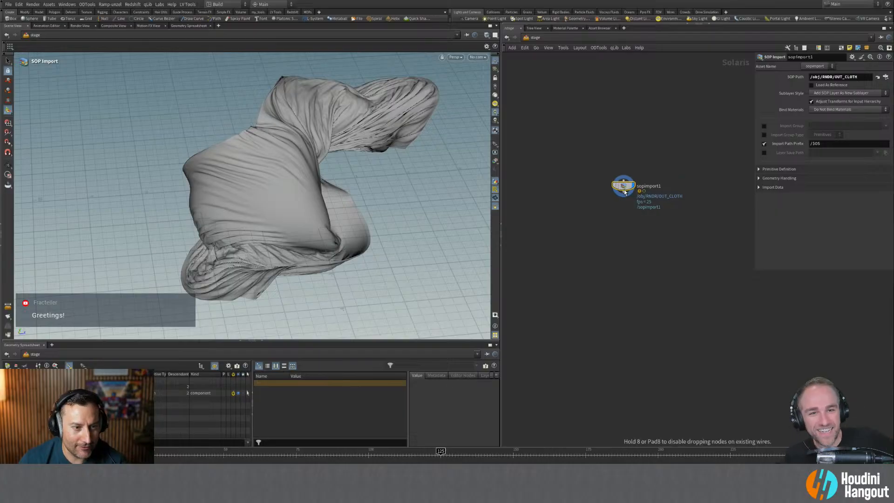
Add a Scene Import (Cameras) node connected below the SOP Import and set it as the displayed node.
{"action": "key", "text": "Tab"}
{"action": "type", "text": "scene"}
{"action": "key", "text": "Down"}
{"action": "key", "text": "Down"}
{"action": "key", "text": "Down"}
{"action": "key", "text": "Return"}
{"action": "left_click", "coordinate": [624, 218]}
{"action": "left_click", "coordinate": [632, 216]}
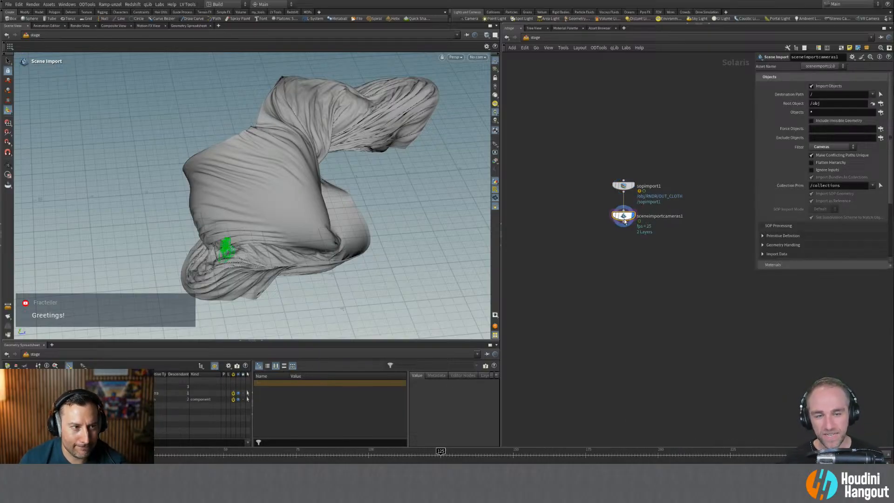
Look through the imported cam2 camera in the viewport and tidy the camera import node's position.
{"action": "left_click", "coordinate": [477, 57]}
{"action": "left_click", "coordinate": [496, 63]}
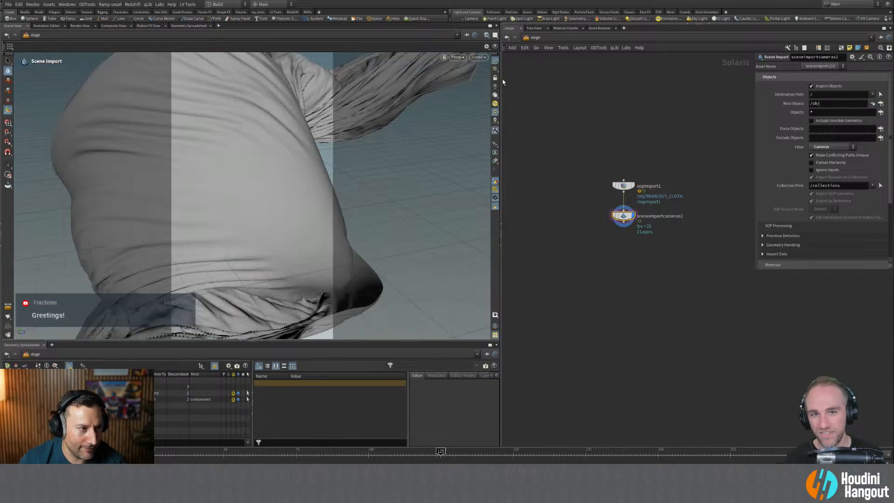
{"action": "scroll", "coordinate": [646, 253], "scroll_direction": "up", "scroll_amount": 2}
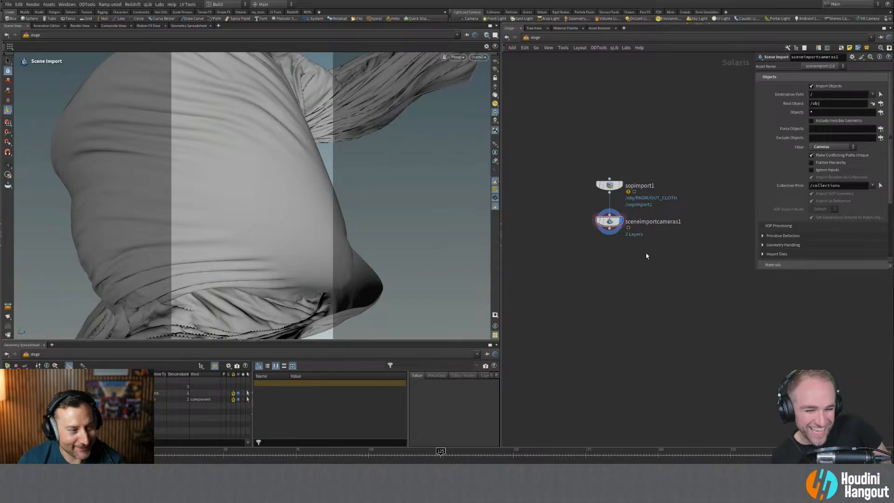
{"action": "left_click_drag", "start_coordinate": [616, 221], "coordinate": [616, 218]}
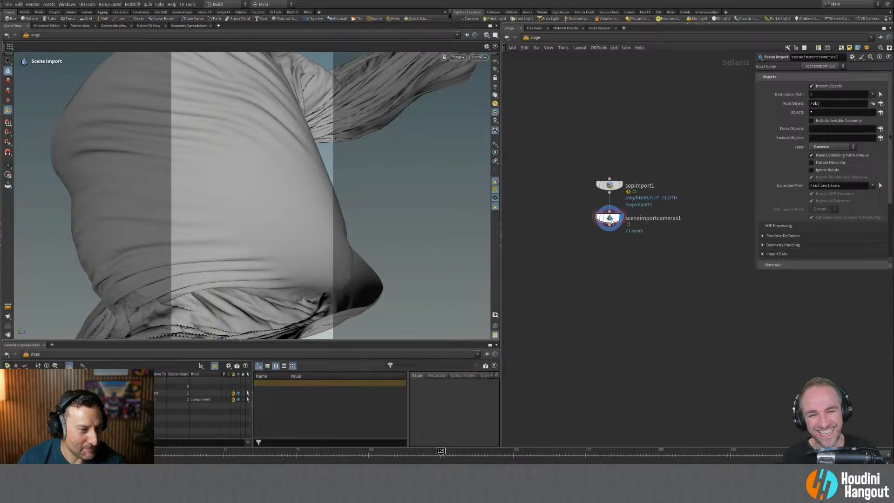
{"action": "middle_click_drag", "start_coordinate": [632, 254], "coordinate": [607, 267]}
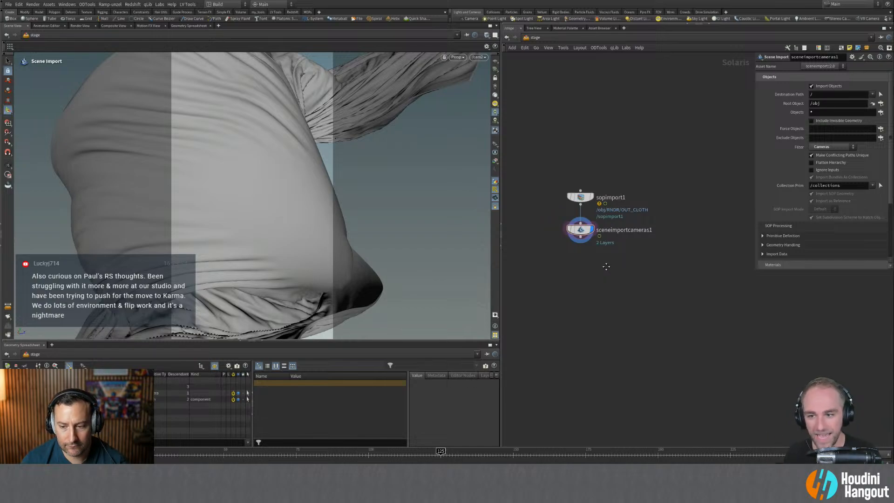
{"action": "middle_click_drag", "start_coordinate": [606, 267], "coordinate": [607, 277]}
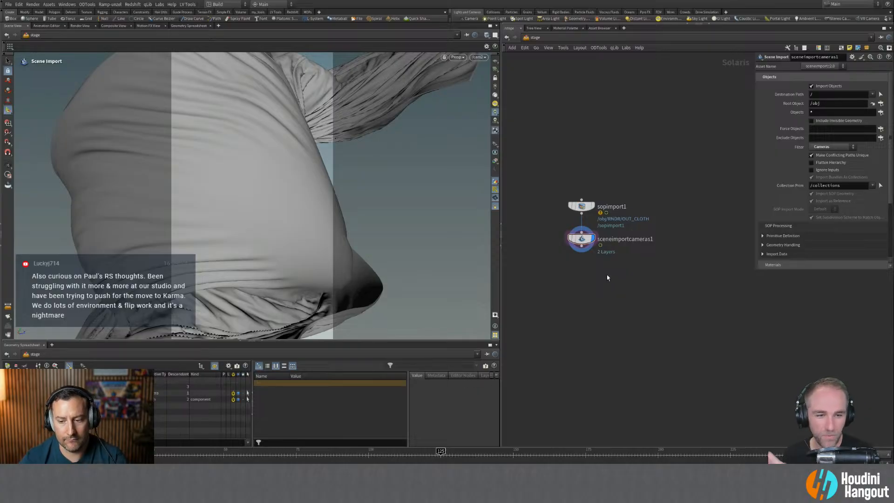
{"action": "middle_click_drag", "start_coordinate": [609, 265], "coordinate": [615, 268]}
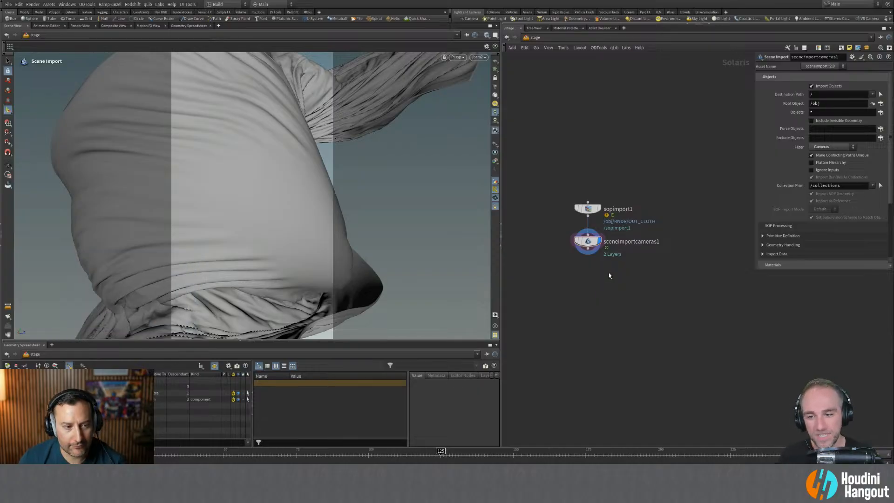
{"action": "key", "text": "Tab"}
{"action": "type", "text": "cach"}
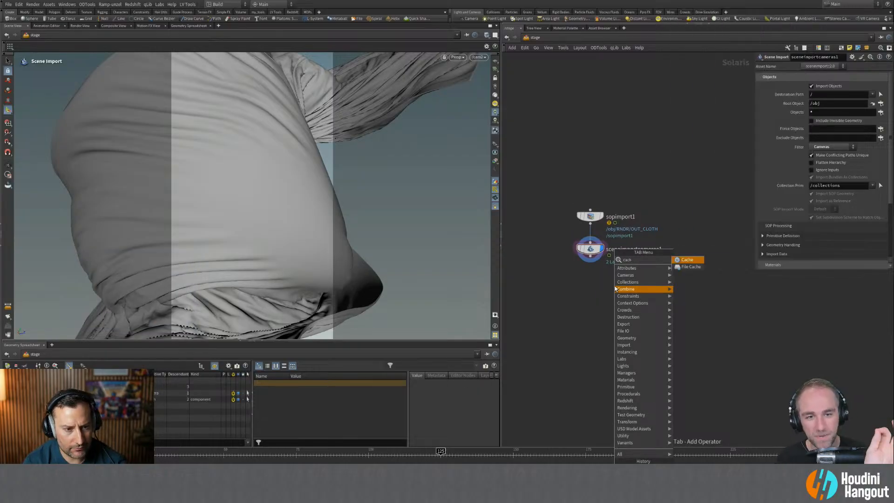
{"action": "key", "text": "Return"}
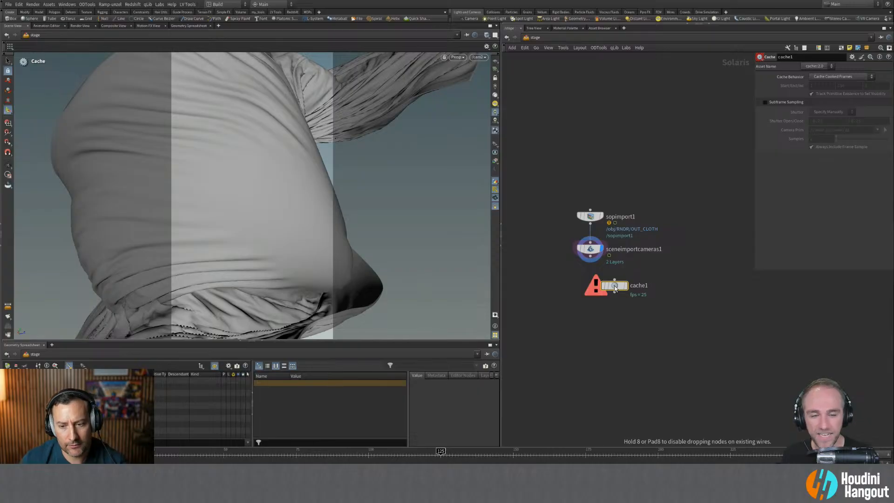
{"action": "left_click", "coordinate": [615, 286]}
{"action": "mouse_move", "coordinate": [614, 285]}
{"action": "left_mouse_down"}
{"action": "mouse_move", "coordinate": [629, 281]}
{"action": "mouse_move", "coordinate": [583, 240]}
{"action": "mouse_move", "coordinate": [589, 236]}
{"action": "mouse_move", "coordinate": [612, 295]}
{"action": "left_mouse_up"}
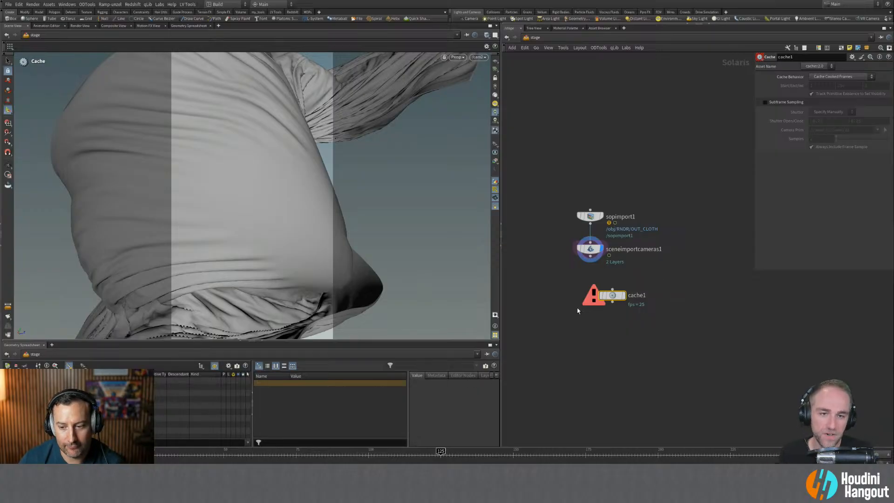
{"action": "left_click_drag", "start_coordinate": [573, 318], "coordinate": [645, 279]}
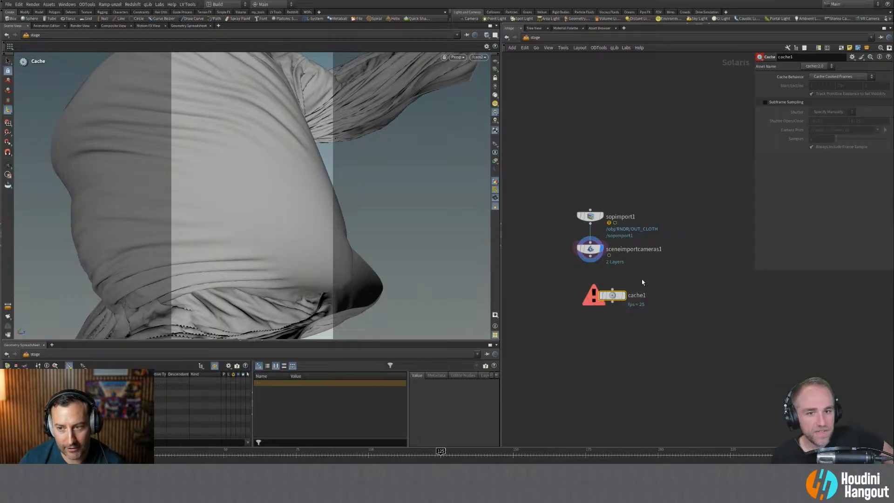
{"action": "key", "text": "Delete"}
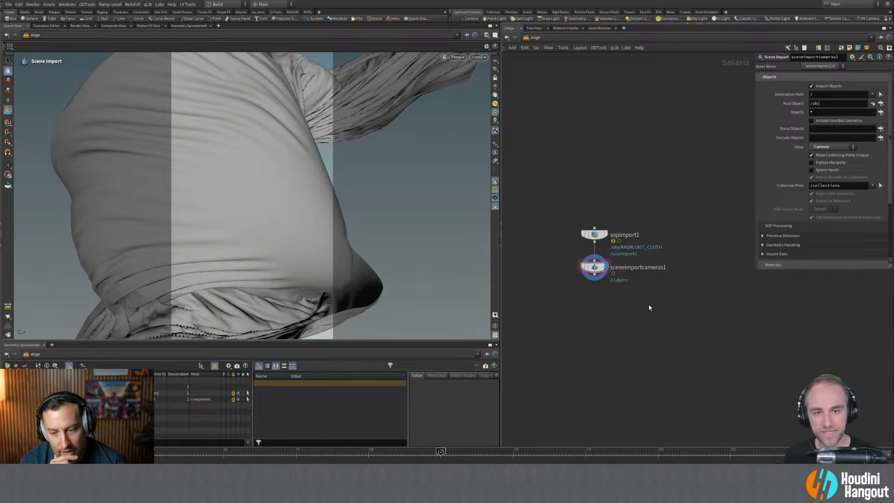
Add a Quick Surface Material node below the camera import in the stage network.
{"action": "middle_click_drag", "start_coordinate": [649, 305], "coordinate": [641, 288]}
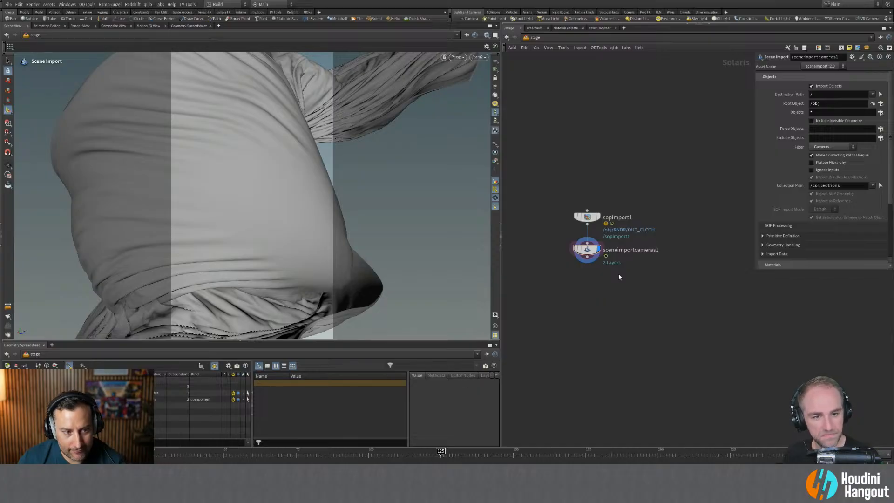
{"action": "middle_click_drag", "start_coordinate": [619, 277], "coordinate": [623, 278]}
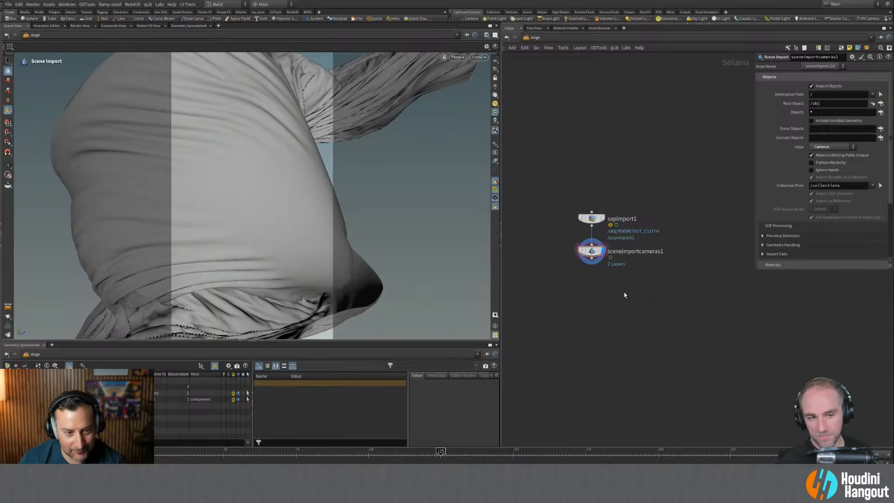
{"action": "key", "text": "Tab"}
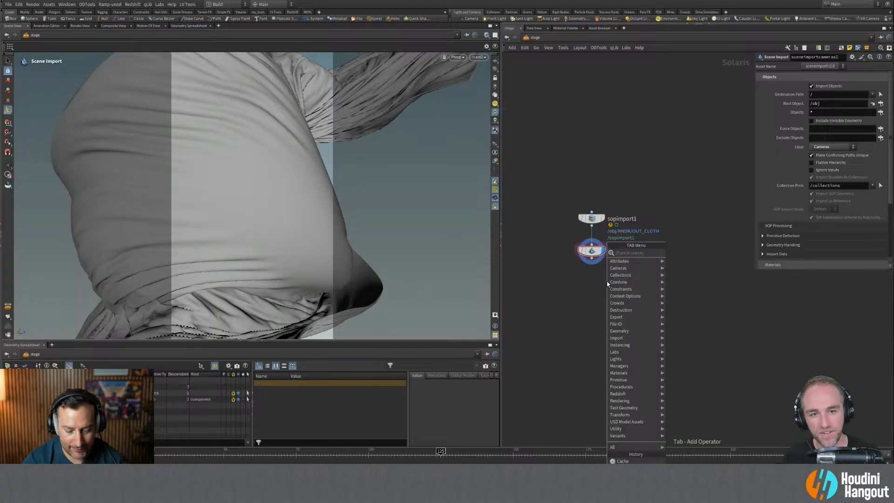
{"action": "type", "text": "surfa"}
{"action": "key", "text": "Down"}
{"action": "key", "text": "Return"}
{"action": "left_click", "coordinate": [607, 281]}
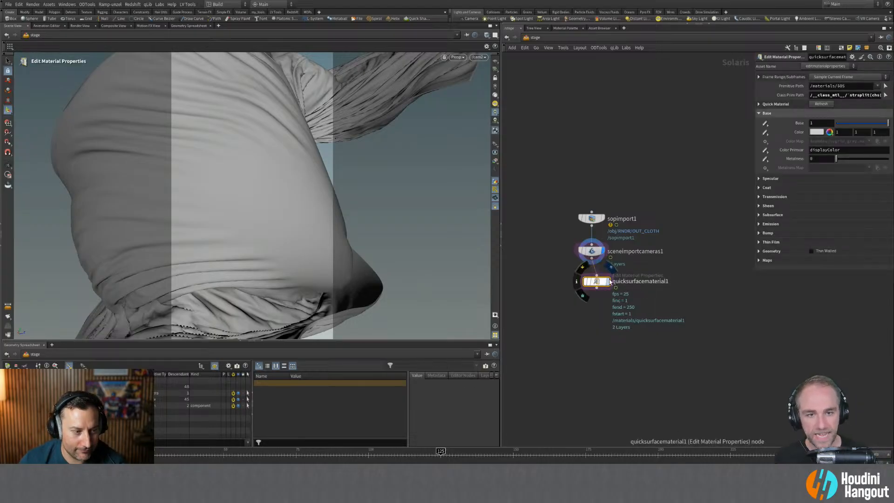
Display the quick surface material node, align it under the camera import and widen the parameter area.
{"action": "left_click", "coordinate": [608, 282]}
{"action": "left_click_drag", "start_coordinate": [600, 282], "coordinate": [594, 282]}
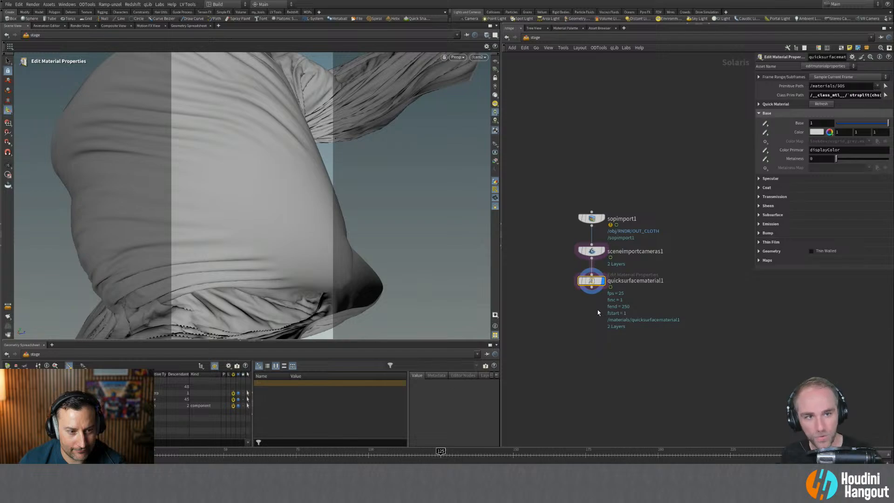
{"action": "mouse_move", "coordinate": [592, 285]}
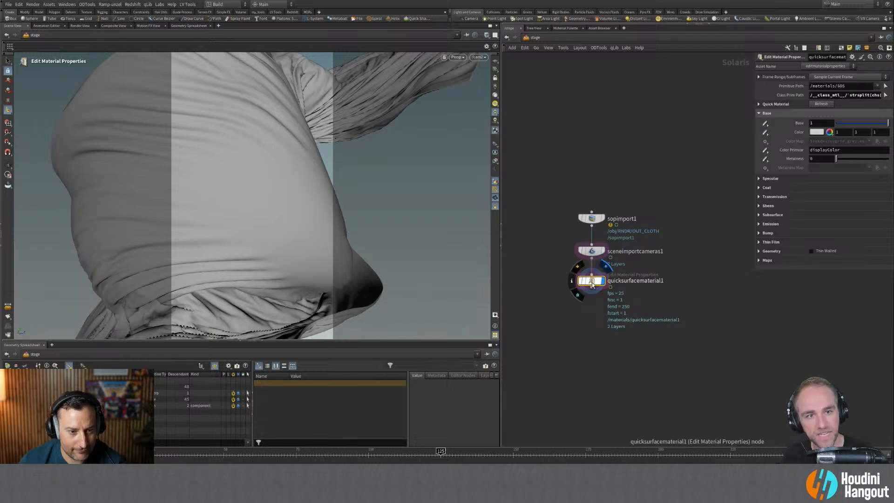
{"action": "left_click_drag", "start_coordinate": [756, 269], "coordinate": [728, 375]}
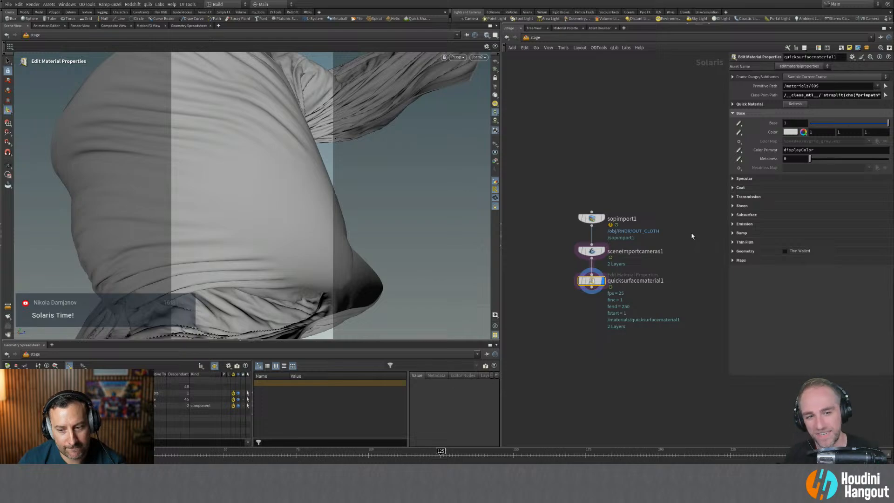
Open the Textures COP network inside the Setup geometry and find the output nodes of the pink group.
{"action": "key", "text": "1"}
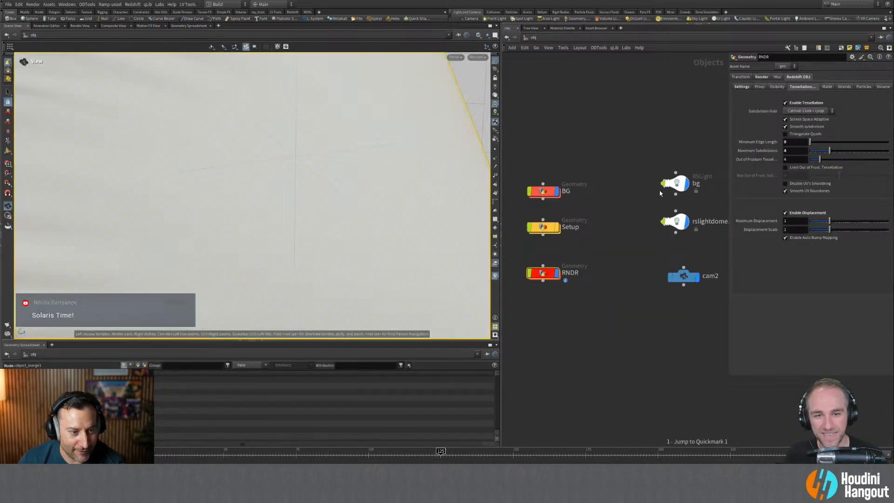
{"action": "double_click", "coordinate": [544, 227]}
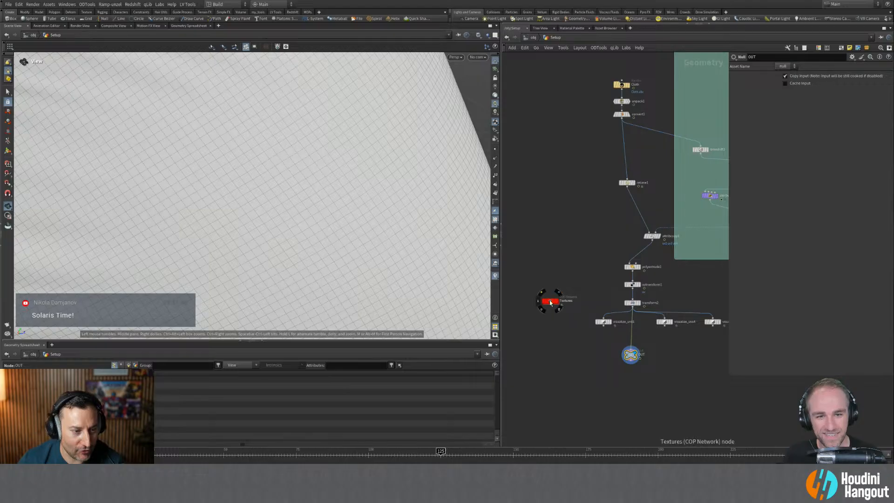
{"action": "double_click", "coordinate": [549, 301]}
{"action": "scroll", "coordinate": [638, 305], "scroll_direction": "down", "scroll_amount": 5}
{"action": "scroll", "coordinate": [668, 252], "scroll_direction": "up", "scroll_amount": 4}
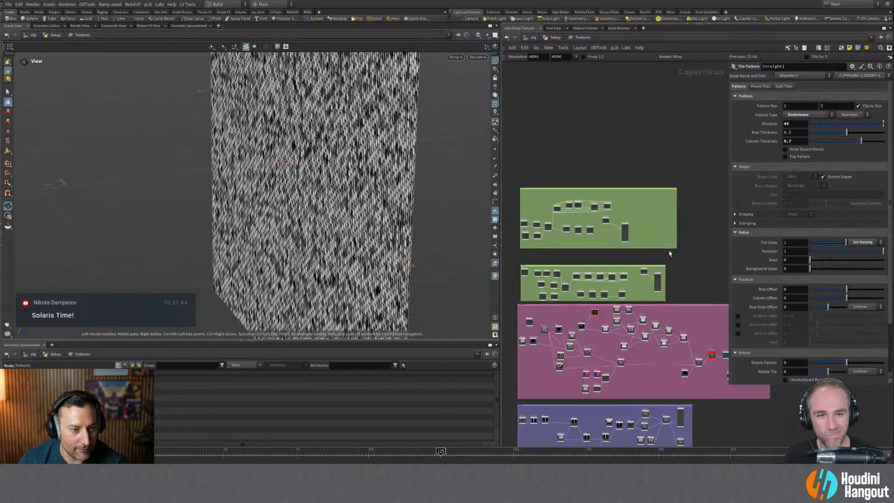
{"action": "scroll", "coordinate": [662, 283], "scroll_direction": "up", "scroll_amount": 3}
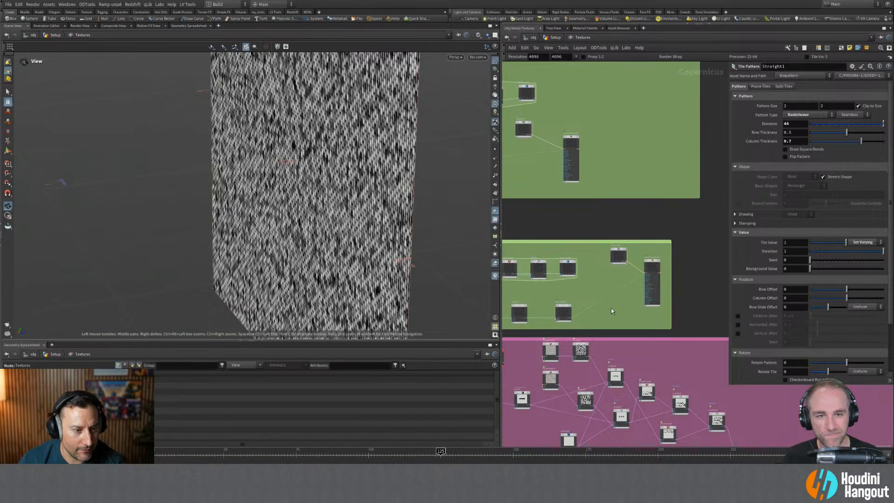
{"action": "scroll", "coordinate": [611, 308], "scroll_direction": "up", "scroll_amount": 3}
{"action": "middle_click_drag", "start_coordinate": [696, 275], "coordinate": [553, 231]}
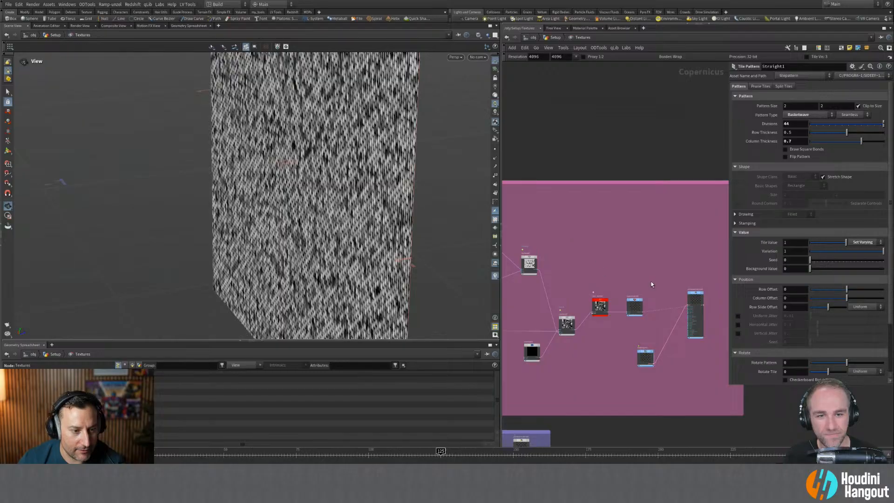
{"action": "middle_click_drag", "start_coordinate": [652, 281], "coordinate": [630, 270]}
Display the pink group's preview material node and inspect its pattern on the cloth.
{"action": "left_click_drag", "start_coordinate": [632, 265], "coordinate": [612, 307]}
{"action": "left_click_drag", "start_coordinate": [597, 272], "coordinate": [577, 305]}
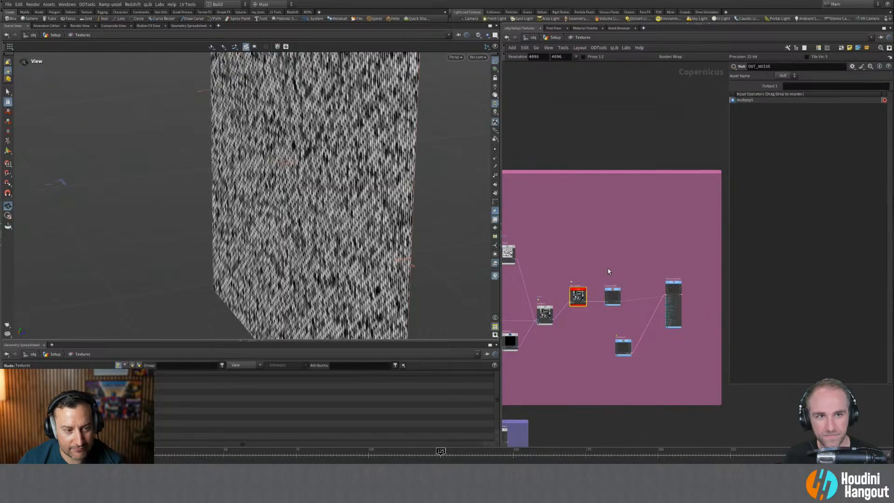
{"action": "left_click_drag", "start_coordinate": [648, 265], "coordinate": [671, 294]}
{"action": "key", "text": "shift+r"}
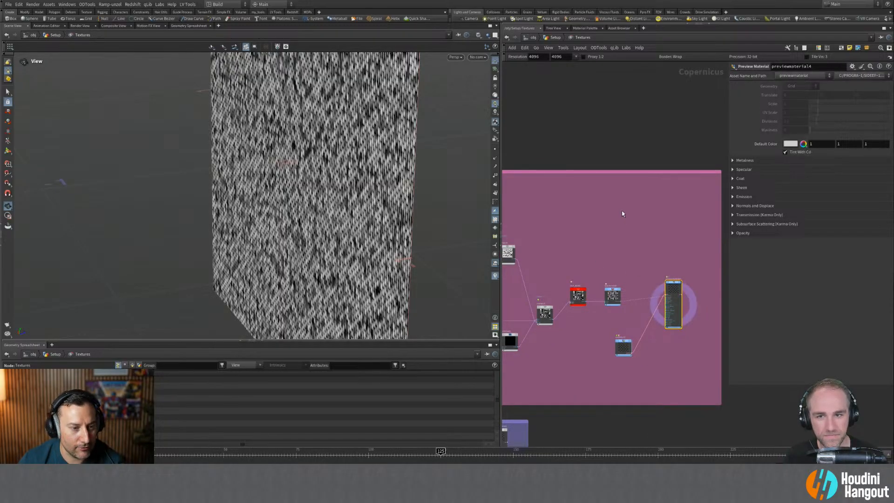
{"action": "right_click_drag", "start_coordinate": [422, 201], "coordinate": [350, 216]}
{"action": "left_click_drag", "start_coordinate": [350, 215], "coordinate": [325, 174]}
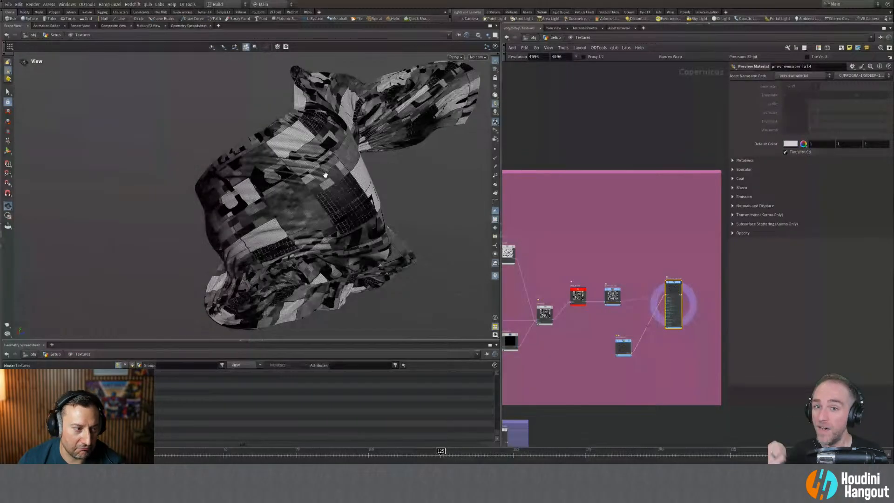
View the flat OUT_NOISE texture and scrub the timeline to an earlier frame to check how the pattern animates.
{"action": "middle_click_drag", "start_coordinate": [608, 255], "coordinate": [627, 257]}
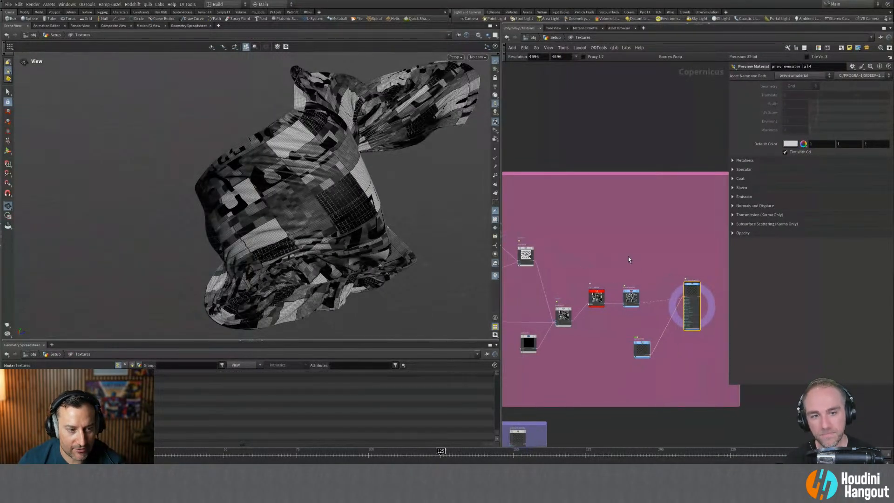
{"action": "left_click", "coordinate": [597, 297]}
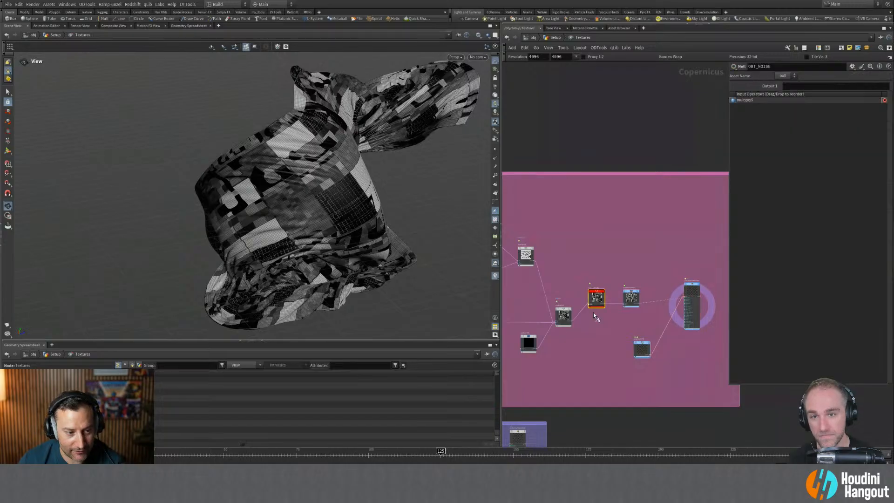
{"action": "left_click_drag", "start_coordinate": [374, 172], "coordinate": [425, 162]}
{"action": "middle_click_drag", "start_coordinate": [425, 162], "coordinate": [462, 159]}
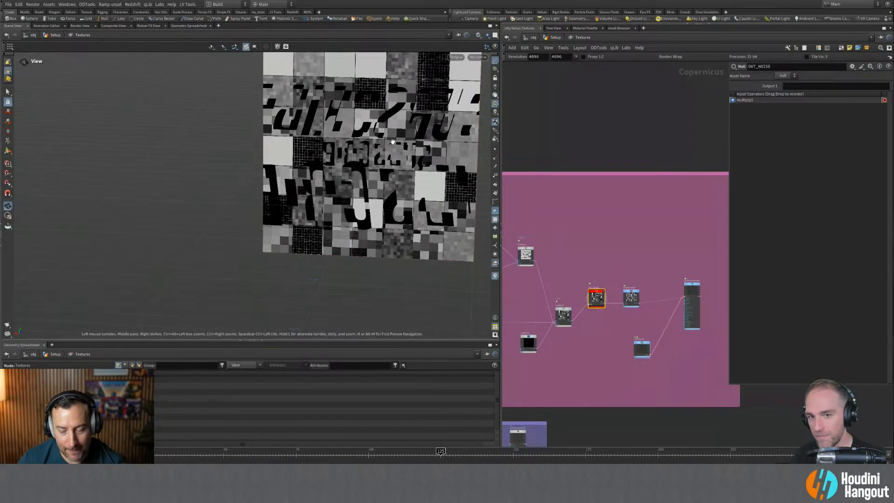
{"action": "middle_click_drag", "start_coordinate": [407, 144], "coordinate": [371, 204]}
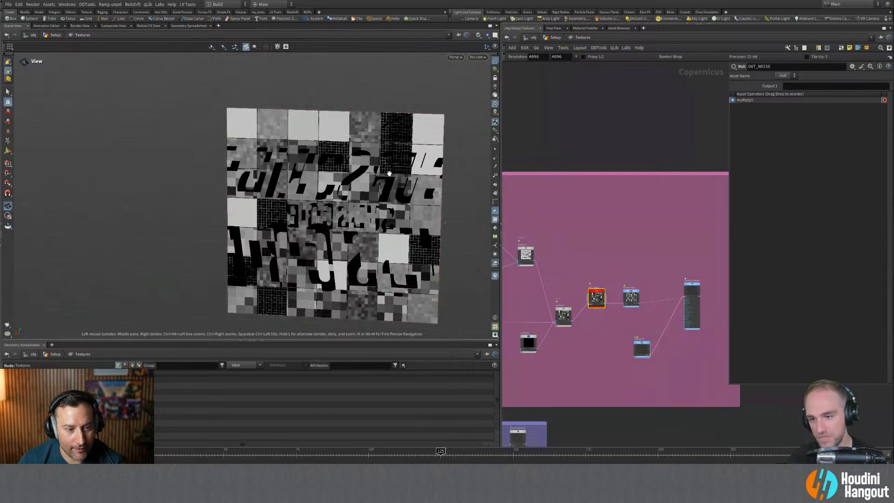
{"action": "left_click_drag", "start_coordinate": [425, 451], "coordinate": [415, 429]}
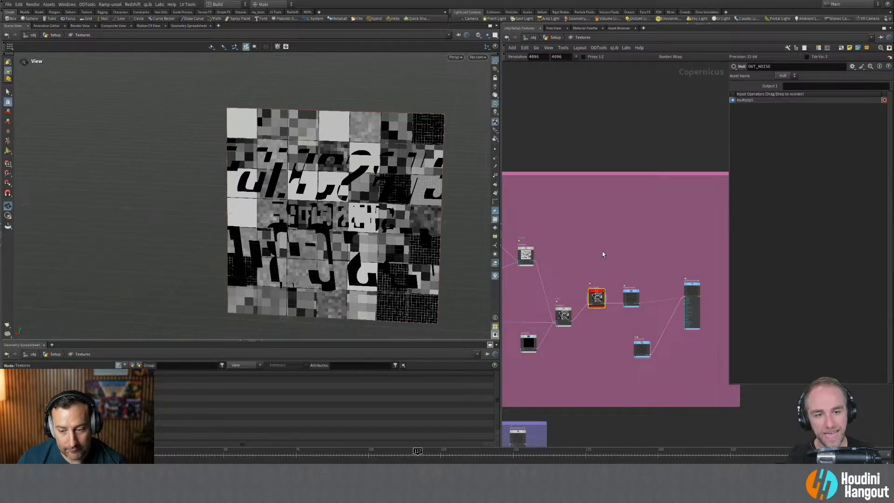
Look over the purple and teal texture groups below the pink one in the COP network.
{"action": "scroll", "coordinate": [587, 356], "scroll_direction": "down", "scroll_amount": 2}
{"action": "middle_click_drag", "start_coordinate": [587, 356], "coordinate": [640, 274]}
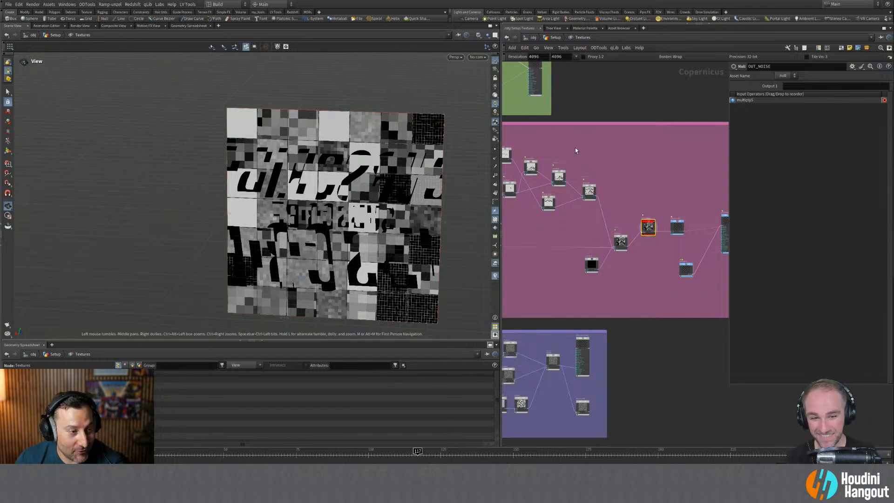
{"action": "middle_click_drag", "start_coordinate": [603, 311], "coordinate": [674, 193]}
{"action": "scroll", "coordinate": [642, 229], "scroll_direction": "up", "scroll_amount": 3}
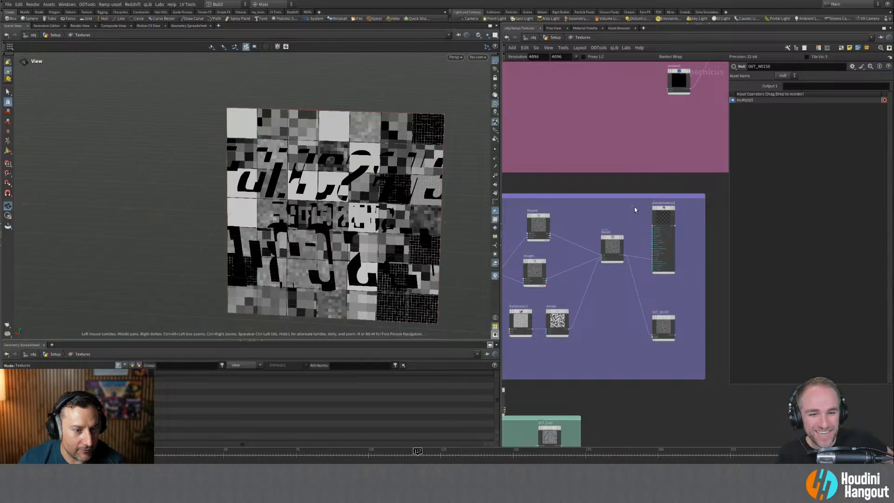
{"action": "scroll", "coordinate": [629, 224], "scroll_direction": "down", "scroll_amount": 3}
{"action": "mouse_move", "coordinate": [627, 243]}
{"action": "middle_mouse_down"}
{"action": "mouse_move", "coordinate": [621, 264]}
{"action": "mouse_move", "coordinate": [619, 229]}
{"action": "middle_mouse_up"}
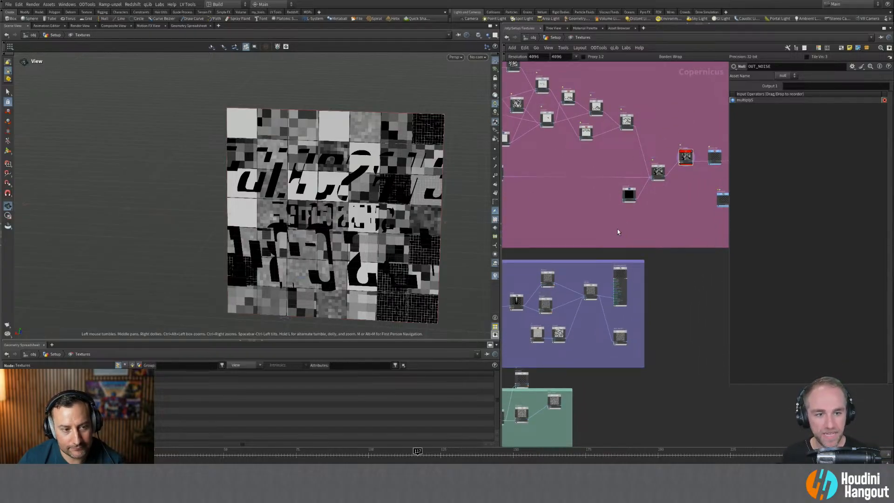
In the stage, switch the quick material's base Color Map to Set or Create and align its COP maps network beside the material node.
{"action": "left_click", "coordinate": [534, 38]}
{"action": "left_click", "coordinate": [558, 93]}
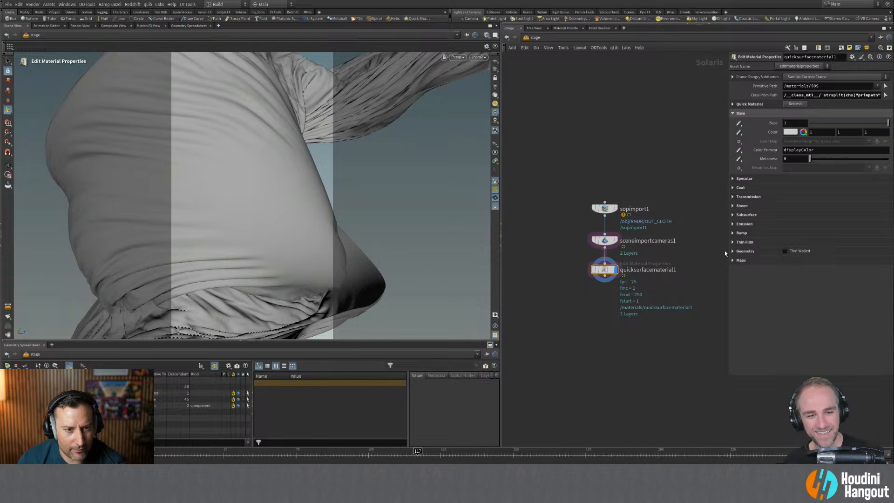
{"action": "left_click", "coordinate": [739, 134]}
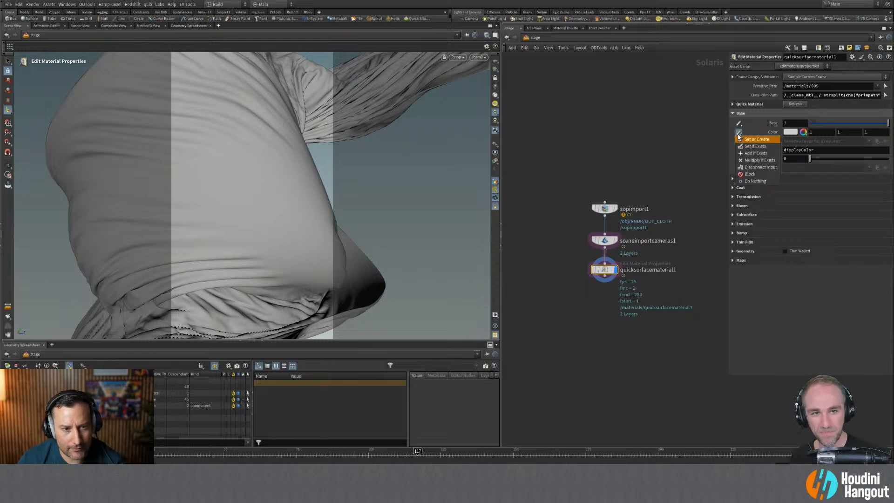
{"action": "left_click", "coordinate": [739, 141]}
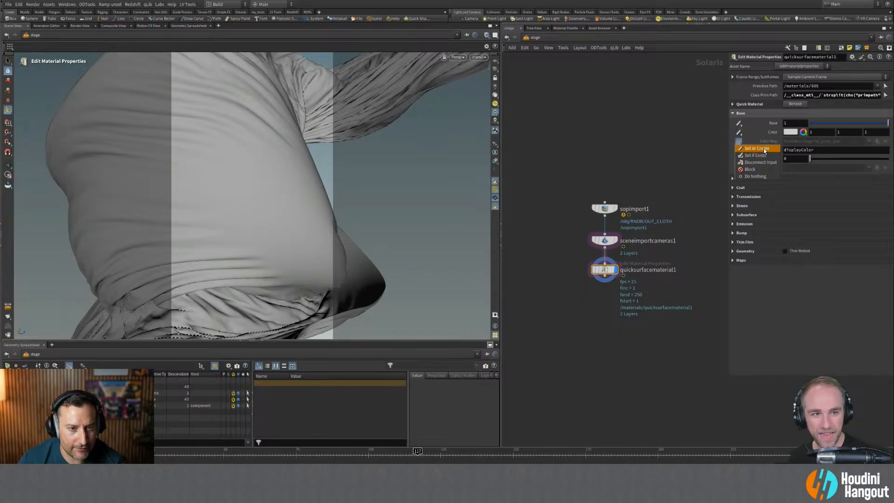
{"action": "left_click", "coordinate": [766, 148]}
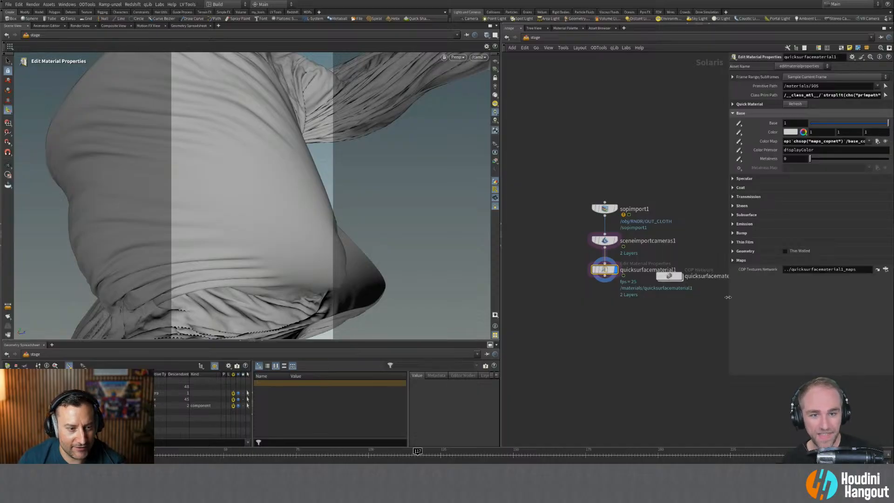
{"action": "left_click_drag", "start_coordinate": [670, 276], "coordinate": [694, 270]}
{"action": "middle_click_drag", "start_coordinate": [702, 287], "coordinate": [685, 295]}
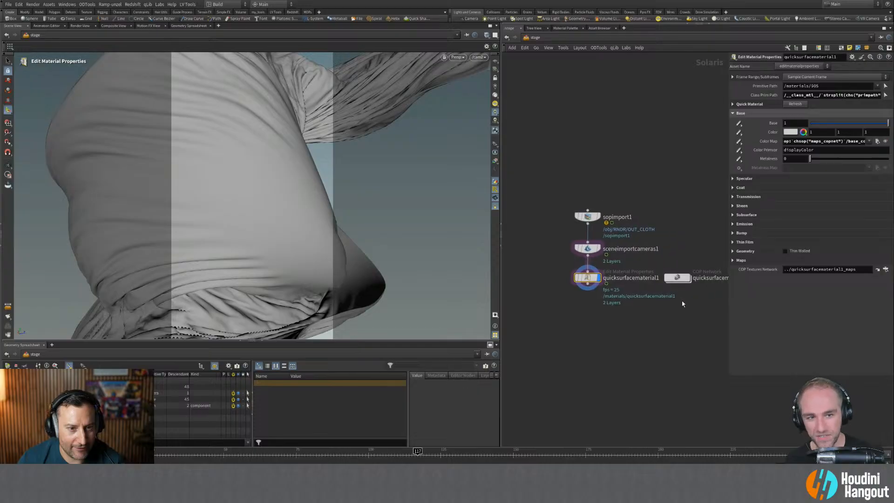
Inspect the checkerboard feeding base_color in the material's COP maps network, and return to the material node's parameters in the stage.
{"action": "left_click", "coordinate": [683, 278]}
{"action": "double_click", "coordinate": [683, 278]}
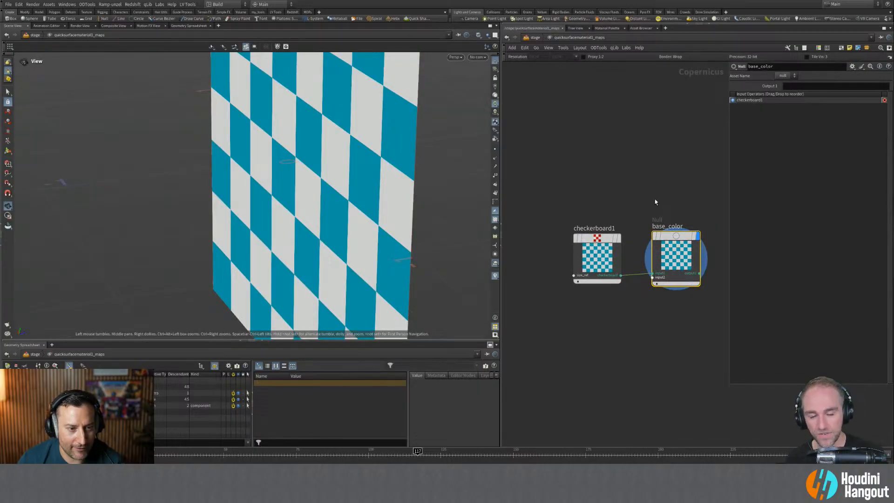
{"action": "left_click", "coordinate": [596, 256]}
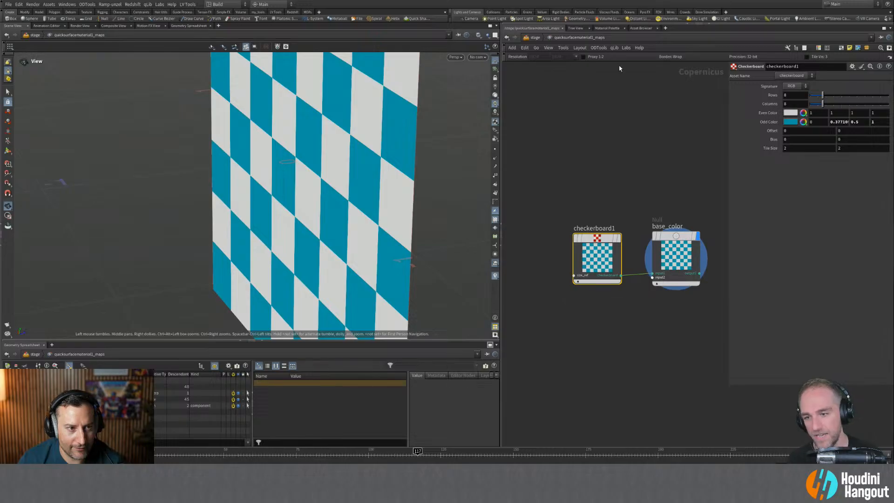
{"action": "left_click", "coordinate": [535, 37]}
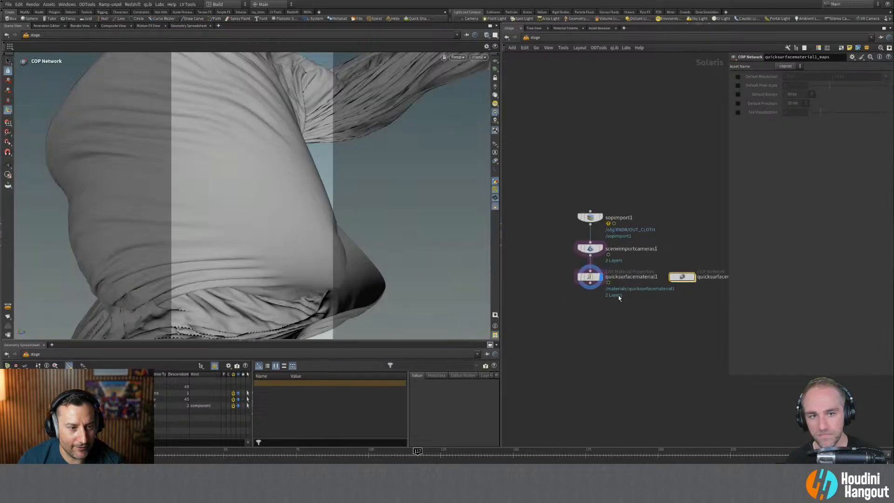
{"action": "left_click", "coordinate": [592, 272]}
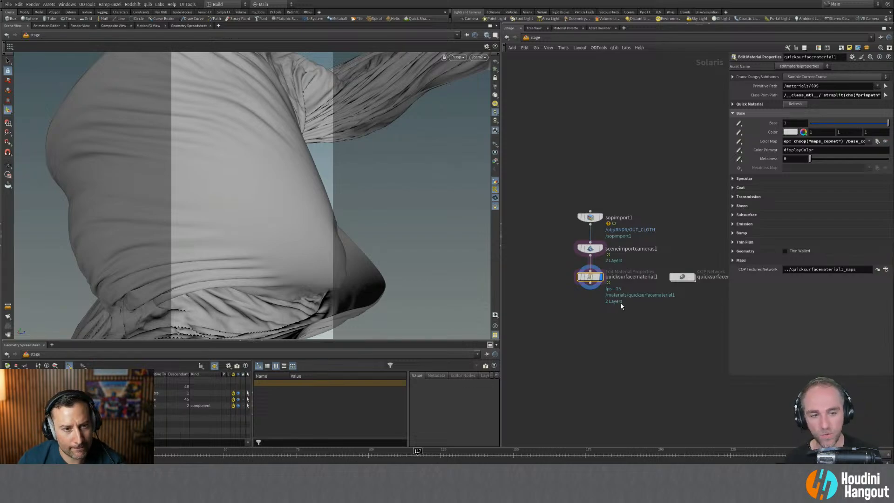
Enlarge the parameter and scene graph areas and inspect the attributes of quicksurfacematerial1 under the materials scope.
{"action": "left_click_drag", "start_coordinate": [729, 192], "coordinate": [706, 193]}
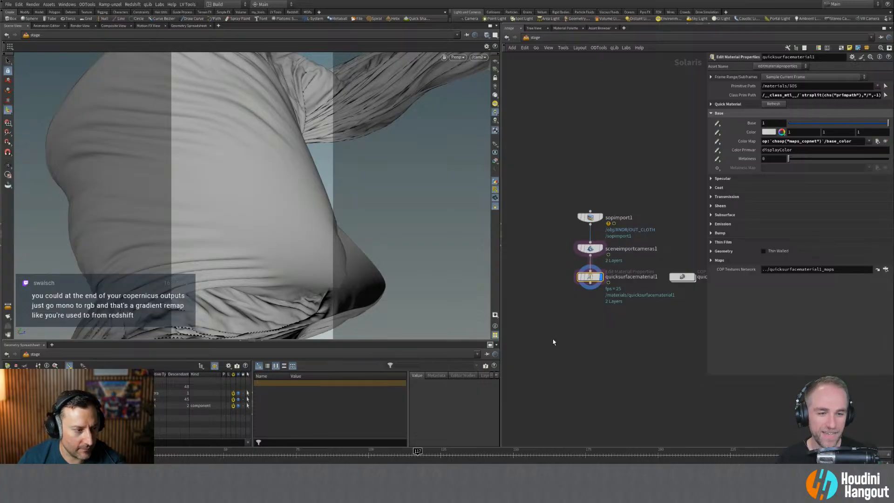
{"action": "left_click_drag", "start_coordinate": [283, 342], "coordinate": [283, 158]}
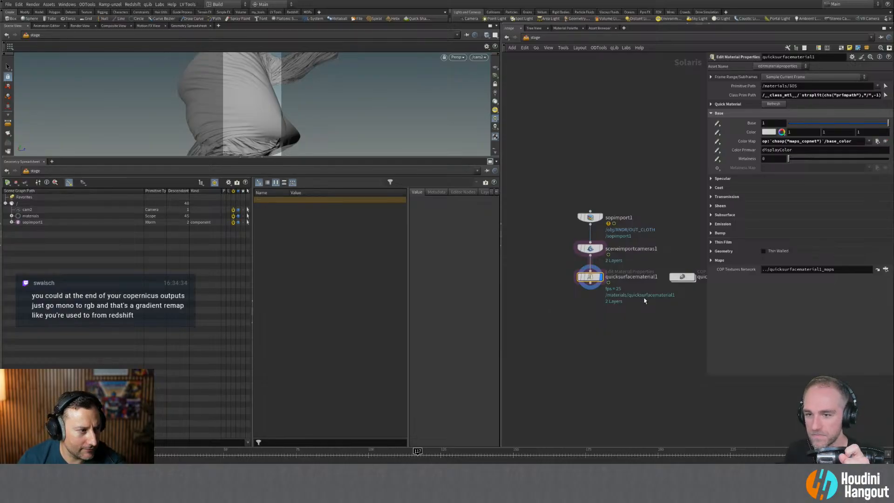
{"action": "left_click", "coordinate": [18, 216]}
{"action": "left_click", "coordinate": [12, 216]}
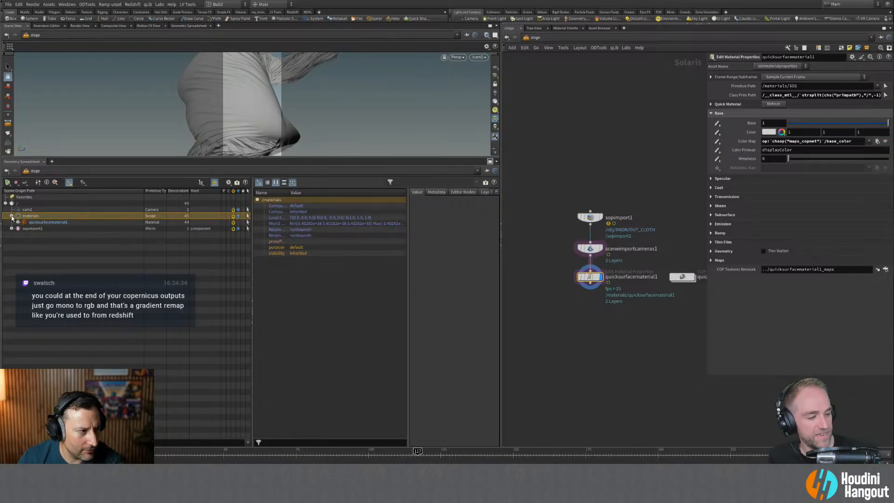
{"action": "left_click", "coordinate": [18, 222]}
{"action": "left_click", "coordinate": [45, 222]}
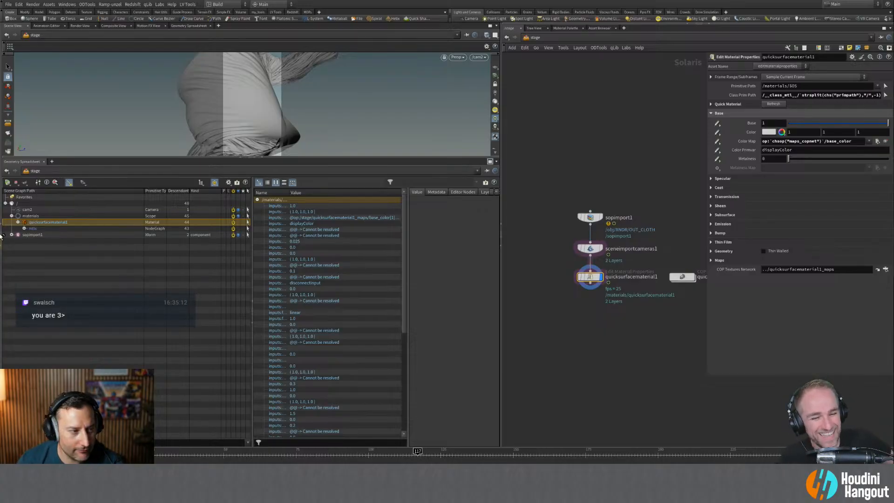
{"action": "left_click_drag", "start_coordinate": [219, 158], "coordinate": [220, 162]}
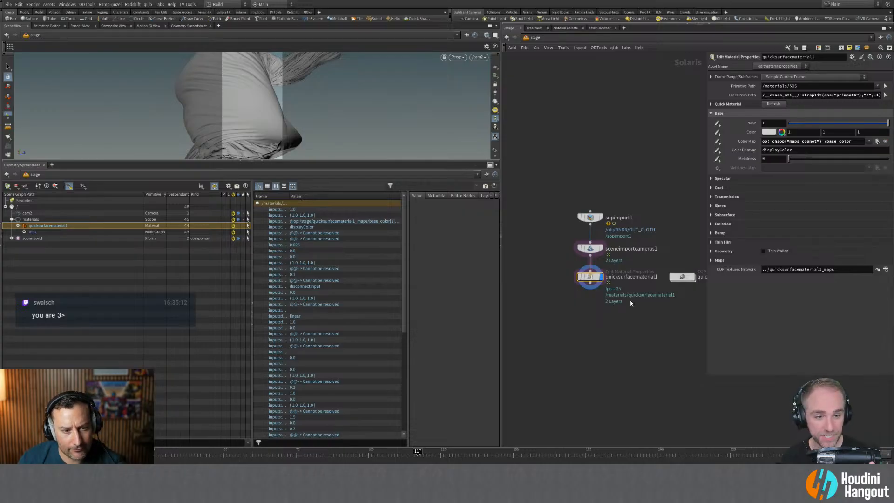
Add an Assign Material node connected below the quick surface material and set it as the displayed node.
{"action": "right_click", "coordinate": [590, 303]}
{"action": "key", "text": "Escape"}
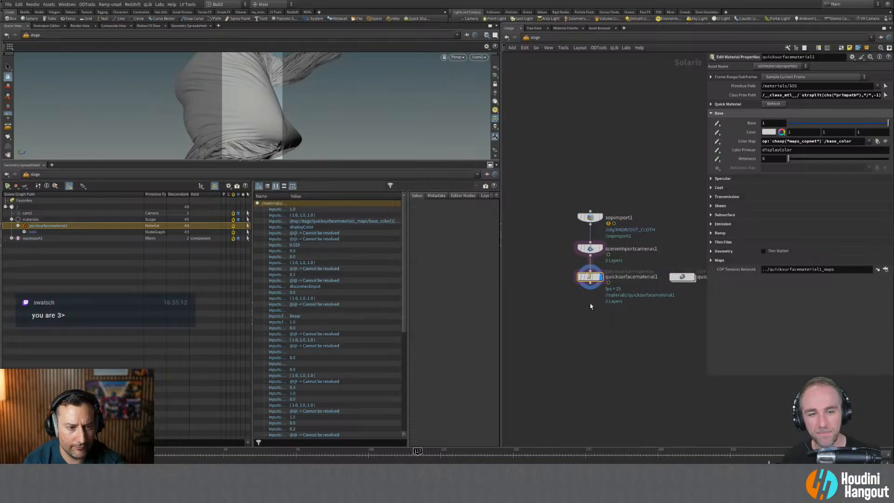
{"action": "left_click", "coordinate": [590, 305]}
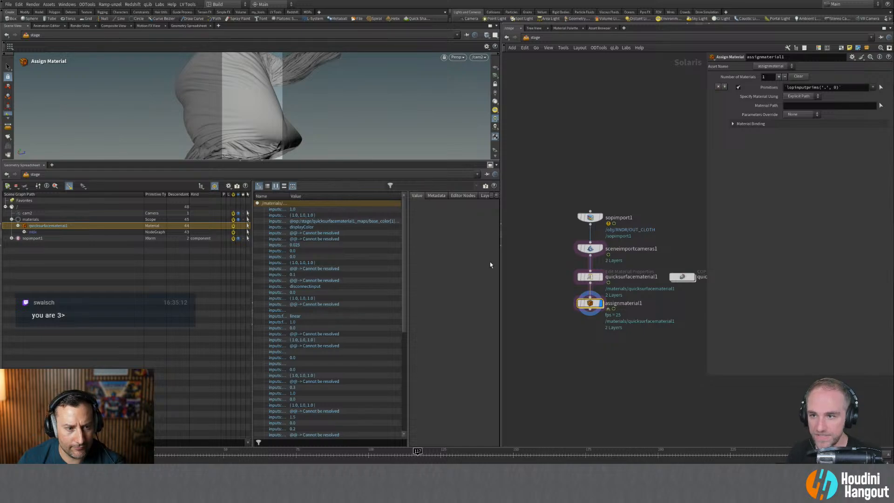
Enlarge the viewport and rename the SOP Import node to Cloth.
{"action": "left_click_drag", "start_coordinate": [403, 161], "coordinate": [398, 216]}
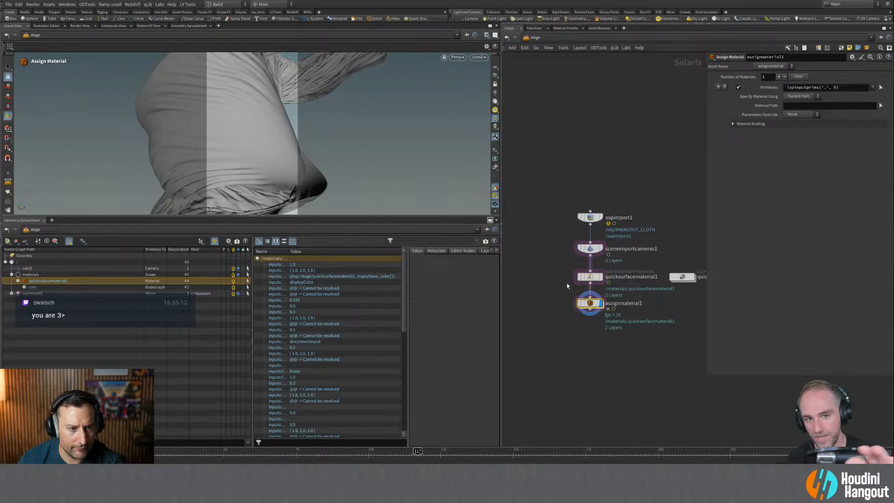
{"action": "double_click", "coordinate": [628, 277]}
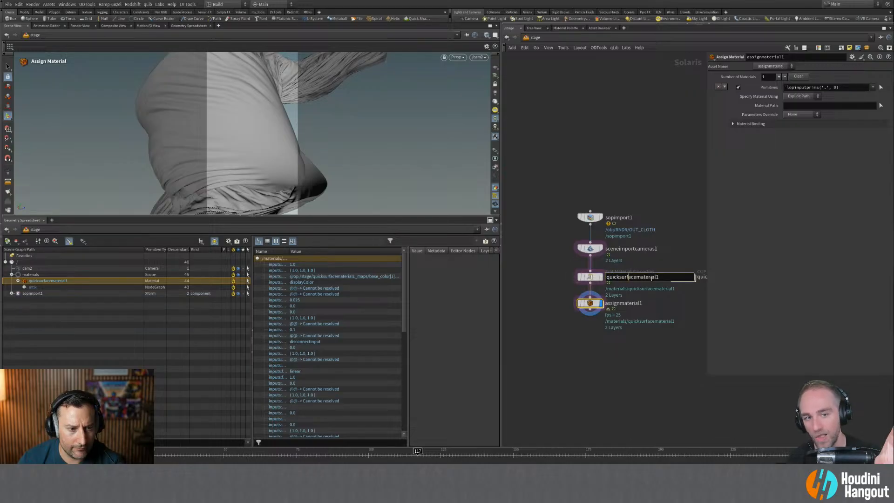
{"action": "double_click", "coordinate": [619, 217]}
{"action": "type", "text": "Cloth"}
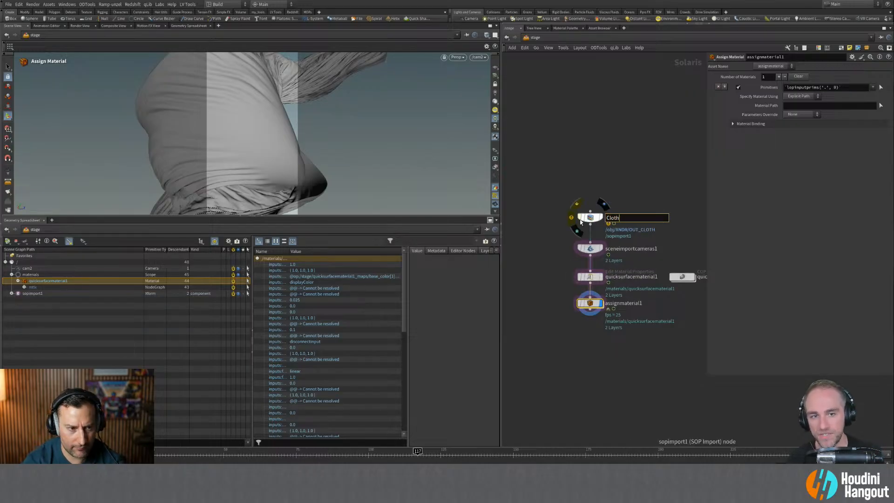
{"action": "key", "text": "Return"}
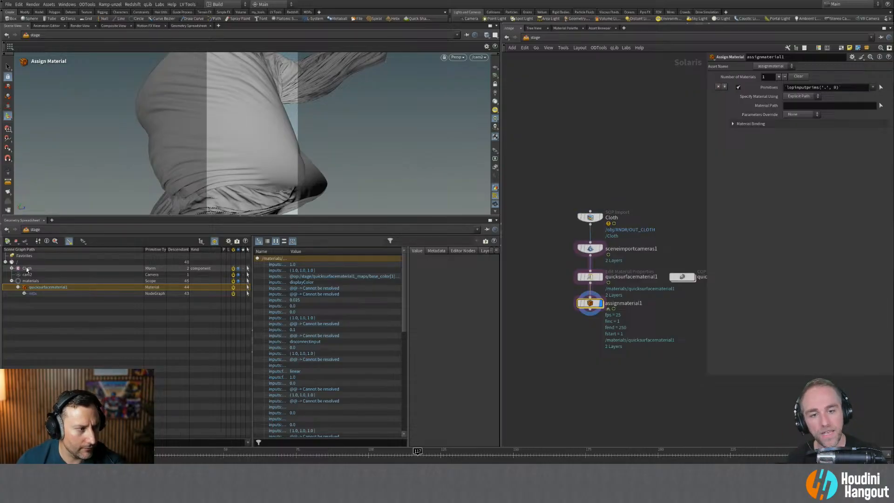
{"action": "left_click", "coordinate": [12, 268]}
{"action": "left_click", "coordinate": [12, 269]}
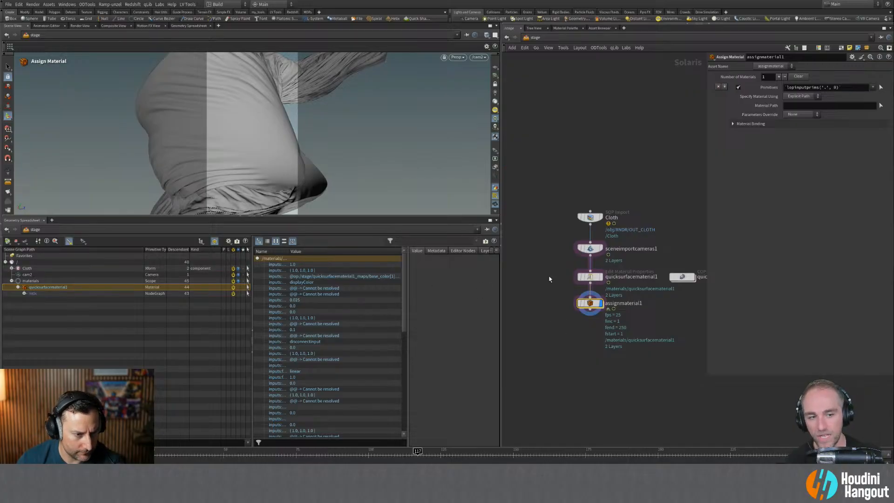
Rename the quick surface material node to Cloth_material and move the Assign Material node further below it.
{"action": "double_click", "coordinate": [615, 277]}
{"action": "type", "text": "Cloth_material"}
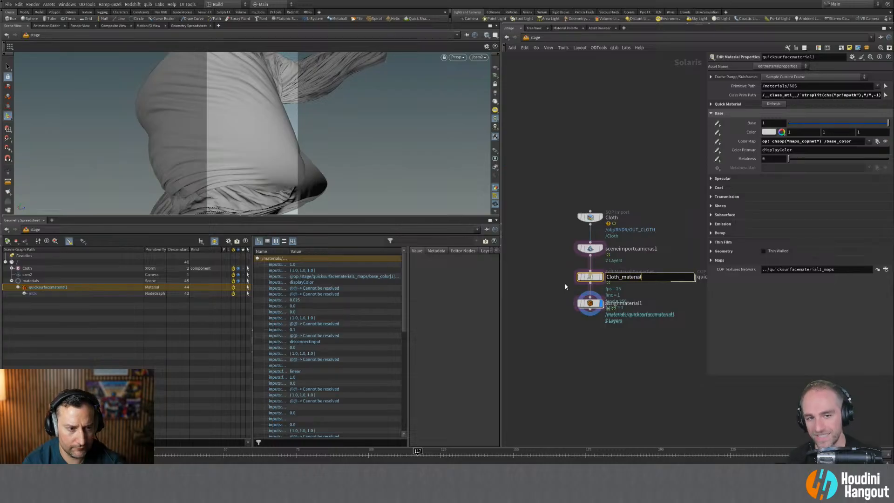
{"action": "key", "text": "Return"}
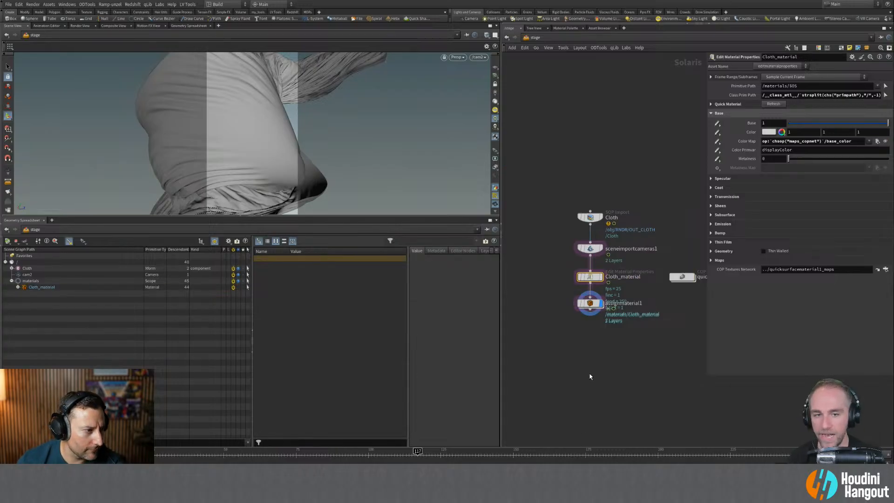
{"action": "left_click_drag", "start_coordinate": [592, 304], "coordinate": [593, 322]}
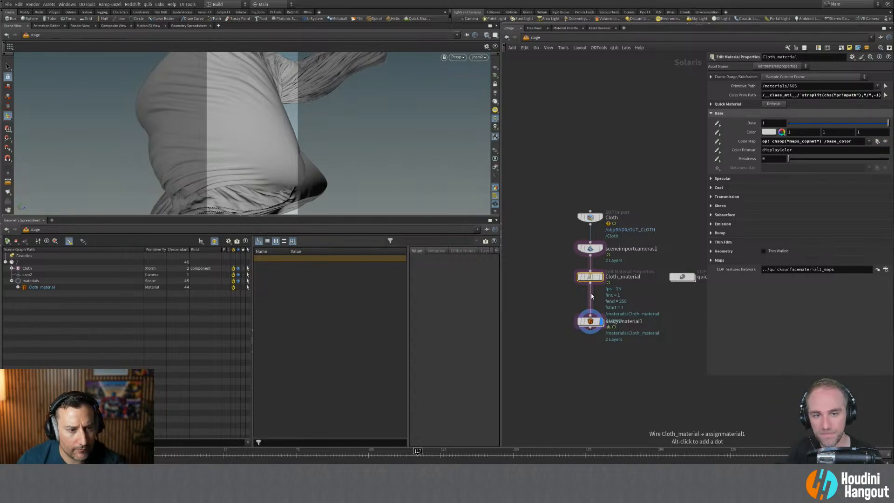
In the Assign Material node, set Primitives to /Cloth and Material Path to /materials/Cloth_material.
{"action": "left_click", "coordinate": [592, 321]}
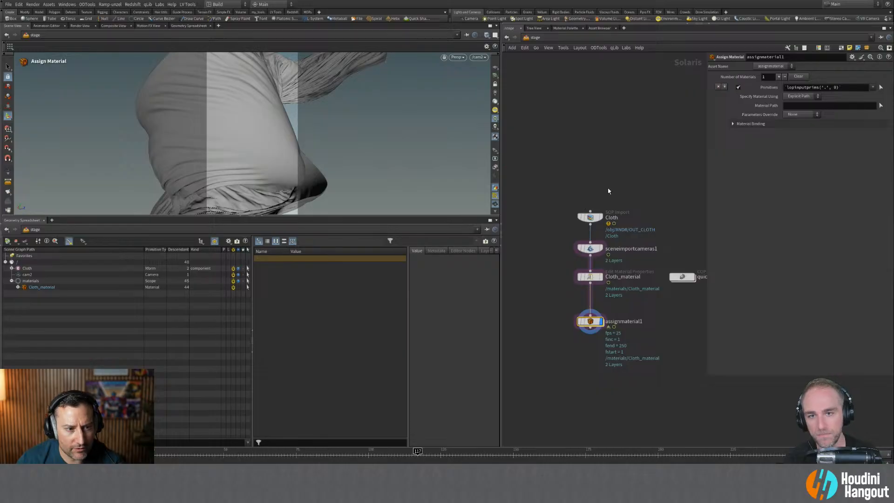
{"action": "left_click", "coordinate": [27, 268]}
{"action": "left_click_drag", "start_coordinate": [803, 89], "coordinate": [805, 89]}
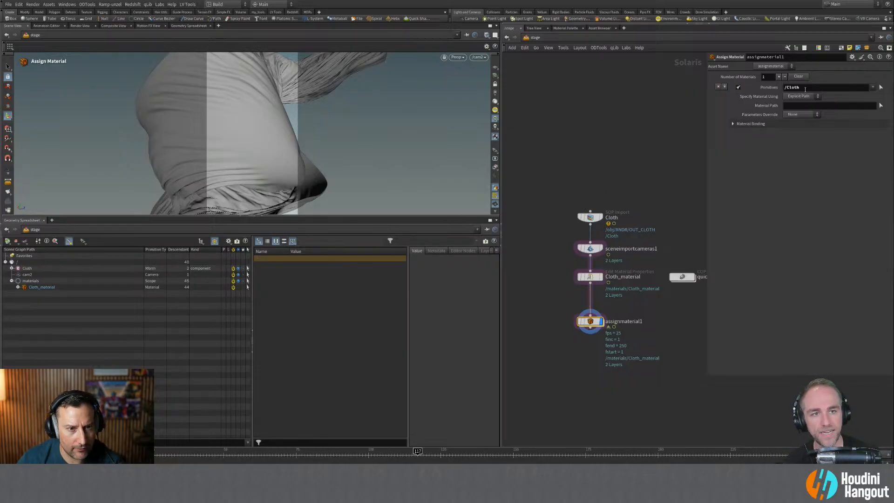
{"action": "left_click_drag", "start_coordinate": [41, 286], "coordinate": [807, 109]}
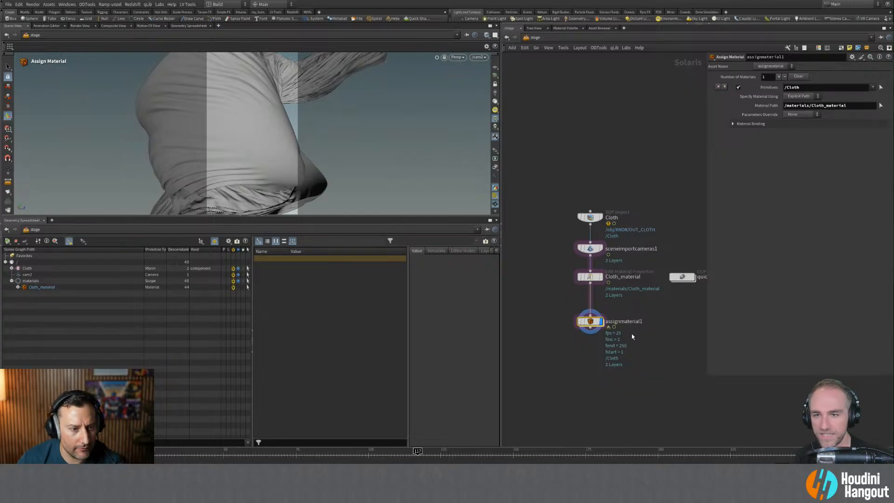
Enlarge the viewport further and switch its renderer to Karma CPU.
{"action": "left_click_drag", "start_coordinate": [411, 217], "coordinate": [410, 262]}
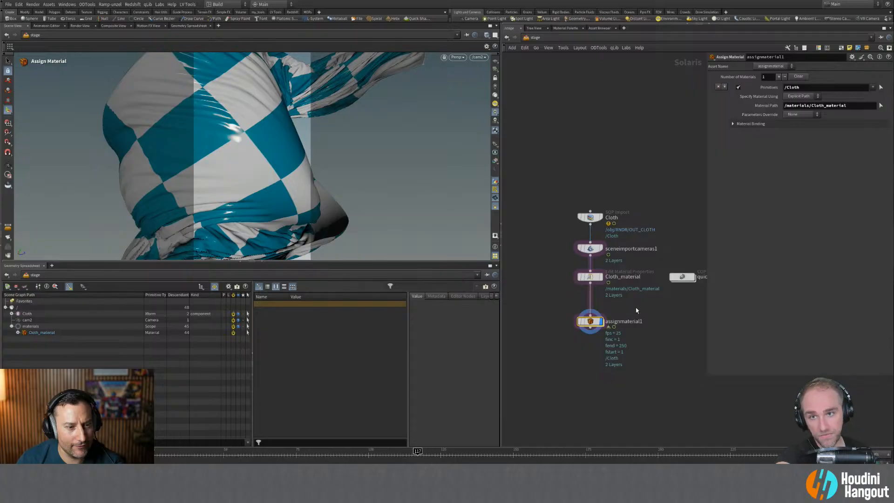
{"action": "left_click", "coordinate": [456, 57]}
{"action": "left_click", "coordinate": [479, 92]}
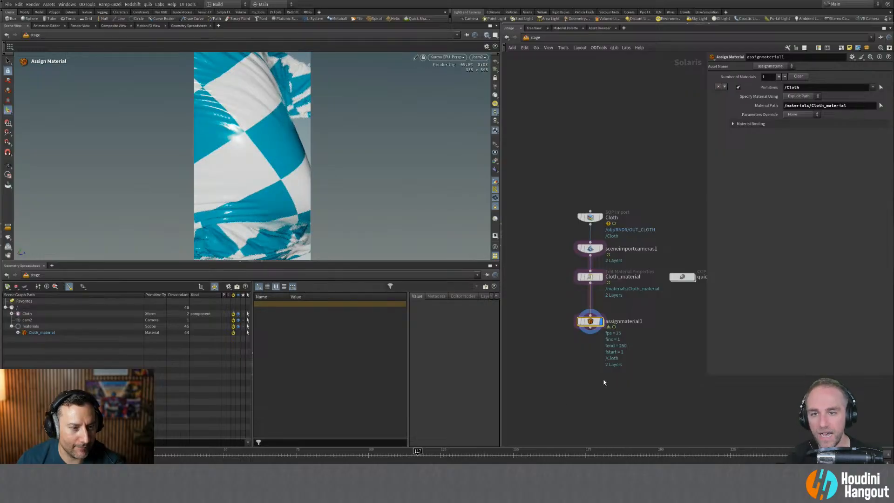
Select Cloth_material and examine the expression in its base Color Map.
{"action": "middle_click_drag", "start_coordinate": [656, 353], "coordinate": [654, 360]}
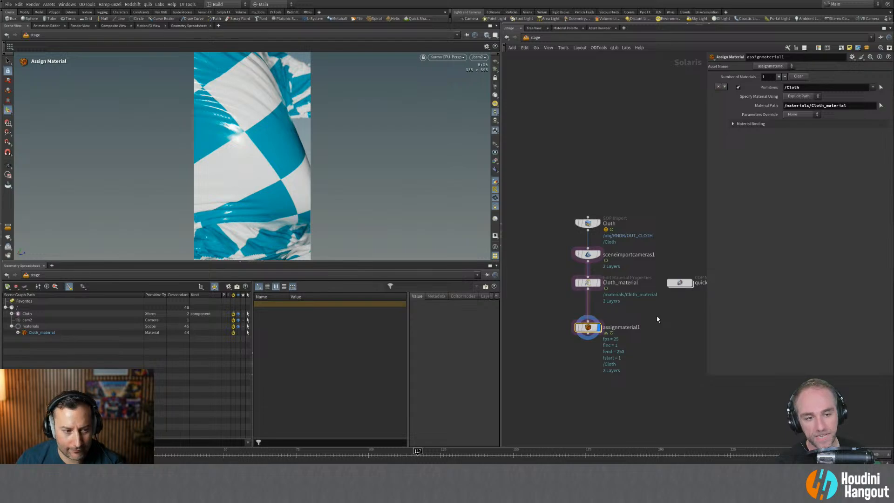
{"action": "middle_click_drag", "start_coordinate": [635, 317], "coordinate": [621, 326]}
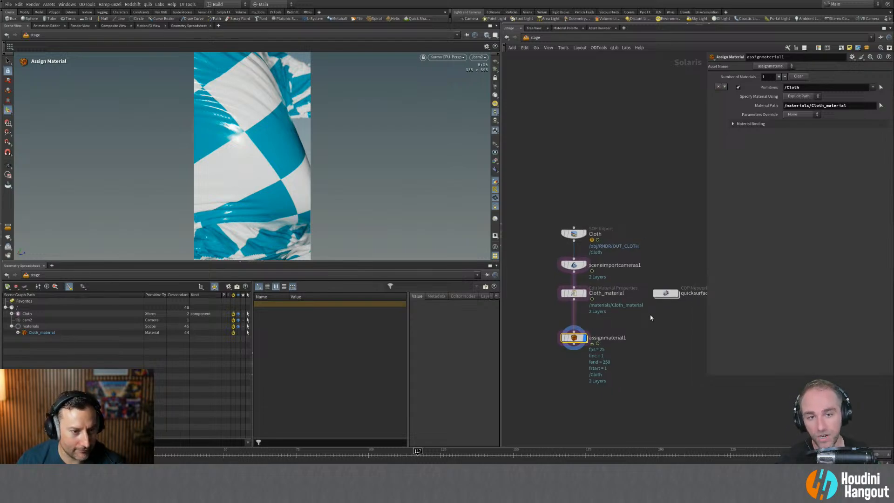
{"action": "left_click_drag", "start_coordinate": [609, 324], "coordinate": [555, 290]}
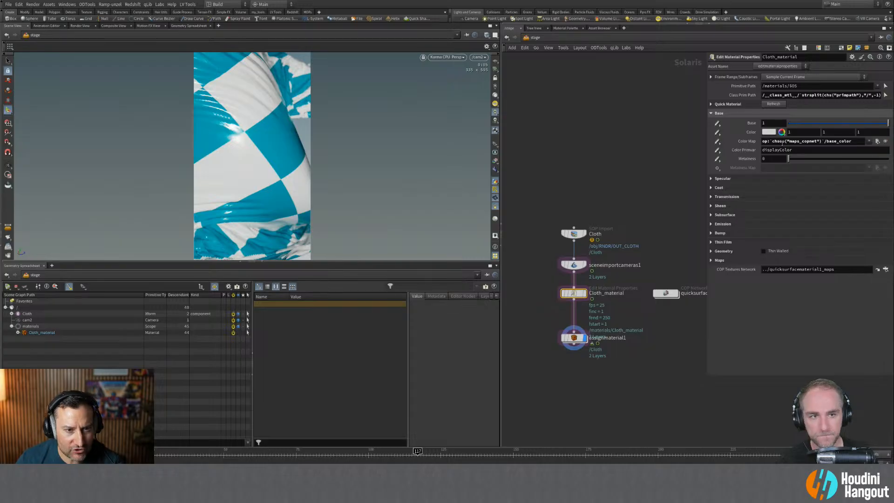
{"action": "left_click_drag", "start_coordinate": [769, 141], "coordinate": [854, 145]}
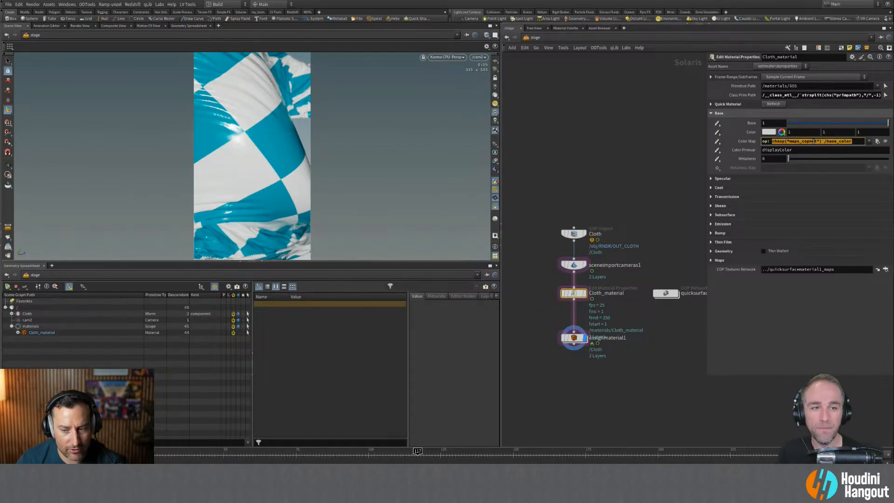
{"action": "left_click", "coordinate": [785, 141]}
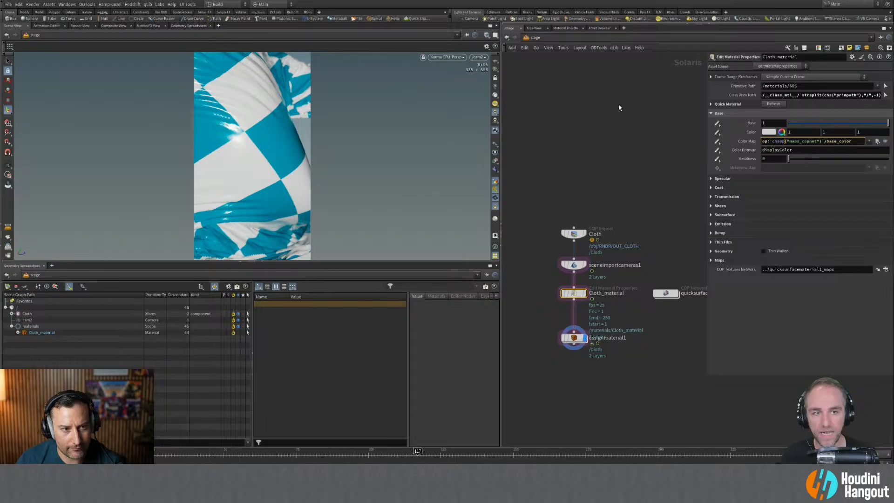
Copy the OUT_NOISE null from the Textures COP network inside the Setup object.
{"action": "key", "text": "1"}
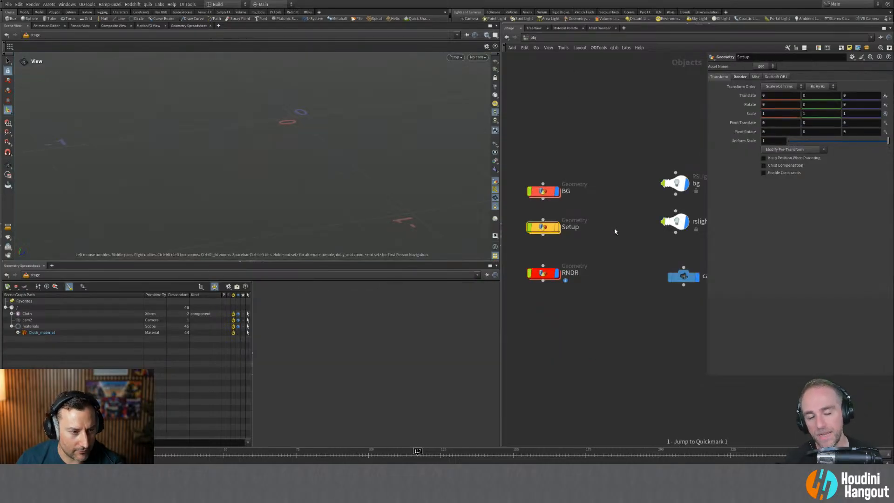
{"action": "double_click", "coordinate": [544, 227]}
{"action": "double_click", "coordinate": [549, 300]}
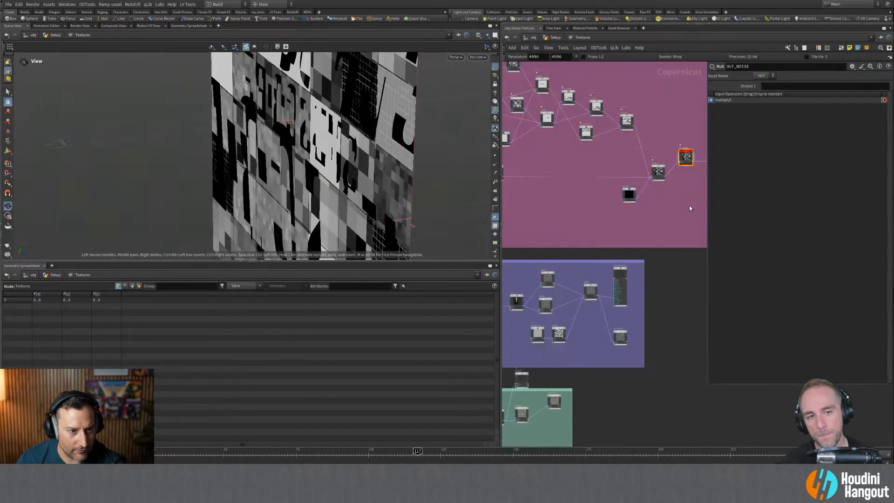
{"action": "middle_click_drag", "start_coordinate": [690, 208], "coordinate": [614, 267]}
{"action": "scroll", "coordinate": [614, 257], "scroll_direction": "up", "scroll_amount": 4}
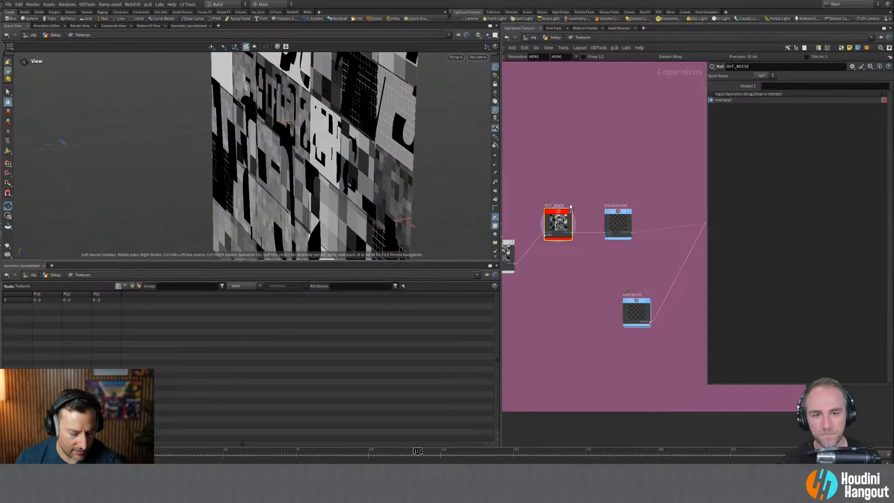
{"action": "key", "text": "ctrl+c"}
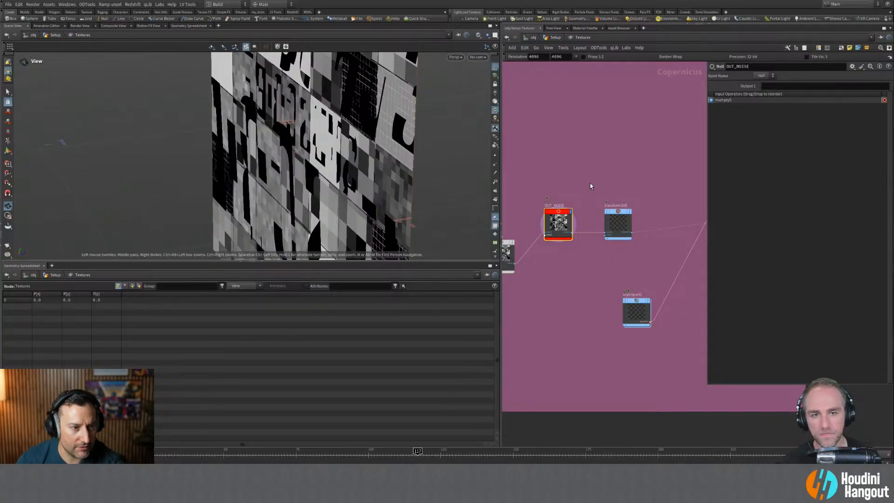
Return to the stage and replace Cloth_material's base Color Map with op:/obj/Setup/Textures/OUT_NOISE.
{"action": "left_click", "coordinate": [532, 38]}
{"action": "left_click", "coordinate": [531, 37]}
{"action": "left_click", "coordinate": [553, 92]}
{"action": "key", "text": "ctrl+4"}
{"action": "left_click_drag", "start_coordinate": [852, 141], "coordinate": [770, 149]}
{"action": "key", "text": "ctrl+v"}
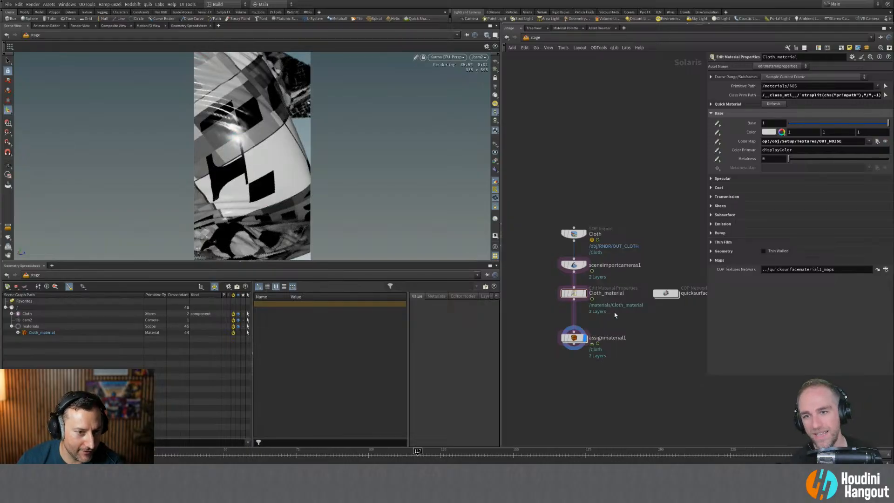
Examine the UV primvars on the mesh under the Cloth primitive, widening the attribute name column.
{"action": "middle_click_drag", "start_coordinate": [621, 317], "coordinate": [626, 331]}
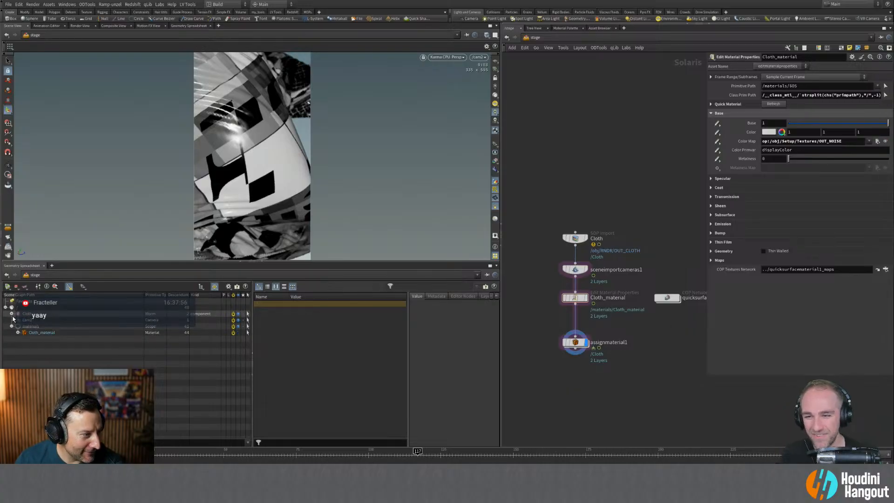
{"action": "left_click", "coordinate": [94, 314]}
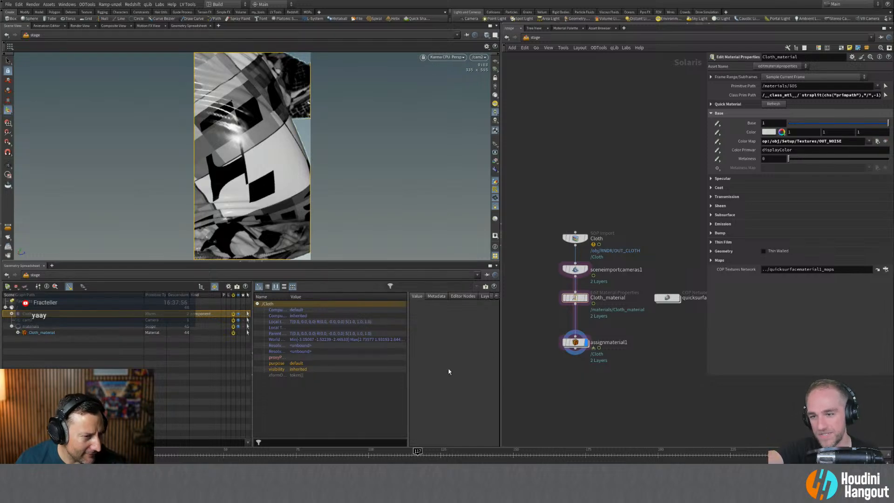
{"action": "left_click", "coordinate": [576, 239]}
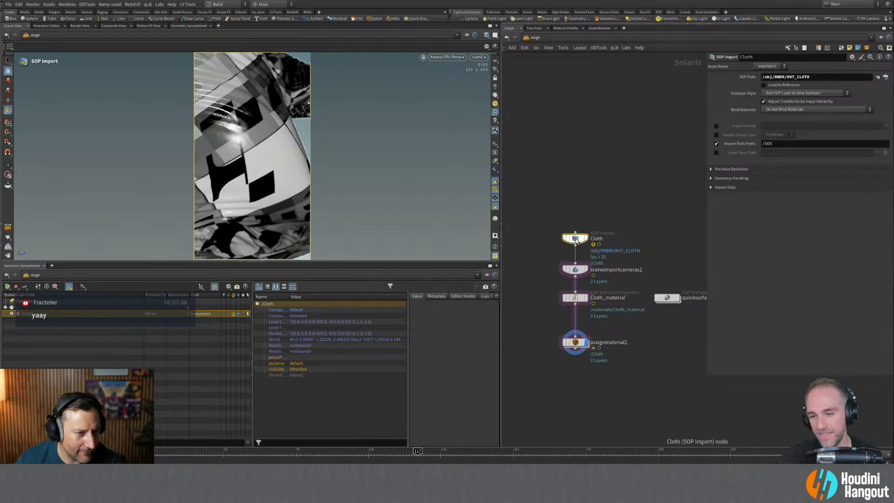
{"action": "left_click", "coordinate": [12, 313]}
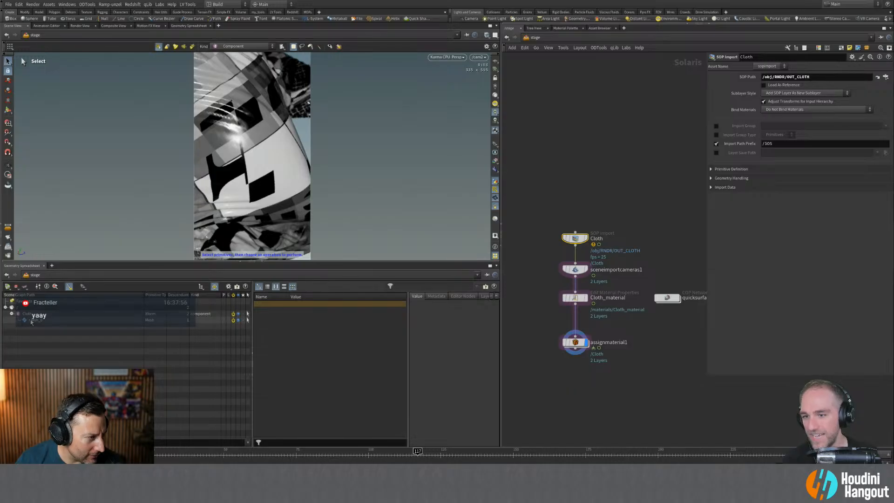
{"action": "left_click", "coordinate": [28, 320]}
{"action": "scroll", "coordinate": [333, 391], "scroll_direction": "down", "scroll_amount": 2}
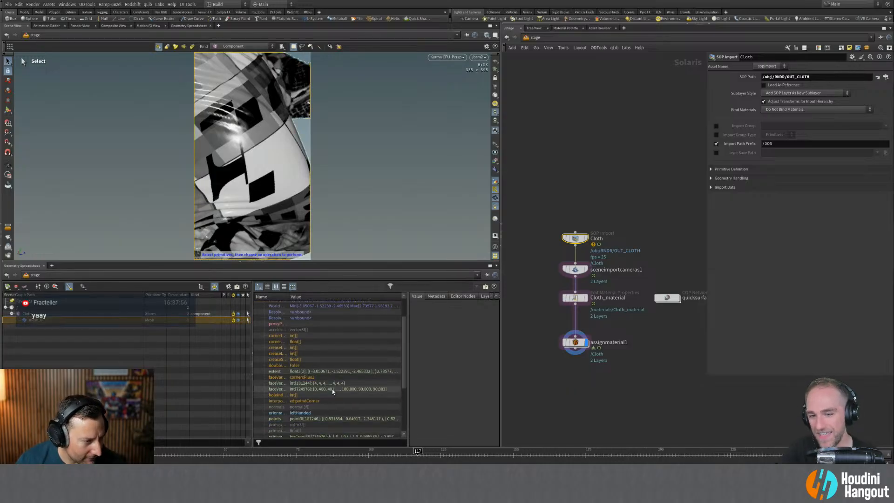
{"action": "scroll", "coordinate": [332, 391], "scroll_direction": "down", "scroll_amount": 4}
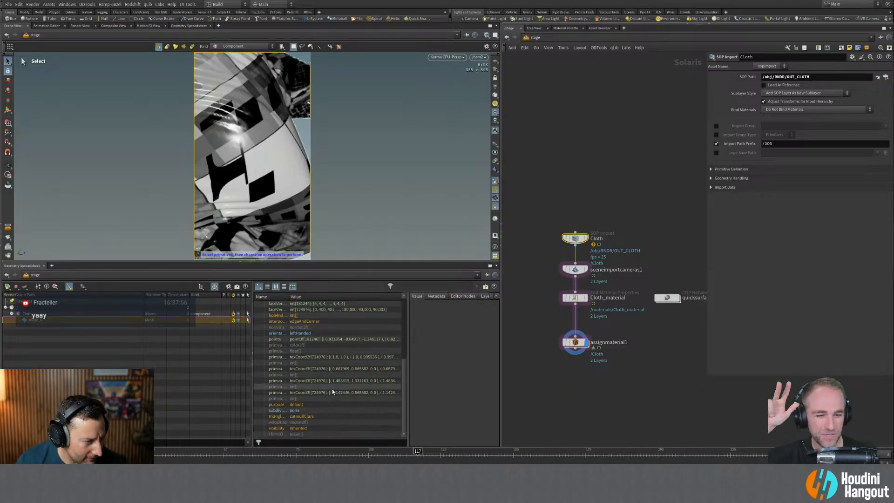
{"action": "left_click_drag", "start_coordinate": [288, 299], "coordinate": [343, 300]}
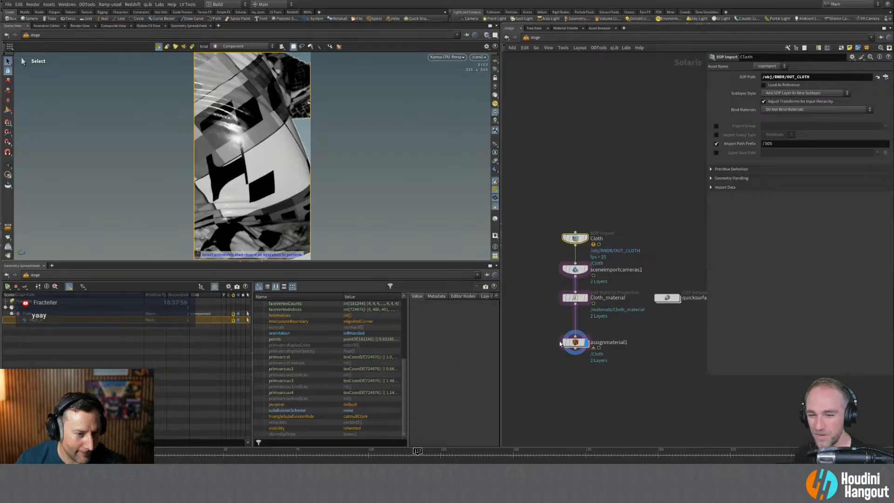
In Cloth_material's Maps settings, keep the UV projection type and set the UV Primvar to uv2.
{"action": "left_click", "coordinate": [575, 297]}
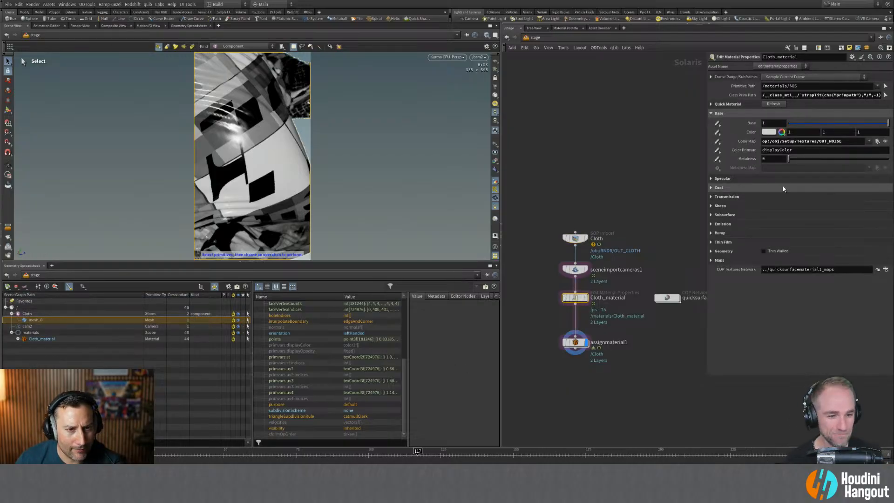
{"action": "left_click", "coordinate": [716, 261]}
{"action": "left_click", "coordinate": [716, 262]}
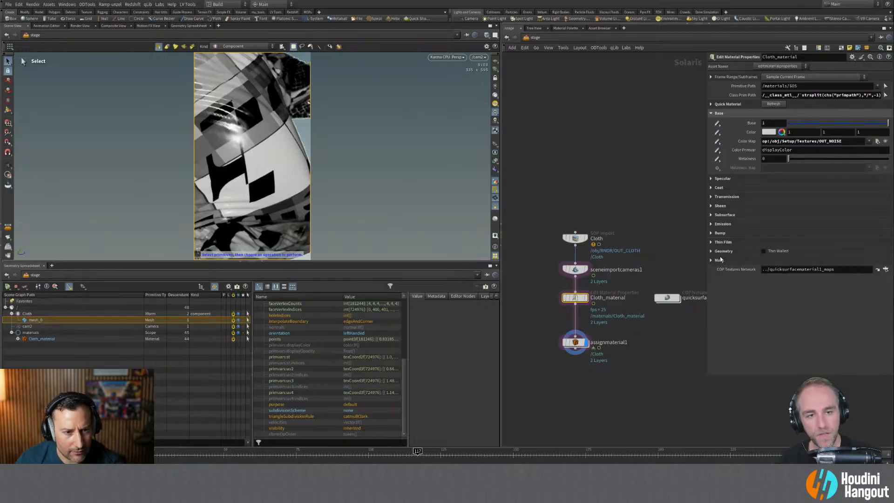
{"action": "left_click", "coordinate": [740, 261]}
{"action": "left_click", "coordinate": [785, 279]}
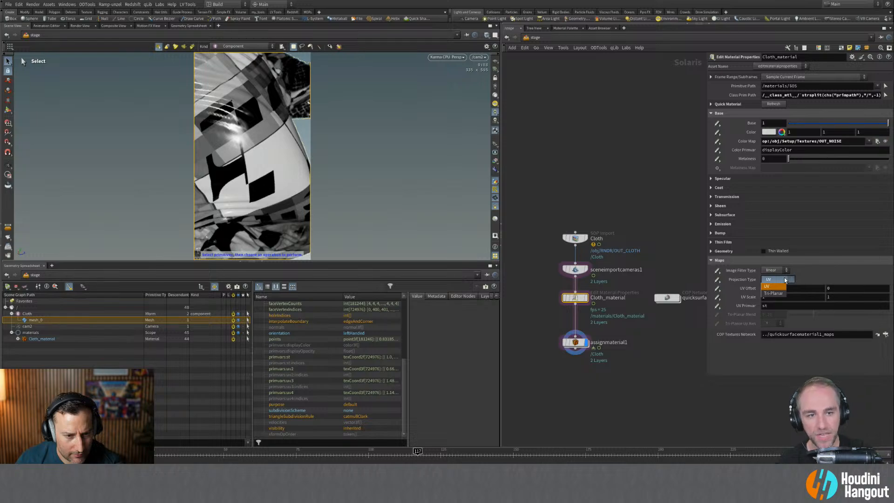
{"action": "left_click", "coordinate": [785, 280]}
{"action": "double_click", "coordinate": [764, 306]}
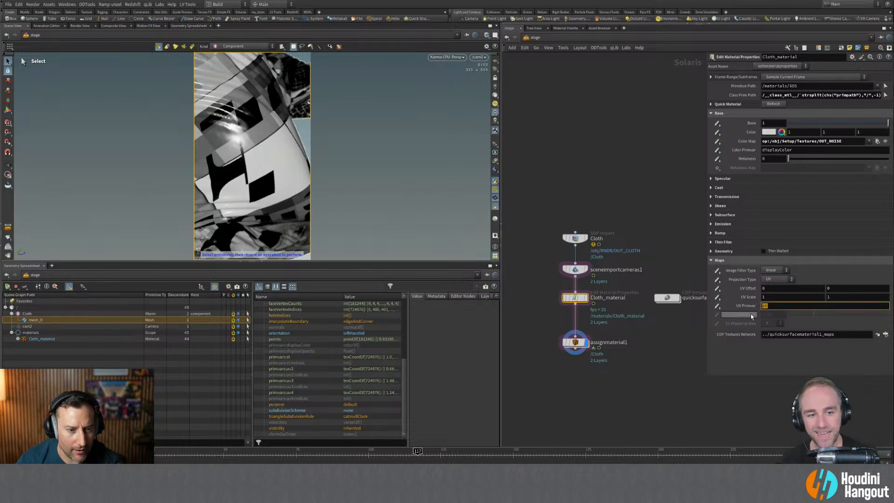
{"action": "type", "text": "uv2"}
{"action": "key", "text": "Return"}
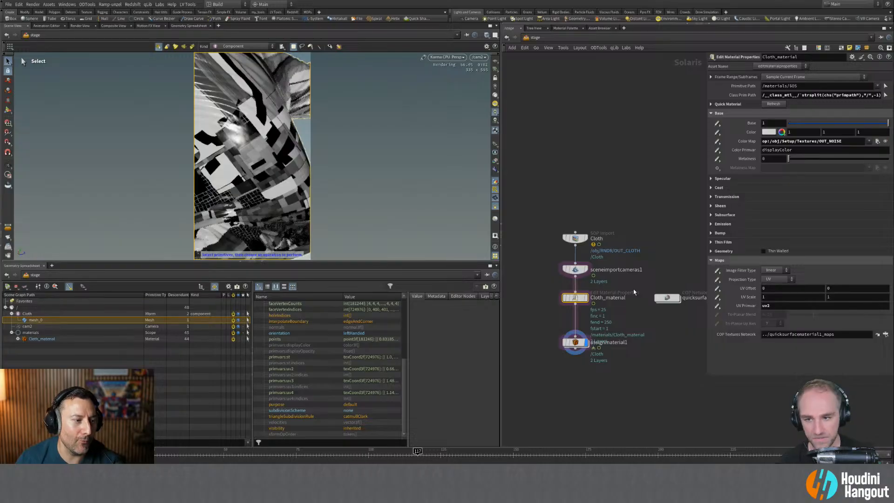
Enlarge the viewport's height by shrinking the scene graph and geometry spreadsheet area beneath it.
{"action": "left_click_drag", "start_coordinate": [368, 262], "coordinate": [368, 303]}
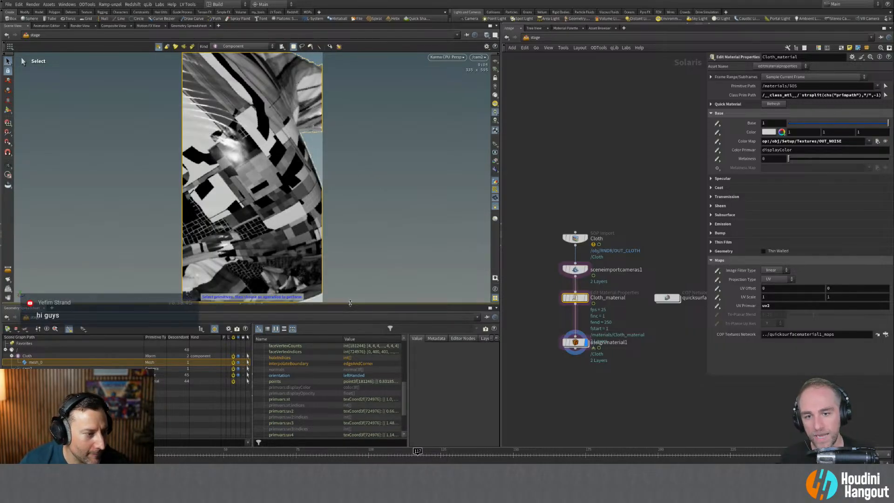
{"action": "left_click_drag", "start_coordinate": [349, 305], "coordinate": [349, 294]}
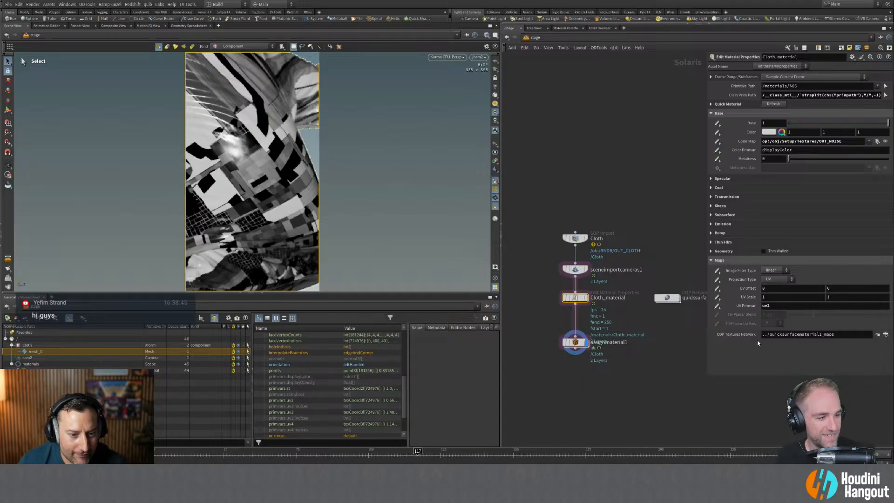
{"action": "middle_click_drag", "start_coordinate": [653, 382], "coordinate": [649, 387]}
{"action": "left_click", "coordinate": [649, 382]}
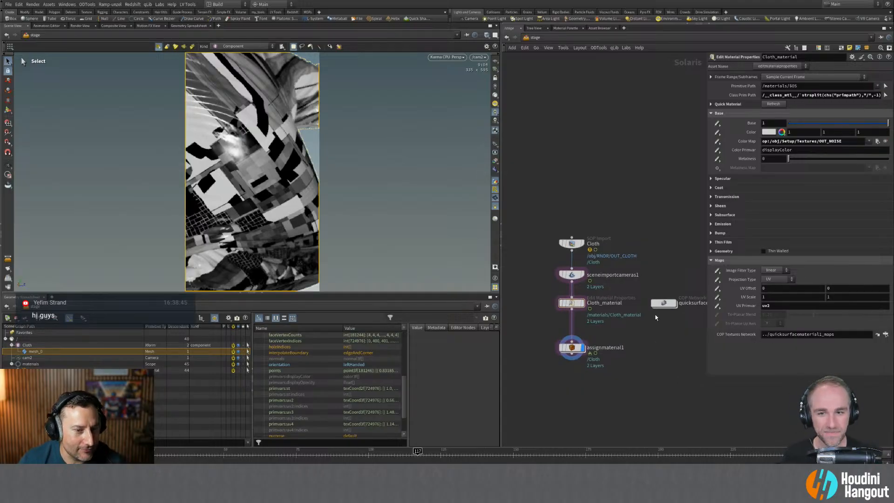
{"action": "middle_click_drag", "start_coordinate": [622, 198], "coordinate": [622, 199]}
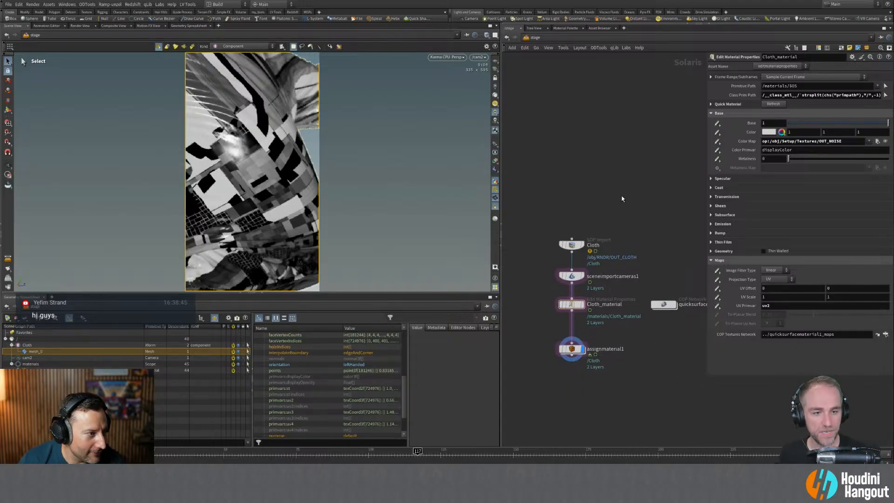
Open the Textures COP network inside the Setup object and make room around the OUT_NOISE null.
{"action": "key", "text": "1"}
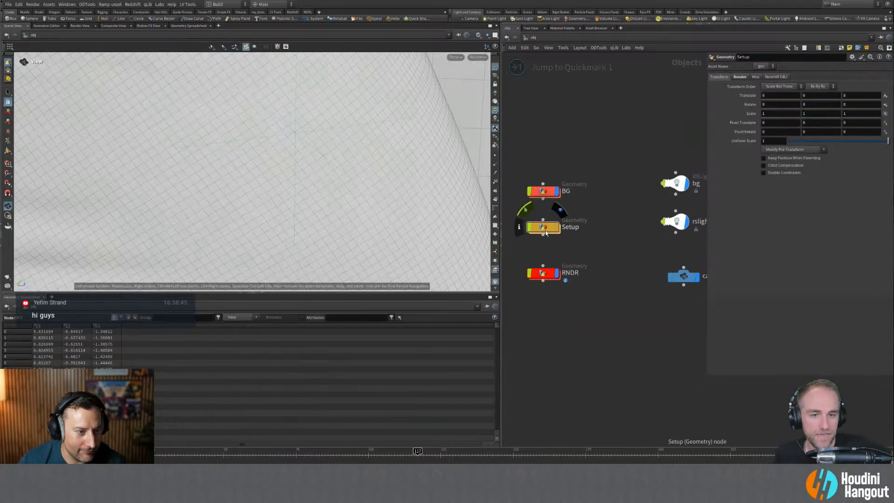
{"action": "double_click", "coordinate": [544, 228]}
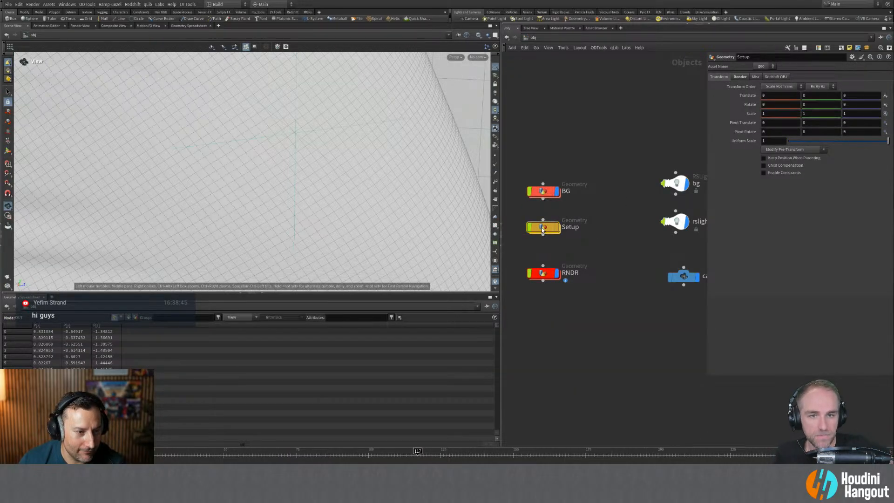
{"action": "double_click", "coordinate": [551, 304]}
{"action": "middle_click_drag", "start_coordinate": [617, 273], "coordinate": [587, 301]}
{"action": "scroll", "coordinate": [587, 301], "scroll_direction": "down", "scroll_amount": 2}
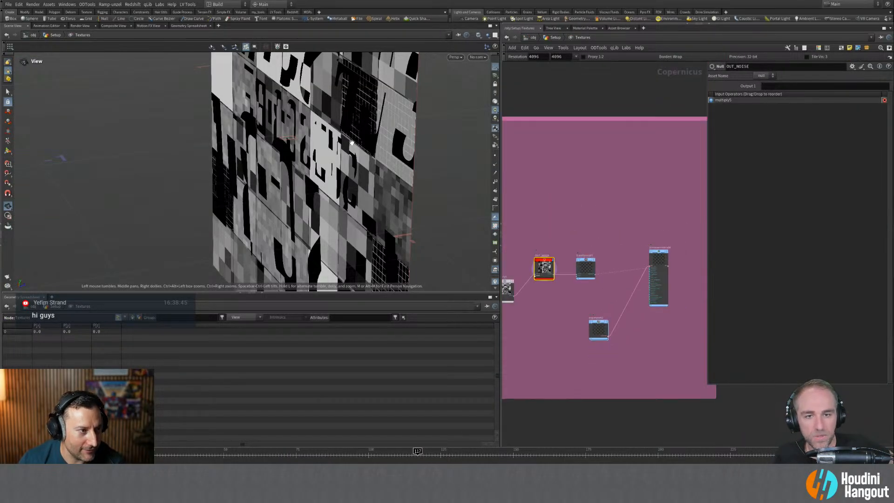
{"action": "scroll", "coordinate": [353, 143], "scroll_direction": "down", "scroll_amount": 4}
{"action": "left_click_drag", "start_coordinate": [300, 171], "coordinate": [551, 128]}
{"action": "middle_click_drag", "start_coordinate": [590, 247], "coordinate": [643, 254]}
{"action": "left_click_drag", "start_coordinate": [639, 274], "coordinate": [653, 277]}
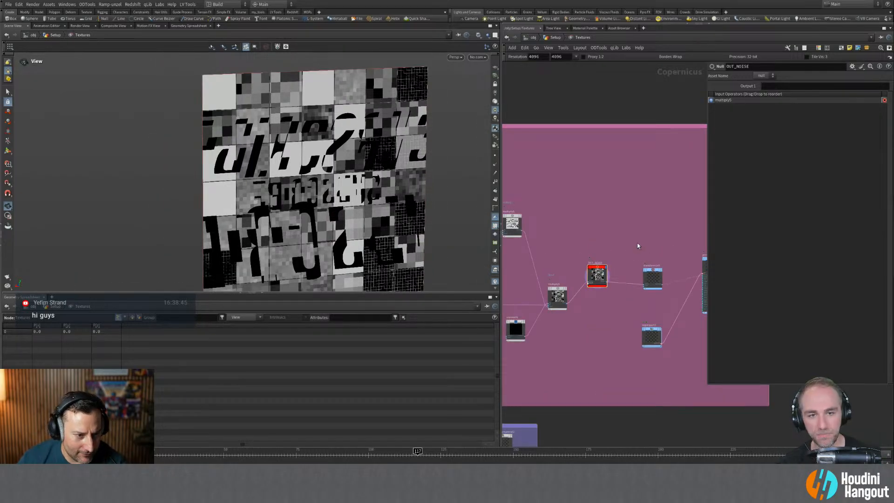
Add a Mono to RGB node and insert it between multiply5 and the OUT_NOISE null.
{"action": "key", "text": "Tab"}
{"action": "type", "text": "mono to"}
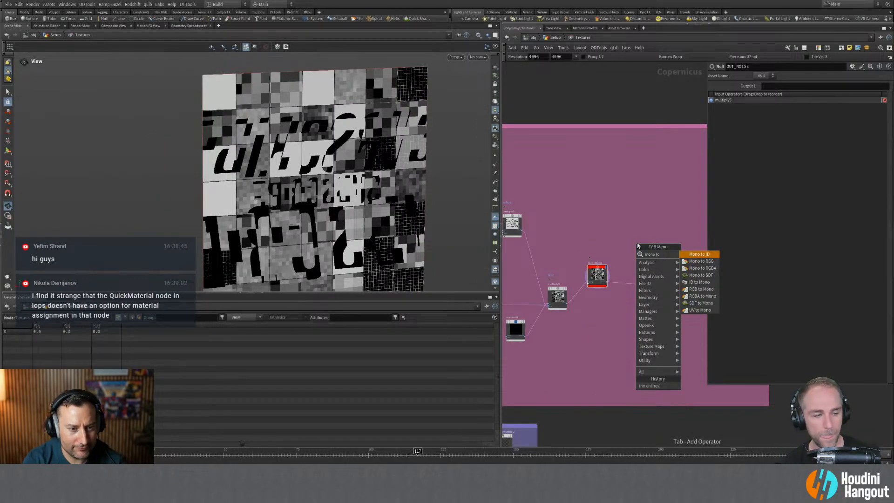
{"action": "key", "text": "Down"}
{"action": "key", "text": "Return"}
{"action": "left_click", "coordinate": [638, 246]}
{"action": "scroll", "coordinate": [638, 246], "scroll_direction": "up", "scroll_amount": 3}
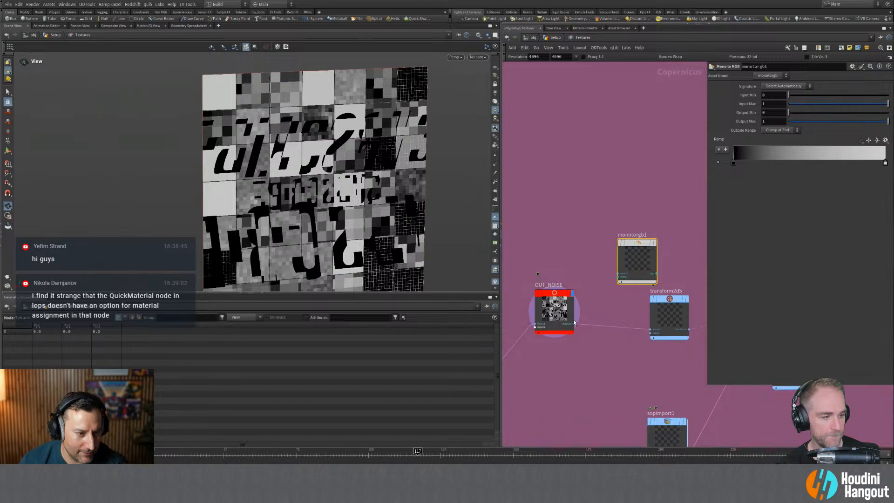
{"action": "middle_click_drag", "start_coordinate": [580, 289], "coordinate": [615, 230]}
{"action": "left_click_drag", "start_coordinate": [673, 210], "coordinate": [548, 301]}
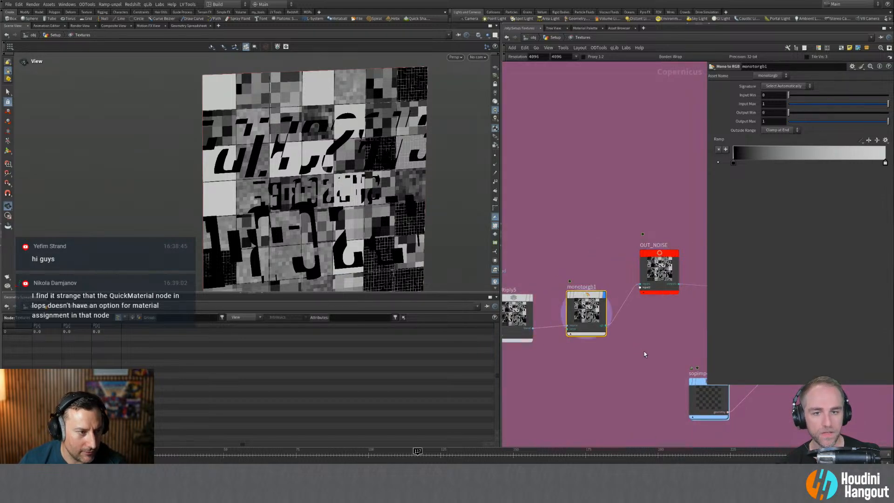
Apply the rainbow preset running from purple to red to the Mono to RGB ramp and inspect the recoloured texture.
{"action": "middle_click_drag", "start_coordinate": [642, 351], "coordinate": [598, 336]}
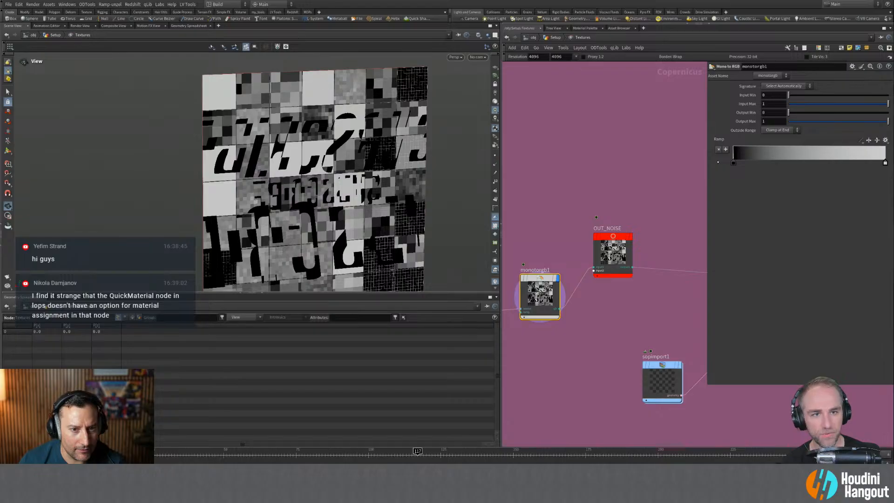
{"action": "left_click", "coordinate": [885, 139]}
{"action": "left_click", "coordinate": [871, 179]}
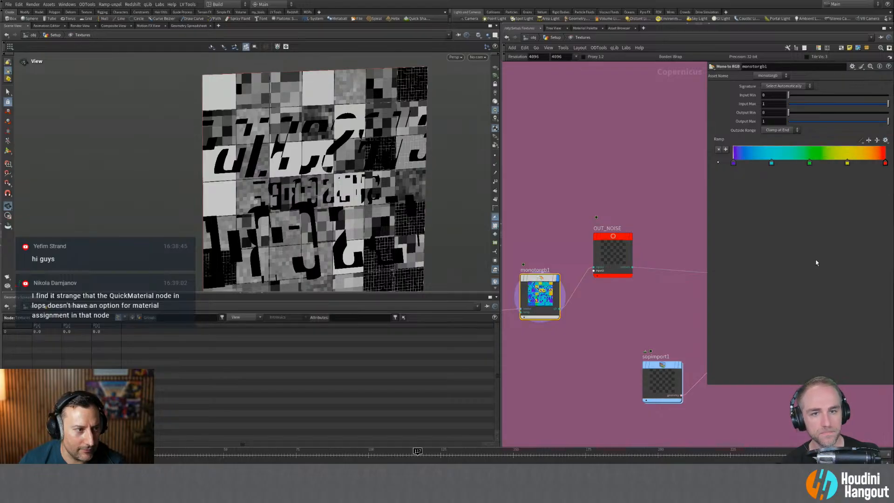
{"action": "left_click_drag", "start_coordinate": [356, 201], "coordinate": [347, 176]}
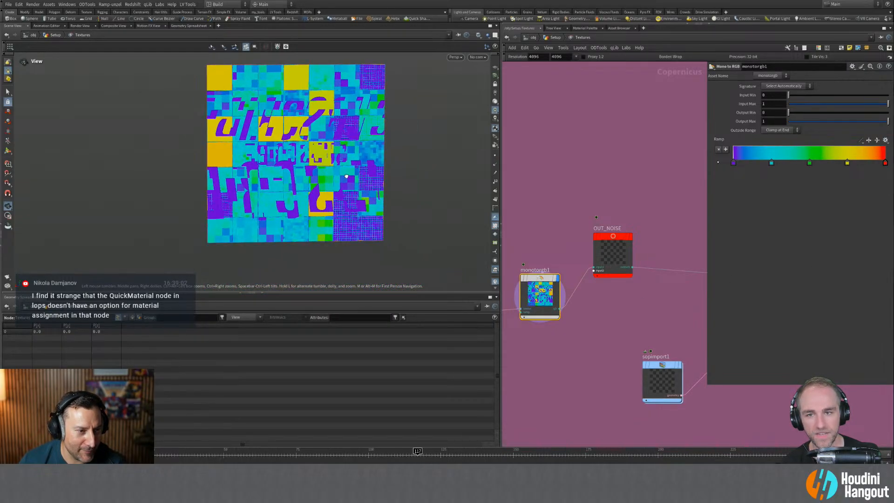
{"action": "left_click_drag", "start_coordinate": [609, 246], "coordinate": [618, 250]}
{"action": "middle_click_drag", "start_coordinate": [560, 233], "coordinate": [567, 246]}
{"action": "left_click", "coordinate": [558, 233]}
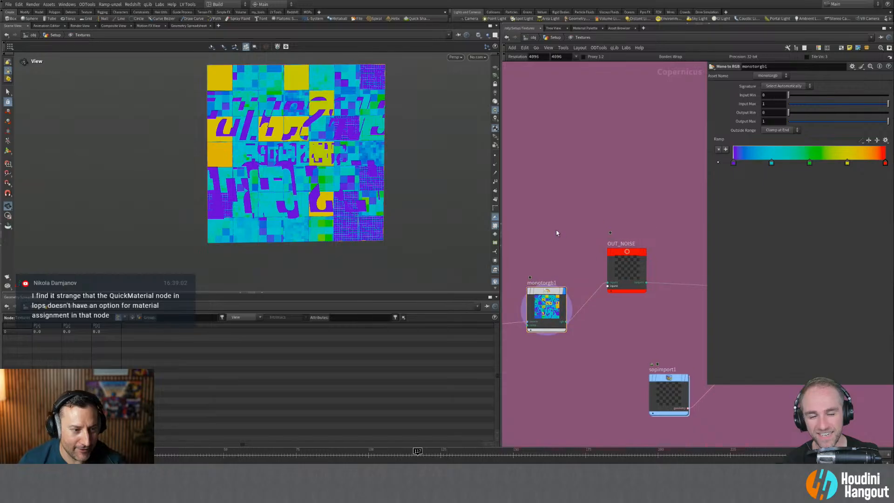
Return to the stage and merge a new Dome Light with the output of assignmaterial1.
{"action": "key", "text": "3"}
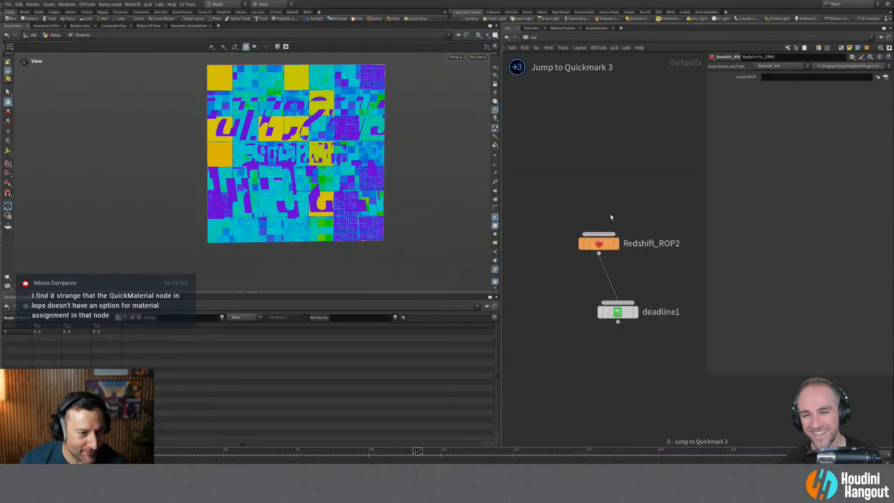
{"action": "key", "text": "4"}
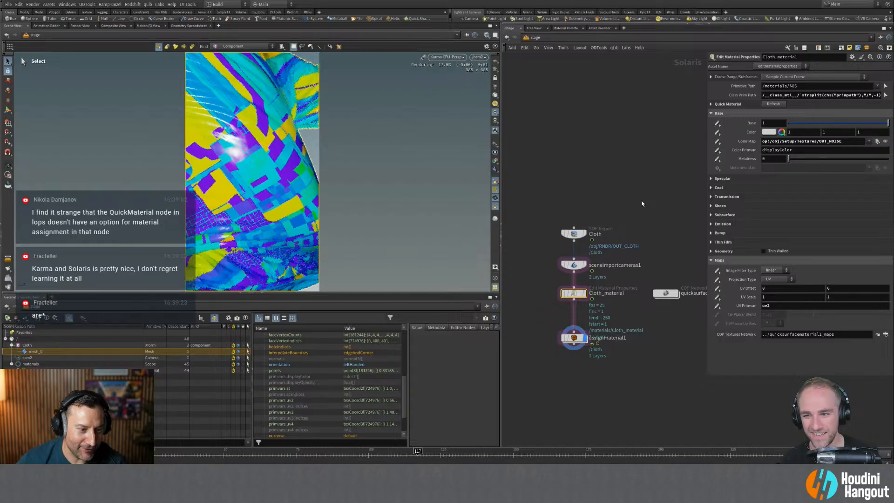
{"action": "key", "text": "Tab"}
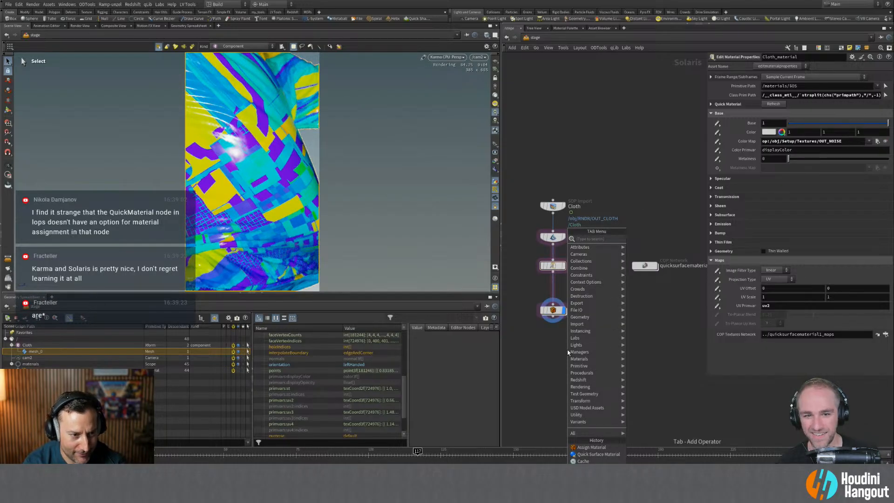
{"action": "key", "text": "Escape"}
{"action": "left_click", "coordinate": [567, 352]}
{"action": "mouse_move", "coordinate": [567, 351]}
{"action": "left_mouse_down"}
{"action": "mouse_move", "coordinate": [616, 331]}
{"action": "mouse_move", "coordinate": [550, 308]}
{"action": "mouse_move", "coordinate": [561, 363]}
{"action": "left_mouse_up"}
{"action": "left_click", "coordinate": [572, 365]}
{"action": "left_click_drag", "start_coordinate": [619, 328], "coordinate": [623, 297]}
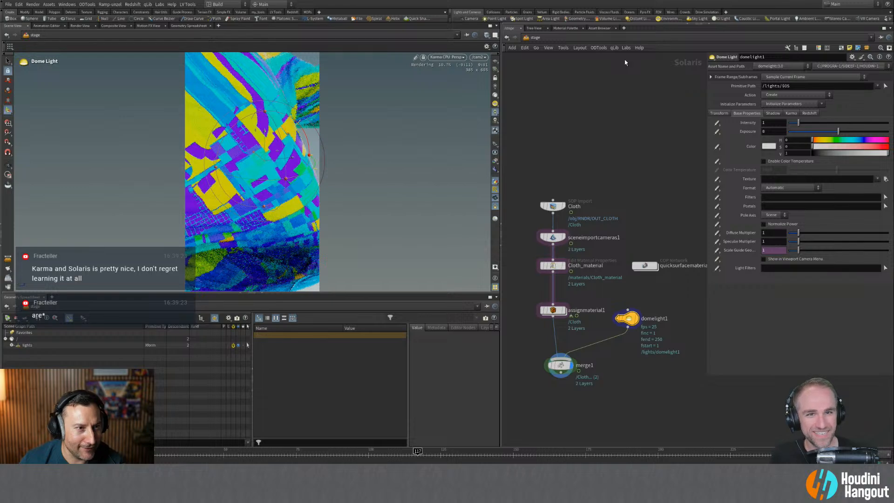
Open the OD Asset Library in a new pane tab beside the Asset Browser.
{"action": "left_click", "coordinate": [600, 28]}
{"action": "left_click", "coordinate": [624, 28]}
{"action": "mouse_move", "coordinate": [644, 44]}
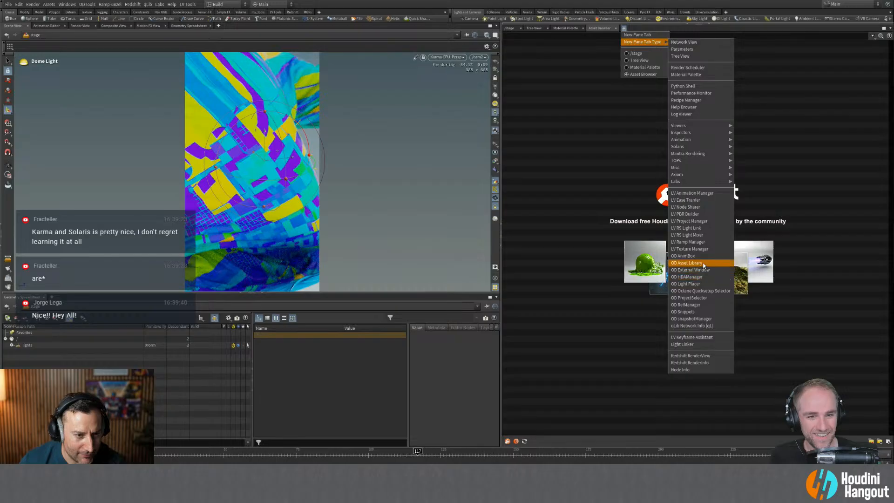
{"action": "key", "text": "Escape"}
{"action": "key", "text": "Escape"}
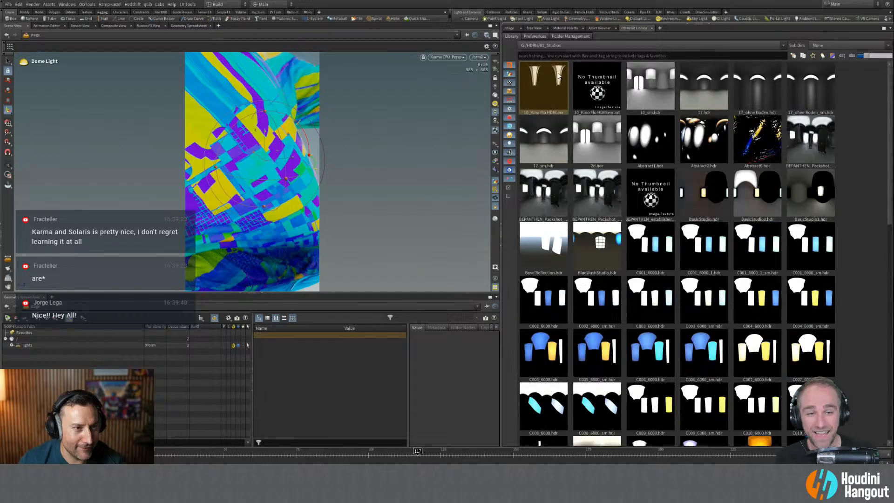
Load the MR_INT-002 bathroom HDRI from G:/HDRIs/05_Maxime_Roz as domelight1's texture and return to the stage network.
{"action": "left_click", "coordinate": [552, 45]}
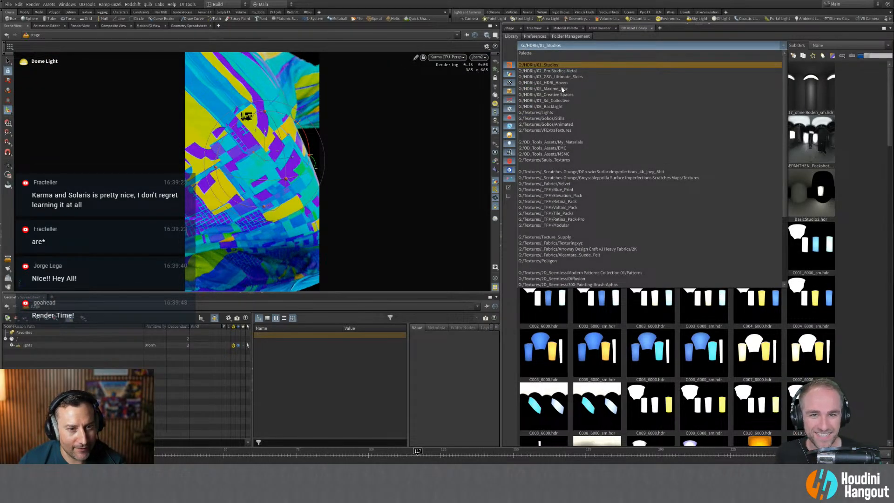
{"action": "left_click", "coordinate": [562, 88]}
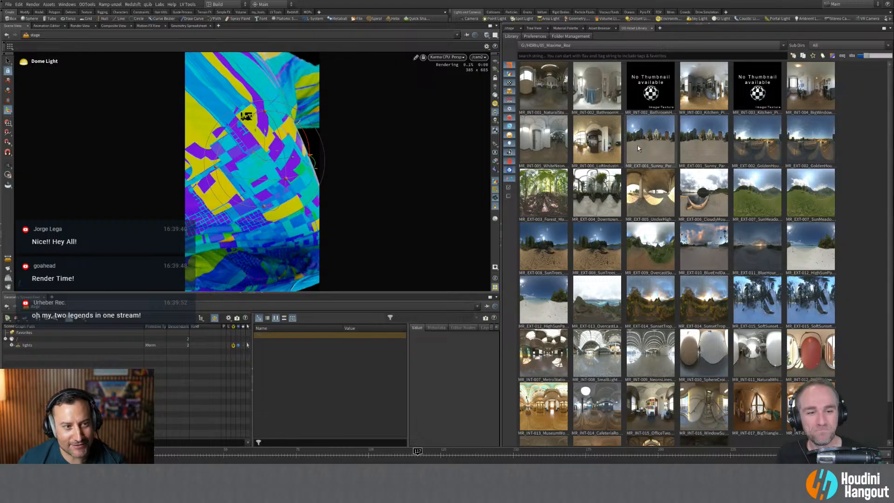
{"action": "double_click", "coordinate": [599, 86]}
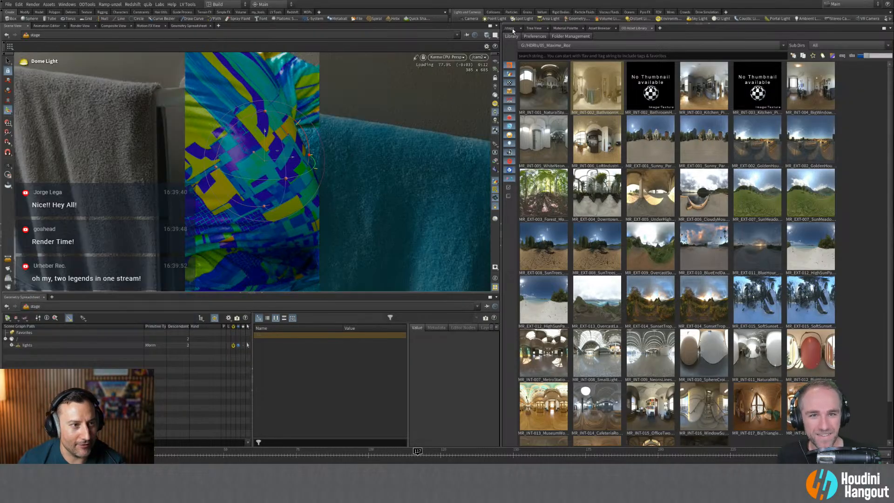
{"action": "left_click", "coordinate": [637, 45]}
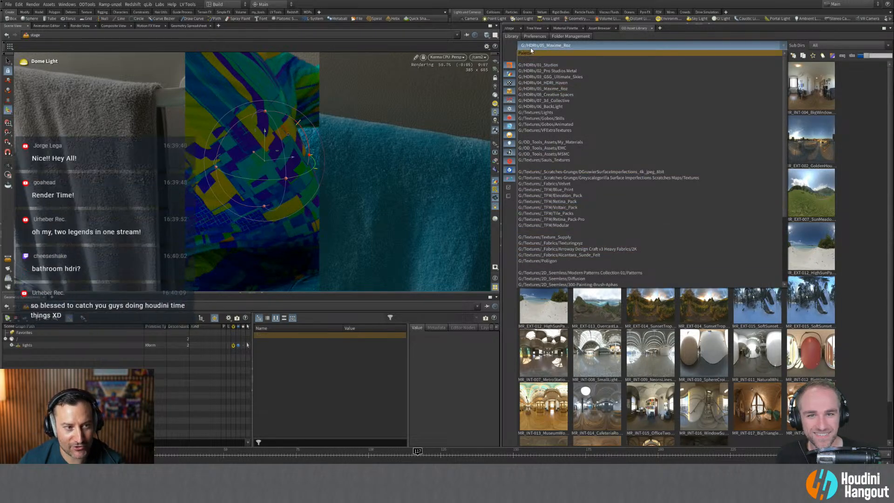
{"action": "left_click", "coordinate": [510, 29]}
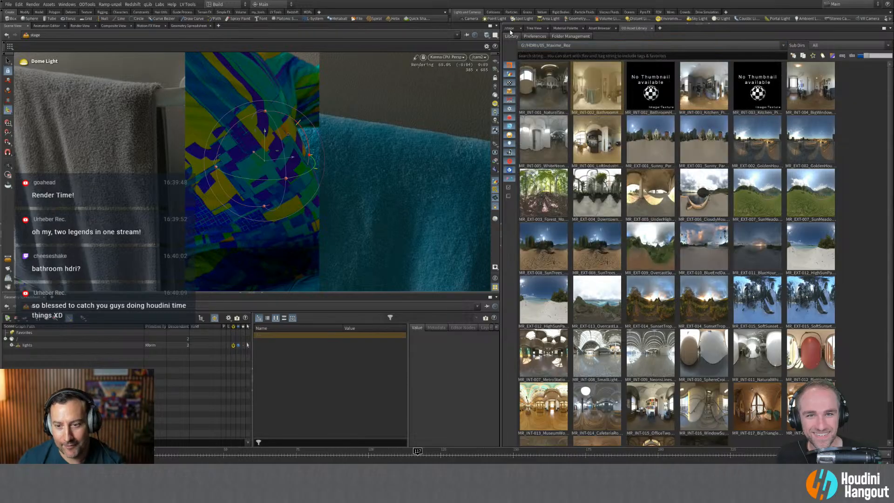
{"action": "left_click", "coordinate": [510, 29]}
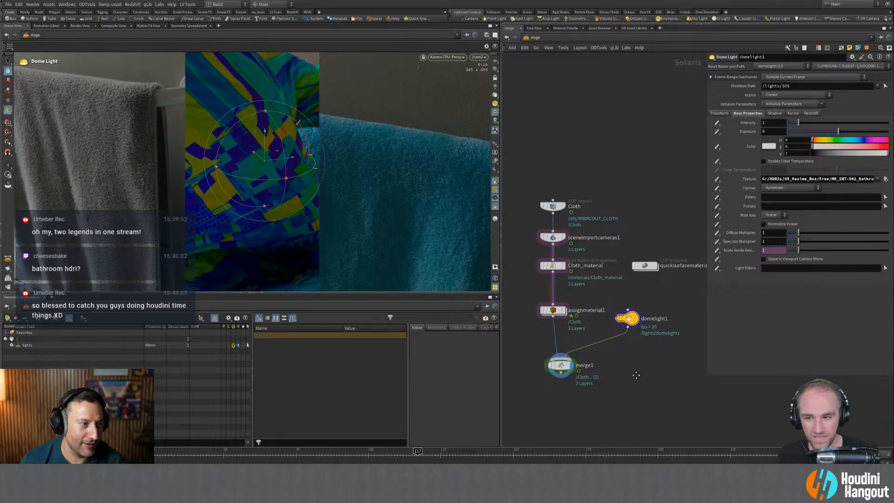
Turn off displaying environment lights as viewport backgrounds and set the viewport color scheme to Dark.
{"action": "middle_click_drag", "start_coordinate": [636, 375], "coordinate": [638, 348]}
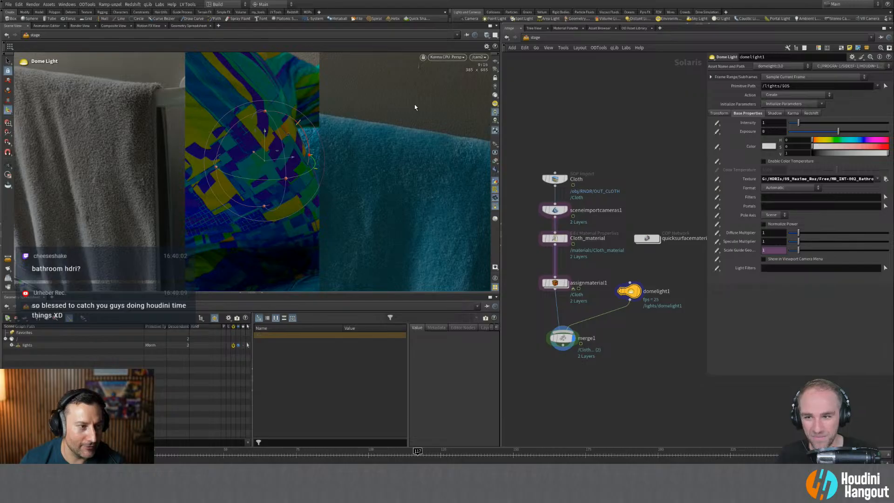
{"action": "key", "text": "d"}
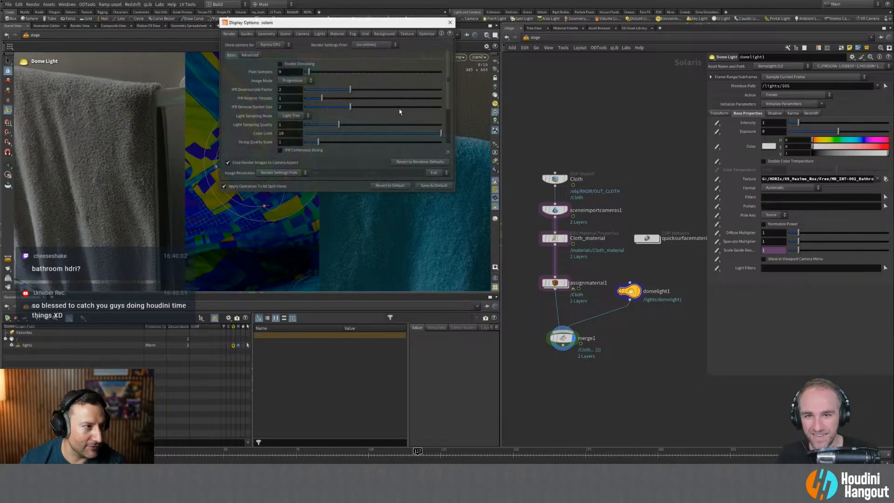
{"action": "left_click", "coordinate": [384, 34]}
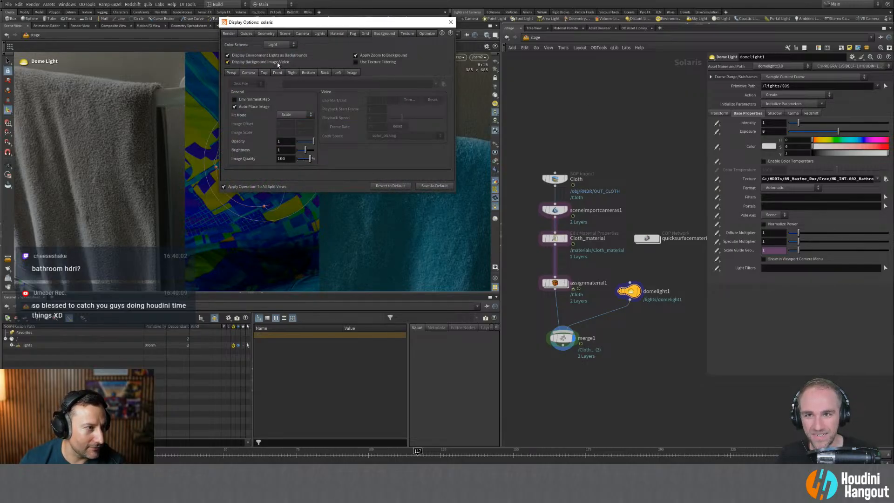
{"action": "left_click", "coordinate": [276, 55]}
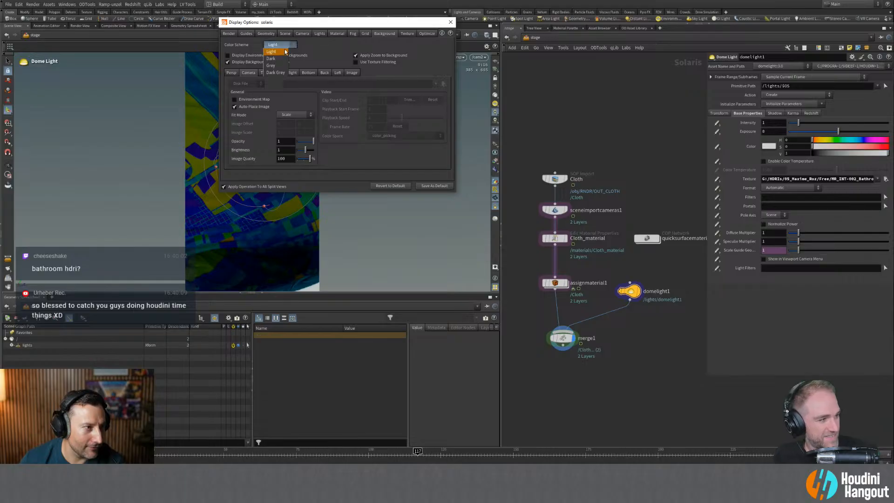
{"action": "left_click", "coordinate": [274, 58]}
{"action": "left_click", "coordinate": [449, 24]}
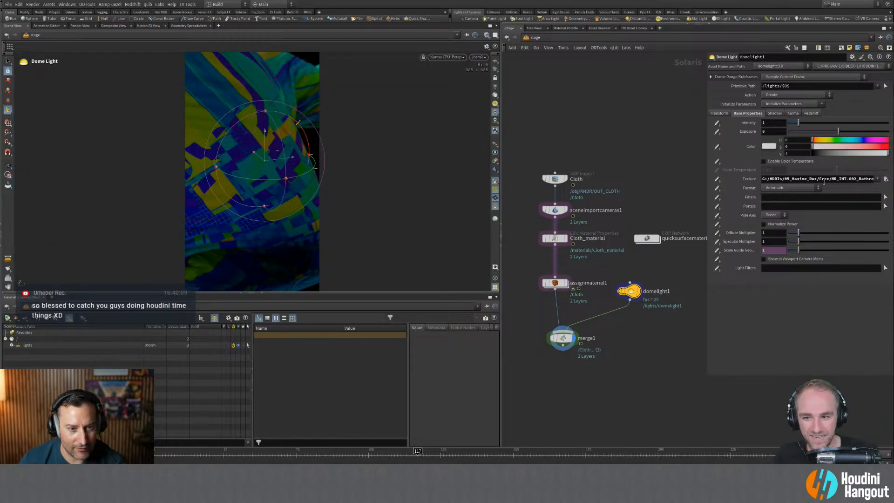
Rotate the dome light around the cloth so the HDRI lights its front more strongly.
{"action": "left_click_drag", "start_coordinate": [267, 180], "coordinate": [318, 171]}
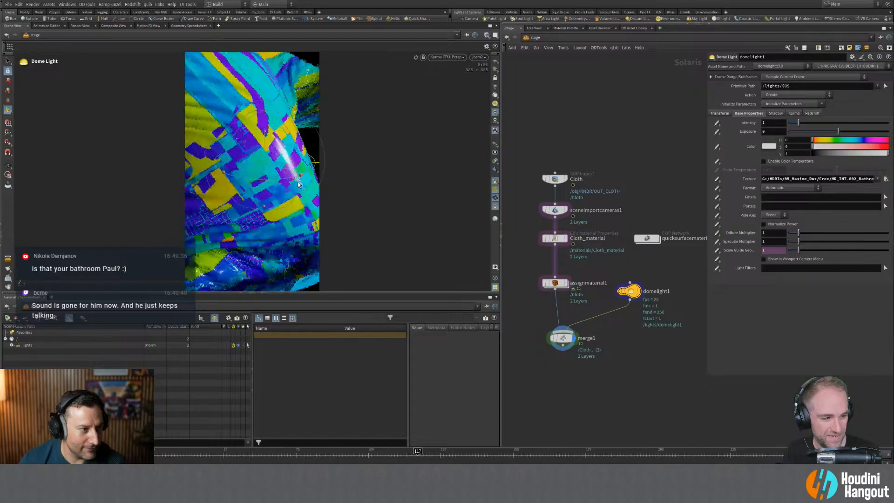
Raise Cloth_material's specular Roughness to about 0.73.
{"action": "left_click", "coordinate": [555, 239]}
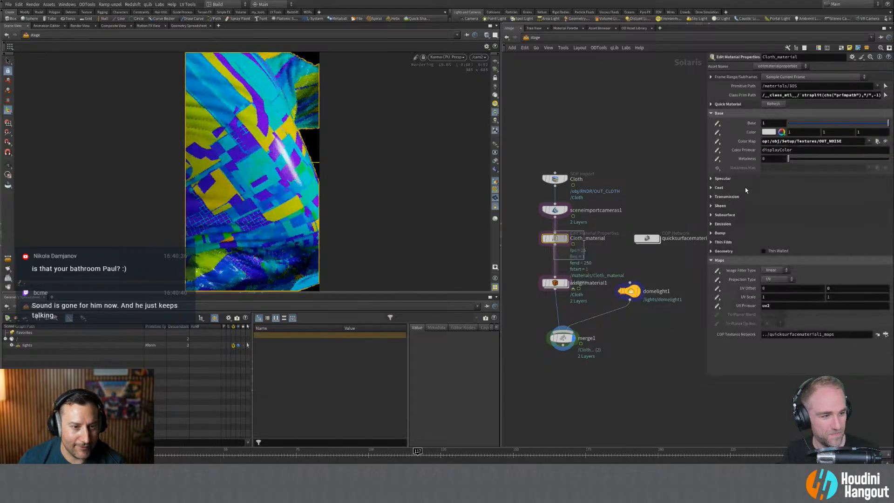
{"action": "left_click_drag", "start_coordinate": [807, 215], "coordinate": [843, 218]}
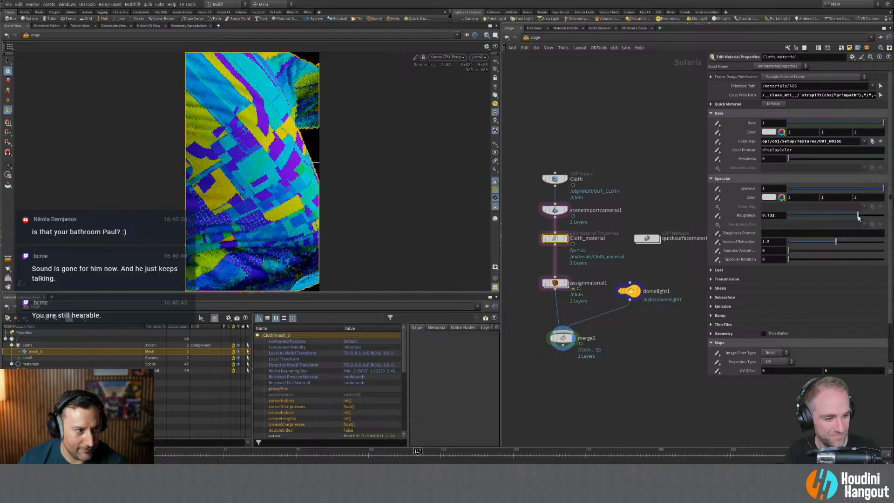
Lower Cloth_material's specular Roughness and rotate the dome light slightly around the cloth.
{"action": "left_click_drag", "start_coordinate": [859, 218], "coordinate": [832, 217]}
{"action": "left_click", "coordinate": [653, 291]}
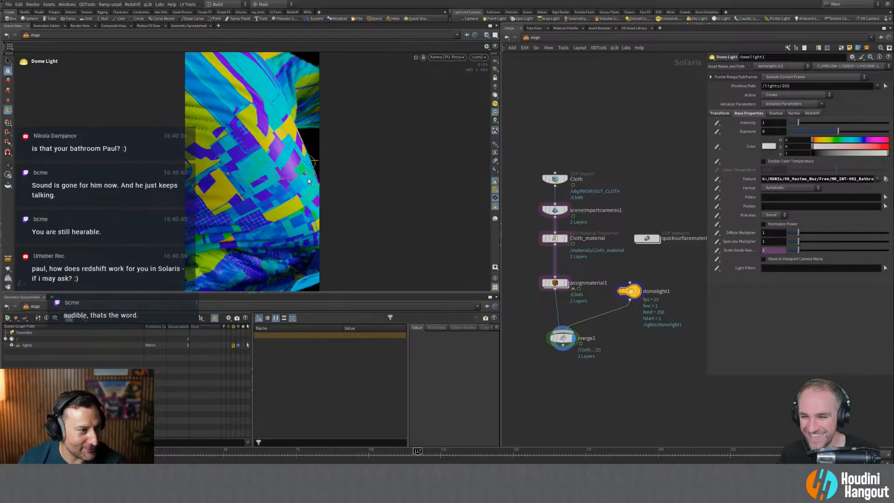
{"action": "left_click_drag", "start_coordinate": [280, 181], "coordinate": [296, 186]}
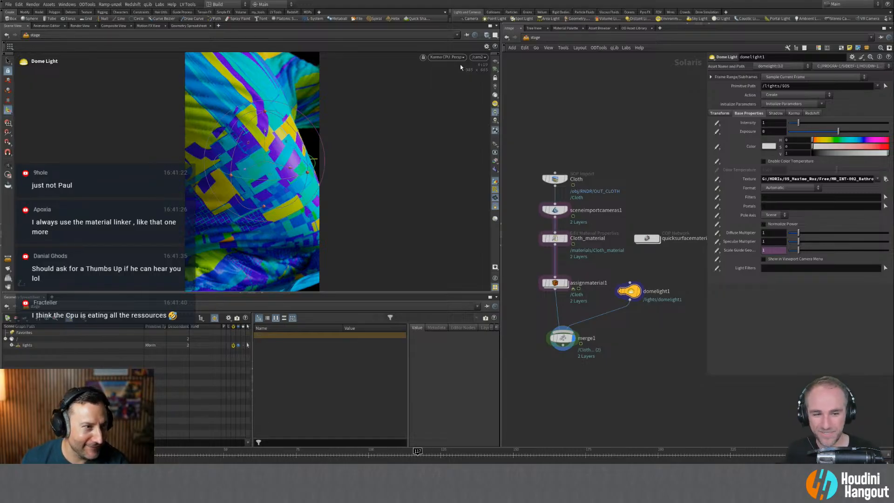
Switch the viewport from Karma CPU back to the standard viewport renderer and select the merge1 node.
{"action": "left_click", "coordinate": [447, 57]}
{"action": "left_click", "coordinate": [459, 84]}
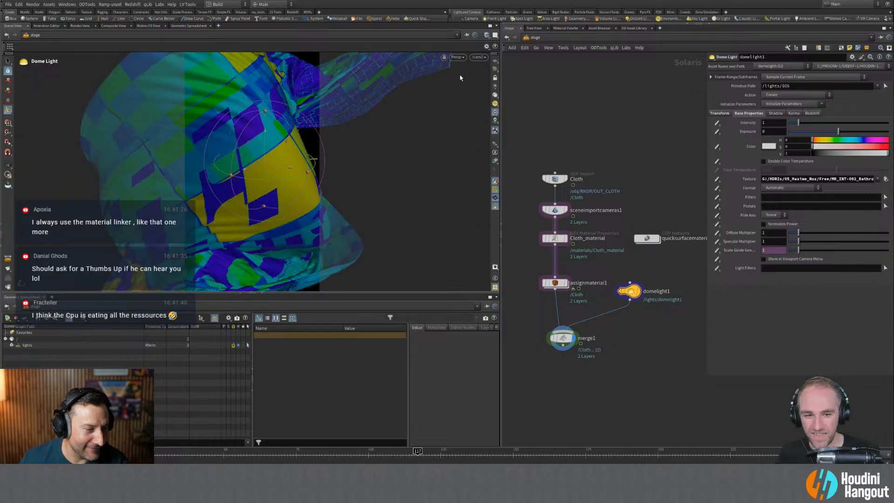
{"action": "middle_click_drag", "start_coordinate": [678, 355], "coordinate": [670, 325]}
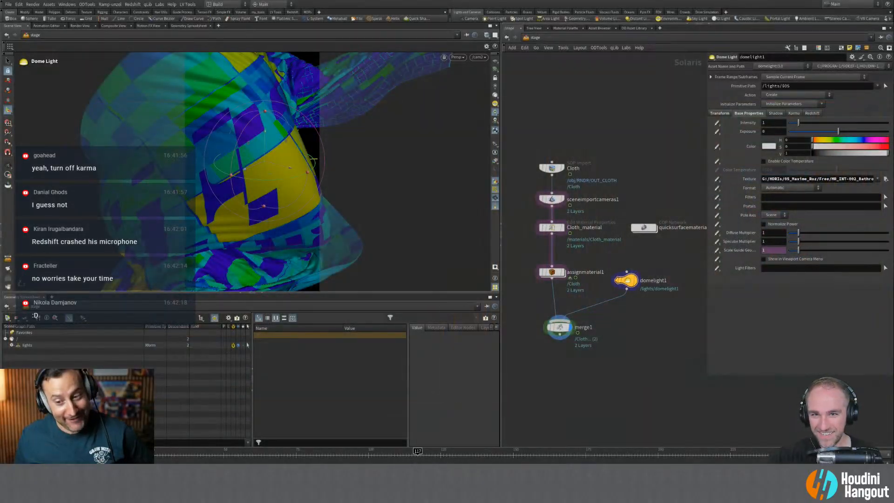
{"action": "middle_click_drag", "start_coordinate": [613, 317], "coordinate": [616, 339]}
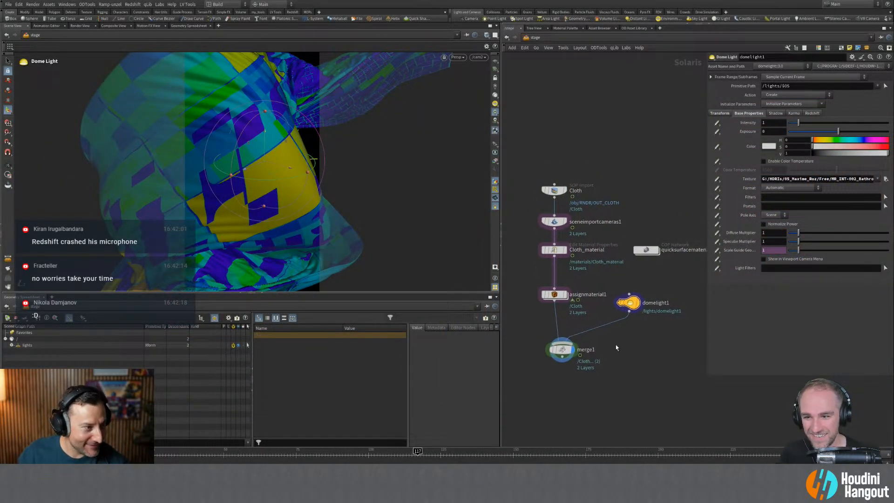
{"action": "left_click_drag", "start_coordinate": [597, 370], "coordinate": [540, 333]}
{"action": "left_click", "coordinate": [551, 345]}
{"action": "middle_click_drag", "start_coordinate": [633, 357], "coordinate": [621, 325]}
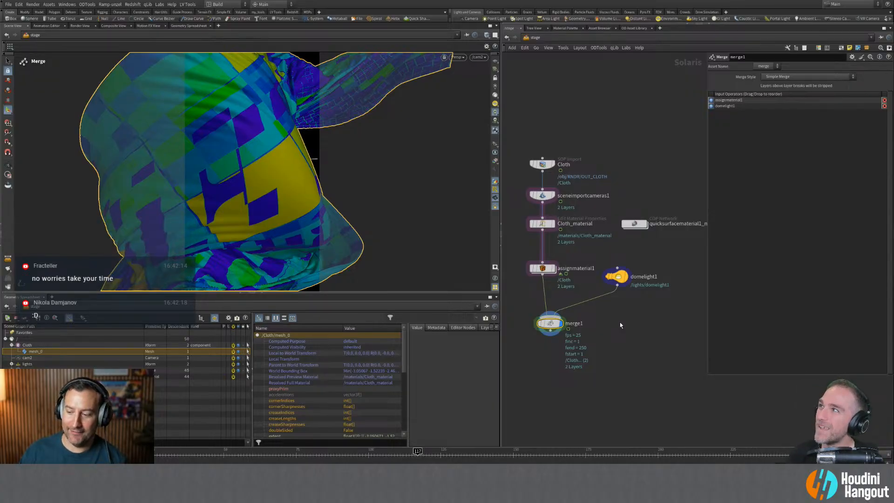
{"action": "middle_click_drag", "start_coordinate": [655, 337], "coordinate": [679, 346]}
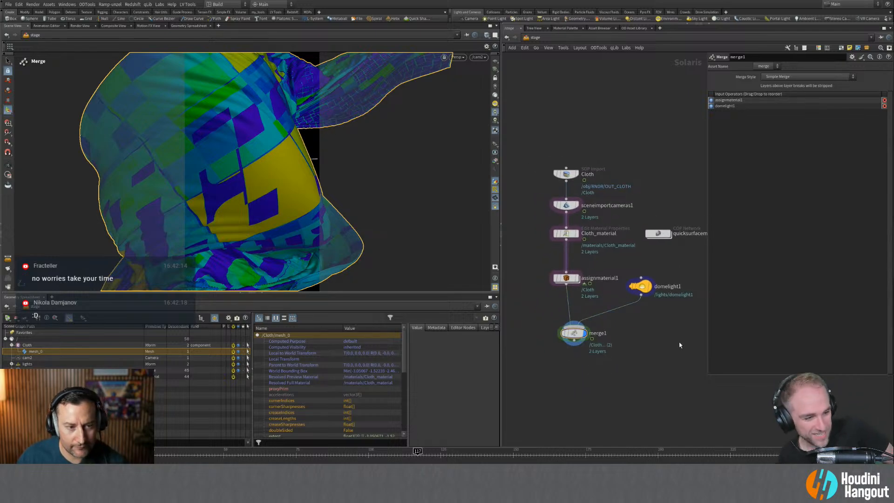
Go to the object level and open the Textures COP network inside the Setup object.
{"action": "key", "text": "1"}
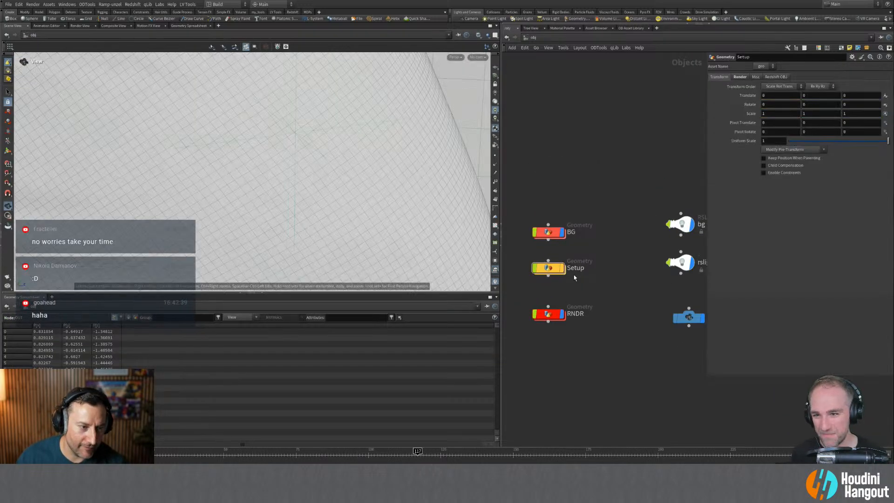
{"action": "double_click", "coordinate": [554, 268]}
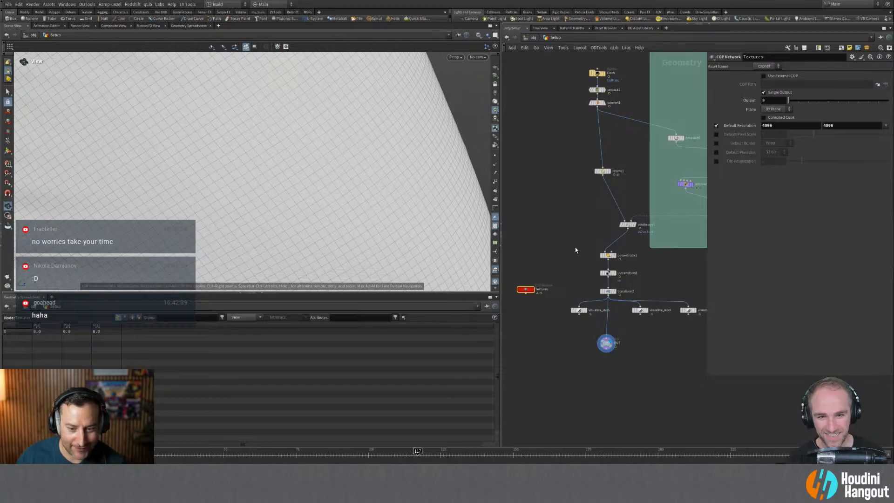
{"action": "double_click", "coordinate": [526, 289]}
{"action": "key", "text": "ctrl+5"}
{"action": "middle_click_drag", "start_coordinate": [577, 215], "coordinate": [595, 229]}
{"action": "scroll", "coordinate": [559, 223], "scroll_direction": "down", "scroll_amount": 2}
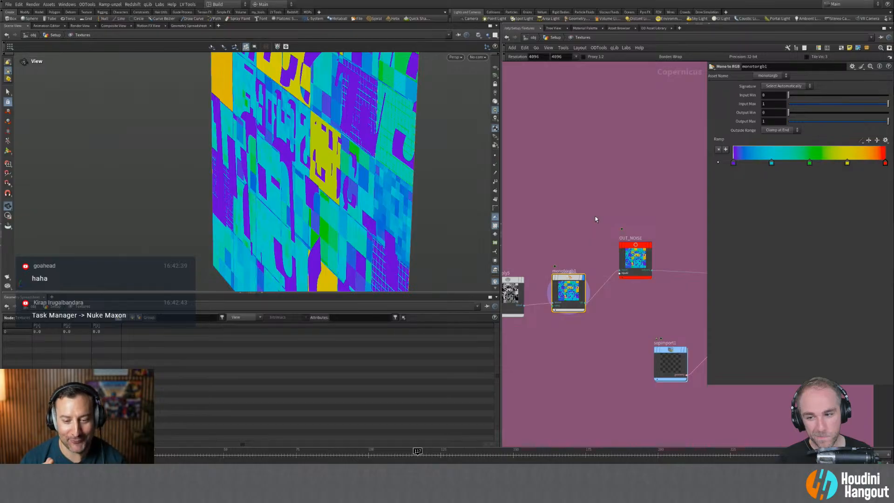
Move the OUT_NOISE node down so it lines up with monotorgb1.
{"action": "middle_click_drag", "start_coordinate": [587, 205], "coordinate": [567, 192]}
{"action": "scroll", "coordinate": [603, 190], "scroll_direction": "down", "scroll_amount": 1}
{"action": "scroll", "coordinate": [567, 192], "scroll_direction": "down", "scroll_amount": 2}
{"action": "left_click_drag", "start_coordinate": [599, 226], "coordinate": [600, 244]}
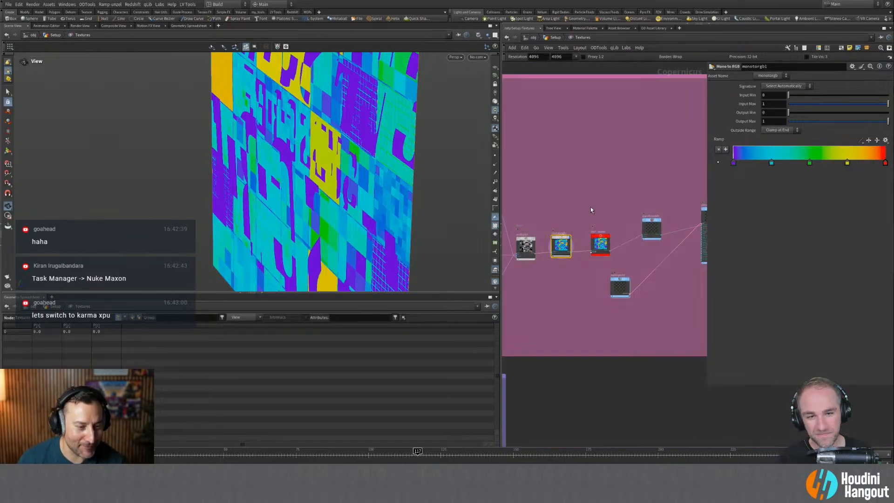
{"action": "middle_click_drag", "start_coordinate": [583, 202], "coordinate": [594, 195]}
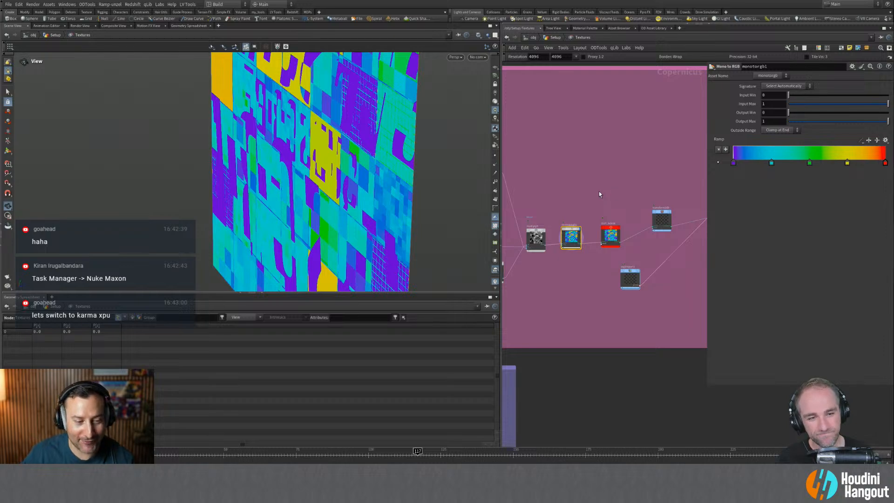
Face the noise texture in the viewport and open the Ramp-unzel preset window for monotorgb1's Ramp parameter.
{"action": "right_click_drag", "start_coordinate": [369, 147], "coordinate": [357, 146]}
{"action": "left_click_drag", "start_coordinate": [358, 145], "coordinate": [417, 141]}
{"action": "middle_click_drag", "start_coordinate": [418, 142], "coordinate": [326, 182]}
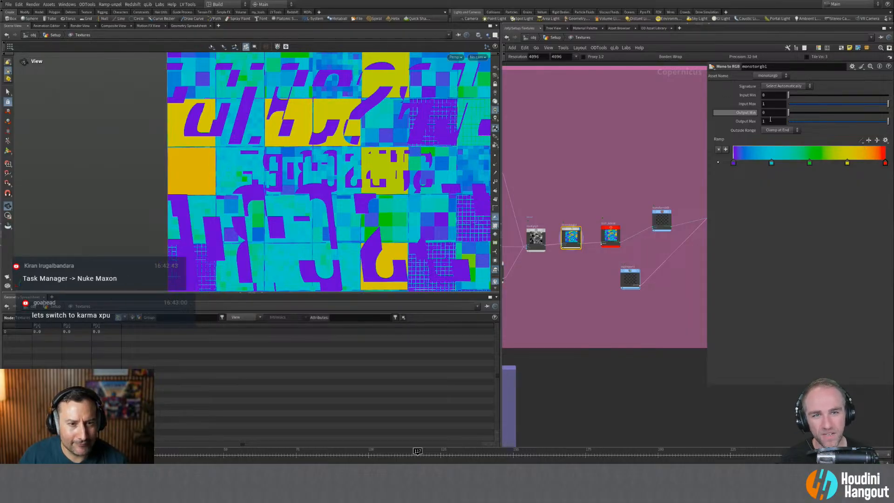
{"action": "right_click", "coordinate": [724, 142]}
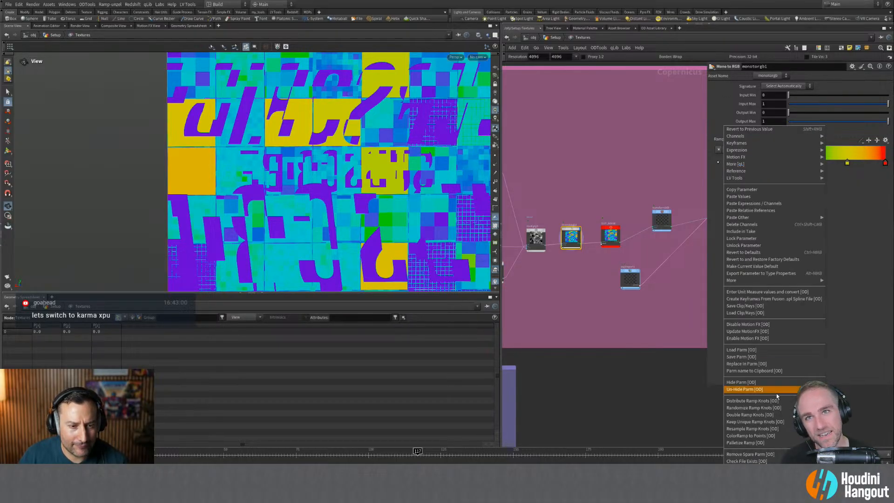
{"action": "left_click", "coordinate": [740, 364]}
{"action": "left_click_drag", "start_coordinate": [739, 1], "coordinate": [484, 56]}
Try several ramp presets on monotorgb1, including a light blue one, Purple_Green, Orange_Purple_4knots and Purples.
{"action": "left_click", "coordinate": [526, 199]}
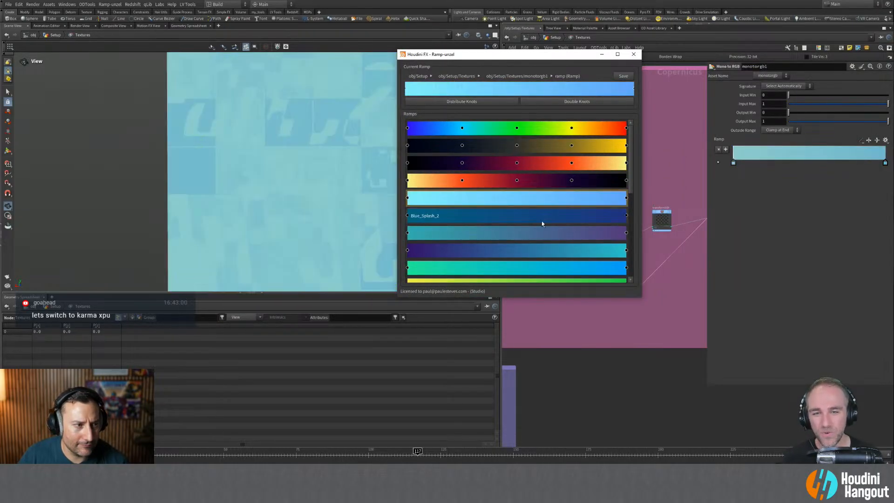
{"action": "left_click", "coordinate": [520, 232]}
{"action": "left_click", "coordinate": [534, 251]}
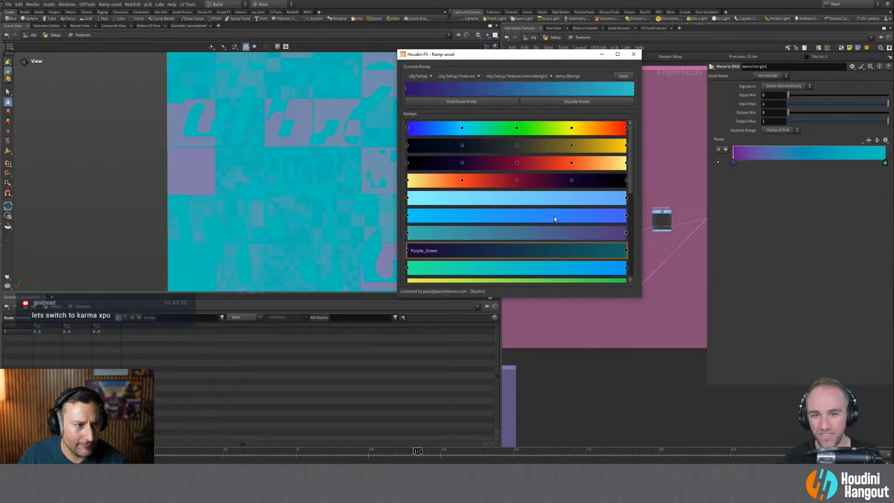
{"action": "scroll", "coordinate": [535, 228], "scroll_direction": "down", "scroll_amount": 4}
{"action": "scroll", "coordinate": [535, 229], "scroll_direction": "up", "scroll_amount": 1}
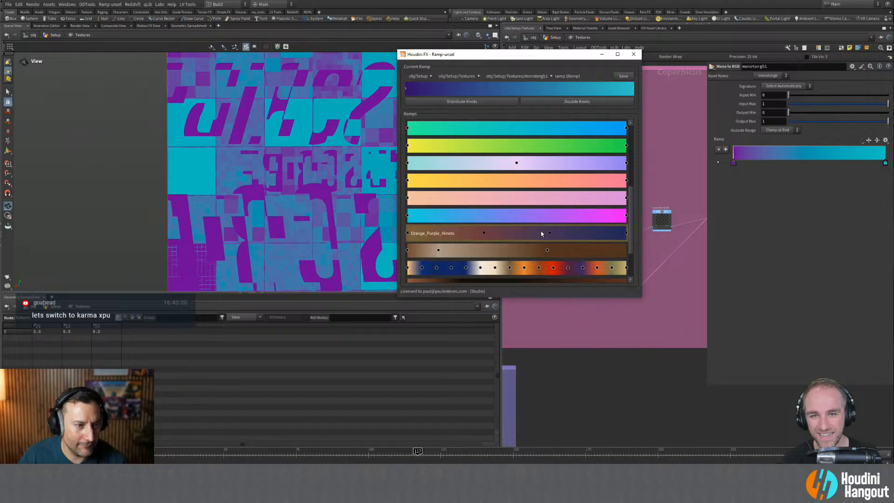
{"action": "left_click", "coordinate": [536, 233]}
{"action": "left_click_drag", "start_coordinate": [525, 59], "coordinate": [580, 83]}
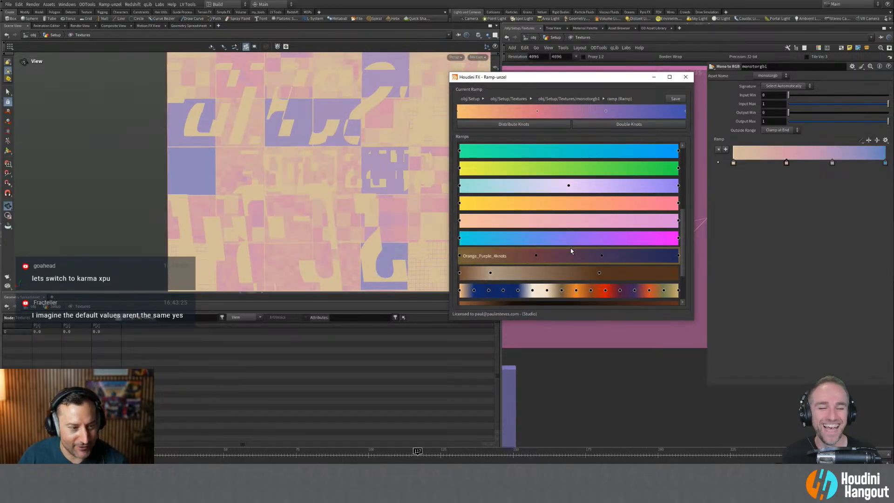
{"action": "scroll", "coordinate": [575, 261], "scroll_direction": "down", "scroll_amount": 3}
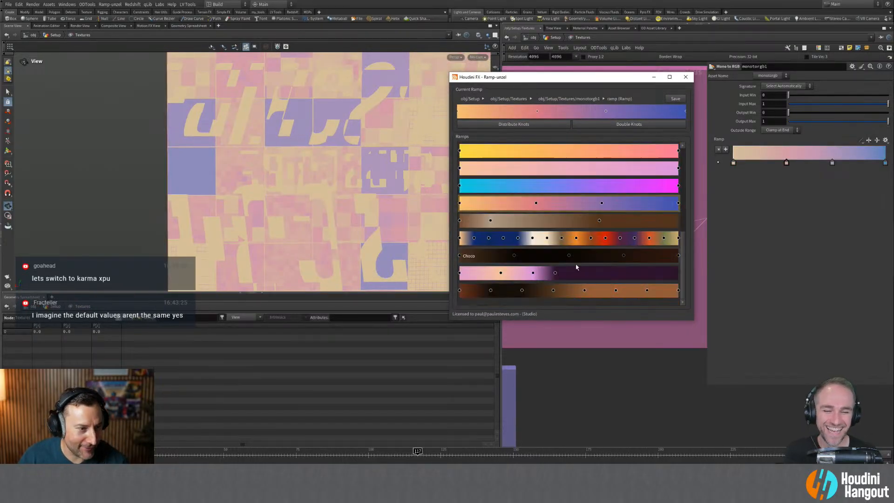
{"action": "left_click", "coordinate": [598, 278]}
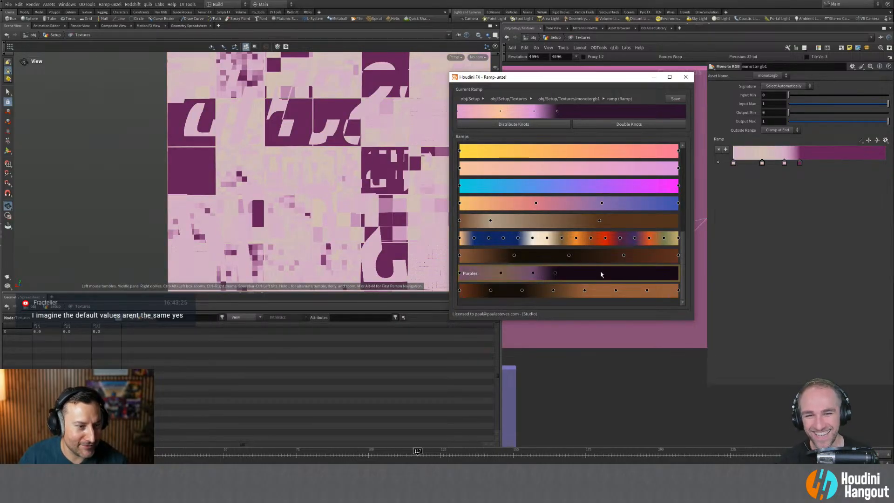
Apply the many-knot blue, cream, orange and red ramp preset to monotorgb1 and close the Ramp-unzel window.
{"action": "left_click", "coordinate": [577, 238]}
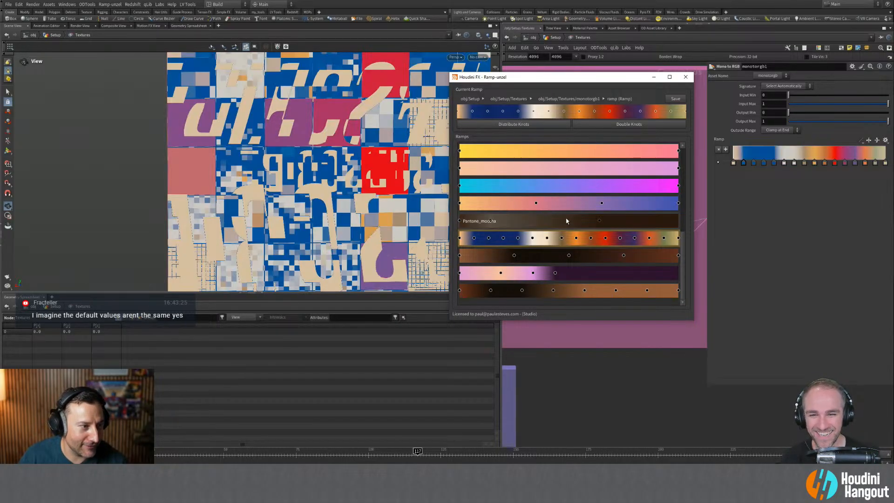
{"action": "left_click", "coordinate": [685, 77]}
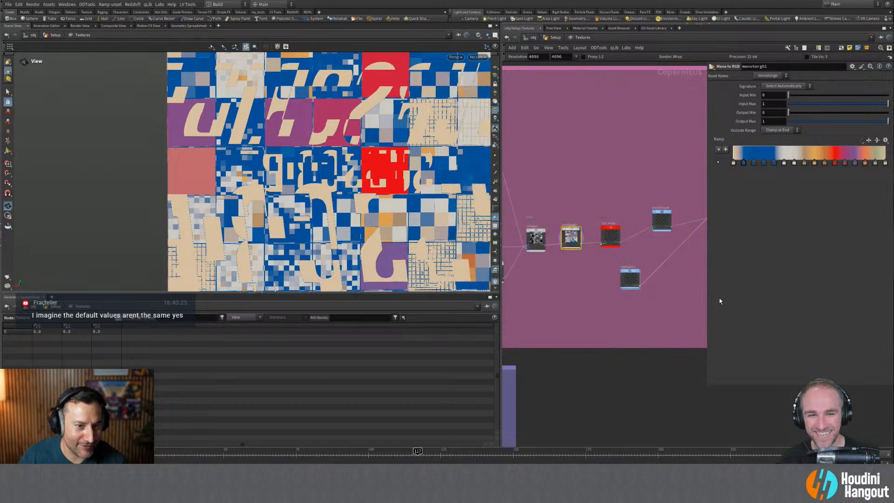
{"action": "middle_click_drag", "start_coordinate": [613, 348], "coordinate": [595, 356]}
{"action": "scroll", "coordinate": [594, 355], "scroll_direction": "down", "scroll_amount": 1}
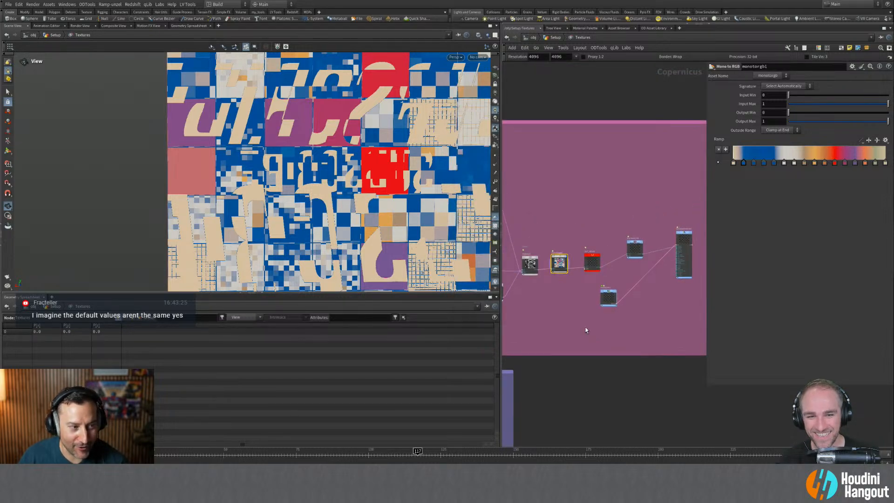
{"action": "scroll", "coordinate": [320, 158], "scroll_direction": "down", "scroll_amount": 3}
Scrub the timeline back and forth to preview how the recoloured noise pattern animates.
{"action": "middle_click_drag", "start_coordinate": [320, 158], "coordinate": [308, 177]}
{"action": "left_click_drag", "start_coordinate": [418, 455], "coordinate": [288, 455]}
{"action": "left_click_drag", "start_coordinate": [235, 460], "coordinate": [397, 455]}
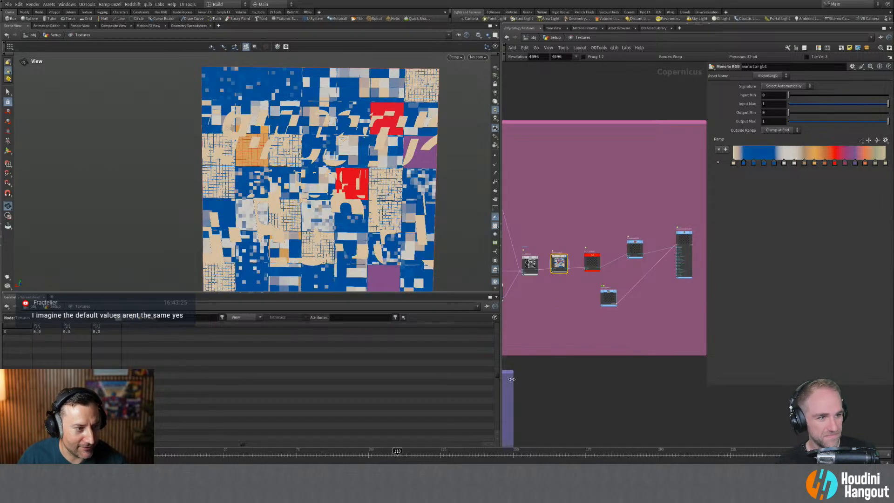
Display the OUT_VELVET node and examine its fibre pattern and the velvet network feeding it.
{"action": "middle_click_drag", "start_coordinate": [581, 336], "coordinate": [585, 265]}
{"action": "scroll", "coordinate": [647, 234], "scroll_direction": "down", "scroll_amount": 2}
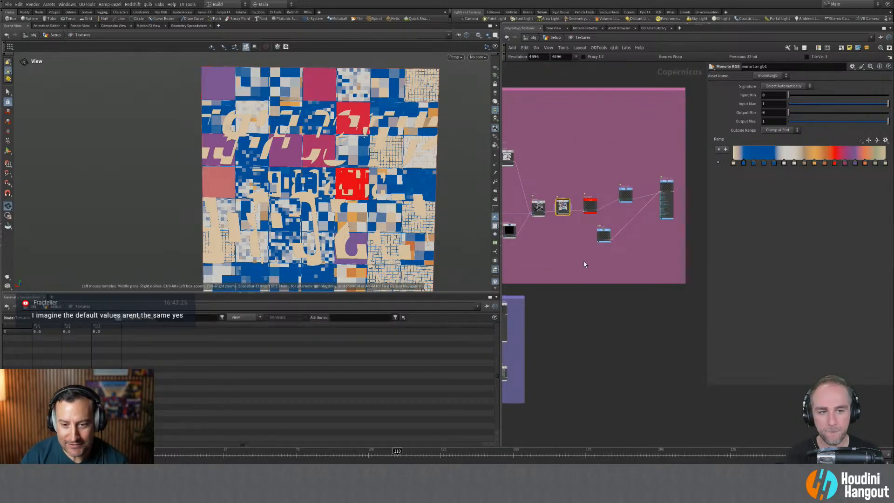
{"action": "scroll", "coordinate": [598, 208], "scroll_direction": "up", "scroll_amount": 3}
{"action": "middle_click_drag", "start_coordinate": [591, 241], "coordinate": [683, 143]}
{"action": "middle_click_drag", "start_coordinate": [627, 290], "coordinate": [702, 260]}
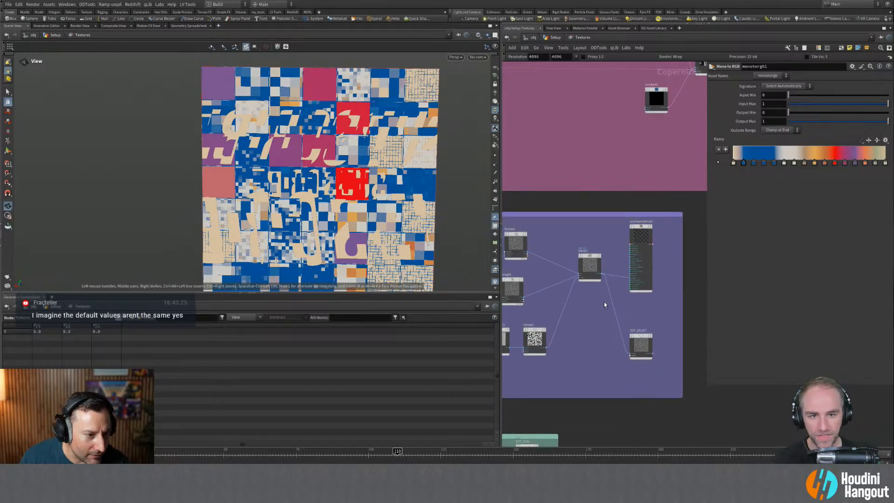
{"action": "left_click", "coordinate": [636, 347]}
{"action": "middle_click_drag", "start_coordinate": [625, 370], "coordinate": [595, 355]}
{"action": "middle_click_drag", "start_coordinate": [656, 316], "coordinate": [656, 281]}
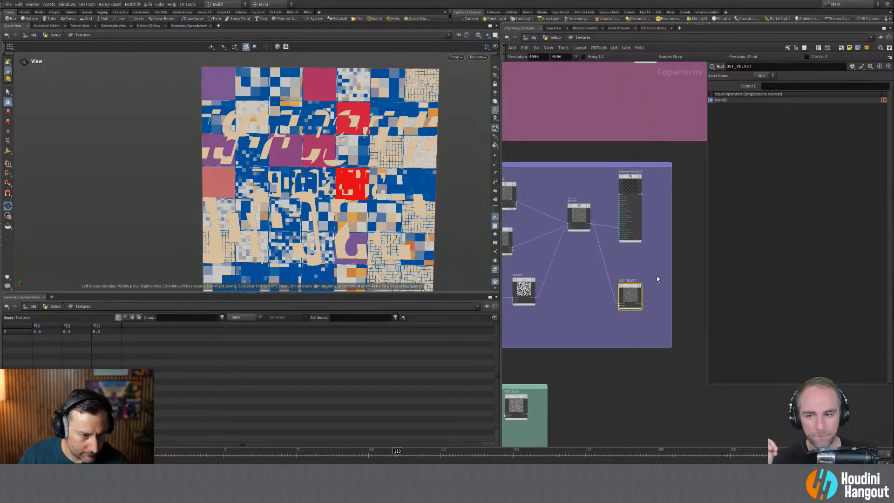
{"action": "right_click_drag", "start_coordinate": [445, 214], "coordinate": [396, 139]}
{"action": "middle_click_drag", "start_coordinate": [521, 235], "coordinate": [548, 256]}
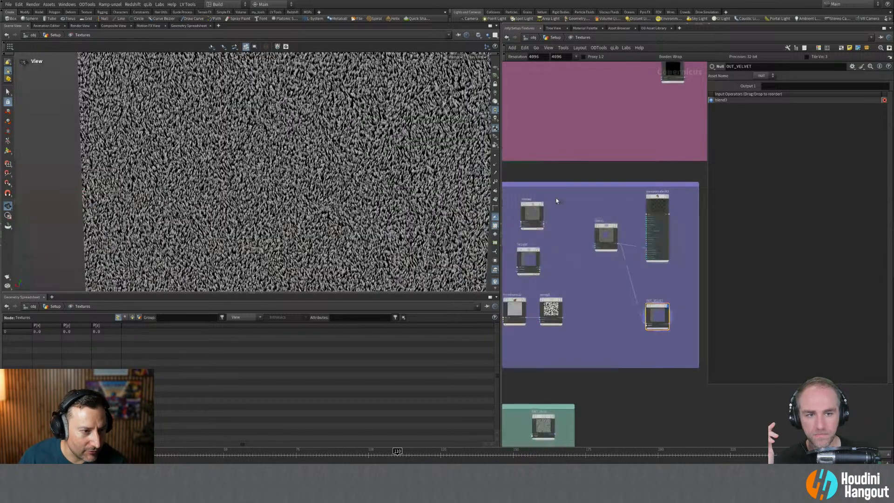
{"action": "scroll", "coordinate": [536, 203], "scroll_direction": "up", "scroll_amount": 5}
{"action": "scroll", "coordinate": [608, 243], "scroll_direction": "down", "scroll_amount": 4}
{"action": "middle_click_drag", "start_coordinate": [608, 243], "coordinate": [529, 148]}
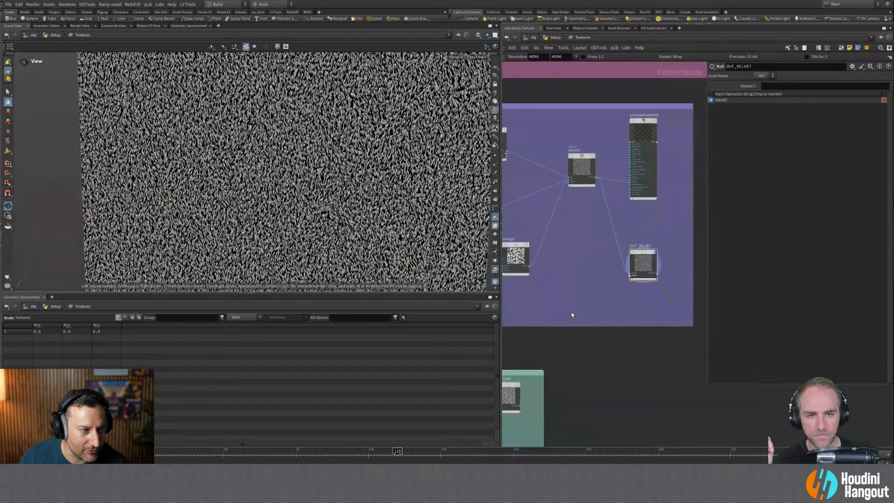
Display the OUT_Cloth node and examine its woven pattern in the viewport.
{"action": "middle_click_drag", "start_coordinate": [523, 423], "coordinate": [570, 342]}
{"action": "left_click", "coordinate": [566, 303]}
{"action": "mouse_move", "coordinate": [358, 170]}
{"action": "right_mouse_down"}
{"action": "mouse_move", "coordinate": [378, 163]}
{"action": "mouse_move", "coordinate": [360, 168]}
{"action": "right_mouse_up"}
{"action": "middle_click_drag", "start_coordinate": [360, 169], "coordinate": [297, 232]}
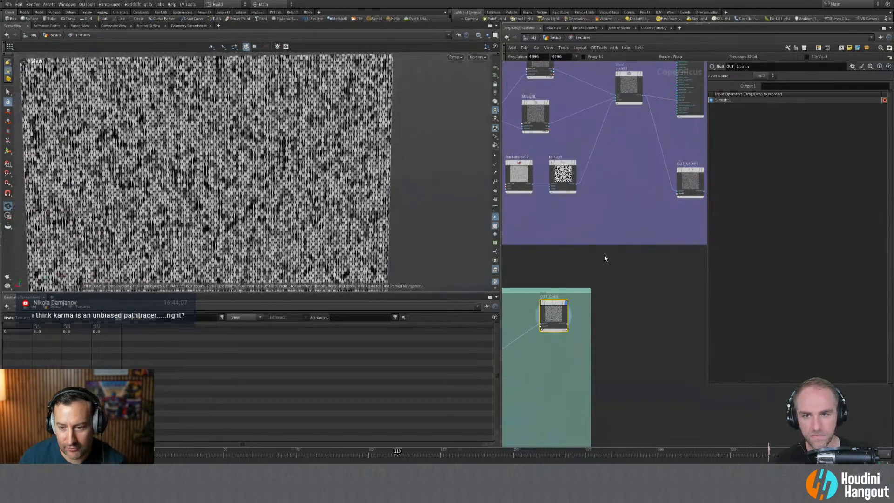
{"action": "scroll", "coordinate": [610, 256], "scroll_direction": "down", "scroll_amount": 4}
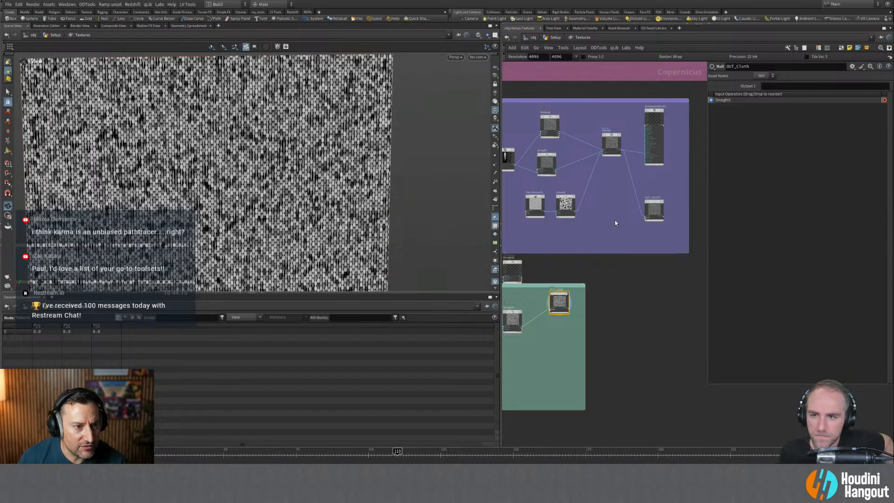
Display OUT_NOISE, OUT_VELVET and OUT_Cloth in turn to compare the three texture outputs.
{"action": "middle_click_drag", "start_coordinate": [675, 168], "coordinate": [524, 403]}
{"action": "left_click", "coordinate": [642, 194]}
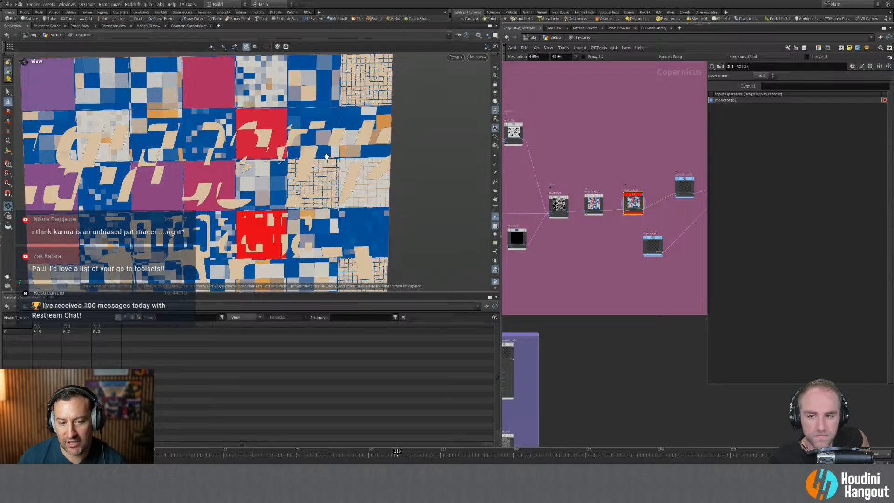
{"action": "middle_click_drag", "start_coordinate": [577, 362], "coordinate": [614, 305]}
{"action": "left_click", "coordinate": [540, 389]}
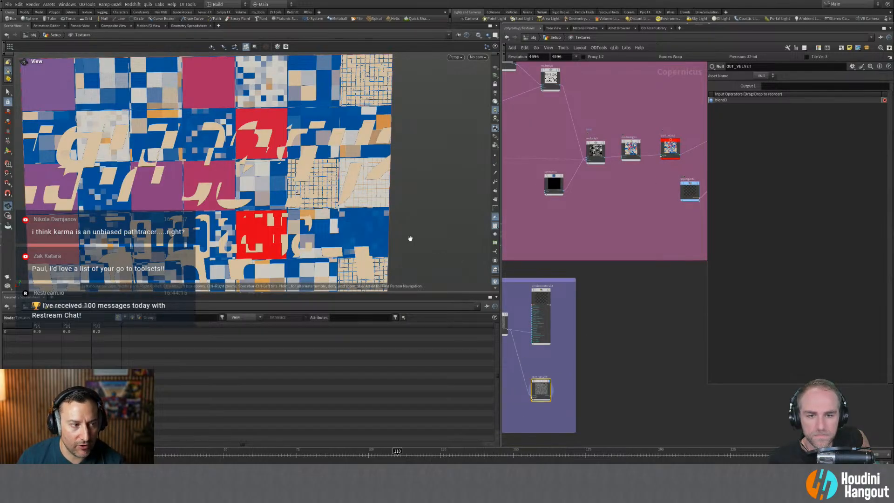
{"action": "middle_click_drag", "start_coordinate": [530, 443], "coordinate": [612, 355]}
{"action": "left_click", "coordinate": [530, 368]}
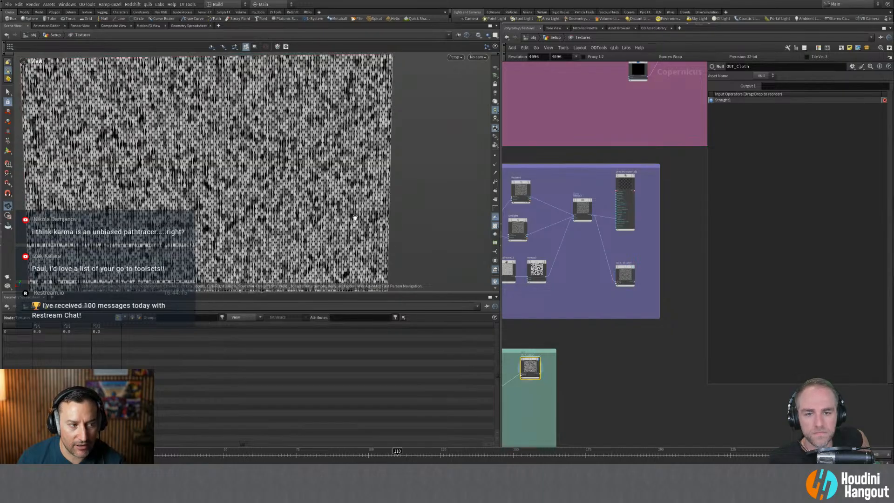
{"action": "middle_click_drag", "start_coordinate": [674, 119], "coordinate": [585, 232]}
{"action": "scroll", "coordinate": [584, 233], "scroll_direction": "down", "scroll_amount": 1}
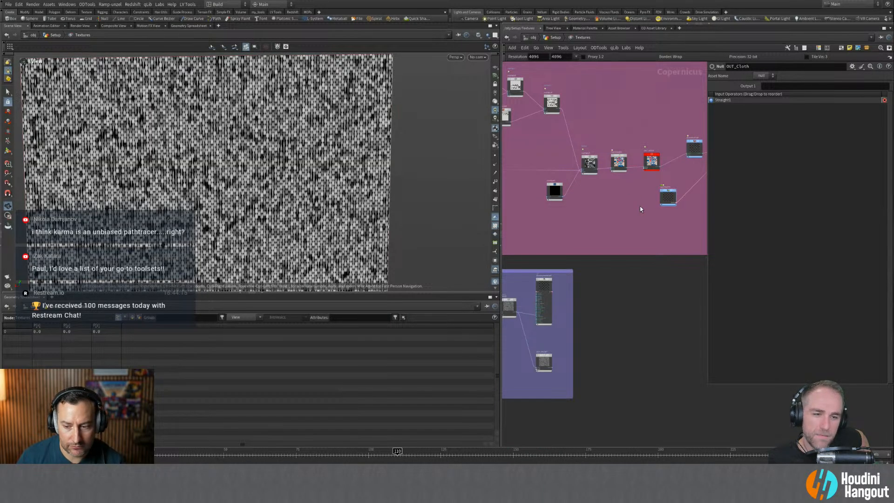
Return from the Textures network to the Solaris stage and select the Cloth_material node.
{"action": "middle_click_drag", "start_coordinate": [641, 209], "coordinate": [641, 220]}
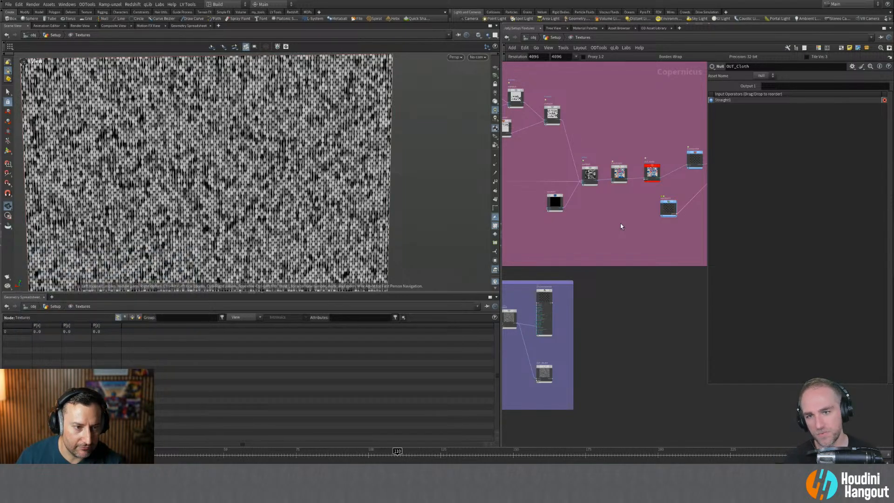
{"action": "middle_click_drag", "start_coordinate": [620, 224], "coordinate": [642, 204]}
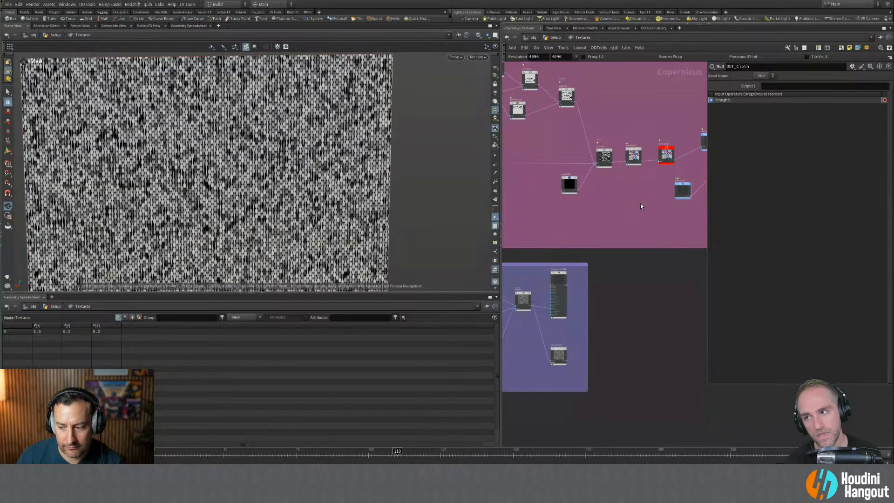
{"action": "key", "text": "4"}
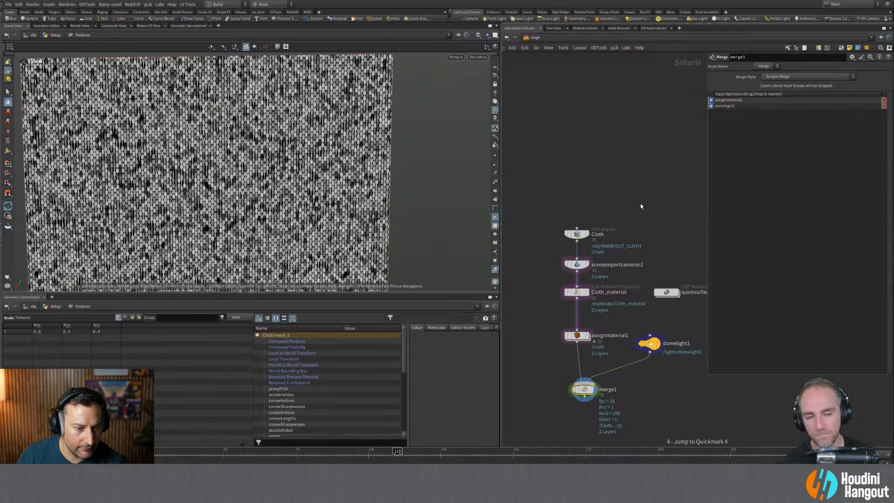
{"action": "left_click", "coordinate": [577, 292]}
{"action": "middle_click_drag", "start_coordinate": [643, 381], "coordinate": [650, 333]}
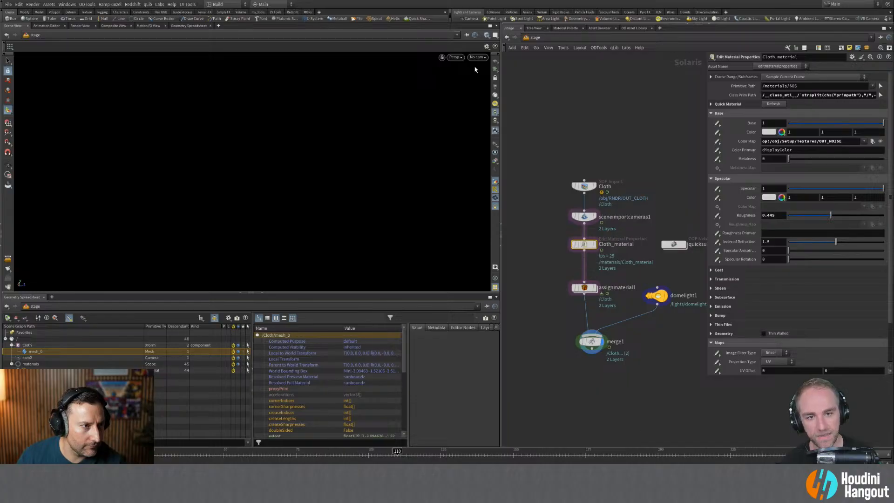
Check the viewport's available cameras, the merge1 output and the sceneimportcameras1 settings to find the imported camera.
{"action": "left_click", "coordinate": [454, 57]}
{"action": "left_click", "coordinate": [478, 57]}
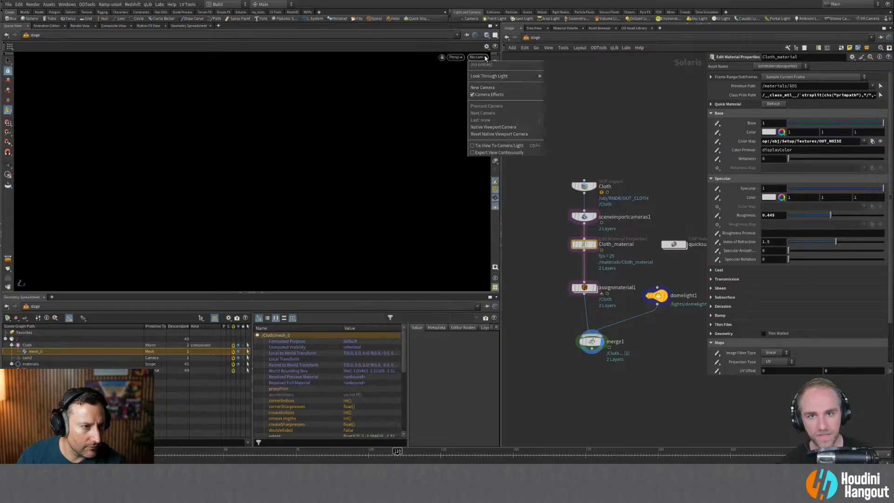
{"action": "left_click", "coordinate": [591, 306]}
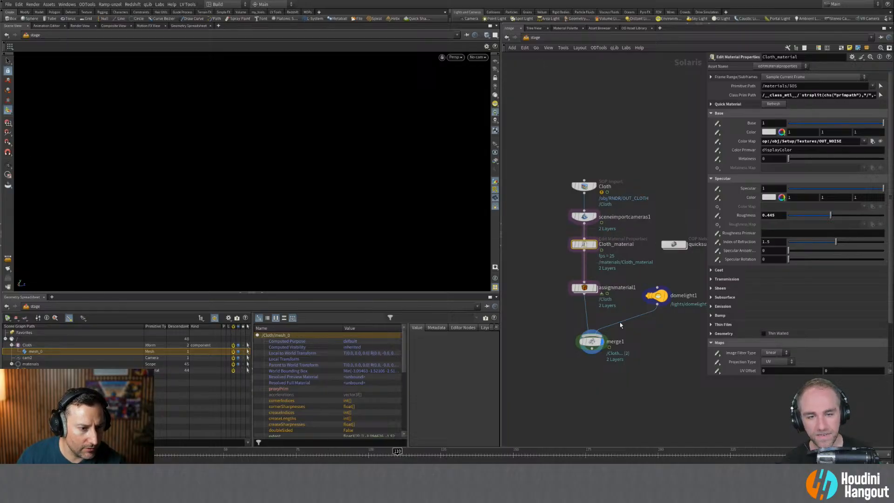
{"action": "left_click", "coordinate": [592, 341]}
{"action": "left_click", "coordinate": [479, 56]}
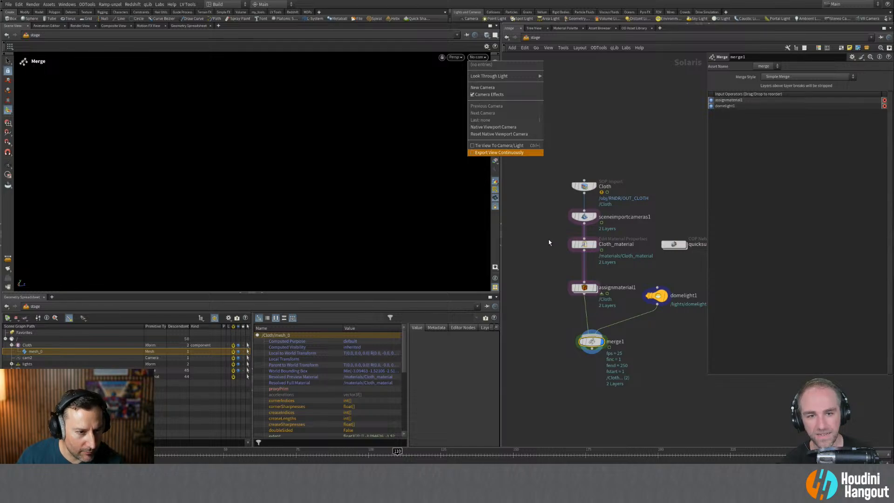
{"action": "left_click", "coordinate": [585, 217]}
{"action": "middle_click", "coordinate": [586, 218]}
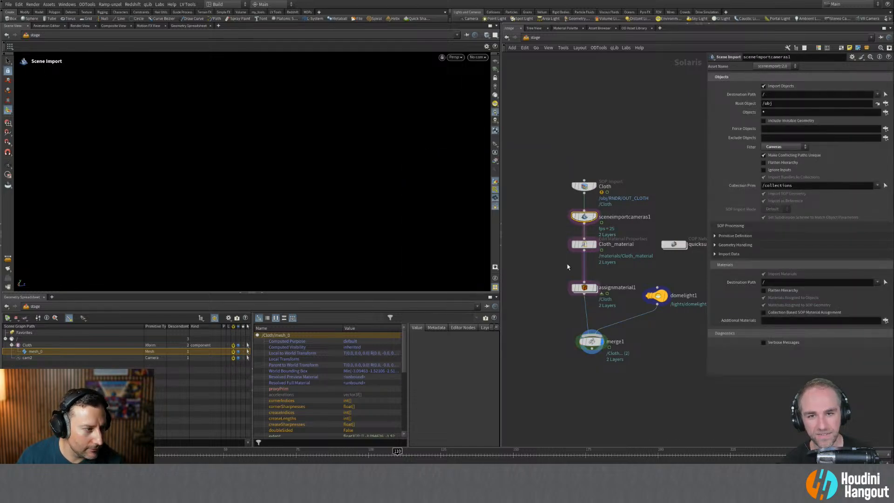
{"action": "left_click_drag", "start_coordinate": [538, 363], "coordinate": [648, 324]}
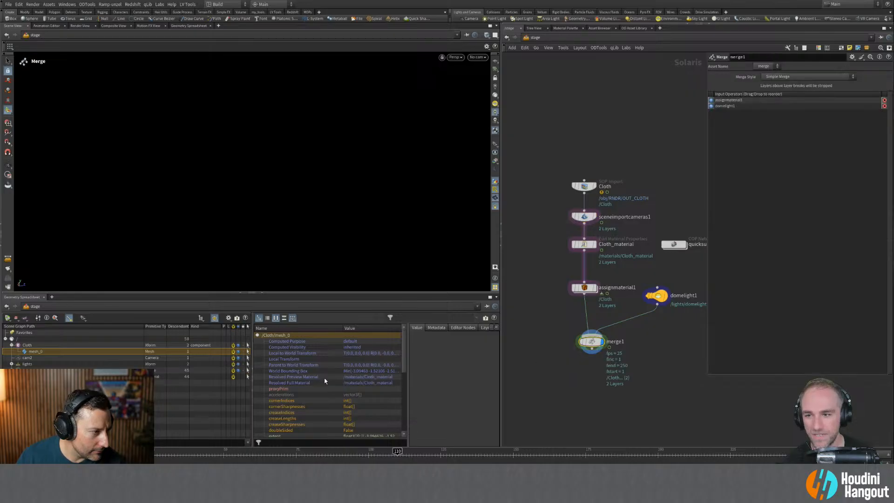
Select the cam2 primitive in the scene graph and look through cam2 in the viewport.
{"action": "left_click", "coordinate": [480, 57]}
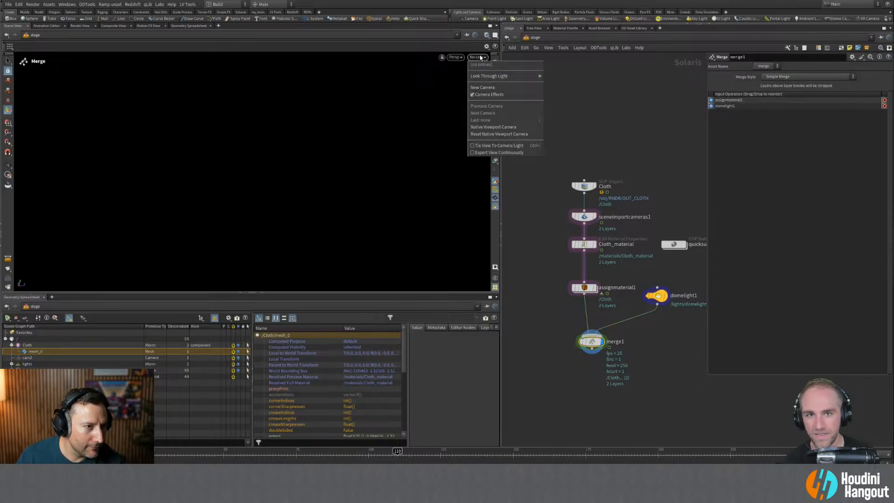
{"action": "left_click", "coordinate": [481, 58]}
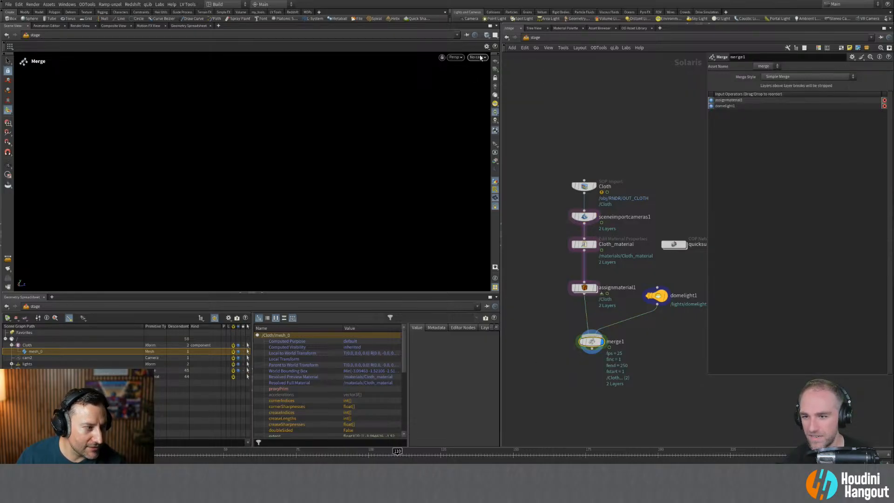
{"action": "left_click", "coordinate": [33, 357]}
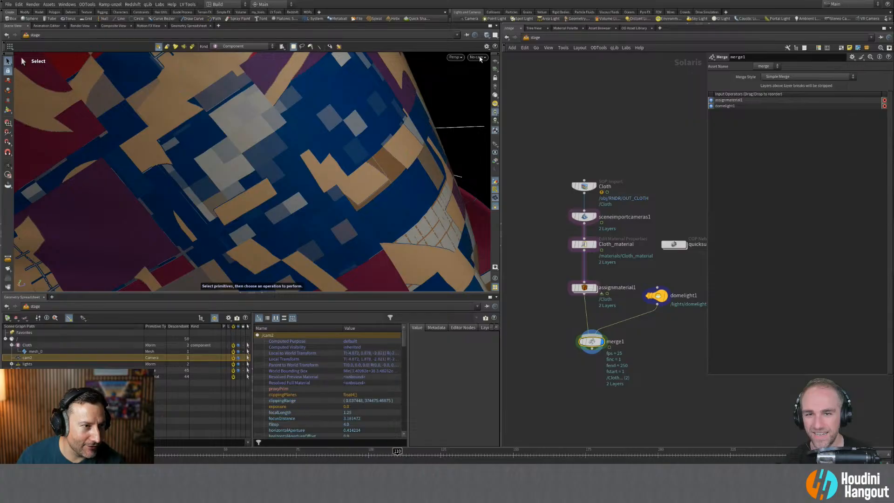
{"action": "left_click", "coordinate": [478, 56]}
{"action": "left_click", "coordinate": [493, 65]}
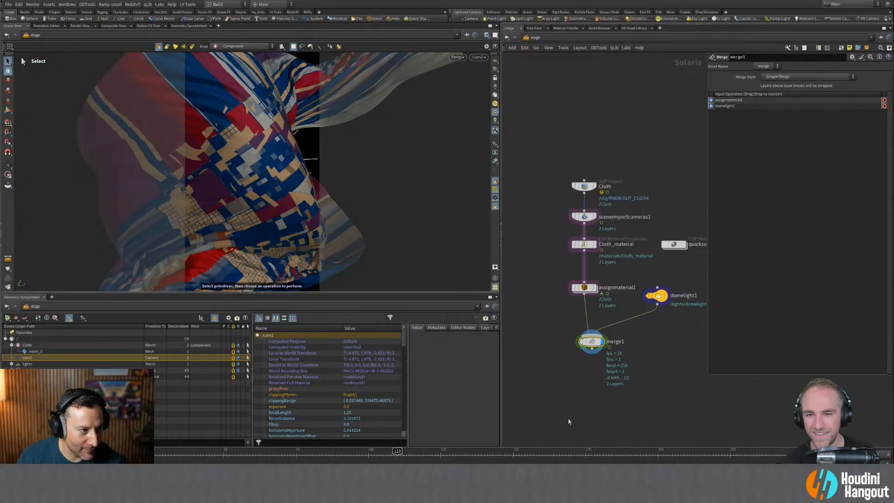
Open the Cloth_material parameters, enlarge their display area, expand the Geometry section and collapse the Maps section.
{"action": "scroll", "coordinate": [624, 368], "scroll_direction": "up", "scroll_amount": 3}
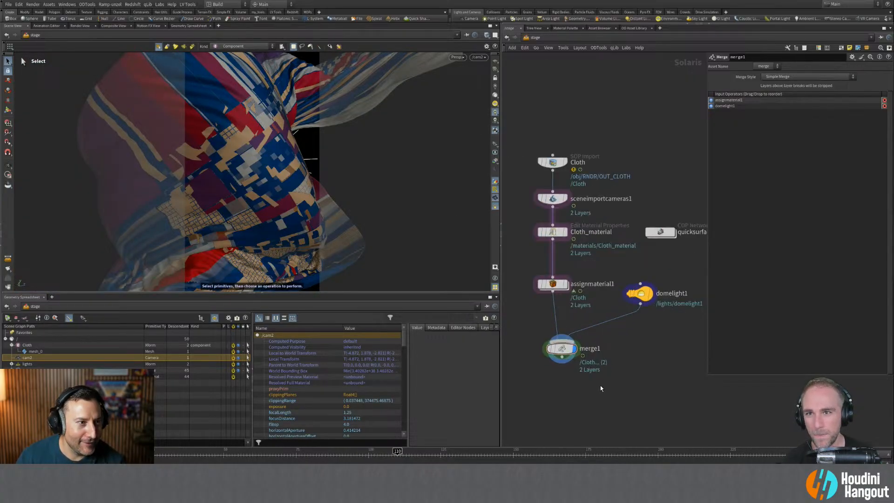
{"action": "scroll", "coordinate": [607, 339], "scroll_direction": "up", "scroll_amount": 2}
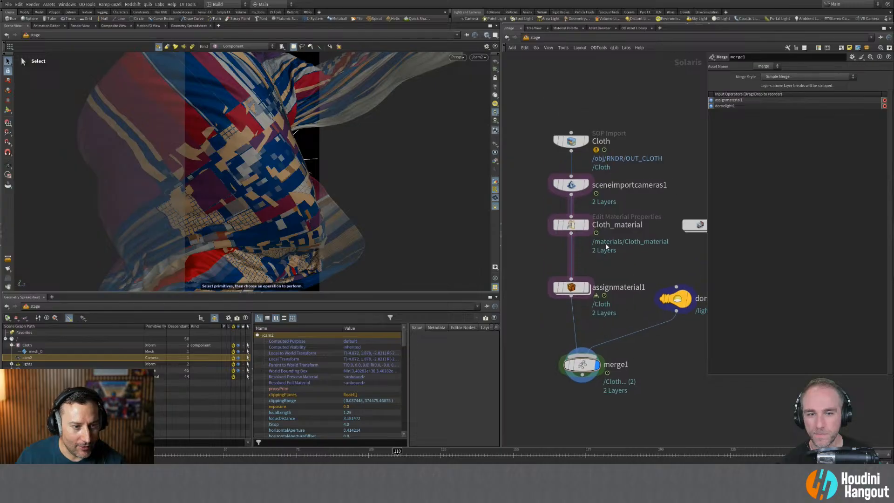
{"action": "left_click", "coordinate": [571, 225]}
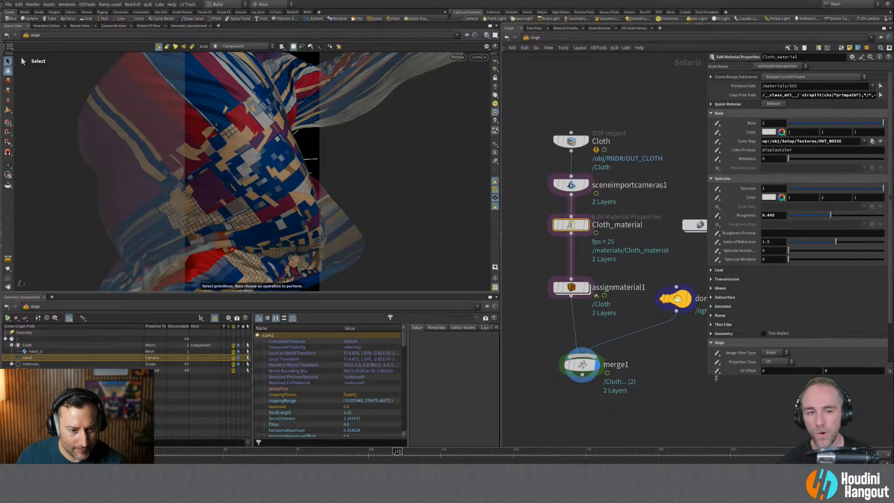
{"action": "left_click_drag", "start_coordinate": [713, 376], "coordinate": [714, 426]}
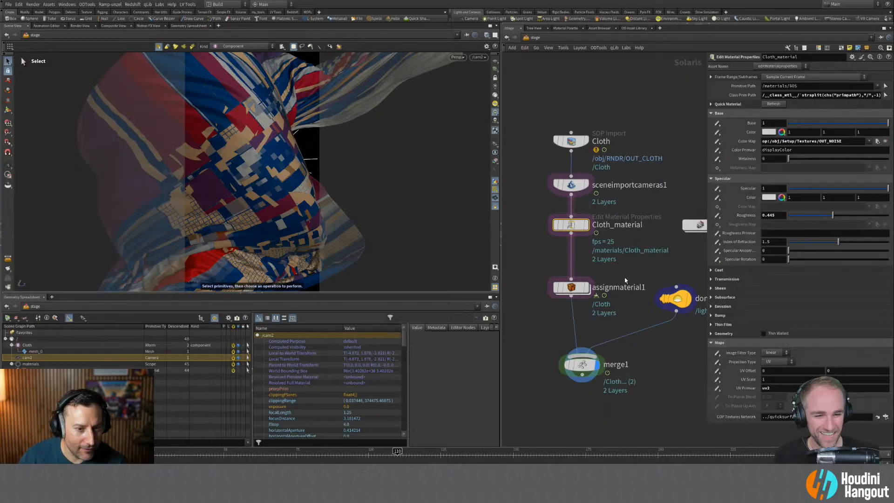
{"action": "left_click", "coordinate": [711, 333]}
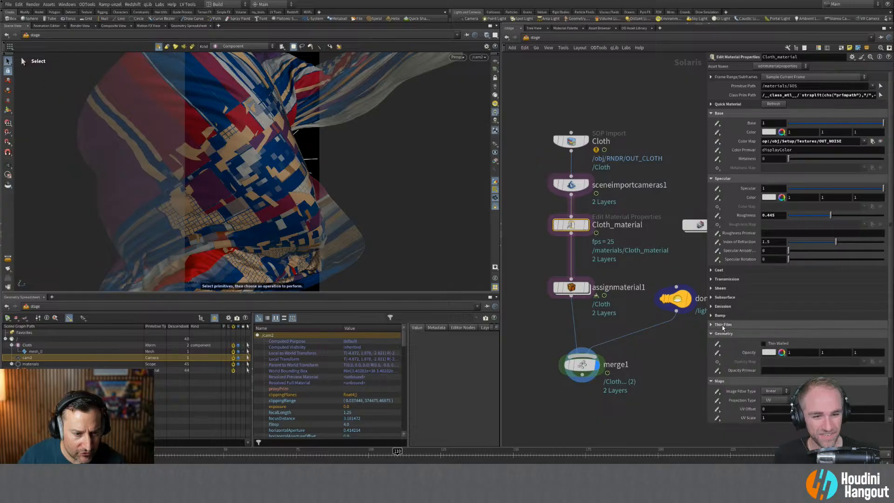
{"action": "scroll", "coordinate": [711, 336], "scroll_direction": "down", "scroll_amount": 1}
{"action": "left_click", "coordinate": [711, 355]}
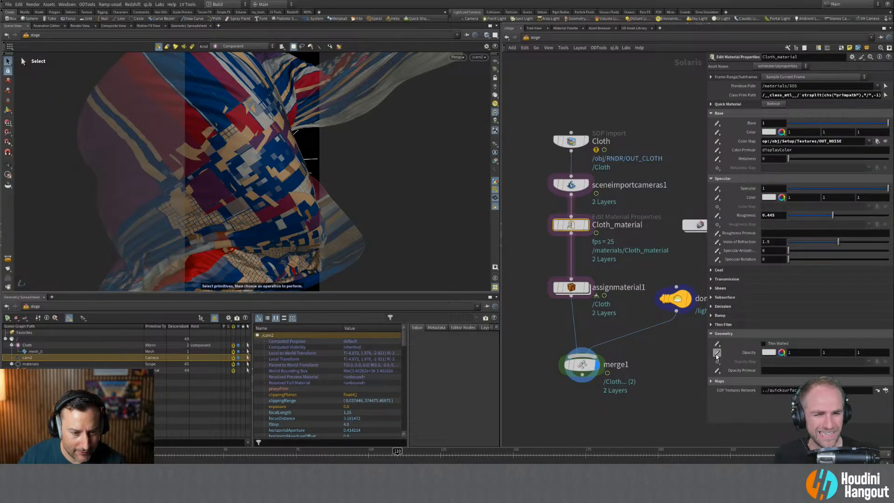
Expand Cloth_material's Bump section, make the Bump Height Map editable and begin its path with op:.
{"action": "left_click", "coordinate": [717, 316]}
{"action": "scroll", "coordinate": [733, 336], "scroll_direction": "down", "scroll_amount": 1}
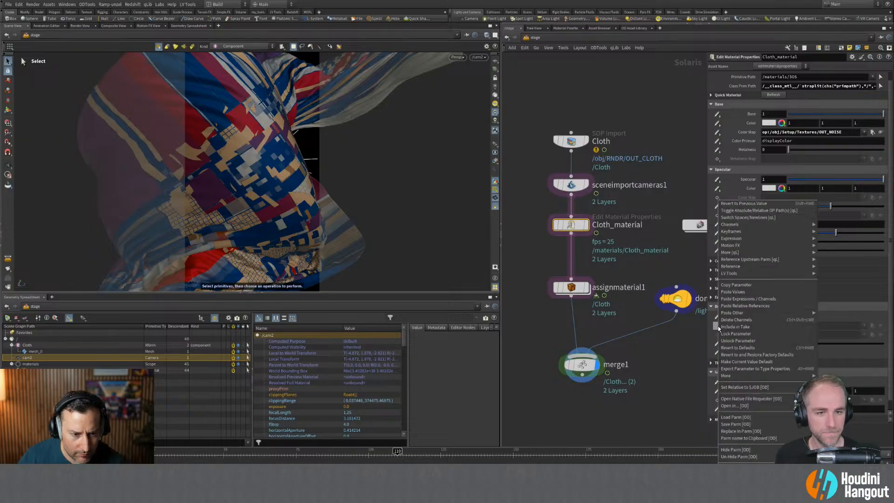
{"action": "left_click", "coordinate": [717, 325]}
{"action": "left_click", "coordinate": [741, 339]}
{"action": "left_click", "coordinate": [771, 326]}
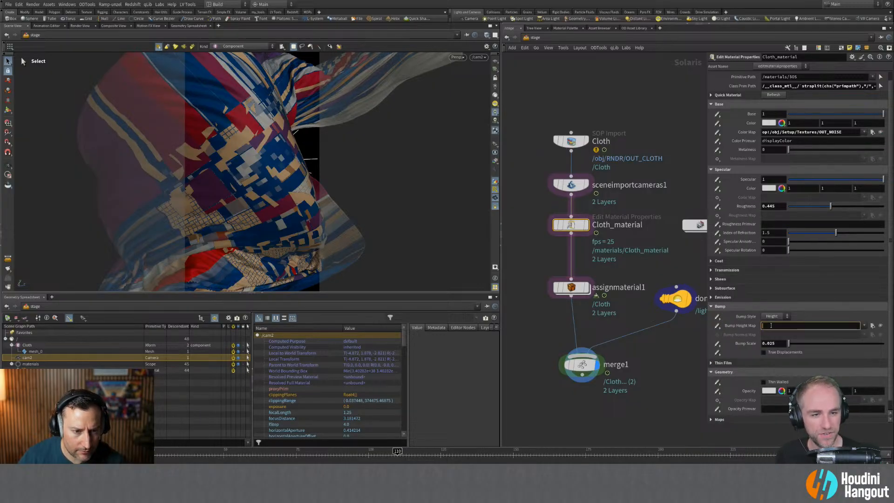
{"action": "type", "text": "op:"}
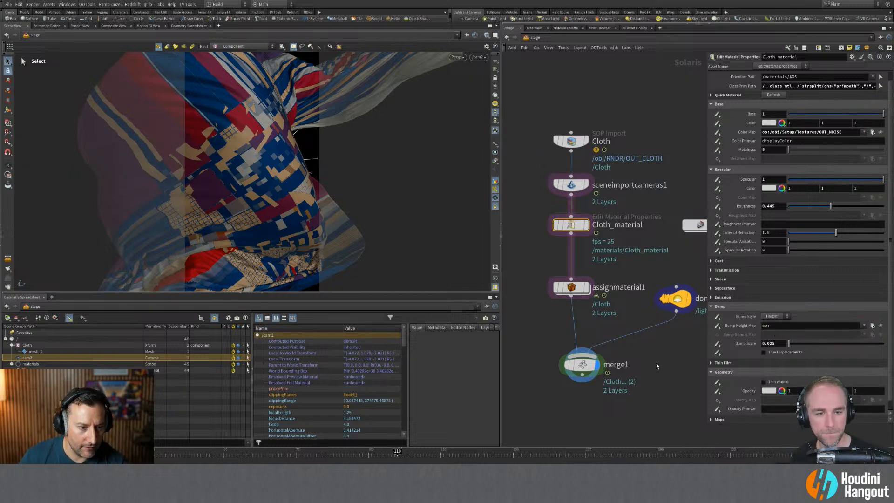
Locate OUT_VELVET in the Textures network and set Cloth_material's Bump Height Map to op:/obj/Setup/Textures/OUT_VELVET.
{"action": "type", "text": "21"}
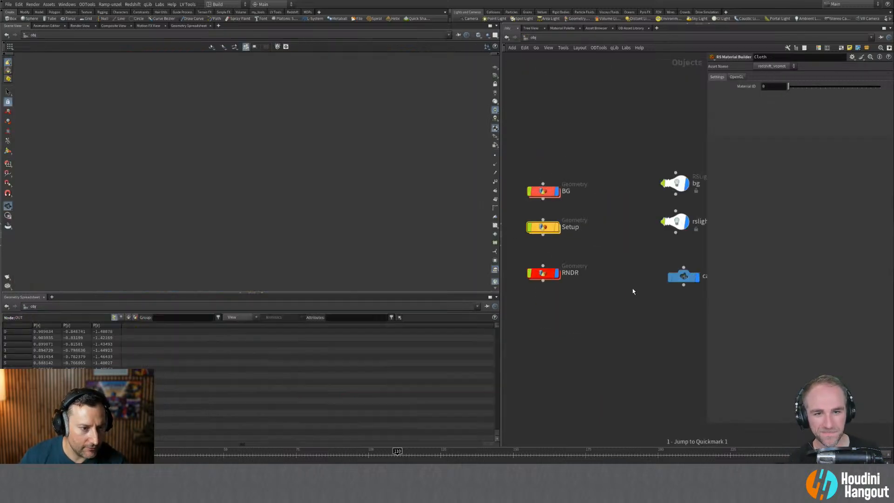
{"action": "type", "text": "3"}
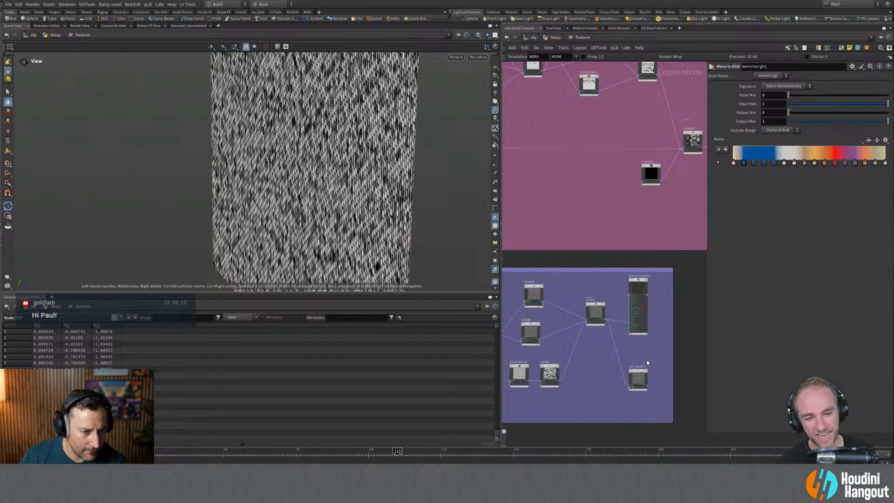
{"action": "scroll", "coordinate": [649, 358], "scroll_direction": "up", "scroll_amount": 2}
{"action": "left_click", "coordinate": [633, 386]}
{"action": "middle_click_drag", "start_coordinate": [659, 336], "coordinate": [598, 302]}
{"action": "key", "text": "5"}
{"action": "scroll", "coordinate": [579, 287], "scroll_direction": "down", "scroll_amount": 1}
{"action": "key", "text": "4"}
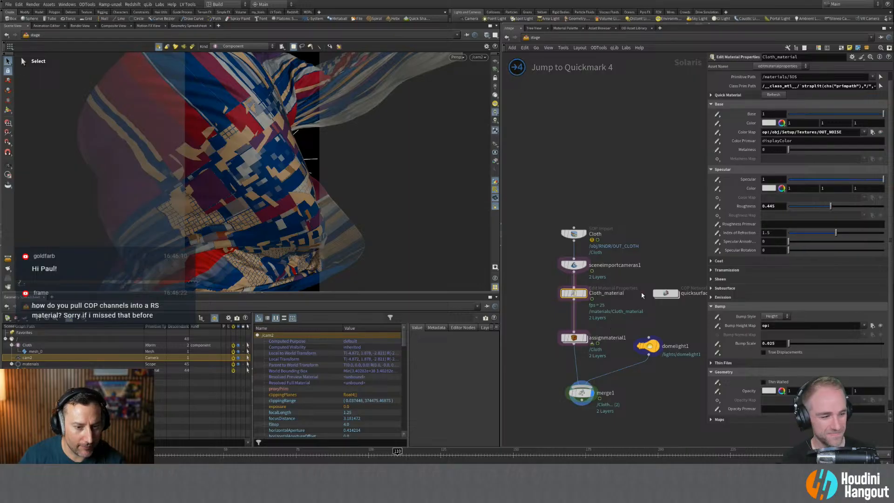
{"action": "left_click", "coordinate": [788, 326]}
{"action": "type", "text": "op:"}
{"action": "type", "text": "/obj/Setup/Textures/OUT_VELVET"}
{"action": "left_click", "coordinate": [661, 402]}
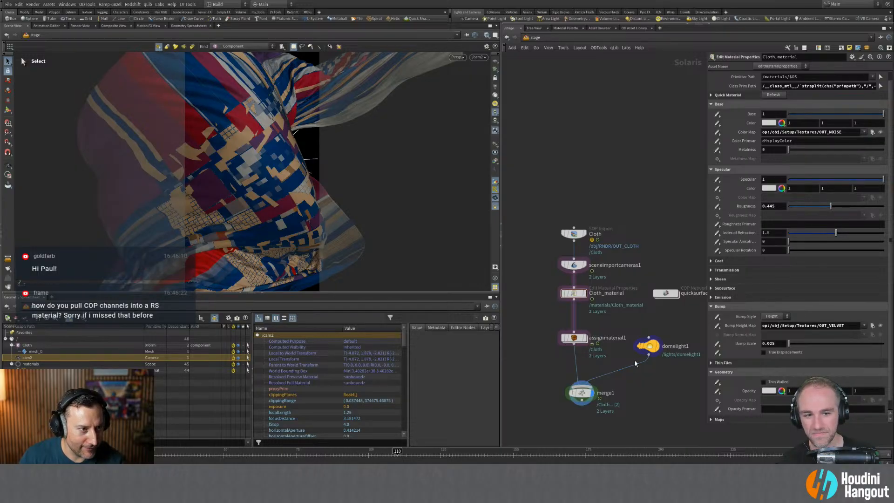
Render the cam2 view with Karma XPU, enlarge the viewport slightly and reselect Cloth_material to review its bump settings.
{"action": "left_click", "coordinate": [458, 57]}
{"action": "left_click", "coordinate": [477, 121]}
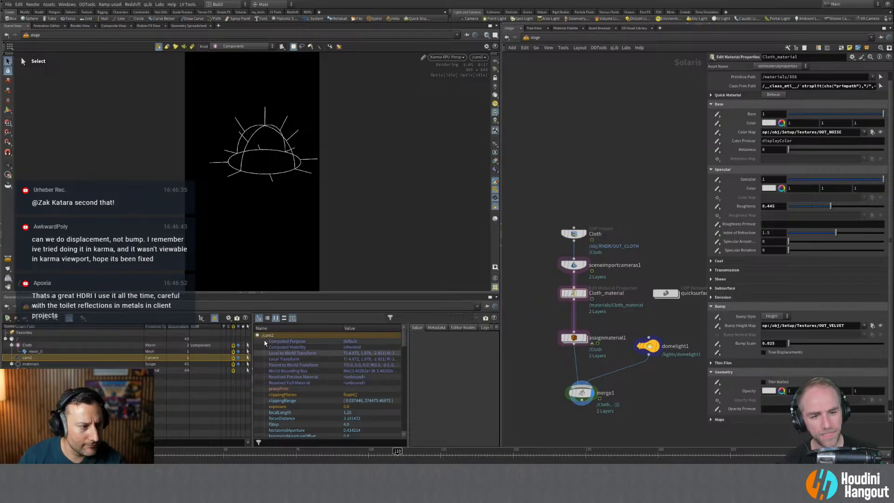
{"action": "left_click_drag", "start_coordinate": [258, 296], "coordinate": [257, 317]}
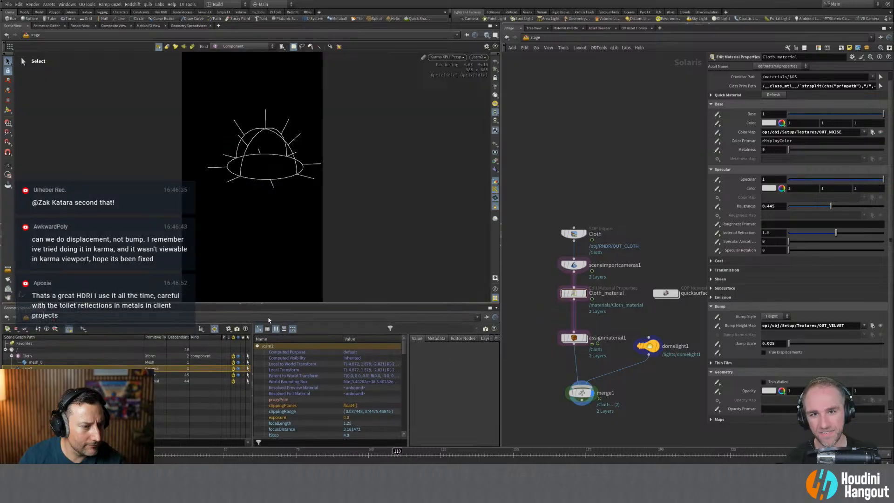
{"action": "left_click", "coordinate": [581, 393]}
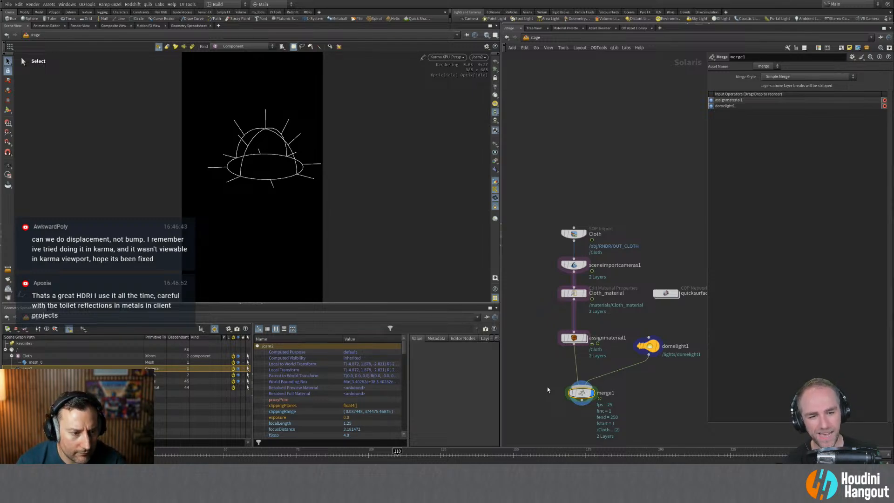
{"action": "left_click", "coordinate": [582, 295]}
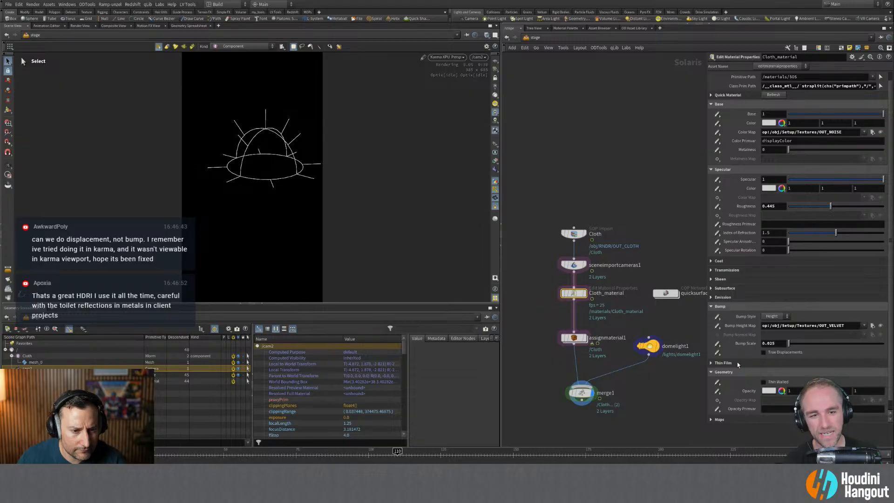
{"action": "scroll", "coordinate": [731, 365], "scroll_direction": "down", "scroll_amount": 1}
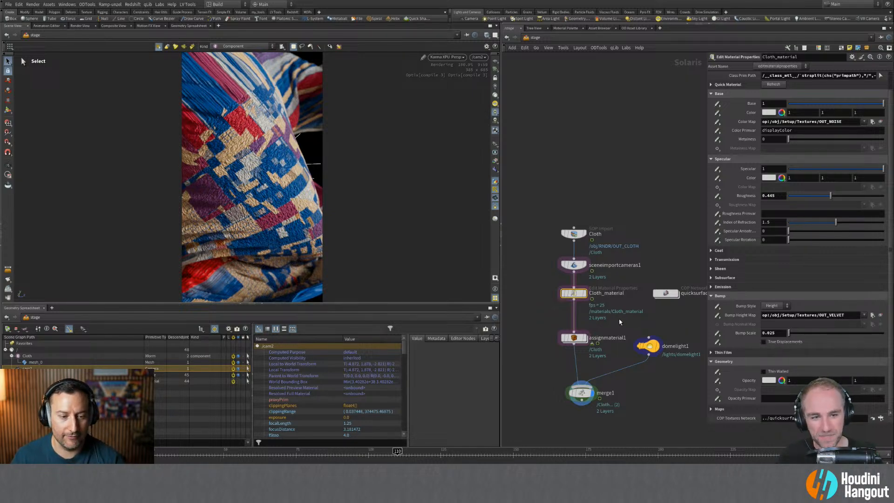
{"action": "middle_click_drag", "start_coordinate": [640, 371], "coordinate": [639, 350]}
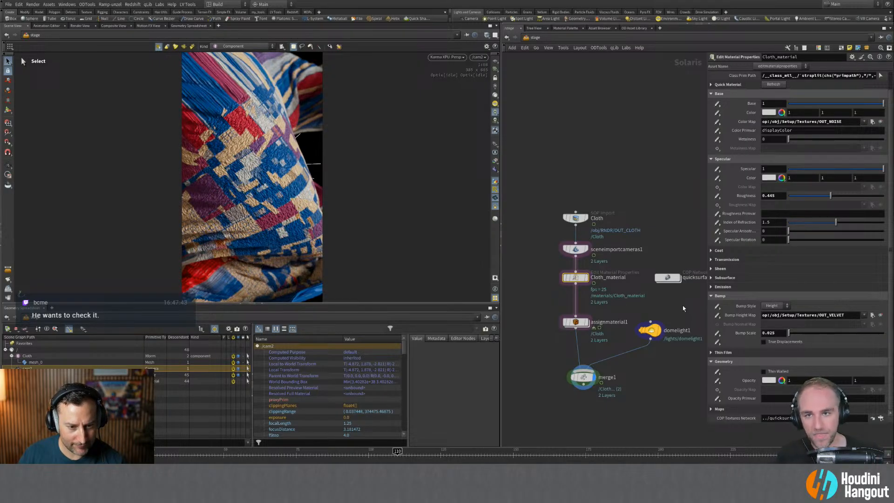
Expand Cloth_material's Maps section and set the UV Scale to 2.1.
{"action": "left_click", "coordinate": [719, 409]}
{"action": "scroll", "coordinate": [730, 405], "scroll_direction": "down", "scroll_amount": 3}
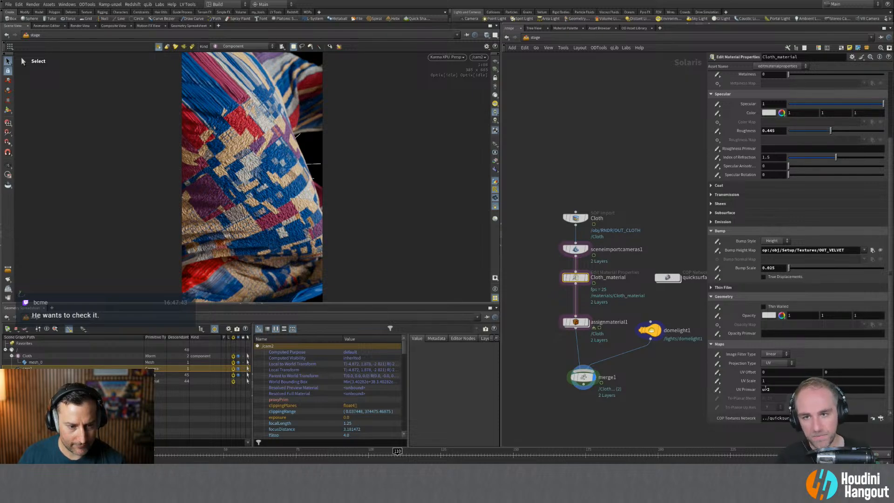
{"action": "middle_click_drag", "start_coordinate": [755, 384], "coordinate": [794, 382]}
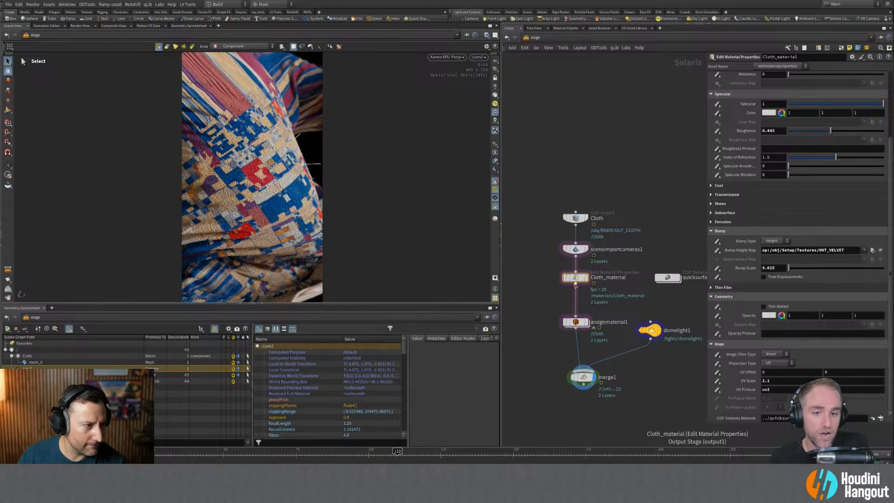
{"action": "mouse_move", "coordinate": [625, 308]}
{"action": "middle_mouse_down"}
{"action": "mouse_move", "coordinate": [608, 291]}
{"action": "mouse_move", "coordinate": [627, 316]}
{"action": "middle_mouse_up"}
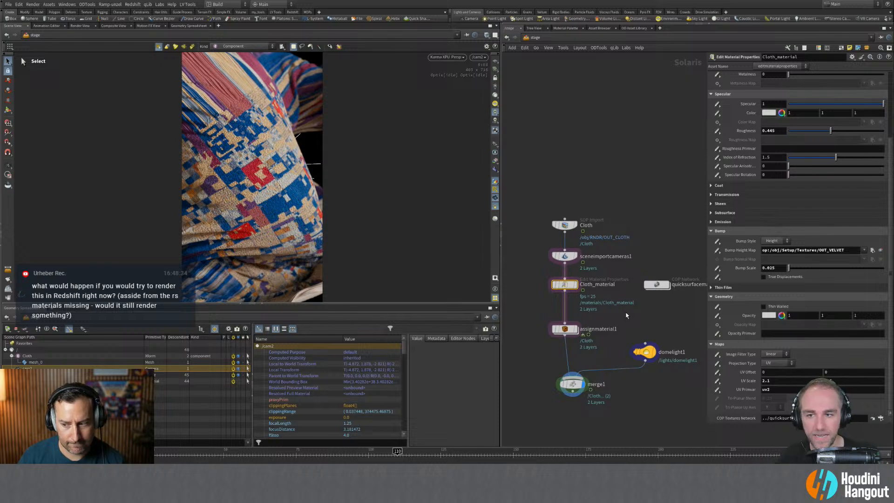
Move the Cloth import and sceneimportcameras1 nodes upward to open a gap above Cloth_material.
{"action": "left_click_drag", "start_coordinate": [606, 204], "coordinate": [562, 262]}
{"action": "left_click_drag", "start_coordinate": [565, 257], "coordinate": [566, 229]}
{"action": "left_click", "coordinate": [599, 262]}
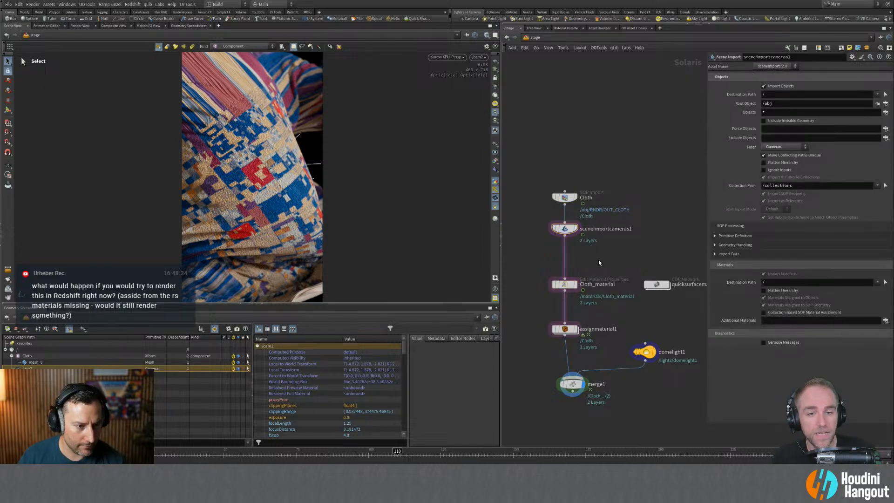
{"action": "left_click", "coordinate": [570, 282]}
{"action": "middle_click_drag", "start_coordinate": [596, 261], "coordinate": [601, 267]}
Add a Material Library node and insert it between sceneimportcameras1 and Cloth_material.
{"action": "key", "text": "Tab"}
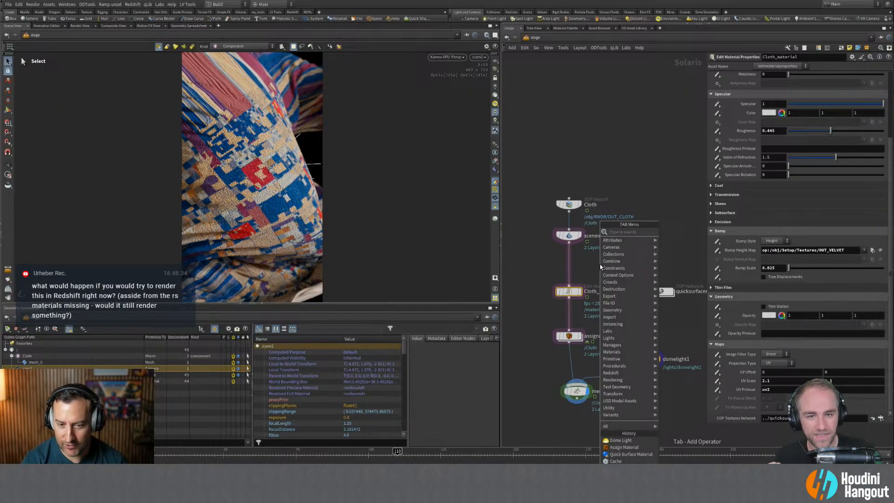
{"action": "type", "text": "mater"}
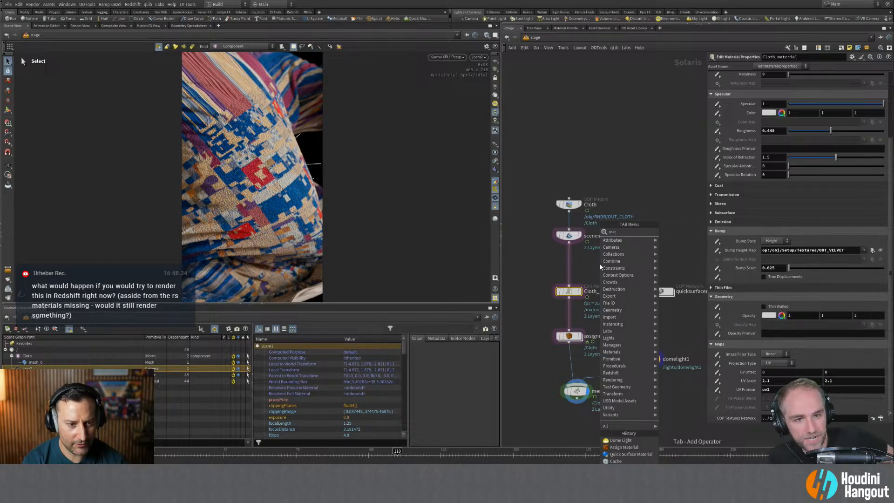
{"action": "key", "text": "Down"}
{"action": "key", "text": "Down"}
{"action": "key", "text": "Up"}
{"action": "key", "text": "Up"}
{"action": "key", "text": "Return"}
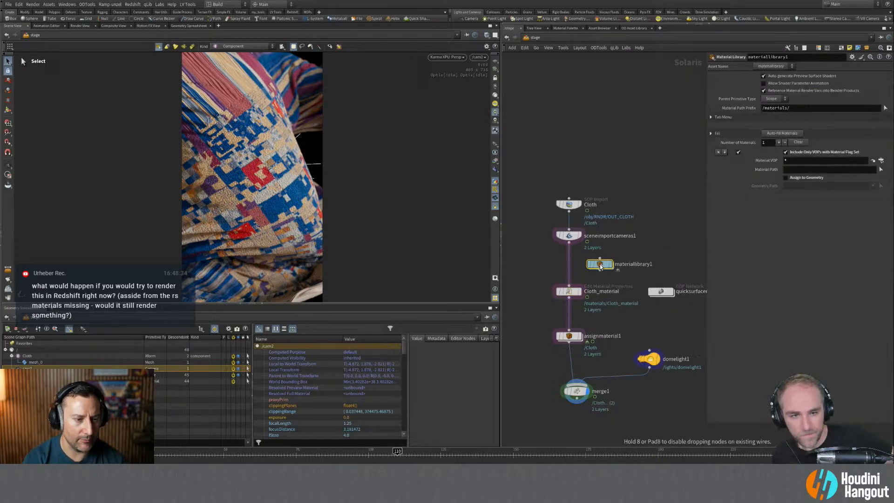
{"action": "left_click", "coordinate": [574, 267]}
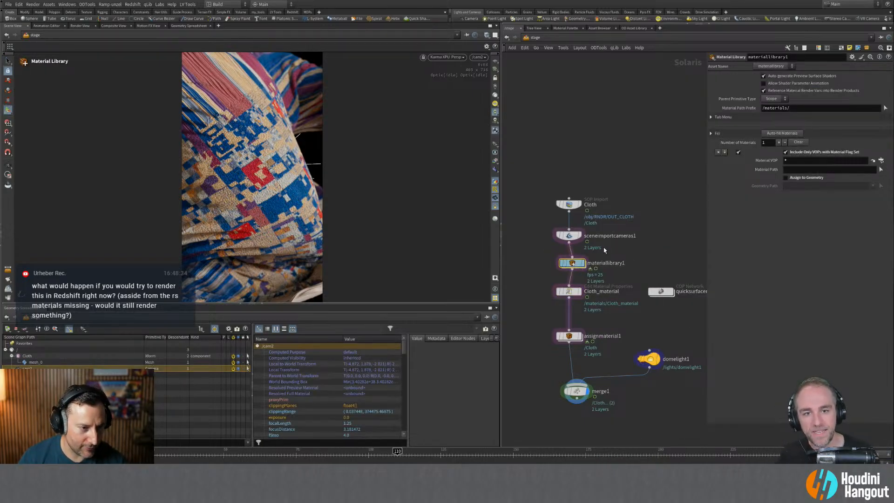
Inside materiallibrary1, add a Karma Material Builder and rename it Cloth.
{"action": "double_click", "coordinate": [581, 264]}
{"action": "key", "text": "Tab"}
{"action": "type", "text": "kar"}
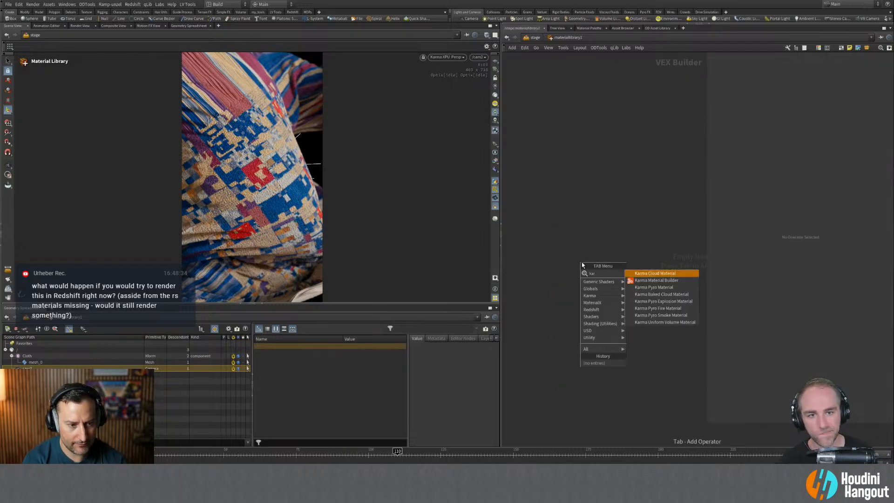
{"action": "key", "text": "Down"}
{"action": "key", "text": "Return"}
{"action": "left_click", "coordinate": [581, 264]}
{"action": "left_click", "coordinate": [579, 255]}
{"action": "double_click", "coordinate": [599, 254]}
{"action": "type", "text": "Cloth"}
{"action": "key", "text": "Return"}
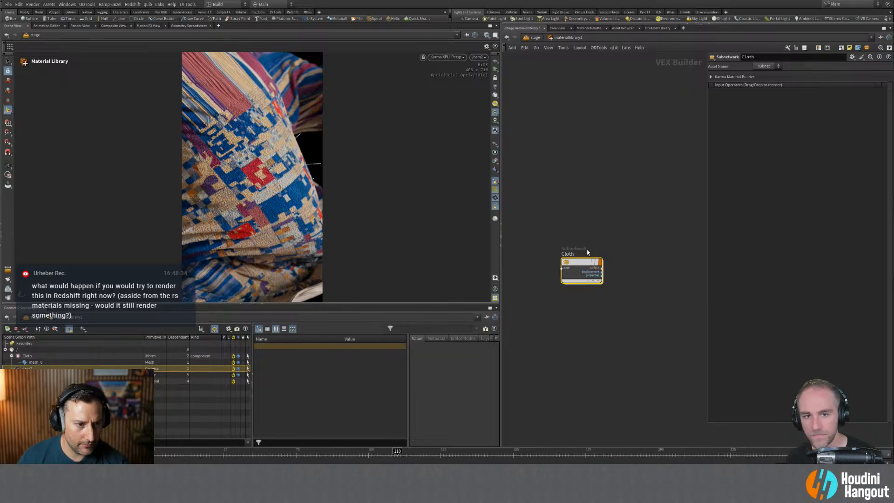
Enter the Cloth material builder, widen its network area and move the inputs node away from the shader nodes.
{"action": "double_click", "coordinate": [583, 270]}
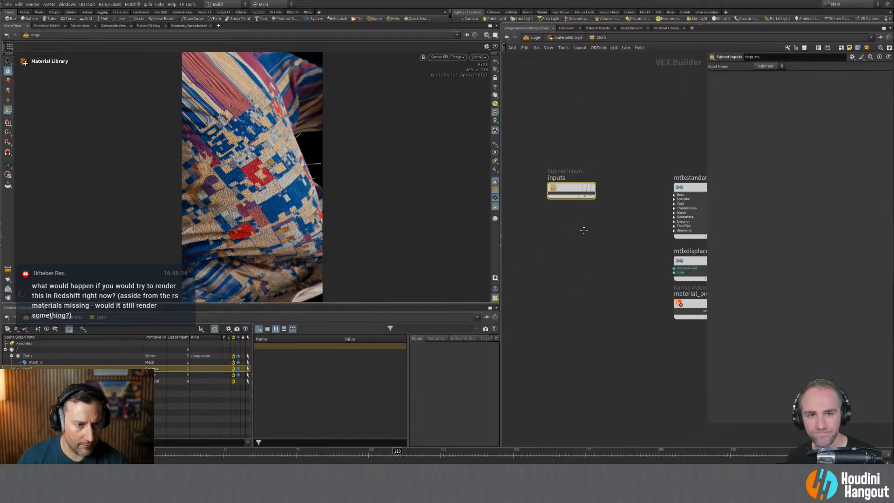
{"action": "key", "text": "h"}
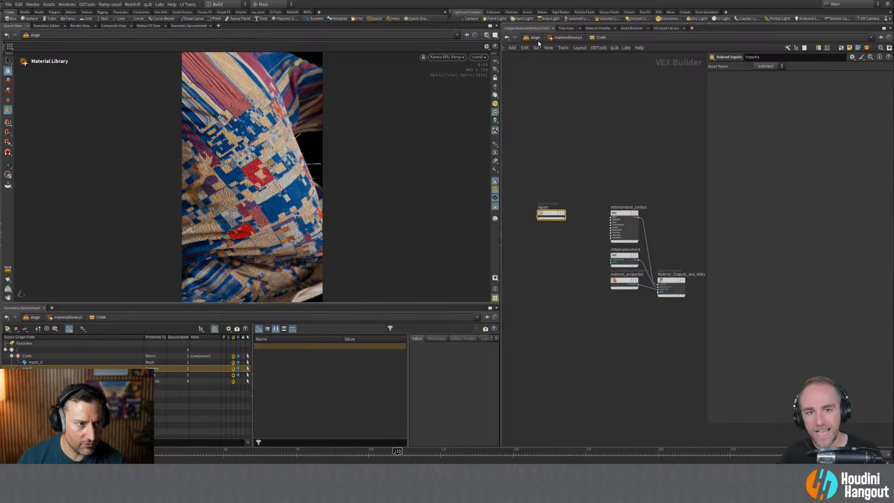
{"action": "scroll", "coordinate": [581, 191], "scroll_direction": "up", "scroll_amount": 1}
{"action": "middle_click_drag", "start_coordinate": [581, 191], "coordinate": [572, 174]}
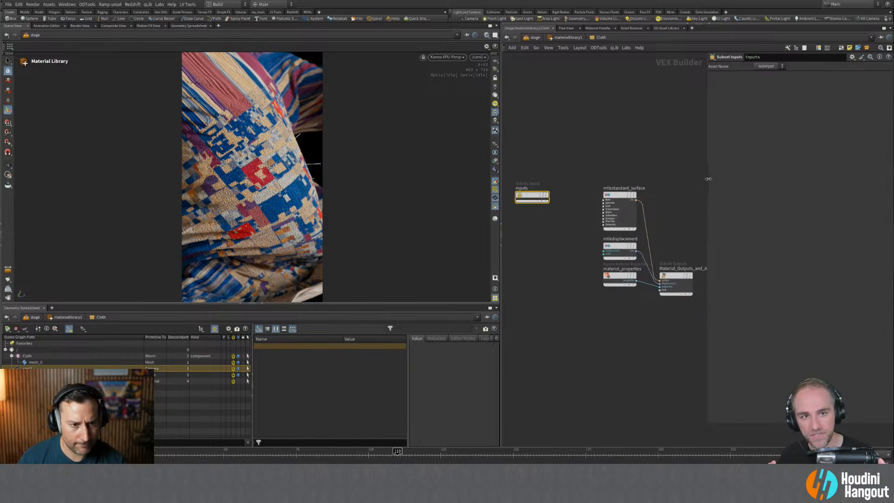
{"action": "left_click_drag", "start_coordinate": [707, 179], "coordinate": [781, 178]}
{"action": "key", "text": "Tab"}
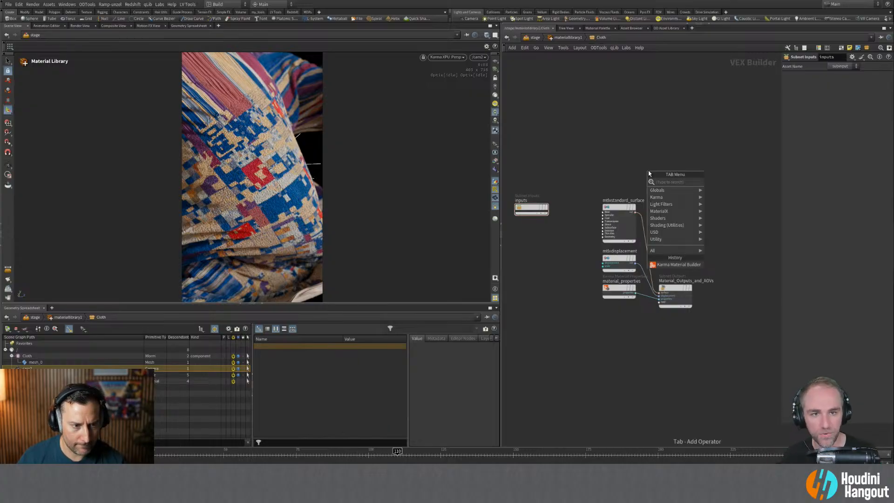
{"action": "mouse_move", "coordinate": [673, 205]}
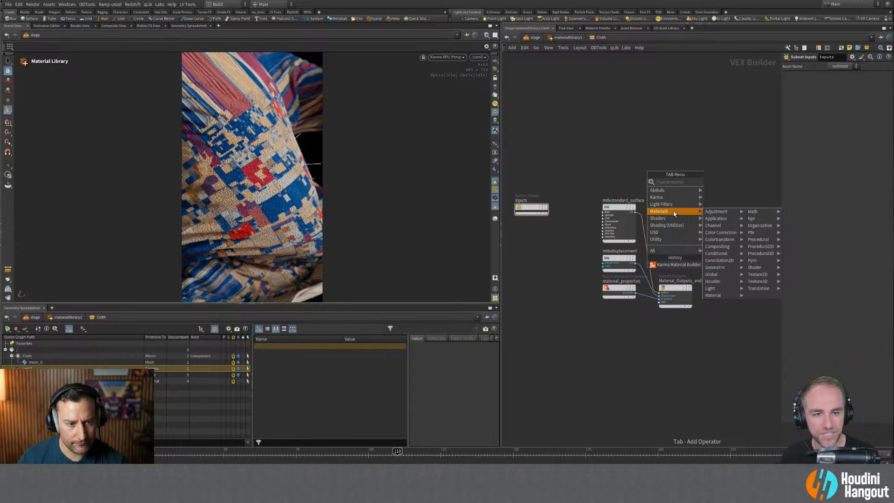
{"action": "left_click", "coordinate": [579, 166]}
{"action": "middle_click_drag", "start_coordinate": [575, 181], "coordinate": [603, 185]}
{"action": "left_click_drag", "start_coordinate": [556, 209], "coordinate": [535, 183]}
{"action": "middle_click_drag", "start_coordinate": [595, 218], "coordinate": [612, 224]}
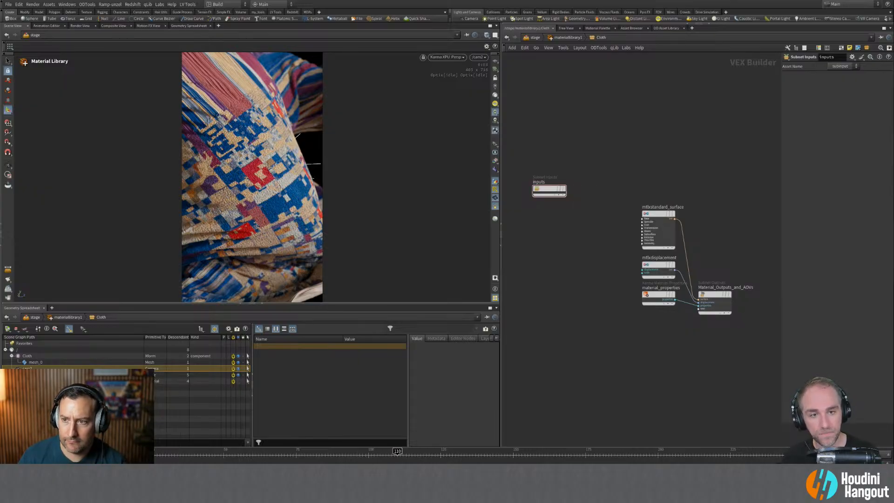
{"action": "scroll", "coordinate": [610, 218], "scroll_direction": "up", "scroll_amount": 2}
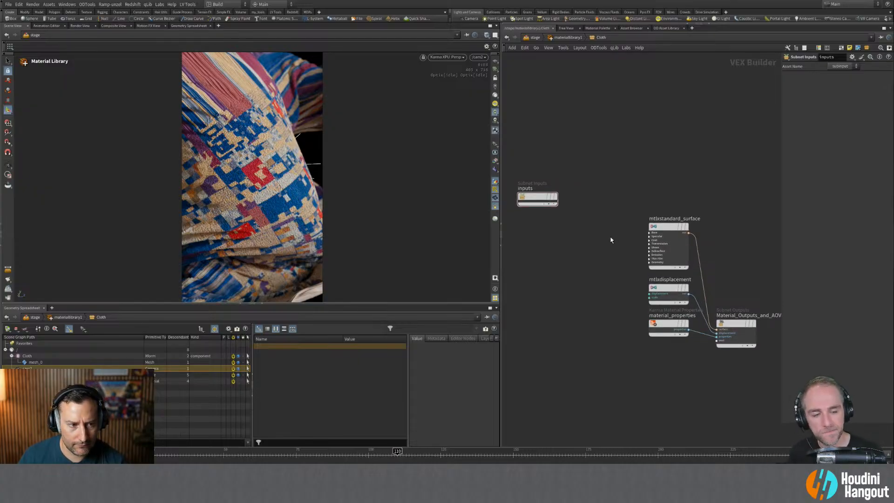
Add a MtlX Image node to the Cloth material network.
{"action": "key", "text": "Tab"}
{"action": "type", "text": "m"}
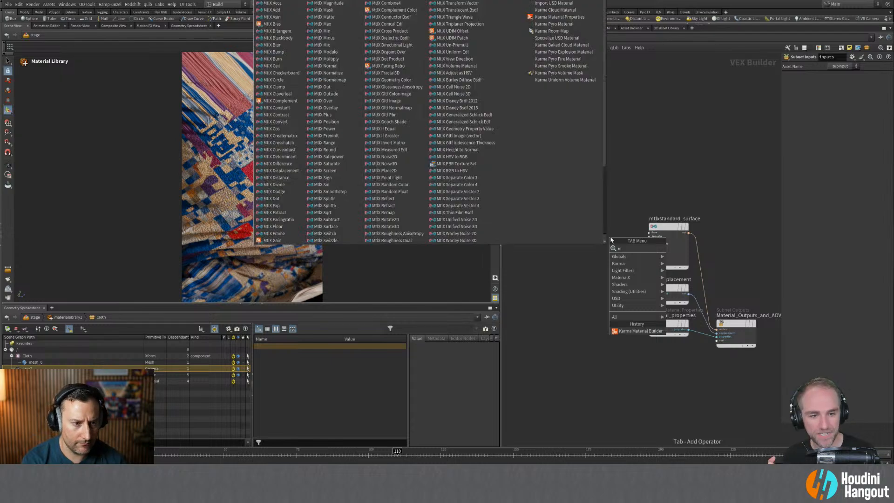
{"action": "type", "text": "tlximage"}
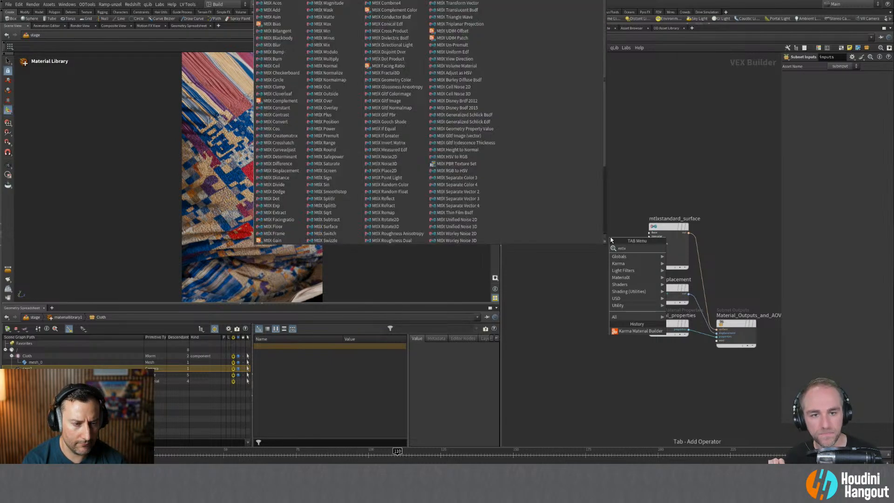
{"action": "key", "text": "Return"}
{"action": "key", "text": "Return"}
Replace the MtlX Image node with a MtlX Tiled Image node placed beside mtlxstandard_surface.
{"action": "key", "text": "Tab"}
{"action": "type", "text": "ti"}
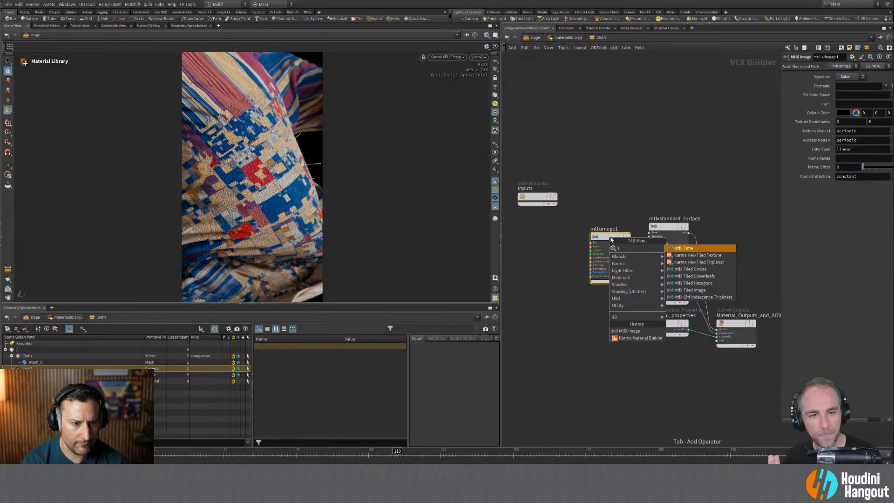
{"action": "type", "text": "l"}
{"action": "key", "text": "BackSpace"}
{"action": "type", "text": "i"}
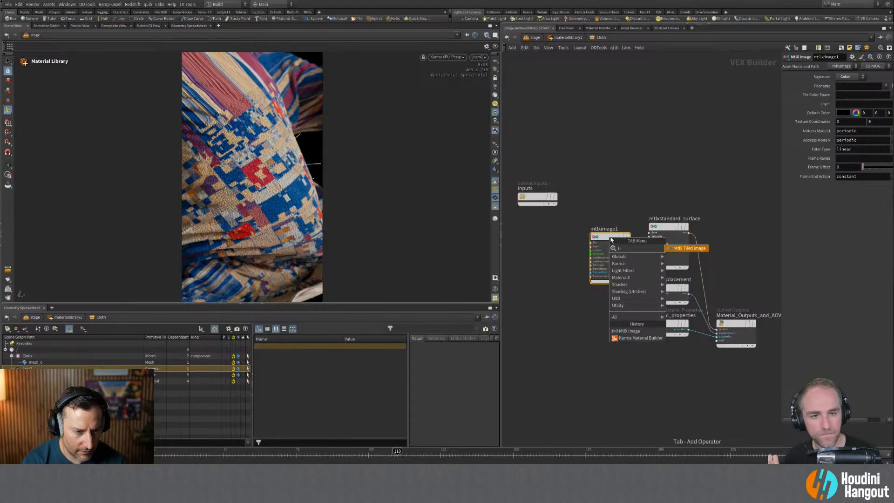
{"action": "key", "text": "Return"}
{"action": "left_click", "coordinate": [613, 189]}
{"action": "left_click_drag", "start_coordinate": [577, 296], "coordinate": [607, 227]}
{"action": "key", "text": "Delete"}
{"action": "left_click_drag", "start_coordinate": [611, 192], "coordinate": [599, 227]}
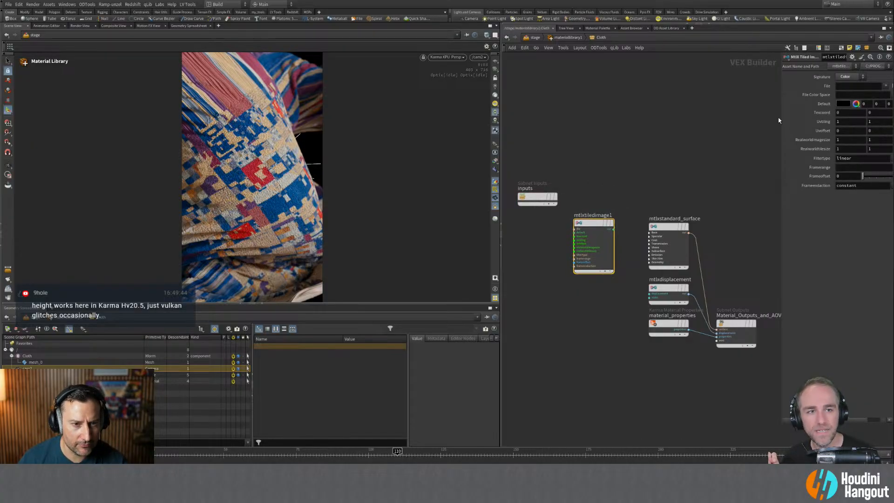
Connect the tiled image's output to the Base input of mtlxstandard_surface and rename the tiled image node CD.
{"action": "left_click_drag", "start_coordinate": [781, 119], "coordinate": [725, 118]}
{"action": "scroll", "coordinate": [648, 208], "scroll_direction": "up", "scroll_amount": 3}
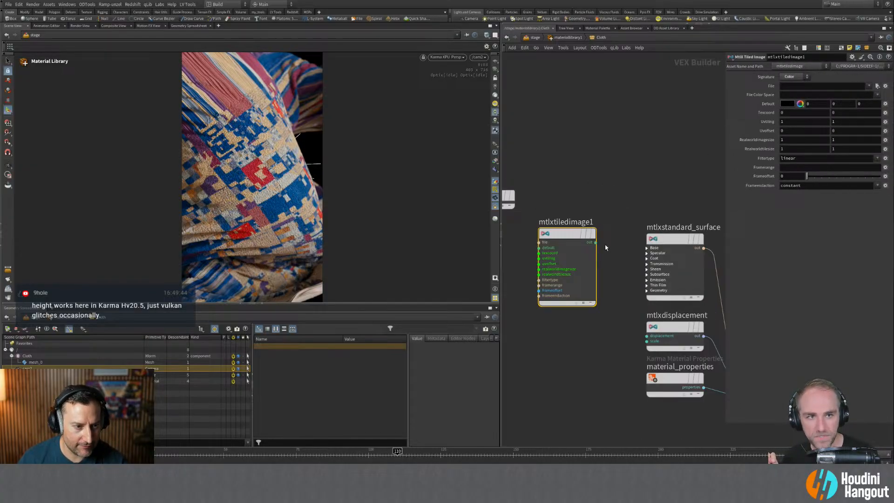
{"action": "left_click_drag", "start_coordinate": [595, 243], "coordinate": [652, 247]}
{"action": "left_click", "coordinate": [662, 264]}
{"action": "left_click_drag", "start_coordinate": [565, 237], "coordinate": [570, 237]}
{"action": "double_click", "coordinate": [570, 222]}
{"action": "type", "text": "CD"}
{"action": "key", "text": "Return"}
Set CD's File to op:/obj/Setup/Textures/OUT_VELVET, reusing the path from Cloth_material's Bump Height Map.
{"action": "left_click", "coordinate": [786, 87]}
{"action": "type", "text": "c"}
{"action": "type", "text": "p"}
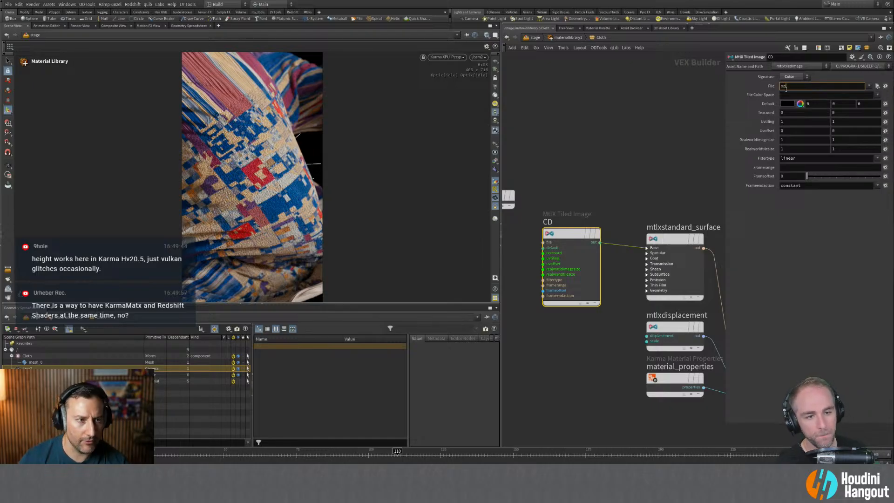
{"action": "left_click", "coordinate": [534, 37]}
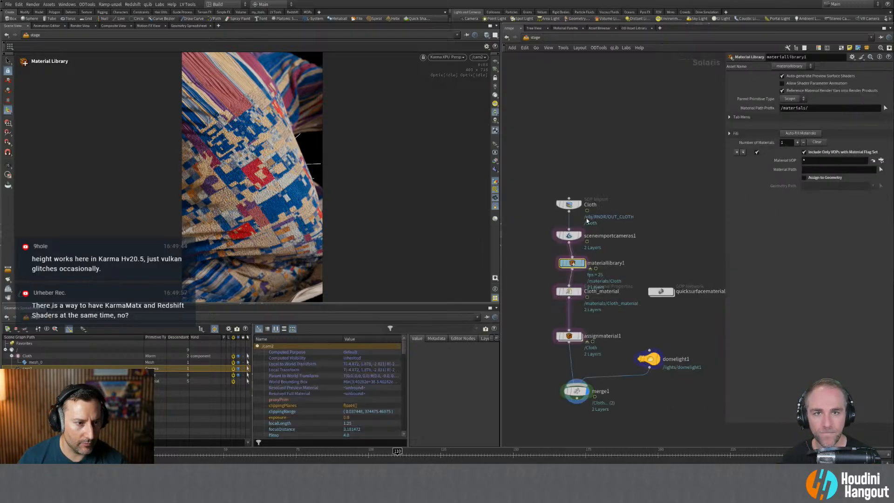
{"action": "left_click", "coordinate": [567, 292]}
{"action": "left_click", "coordinate": [840, 250]}
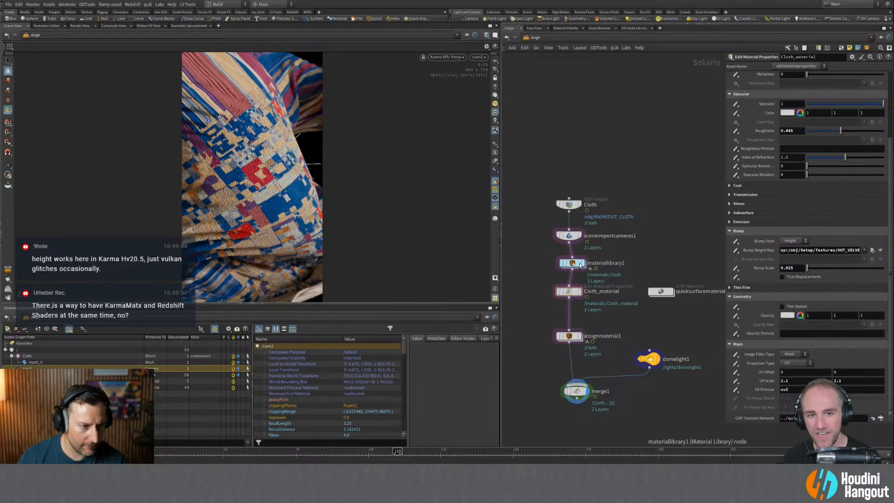
{"action": "double_click", "coordinate": [572, 263]}
{"action": "double_click", "coordinate": [594, 244]}
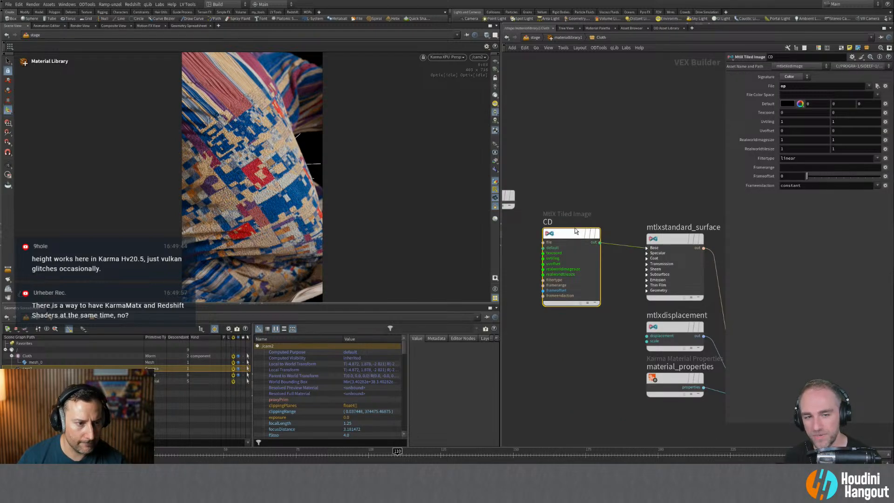
{"action": "left_click", "coordinate": [813, 88]}
{"action": "type", "text": "op:/obj/Setup/Textures/OUT_VELVET"}
{"action": "key", "text": "Return"}
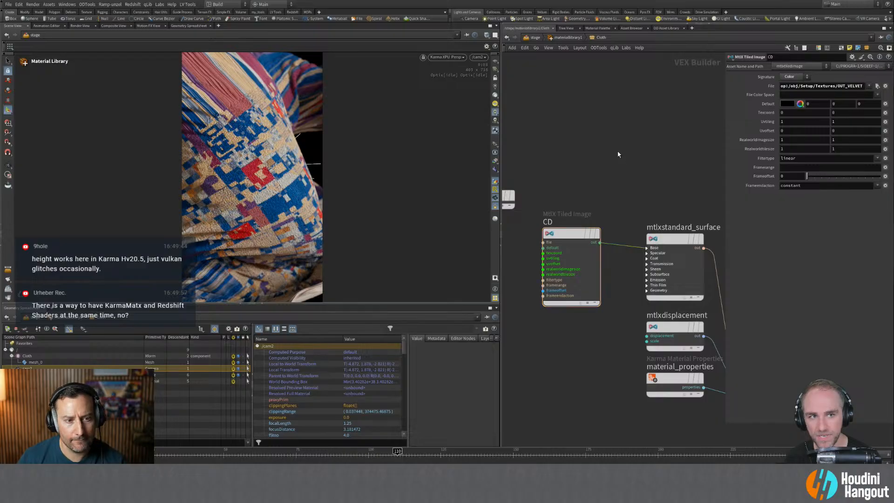
Return to the stage network and set assignmaterial1's Material Path to /materials/Cloth.
{"action": "left_click_drag", "start_coordinate": [598, 195], "coordinate": [559, 260]}
{"action": "middle_click_drag", "start_coordinate": [652, 215], "coordinate": [647, 188]}
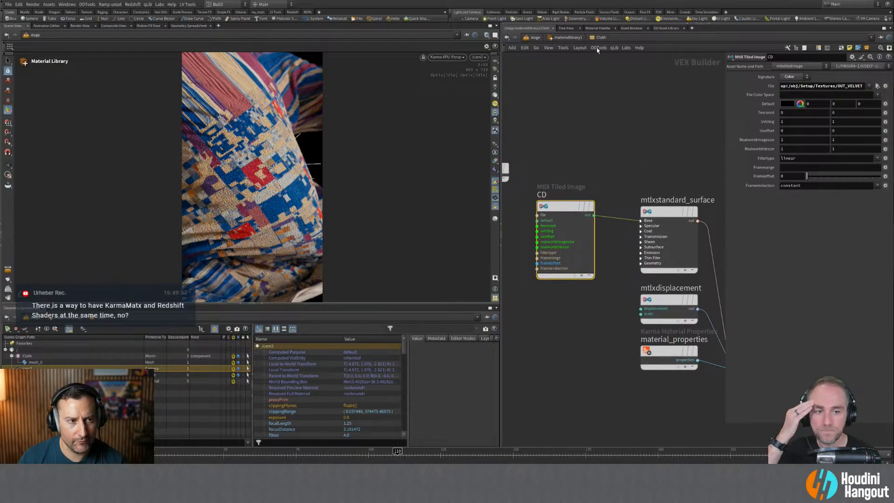
{"action": "left_click", "coordinate": [539, 38]}
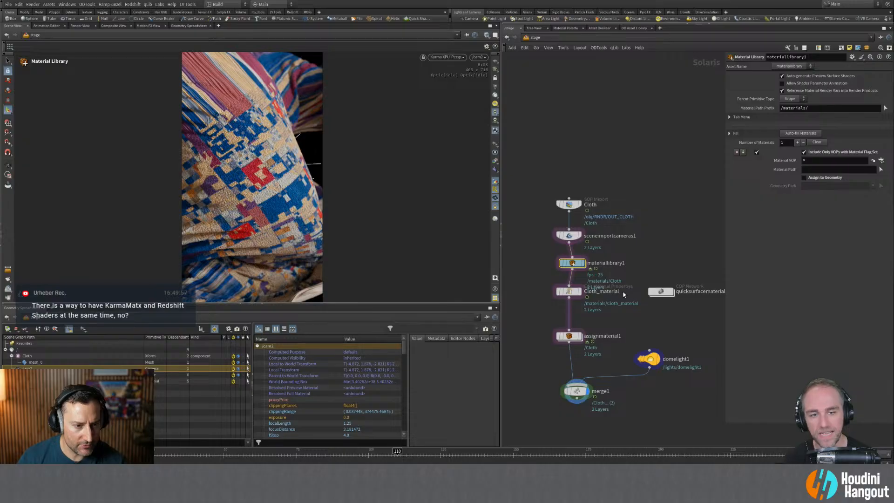
{"action": "left_click_drag", "start_coordinate": [601, 303], "coordinate": [556, 347]}
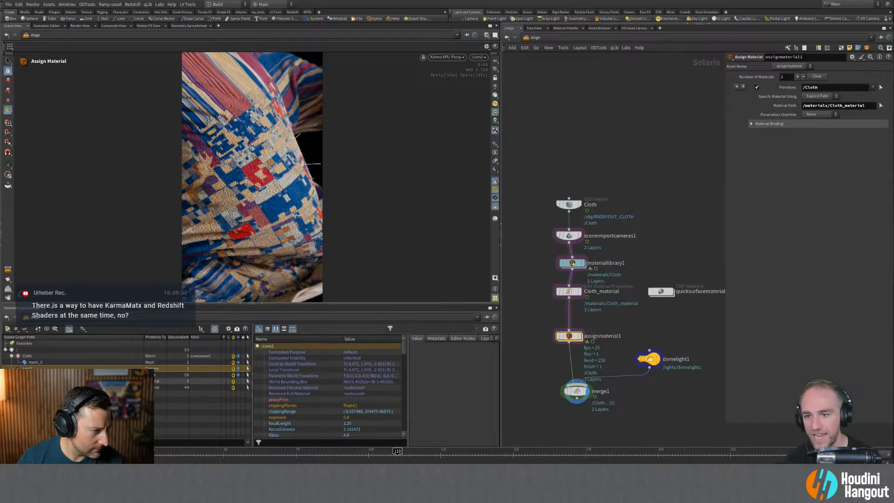
{"action": "left_click_drag", "start_coordinate": [817, 107], "coordinate": [815, 106]}
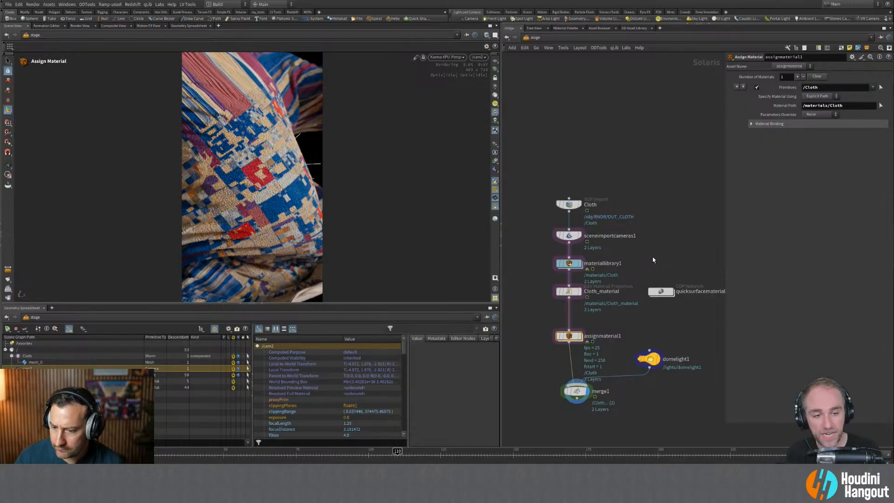
Copy Cloth_material's base Color Map path, op:/obj/Setup/Textures/OUT_NOISE, into the File parameter of the CD node inside materiallibrary1's Cloth material.
{"action": "mouse_move", "coordinate": [568, 266]}
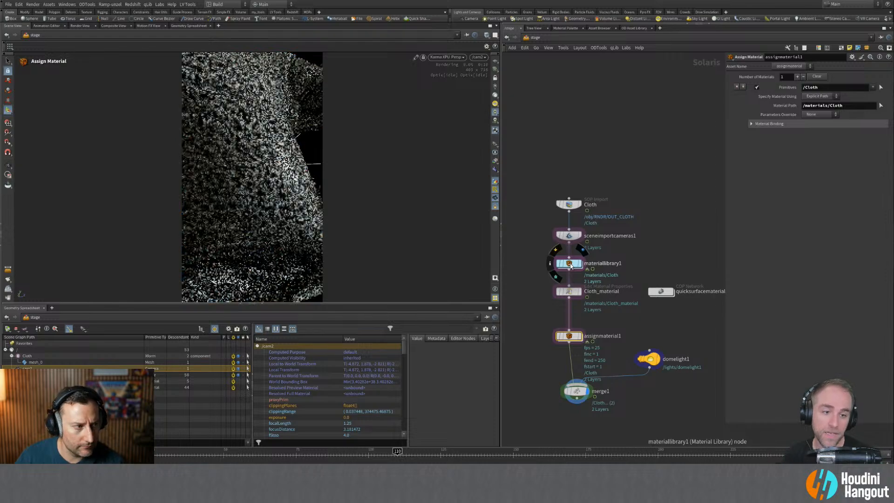
{"action": "left_click", "coordinate": [569, 264]}
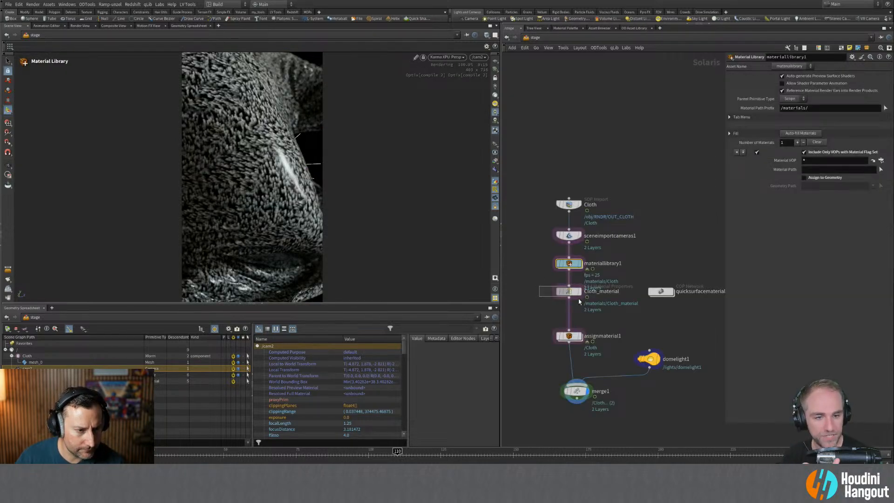
{"action": "left_click", "coordinate": [567, 292]}
{"action": "scroll", "coordinate": [767, 112], "scroll_direction": "up", "scroll_amount": 1}
{"action": "scroll", "coordinate": [768, 112], "scroll_direction": "up", "scroll_amount": 4}
{"action": "left_click", "coordinate": [806, 139]}
{"action": "key", "text": "ctrl+c"}
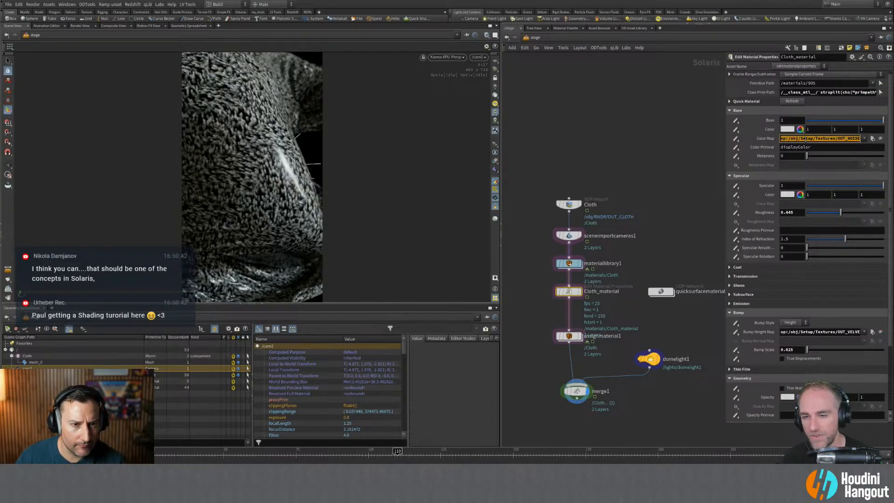
{"action": "double_click", "coordinate": [570, 264]}
{"action": "left_click", "coordinate": [585, 244]}
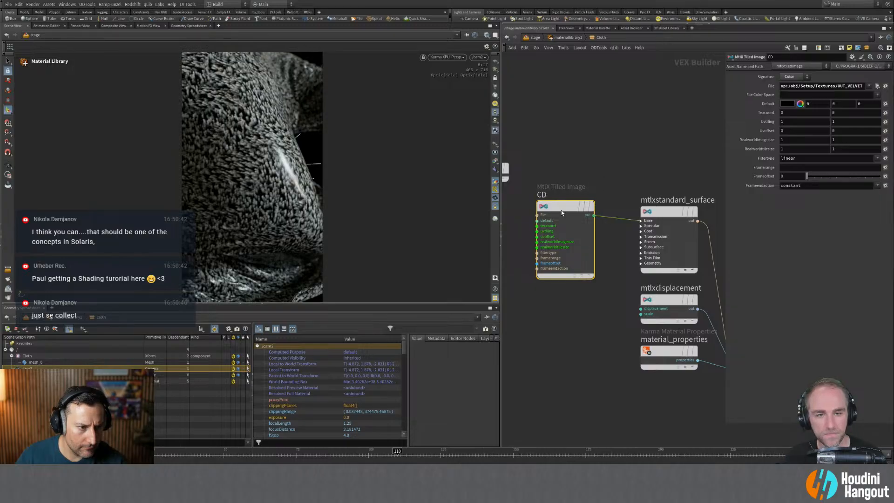
{"action": "left_click", "coordinate": [810, 86]}
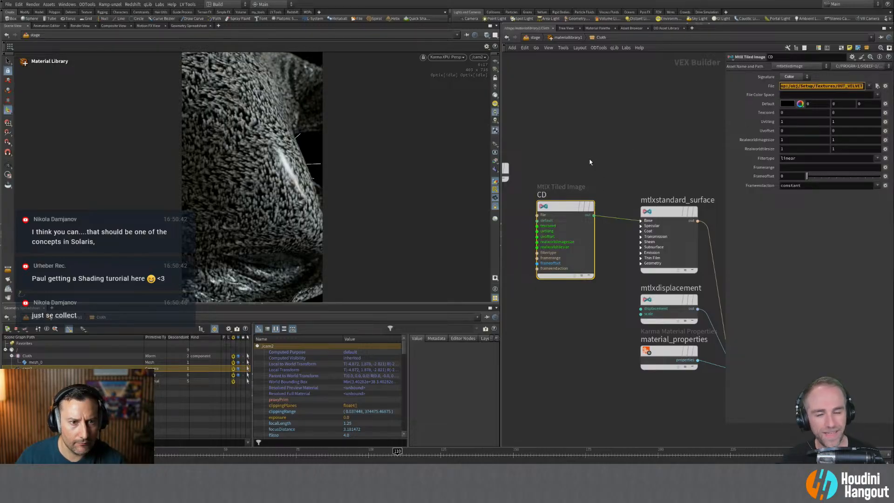
{"action": "key", "text": "ctrl+v"}
{"action": "key", "text": "Return"}
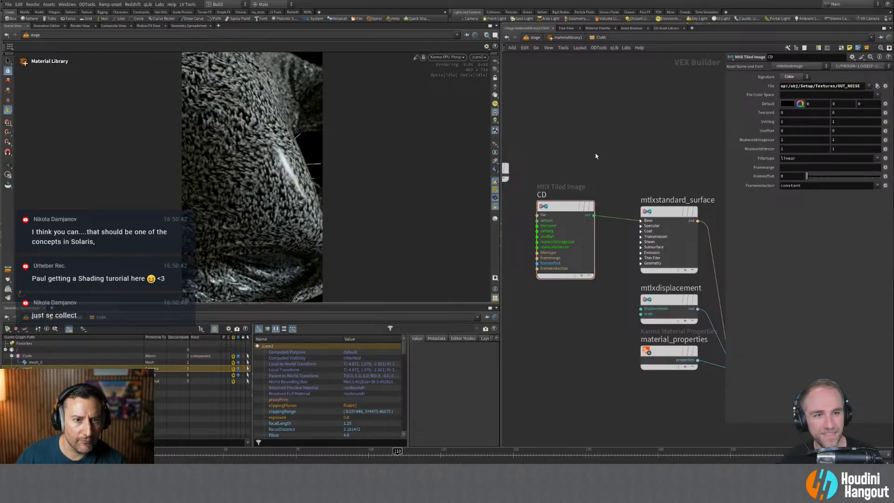
Try a UV Tiling of -0.1 on the CD node and undo the change.
{"action": "left_click_drag", "start_coordinate": [567, 205], "coordinate": [568, 199]}
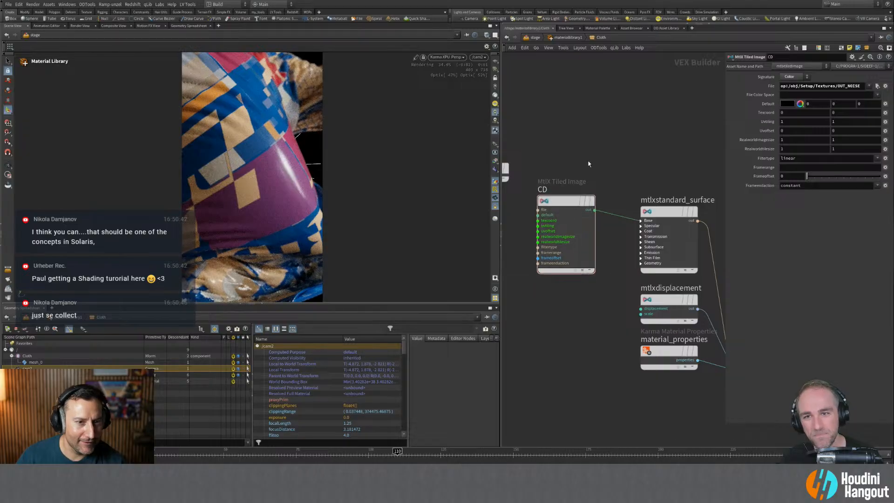
{"action": "middle_click_drag", "start_coordinate": [771, 121], "coordinate": [731, 122]}
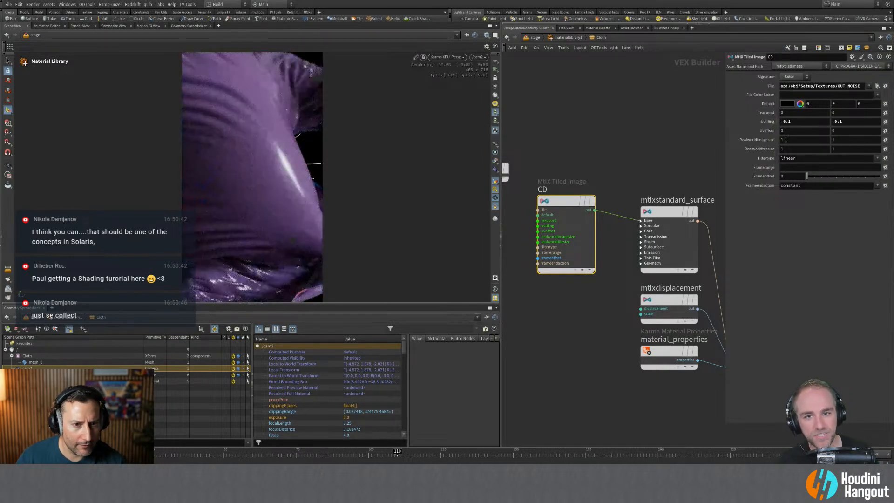
{"action": "key", "text": "ctrl+z"}
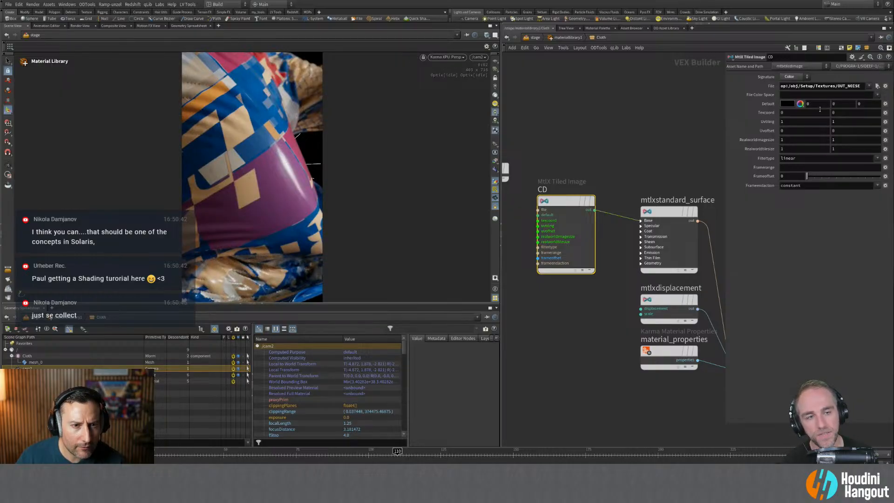
{"action": "middle_click_drag", "start_coordinate": [600, 167], "coordinate": [627, 190]}
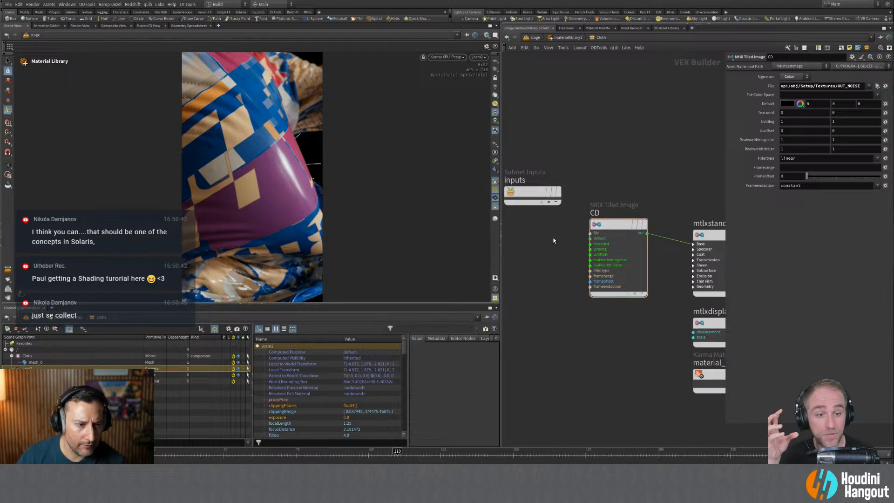
Try adding an MtlX Texture Coordinates node in front of CD and delete it again.
{"action": "key", "text": "Tab"}
{"action": "type", "text": "tex"}
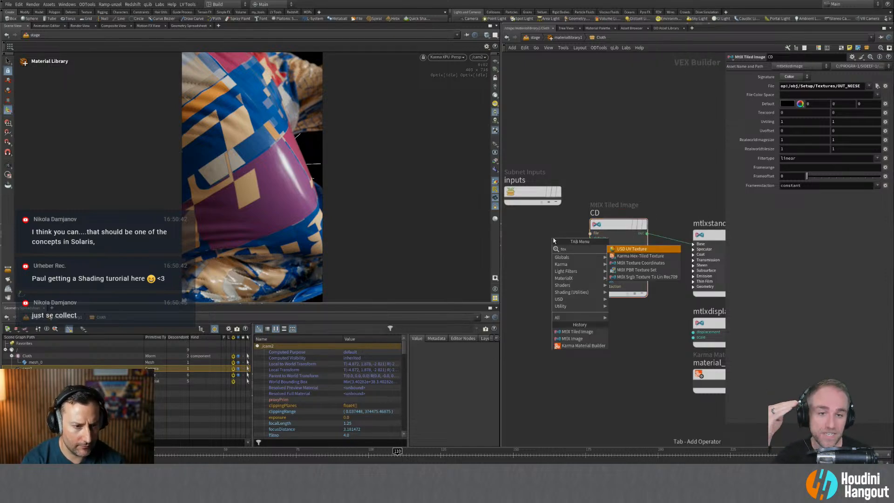
{"action": "key", "text": "Up"}
{"action": "key", "text": "Up"}
{"action": "key", "text": "Up"}
{"action": "key", "text": "Return"}
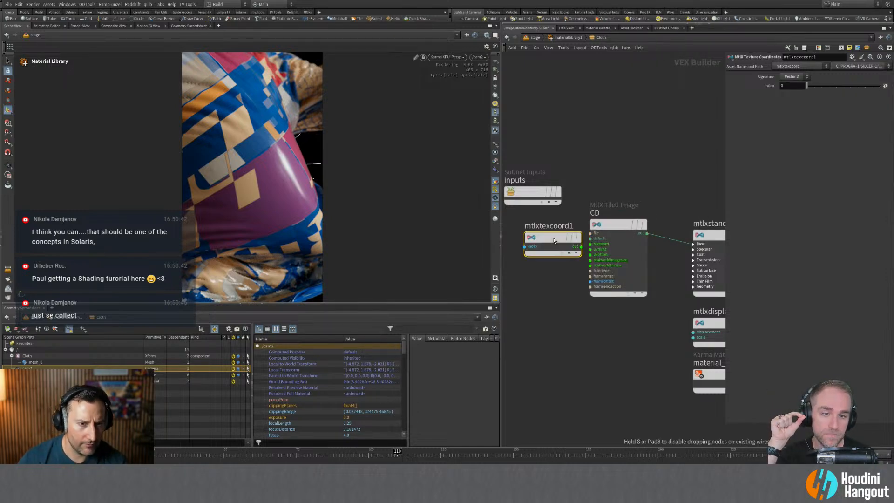
{"action": "left_click", "coordinate": [554, 239]}
{"action": "middle_click_drag", "start_coordinate": [554, 239], "coordinate": [596, 239]}
{"action": "left_click_drag", "start_coordinate": [596, 239], "coordinate": [586, 236]}
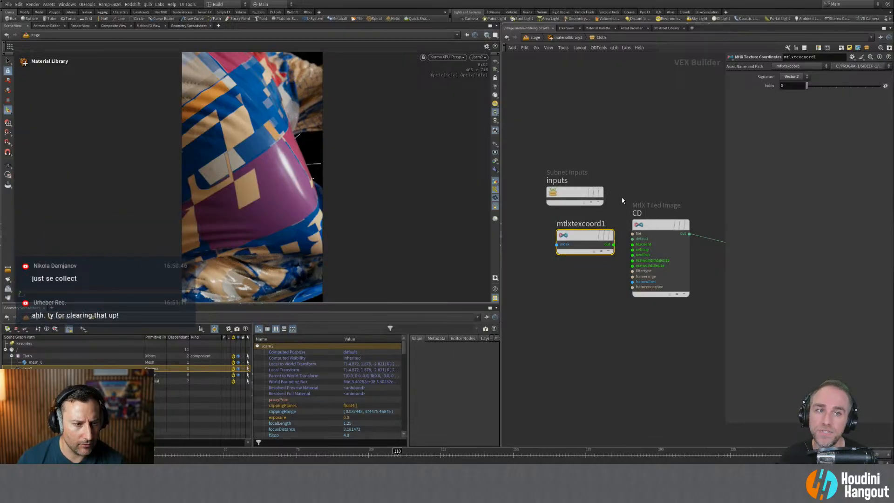
{"action": "mouse_move", "coordinate": [579, 254]}
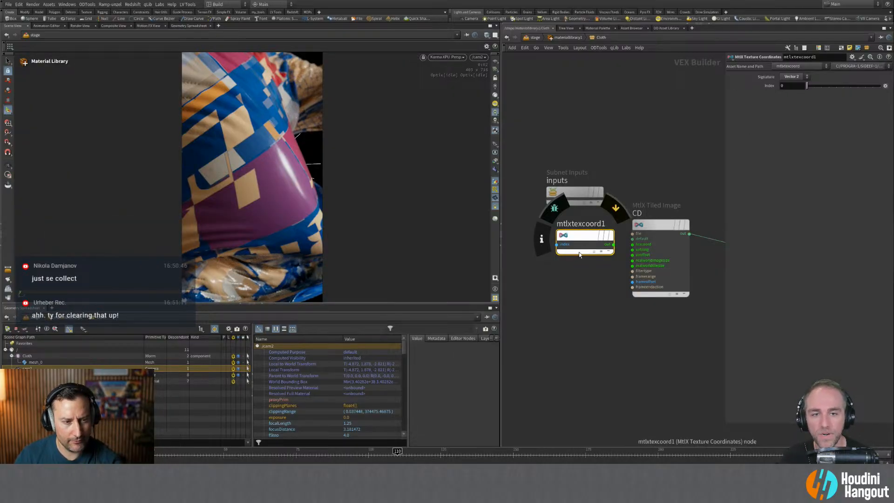
{"action": "key", "text": "Delete"}
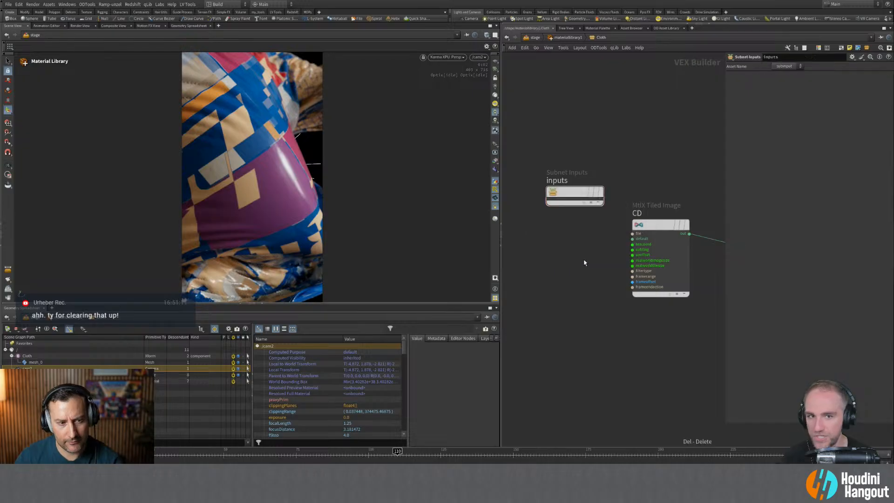
Add an MtlX Geometry Property Value node in front of the CD tiled image.
{"action": "middle_click_drag", "start_coordinate": [587, 254], "coordinate": [581, 264]}
{"action": "key", "text": "Tab"}
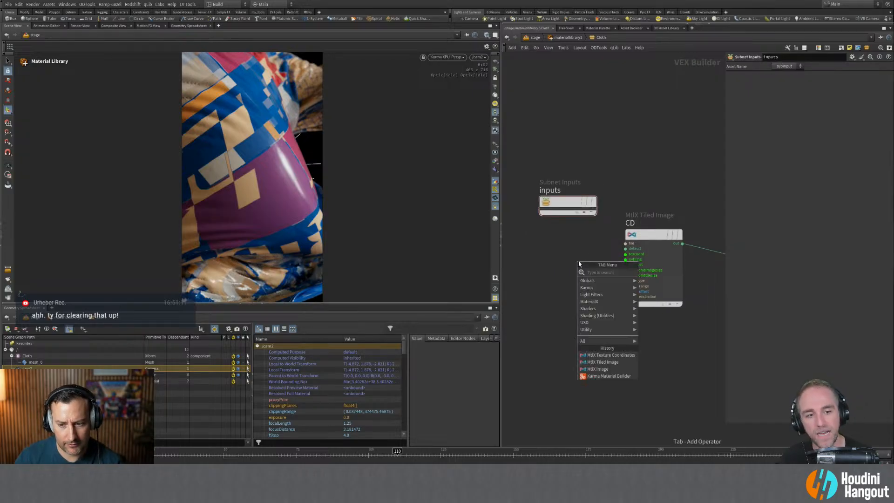
{"action": "type", "text": "g"}
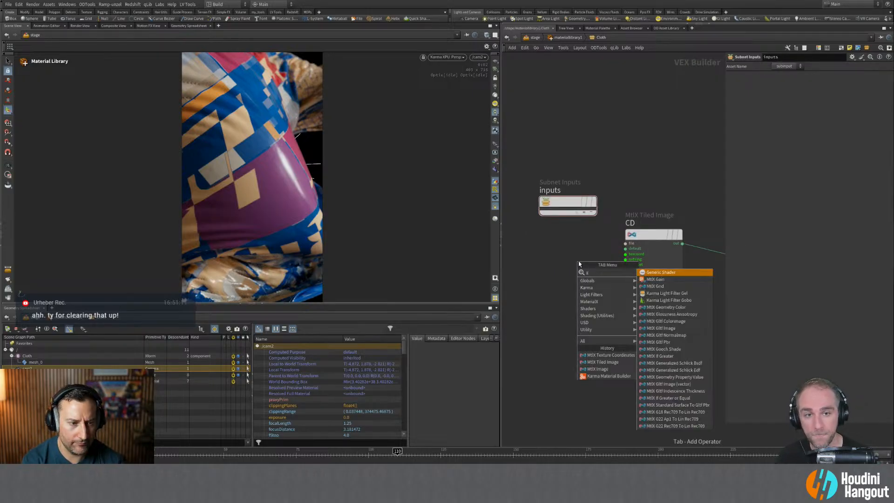
{"action": "type", "text": "eomp"}
{"action": "key", "text": "Return"}
{"action": "left_click", "coordinate": [578, 264]}
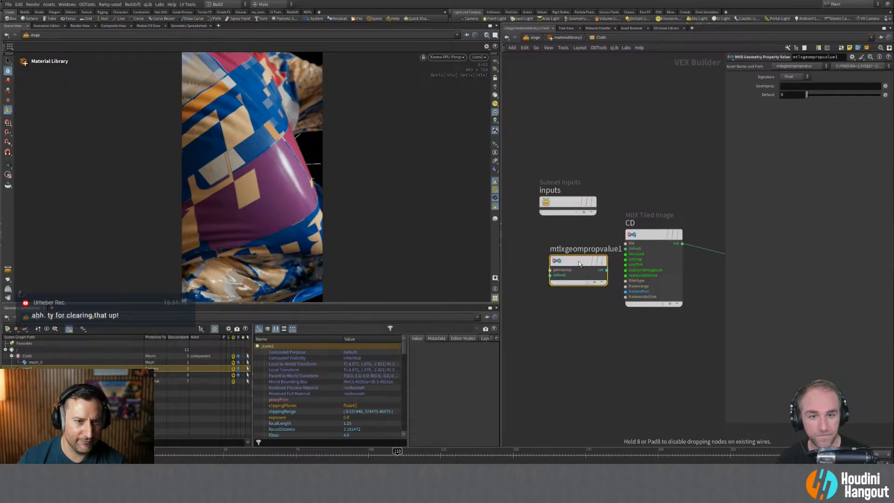
Set the geometry property node's Signature to Vector 2 and its Geomprop to uv2.
{"action": "left_click", "coordinate": [797, 77]}
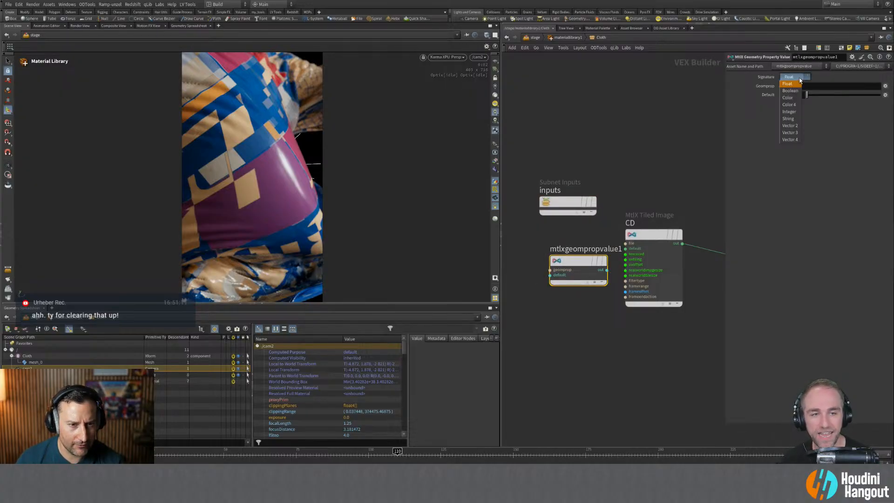
{"action": "left_click", "coordinate": [790, 125]}
{"action": "left_click", "coordinate": [791, 88]}
{"action": "type", "text": "uv2"}
{"action": "key", "text": "Return"}
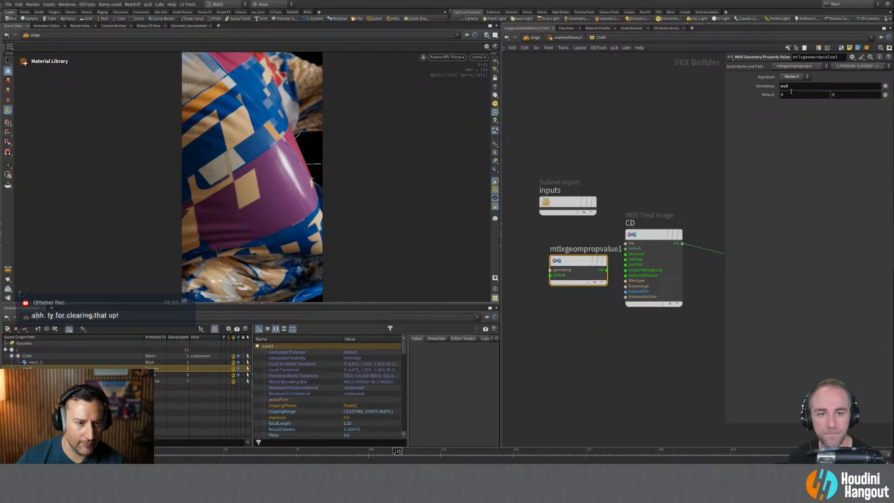
Connect mtlxgeompropvalue1's output to the texcoord input of the CD node.
{"action": "scroll", "coordinate": [620, 254], "scroll_direction": "up", "scroll_amount": 2}
{"action": "left_click_drag", "start_coordinate": [605, 274], "coordinate": [566, 247]}
{"action": "mouse_move", "coordinate": [579, 266]}
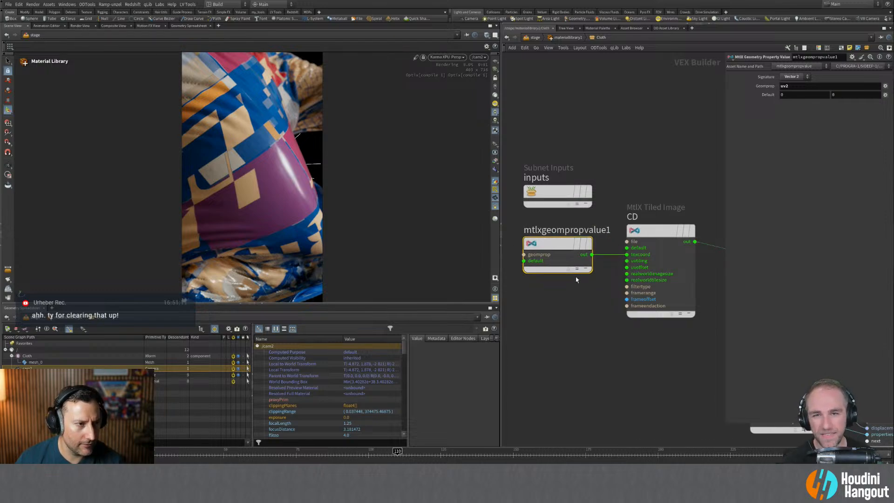
{"action": "scroll", "coordinate": [576, 279], "scroll_direction": "down", "scroll_amount": 1}
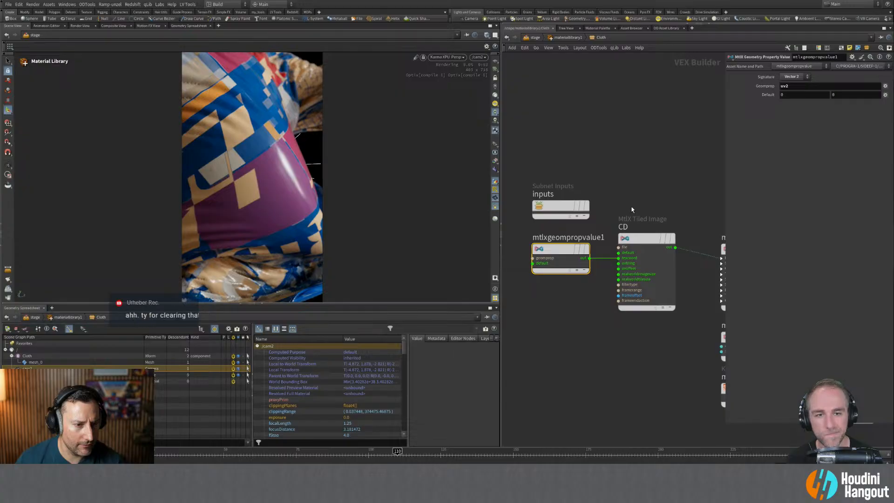
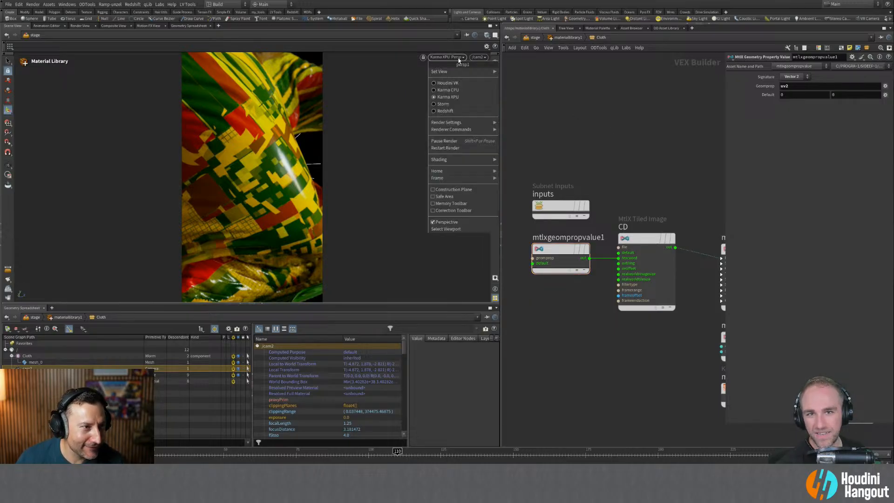
Return to the stage network, check Cloth_material's UV Primvar setting and bypass that node.
{"action": "left_click", "coordinate": [536, 38]}
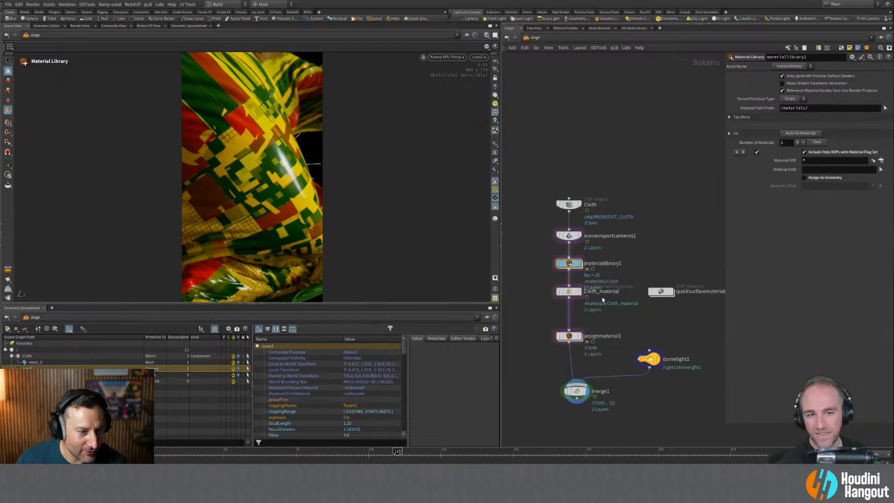
{"action": "left_click", "coordinate": [564, 289]}
{"action": "scroll", "coordinate": [762, 278], "scroll_direction": "down", "scroll_amount": 3}
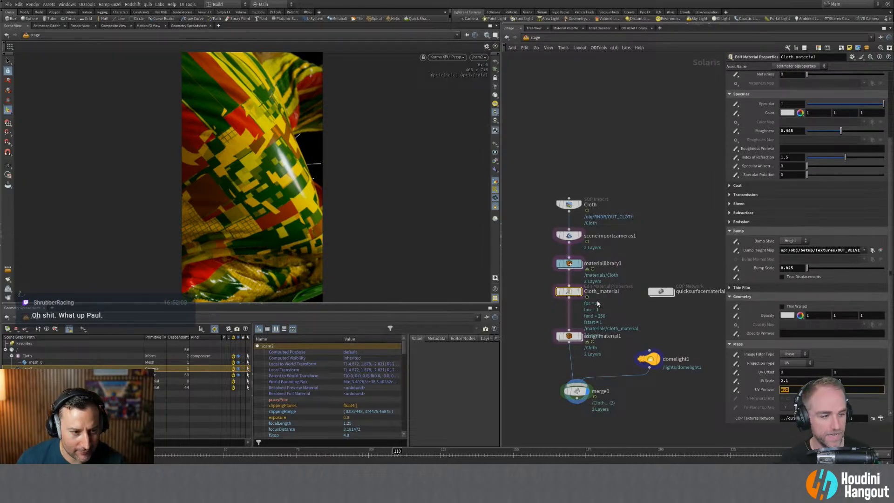
{"action": "left_click", "coordinate": [558, 292]}
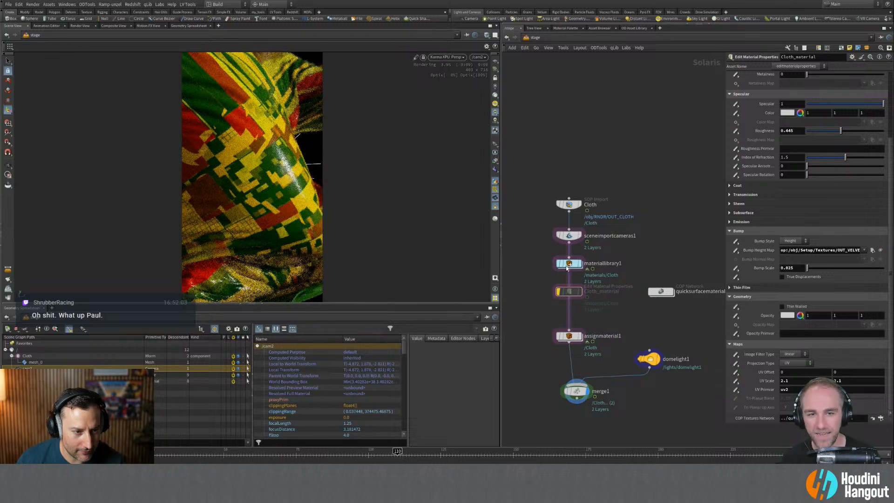
Reopen the Cloth material network inside materiallibrary1 and review the CD node's parameters.
{"action": "double_click", "coordinate": [568, 264]}
{"action": "double_click", "coordinate": [592, 248]}
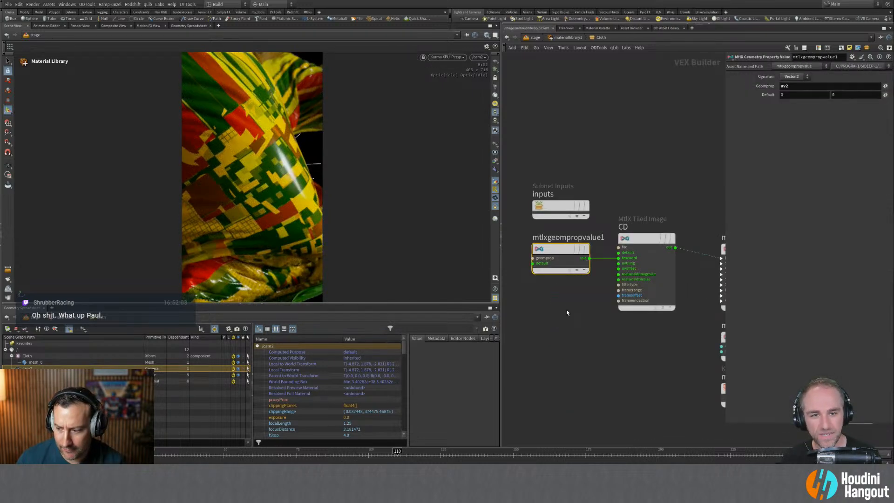
{"action": "middle_click_drag", "start_coordinate": [585, 296], "coordinate": [611, 317]}
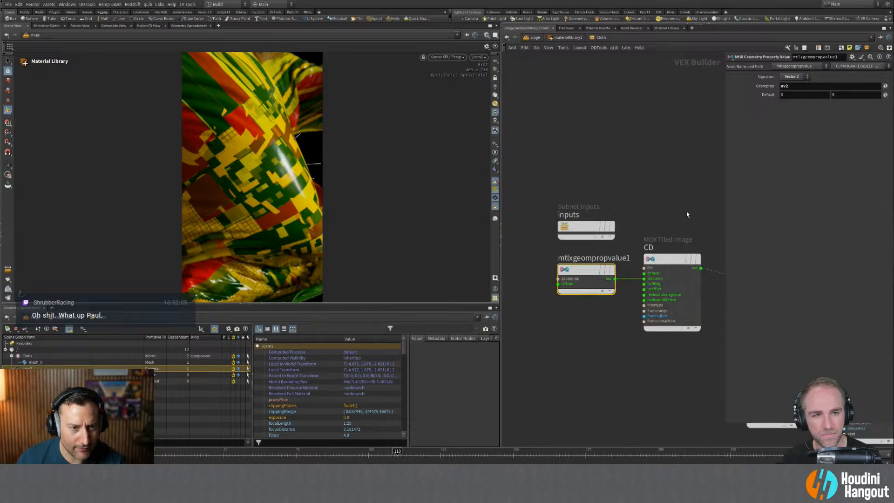
{"action": "left_click", "coordinate": [677, 259]}
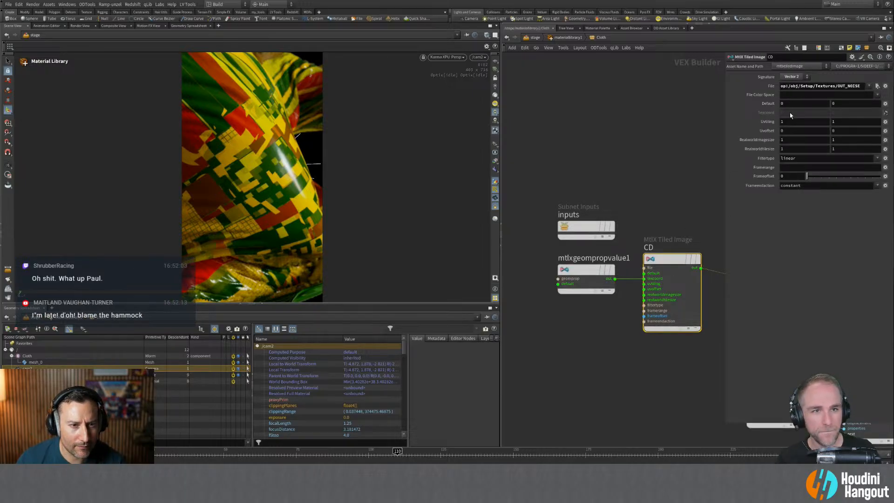
Try Vector 3 as the Signature of mtlxgeompropvalue1.
{"action": "left_click", "coordinate": [586, 278]}
{"action": "middle_click_drag", "start_coordinate": [568, 317], "coordinate": [583, 330]}
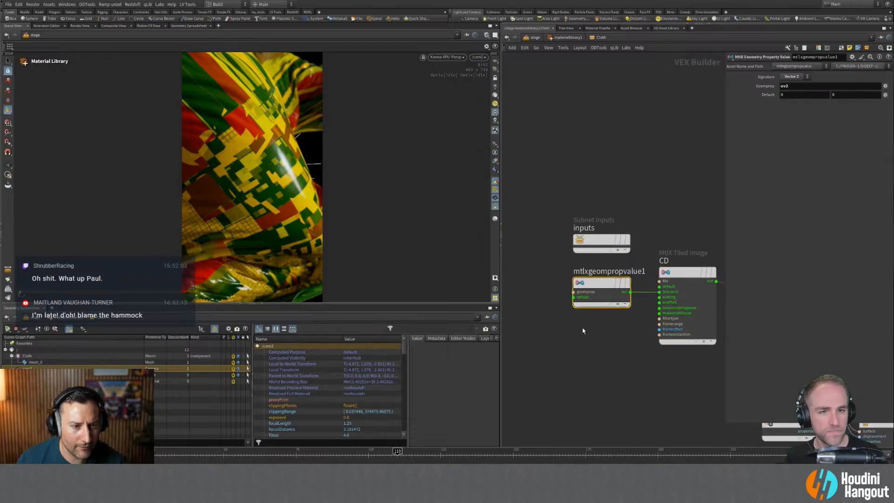
{"action": "left_click", "coordinate": [801, 78]}
{"action": "left_click", "coordinate": [794, 132]}
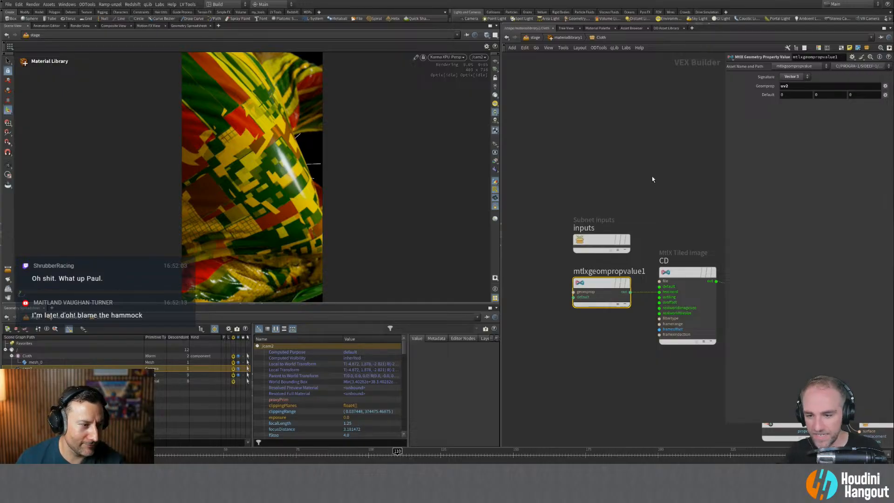
Inspect the UV primvars of the Cloth's mesh_0 primitive and their data types in the scene graph details.
{"action": "left_click", "coordinate": [186, 361]}
{"action": "scroll", "coordinate": [363, 413], "scroll_direction": "down", "scroll_amount": 8}
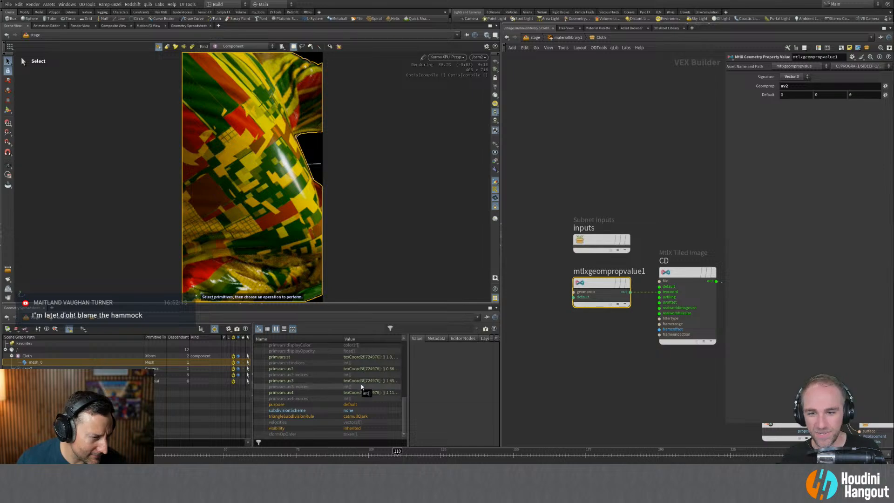
{"action": "mouse_move", "coordinate": [408, 384]}
{"action": "left_mouse_down"}
{"action": "mouse_move", "coordinate": [457, 381]}
{"action": "mouse_move", "coordinate": [398, 386]}
{"action": "left_mouse_up"}
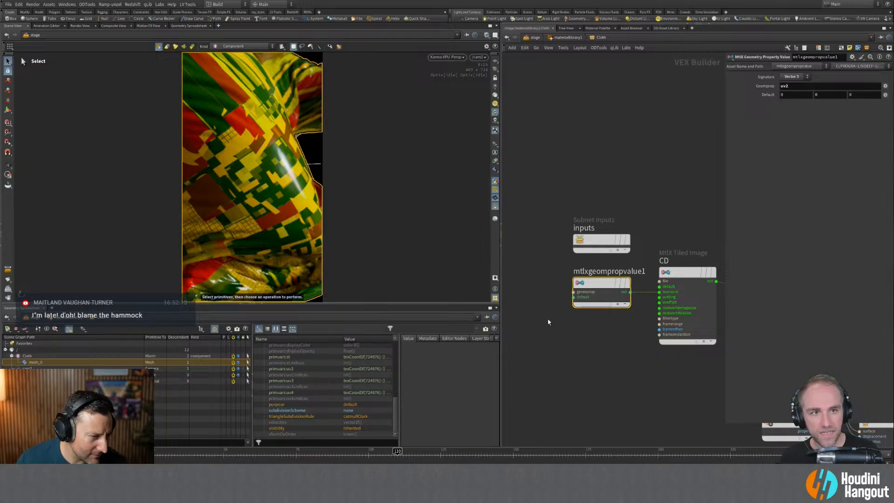
Restore mtlxgeompropvalue1's Signature to Vector 2.
{"action": "left_click", "coordinate": [794, 76]}
{"action": "left_click", "coordinate": [788, 126]}
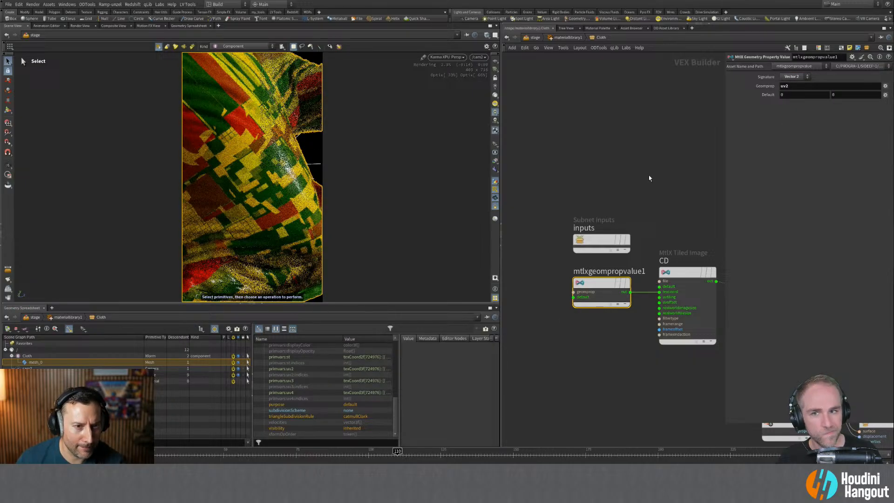
Reposition the CD node and cut the wire between mtlxgeompropvalue1 and its texcoord input.
{"action": "middle_click_drag", "start_coordinate": [689, 219], "coordinate": [653, 218]}
{"action": "left_click_drag", "start_coordinate": [661, 236], "coordinate": [656, 314]}
{"action": "scroll", "coordinate": [624, 228], "scroll_direction": "down", "scroll_amount": 2}
{"action": "scroll", "coordinate": [620, 219], "scroll_direction": "up", "scroll_amount": 1}
{"action": "left_click_drag", "start_coordinate": [557, 255], "coordinate": [558, 247]}
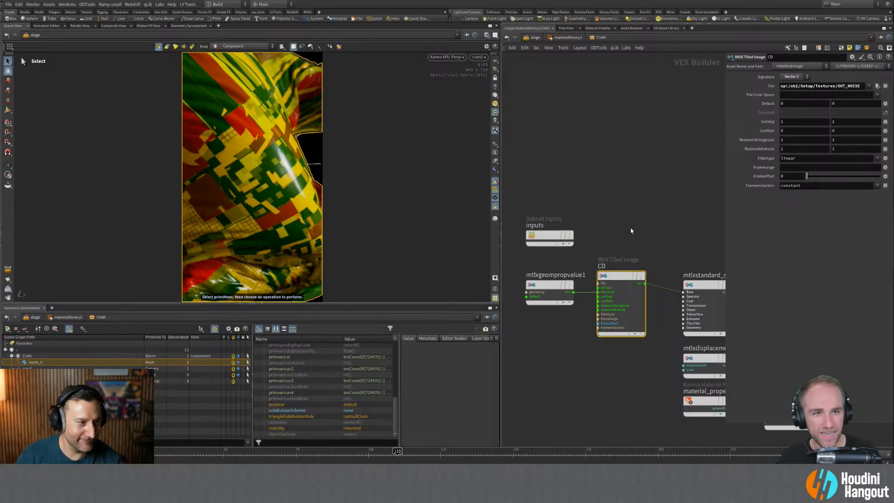
{"action": "key", "text": "y"}
{"action": "left_click_drag", "start_coordinate": [585, 309], "coordinate": [594, 272]}
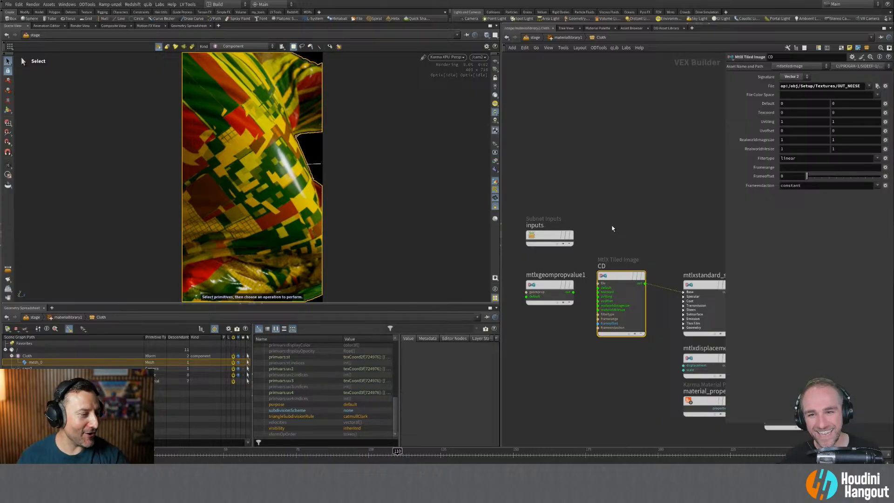
Toggle the cloth's display in the viewport off and back on to refresh the Karma render.
{"action": "left_click", "coordinate": [494, 197]}
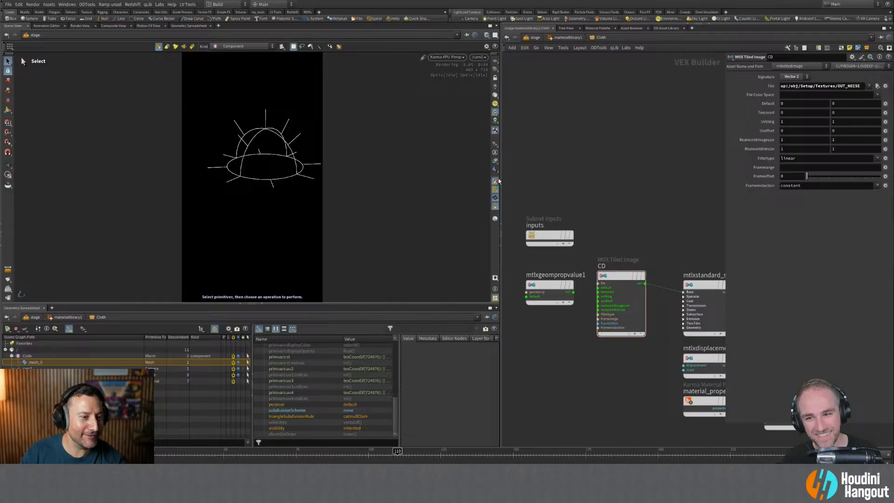
{"action": "left_click", "coordinate": [496, 193]}
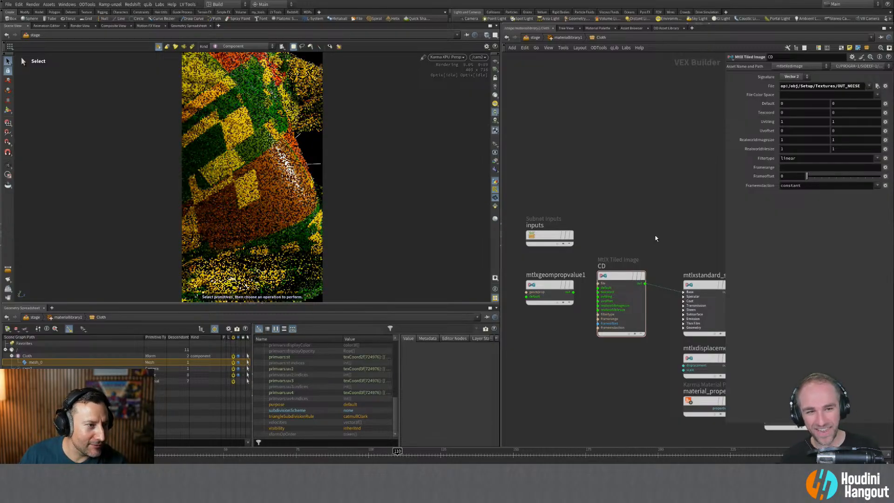
{"action": "scroll", "coordinate": [655, 237], "scroll_direction": "up", "scroll_amount": 1}
{"action": "middle_click_drag", "start_coordinate": [654, 237], "coordinate": [714, 217]}
Switch the viewport renderer to Karma CPU.
{"action": "left_click", "coordinate": [453, 58]}
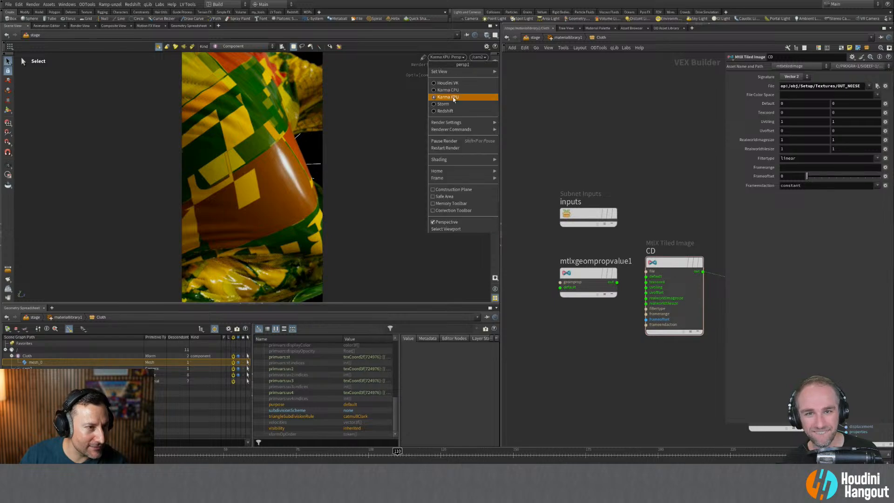
{"action": "left_click", "coordinate": [450, 90]}
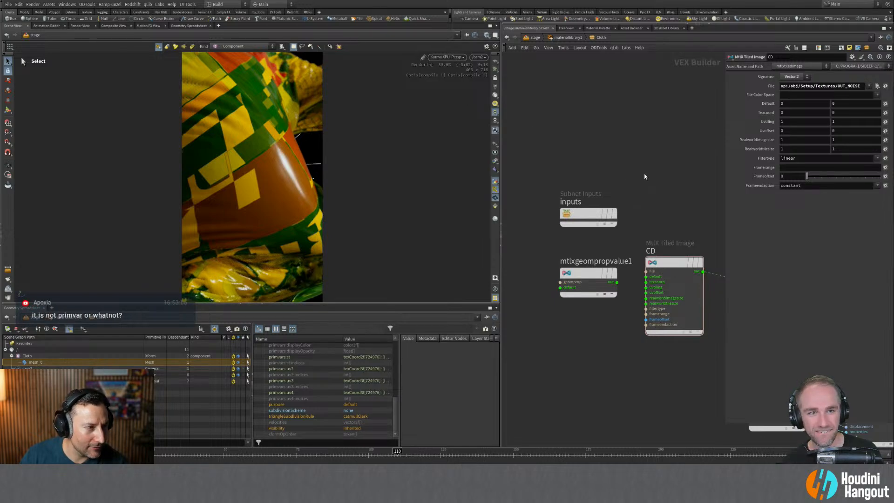
{"action": "scroll", "coordinate": [631, 206], "scroll_direction": "down", "scroll_amount": 2}
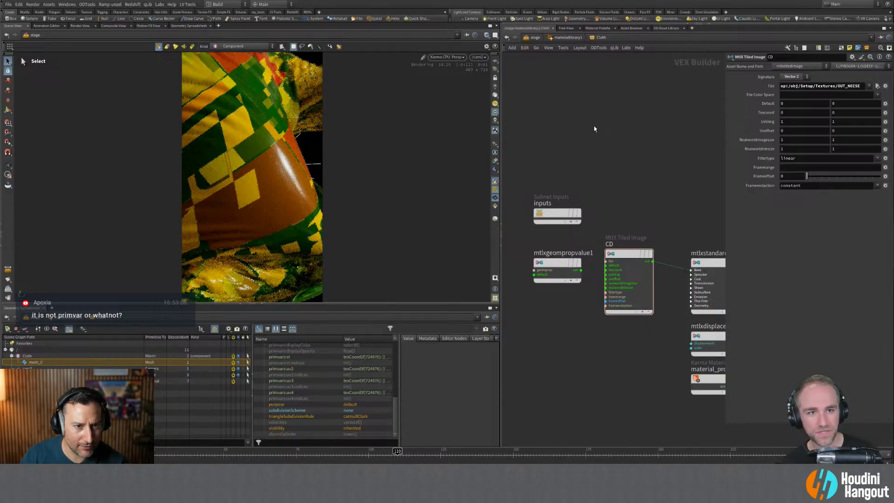
Reconnect the CD tiled image's output to the Base Color input of mtlxstandard_surface.
{"action": "middle_click_drag", "start_coordinate": [678, 236], "coordinate": [644, 237]}
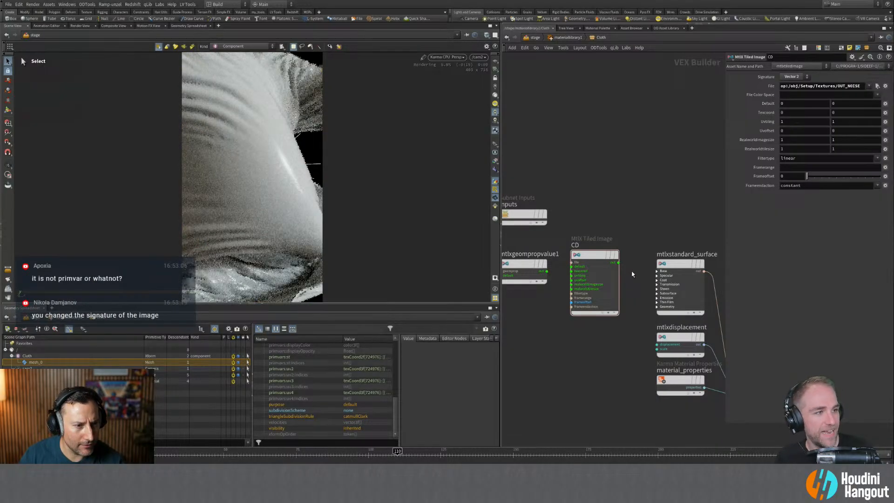
{"action": "left_click_drag", "start_coordinate": [618, 262], "coordinate": [660, 274]}
{"action": "left_click", "coordinate": [659, 274]}
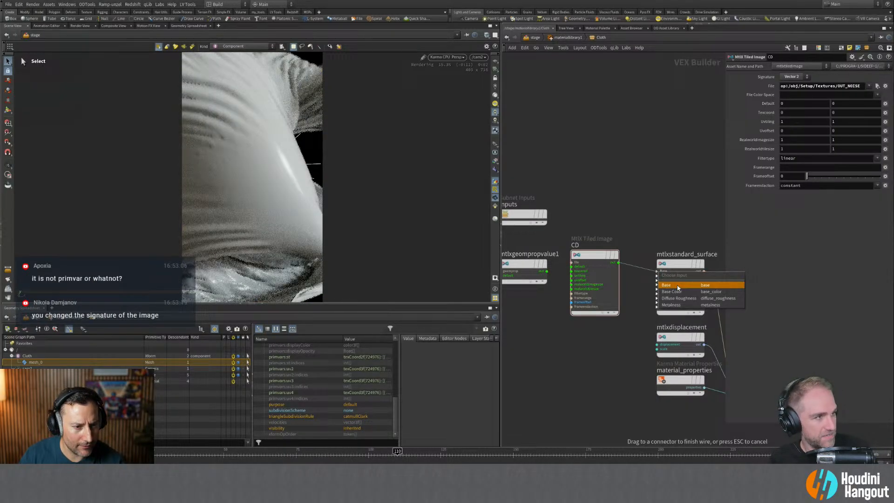
{"action": "left_click", "coordinate": [678, 285]}
{"action": "middle_click_drag", "start_coordinate": [548, 304], "coordinate": [576, 312]}
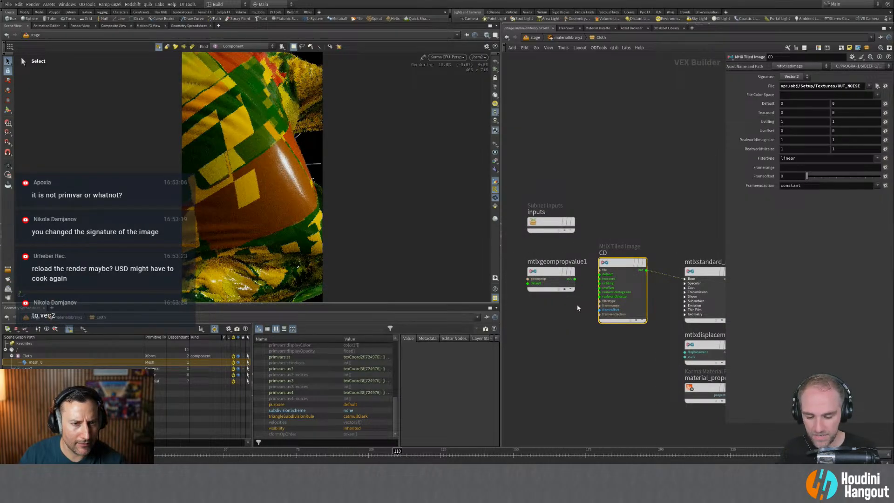
Try a horizontal UV tiling of 2 on the CD tiled image and revert it.
{"action": "left_click_drag", "start_coordinate": [790, 122], "coordinate": [780, 142]}
{"action": "type", "text": "2"}
{"action": "key", "text": "Return"}
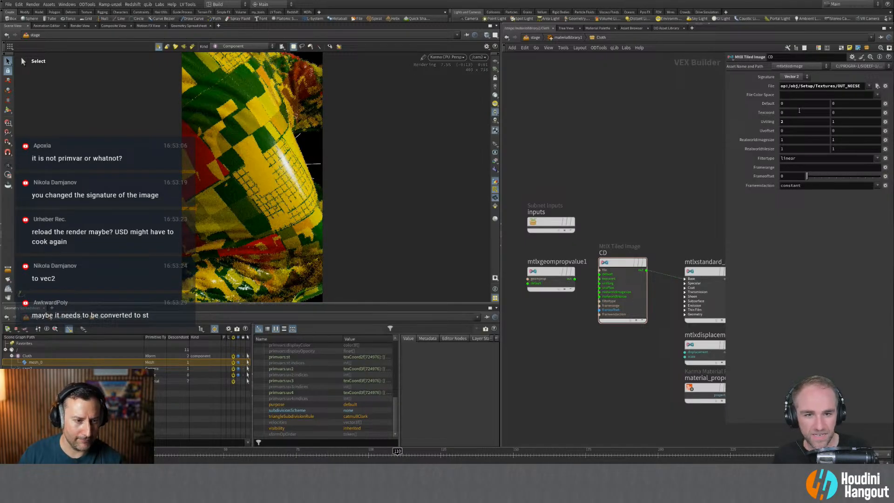
{"action": "scroll", "coordinate": [586, 285], "scroll_direction": "up", "scroll_amount": 2}
{"action": "key", "text": "ctrl+z"}
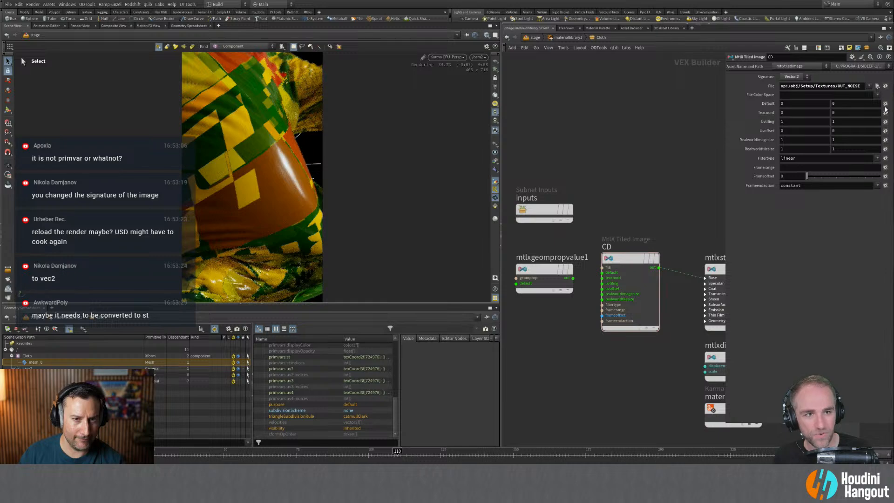
Change the CD tiled image's Signature to Color.
{"action": "double_click", "coordinate": [807, 87]}
{"action": "left_click", "coordinate": [793, 76]}
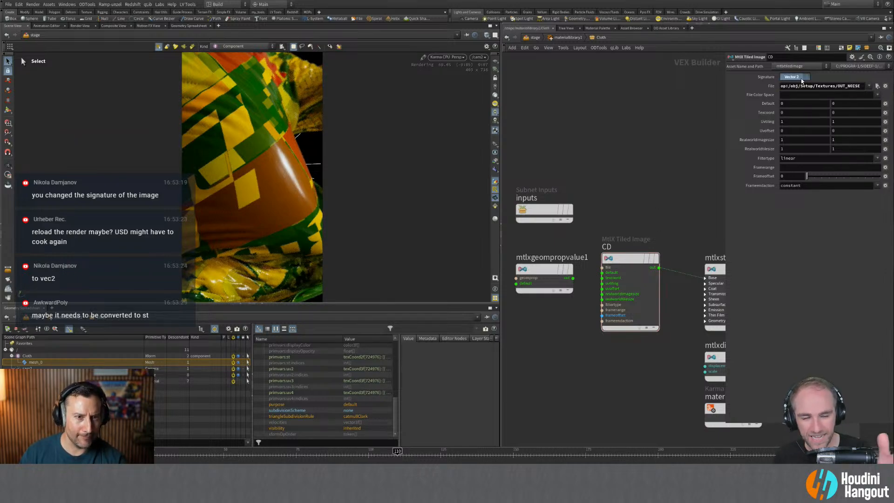
{"action": "left_click", "coordinate": [795, 91]}
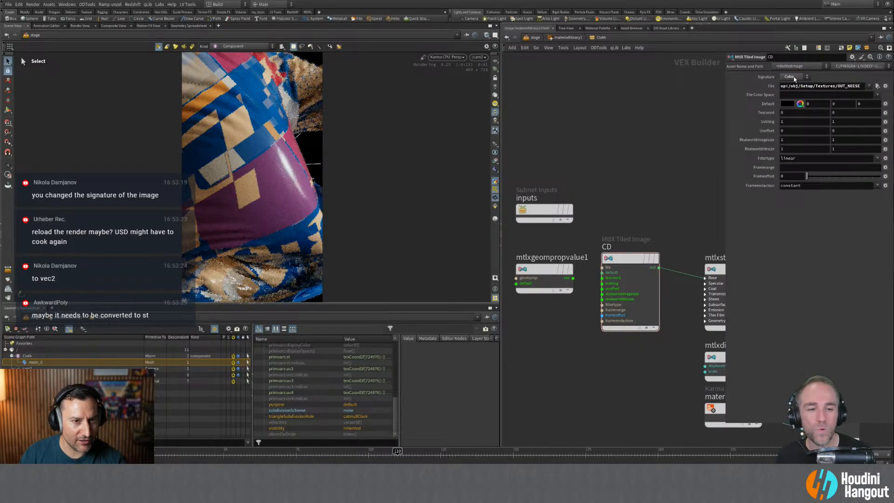
{"action": "scroll", "coordinate": [591, 283], "scroll_direction": "up", "scroll_amount": 2}
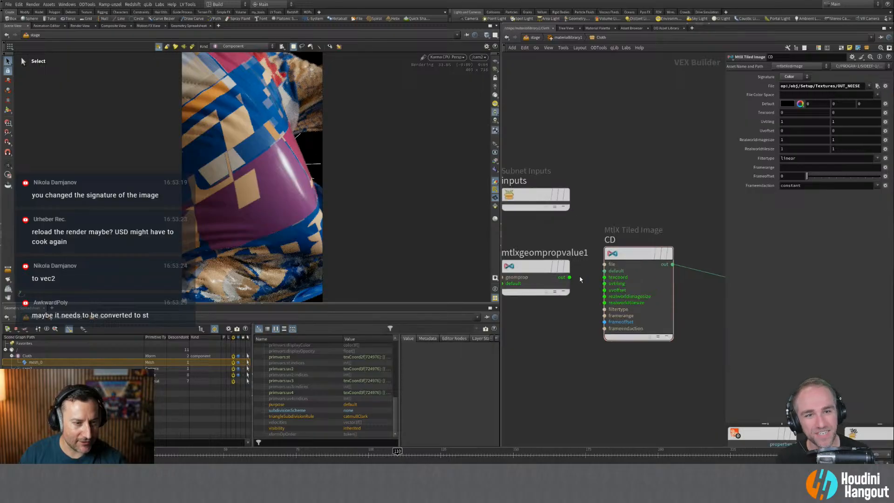
Wire mtlxgeompropvalue1's output into CD's texcoord input and select the property node to check its settings.
{"action": "left_click_drag", "start_coordinate": [569, 277], "coordinate": [607, 279]}
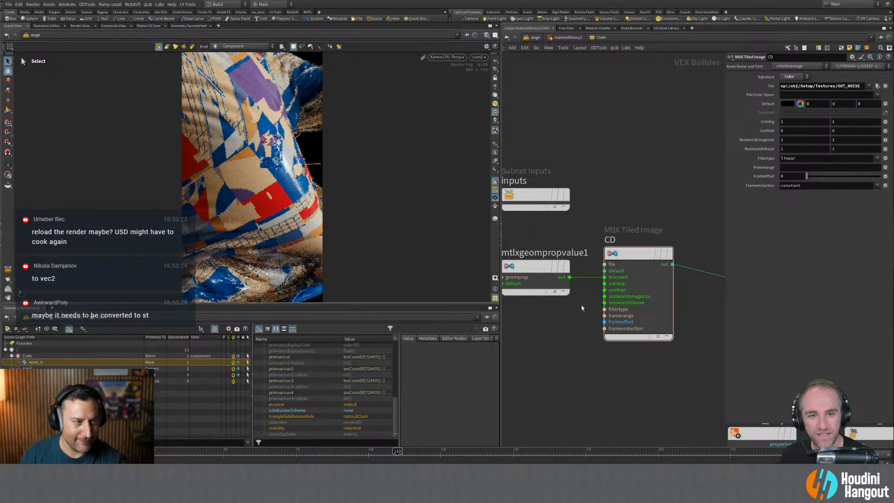
{"action": "middle_click_drag", "start_coordinate": [582, 306], "coordinate": [587, 306]}
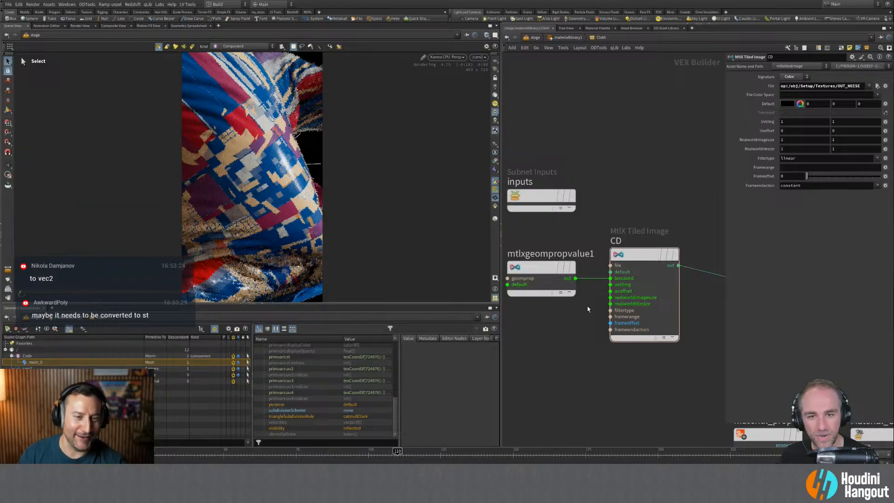
{"action": "left_click", "coordinate": [555, 270]}
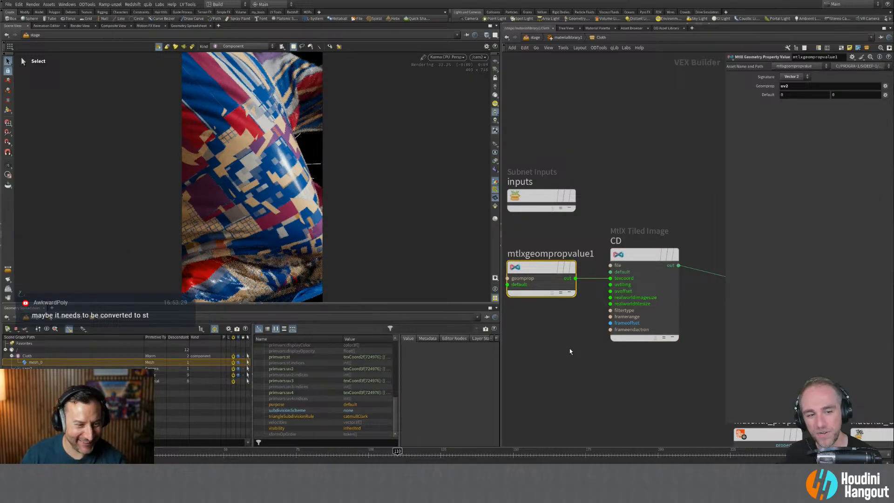
{"action": "middle_click_drag", "start_coordinate": [570, 351], "coordinate": [571, 352]}
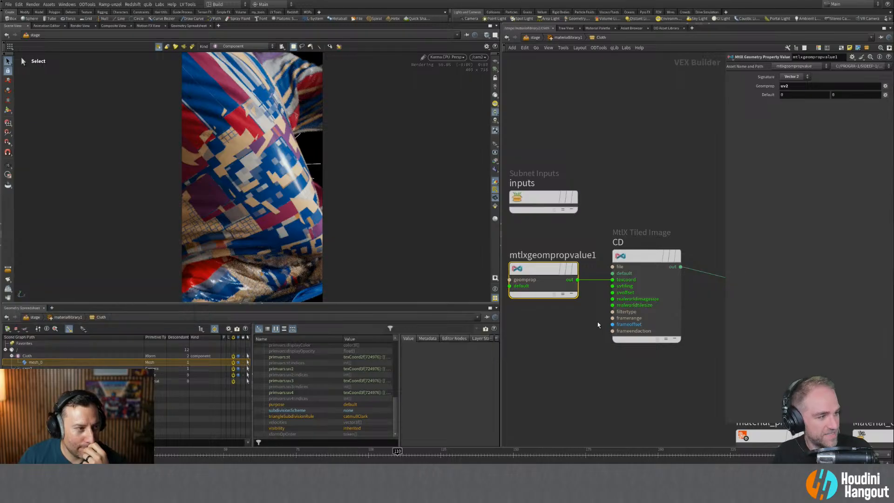
Set the CD tiled image's UV tiling to 1.5 horizontally and 2.3 vertically.
{"action": "scroll", "coordinate": [597, 322], "scroll_direction": "down", "scroll_amount": 2}
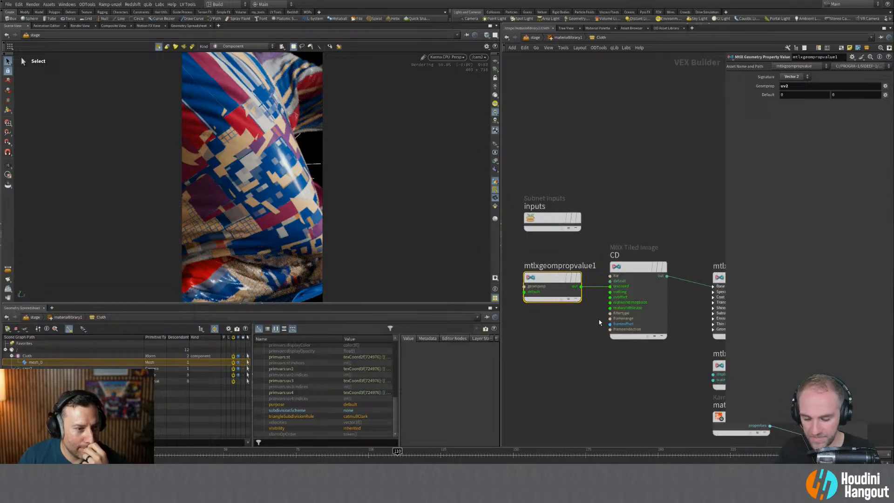
{"action": "left_click", "coordinate": [649, 284]}
{"action": "middle_click_drag", "start_coordinate": [683, 303], "coordinate": [648, 293]}
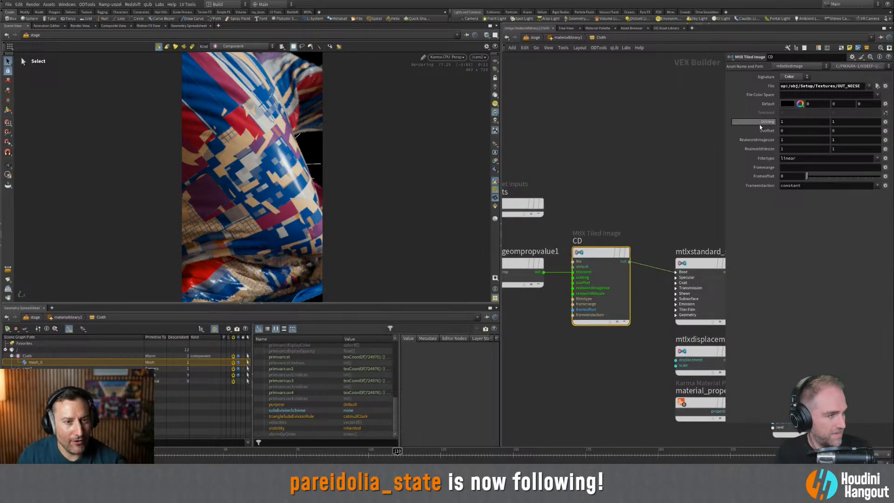
{"action": "mouse_move", "coordinate": [772, 124]}
{"action": "middle_mouse_down"}
{"action": "mouse_move", "coordinate": [819, 121]}
{"action": "mouse_move", "coordinate": [772, 122]}
{"action": "middle_mouse_up"}
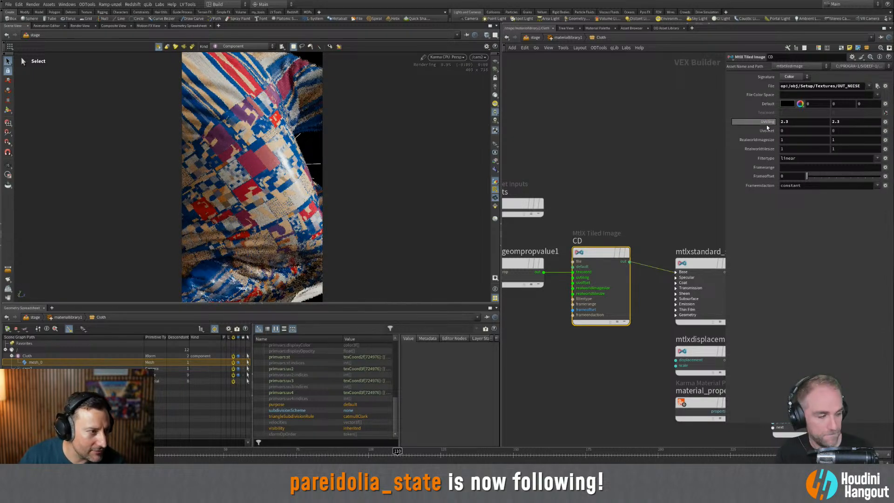
{"action": "left_click", "coordinate": [809, 121]}
{"action": "key", "text": "ctrl+a"}
{"action": "type", "text": "1.5"}
{"action": "key", "text": "Return"}
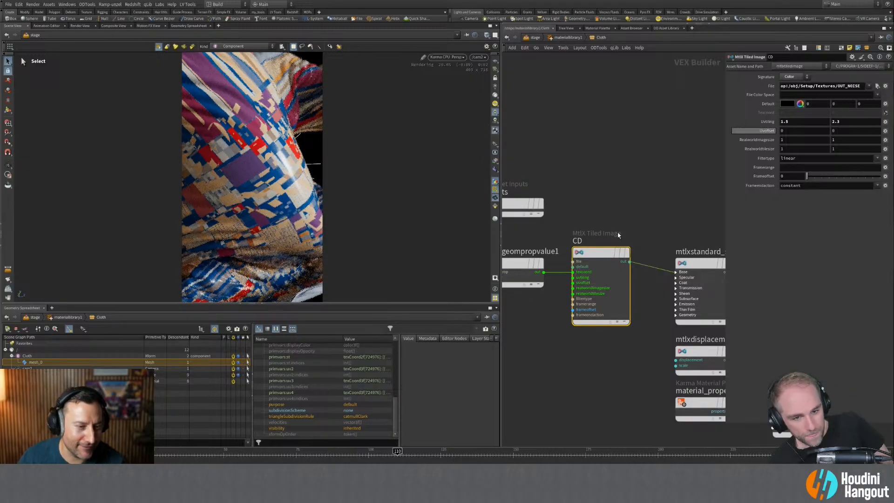
Duplicate the CD tiled image as Velvet and feed its texcoord from a separate copy of mtlxgeompropvalue1.
{"action": "scroll", "coordinate": [634, 157], "scroll_direction": "down", "scroll_amount": 2}
{"action": "scroll", "coordinate": [584, 315], "scroll_direction": "up", "scroll_amount": 3}
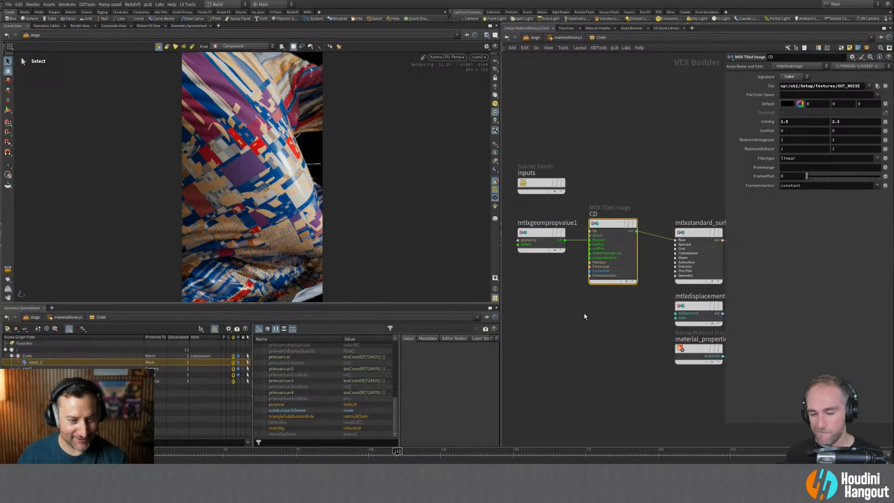
{"action": "left_click_drag", "start_coordinate": [603, 220], "coordinate": [574, 299], "text": "alt"}
{"action": "left_click", "coordinate": [586, 299]}
{"action": "type", "text": "Velvet"}
{"action": "key", "text": "Return"}
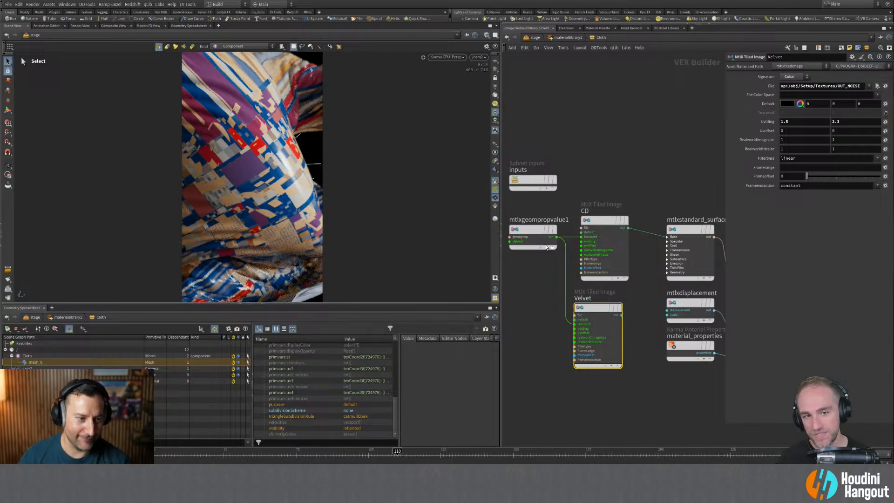
{"action": "left_click", "coordinate": [509, 323]}
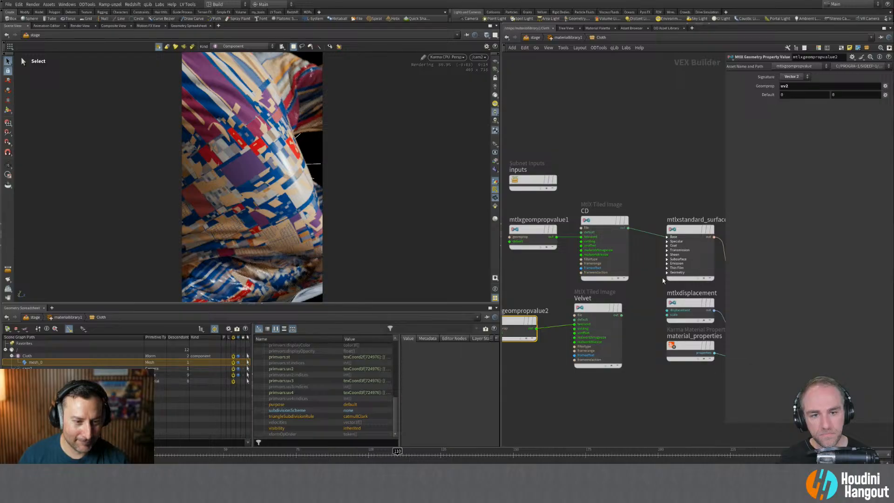
Expand the Geometry inputs of mtlxstandard_surface and move the displacement and material_properties nodes lower.
{"action": "scroll", "coordinate": [656, 289], "scroll_direction": "up", "scroll_amount": 2}
{"action": "middle_click_drag", "start_coordinate": [653, 290], "coordinate": [623, 279]}
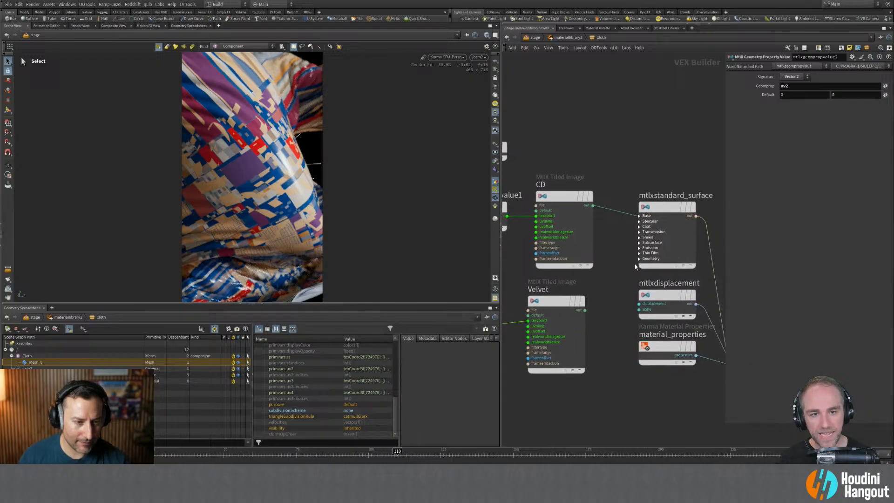
{"action": "left_click", "coordinate": [639, 259]}
{"action": "left_click_drag", "start_coordinate": [670, 330], "coordinate": [670, 362]}
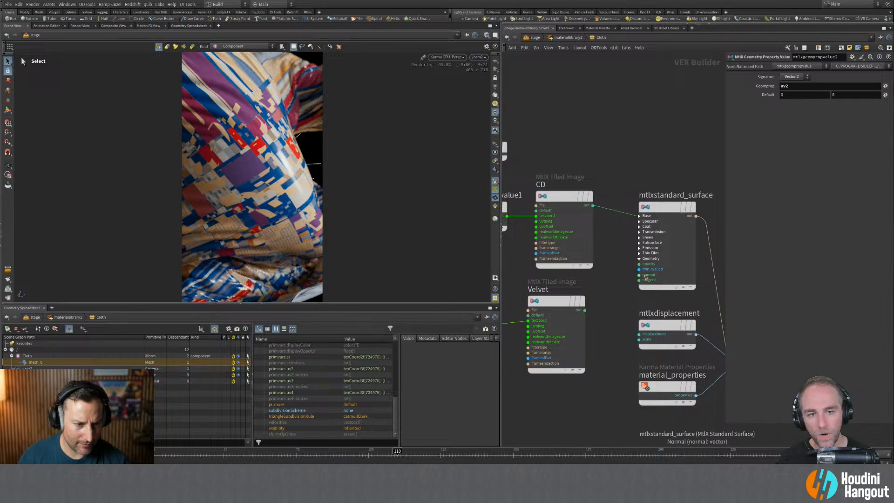
Move the Velvet image and its geometry property node farther from mtlxdisplacement to make room between them.
{"action": "scroll", "coordinate": [603, 298], "scroll_direction": "down", "scroll_amount": 2}
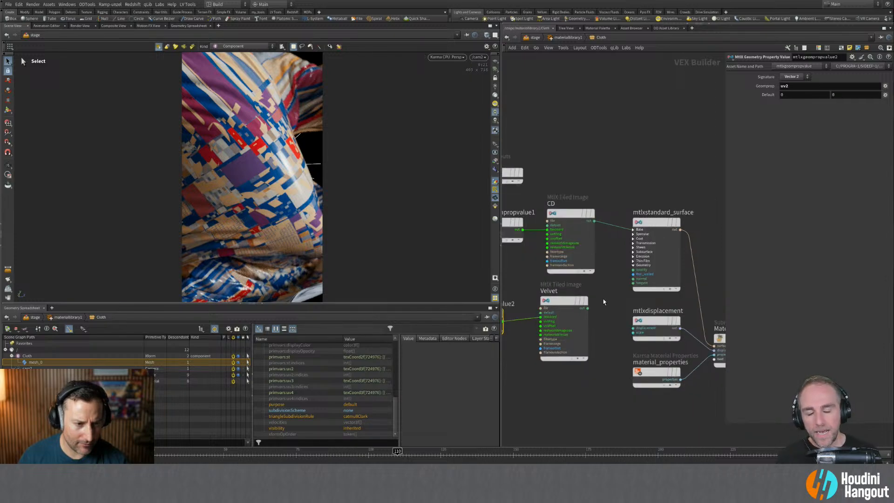
{"action": "middle_click_drag", "start_coordinate": [602, 298], "coordinate": [660, 295]}
{"action": "left_click_drag", "start_coordinate": [661, 289], "coordinate": [537, 331]}
{"action": "left_click_drag", "start_coordinate": [614, 296], "coordinate": [573, 296]}
{"action": "mouse_move", "coordinate": [643, 288]}
{"action": "middle_mouse_down"}
{"action": "mouse_move", "coordinate": [626, 296]}
{"action": "mouse_move", "coordinate": [628, 288]}
{"action": "middle_mouse_up"}
{"action": "scroll", "coordinate": [626, 296], "scroll_direction": "up", "scroll_amount": 1}
{"action": "left_click", "coordinate": [632, 290]}
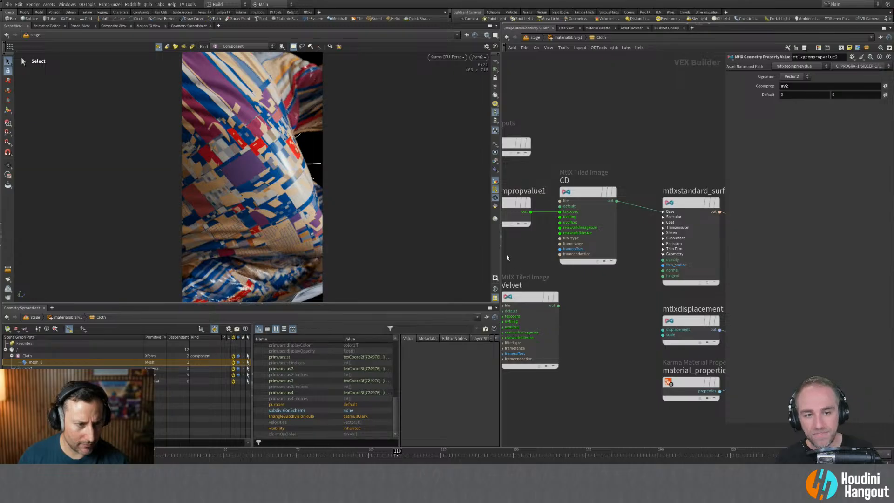
Widen the network editor pane and collapse the Geometry inputs of mtlxstandard_surface.
{"action": "left_click_drag", "start_coordinate": [501, 254], "coordinate": [455, 254]}
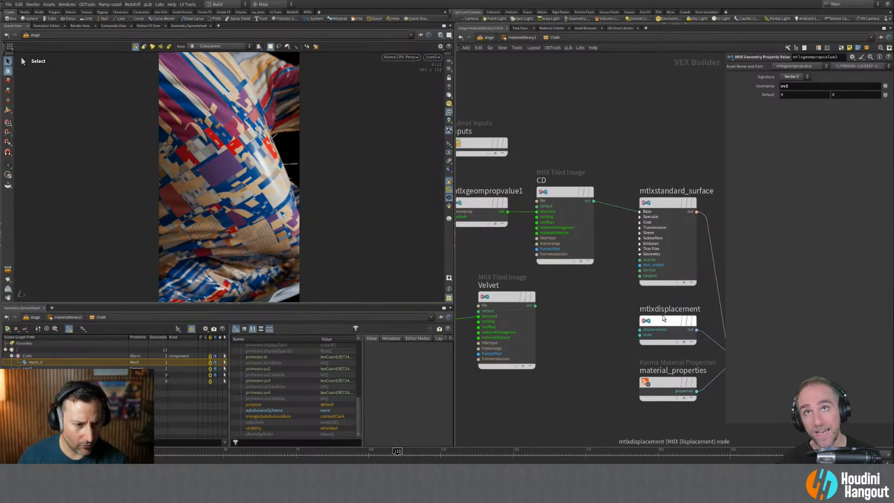
{"action": "left_click", "coordinate": [640, 254]}
{"action": "middle_click_drag", "start_coordinate": [604, 322], "coordinate": [600, 301]}
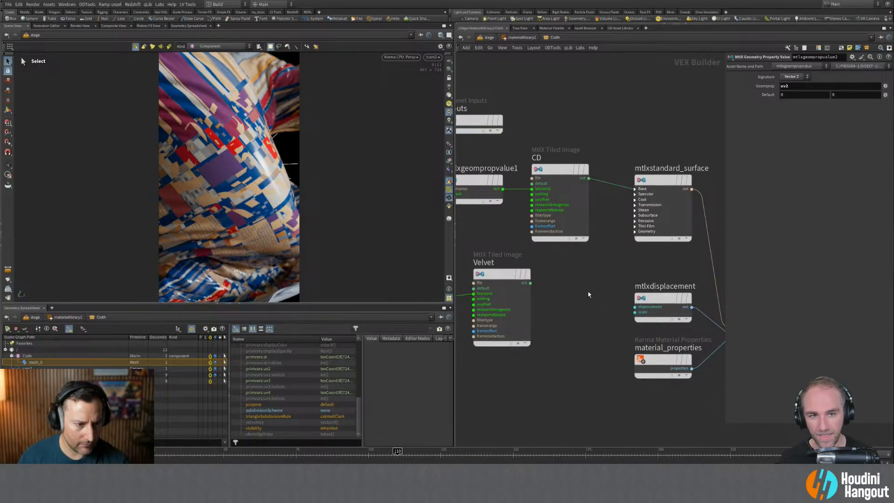
Add a MtlX Height to Normal node beside Velvet and wire Velvet's output into its in input.
{"action": "key", "text": "Tab"}
{"action": "type", "text": "h"}
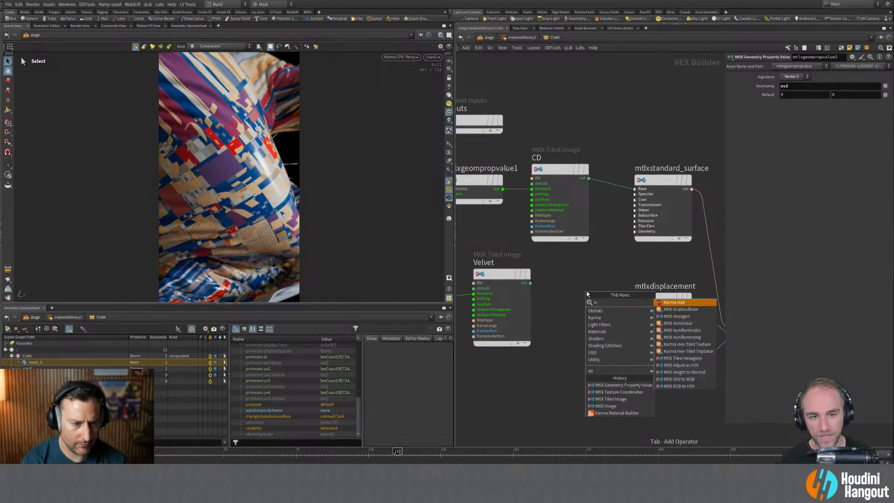
{"action": "type", "text": "eig"}
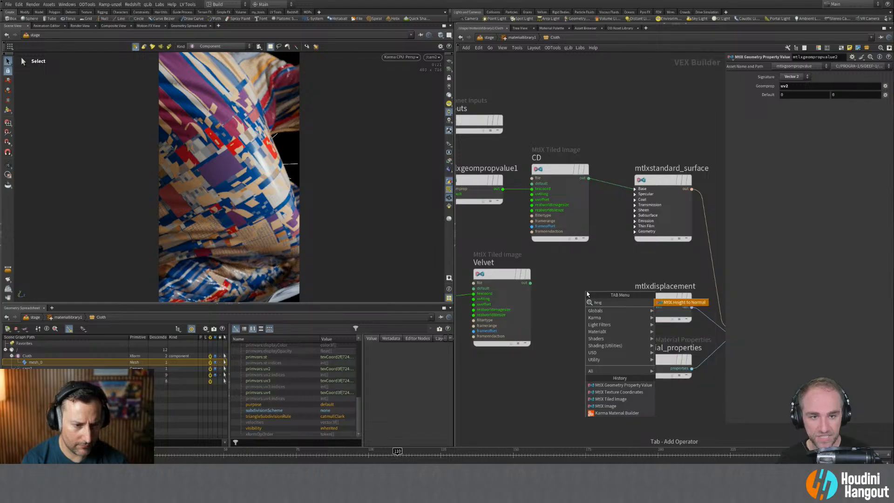
{"action": "key", "text": "Return"}
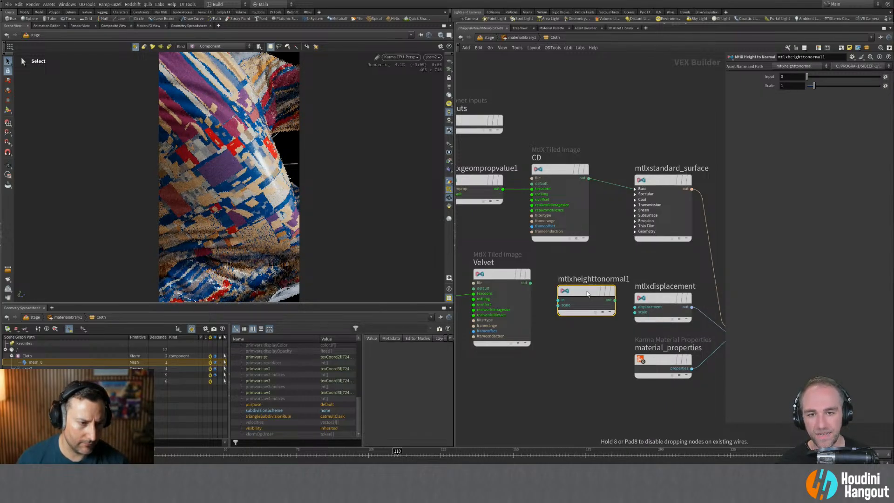
{"action": "left_click_drag", "start_coordinate": [530, 283], "coordinate": [559, 300]}
Change the Velvet image's file path to op:/obj/Setup/Textures/OUT_VELVET/.
{"action": "left_click", "coordinate": [504, 274]}
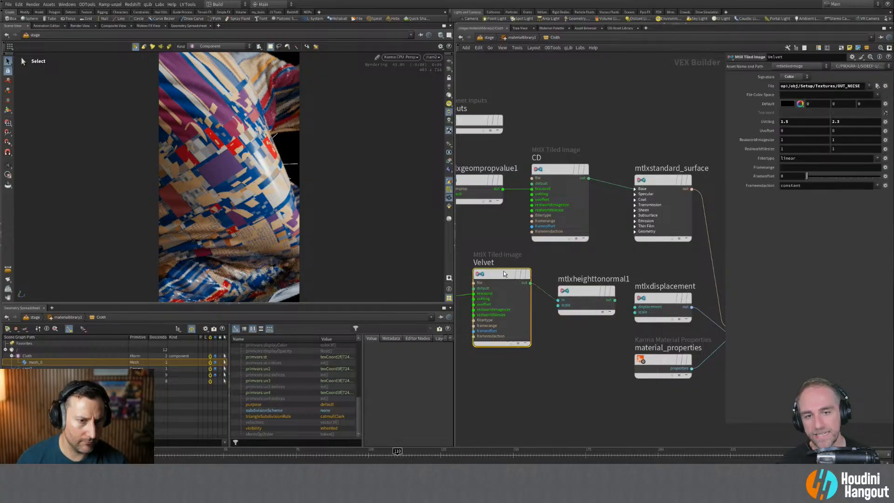
{"action": "left_click_drag", "start_coordinate": [848, 87], "coordinate": [867, 89]}
{"action": "key", "text": "BackSpace"}
{"action": "type", "text": "VE"}
{"action": "left_click", "coordinate": [870, 97]}
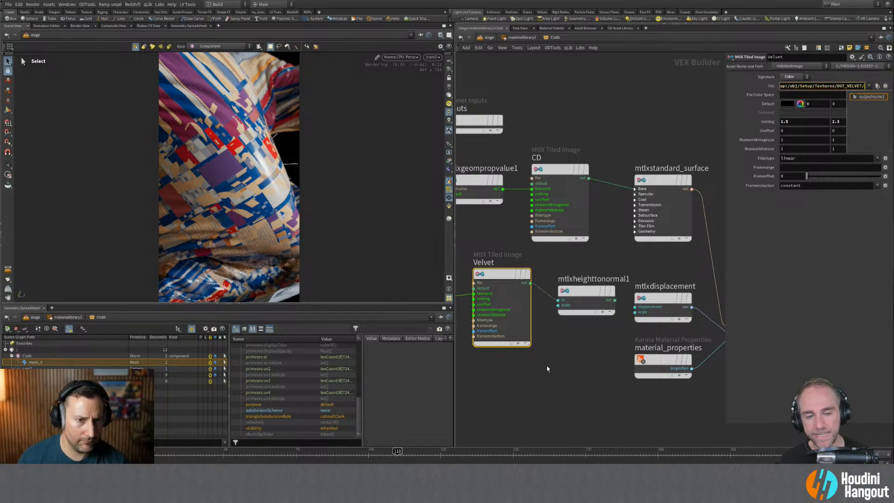
Check the mtlxheighttonormal1 parameters and set the Velvet image's Signature to Float.
{"action": "left_click", "coordinate": [588, 292]}
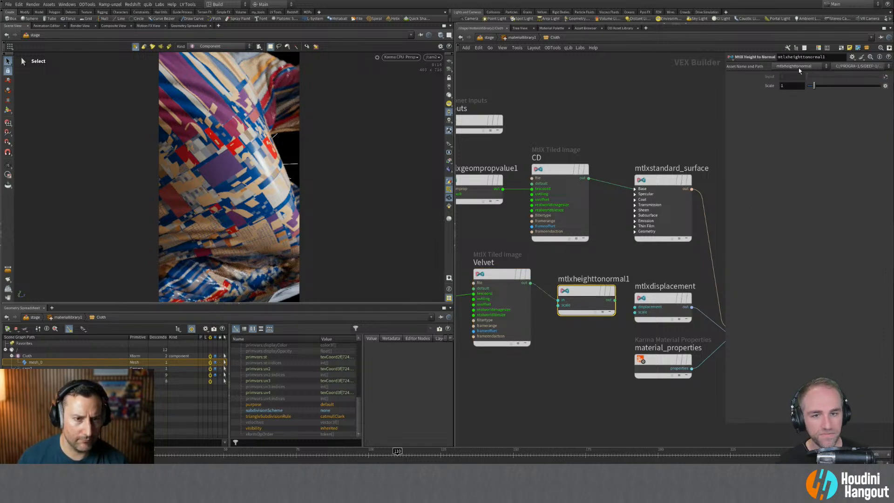
{"action": "mouse_move", "coordinate": [583, 295]}
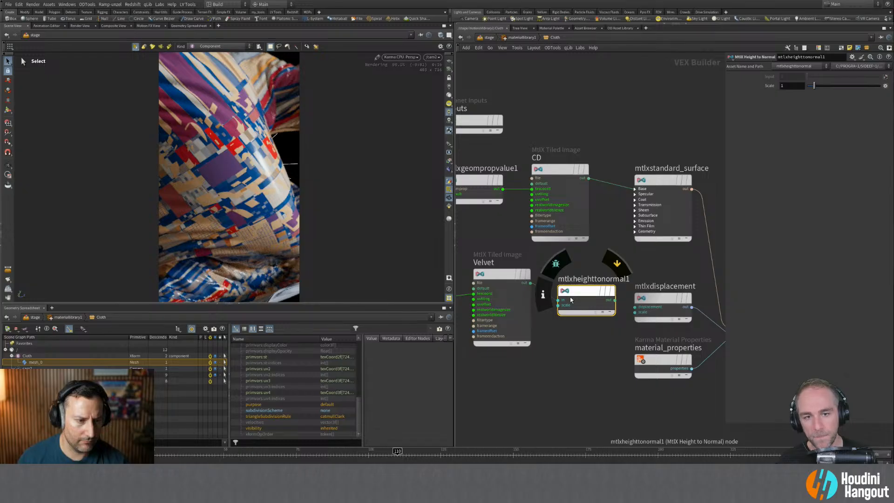
{"action": "left_click", "coordinate": [505, 284]}
{"action": "left_click", "coordinate": [799, 79]}
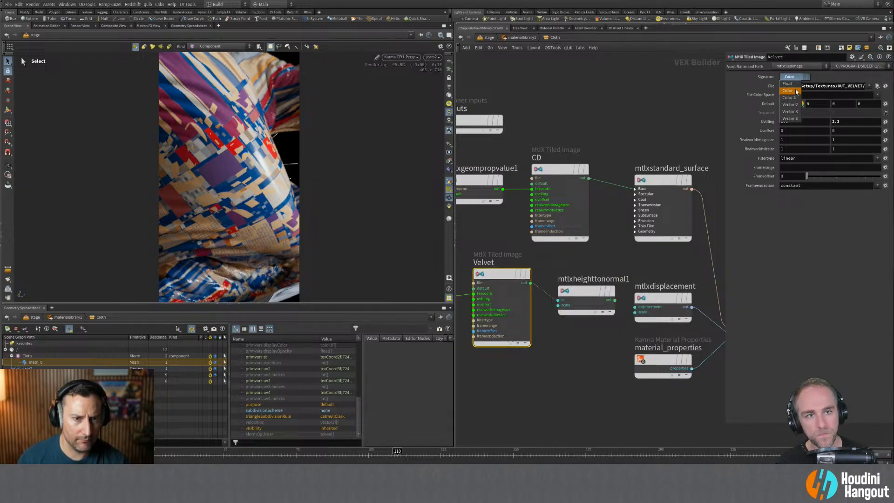
{"action": "left_click", "coordinate": [791, 85]}
Wire mtlxheighttonormal1's output into the normal input of mtlxstandard_surface's Geometry group.
{"action": "mouse_move", "coordinate": [675, 274]}
{"action": "middle_mouse_down"}
{"action": "mouse_move", "coordinate": [579, 269]}
{"action": "mouse_move", "coordinate": [661, 248]}
{"action": "middle_mouse_up"}
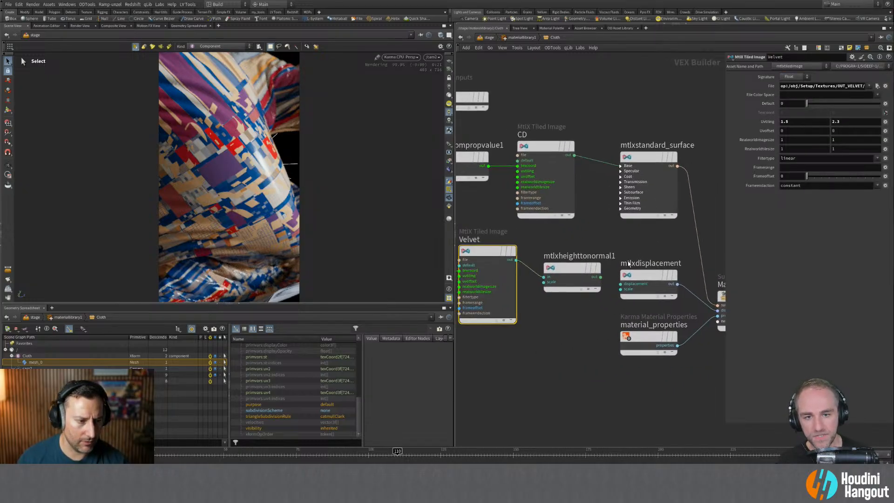
{"action": "left_click", "coordinate": [572, 264]}
{"action": "left_click", "coordinate": [589, 268]}
{"action": "left_click", "coordinate": [626, 208]}
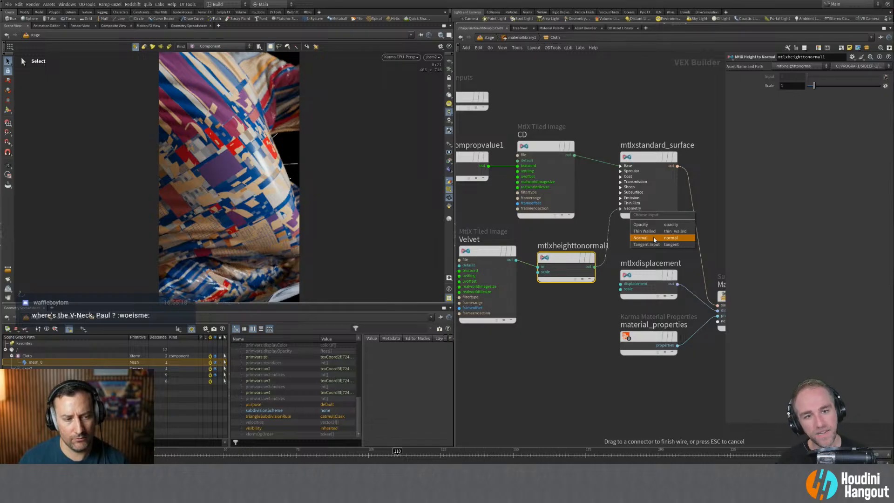
{"action": "key", "text": "Escape"}
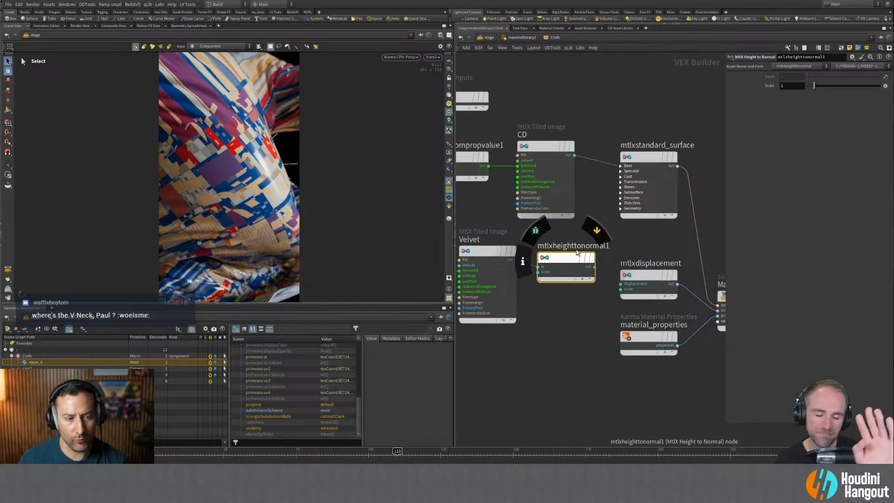
{"action": "left_click_drag", "start_coordinate": [594, 266], "coordinate": [624, 217]}
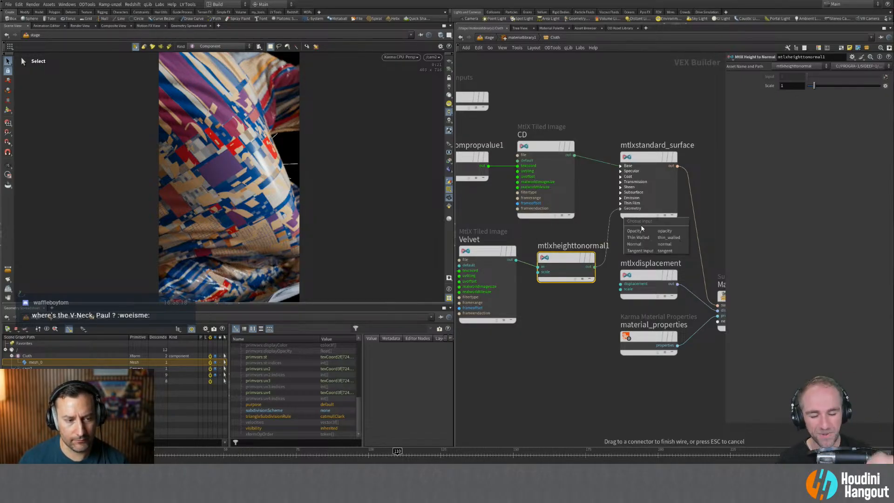
{"action": "left_click", "coordinate": [645, 246]}
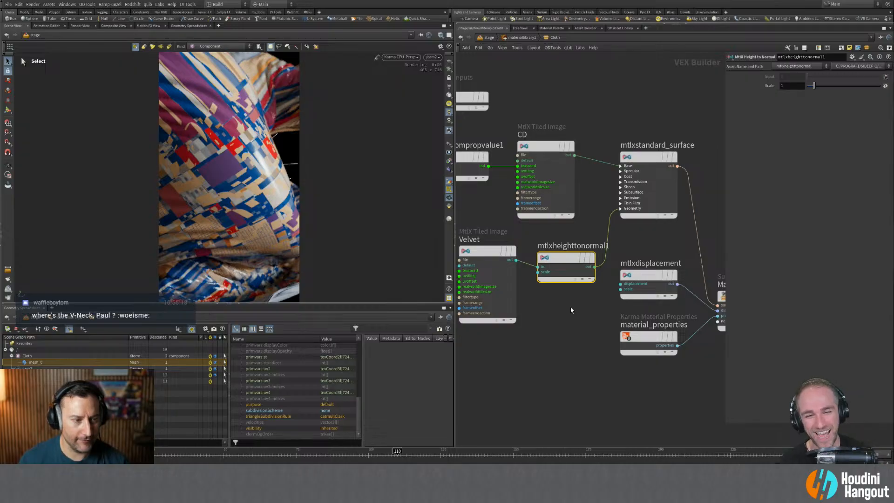
Try a Scale of 0.1 and a Scale of 0.025 on mtlxheighttonormal1.
{"action": "scroll", "coordinate": [605, 302], "scroll_direction": "down", "scroll_amount": 2}
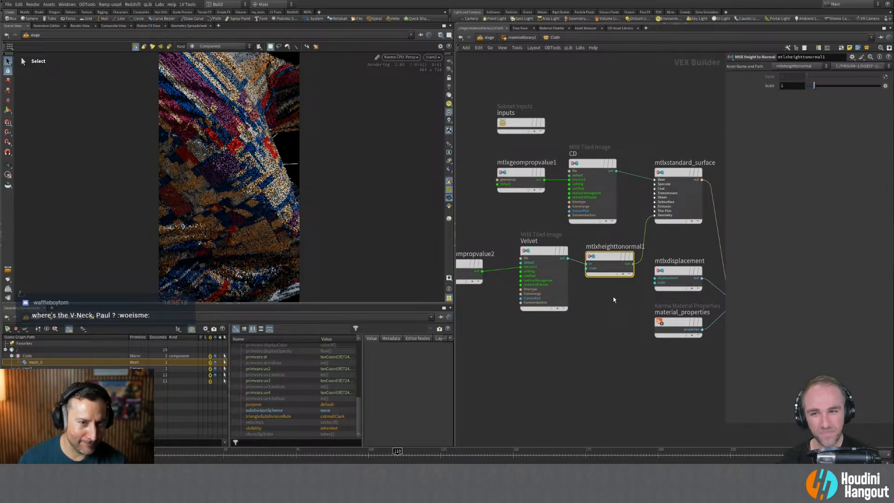
{"action": "left_click", "coordinate": [544, 274]}
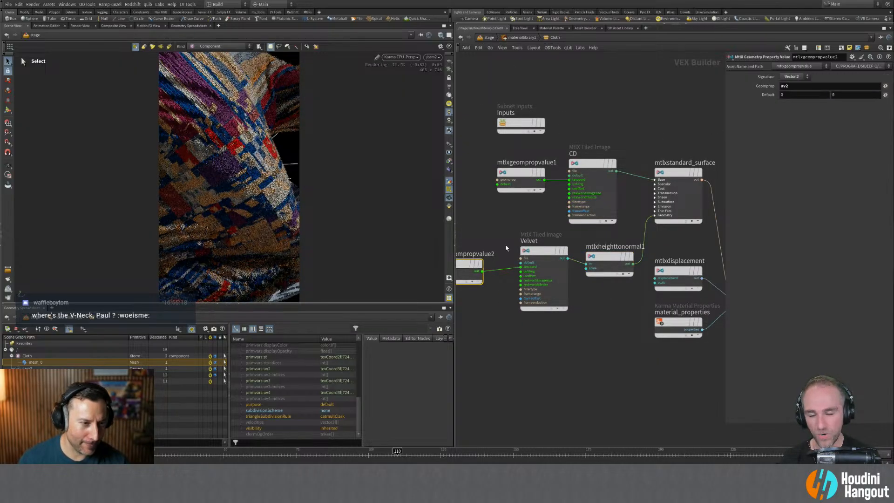
{"action": "left_click", "coordinate": [618, 261]}
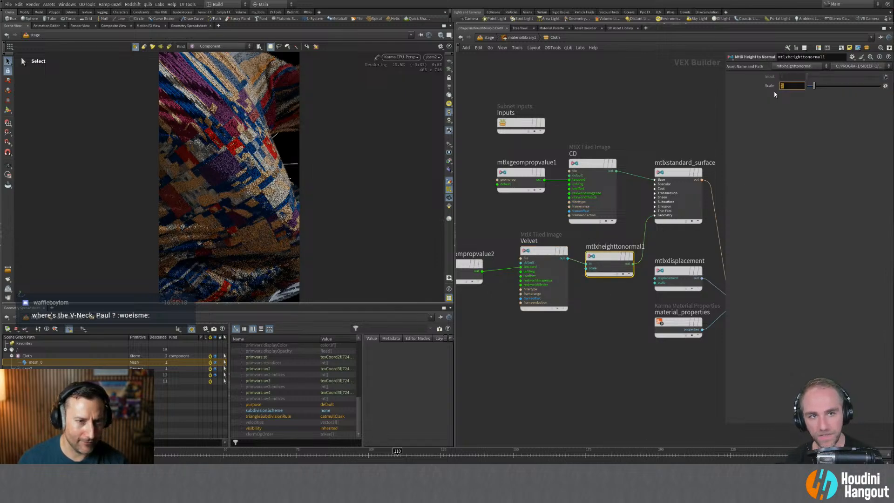
{"action": "type", "text": "0.1"}
{"action": "key", "text": "Return"}
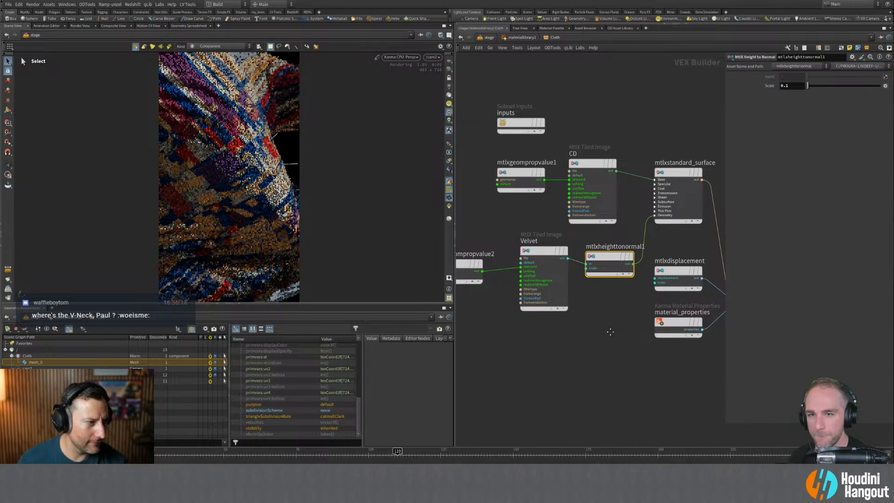
{"action": "middle_click_drag", "start_coordinate": [597, 322], "coordinate": [611, 327]}
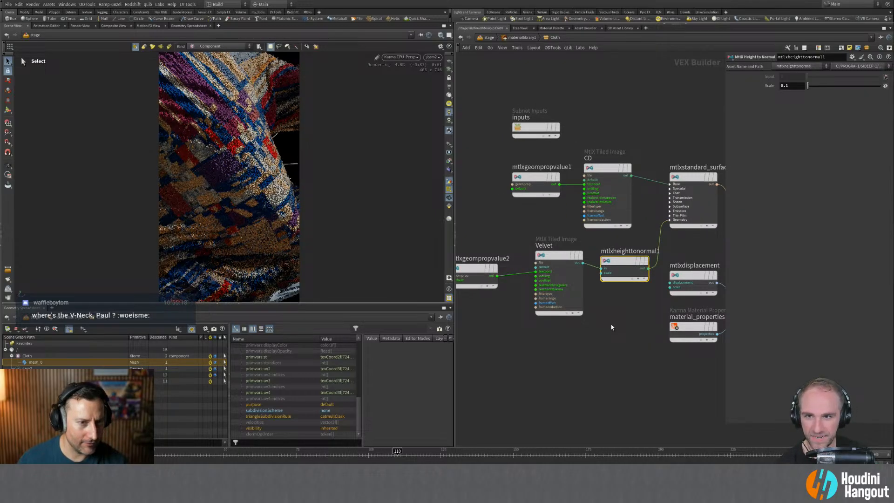
{"action": "double_click", "coordinate": [786, 86]}
{"action": "type", "text": "0.025"}
{"action": "key", "text": "Return"}
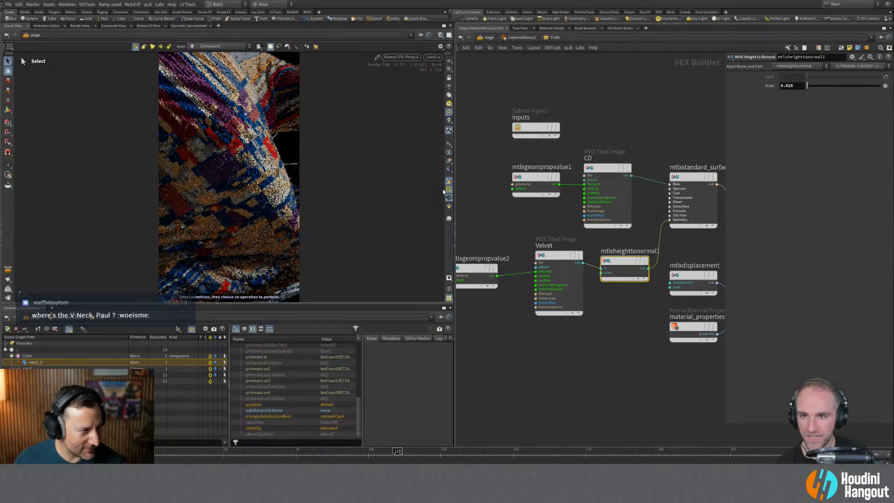
Set the Velvet tiled image's UV tiling to 15 by 15.
{"action": "left_click", "coordinate": [574, 312]}
{"action": "left_click_drag", "start_coordinate": [794, 121], "coordinate": [725, 136]}
{"action": "type", "text": "15"}
{"action": "key", "text": "Tab"}
{"action": "type", "text": "15"}
{"action": "key", "text": "Return"}
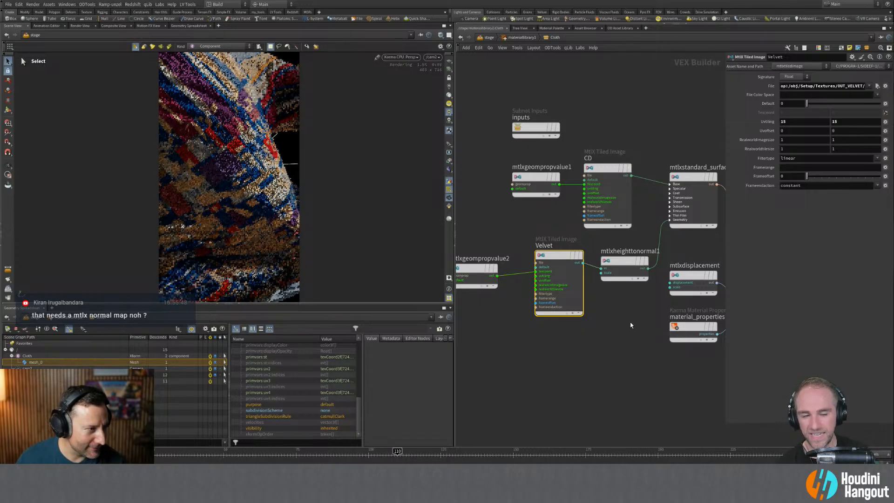
Try a Scale of 0.001 on mtlxheighttonormal1.
{"action": "middle_click_drag", "start_coordinate": [630, 325], "coordinate": [591, 326]}
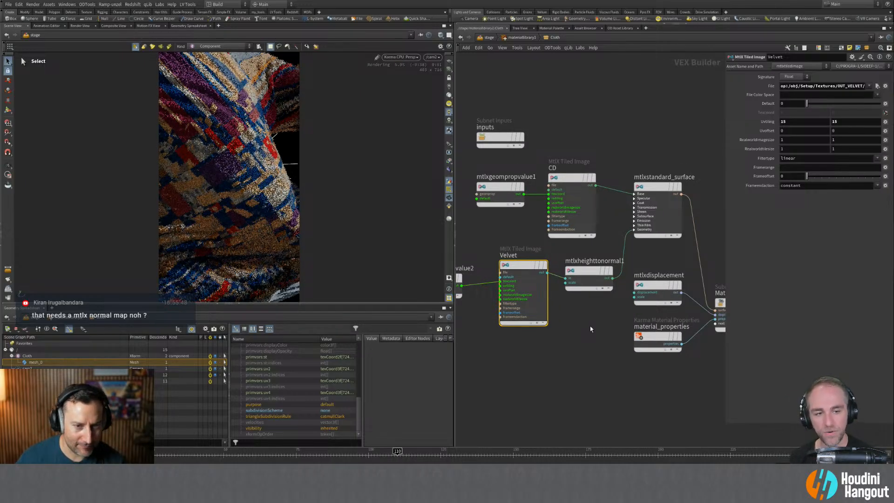
{"action": "left_click", "coordinate": [588, 275]}
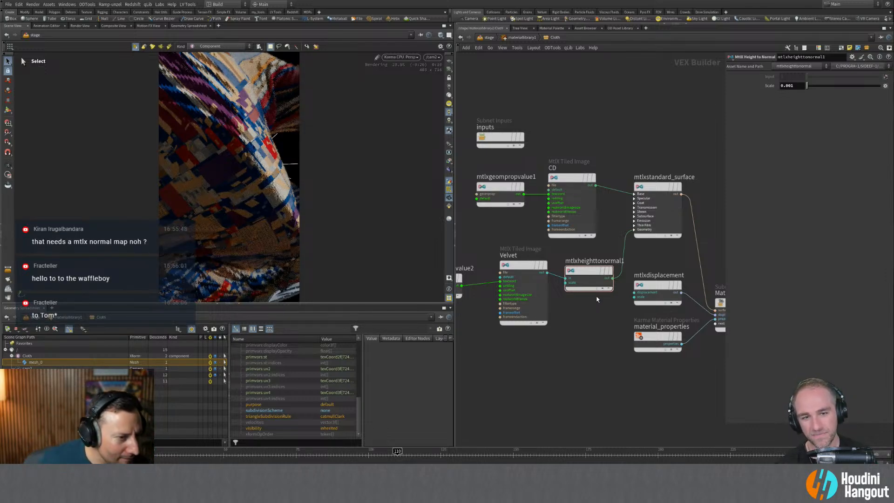
Shift the Velvet node chain left and insert a MtlX Normalmap node on the wire between mtlxheighttonormal1 and mtlxstandard_surface.
{"action": "middle_click_drag", "start_coordinate": [593, 337], "coordinate": [636, 334]}
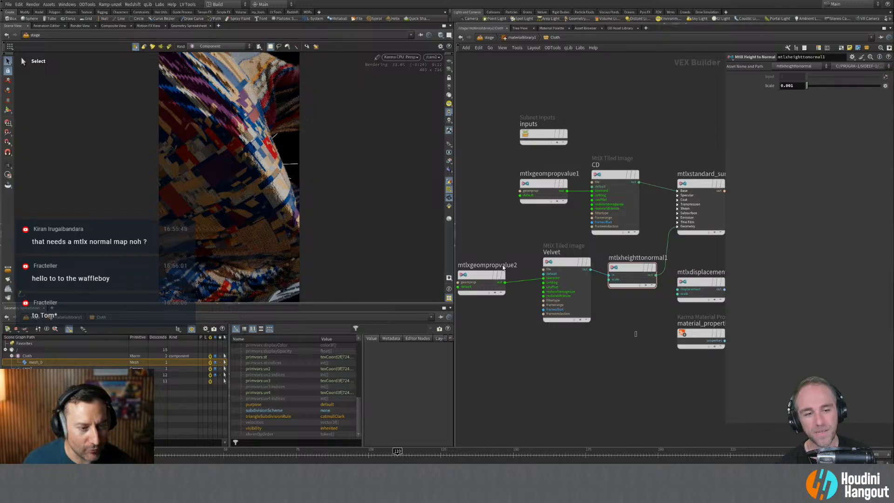
{"action": "left_click_drag", "start_coordinate": [636, 336], "coordinate": [498, 262]}
{"action": "left_click_drag", "start_coordinate": [625, 266], "coordinate": [575, 270]}
{"action": "left_click", "coordinate": [631, 280]}
{"action": "key", "text": "Tab"}
{"action": "type", "text": "no"}
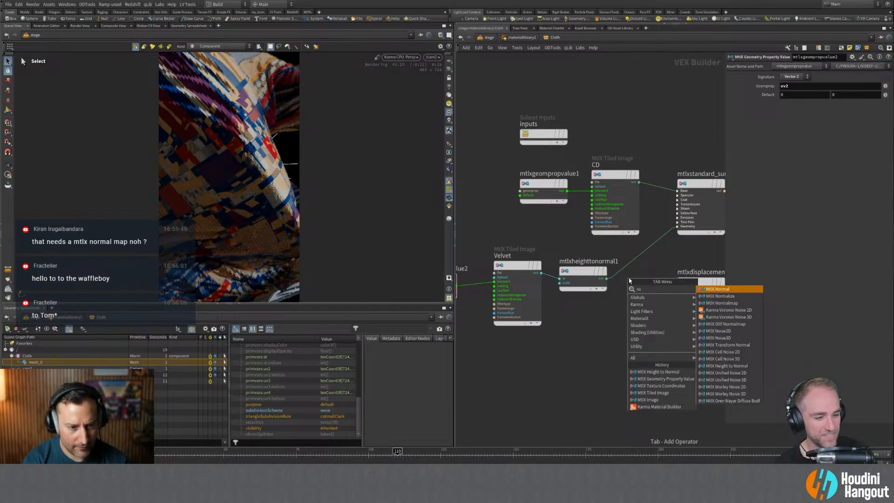
{"action": "key", "text": "Down"}
{"action": "key", "text": "Down"}
{"action": "key", "text": "Return"}
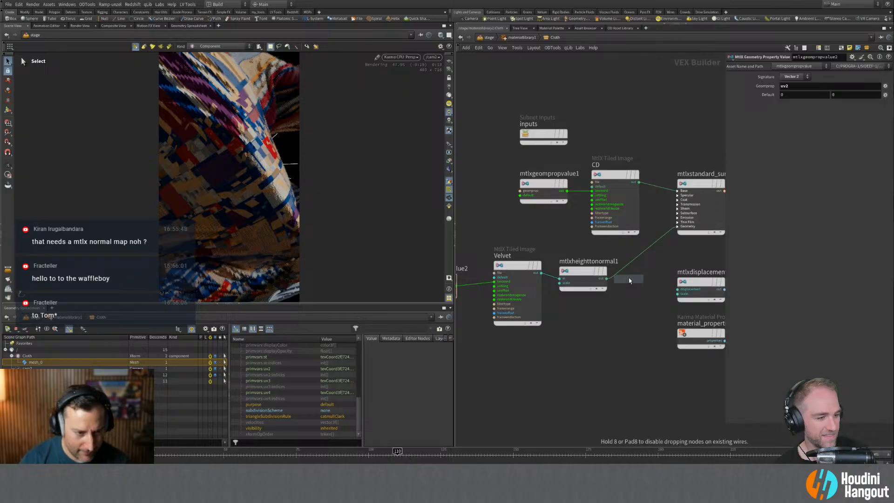
{"action": "left_click", "coordinate": [639, 294]}
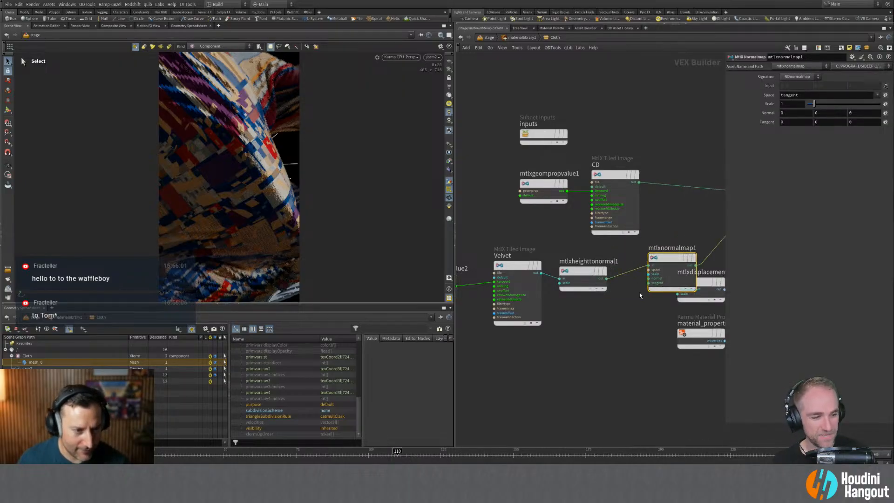
Move mtlxdisplacement and material_properties down out of the way and align mtlxnormalmap1 beside mtlxheighttonormal1.
{"action": "middle_click_drag", "start_coordinate": [552, 325], "coordinate": [477, 331]}
{"action": "scroll", "coordinate": [477, 330], "scroll_direction": "down", "scroll_amount": 2}
{"action": "left_click_drag", "start_coordinate": [631, 372], "coordinate": [615, 348]}
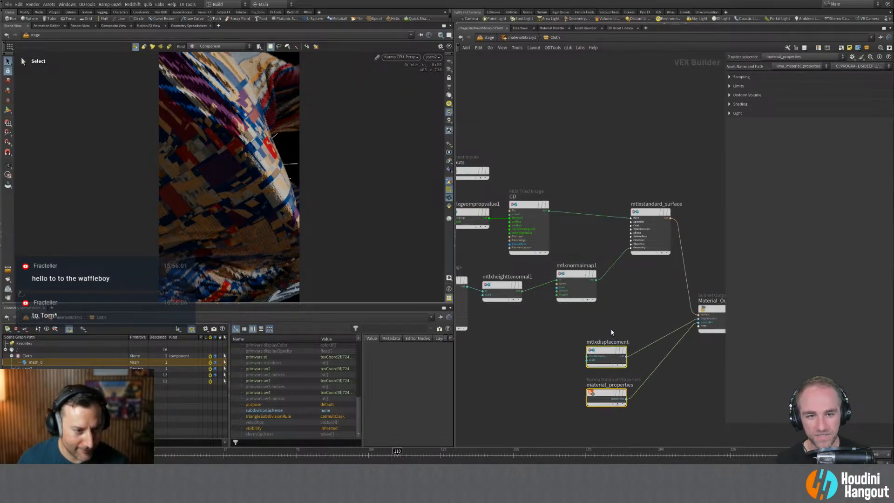
{"action": "left_click_drag", "start_coordinate": [581, 278], "coordinate": [614, 308]}
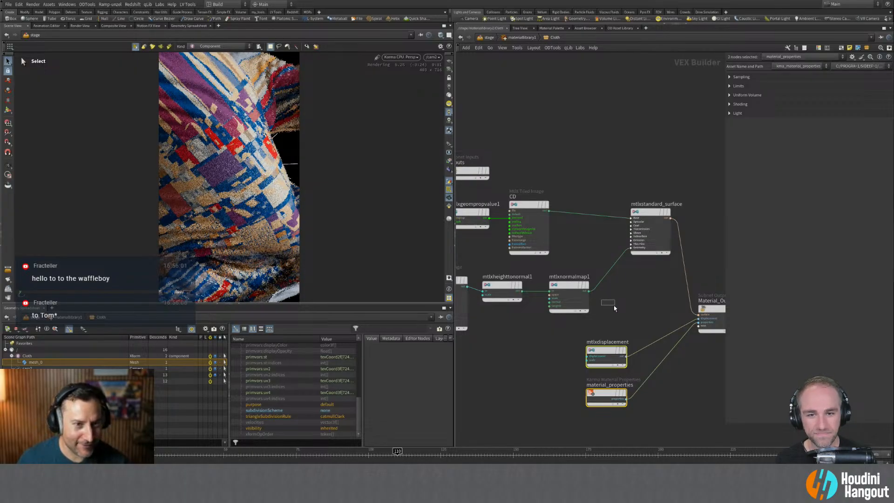
Set the Scale of mtlxheighttonormal1 to 0.01.
{"action": "middle_click_drag", "start_coordinate": [615, 308], "coordinate": [646, 304]}
{"action": "left_click", "coordinate": [534, 283]}
{"action": "left_click_drag", "start_coordinate": [799, 85], "coordinate": [780, 112]}
{"action": "middle_click_drag", "start_coordinate": [690, 299], "coordinate": [680, 282]}
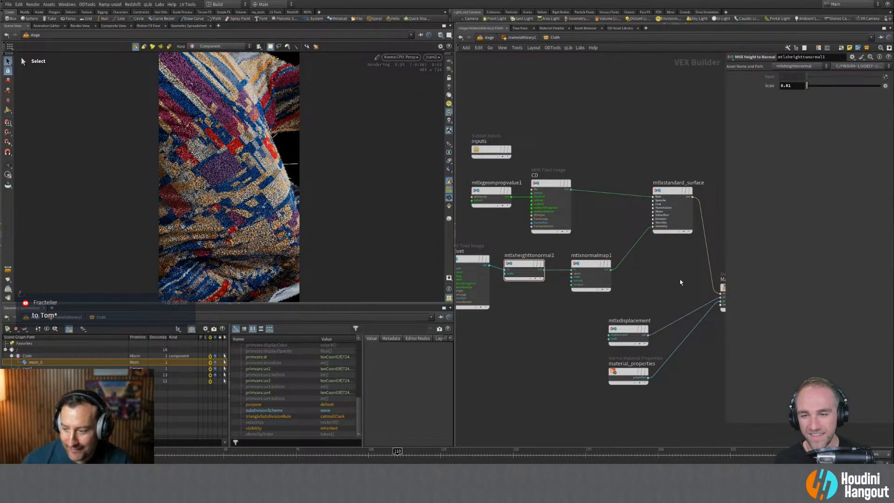
Move the inputs, mtlxgeompropvalue1 and CD nodes up to leave more space above the Velvet chain.
{"action": "middle_click_drag", "start_coordinate": [530, 305], "coordinate": [546, 310]}
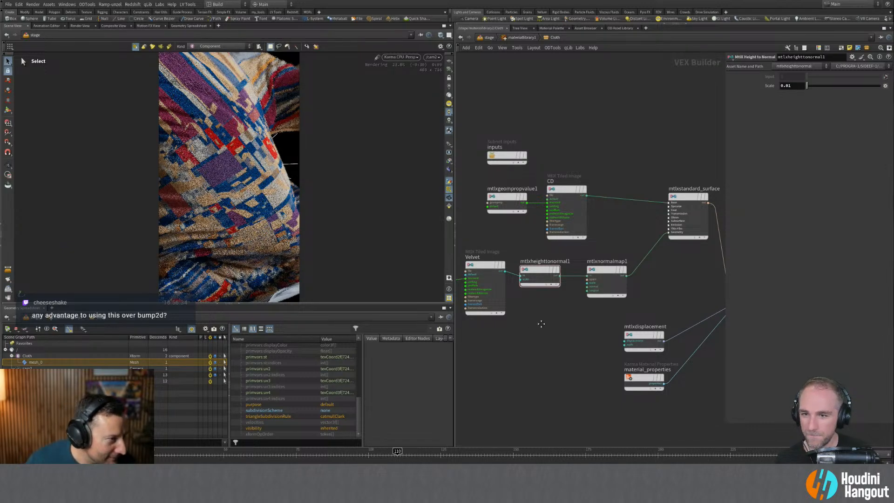
{"action": "middle_click_drag", "start_coordinate": [541, 323], "coordinate": [580, 324]}
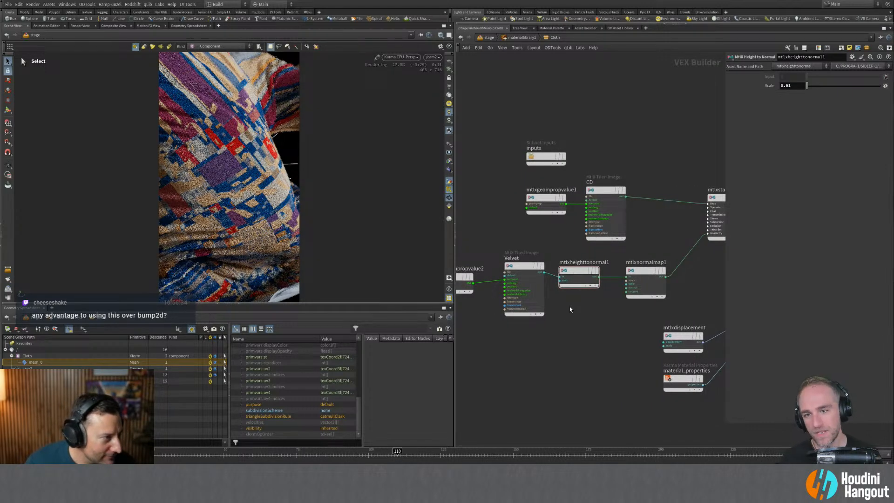
{"action": "middle_click_drag", "start_coordinate": [569, 307], "coordinate": [585, 335]}
{"action": "left_click_drag", "start_coordinate": [493, 139], "coordinate": [596, 268]}
{"action": "left_click_drag", "start_coordinate": [571, 216], "coordinate": [576, 160]}
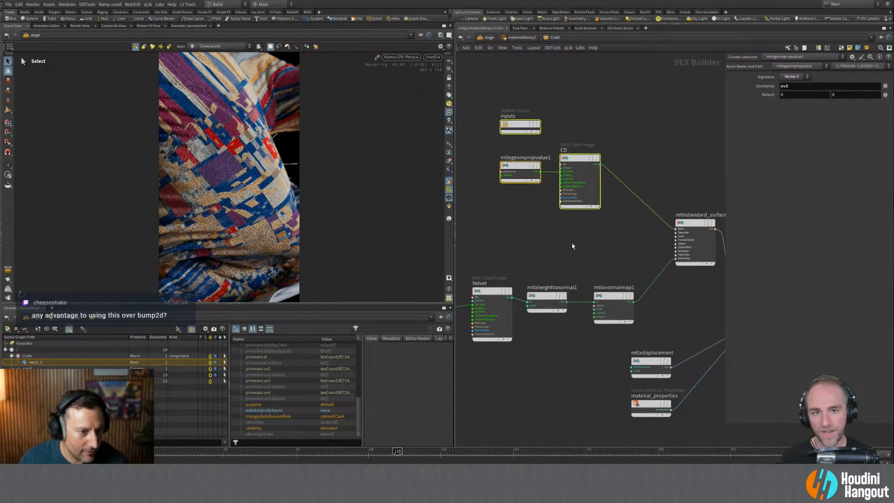
Tidy the network by shifting mtlxgeompropvalue1 and CD left above the Velvet chain and moving mtlxnormalmap1 and mtlxstandard_surface slightly right.
{"action": "middle_click_drag", "start_coordinate": [573, 246], "coordinate": [590, 225]}
{"action": "left_click", "coordinate": [590, 227]}
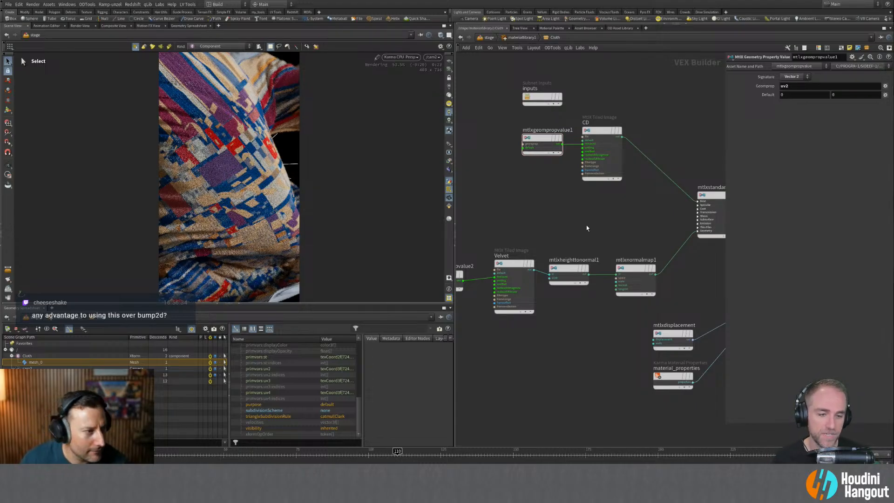
{"action": "middle_click_drag", "start_coordinate": [570, 195], "coordinate": [578, 198]}
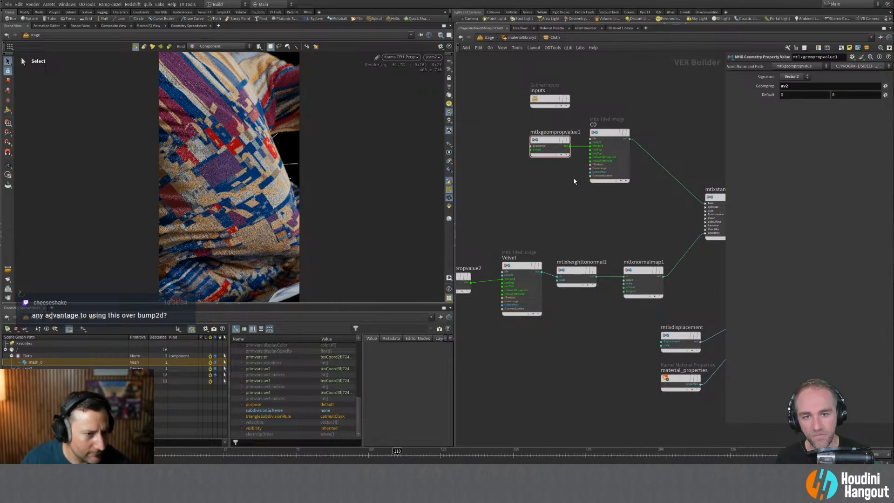
{"action": "left_click_drag", "start_coordinate": [514, 121], "coordinate": [573, 130]}
{"action": "left_click", "coordinate": [619, 203]}
{"action": "middle_click_drag", "start_coordinate": [723, 163], "coordinate": [660, 162]}
{"action": "left_click_drag", "start_coordinate": [694, 146], "coordinate": [606, 273]}
{"action": "middle_click_drag", "start_coordinate": [518, 122], "coordinate": [563, 122]}
{"action": "left_click", "coordinate": [559, 131]}
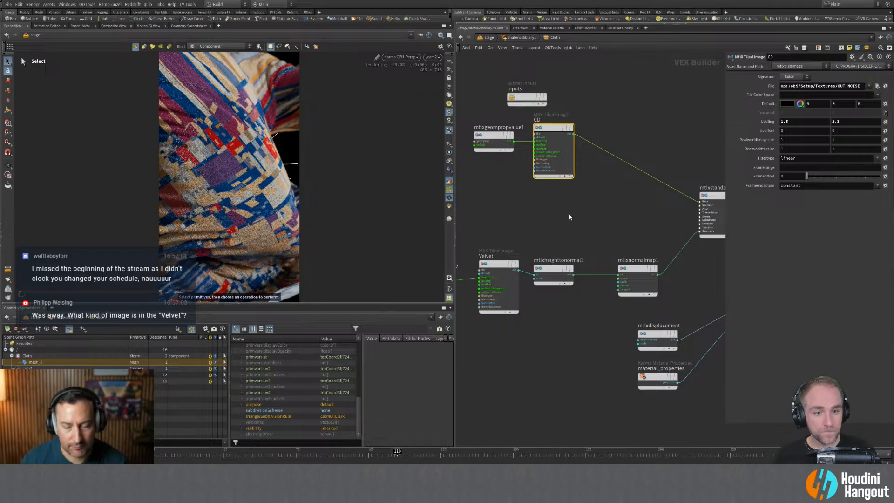
Reposition the CD tiled image node and its geometry property value node further from the standard surface node.
{"action": "left_click", "coordinate": [607, 225]}
{"action": "middle_click_drag", "start_coordinate": [566, 223], "coordinate": [648, 220]}
{"action": "left_click_drag", "start_coordinate": [659, 213], "coordinate": [535, 132]}
{"action": "left_click_drag", "start_coordinate": [634, 125], "coordinate": [575, 125]}
{"action": "middle_click_drag", "start_coordinate": [575, 125], "coordinate": [525, 145]}
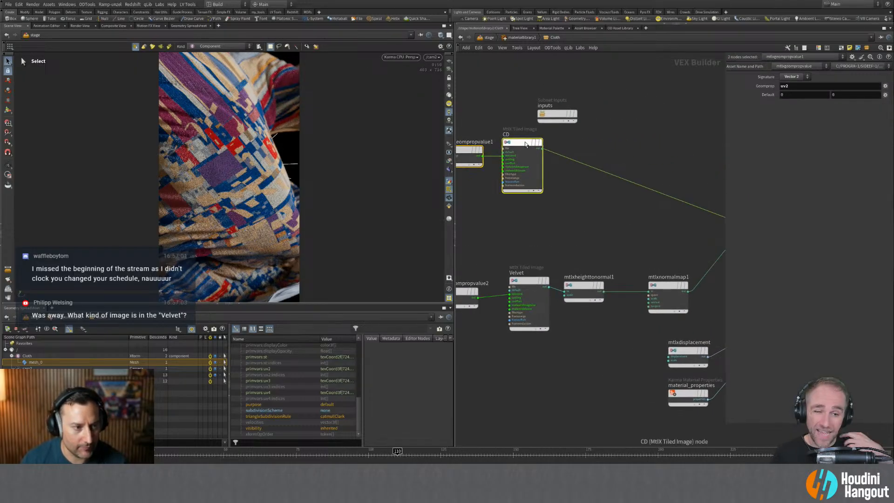
{"action": "left_click_drag", "start_coordinate": [525, 145], "coordinate": [555, 144]}
{"action": "left_click", "coordinate": [620, 211]}
{"action": "scroll", "coordinate": [620, 213], "scroll_direction": "down", "scroll_amount": 2}
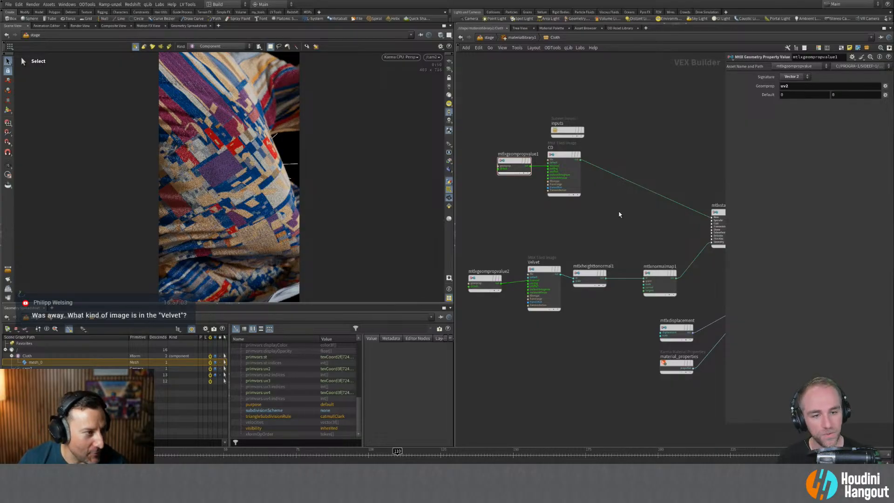
{"action": "middle_click_drag", "start_coordinate": [615, 211], "coordinate": [592, 221]}
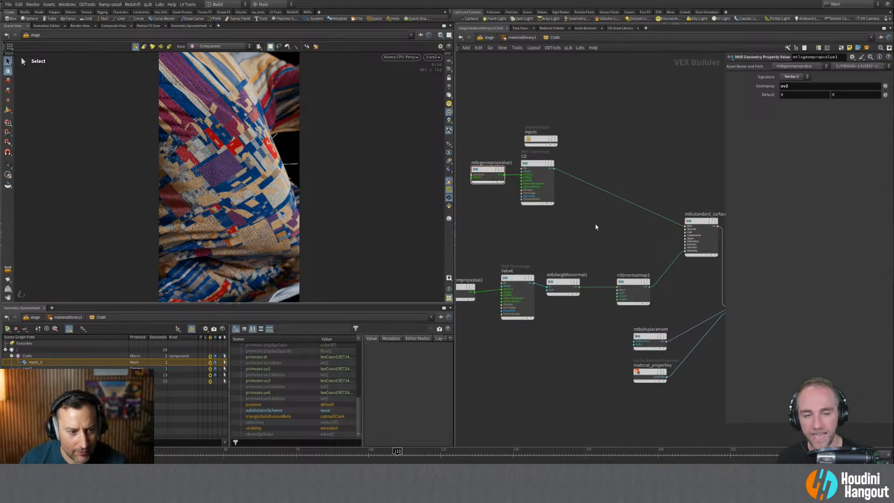
Add an MtlX Multiply node in the empty space between the CD and Velvet branches.
{"action": "key", "text": "Tab"}
{"action": "type", "text": "add"}
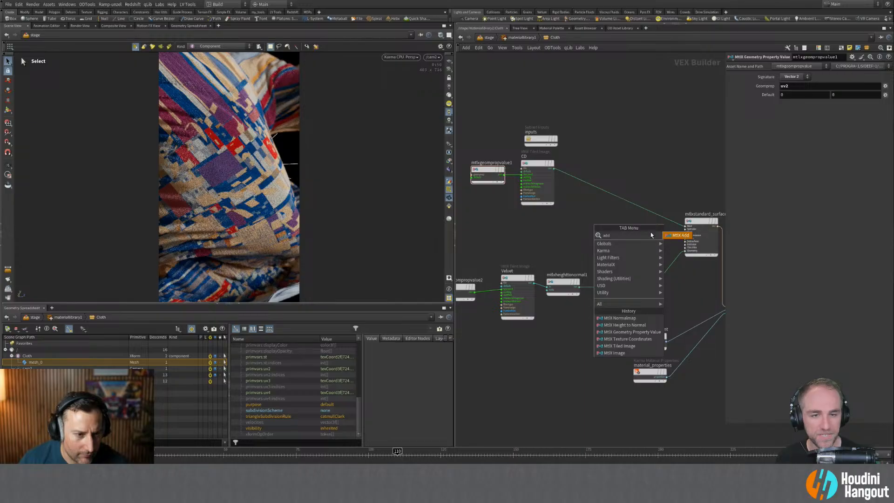
{"action": "key", "text": "Escape"}
{"action": "key", "text": "Tab"}
{"action": "type", "text": "mul"}
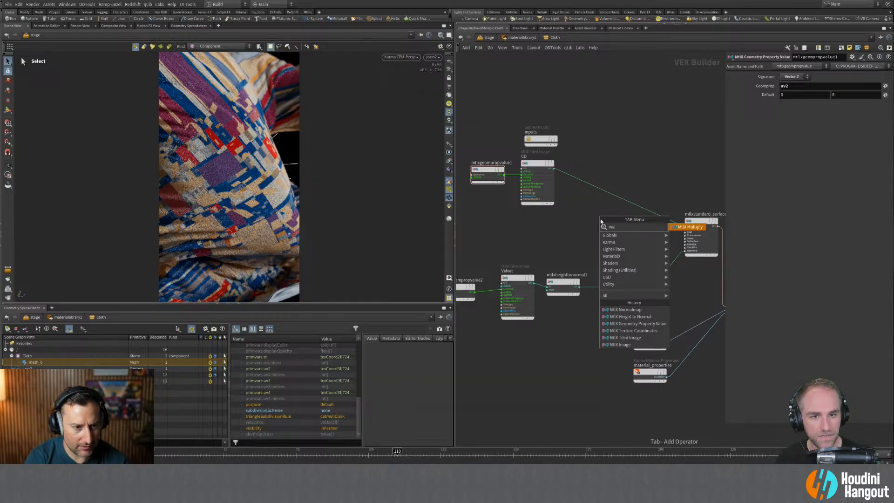
{"action": "key", "text": "Return"}
Add a Karma Ramp Parameter node beside the Multiply node and feed it from the CD image output.
{"action": "key", "text": "Tab"}
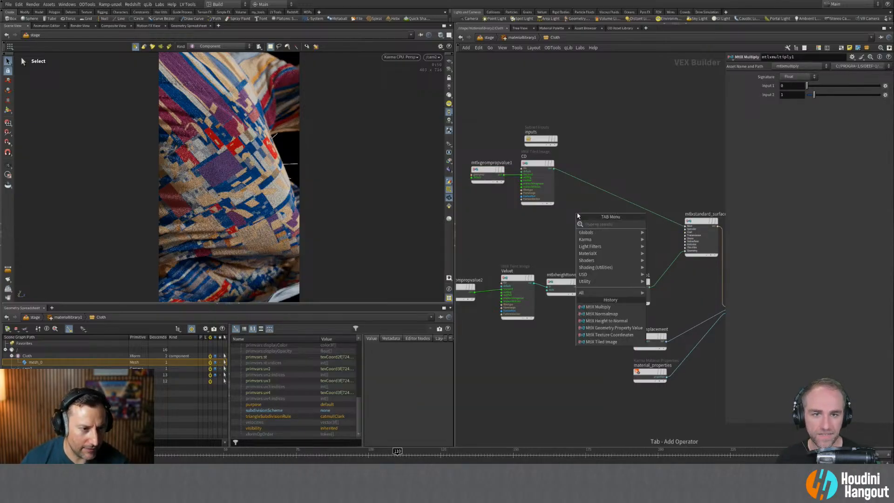
{"action": "type", "text": "ra"}
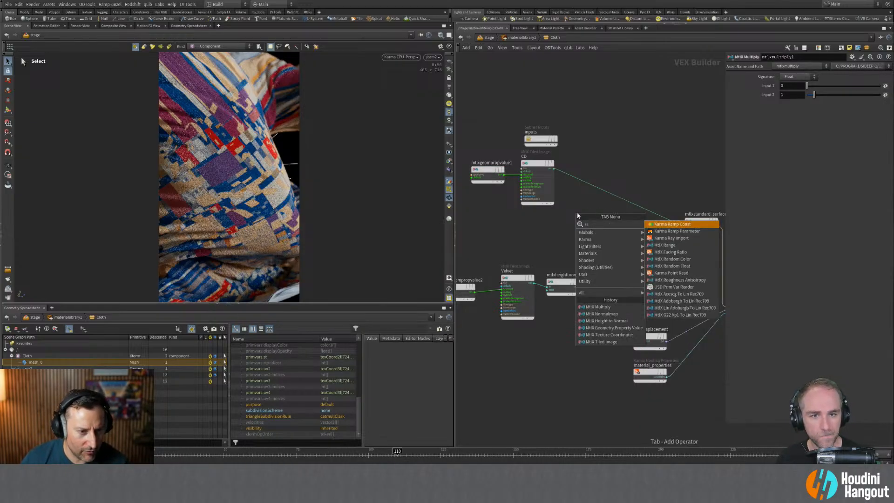
{"action": "left_click", "coordinate": [668, 227]}
{"action": "left_click", "coordinate": [567, 251]}
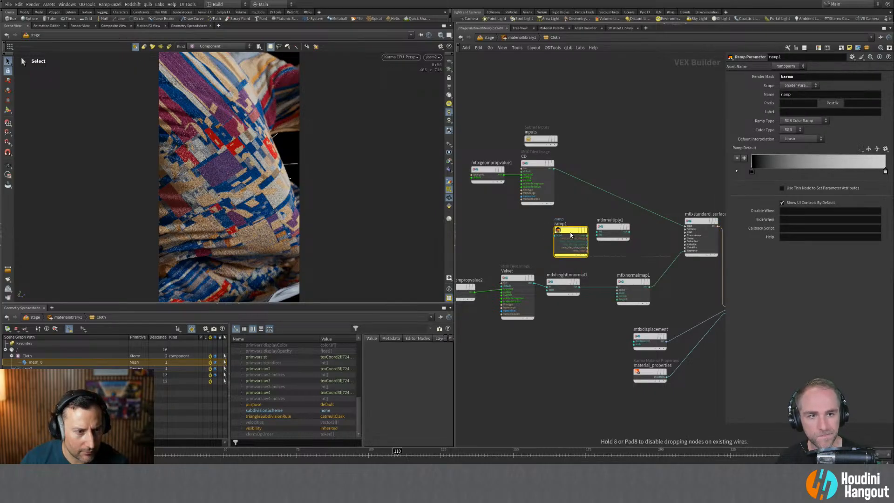
{"action": "left_click_drag", "start_coordinate": [554, 169], "coordinate": [575, 231]}
Wire the ramp and the Velvet image into the Multiply node and its result into the height-to-normal node.
{"action": "middle_click_drag", "start_coordinate": [630, 229], "coordinate": [598, 237]}
{"action": "mouse_move", "coordinate": [598, 238]}
{"action": "left_mouse_down"}
{"action": "mouse_move", "coordinate": [604, 241]}
{"action": "mouse_move", "coordinate": [587, 247]}
{"action": "left_mouse_up"}
{"action": "mouse_move", "coordinate": [501, 292]}
{"action": "left_mouse_down"}
{"action": "mouse_move", "coordinate": [593, 256]}
{"action": "mouse_move", "coordinate": [516, 297]}
{"action": "left_mouse_up"}
Rearrange the network so the ramp and Multiply node sit between the image textures and the height-to-normal node.
{"action": "scroll", "coordinate": [550, 285], "scroll_direction": "down", "scroll_amount": 2}
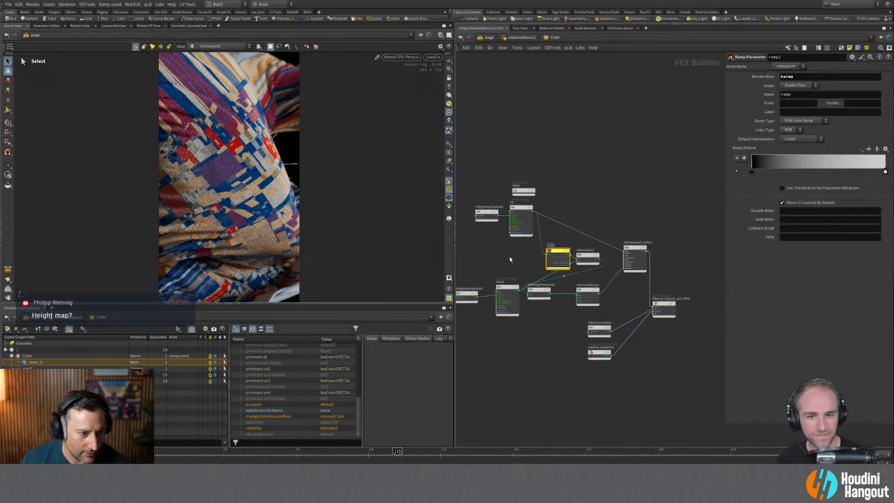
{"action": "middle_click_drag", "start_coordinate": [510, 259], "coordinate": [598, 261]}
{"action": "left_click_drag", "start_coordinate": [503, 189], "coordinate": [608, 301]}
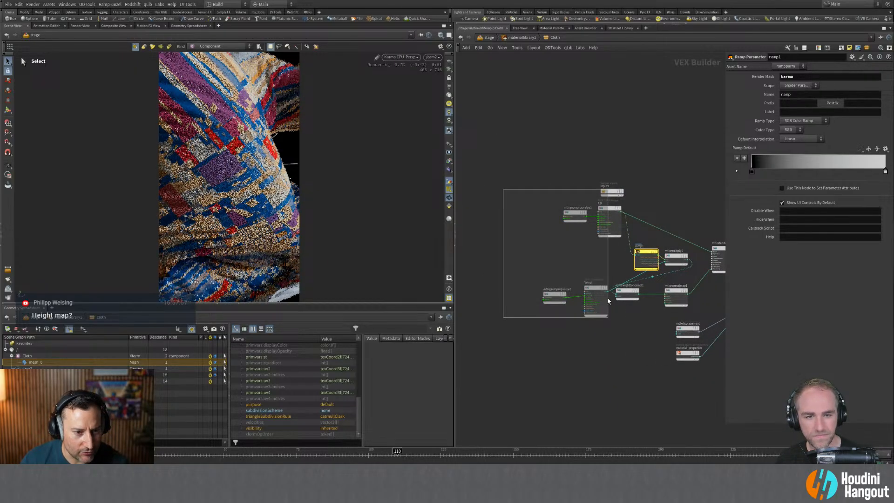
{"action": "left_click_drag", "start_coordinate": [608, 299], "coordinate": [608, 317]}
{"action": "left_click_drag", "start_coordinate": [596, 298], "coordinate": [540, 293]}
{"action": "left_click_drag", "start_coordinate": [676, 257], "coordinate": [584, 304]}
{"action": "scroll", "coordinate": [630, 247], "scroll_direction": "up", "scroll_amount": 2}
{"action": "left_click_drag", "start_coordinate": [578, 244], "coordinate": [544, 283]}
{"action": "middle_click_drag", "start_coordinate": [601, 264], "coordinate": [557, 252]}
{"action": "left_click_drag", "start_coordinate": [583, 274], "coordinate": [593, 299]}
{"action": "left_click_drag", "start_coordinate": [550, 230], "coordinate": [513, 252]}
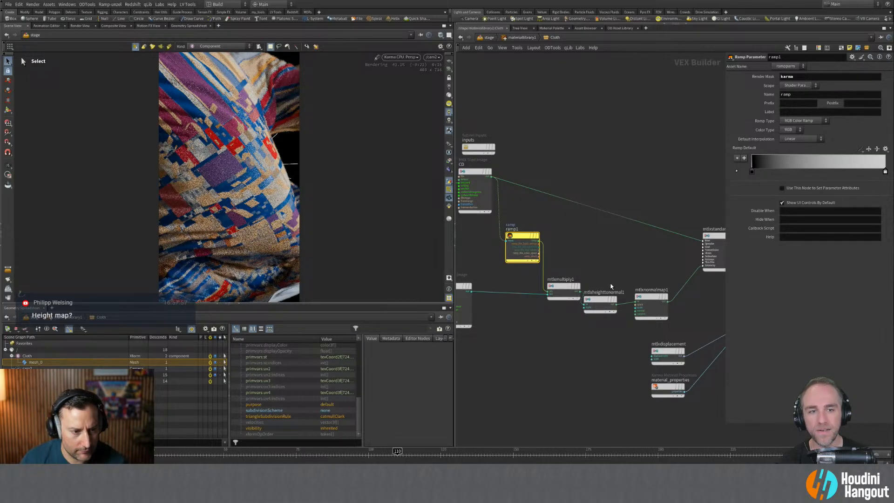
{"action": "left_click_drag", "start_coordinate": [598, 299], "coordinate": [608, 285]}
Visualize the ramp output and tighten its black and white stops into a hard transition about three quarters along.
{"action": "left_click_drag", "start_coordinate": [553, 220], "coordinate": [515, 250]}
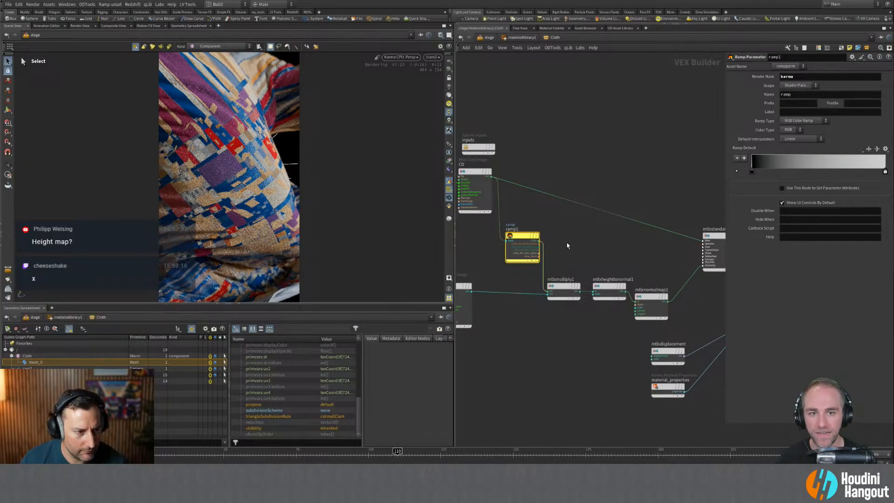
{"action": "key", "text": "x"}
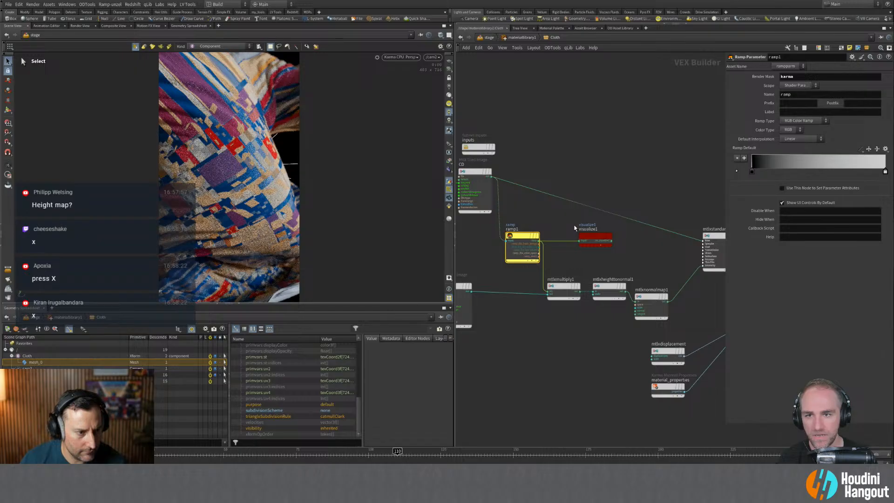
{"action": "left_click_drag", "start_coordinate": [752, 171], "coordinate": [815, 173]}
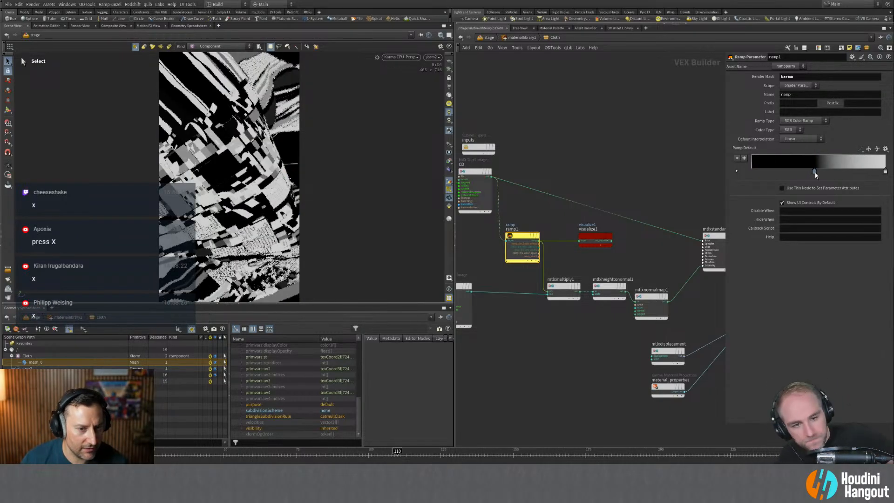
{"action": "left_click_drag", "start_coordinate": [886, 171], "coordinate": [848, 173]}
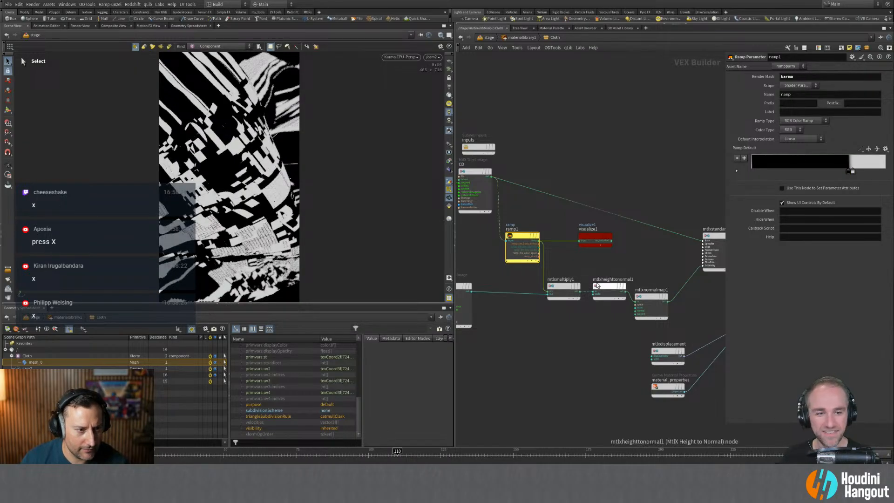
Visualize the Multiply node's output and place the visualizer node above the height-to-normal node.
{"action": "left_click", "coordinate": [573, 292]}
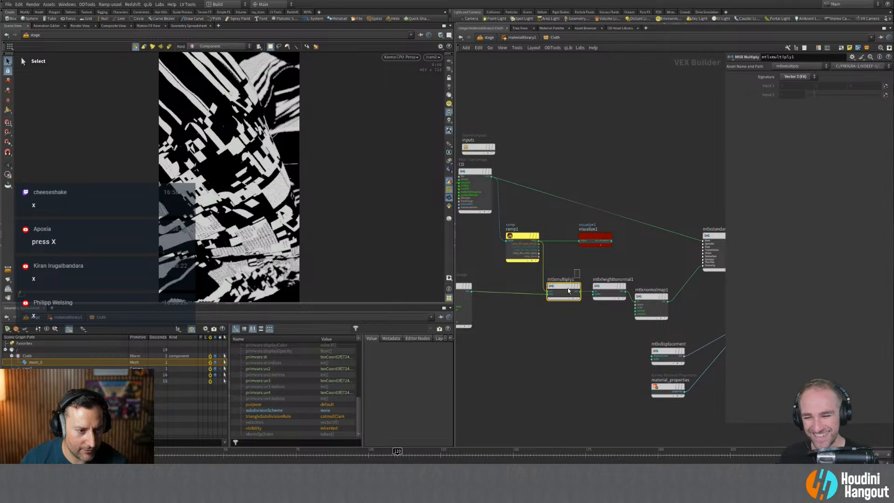
{"action": "key", "text": "x"}
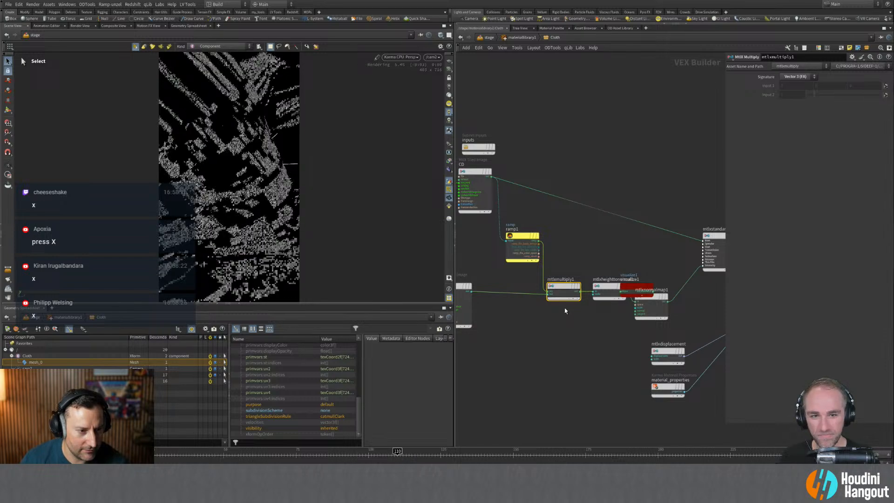
{"action": "left_click_drag", "start_coordinate": [642, 288], "coordinate": [602, 253]}
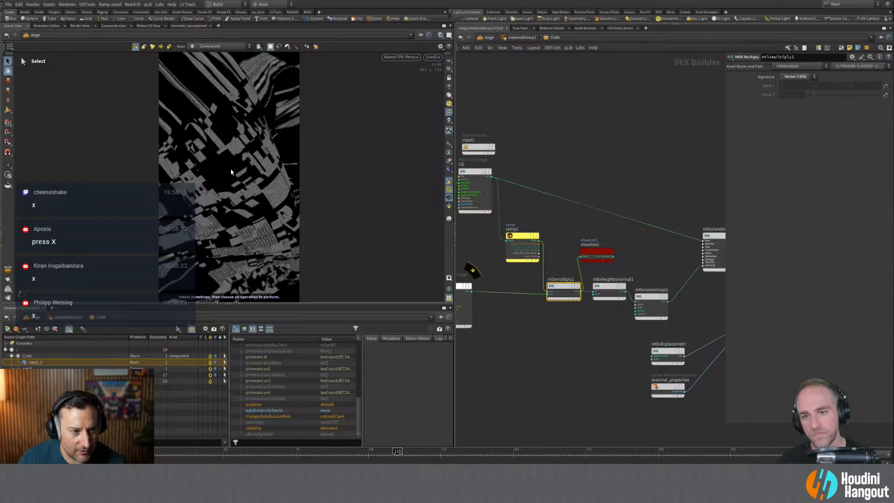
Disconnect the visualizer from the Multiply node to render the full cloth material.
{"action": "middle_click_drag", "start_coordinate": [660, 266], "coordinate": [624, 253]}
{"action": "left_click_drag", "start_coordinate": [657, 202], "coordinate": [695, 237]}
{"action": "middle_click_drag", "start_coordinate": [678, 298], "coordinate": [626, 285]}
{"action": "left_click", "coordinate": [484, 267]}
{"action": "key", "text": "x"}
{"action": "middle_click_drag", "start_coordinate": [495, 299], "coordinate": [547, 312]}
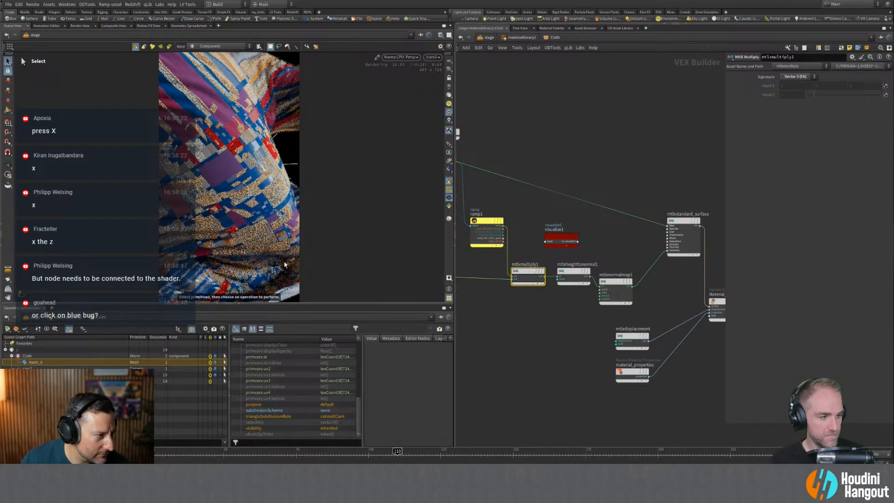
Duplicate the Velvet image with its geometry property value node below the originals and rename the image copy Cloth.
{"action": "middle_click_drag", "start_coordinate": [515, 311], "coordinate": [594, 304]}
{"action": "scroll", "coordinate": [548, 309], "scroll_direction": "down", "scroll_amount": 1}
{"action": "left_click_drag", "start_coordinate": [586, 320], "coordinate": [478, 255]}
{"action": "left_click_drag", "start_coordinate": [554, 275], "coordinate": [556, 334], "text": "alt"}
{"action": "double_click", "coordinate": [549, 321]}
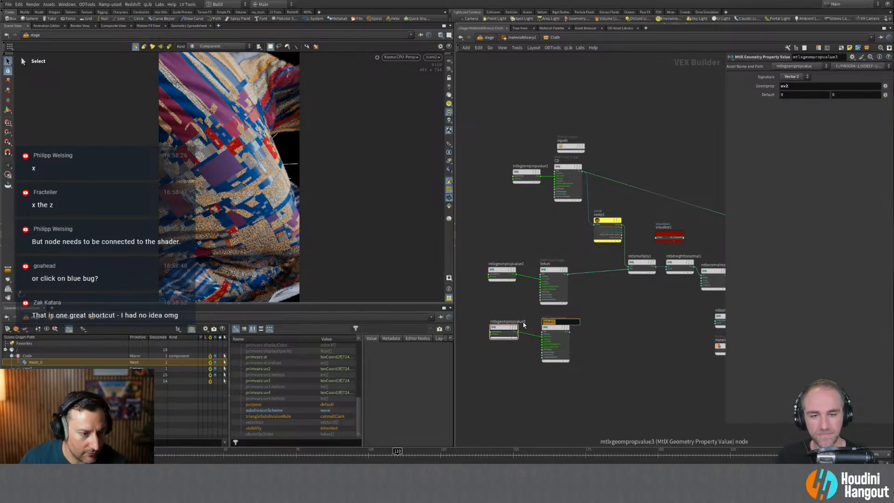
{"action": "type", "text": "Cloth"}
{"action": "key", "text": "Return"}
Set the Cloth image's file to op:/obj/Setup/Textures/OUT_Cloth/.
{"action": "left_click", "coordinate": [548, 352]}
{"action": "left_click_drag", "start_coordinate": [848, 86], "coordinate": [866, 87]}
{"action": "type", "text": "CL"}
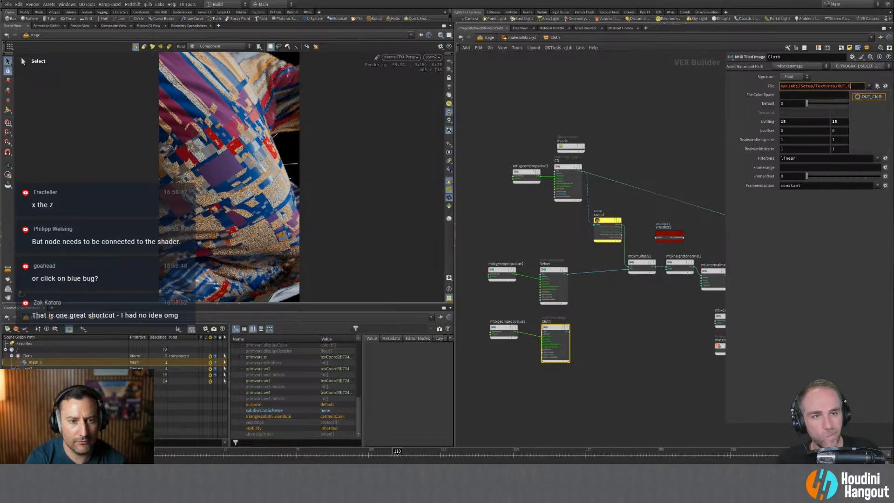
{"action": "key", "text": "Tab"}
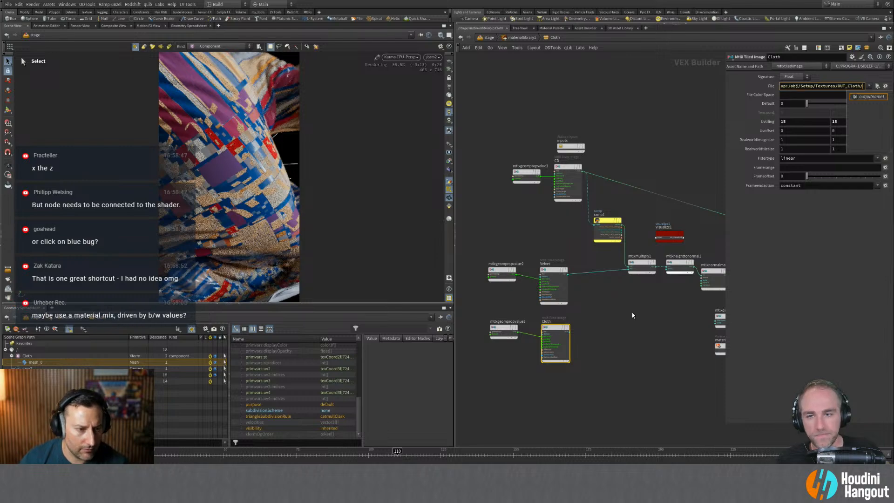
{"action": "key", "text": "Return"}
{"action": "left_click", "coordinate": [634, 305]}
Duplicate the Multiply node below the original and connect the Cloth image to the copy.
{"action": "middle_click_drag", "start_coordinate": [634, 305], "coordinate": [628, 304]}
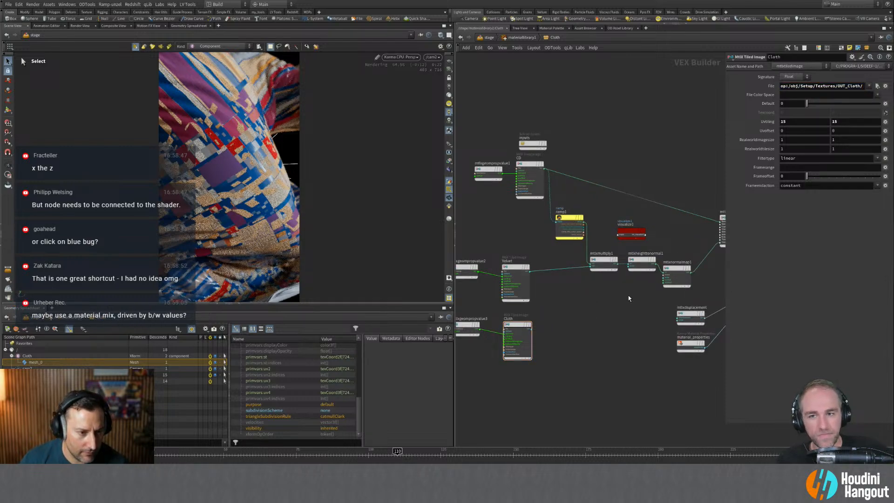
{"action": "mouse_move", "coordinate": [601, 263]}
{"action": "left_click_drag", "start_coordinate": [600, 263], "coordinate": [605, 328], "text": "alt"}
{"action": "scroll", "coordinate": [551, 331], "scroll_direction": "up", "scroll_amount": 2}
{"action": "left_click_drag", "start_coordinate": [523, 328], "coordinate": [623, 333]}
Duplicate the ramp as the second Multiply node's mask and invert the copy's gradient to run from white to black.
{"action": "left_click_drag", "start_coordinate": [577, 186], "coordinate": [586, 281]}
{"action": "left_click", "coordinate": [588, 280]}
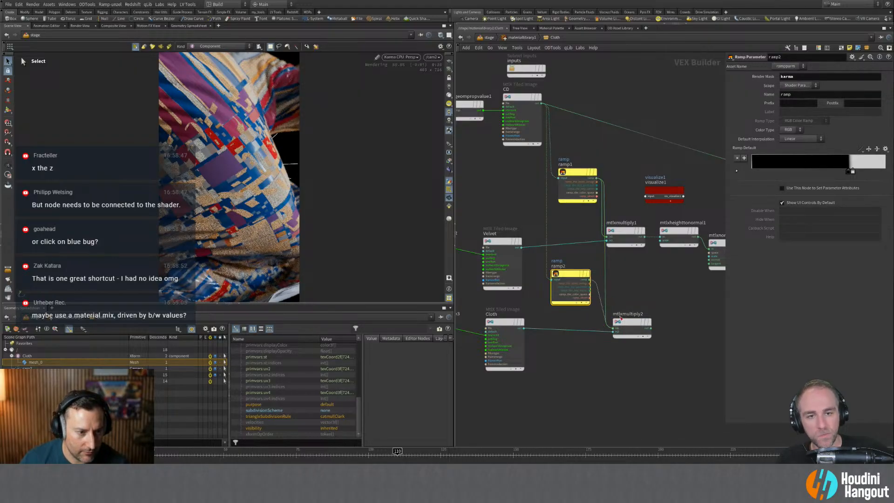
{"action": "left_click", "coordinate": [612, 328]}
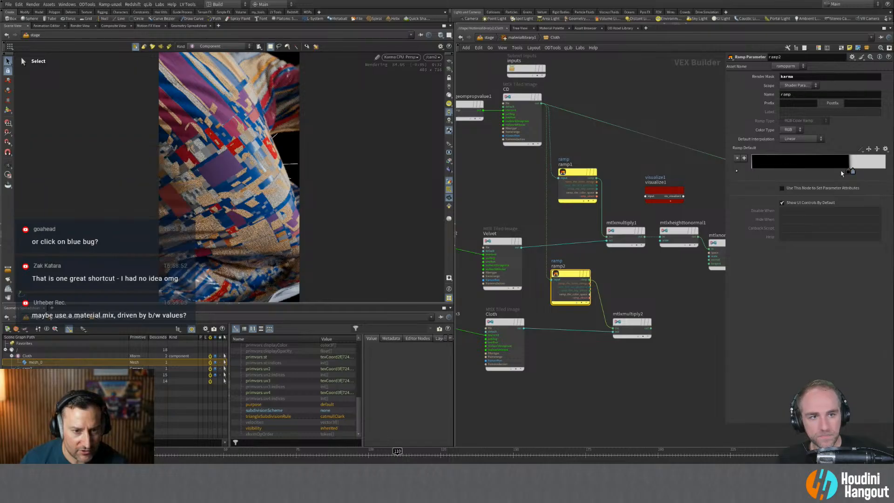
{"action": "left_click_drag", "start_coordinate": [851, 173], "coordinate": [841, 172]}
Move the displacement and material properties nodes away from the second Multiply node to make room.
{"action": "middle_click_drag", "start_coordinate": [667, 311], "coordinate": [574, 278]}
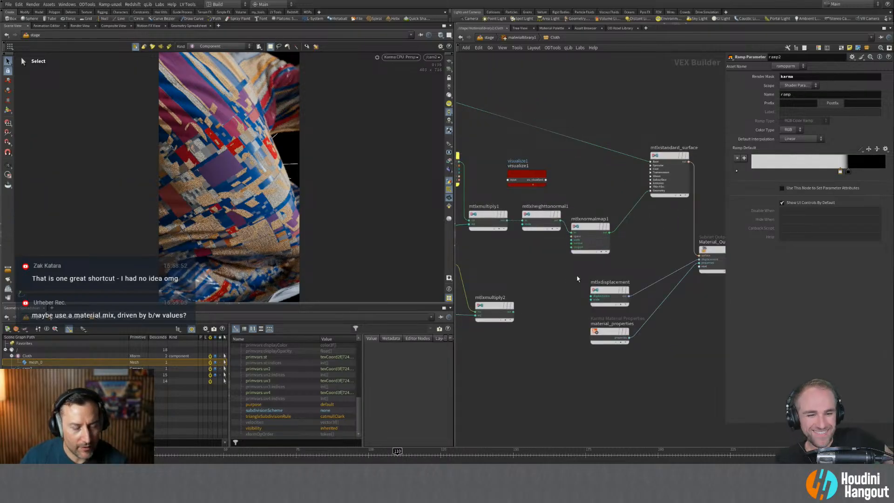
{"action": "left_click_drag", "start_coordinate": [577, 282], "coordinate": [610, 359]}
{"action": "left_click_drag", "start_coordinate": [602, 291], "coordinate": [629, 302]}
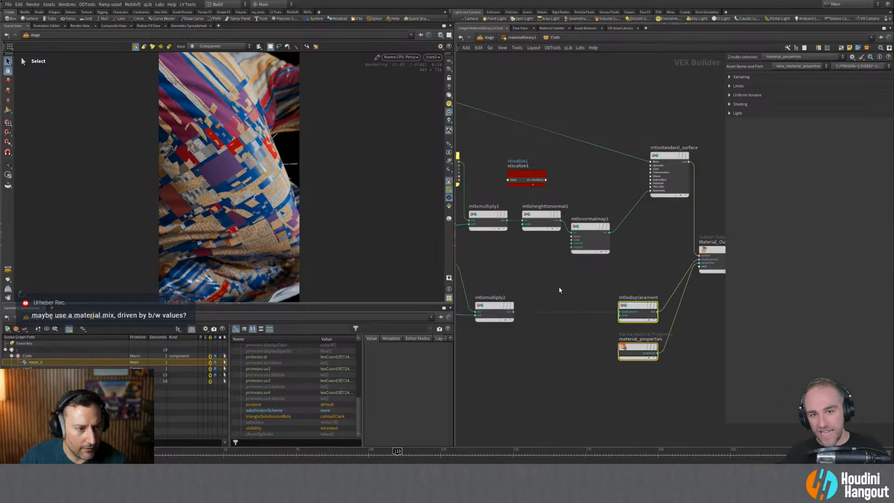
{"action": "middle_click_drag", "start_coordinate": [554, 273], "coordinate": [619, 286]}
Add a third MtlX Multiply node beside the second one, below the height-to-normal node.
{"action": "key", "text": "Tab"}
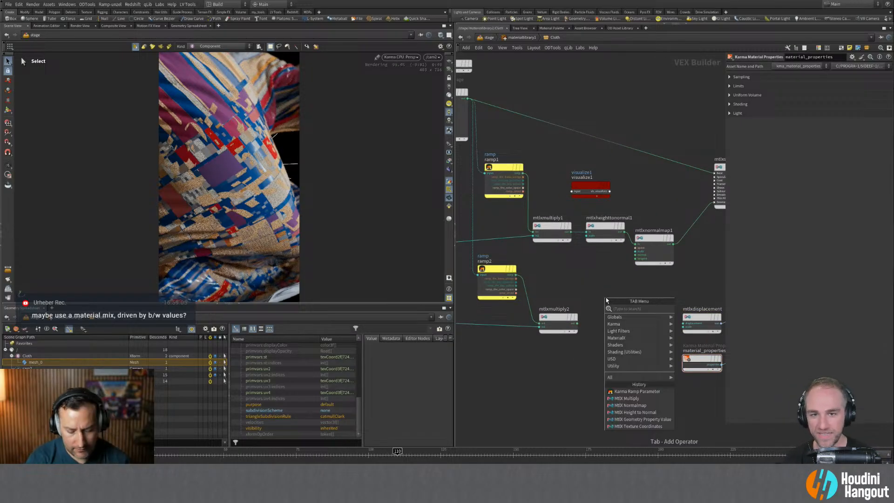
{"action": "type", "text": "mult"}
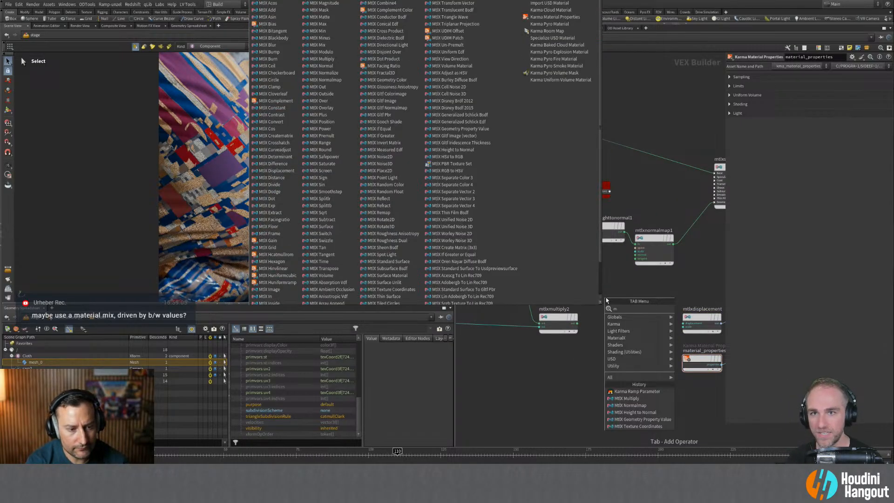
{"action": "key", "text": "Return"}
{"action": "left_click", "coordinate": [605, 298]}
Visualize the output of the Velvet branch's Multiply node, followed by that of the Cloth branch.
{"action": "left_click", "coordinate": [551, 225]}
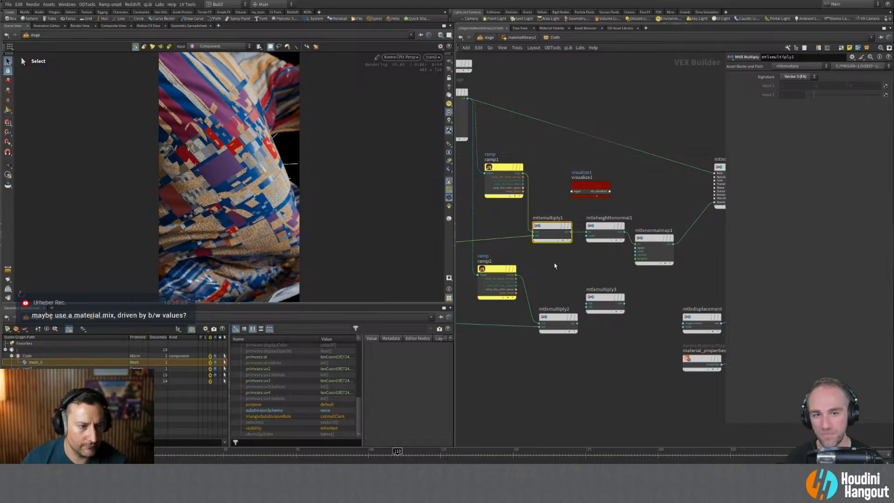
{"action": "key", "text": "x"}
{"action": "left_click_drag", "start_coordinate": [638, 227], "coordinate": [611, 196]}
{"action": "left_click_drag", "start_coordinate": [558, 289], "coordinate": [550, 334]}
{"action": "key", "text": "x"}
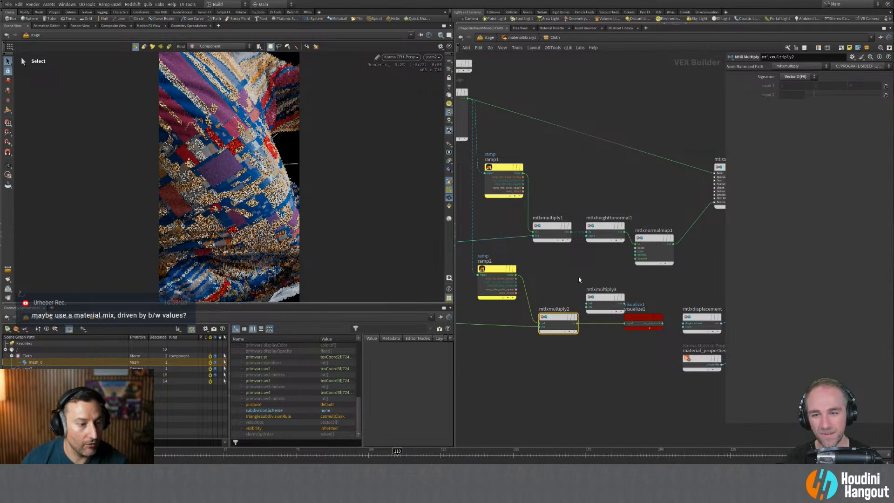
Re-enter the Cloth tiled image's file path as op:/obj/Setup/Textures/OUT_Cloth, choosing OUT_Cloth from the suggested outputs.
{"action": "left_click", "coordinate": [499, 269]}
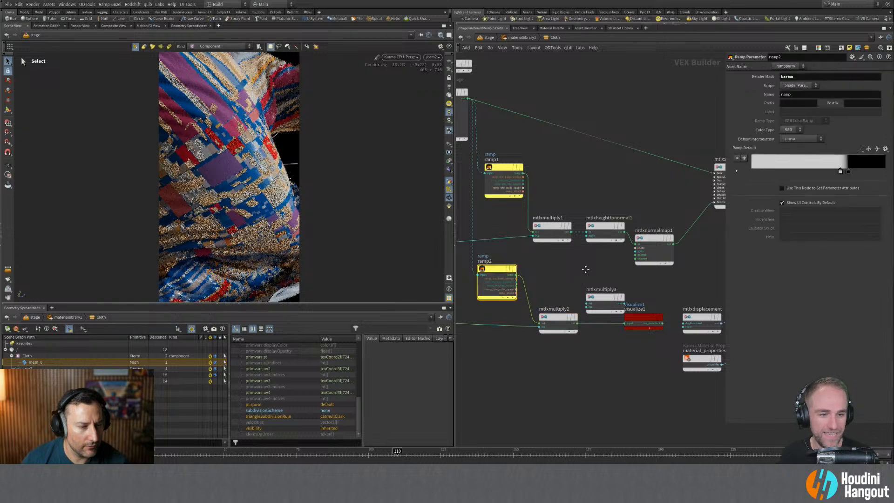
{"action": "middle_click_drag", "start_coordinate": [585, 269], "coordinate": [628, 255]}
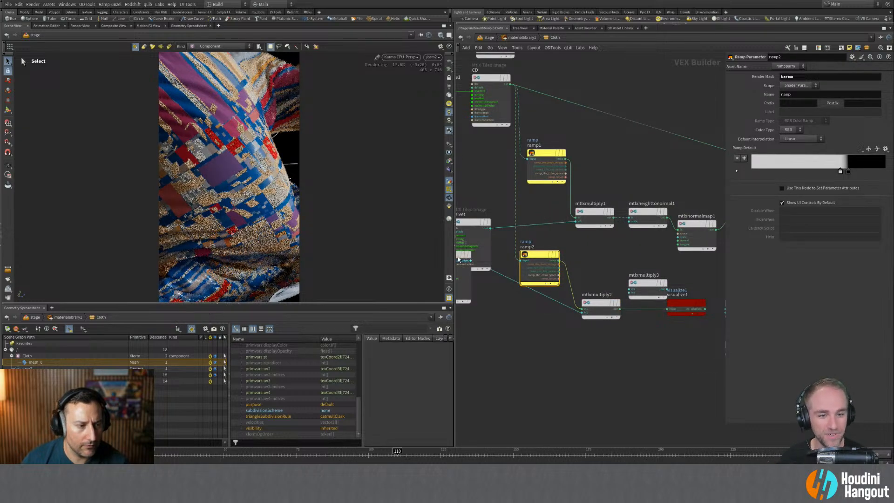
{"action": "left_click_drag", "start_coordinate": [491, 322], "coordinate": [491, 335]}
{"action": "left_click", "coordinate": [482, 307]}
{"action": "left_click_drag", "start_coordinate": [847, 87], "coordinate": [864, 87]}
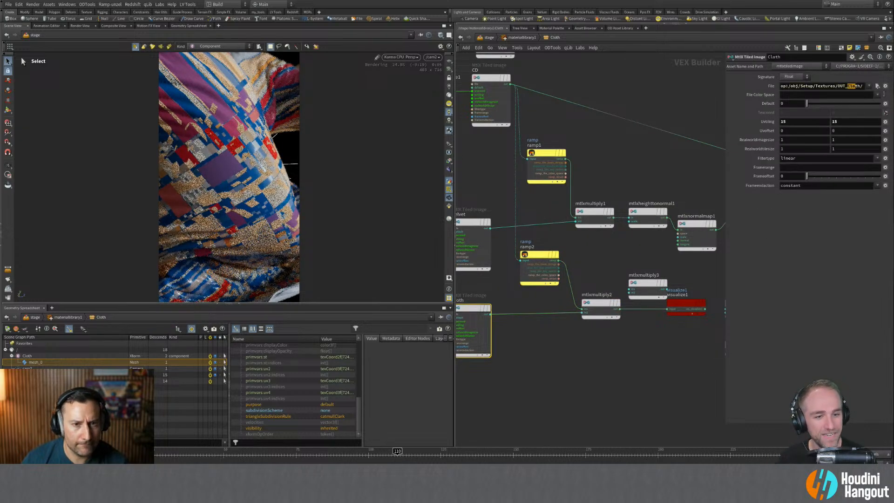
{"action": "key", "text": "BackSpace"}
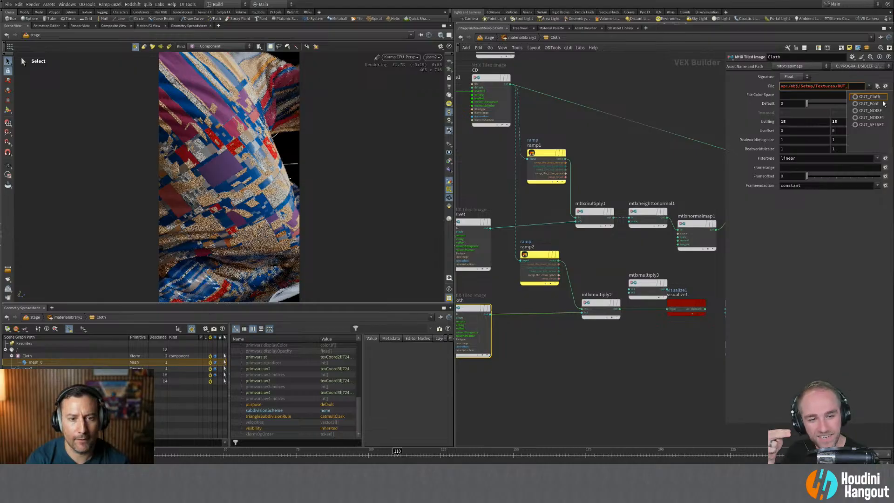
{"action": "key", "text": "Down"}
{"action": "key", "text": "Down"}
{"action": "key", "text": "Up"}
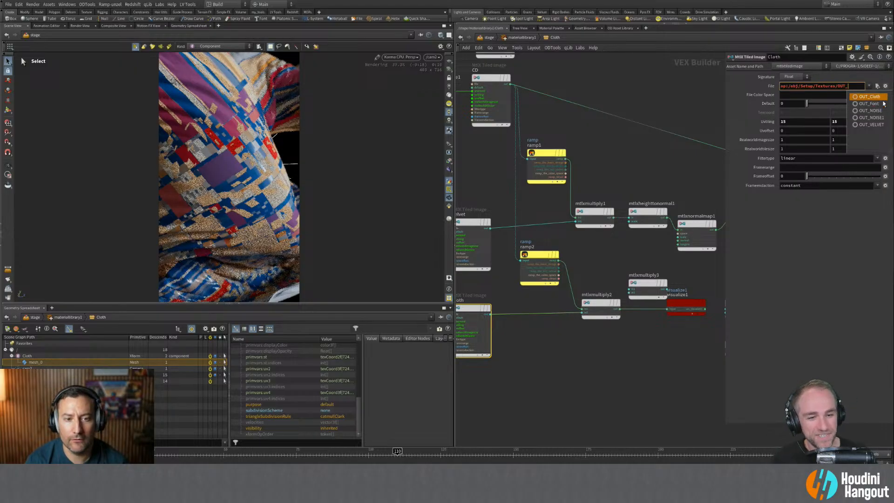
{"action": "key", "text": "Return"}
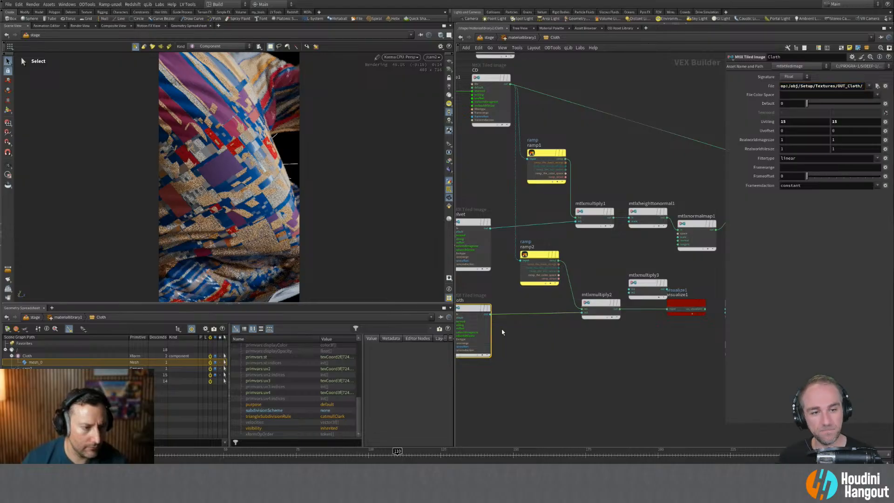
Visualize the Cloth tiled image's direct output and place the Visualize node below the second Multiply node.
{"action": "left_click_drag", "start_coordinate": [673, 312], "coordinate": [601, 339]}
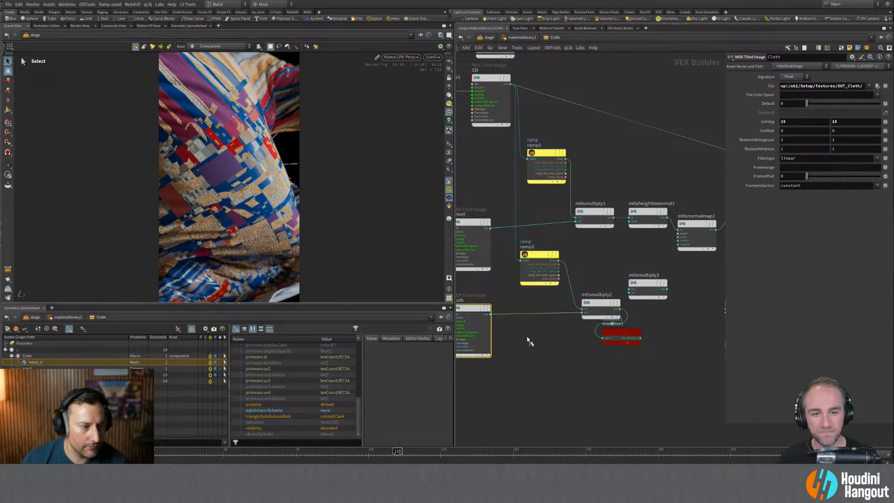
{"action": "middle_click_drag", "start_coordinate": [542, 338], "coordinate": [562, 334]}
{"action": "key", "text": "x"}
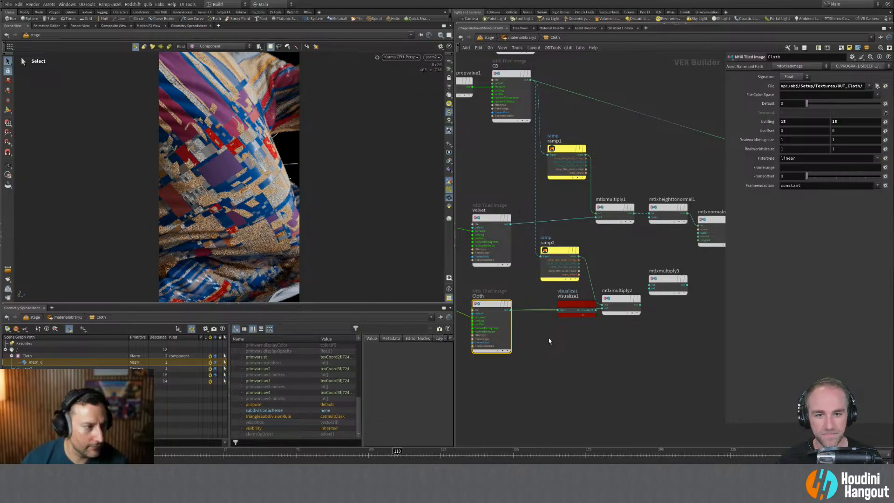
{"action": "left_click_drag", "start_coordinate": [576, 305], "coordinate": [567, 339]}
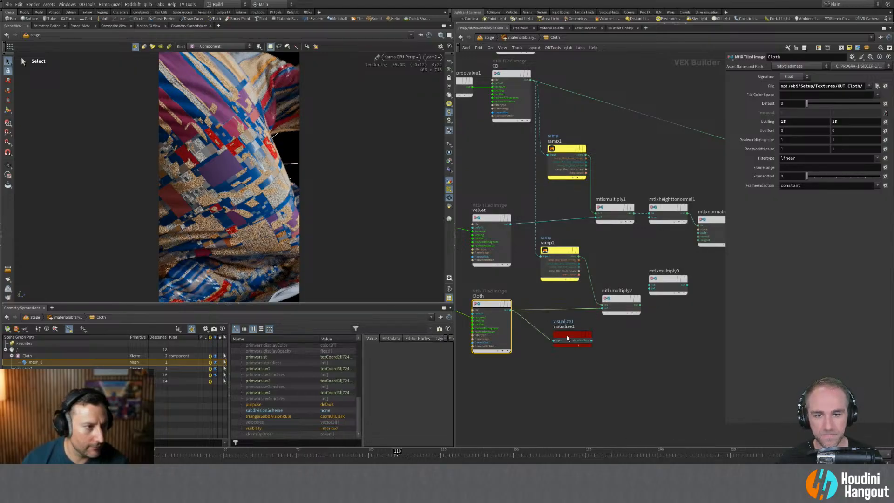
{"action": "middle_click_drag", "start_coordinate": [594, 367], "coordinate": [596, 373]}
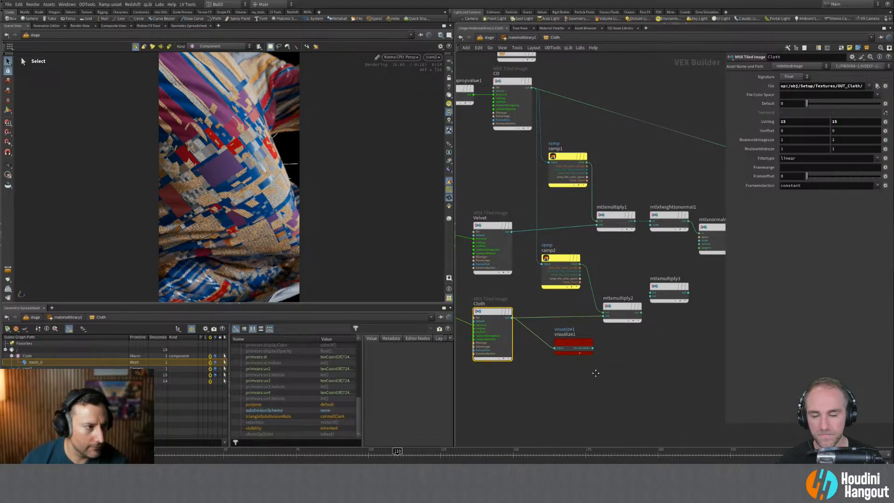
{"action": "left_click", "coordinate": [596, 374]}
Go to the Textures Copernicus network and inspect the OUT_Cloth null that feeds the Cloth tiled image.
{"action": "left_click", "coordinate": [502, 328]}
{"action": "middle_click_drag", "start_coordinate": [542, 376], "coordinate": [546, 376]}
{"action": "left_click", "coordinate": [545, 376]}
{"action": "key", "text": "2"}
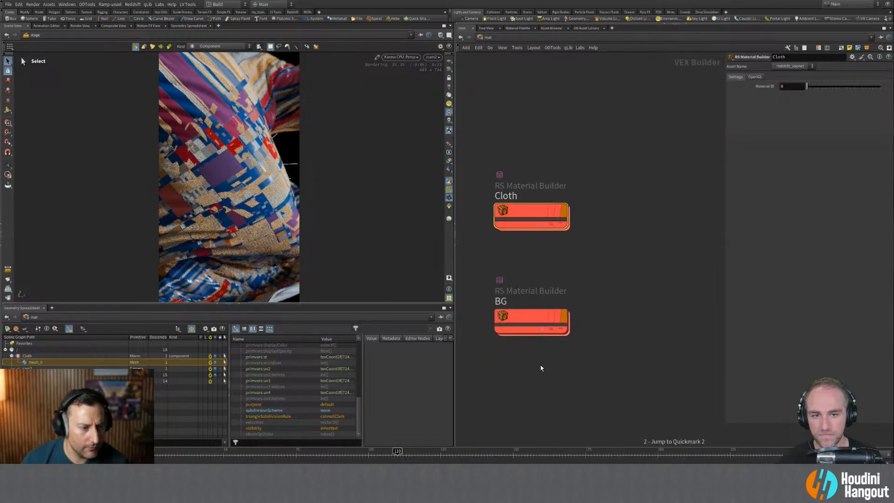
{"action": "mouse_move", "coordinate": [552, 315]}
{"action": "key", "text": "3"}
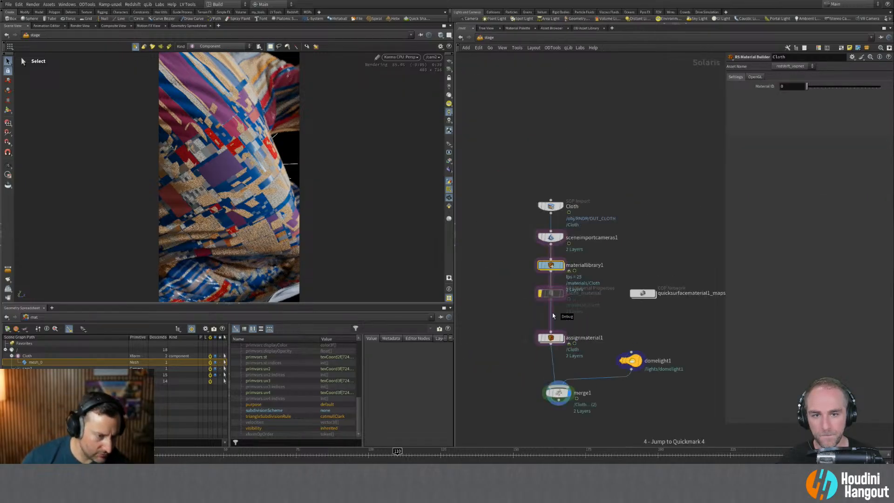
{"action": "key", "text": "4"}
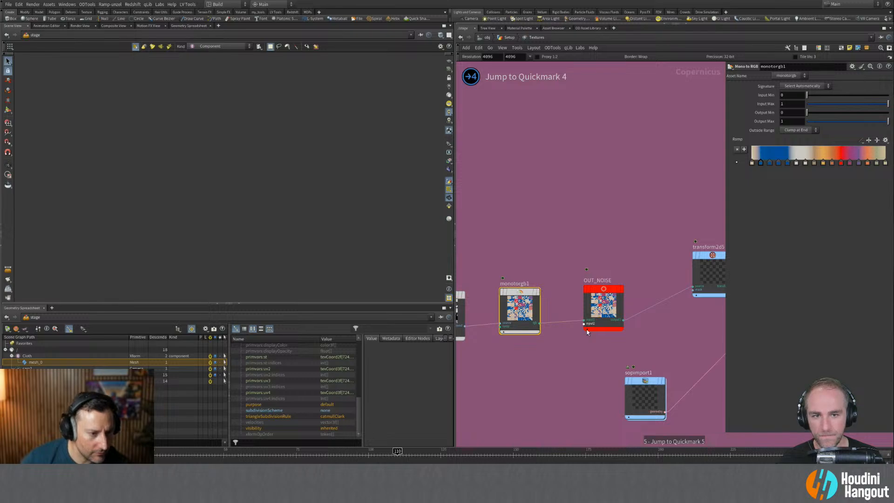
{"action": "key", "text": "5"}
{"action": "middle_click_drag", "start_coordinate": [632, 247], "coordinate": [757, 46]}
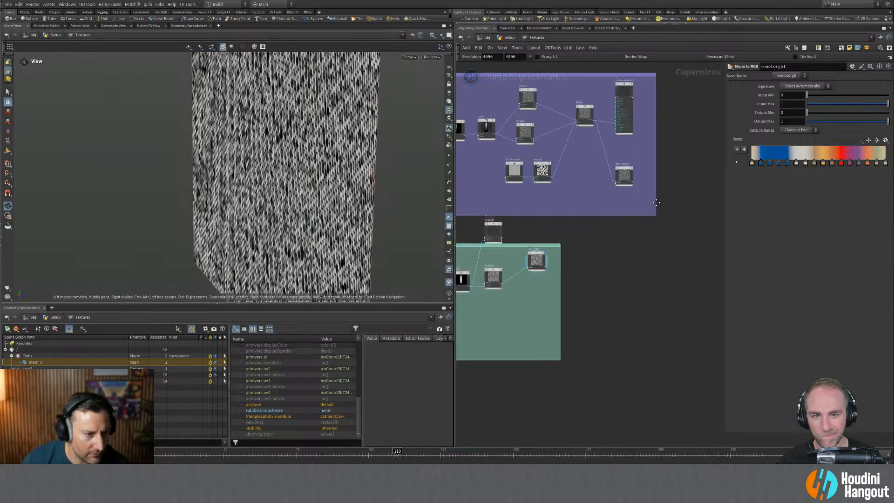
{"action": "scroll", "coordinate": [563, 238], "scroll_direction": "up", "scroll_amount": 4}
{"action": "left_click", "coordinate": [562, 205]}
{"action": "left_click_drag", "start_coordinate": [562, 205], "coordinate": [562, 223]}
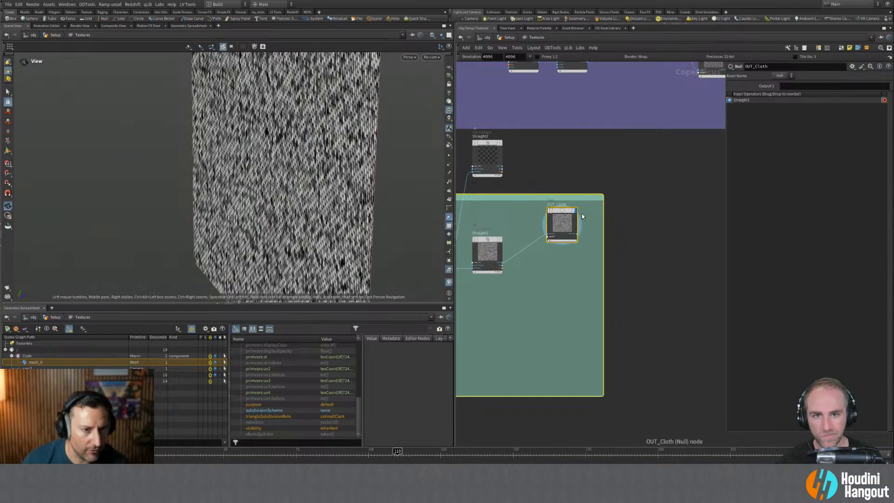
{"action": "left_click", "coordinate": [550, 222]}
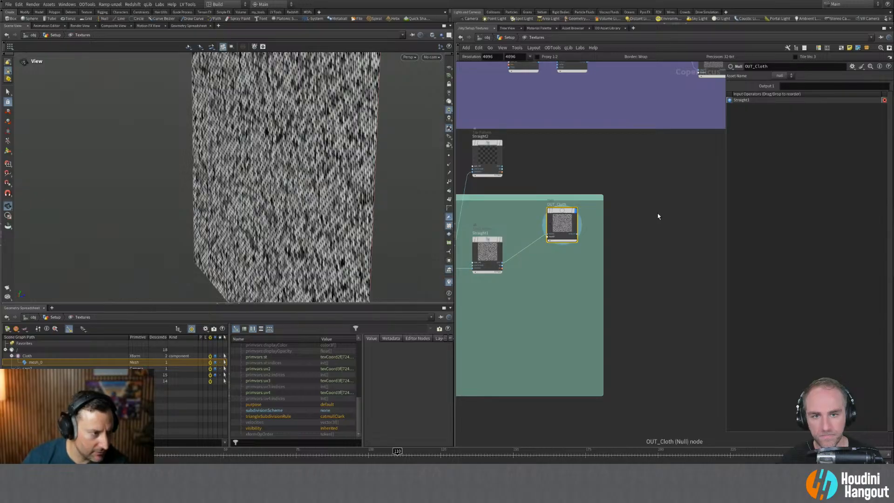
Return to the Cloth material network inside materiallibrary1 and delete its Visualize node.
{"action": "key", "text": "2"}
{"action": "key", "text": "3"}
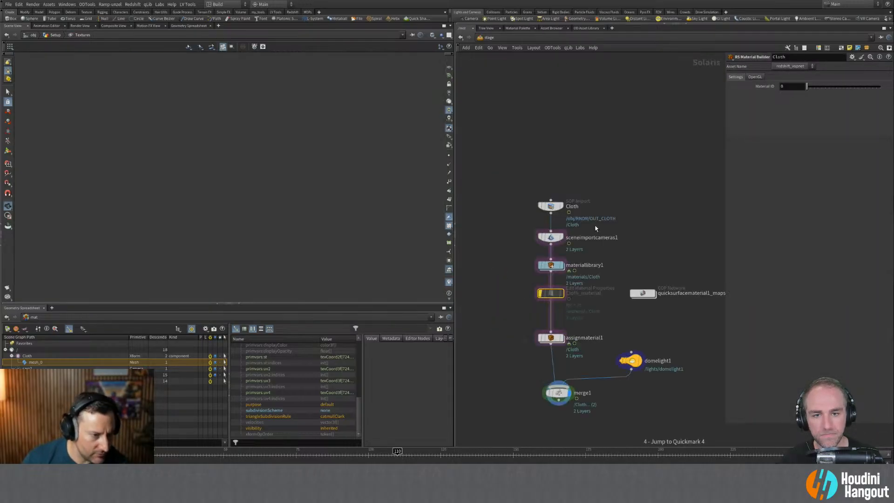
{"action": "double_click", "coordinate": [552, 266]}
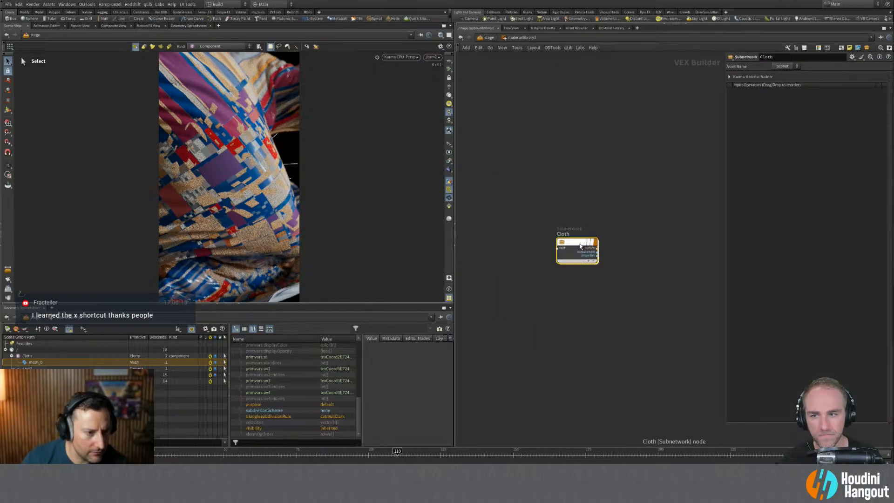
{"action": "double_click", "coordinate": [580, 250]}
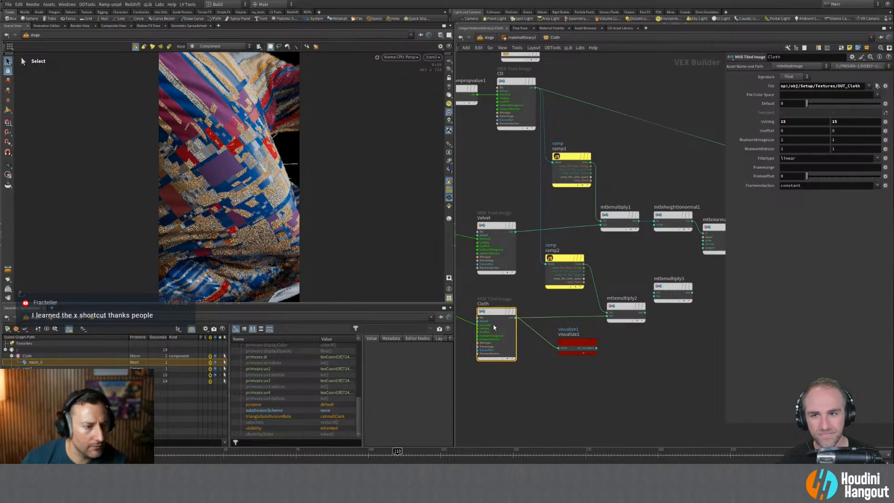
{"action": "left_click", "coordinate": [577, 349]}
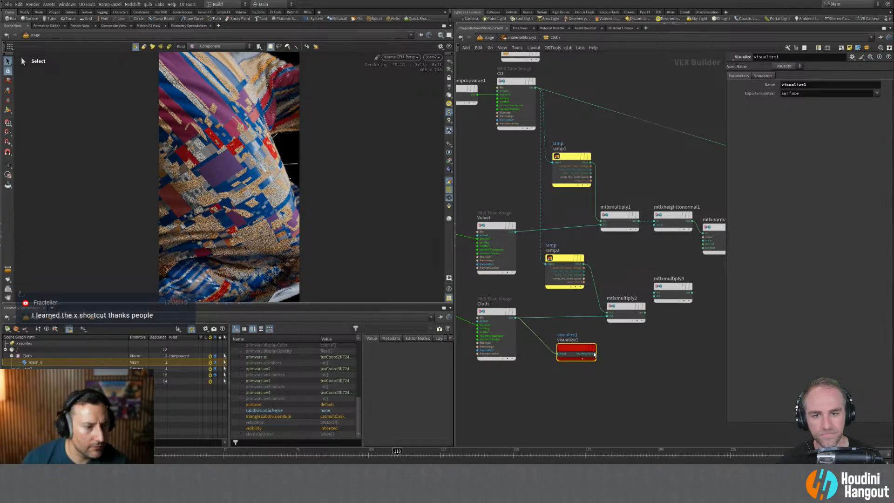
{"action": "key", "text": "Delete"}
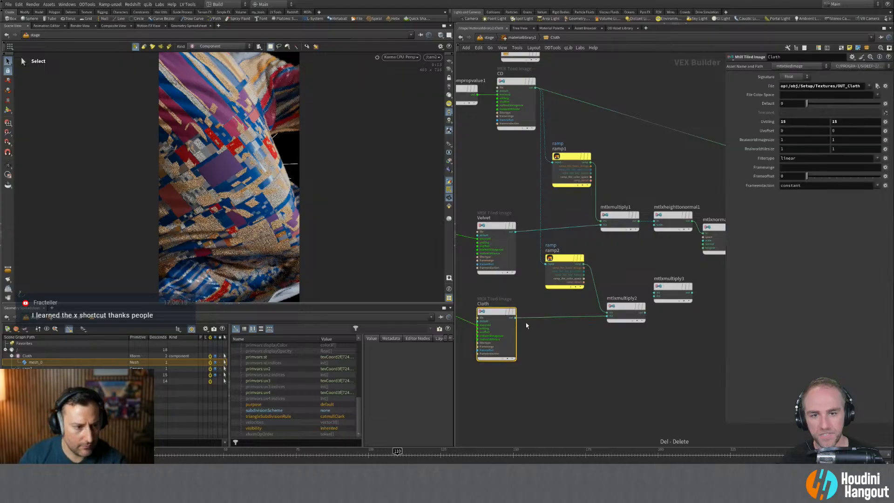
Connect the second Multiply node's output directly to the standard surface's normal input.
{"action": "middle_click_drag", "start_coordinate": [669, 309], "coordinate": [591, 363]}
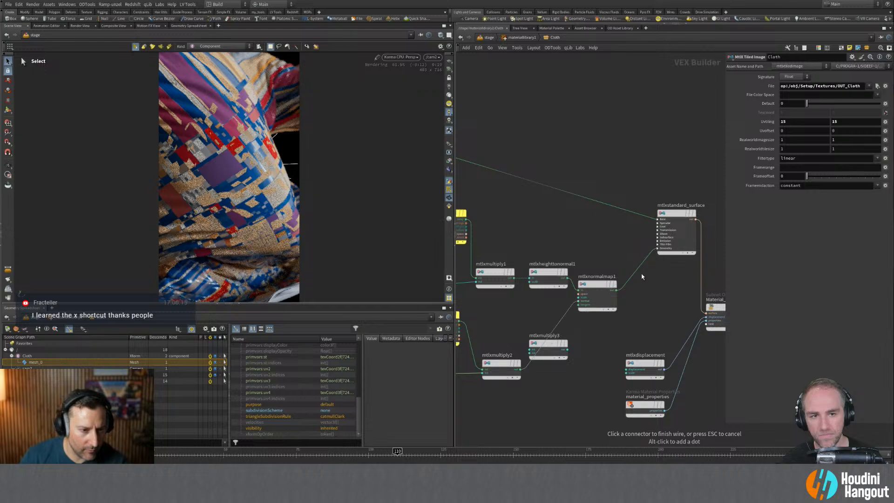
{"action": "left_click", "coordinate": [657, 248]}
{"action": "left_click", "coordinate": [671, 279]}
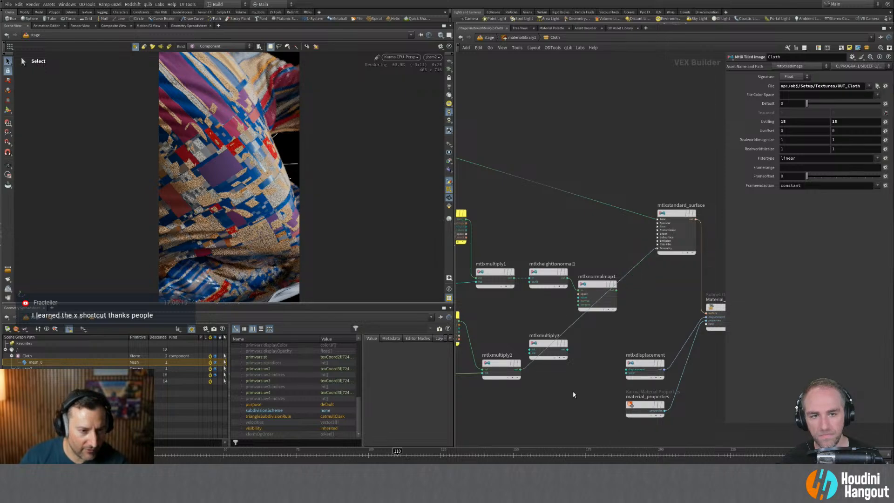
Visualize the Cloth tiled image's output, followed by the second Multiply node's output, and shift the Visualize node out of the way.
{"action": "middle_click_drag", "start_coordinate": [650, 351], "coordinate": [730, 305]}
{"action": "left_click_drag", "start_coordinate": [511, 383], "coordinate": [478, 317]}
{"action": "key", "text": "x"}
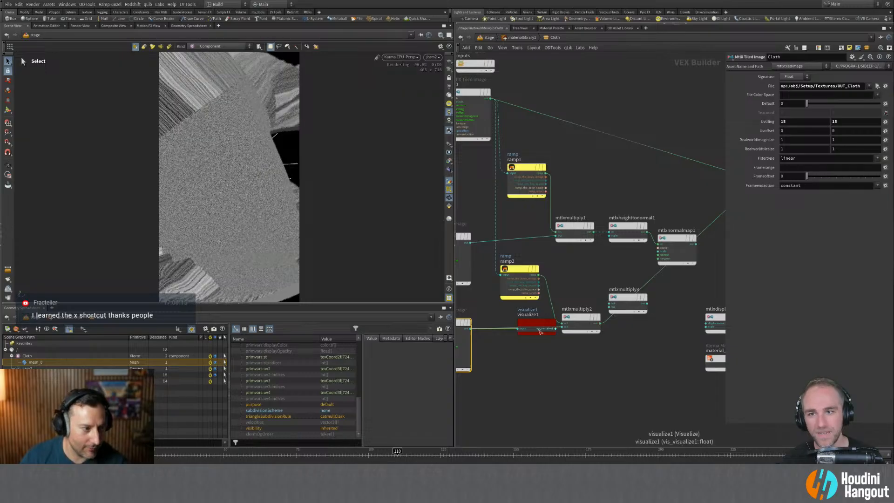
{"action": "left_click", "coordinate": [581, 319]}
{"action": "key", "text": "x"}
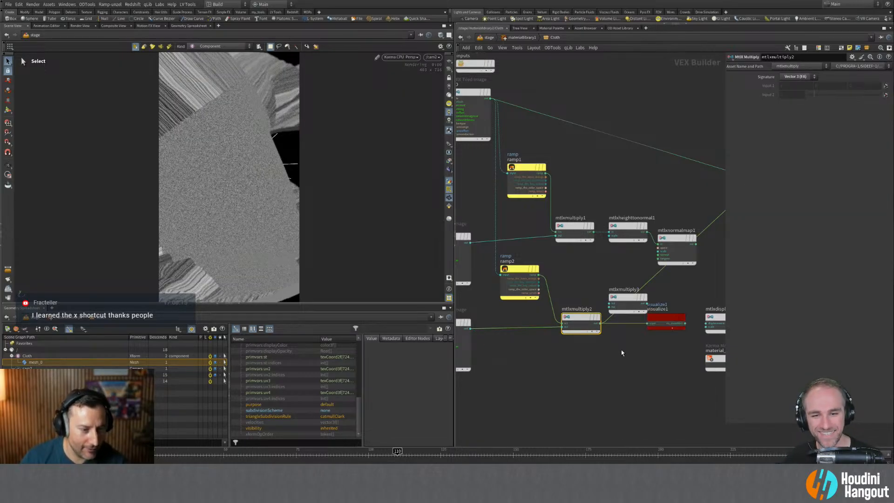
{"action": "middle_click_drag", "start_coordinate": [642, 347], "coordinate": [585, 372]}
{"action": "left_click_drag", "start_coordinate": [606, 345], "coordinate": [595, 379]}
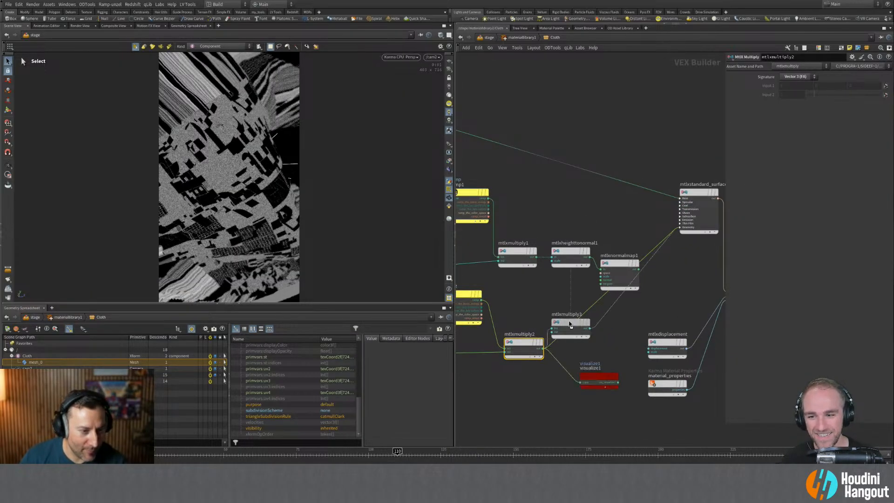
Reposition the third Multiply node below the normal map node and wire the outputs of the first and second Multiply nodes into it.
{"action": "left_click_drag", "start_coordinate": [570, 323], "coordinate": [553, 302]}
{"action": "middle_click_drag", "start_coordinate": [594, 323], "coordinate": [596, 308]}
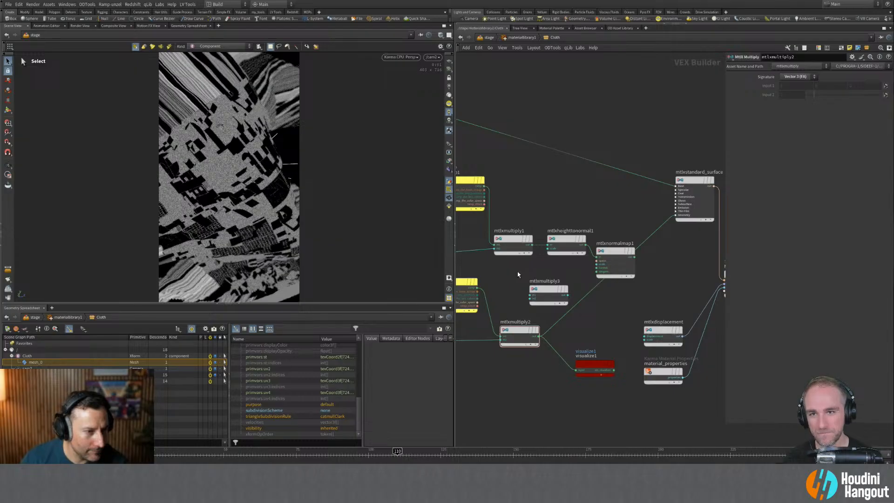
{"action": "left_click_drag", "start_coordinate": [538, 289], "coordinate": [609, 307]}
{"action": "left_click_drag", "start_coordinate": [563, 284], "coordinate": [598, 319]}
{"action": "left_click_drag", "start_coordinate": [539, 336], "coordinate": [599, 317]}
Visualize the combined output of the third Multiply node.
{"action": "left_click", "coordinate": [621, 309]}
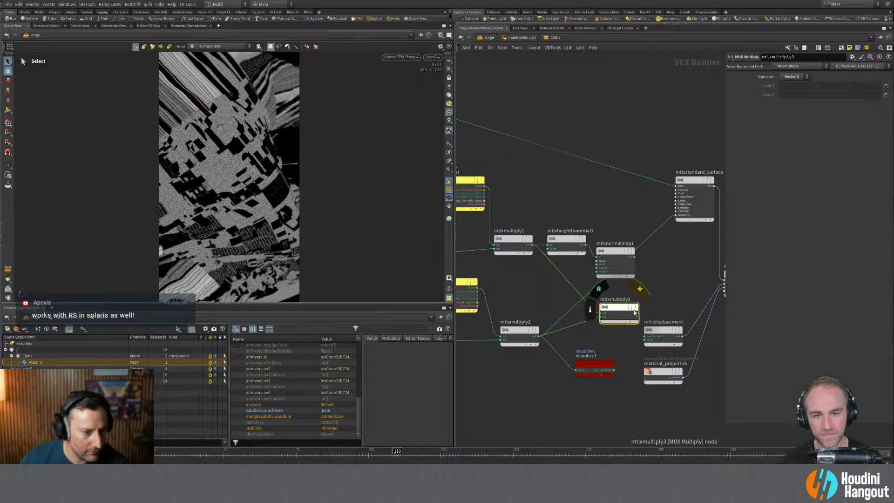
{"action": "key", "text": "x"}
{"action": "left_click", "coordinate": [638, 314]}
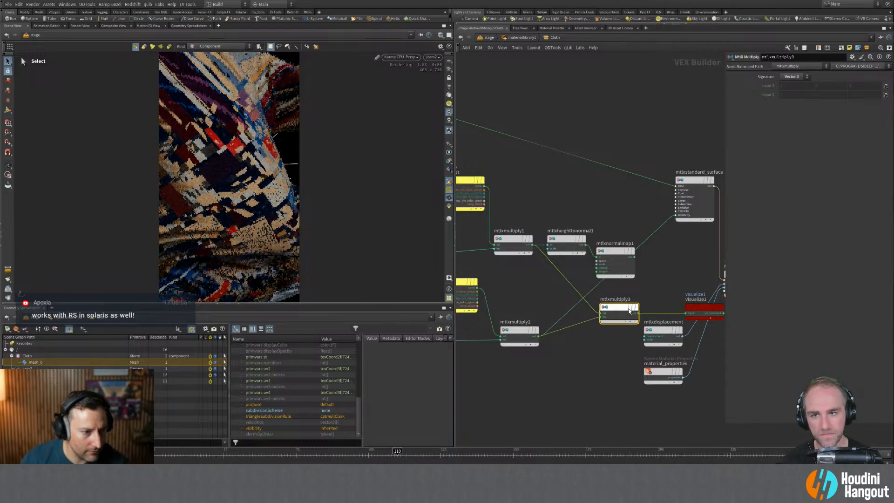
Route the third Multiply through the height-to-normal and normal map nodes into the standard surface's normal input, and delete the Visualize node.
{"action": "left_click_drag", "start_coordinate": [630, 311], "coordinate": [607, 317]}
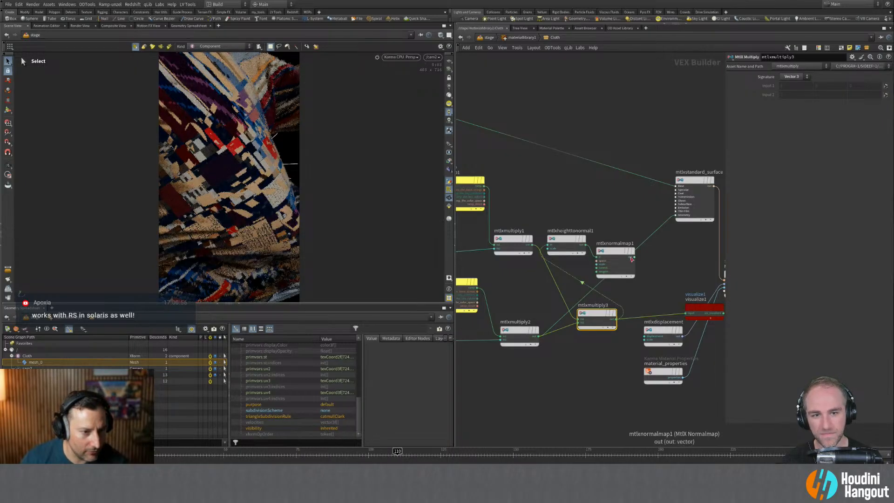
{"action": "left_click", "coordinate": [616, 318]}
{"action": "left_click", "coordinate": [675, 215]}
{"action": "left_click", "coordinate": [692, 246]}
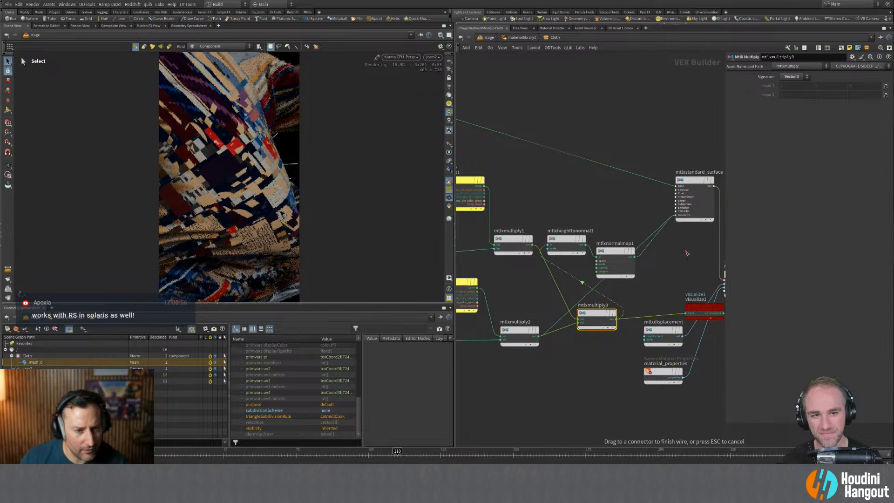
{"action": "left_click", "coordinate": [702, 309]}
{"action": "key", "text": "Delete"}
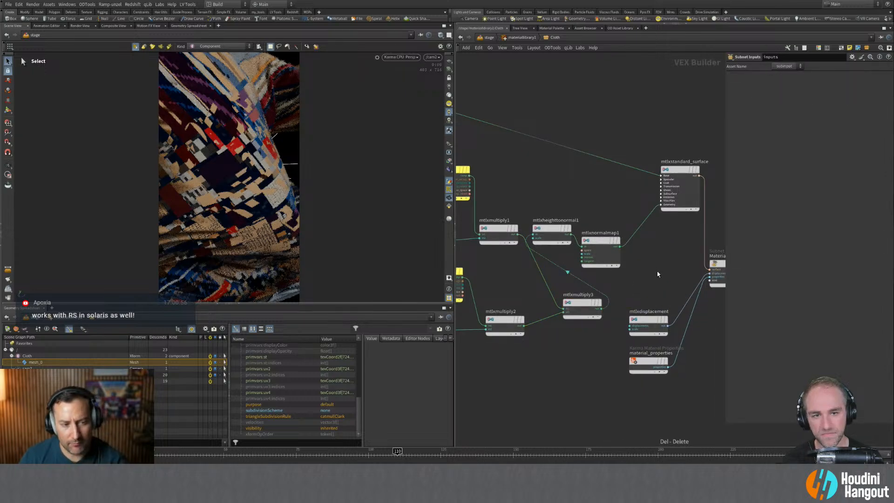
Shift the normal map and standard surface nodes, then the displacement, material properties and material output nodes, further along to make room.
{"action": "scroll", "coordinate": [658, 271], "scroll_direction": "down", "scroll_amount": 1}
{"action": "middle_click_drag", "start_coordinate": [658, 271], "coordinate": [619, 293]}
{"action": "left_click_drag", "start_coordinate": [660, 184], "coordinate": [557, 274]}
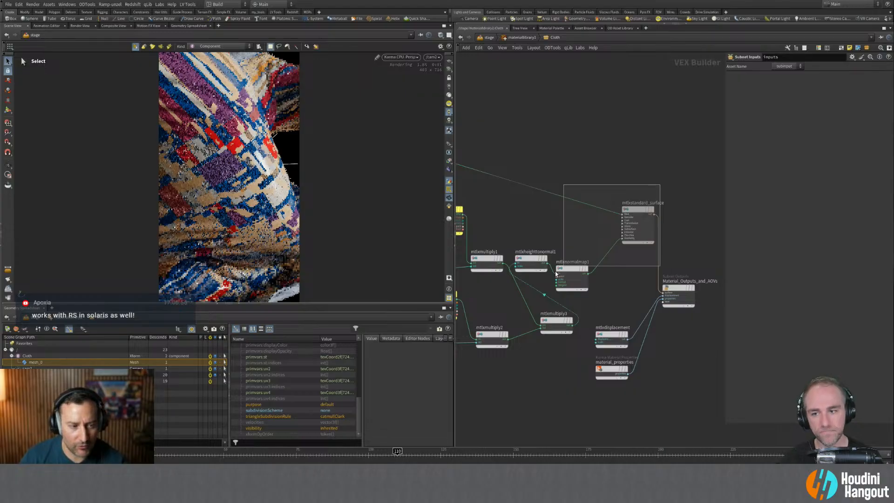
{"action": "left_click_drag", "start_coordinate": [556, 275], "coordinate": [533, 283]}
{"action": "left_click_drag", "start_coordinate": [570, 269], "coordinate": [624, 250]}
{"action": "middle_click_drag", "start_coordinate": [652, 298], "coordinate": [531, 250]}
{"action": "left_click_drag", "start_coordinate": [620, 347], "coordinate": [505, 242]}
{"action": "left_click_drag", "start_coordinate": [559, 239], "coordinate": [688, 239]}
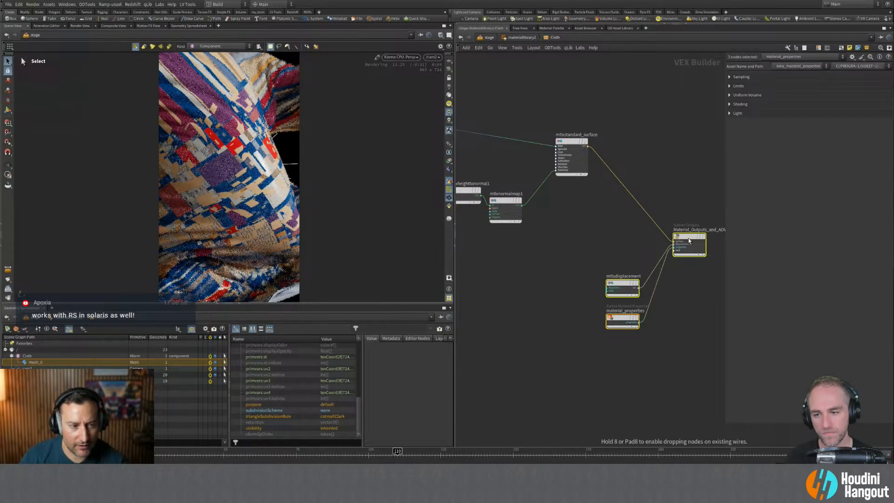
Line up the normal map and height-to-normal nodes in a row and place the third Multiply node just before them.
{"action": "middle_click_drag", "start_coordinate": [506, 204], "coordinate": [607, 215]}
{"action": "left_click_drag", "start_coordinate": [607, 212], "coordinate": [638, 231]}
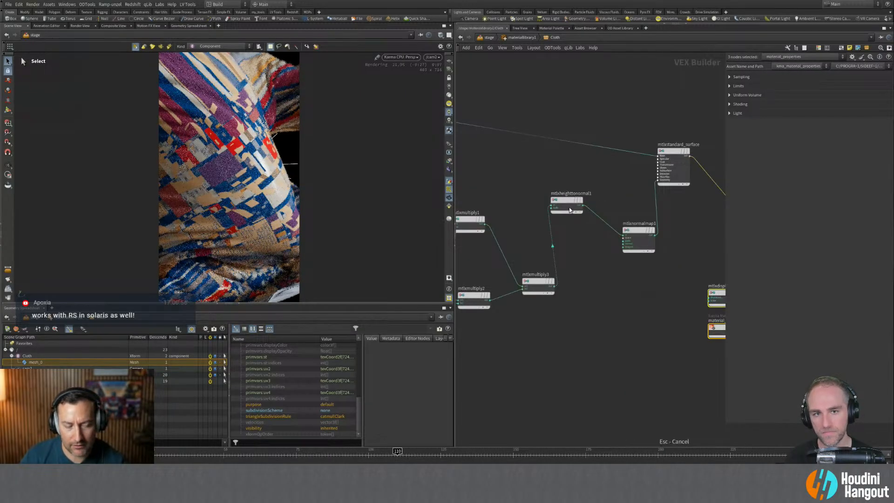
{"action": "left_click_drag", "start_coordinate": [572, 219], "coordinate": [582, 250]}
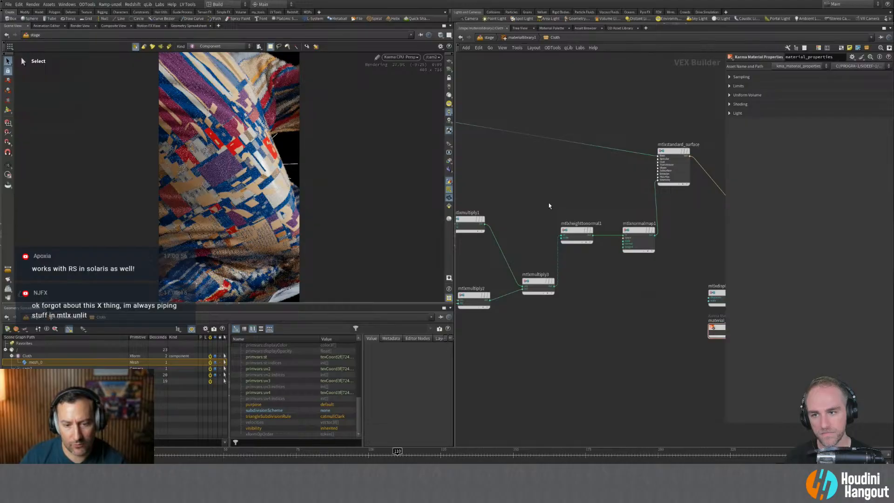
{"action": "left_click_drag", "start_coordinate": [543, 278], "coordinate": [526, 273]}
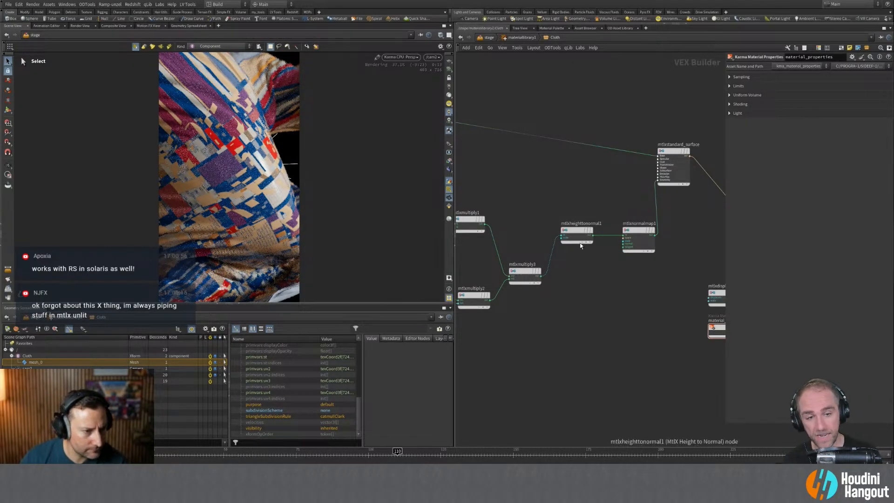
Replace the third Multiply node with a MtlX Mix node fed by the first and second Multiply nodes and output into the height-to-normal node.
{"action": "middle_click_drag", "start_coordinate": [583, 277], "coordinate": [588, 293]}
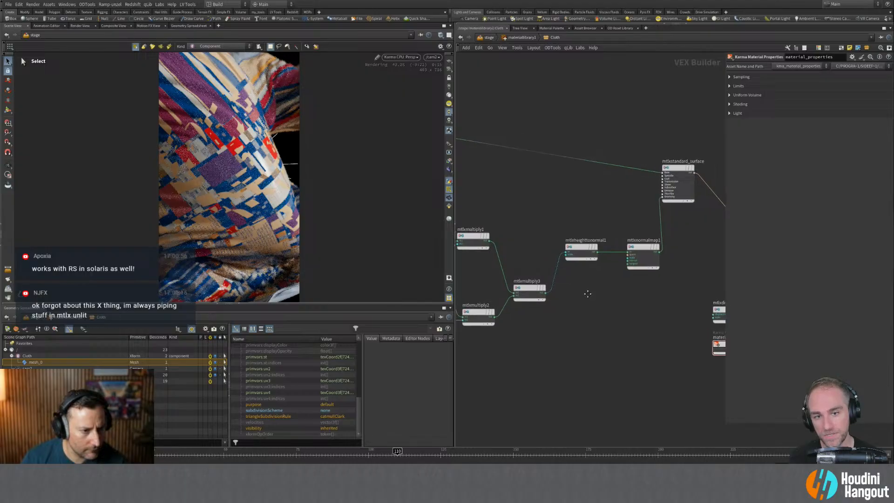
{"action": "key", "text": "Tab"}
{"action": "type", "text": "mix"}
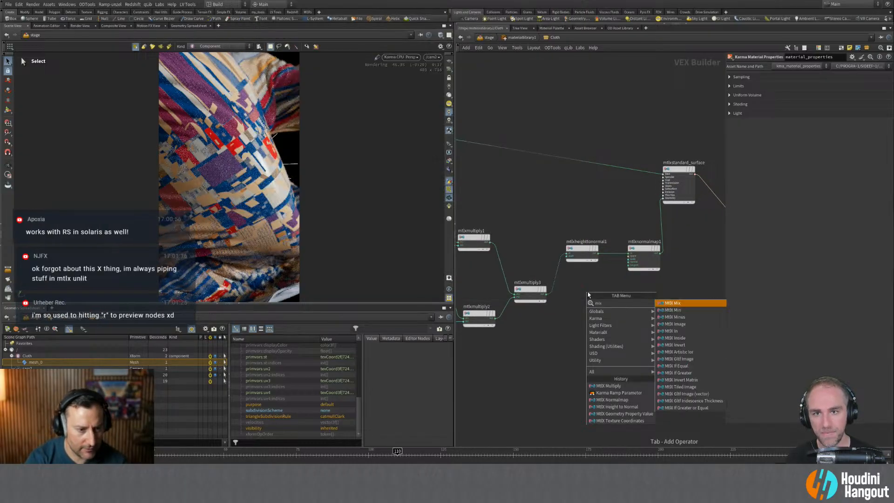
{"action": "key", "text": "Return"}
{"action": "left_click", "coordinate": [588, 294]}
{"action": "left_click_drag", "start_coordinate": [492, 244], "coordinate": [573, 294]}
{"action": "left_click_drag", "start_coordinate": [495, 318], "coordinate": [567, 253]}
{"action": "left_click", "coordinate": [531, 289]}
{"action": "key", "text": "Delete"}
{"action": "left_click_drag", "start_coordinate": [584, 295], "coordinate": [540, 283]}
{"action": "left_click_drag", "start_coordinate": [595, 253], "coordinate": [603, 258]}
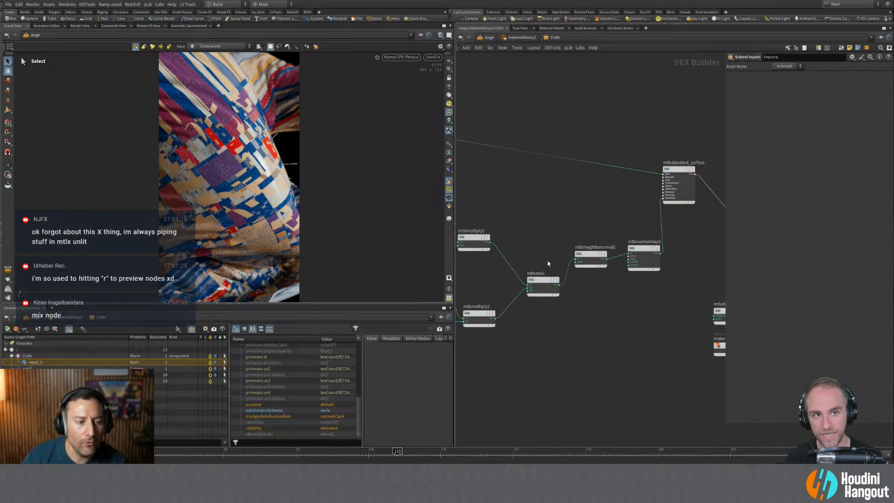
Set the Mix node's mix value to 0.507.
{"action": "left_click", "coordinate": [543, 285]}
{"action": "left_click_drag", "start_coordinate": [822, 105], "coordinate": [844, 106]}
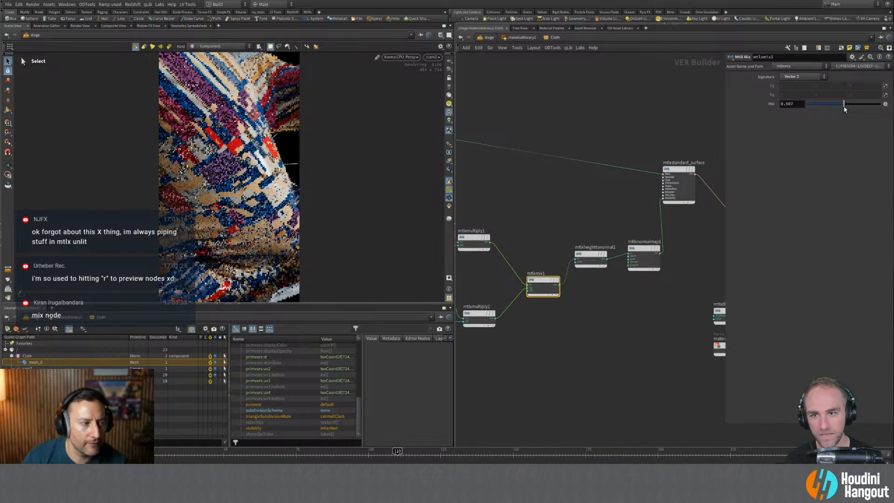
{"action": "middle_click_drag", "start_coordinate": [595, 278], "coordinate": [565, 287]}
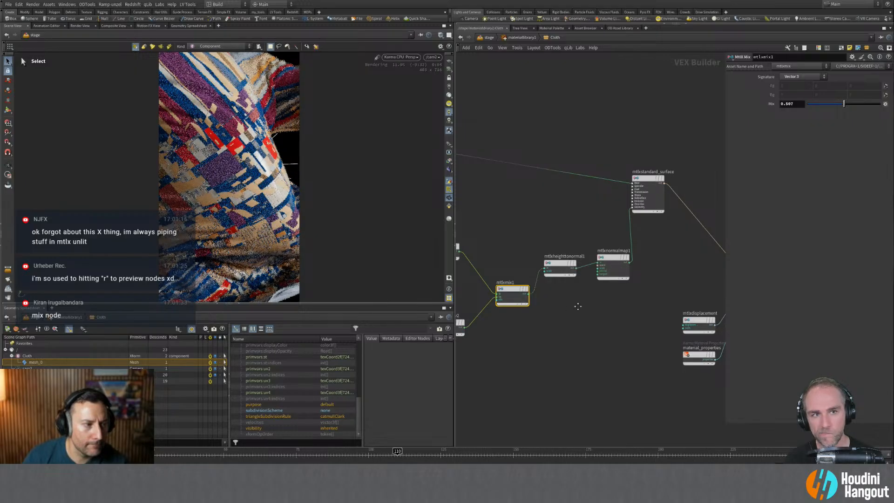
{"action": "middle_click_drag", "start_coordinate": [577, 306], "coordinate": [610, 306]}
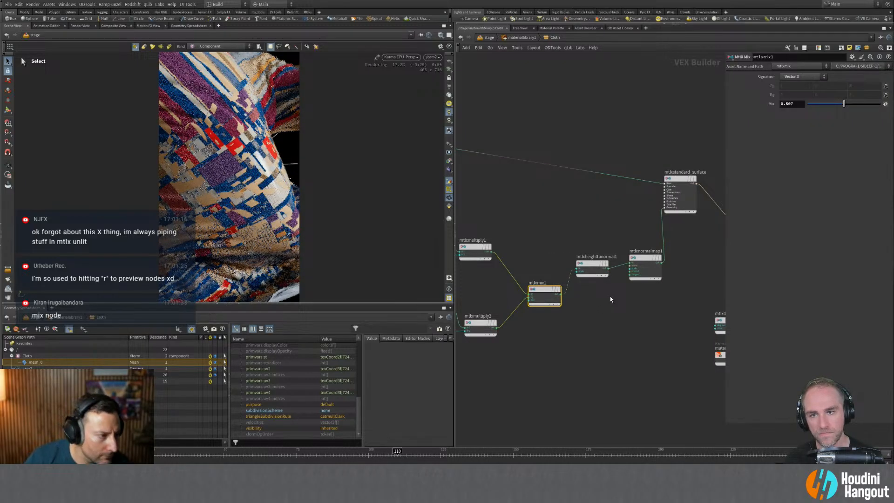
Check the UV tiling settings of the Cloth tiled image node.
{"action": "middle_click_drag", "start_coordinate": [458, 359], "coordinate": [618, 349]}
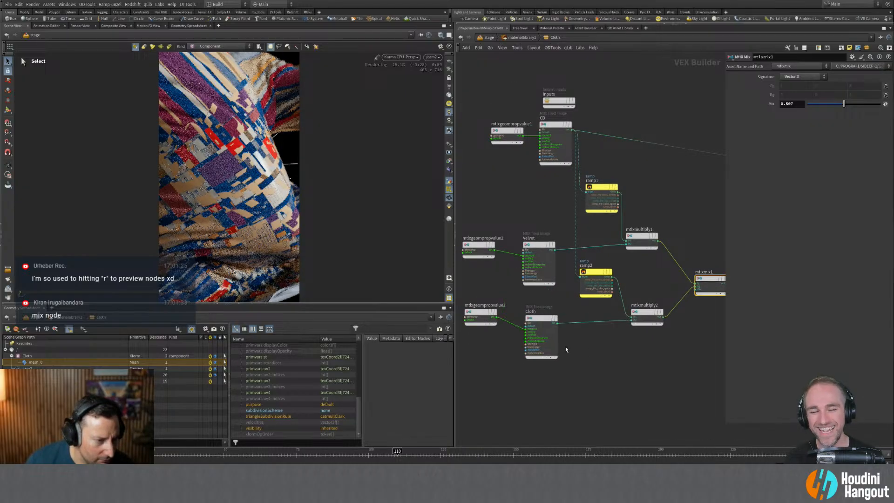
{"action": "left_click", "coordinate": [540, 317]}
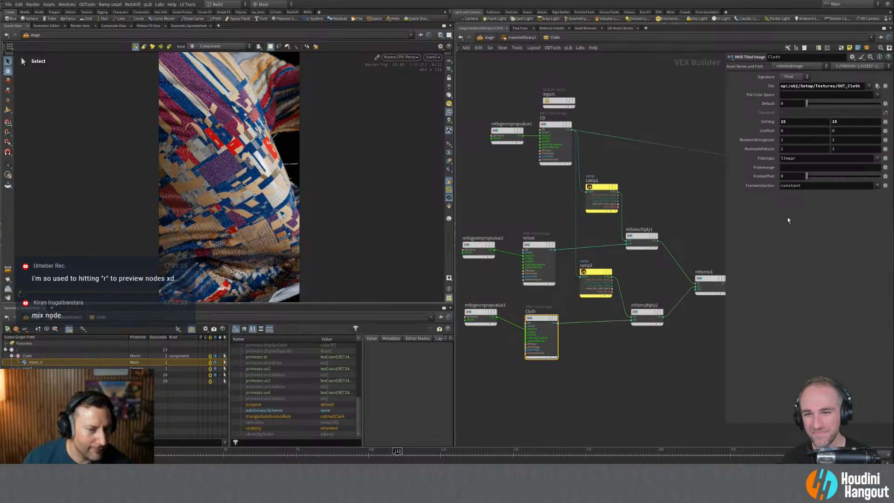
{"action": "left_click_drag", "start_coordinate": [793, 122], "coordinate": [765, 133]}
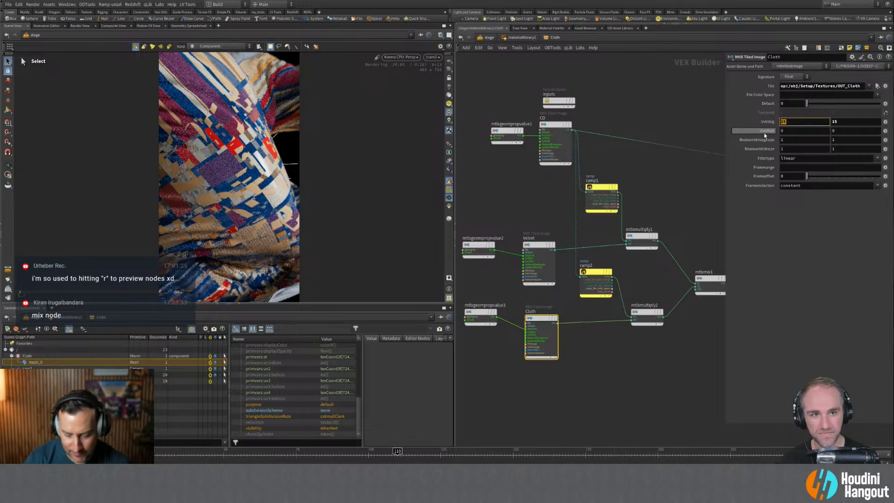
{"action": "left_click_drag", "start_coordinate": [576, 361], "coordinate": [554, 340]}
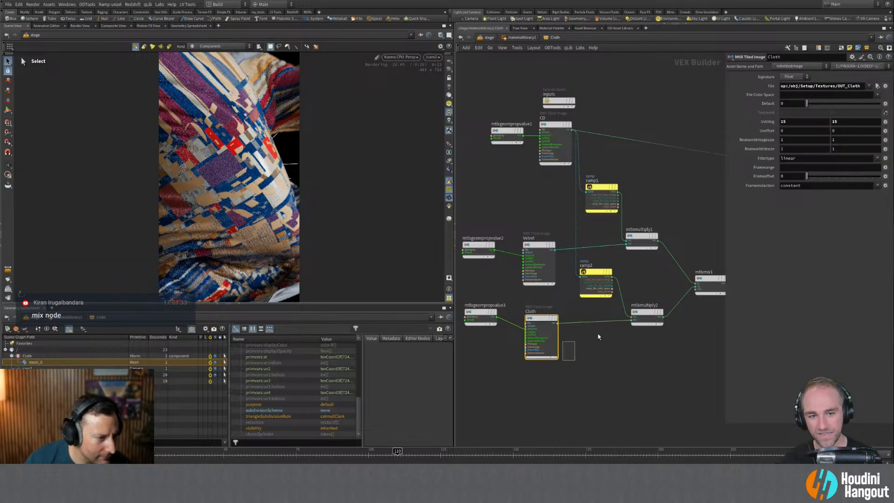
Visualize the second Multiply node's output, the first Multiply's, and the second's again to compare the two masked textures.
{"action": "left_click_drag", "start_coordinate": [662, 339], "coordinate": [646, 308]}
{"action": "key", "text": "x"}
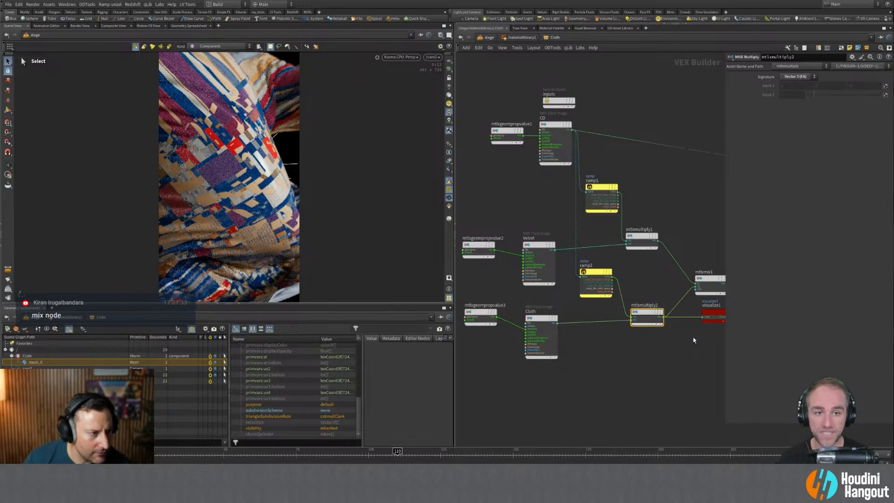
{"action": "middle_click_drag", "start_coordinate": [694, 340], "coordinate": [628, 349]}
{"action": "left_click_drag", "start_coordinate": [642, 322], "coordinate": [639, 338]}
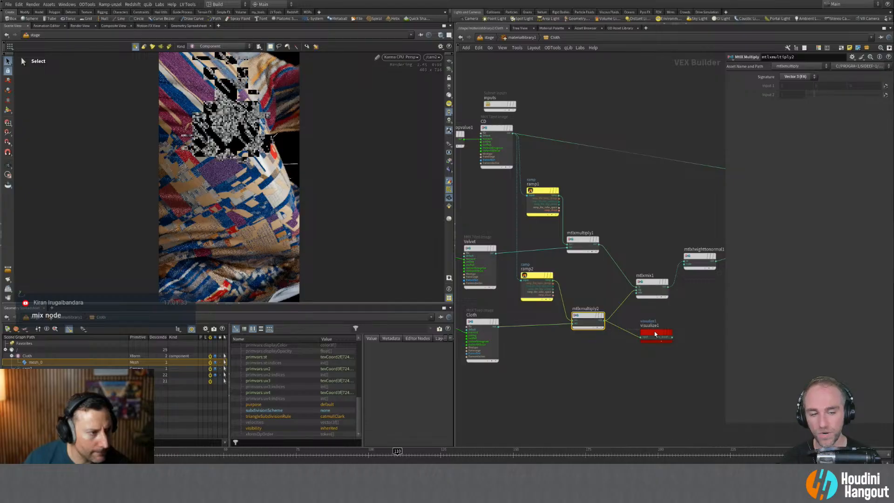
{"action": "left_click", "coordinate": [591, 241]}
{"action": "key", "text": "x"}
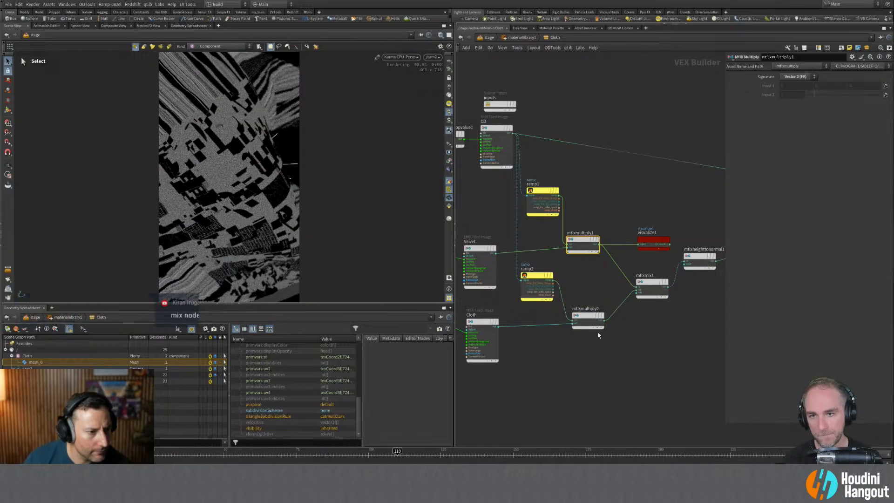
{"action": "left_click", "coordinate": [590, 317]}
{"action": "key", "text": "x"}
Invert ramp2 by moving its black key ahead of the white key, and compare against the first Multiply node's visualized output and ramp1.
{"action": "left_click", "coordinate": [540, 285]}
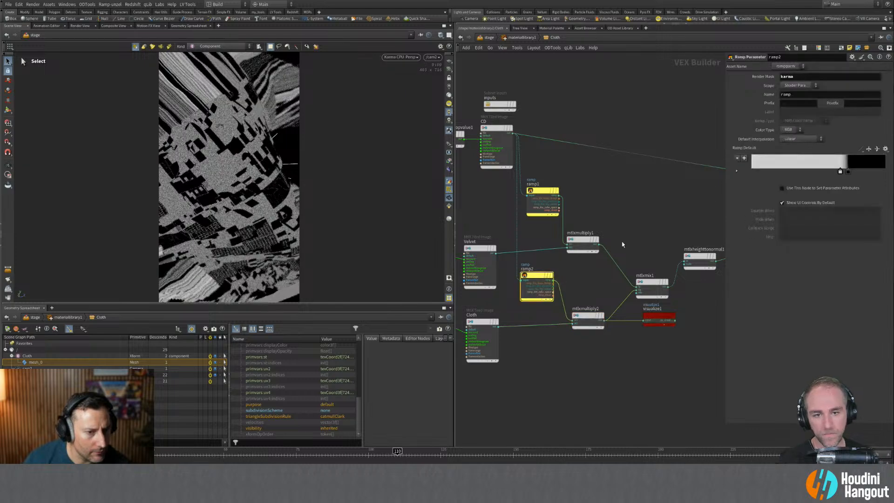
{"action": "left_click_drag", "start_coordinate": [846, 172], "coordinate": [833, 172]}
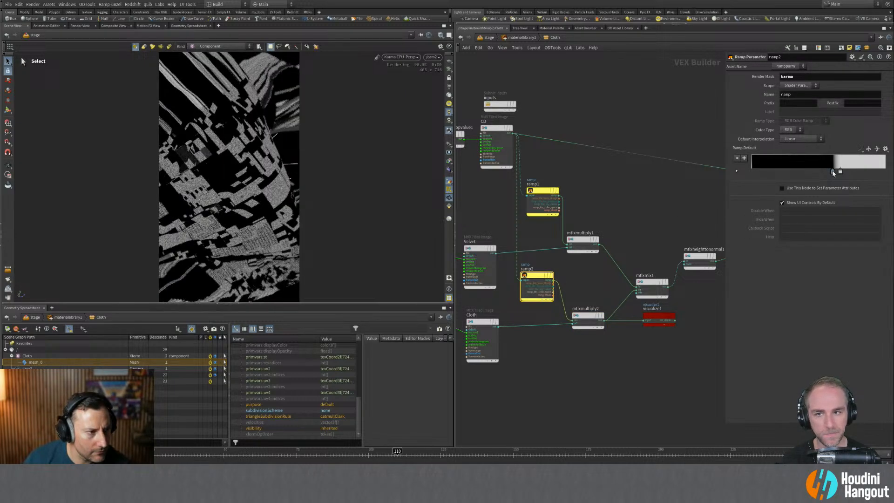
{"action": "left_click", "coordinate": [575, 248]}
{"action": "key", "text": "x"}
{"action": "left_click", "coordinate": [586, 328]}
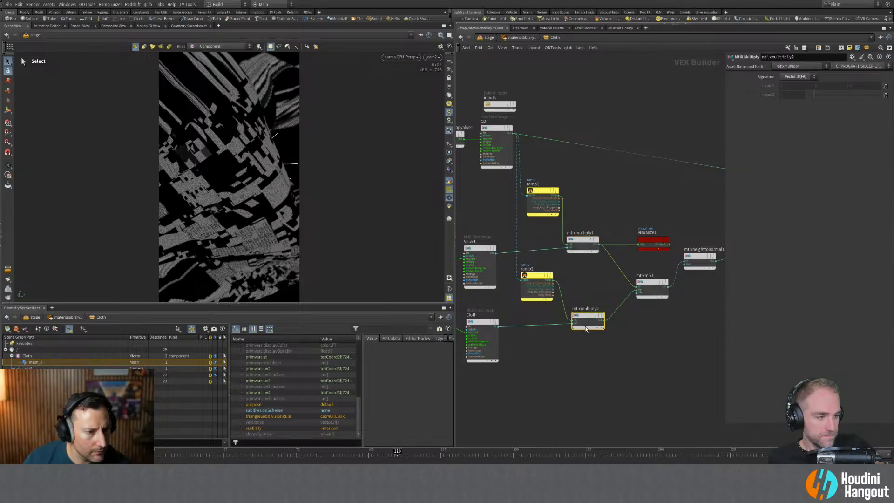
{"action": "left_click", "coordinate": [542, 190]}
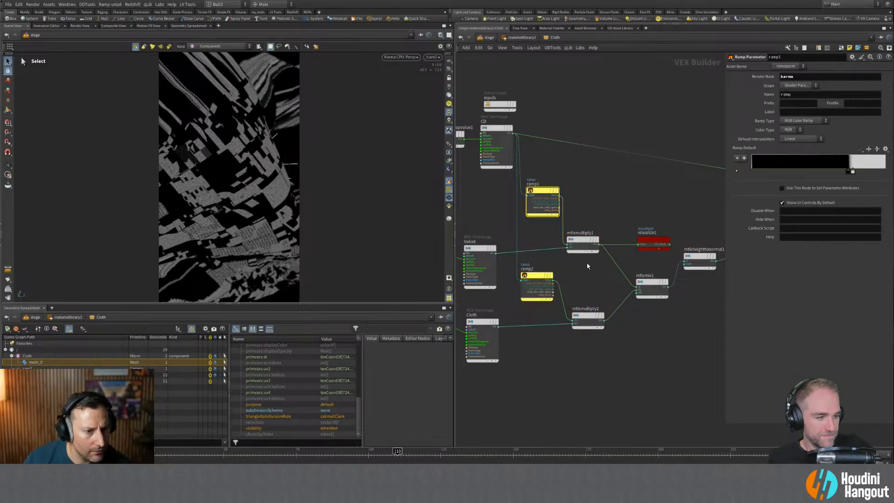
Visualize the Mix node's output and set its mix value to 0.
{"action": "middle_click_drag", "start_coordinate": [645, 269], "coordinate": [584, 269]}
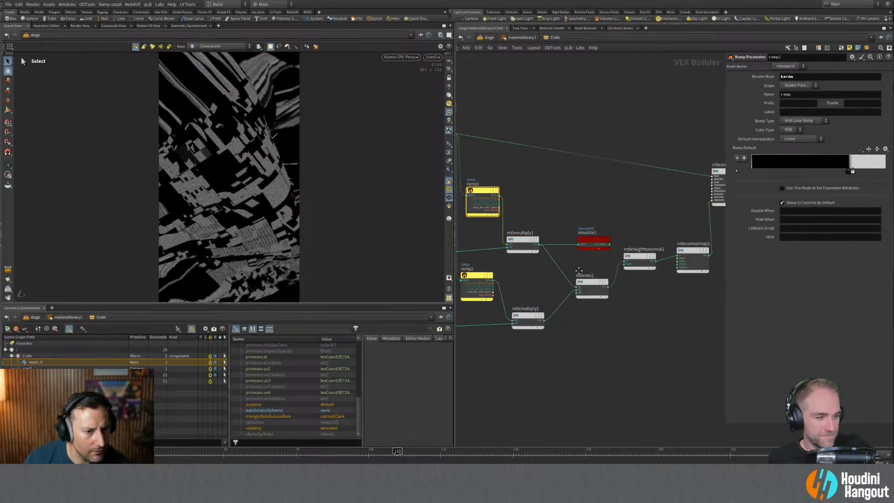
{"action": "left_click", "coordinate": [592, 293]}
{"action": "key", "text": "x"}
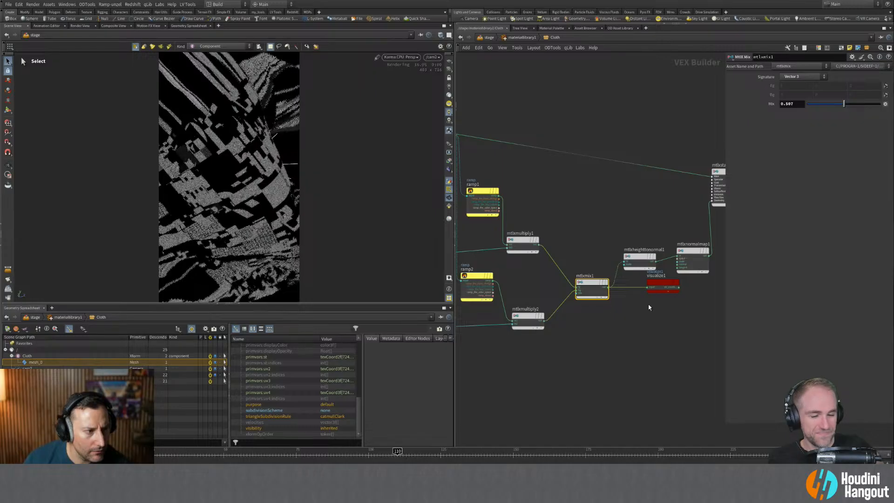
{"action": "left_click_drag", "start_coordinate": [844, 103], "coordinate": [806, 103]}
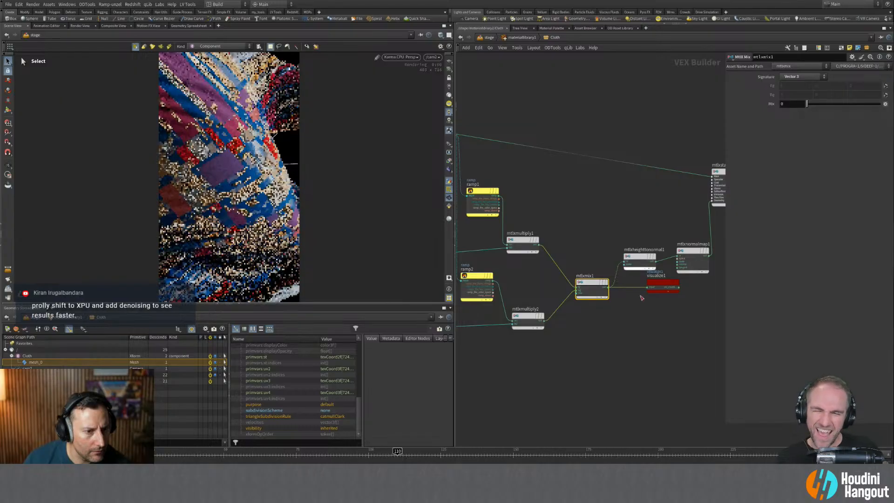
Move the Visualize node below the height-to-normal node and disconnect it from the Mix node.
{"action": "left_click_drag", "start_coordinate": [654, 292], "coordinate": [643, 312]}
{"action": "left_click_drag", "start_coordinate": [627, 326], "coordinate": [601, 250]}
{"action": "middle_click_drag", "start_coordinate": [600, 241], "coordinate": [591, 242]}
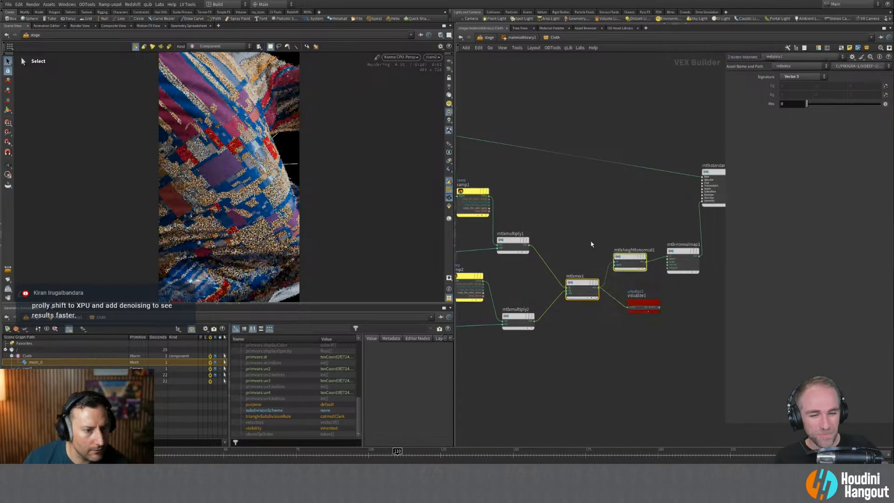
{"action": "left_click", "coordinate": [580, 250]}
{"action": "scroll", "coordinate": [618, 309], "scroll_direction": "down", "scroll_amount": 1}
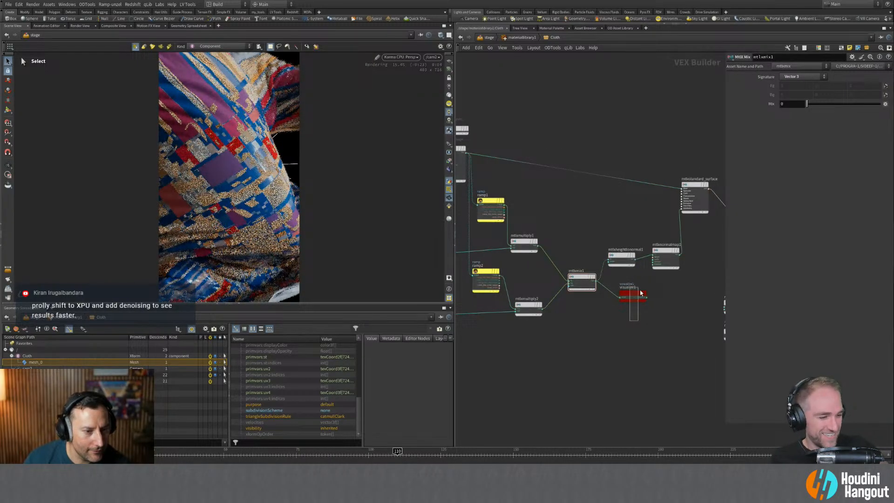
{"action": "left_click", "coordinate": [645, 297]}
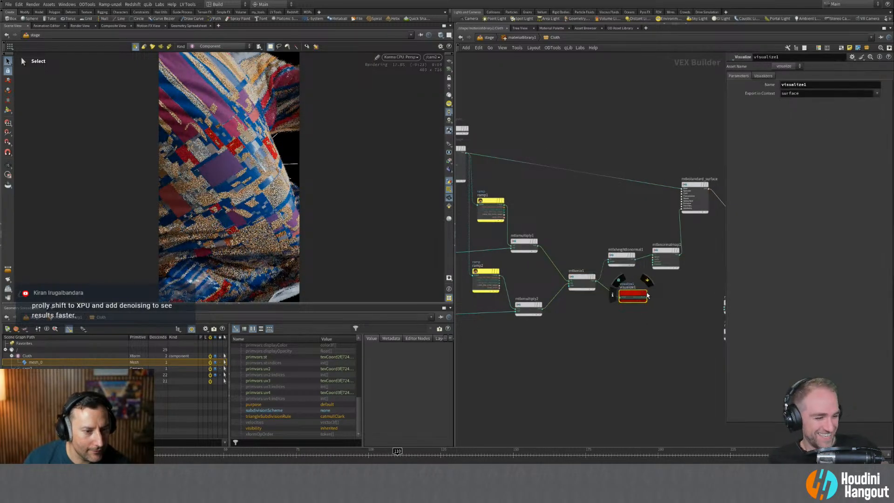
{"action": "left_click", "coordinate": [582, 279]}
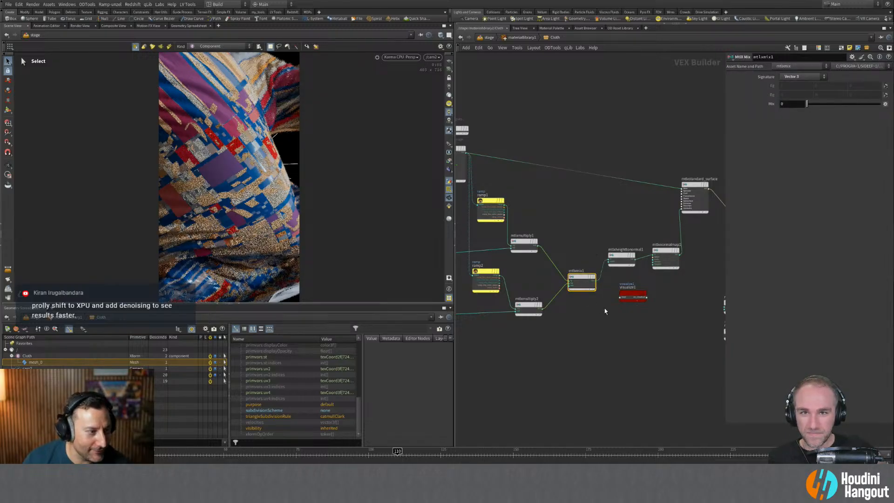
{"action": "left_click", "coordinate": [635, 298]}
{"action": "scroll", "coordinate": [573, 273], "scroll_direction": "up", "scroll_amount": 2}
Wire the first Multiply node into the standard surface's base color, and replace that connection with the second Multiply node's output.
{"action": "left_click", "coordinate": [530, 240]}
{"action": "left_click", "coordinate": [694, 172]}
{"action": "left_click", "coordinate": [727, 197]}
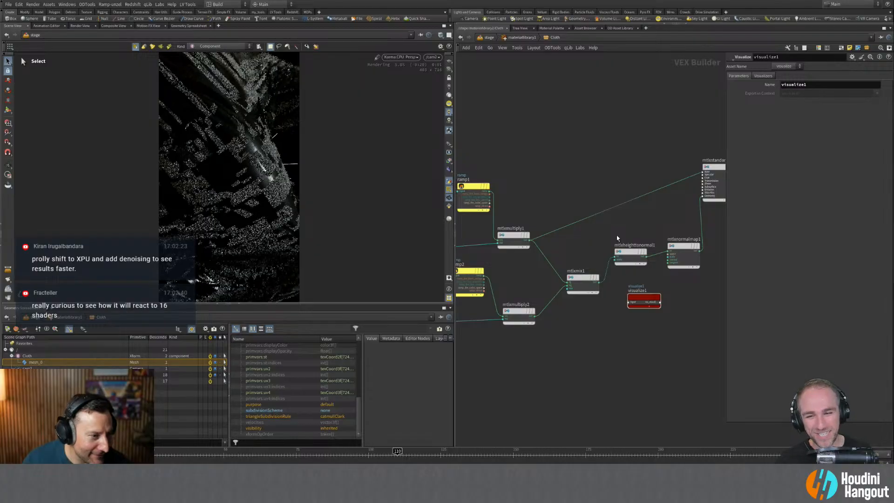
{"action": "left_click", "coordinate": [536, 318]}
{"action": "left_click", "coordinate": [703, 173]}
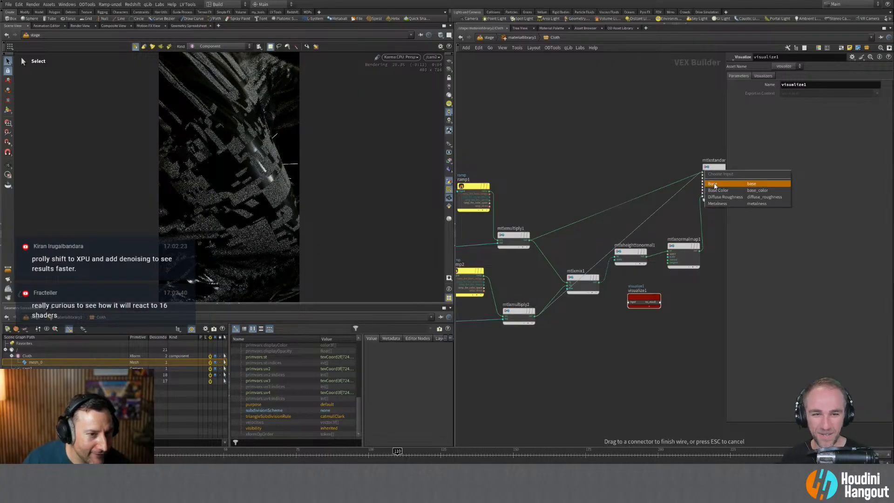
{"action": "left_click", "coordinate": [717, 190]}
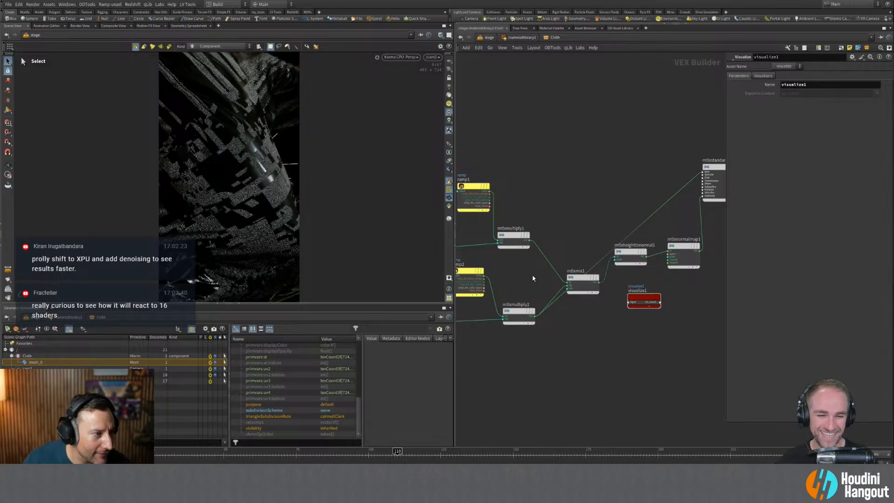
Move ramp2's white key ahead of its black key to flip the cloth mask back.
{"action": "middle_click_drag", "start_coordinate": [512, 284], "coordinate": [549, 279]}
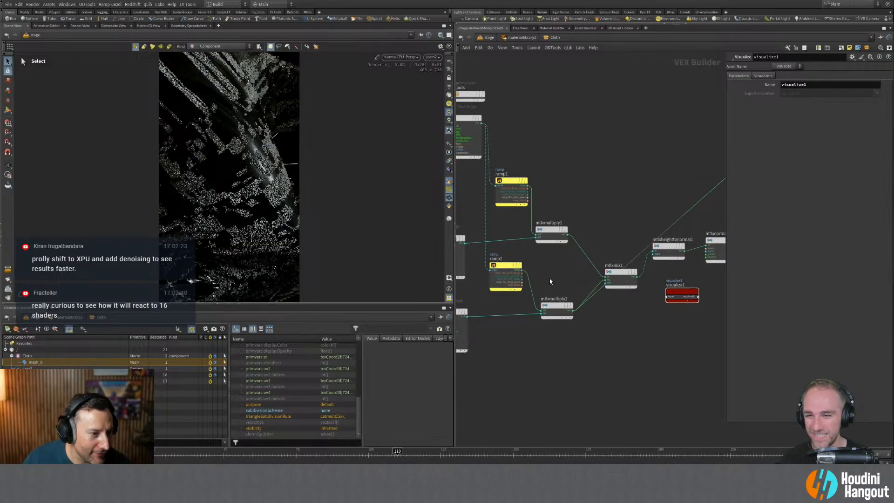
{"action": "left_click", "coordinate": [508, 278]}
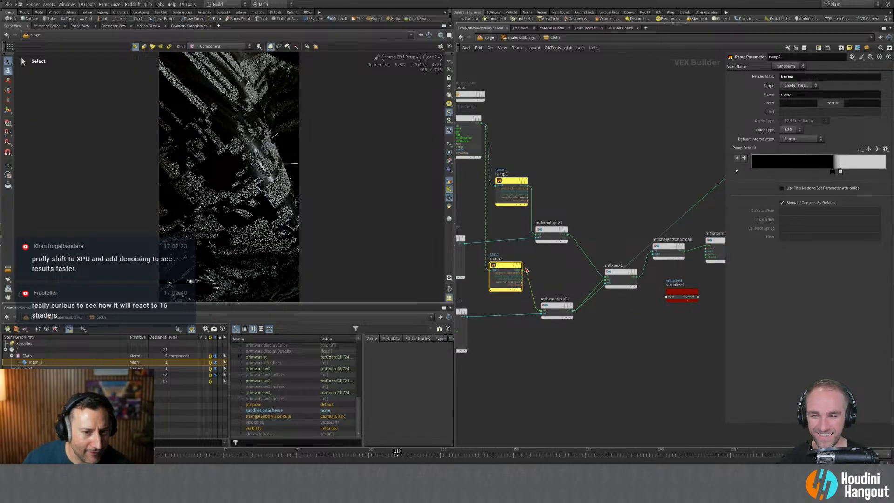
{"action": "left_click_drag", "start_coordinate": [840, 171], "coordinate": [826, 171]}
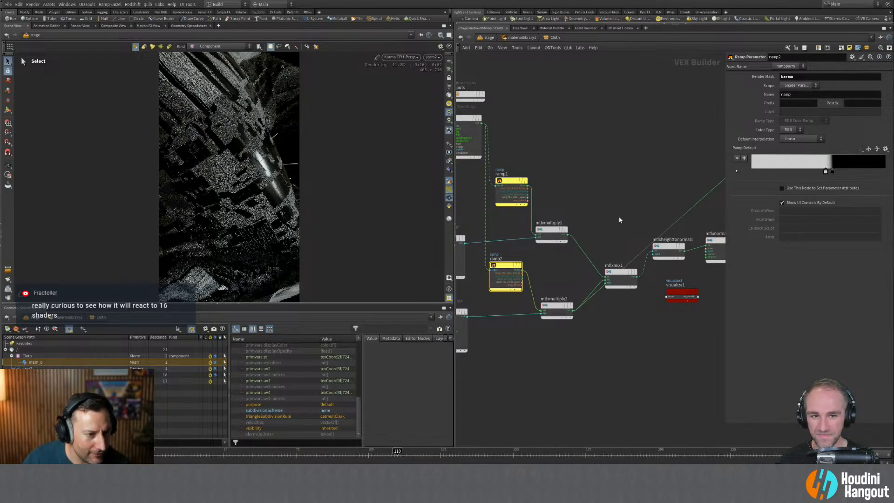
Replace the standard surface's base color connection with the first Multiply node's output and check the velvet areas.
{"action": "middle_click_drag", "start_coordinate": [619, 217], "coordinate": [525, 241]}
{"action": "left_click_drag", "start_coordinate": [473, 258], "coordinate": [646, 191]}
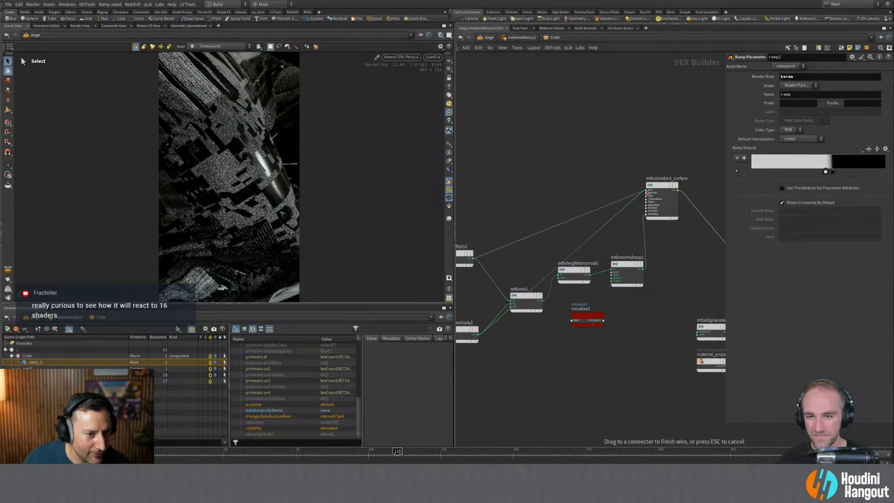
{"action": "left_click", "coordinate": [668, 202]}
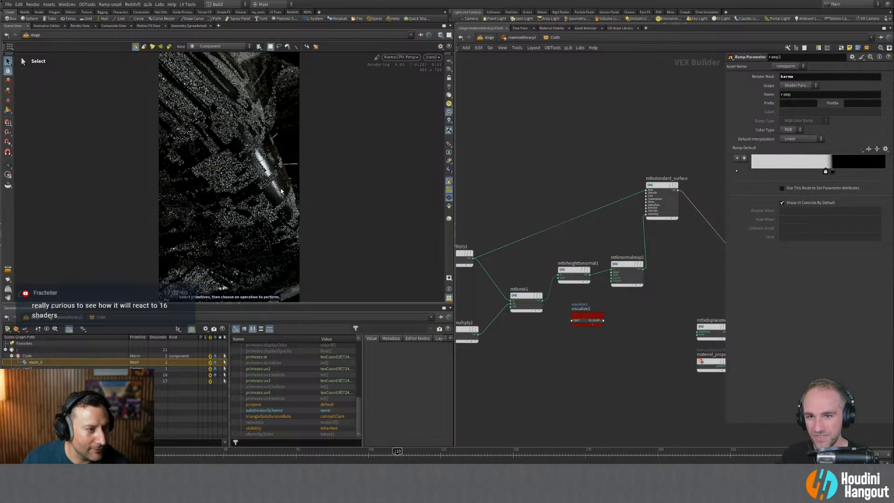
{"action": "middle_click_drag", "start_coordinate": [498, 210], "coordinate": [590, 200]}
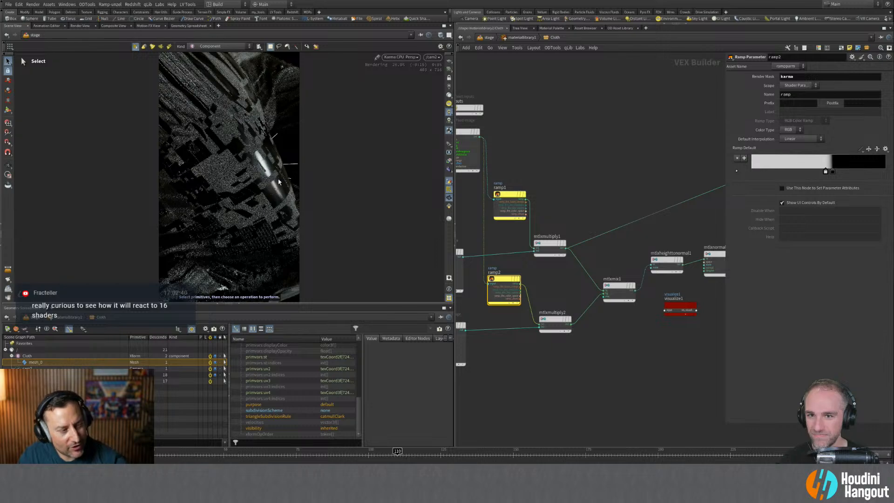
{"action": "left_click", "coordinate": [509, 207]}
{"action": "left_click", "coordinate": [507, 297]}
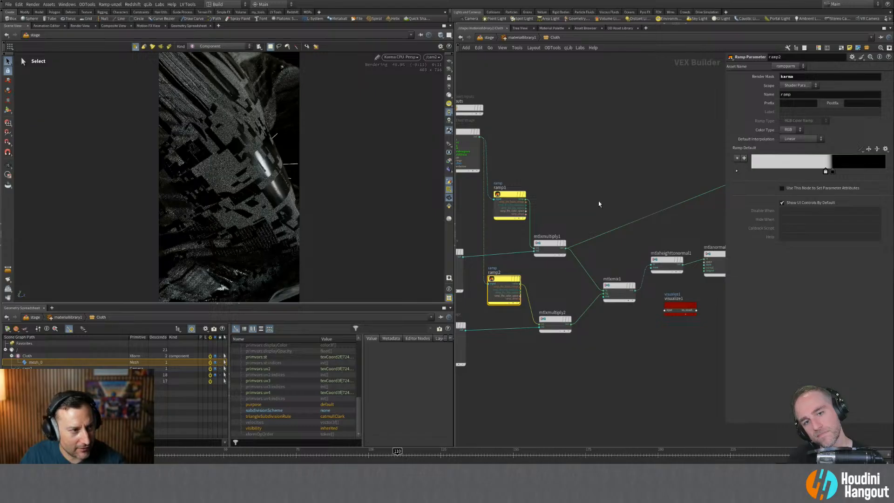
{"action": "middle_click_drag", "start_coordinate": [599, 200], "coordinate": [589, 206]}
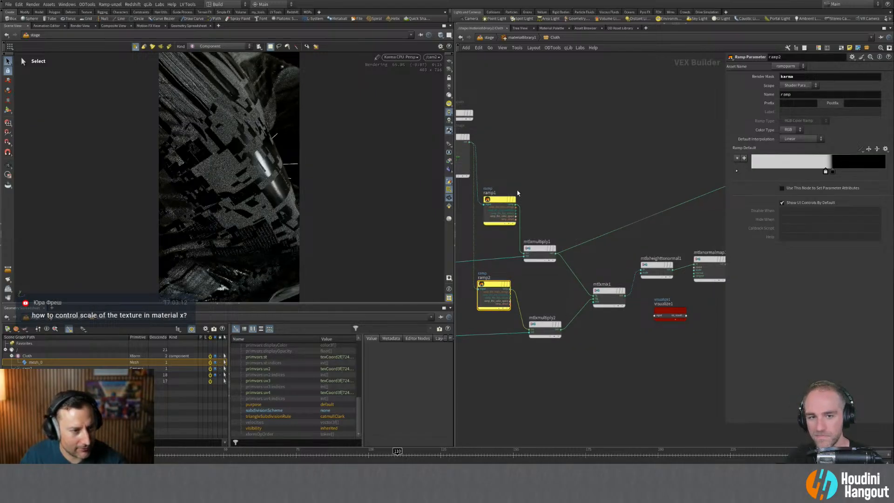
Wire ramp1's output into the standard surface's base color, and replace that connection with ramp2's output.
{"action": "left_click", "coordinate": [513, 205]}
{"action": "middle_click_drag", "start_coordinate": [518, 206], "coordinate": [496, 218]}
{"action": "left_click_drag", "start_coordinate": [496, 217], "coordinate": [708, 198]}
{"action": "left_click", "coordinate": [719, 215]}
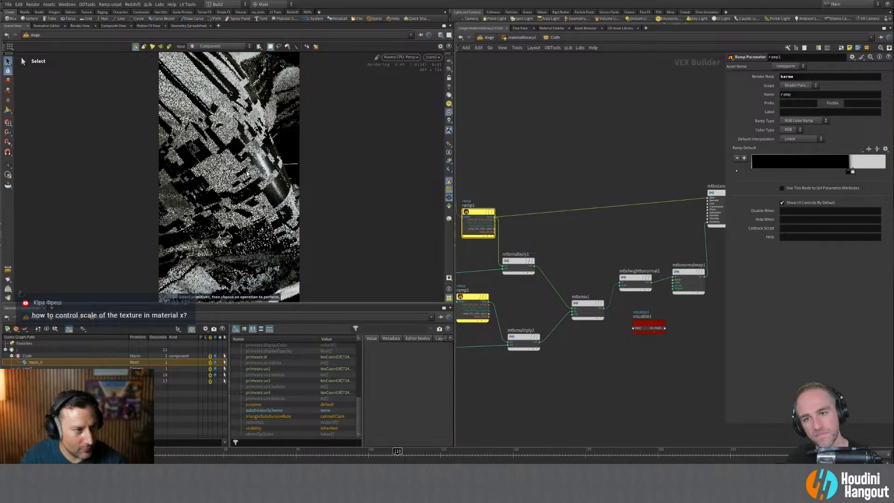
{"action": "left_click_drag", "start_coordinate": [488, 300], "coordinate": [701, 204]}
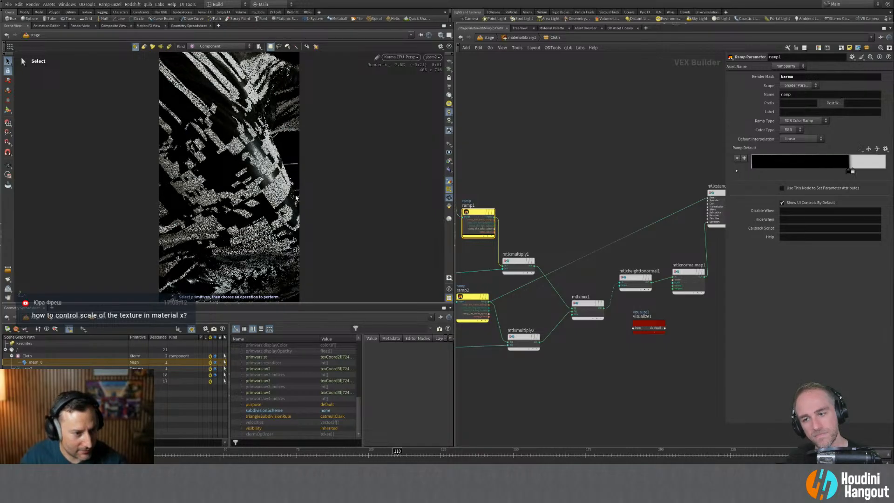
{"action": "middle_click_drag", "start_coordinate": [516, 311], "coordinate": [567, 292]}
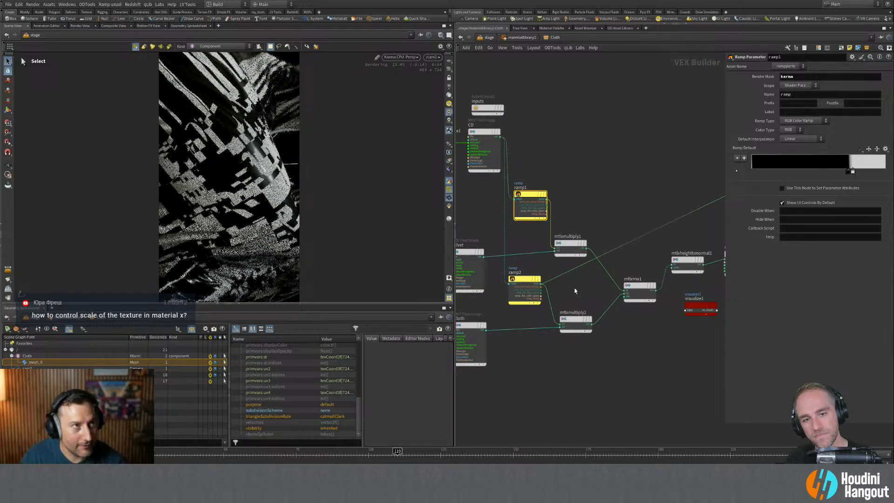
{"action": "left_click_drag", "start_coordinate": [577, 287], "coordinate": [575, 323]}
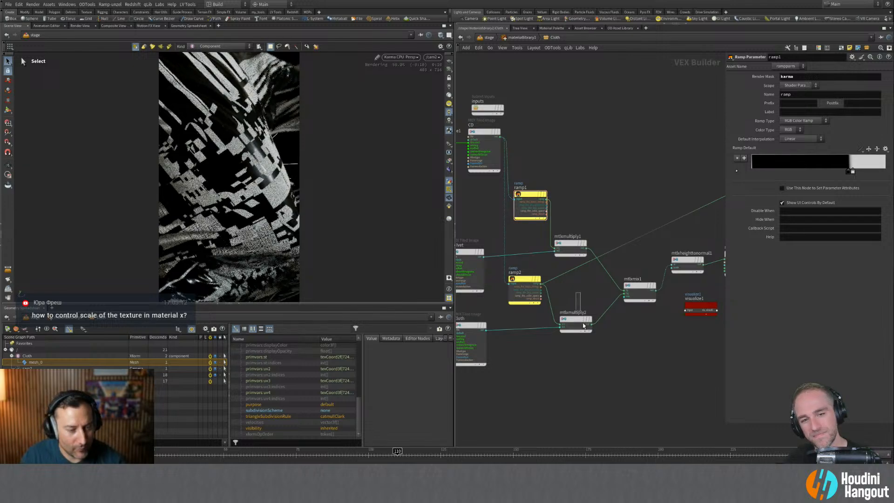
Wire the second Multiply node's output into the standard surface's base color in place of ramp2.
{"action": "middle_click_drag", "start_coordinate": [594, 325], "coordinate": [557, 338]}
{"action": "left_click", "coordinate": [555, 337]}
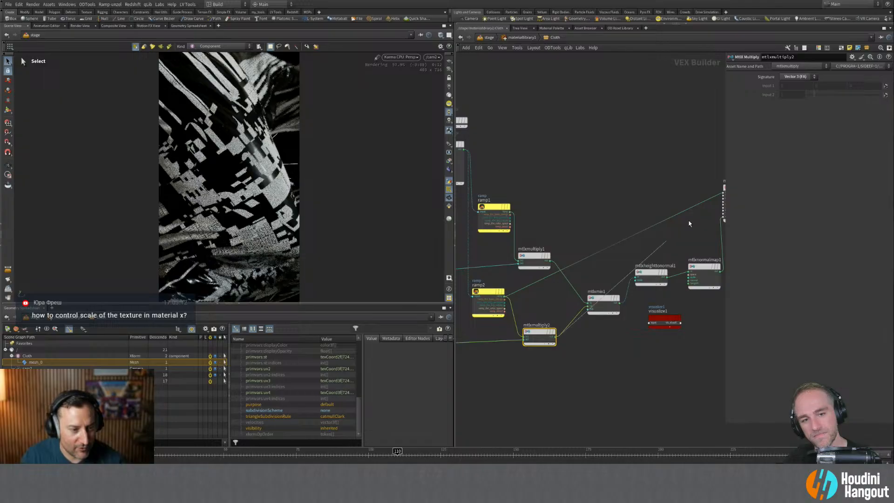
{"action": "left_click", "coordinate": [725, 188]}
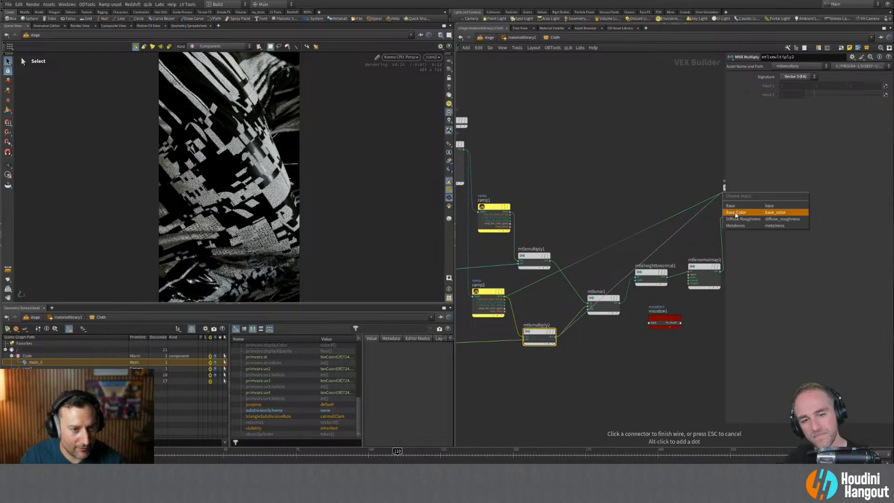
{"action": "left_click", "coordinate": [735, 213]}
Try an MtlX Invert node between ramp2 and the second Multiply node, and delete it again.
{"action": "middle_click_drag", "start_coordinate": [535, 370], "coordinate": [586, 363]}
{"action": "key", "text": "Tab"}
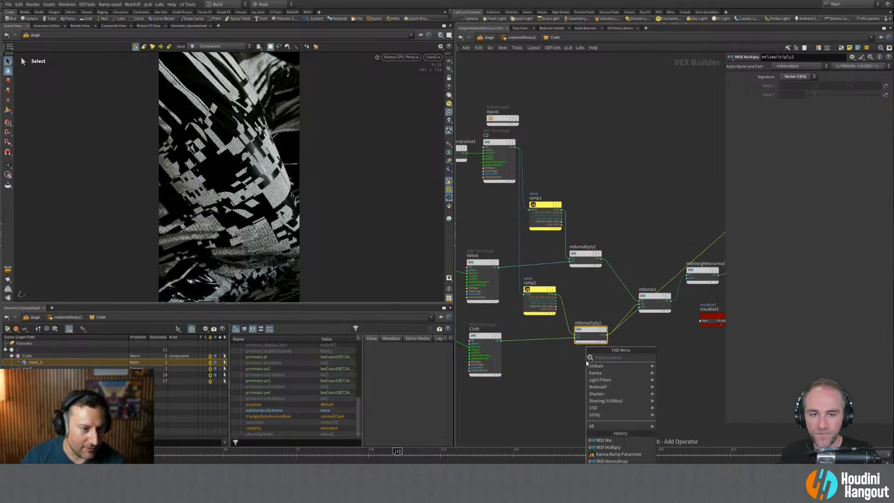
{"action": "key", "text": "Escape"}
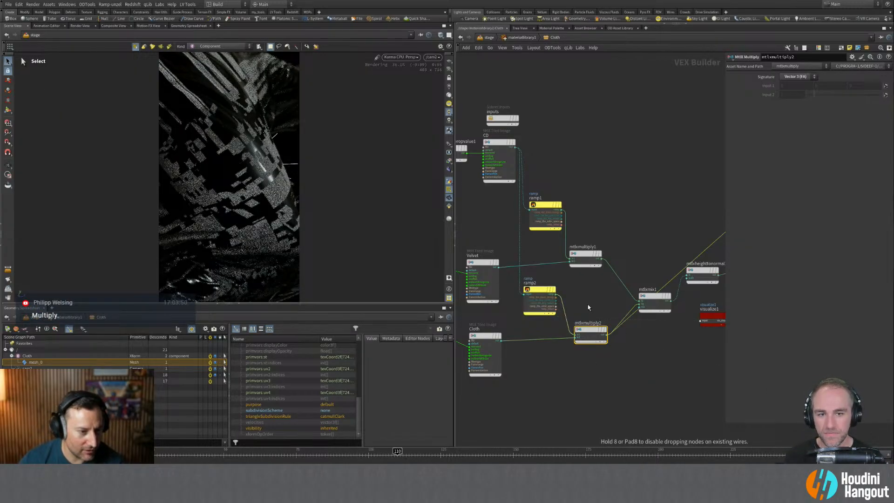
{"action": "left_click", "coordinate": [568, 322]}
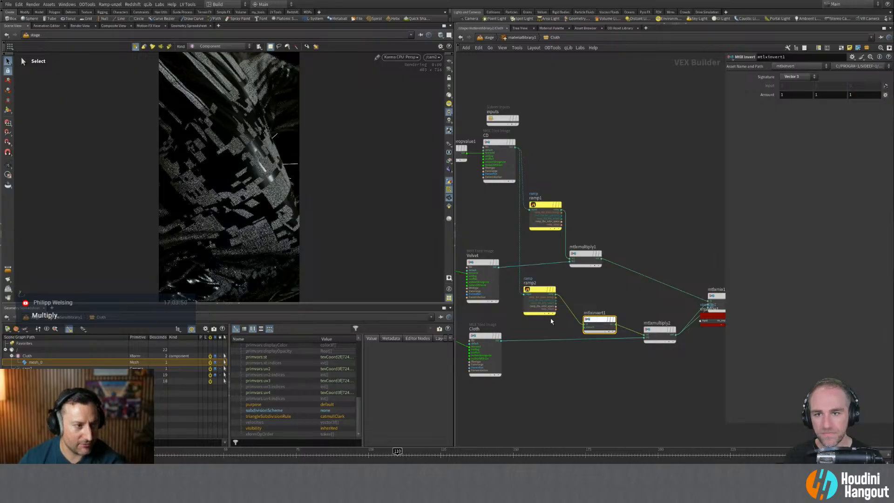
{"action": "key", "text": "Delete"}
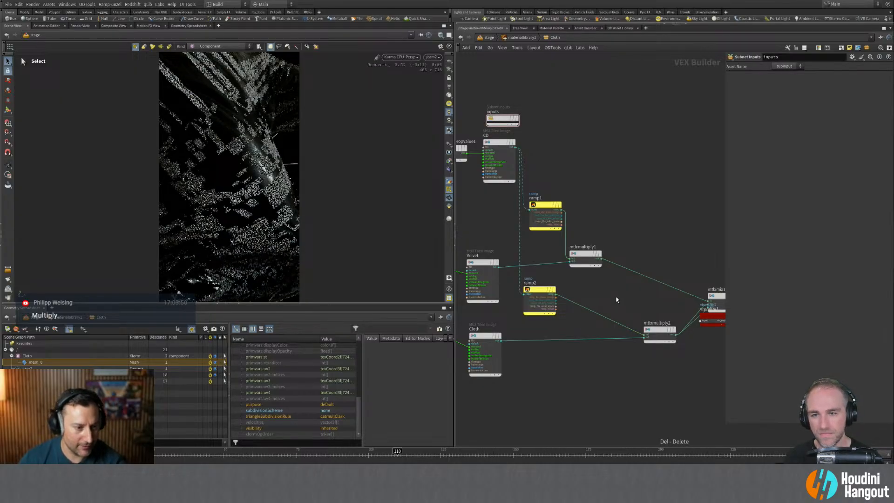
Move the Visualize and second Multiply nodes lower, and wire the Mix node's output into the standard surface's base color.
{"action": "middle_click_drag", "start_coordinate": [616, 299], "coordinate": [480, 307]}
{"action": "left_click_drag", "start_coordinate": [581, 324], "coordinate": [581, 356]}
{"action": "left_click_drag", "start_coordinate": [524, 337], "coordinate": [509, 352]}
{"action": "left_click_drag", "start_coordinate": [588, 304], "coordinate": [717, 210]}
{"action": "left_click", "coordinate": [719, 212]}
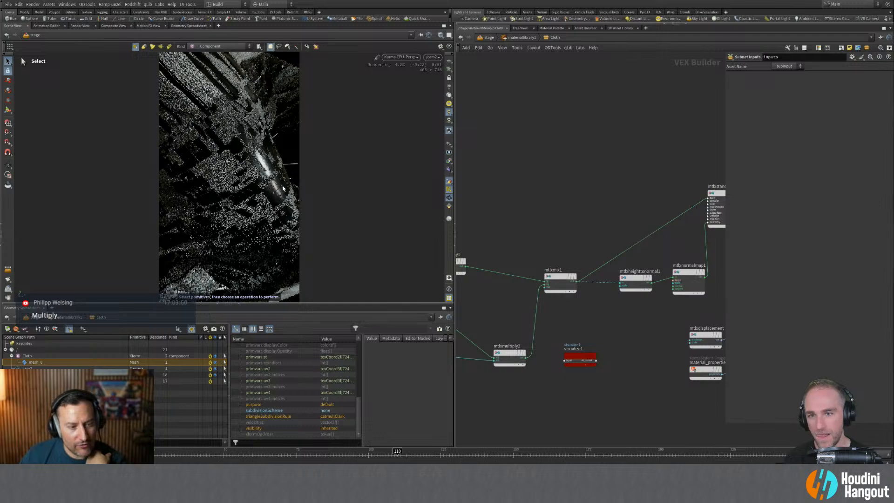
Set the Mix node's mix value to 1.
{"action": "middle_click_drag", "start_coordinate": [549, 275], "coordinate": [587, 271]}
{"action": "left_click", "coordinate": [599, 278]}
{"action": "left_click_drag", "start_coordinate": [822, 104], "coordinate": [883, 108]}
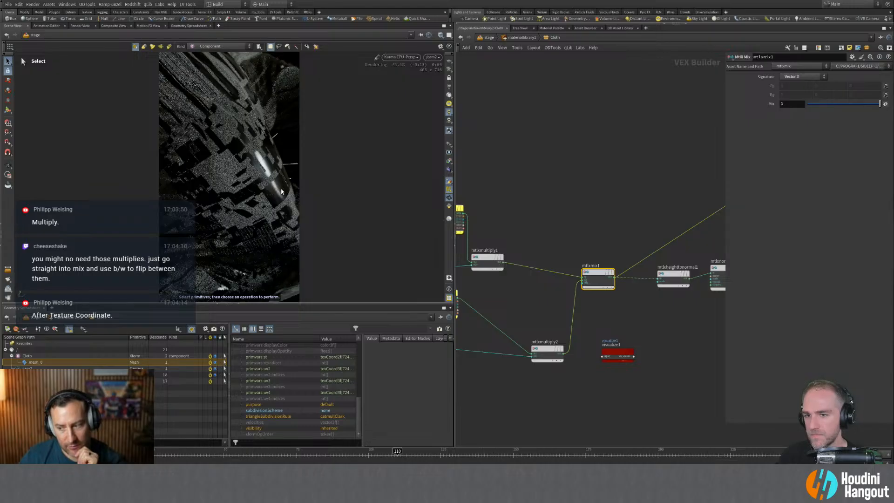
Connect ramp1 to the Mix node's mix input, and feed the Velvet and Cloth textures directly into its foreground and background.
{"action": "middle_click_drag", "start_coordinate": [547, 308], "coordinate": [567, 282]}
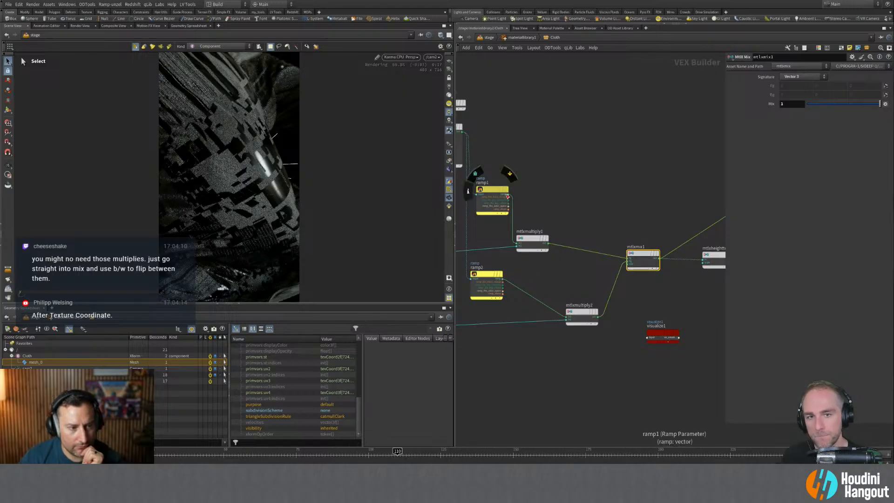
{"action": "left_click_drag", "start_coordinate": [511, 196], "coordinate": [628, 264]}
{"action": "middle_click_drag", "start_coordinate": [489, 289], "coordinate": [547, 297]}
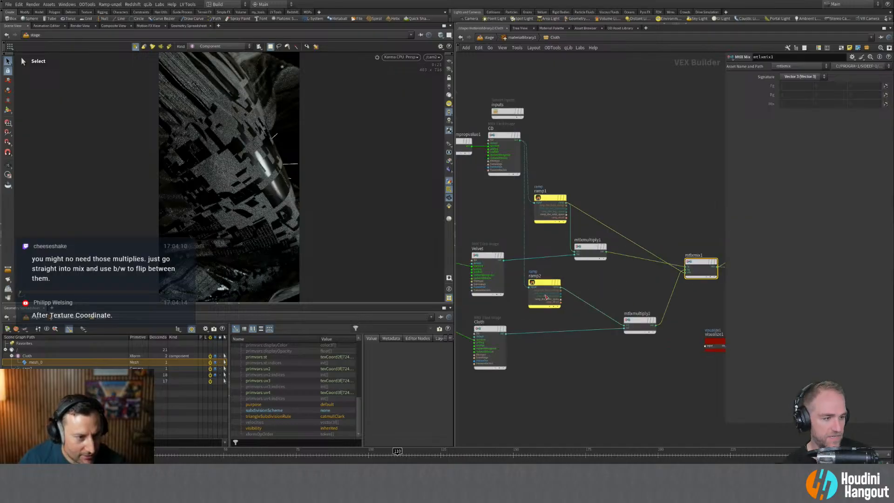
{"action": "left_click_drag", "start_coordinate": [504, 261], "coordinate": [507, 334]}
Delete both Multiply nodes and the ramp2 node.
{"action": "left_click", "coordinate": [640, 321]}
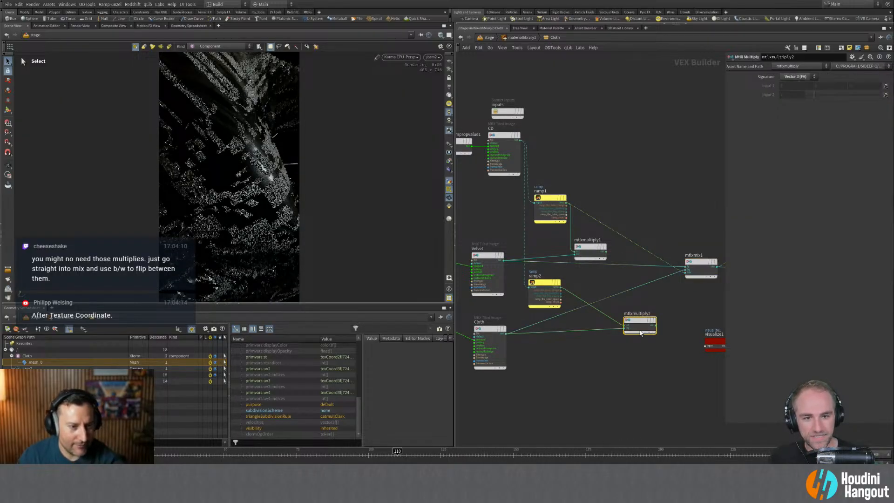
{"action": "key", "text": "Delete"}
{"action": "left_click_drag", "start_coordinate": [616, 217], "coordinate": [591, 259]}
{"action": "key", "text": "Delete"}
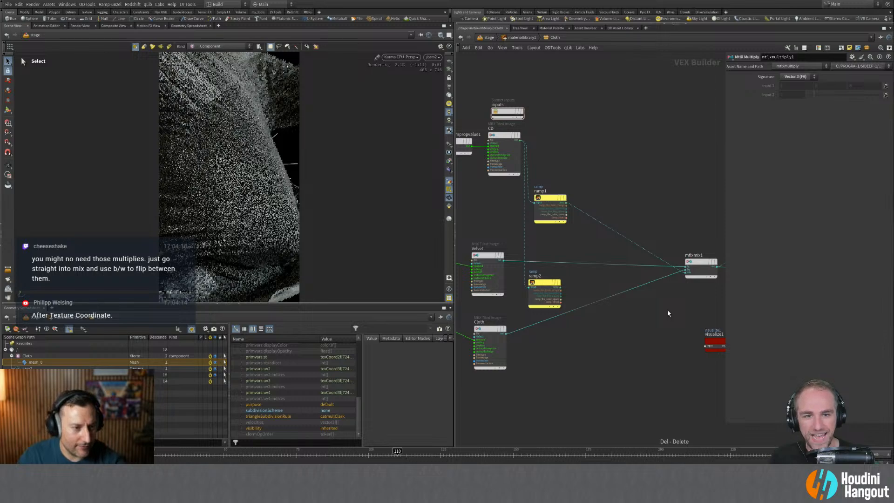
{"action": "left_click", "coordinate": [546, 296]}
{"action": "middle_click_drag", "start_coordinate": [695, 223], "coordinate": [624, 238]}
{"action": "key", "text": "Delete"}
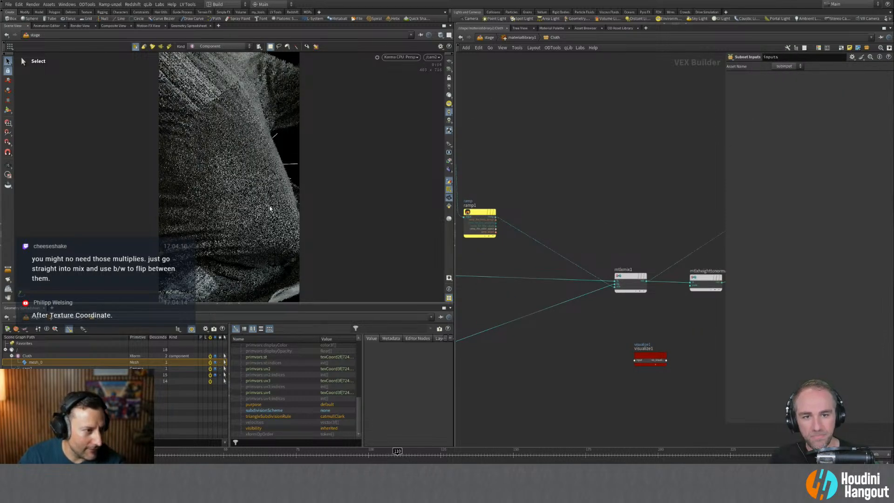
Reposition the Mix node, and wire the CD texture's output into the standard surface's base color.
{"action": "scroll", "coordinate": [613, 215], "scroll_direction": "down", "scroll_amount": 2}
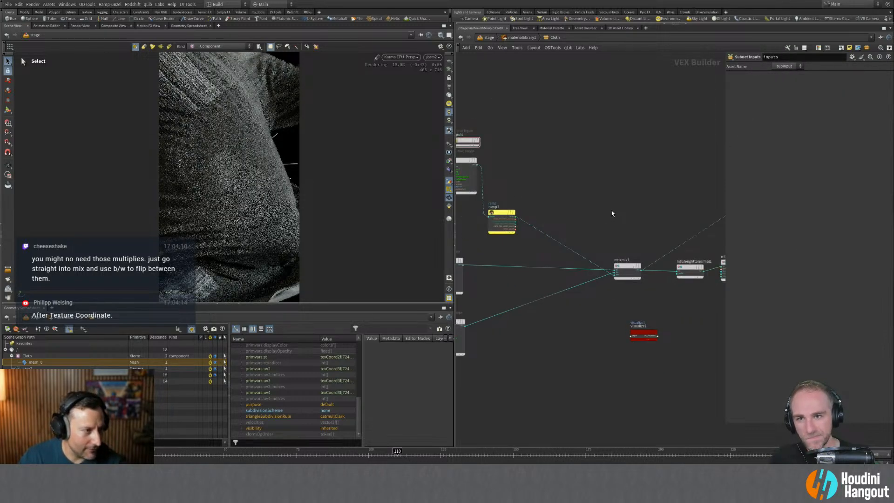
{"action": "scroll", "coordinate": [611, 210], "scroll_direction": "up", "scroll_amount": 1}
{"action": "middle_click_drag", "start_coordinate": [612, 209], "coordinate": [515, 203]}
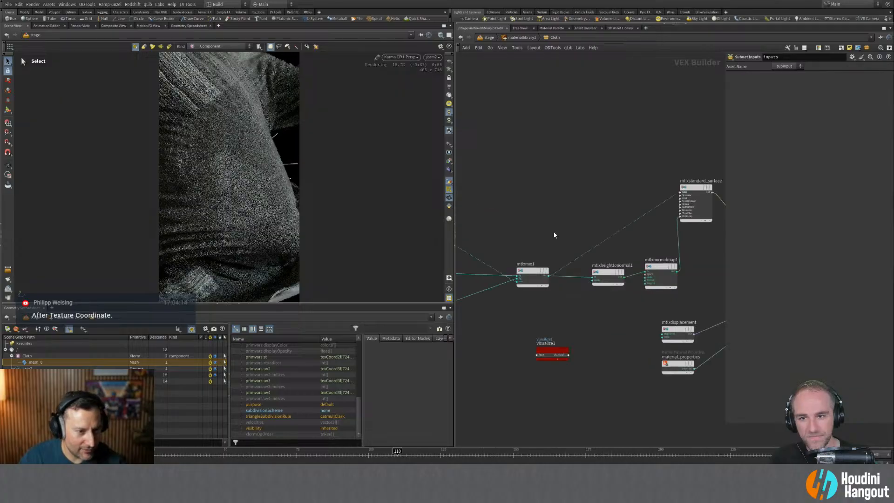
{"action": "scroll", "coordinate": [554, 236], "scroll_direction": "down", "scroll_amount": 1}
{"action": "left_click_drag", "start_coordinate": [534, 272], "coordinate": [520, 252]}
{"action": "middle_click_drag", "start_coordinate": [526, 196], "coordinate": [618, 239]}
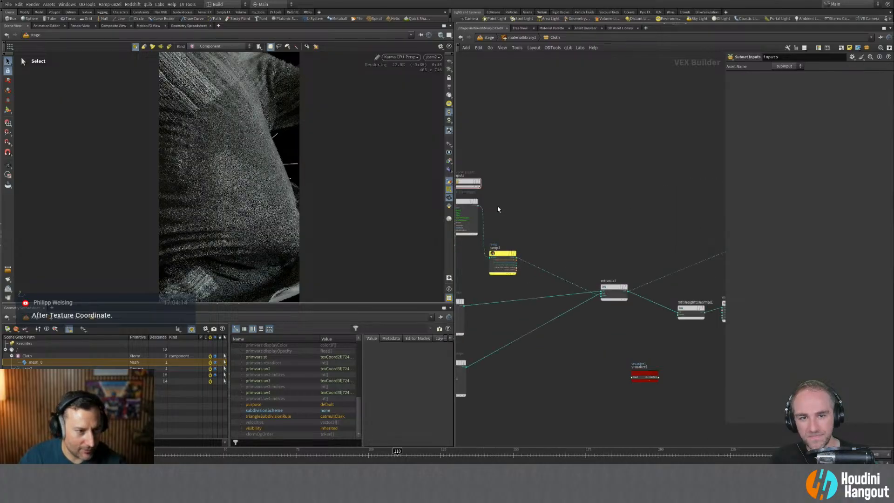
{"action": "left_click", "coordinate": [478, 206]}
{"action": "middle_click_drag", "start_coordinate": [682, 235], "coordinate": [563, 230]}
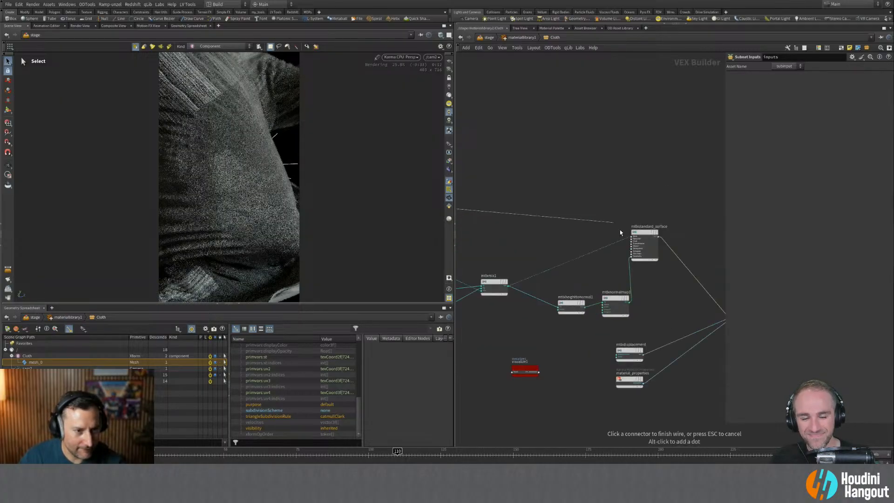
{"action": "left_click", "coordinate": [629, 237]}
{"action": "left_click", "coordinate": [670, 250]}
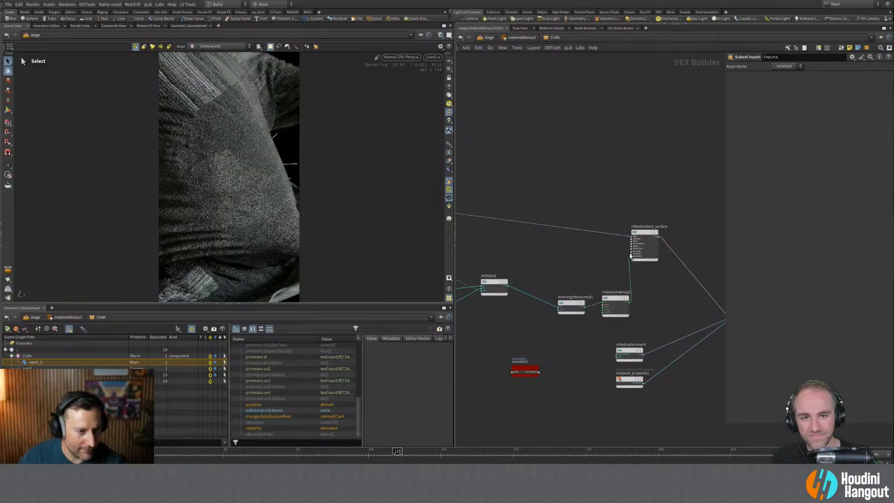
Line up the height-to-normal and normal map nodes beside the Mix node.
{"action": "middle_click_drag", "start_coordinate": [528, 259], "coordinate": [596, 250]}
{"action": "left_click_drag", "start_coordinate": [581, 253], "coordinate": [621, 254]}
{"action": "left_click", "coordinate": [626, 286]}
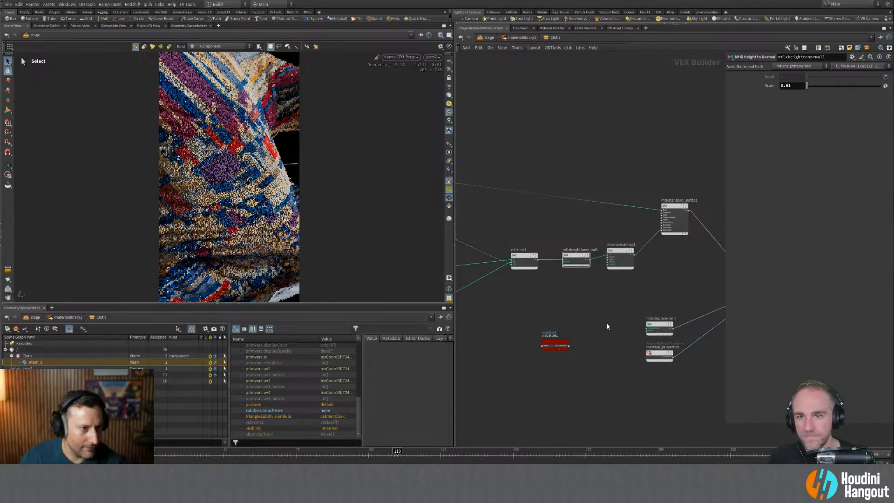
Return to the stage network, add a Light node beside the dome light, and connect it to the merge node.
{"action": "key", "text": "u"}
{"action": "key", "text": "Tab"}
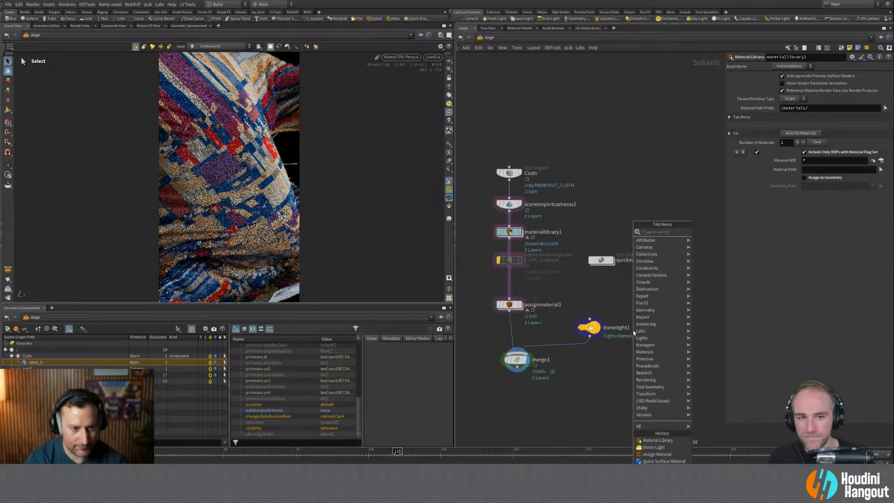
{"action": "mouse_move", "coordinate": [634, 334]}
{"action": "key", "text": "Escape"}
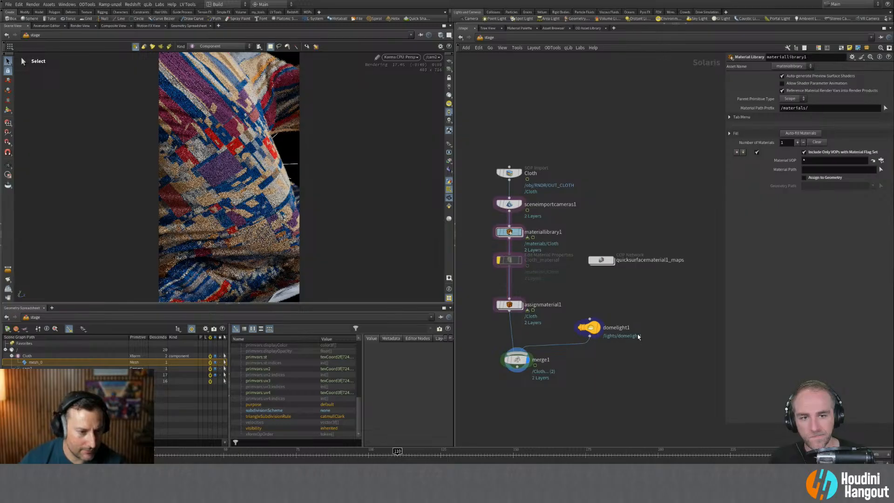
{"action": "left_click", "coordinate": [636, 338]}
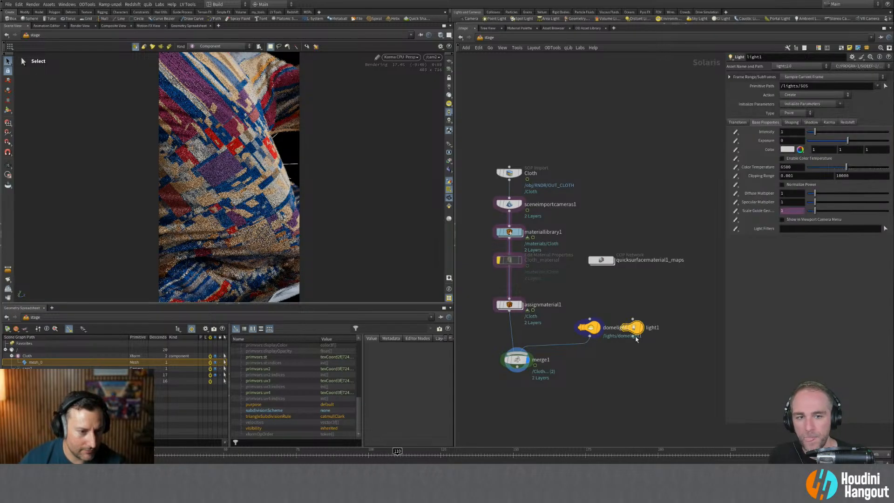
{"action": "left_click_drag", "start_coordinate": [531, 359], "coordinate": [635, 338]}
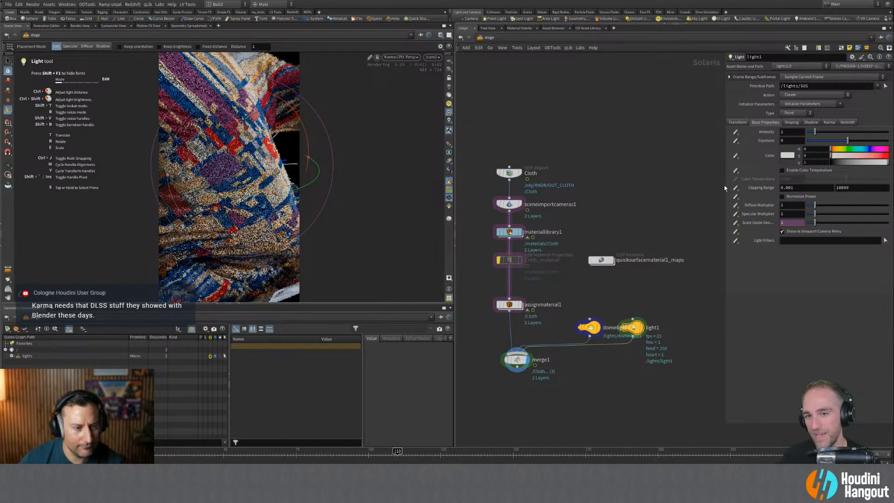
Bypass the dome light, and place the new light on the cloth using the Diffuse placement mode.
{"action": "left_click", "coordinate": [580, 327]}
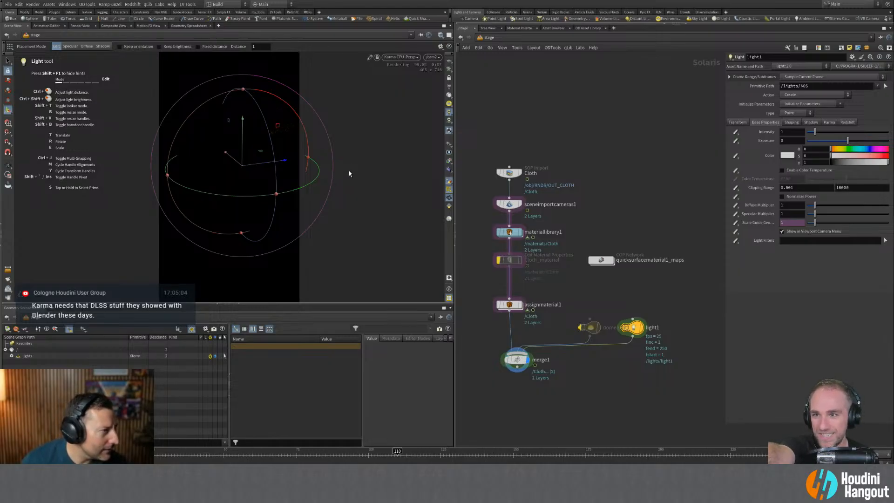
{"action": "left_click", "coordinate": [86, 47]}
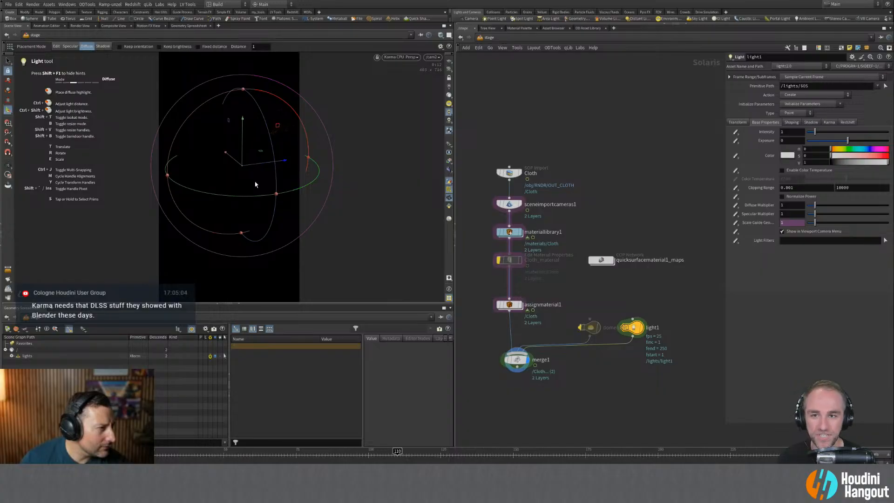
{"action": "left_click", "coordinate": [248, 175]}
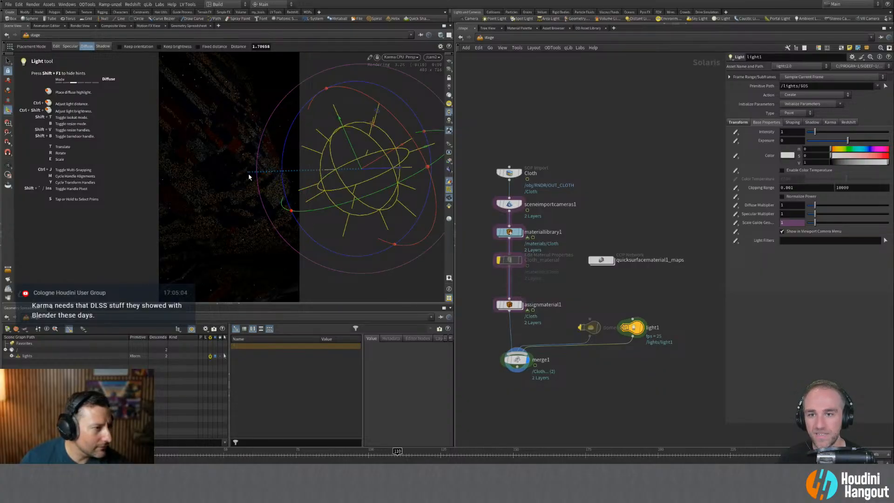
Reposition the light on the cloth with Diffuse placement, and set its pivot on the cloth in Shadow placement mode.
{"action": "left_click", "coordinate": [239, 158]}
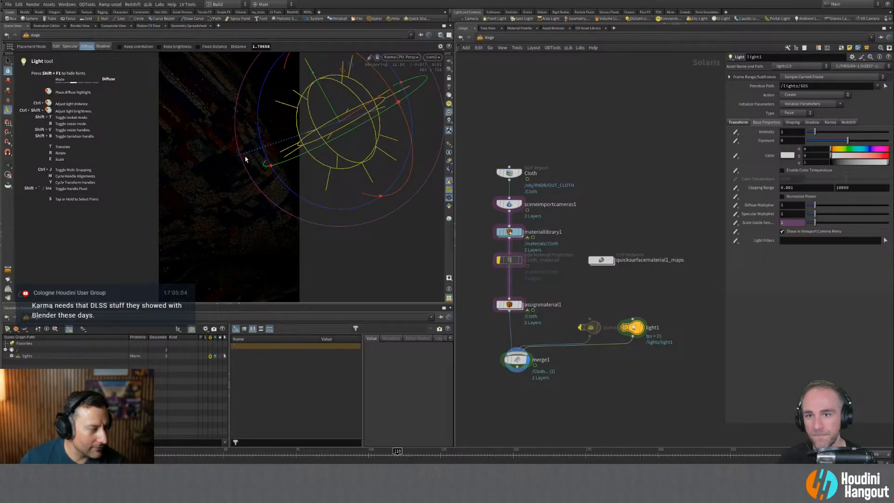
{"action": "left_click", "coordinate": [102, 46]}
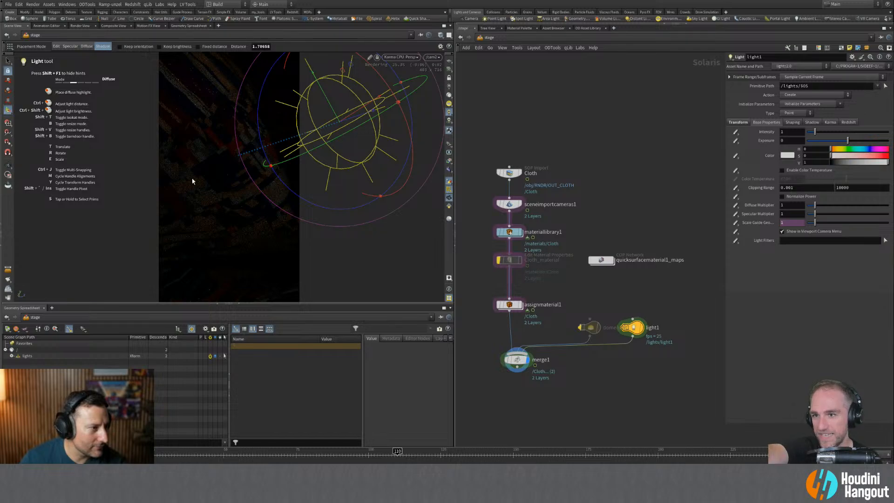
{"action": "left_click", "coordinate": [176, 210]}
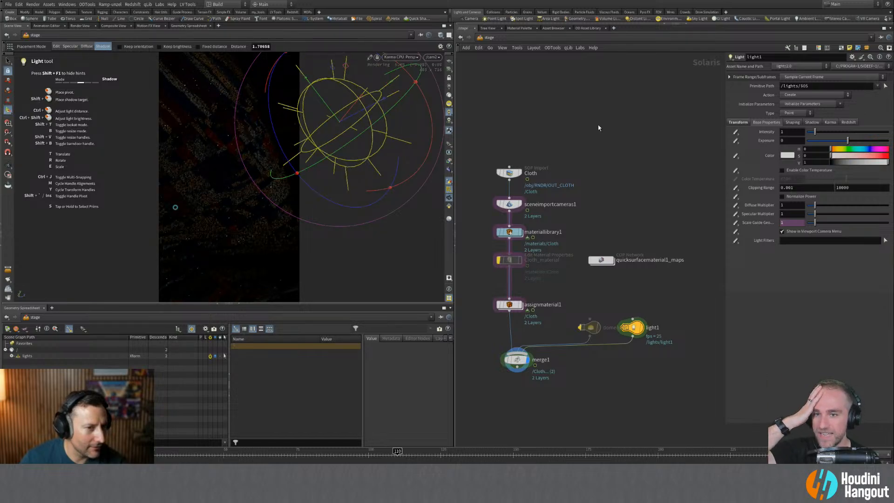
Try the Disk light type, settle on Rectangle, and place its shadow target on the lower cloth.
{"action": "left_click", "coordinate": [797, 113]}
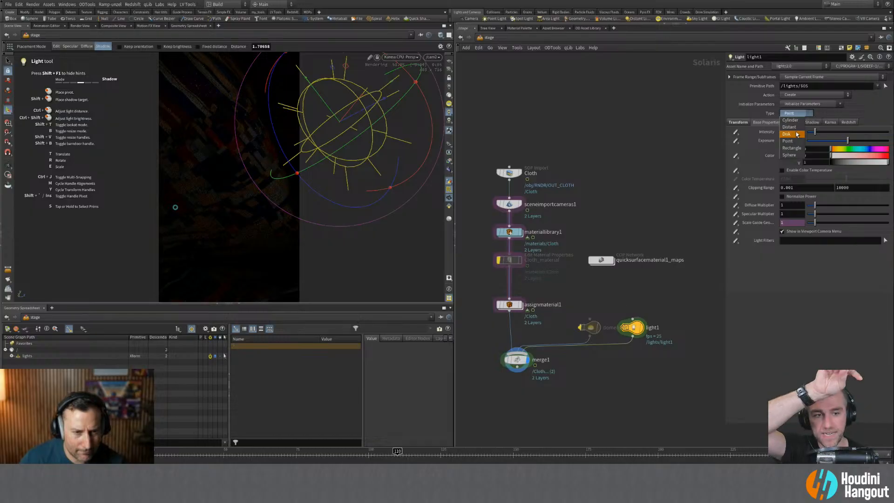
{"action": "left_click", "coordinate": [795, 134]}
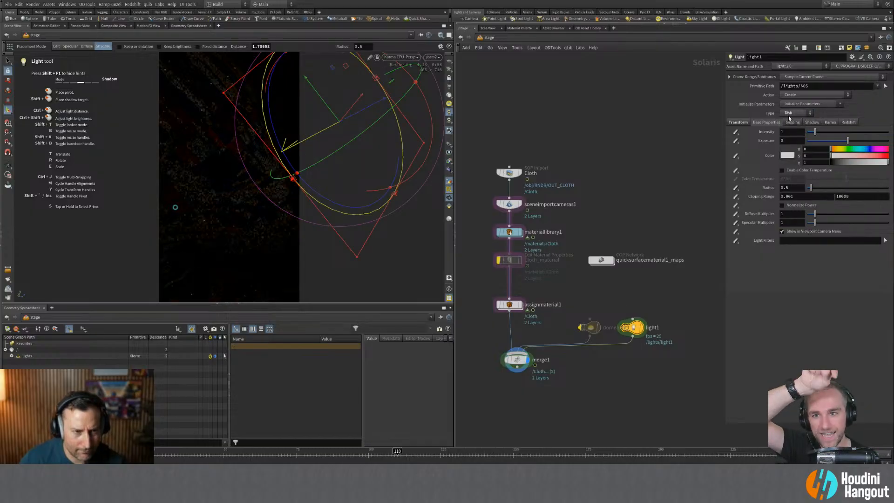
{"action": "left_click", "coordinate": [790, 113]}
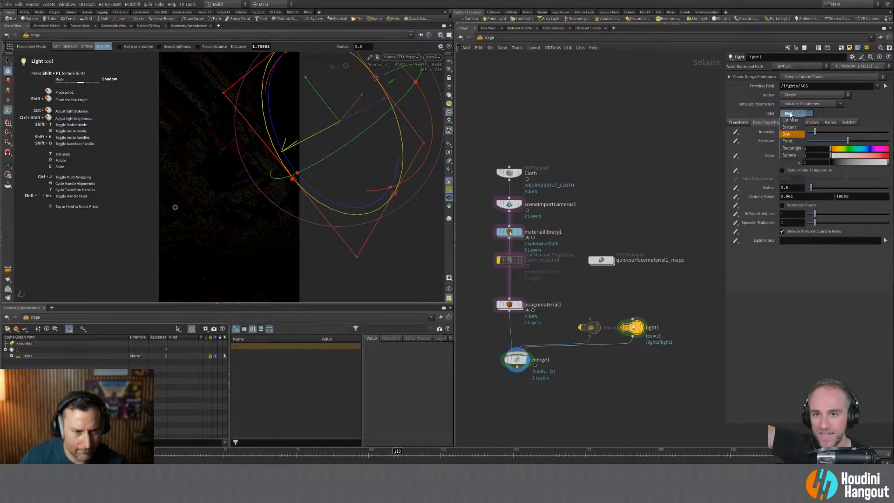
{"action": "left_click", "coordinate": [793, 148]}
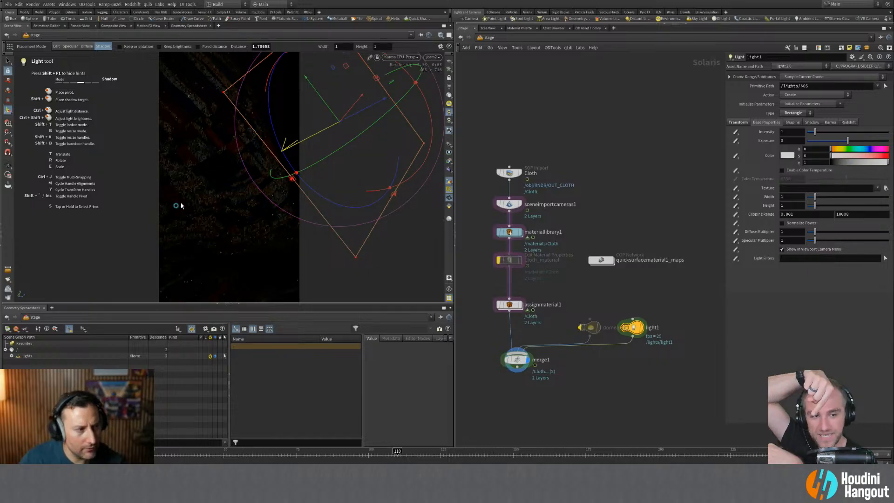
{"action": "left_click_drag", "start_coordinate": [176, 208], "coordinate": [174, 218], "text": "shift"}
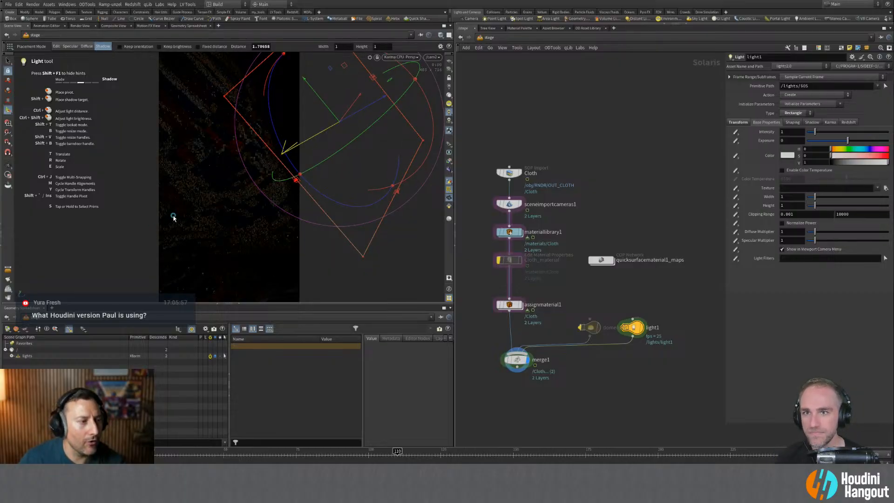
Raise the light's intensity to 10, and place its diffuse highlight on the cloth in Diffuse placement mode.
{"action": "left_click", "coordinate": [799, 133]}
{"action": "type", "text": "0"}
{"action": "key", "text": "Return"}
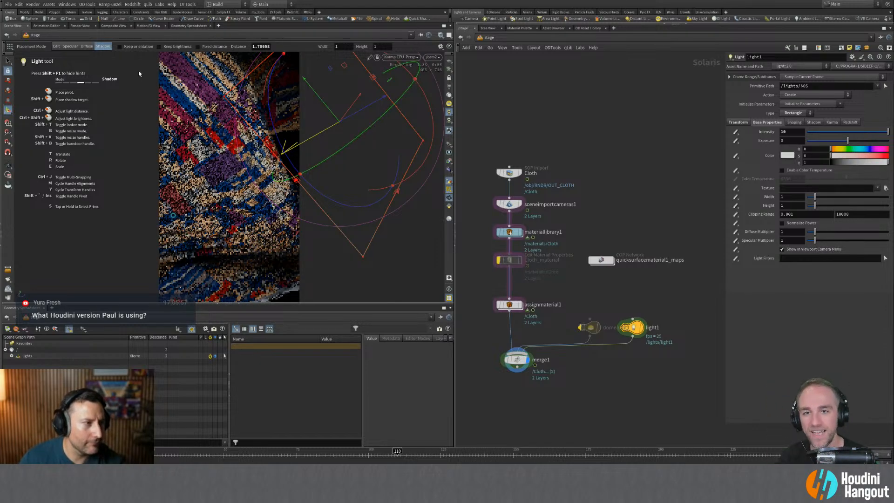
{"action": "left_click", "coordinate": [83, 48]}
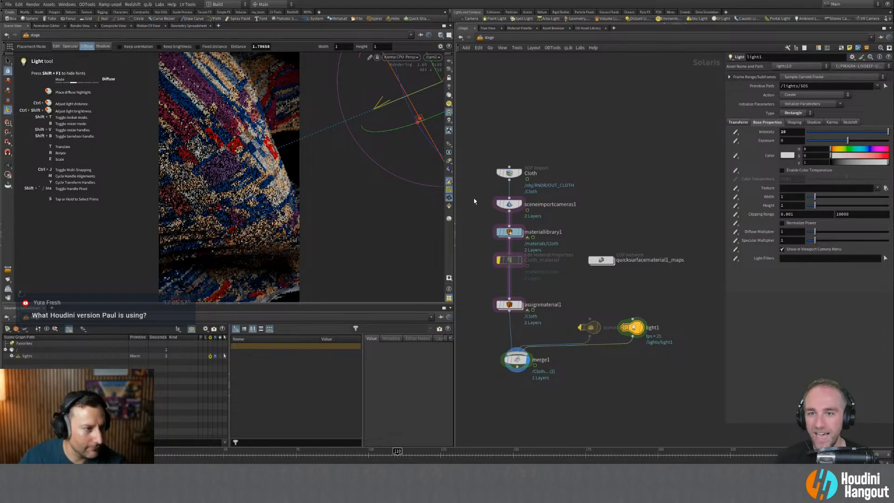
Enable the rectangle light's Karma Spread parameter and set it to 0.124.
{"action": "left_click", "coordinate": [796, 124]}
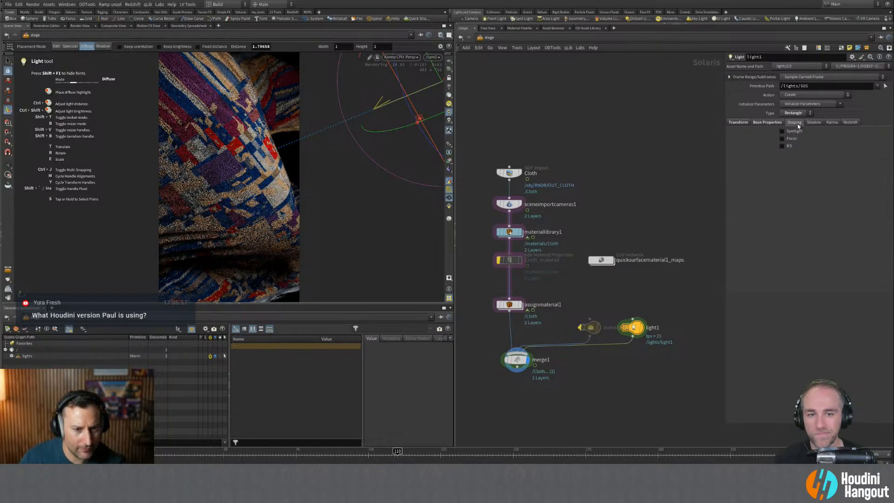
{"action": "left_click", "coordinate": [817, 123]}
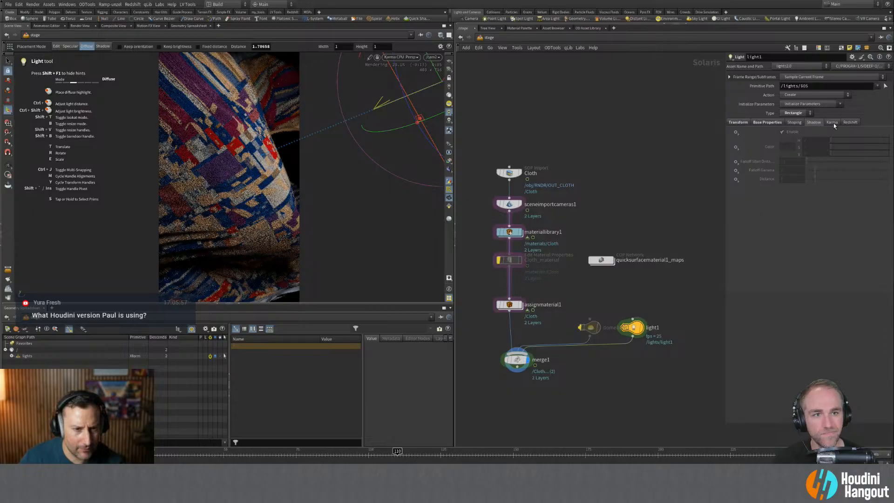
{"action": "left_click", "coordinate": [833, 123]}
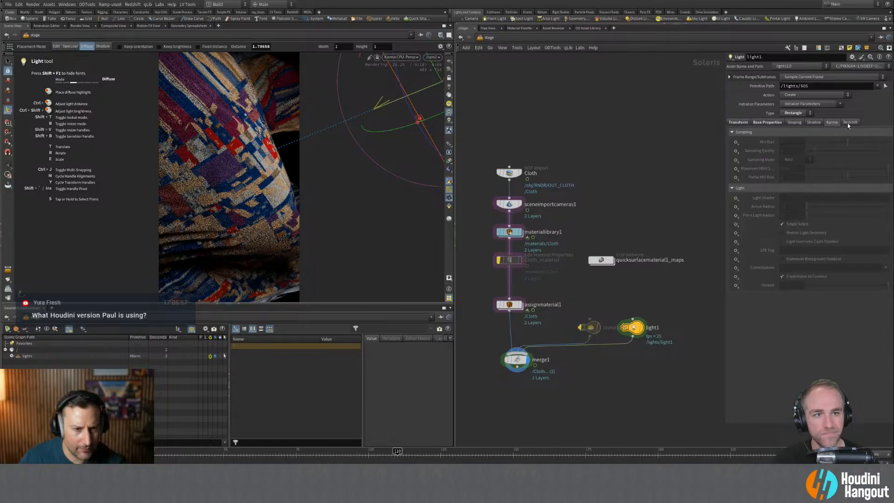
{"action": "left_click", "coordinate": [736, 286]}
{"action": "left_click", "coordinate": [752, 299]}
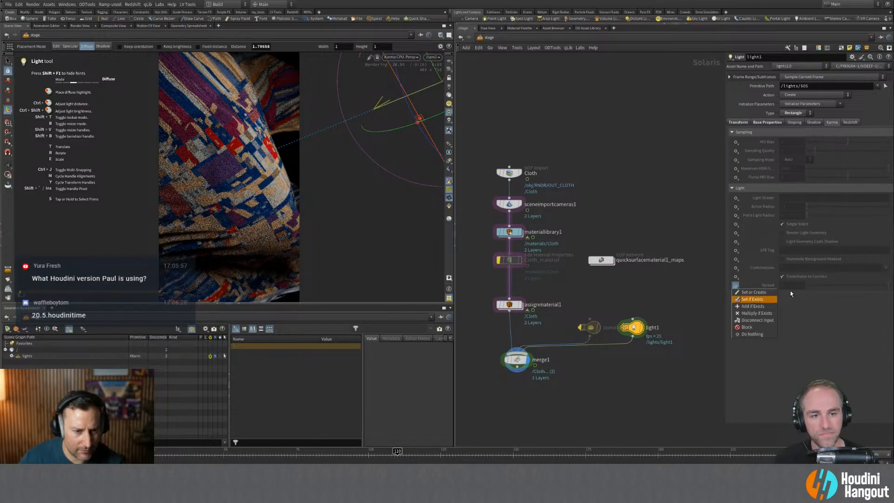
{"action": "left_click", "coordinate": [817, 286]}
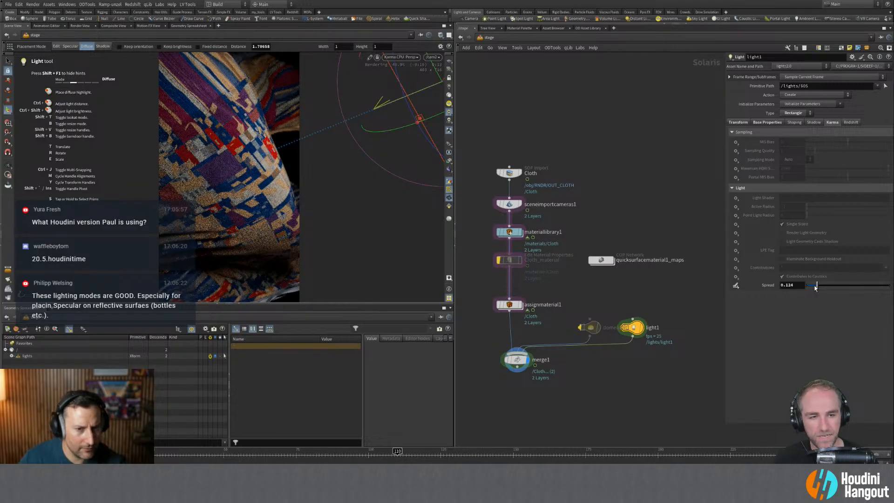
Try the Spotlight shaping option on the light, and turn it off again.
{"action": "left_click", "coordinate": [799, 123]}
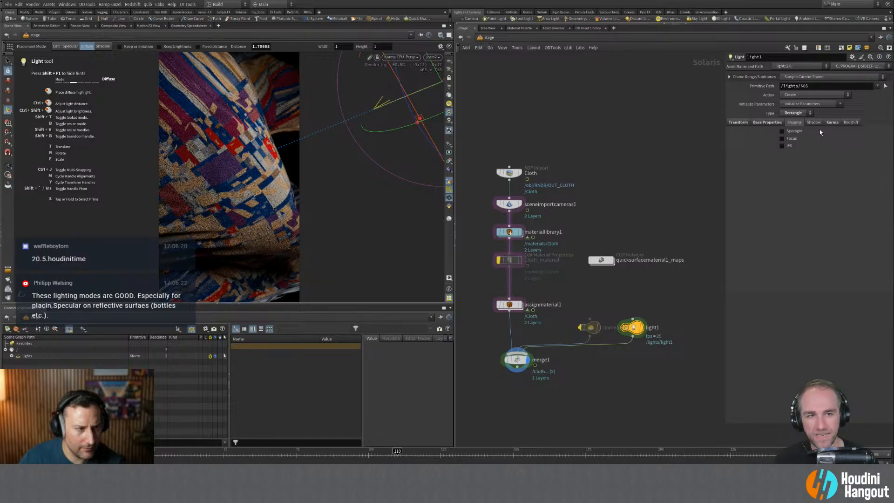
{"action": "left_click", "coordinate": [794, 131]}
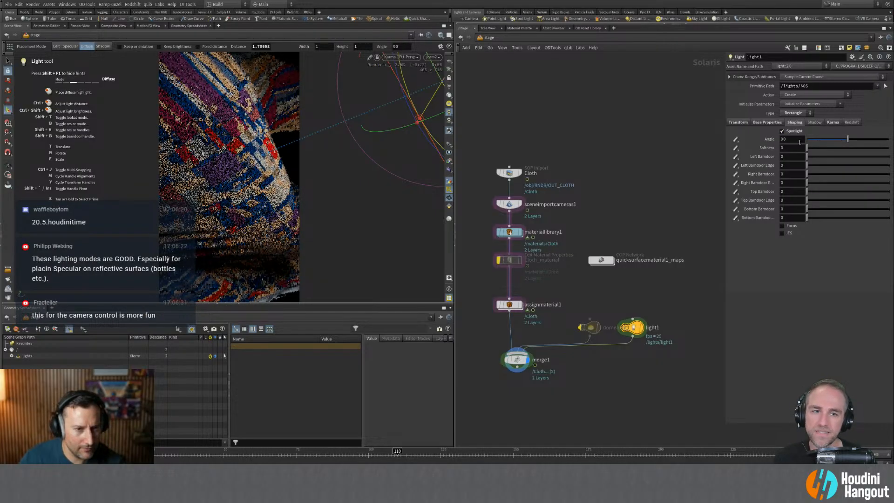
{"action": "left_click", "coordinate": [794, 131]}
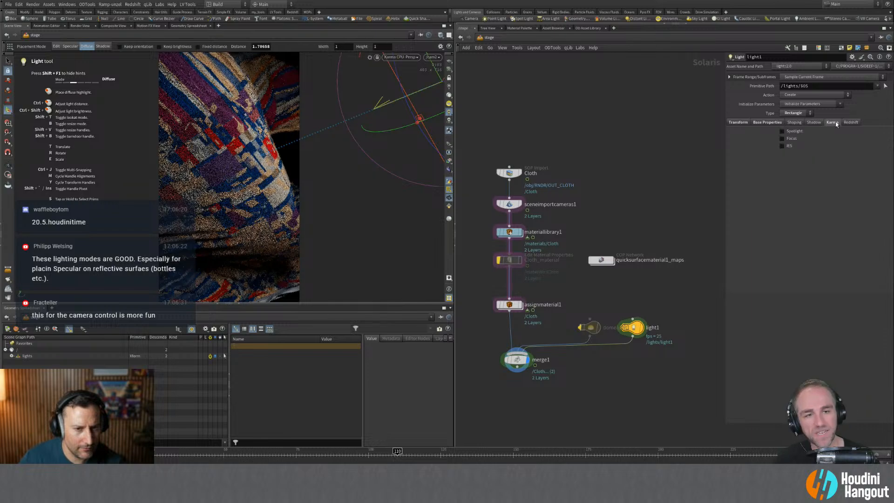
{"action": "left_click", "coordinate": [832, 122]}
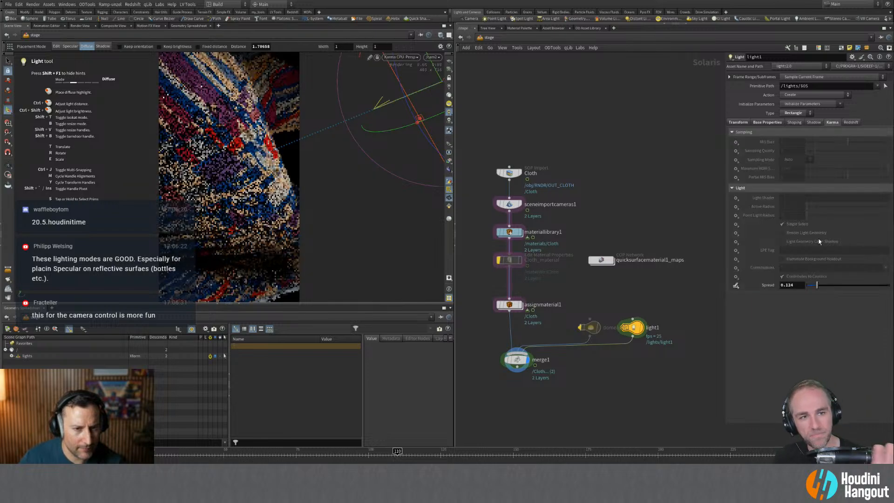
Change the light type to Disk and reduce its Karma spread to 0.052.
{"action": "left_click", "coordinate": [799, 116]}
{"action": "left_click", "coordinate": [791, 146]}
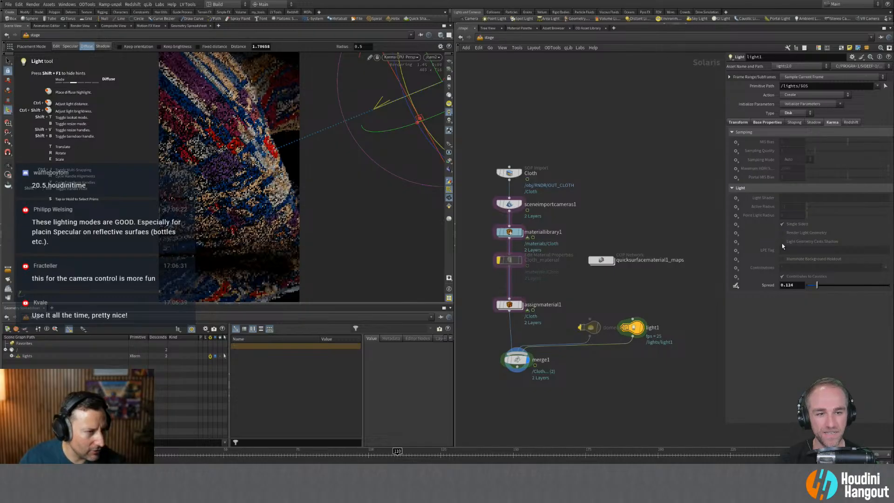
{"action": "left_click_drag", "start_coordinate": [808, 285], "coordinate": [811, 284]}
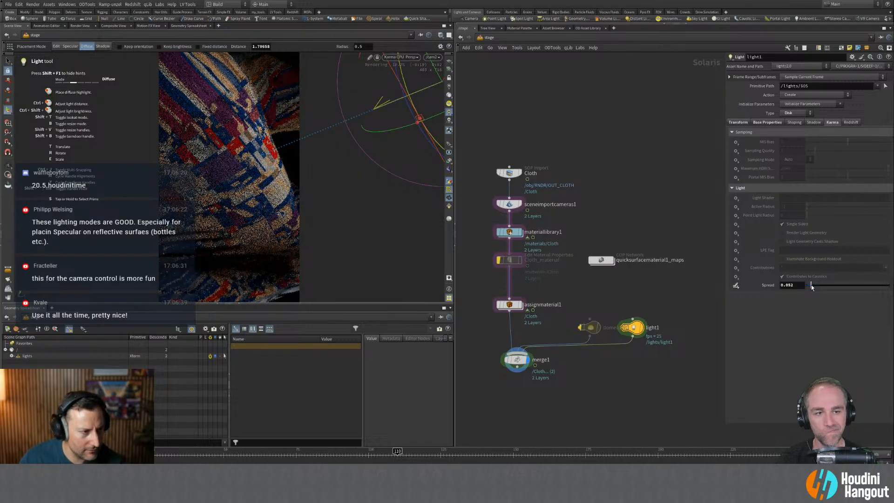
Set the light's intensity to 25.
{"action": "left_click", "coordinate": [765, 122]}
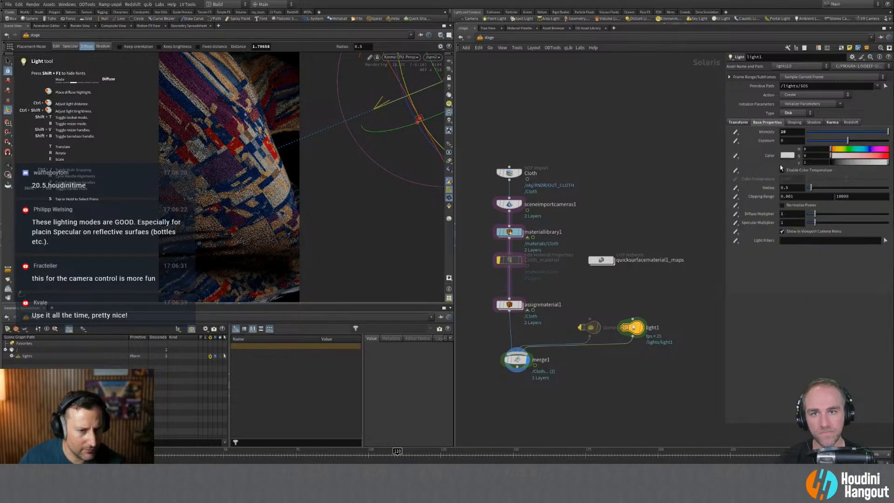
{"action": "type", "text": "25"}
{"action": "key", "text": "Return"}
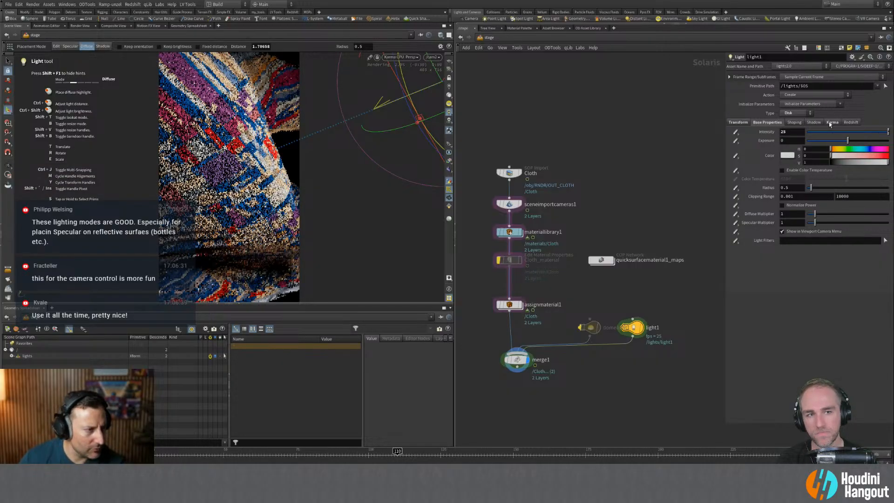
Try a high Karma spread on the disk light, and set the value to 0.01.
{"action": "left_click", "coordinate": [832, 122]}
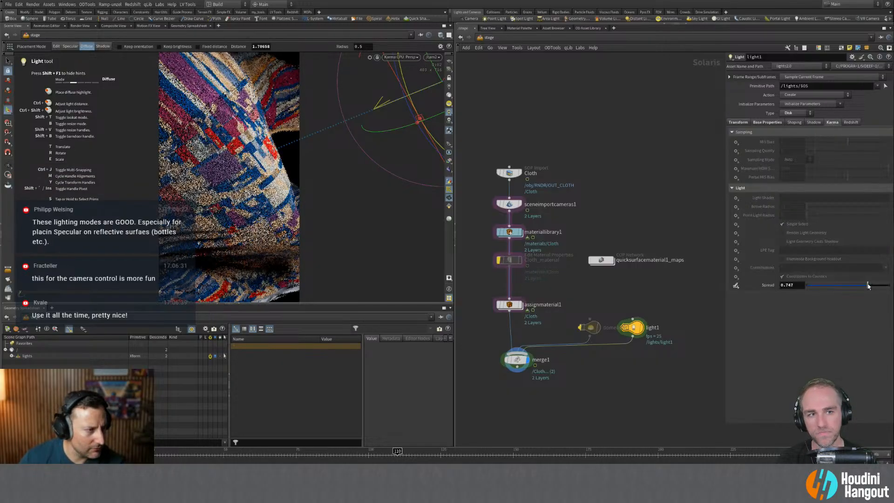
{"action": "double_click", "coordinate": [786, 286]}
{"action": "type", "text": "01"}
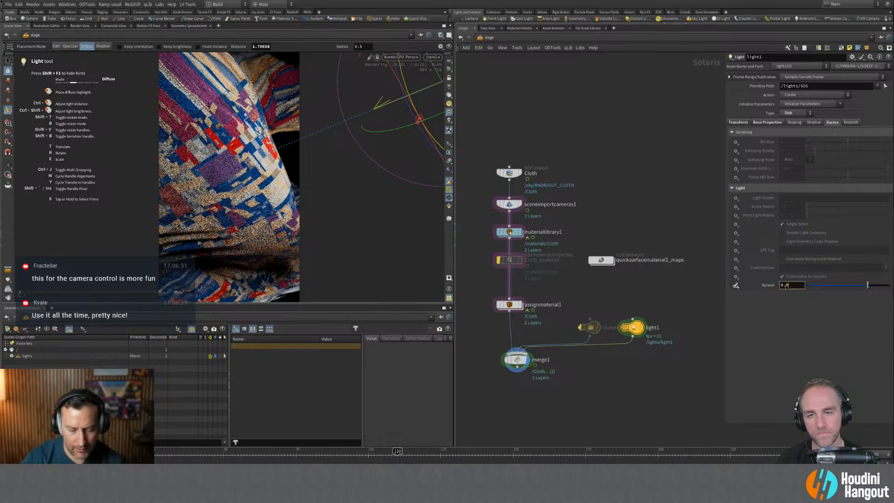
{"action": "key", "text": "Return"}
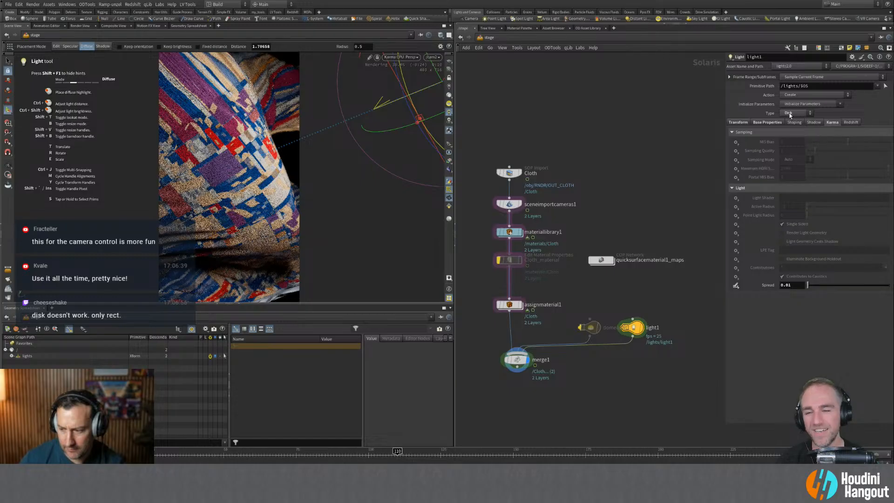
Change the light type back to Rectangle, and set its width and height to 0.2.
{"action": "left_click", "coordinate": [790, 114]}
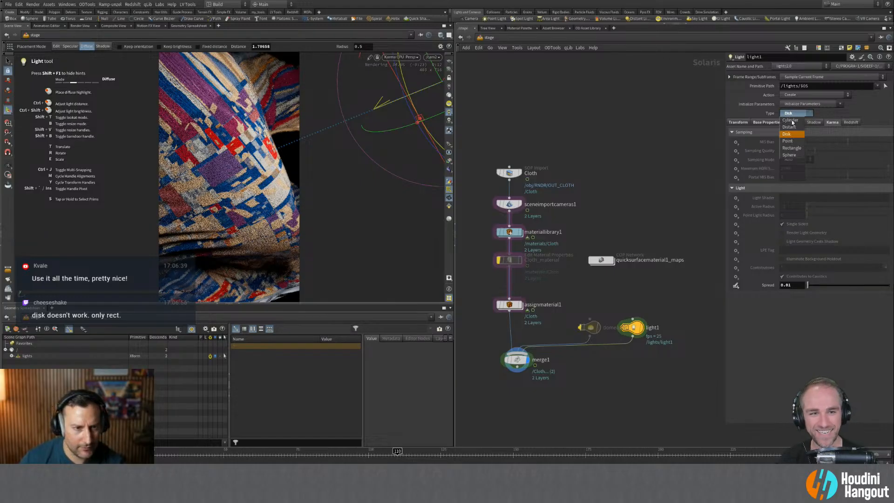
{"action": "left_click", "coordinate": [788, 150]}
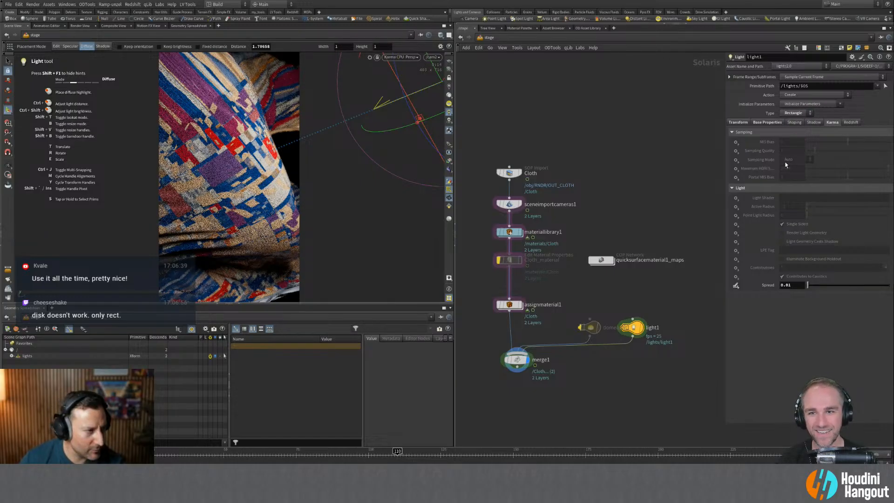
{"action": "left_click", "coordinate": [767, 122]}
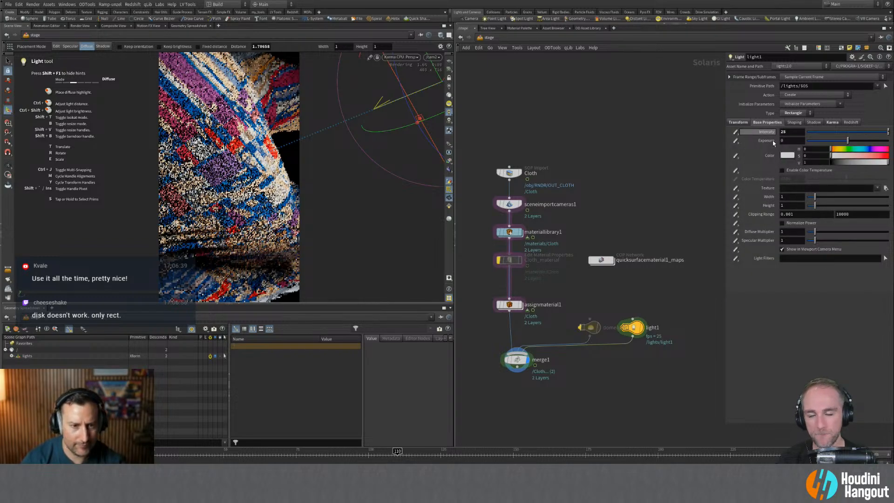
{"action": "left_click_drag", "start_coordinate": [788, 197], "coordinate": [772, 205]}
{"action": "type", "text": "0.2"}
{"action": "key", "text": "Tab"}
{"action": "type", "text": "0.2"}
{"action": "key", "text": "Return"}
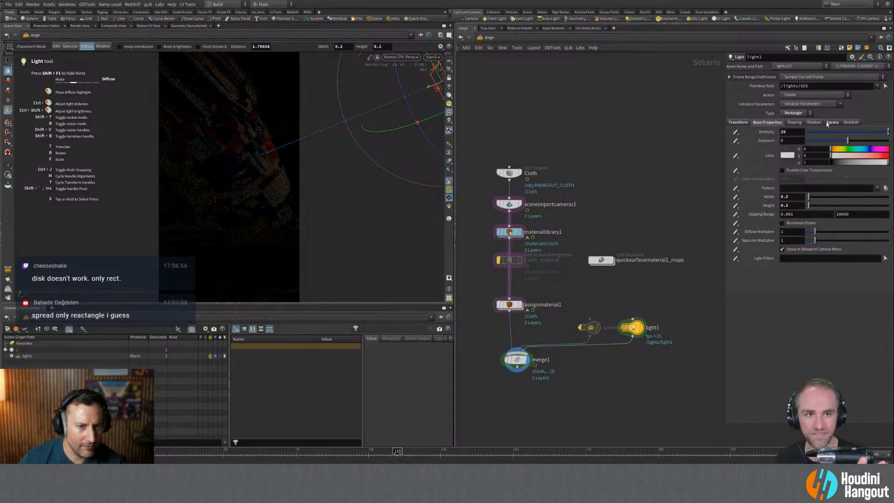
Set the rectangle light's Karma spread to 0.3.
{"action": "left_click", "coordinate": [829, 123]}
{"action": "type", "text": "3"}
{"action": "key", "text": "Return"}
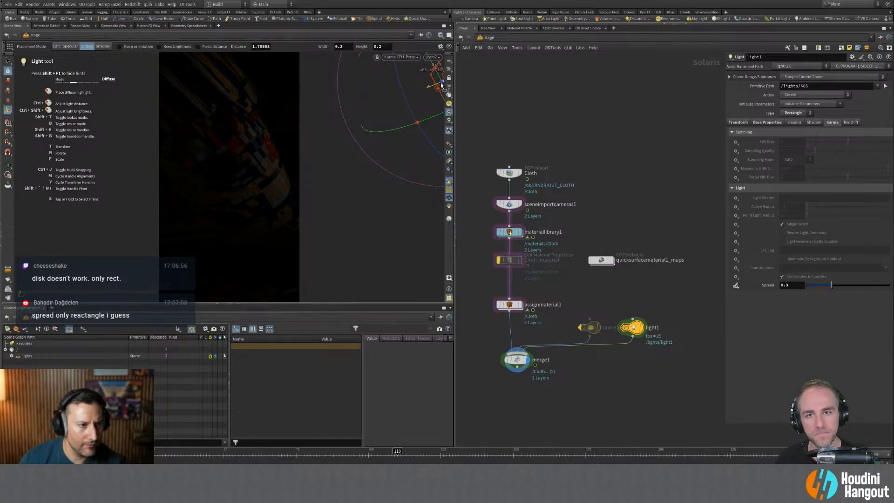
Move the rectangle light closer to the cloth along its handle axis in a free perspective view.
{"action": "left_click_drag", "start_coordinate": [315, 159], "coordinate": [229, 196], "text": "alt"}
{"action": "middle_click_drag", "start_coordinate": [279, 168], "coordinate": [200, 195], "text": "alt"}
{"action": "middle_click_drag", "start_coordinate": [396, 168], "coordinate": [331, 180], "text": "alt"}
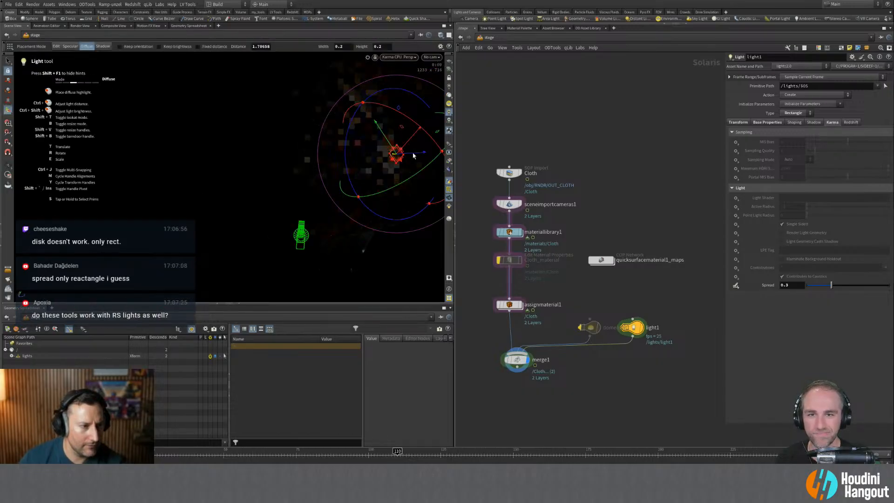
{"action": "left_click_drag", "start_coordinate": [420, 155], "coordinate": [352, 156]}
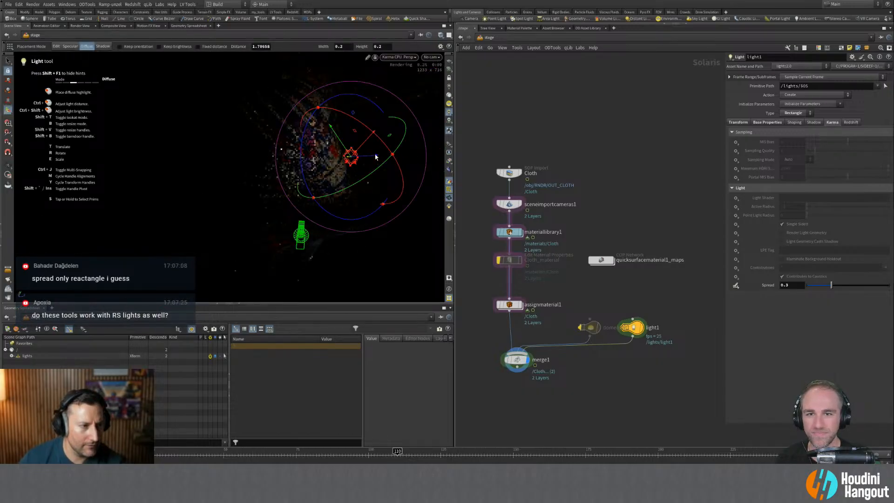
Look through the scene camera again, and reduce the light's Karma spread to 0.047.
{"action": "left_click", "coordinate": [431, 57]}
{"action": "left_click", "coordinate": [443, 68]}
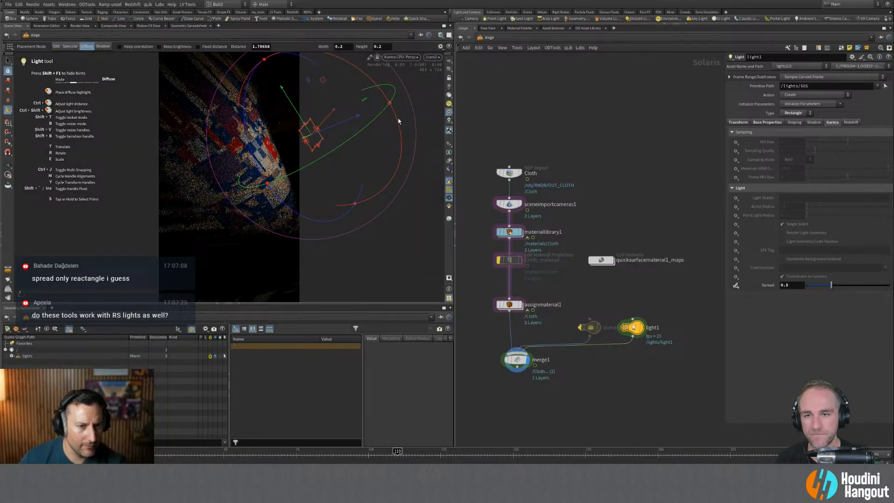
{"action": "left_click_drag", "start_coordinate": [831, 285], "coordinate": [810, 284]}
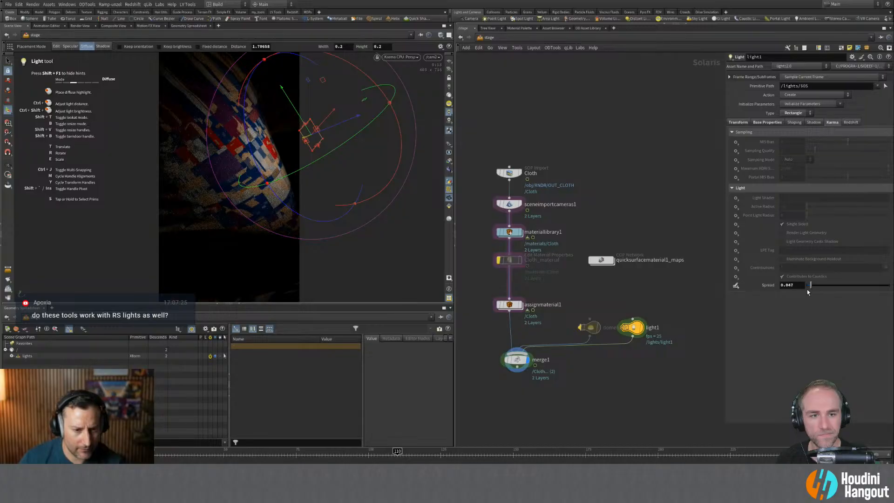
Enable spotlight shaping on the rectangle light, with the angle set to 30.1 and the softness to 0.103.
{"action": "left_click", "coordinate": [795, 122]}
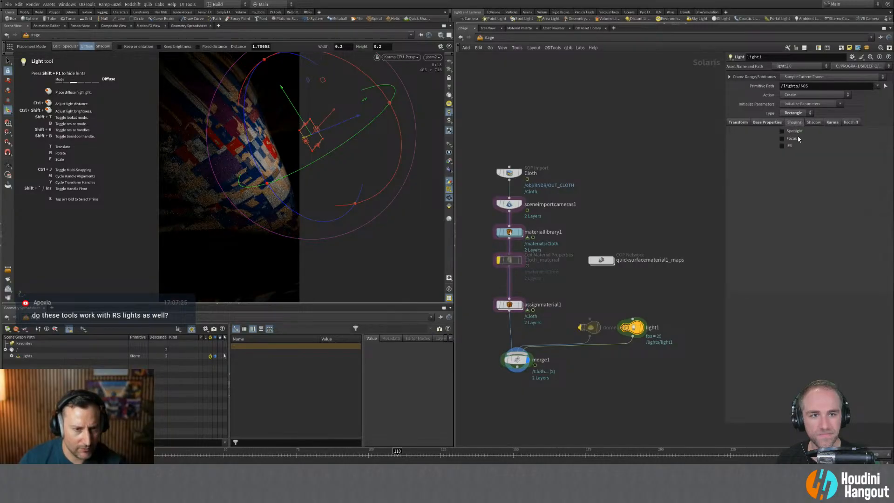
{"action": "left_click", "coordinate": [800, 132]}
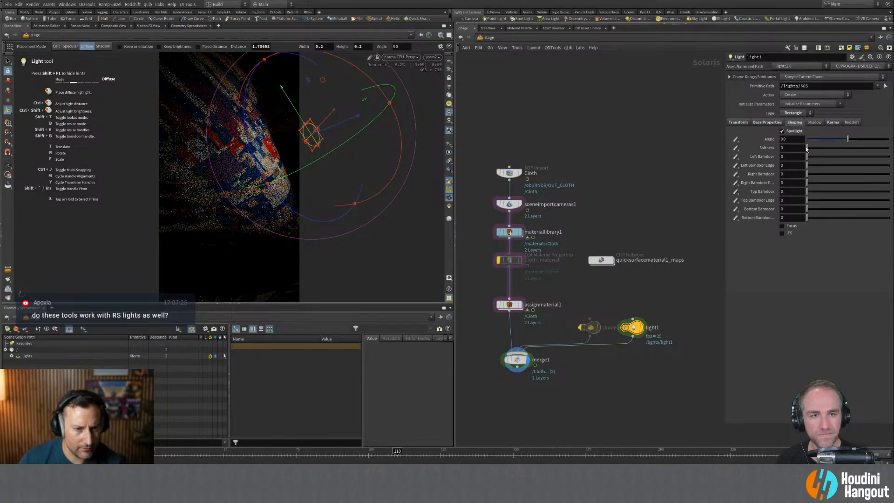
{"action": "mouse_move", "coordinate": [807, 157]}
{"action": "left_mouse_down"}
{"action": "mouse_move", "coordinate": [857, 159]}
{"action": "mouse_move", "coordinate": [807, 161]}
{"action": "left_mouse_up"}
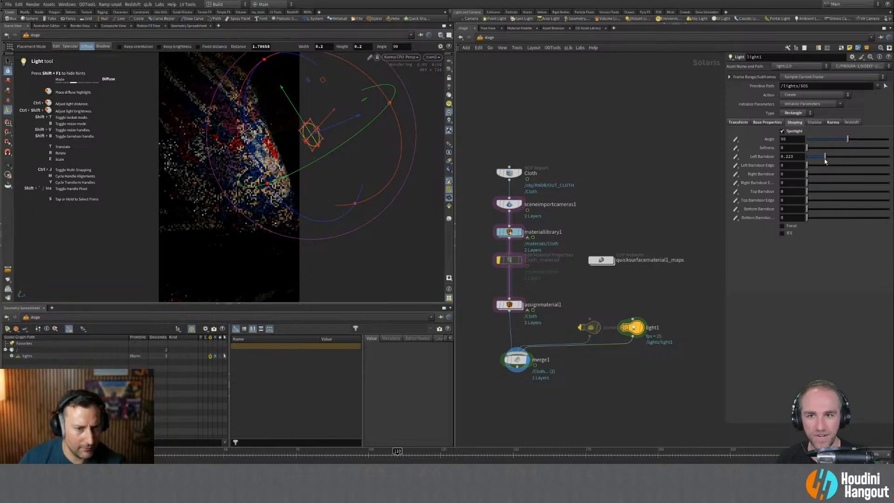
{"action": "left_click_drag", "start_coordinate": [846, 139], "coordinate": [818, 150]}
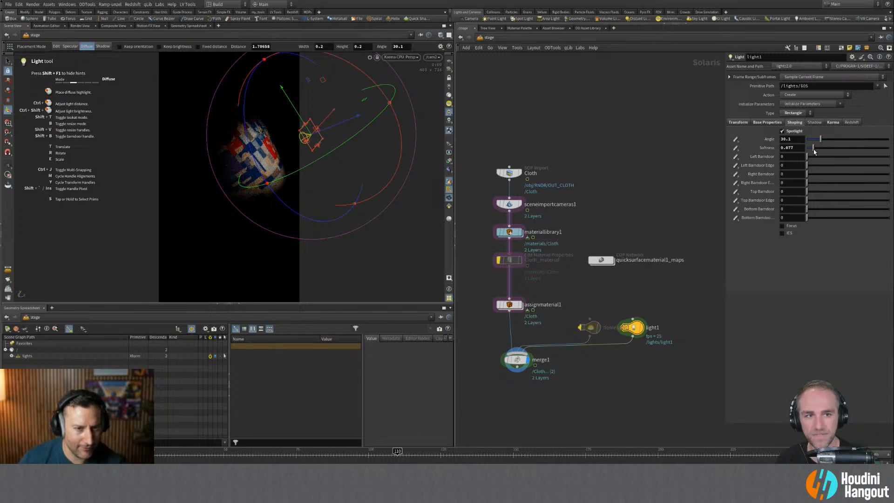
{"action": "left_click_drag", "start_coordinate": [814, 149], "coordinate": [815, 150]}
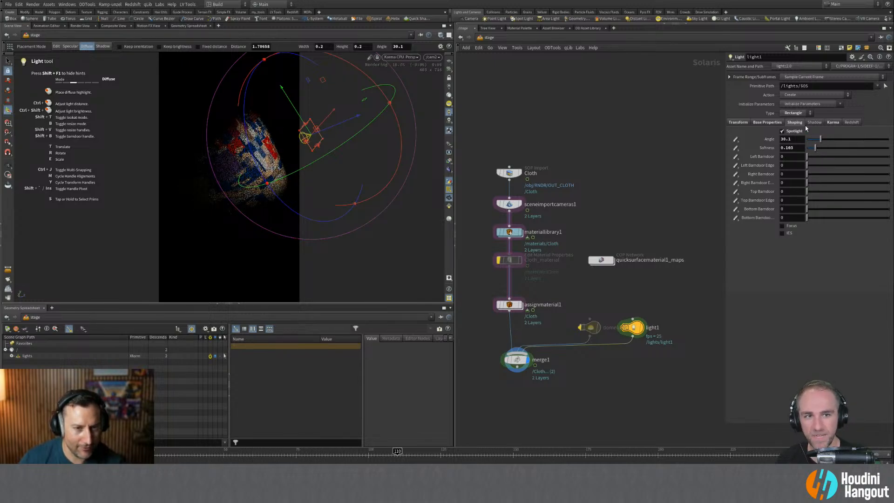
Set the rectangle light's width and height to 0.5.
{"action": "left_click", "coordinate": [767, 122]}
{"action": "type", "text": "0.5"}
{"action": "key", "text": "Return"}
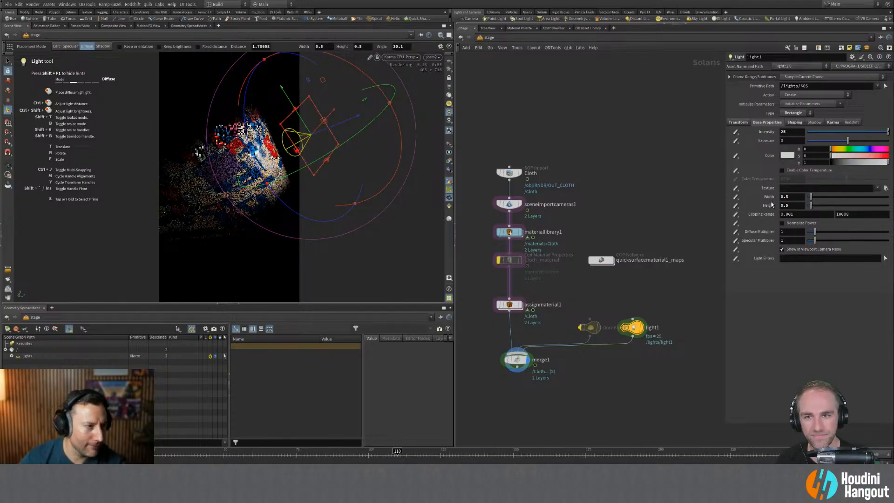
Move and rotate the light away from the cloth with its handles so its beam covers more of the fabric.
{"action": "left_click_drag", "start_coordinate": [360, 117], "coordinate": [398, 103]}
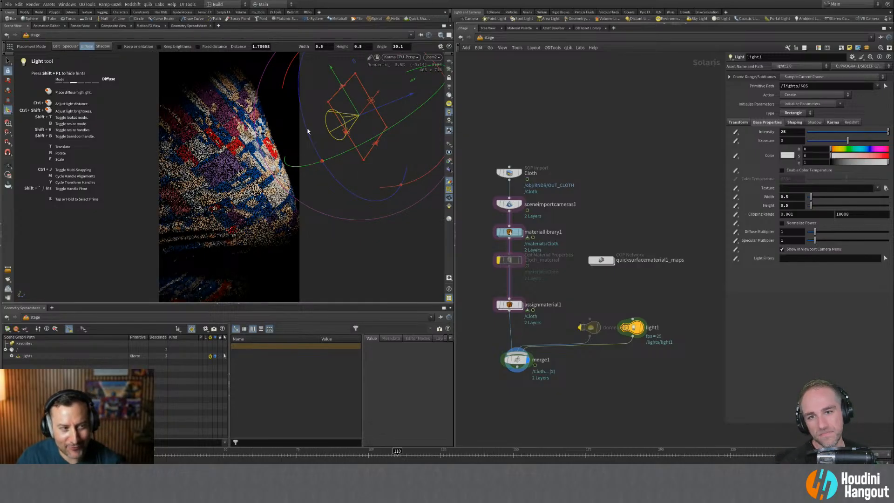
{"action": "left_click_drag", "start_coordinate": [411, 97], "coordinate": [418, 94]}
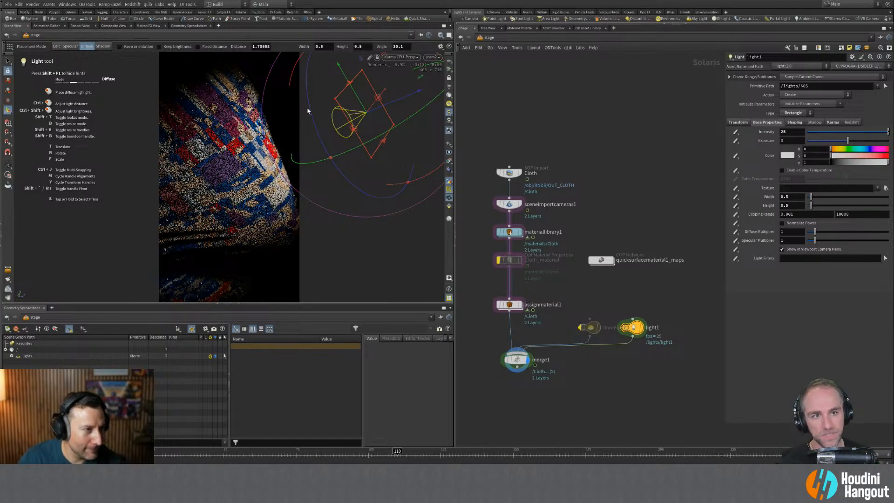
{"action": "left_click_drag", "start_coordinate": [271, 71], "coordinate": [268, 83]}
{"action": "left_click_drag", "start_coordinate": [335, 73], "coordinate": [387, 46]}
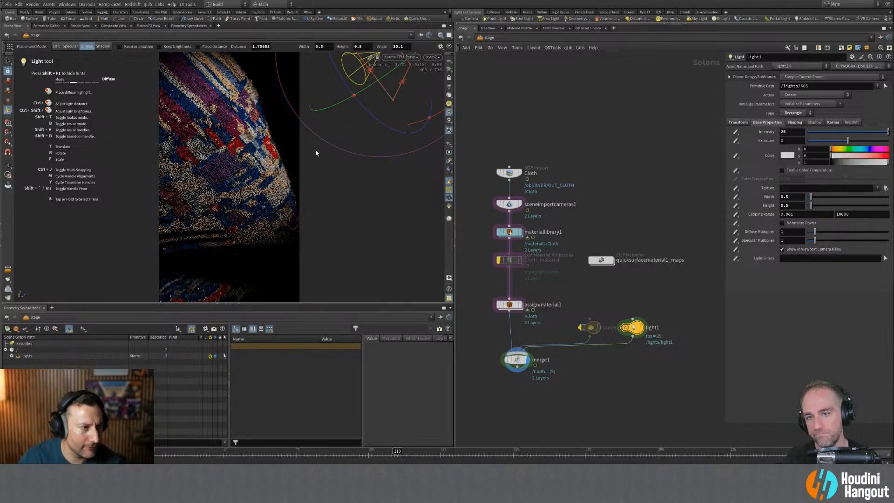
{"action": "left_click_drag", "start_coordinate": [305, 114], "coordinate": [296, 123]}
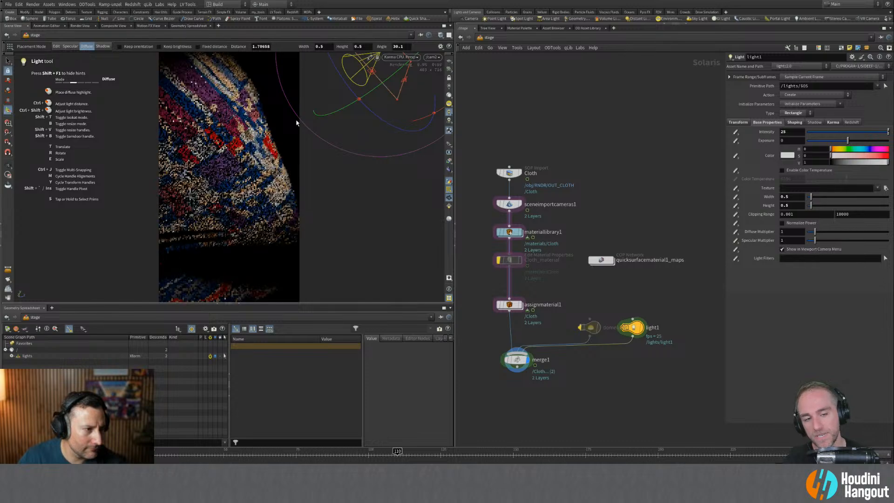
{"action": "left_click_drag", "start_coordinate": [386, 80], "coordinate": [405, 71]}
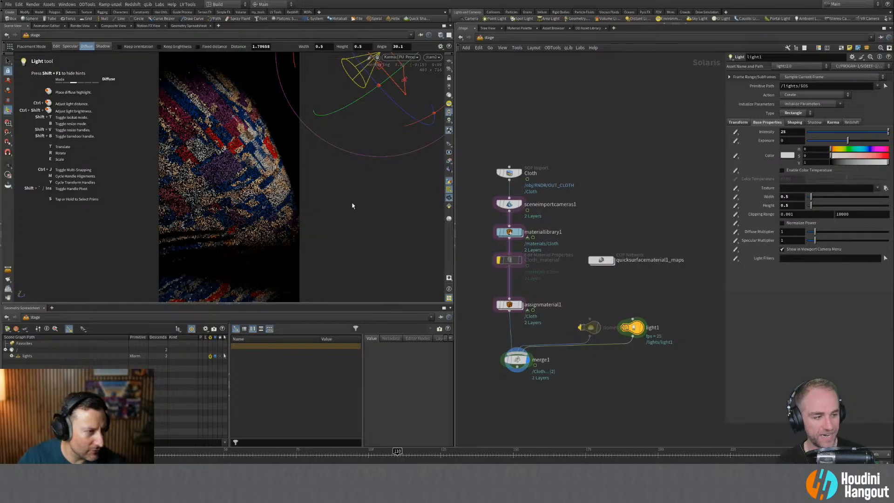
Switch the viewport renderer to Houdini VK and leave the camera for a free perspective view of the cloth and light.
{"action": "left_click", "coordinate": [410, 58]}
{"action": "left_click", "coordinate": [407, 83]}
{"action": "right_click_drag", "start_coordinate": [239, 176], "coordinate": [101, 187], "text": "alt"}
{"action": "left_click_drag", "start_coordinate": [101, 188], "coordinate": [160, 205], "text": "alt"}
{"action": "middle_click_drag", "start_coordinate": [165, 179], "coordinate": [171, 215], "text": "alt"}
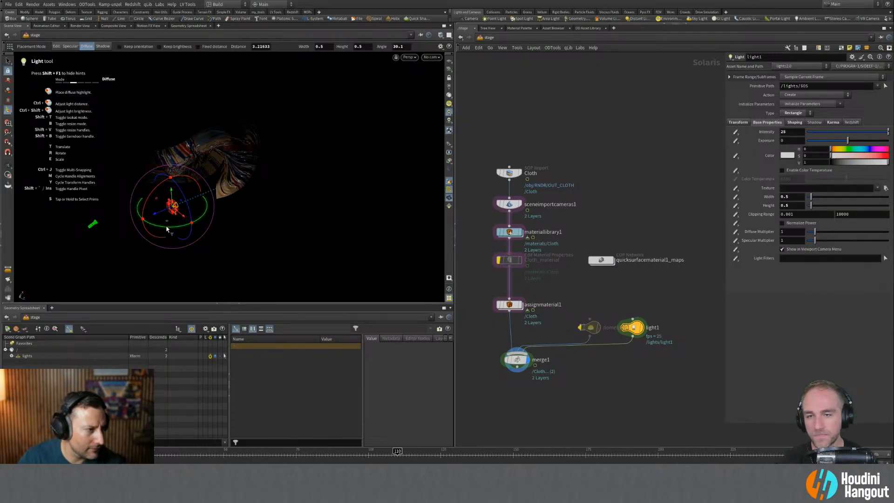
{"action": "left_click_drag", "start_coordinate": [139, 236], "coordinate": [176, 171], "text": "alt"}
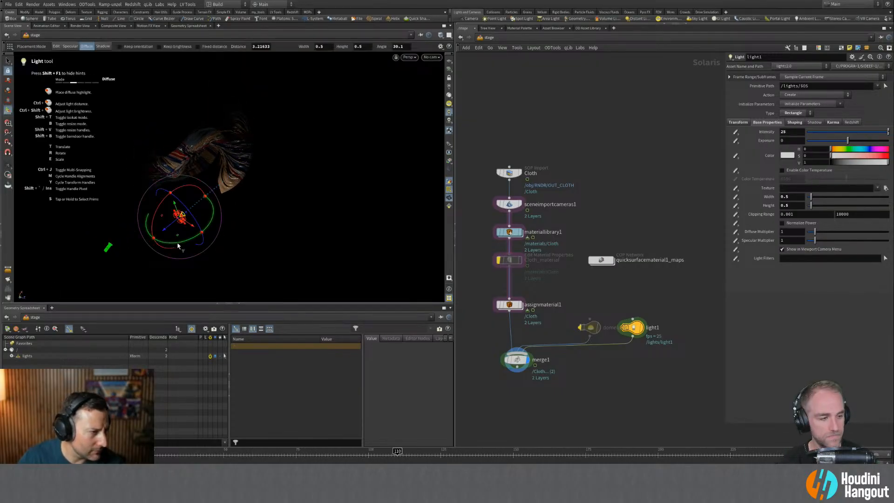
Reposition the light close to the upper part of the cloth in the free perspective view.
{"action": "left_click_drag", "start_coordinate": [187, 243], "coordinate": [253, 162]}
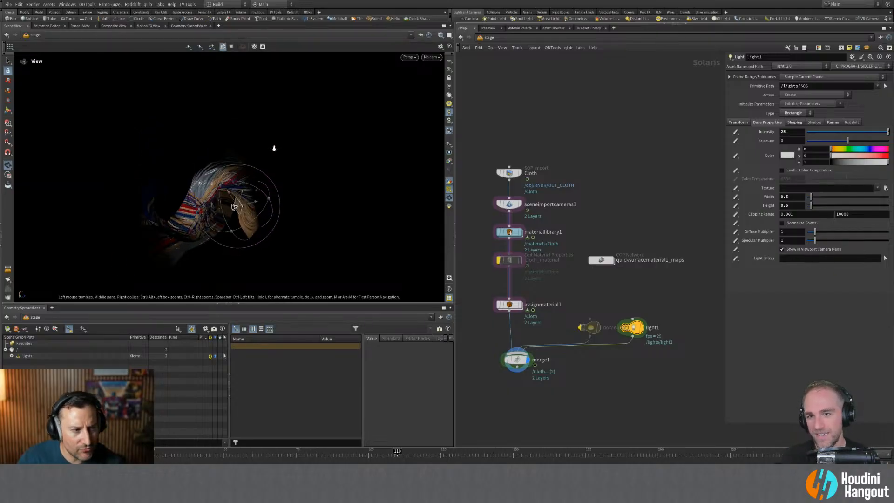
{"action": "right_click_drag", "start_coordinate": [253, 163], "coordinate": [274, 166], "text": "alt"}
{"action": "left_click_drag", "start_coordinate": [270, 174], "coordinate": [205, 156], "text": "alt"}
{"action": "middle_click_drag", "start_coordinate": [205, 156], "coordinate": [202, 143], "text": "alt"}
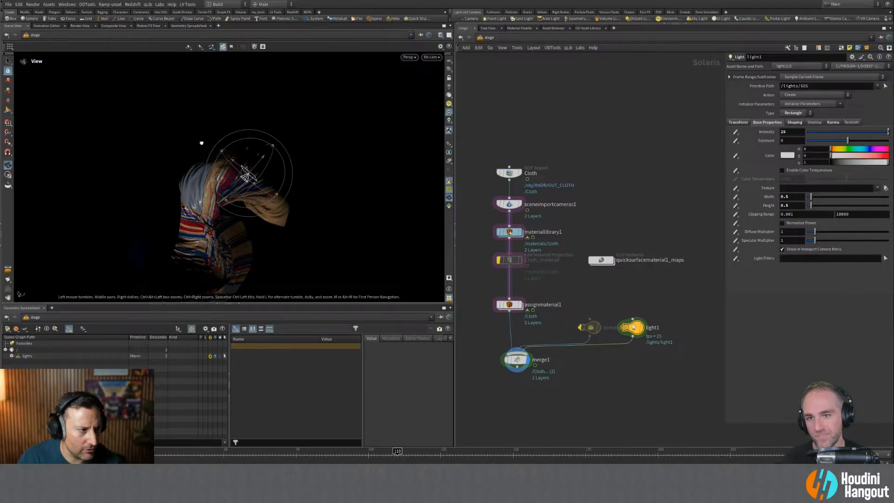
{"action": "left_click_drag", "start_coordinate": [201, 143], "coordinate": [218, 180], "text": "alt"}
{"action": "left_click_drag", "start_coordinate": [252, 140], "coordinate": [252, 131]}
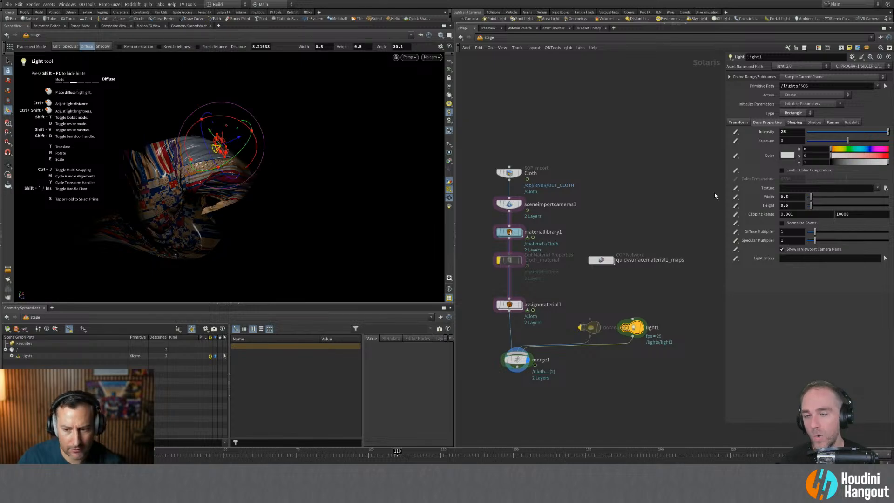
Check the lighting through the cam2 camera, and return to a free perspective view of the whole cloth.
{"action": "left_click", "coordinate": [432, 57]}
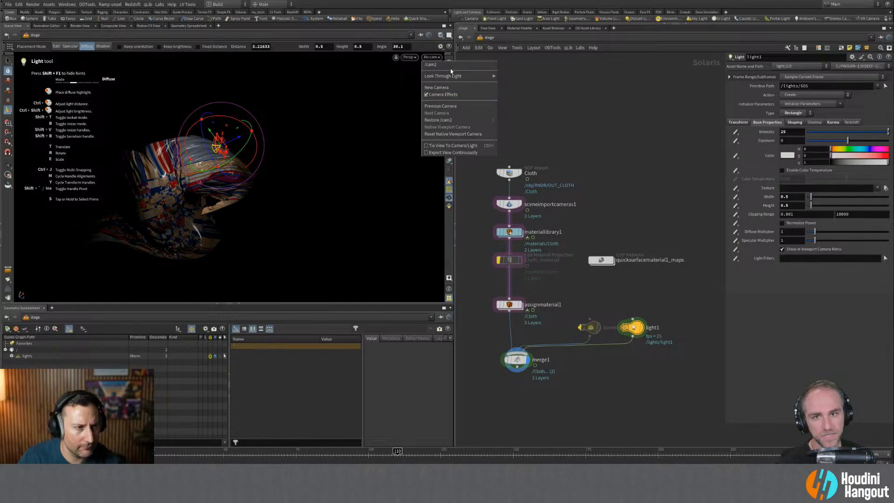
{"action": "left_click", "coordinate": [477, 65]}
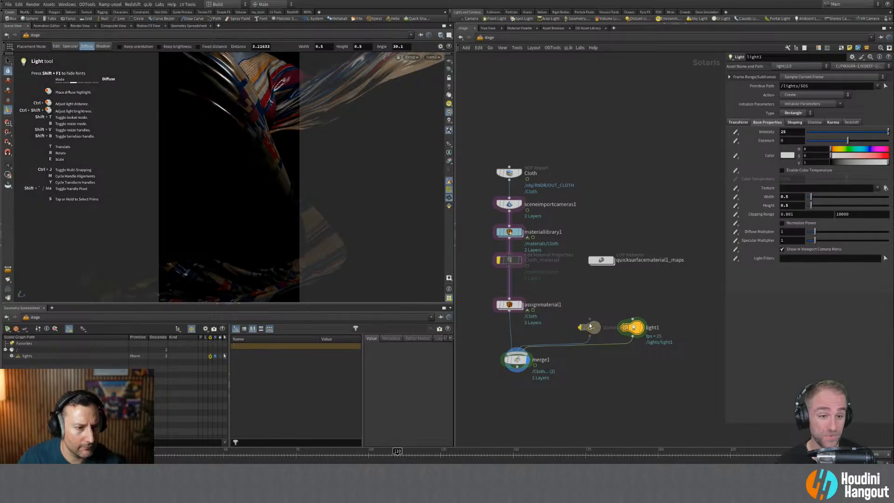
{"action": "left_click", "coordinate": [579, 314]}
{"action": "left_click", "coordinate": [579, 313]}
{"action": "left_click_drag", "start_coordinate": [323, 137], "coordinate": [290, 232], "text": "alt"}
{"action": "left_click_drag", "start_coordinate": [323, 129], "coordinate": [360, 145]}
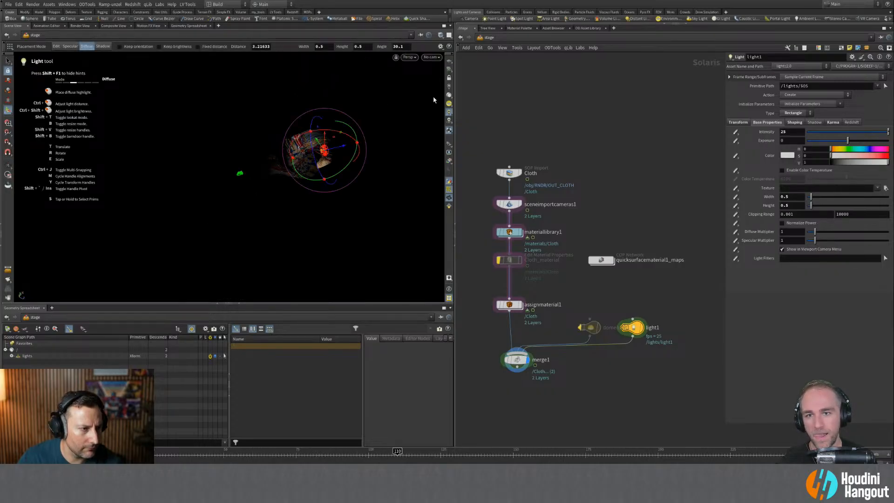
Split off a second scene view that looks through cam2 and renders with Karma XPU.
{"action": "left_click", "coordinate": [449, 35]}
{"action": "left_click", "coordinate": [459, 116]}
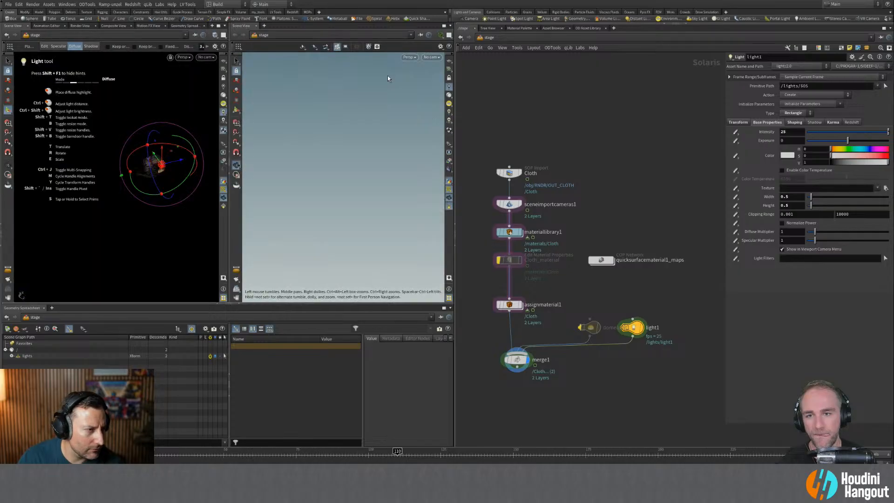
{"action": "left_click", "coordinate": [431, 57]}
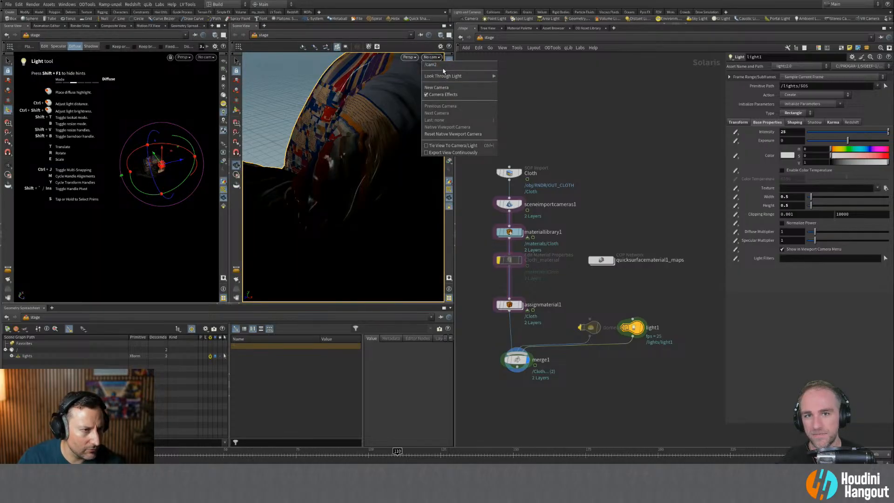
{"action": "left_click", "coordinate": [431, 65]}
{"action": "left_click", "coordinate": [409, 57]}
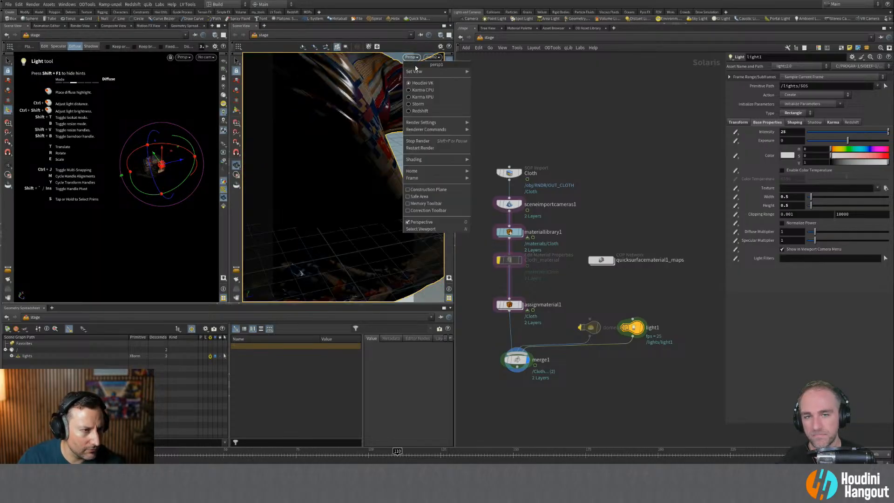
{"action": "left_click", "coordinate": [434, 97]}
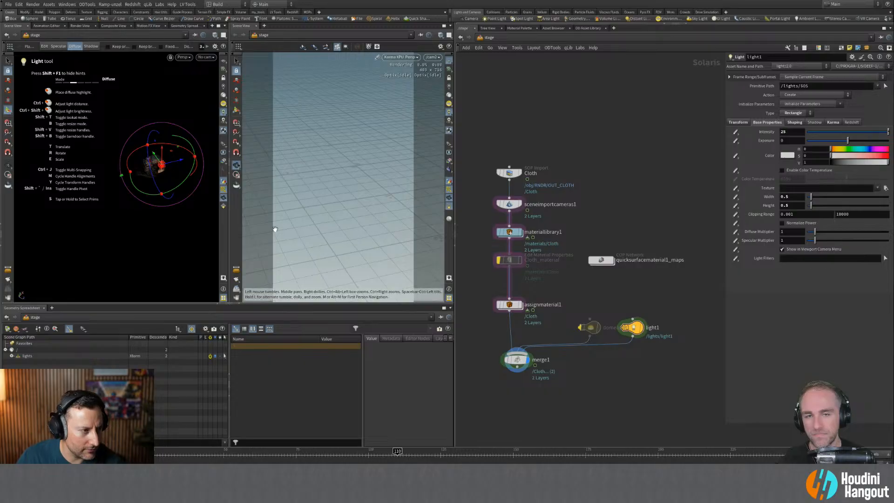
Look through light1 in the first scene view.
{"action": "right_click_drag", "start_coordinate": [128, 179], "coordinate": [187, 160], "text": "alt"}
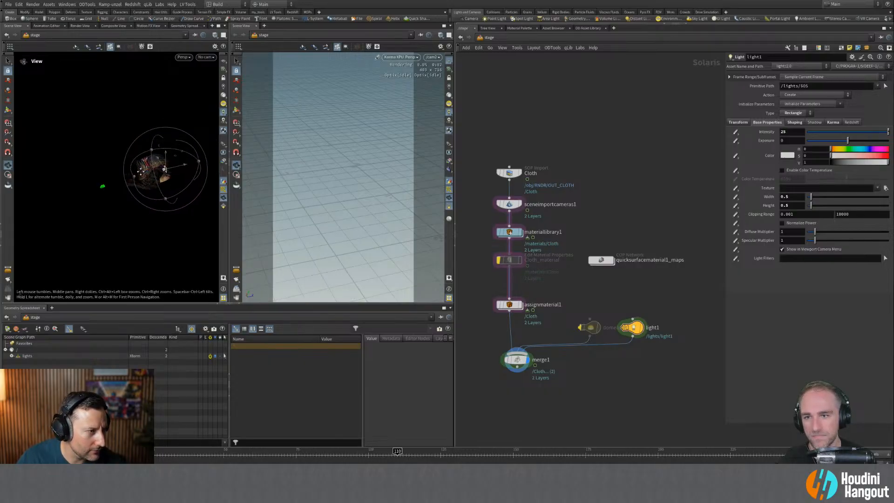
{"action": "middle_click_drag", "start_coordinate": [214, 142], "coordinate": [194, 158], "text": "alt"}
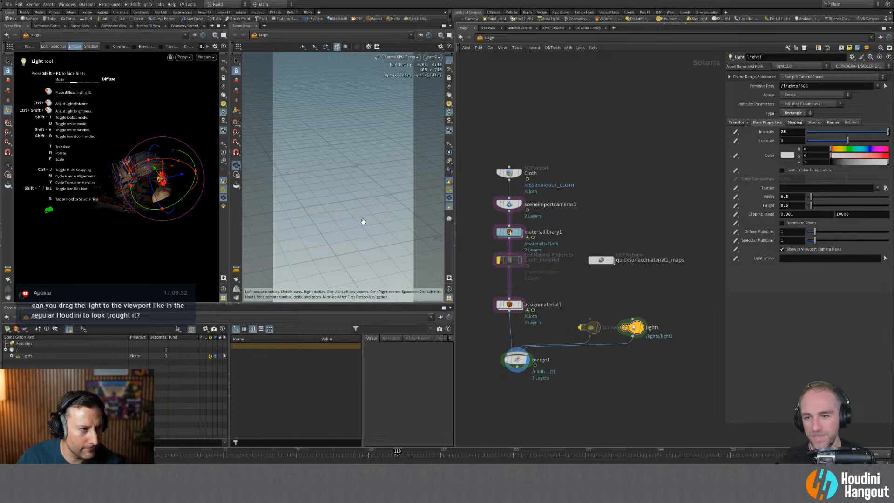
{"action": "right_click_drag", "start_coordinate": [118, 197], "coordinate": [152, 165], "text": "alt"}
{"action": "middle_click_drag", "start_coordinate": [152, 165], "coordinate": [89, 201], "text": "alt"}
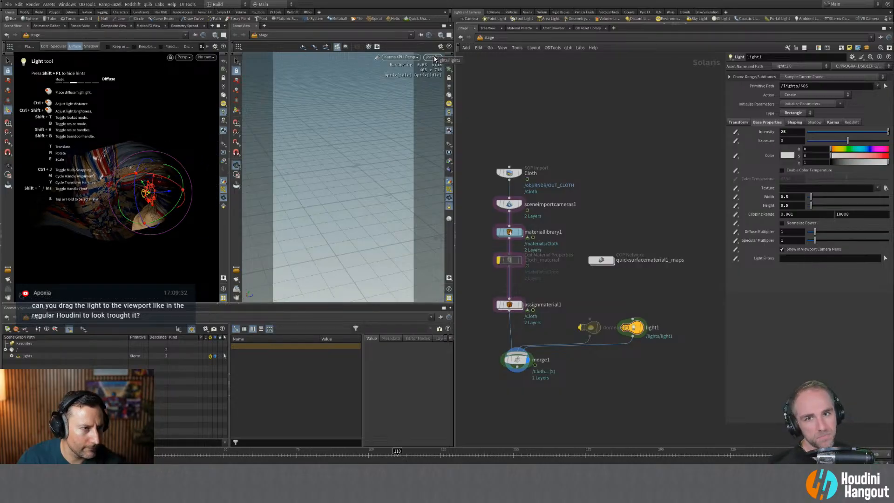
{"action": "left_click_drag", "start_coordinate": [442, 61], "coordinate": [170, 207]}
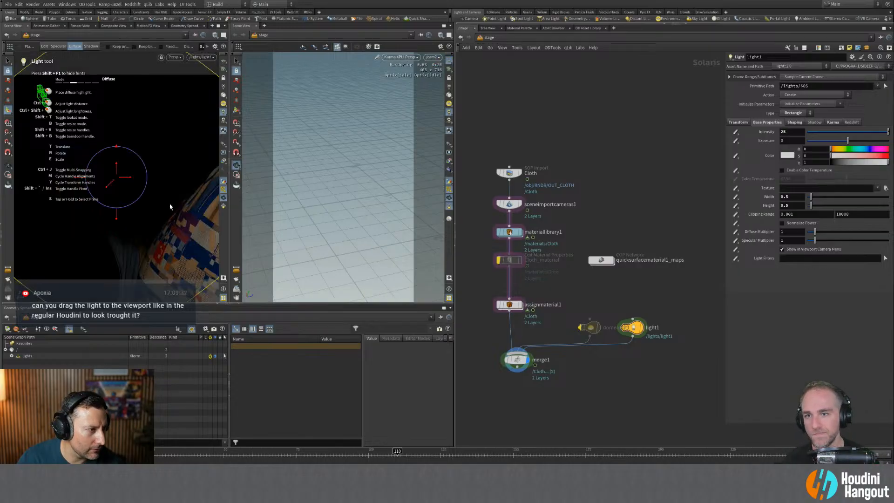
Lock the view to the light and aim it at the patterned cloth, and return to the free perspective view.
{"action": "left_click", "coordinate": [223, 78]}
{"action": "left_click_drag", "start_coordinate": [133, 174], "coordinate": [149, 155], "text": "alt"}
{"action": "left_click", "coordinate": [199, 57]}
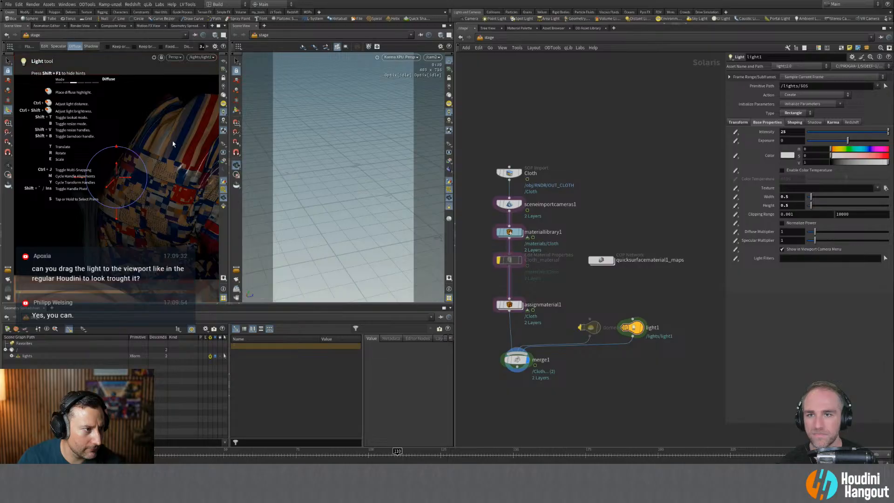
{"action": "left_click", "coordinate": [74, 186]}
{"action": "key", "text": "Return"}
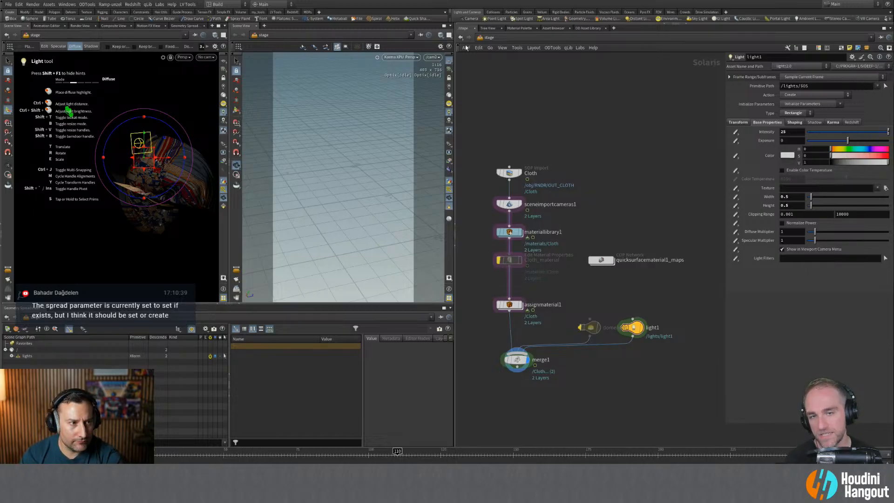
Switch the second scene view's renderer to Karma CPU.
{"action": "left_click", "coordinate": [408, 57]}
{"action": "left_click", "coordinate": [411, 90]}
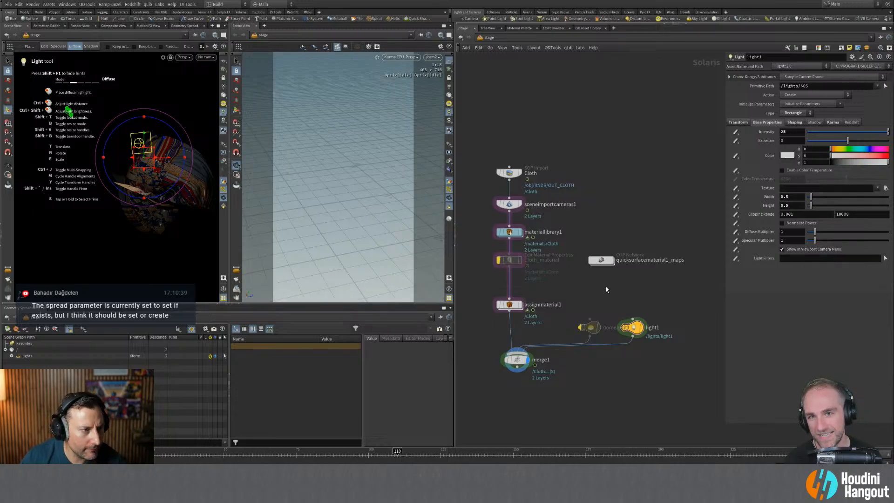
{"action": "middle_click_drag", "start_coordinate": [606, 290], "coordinate": [606, 302]}
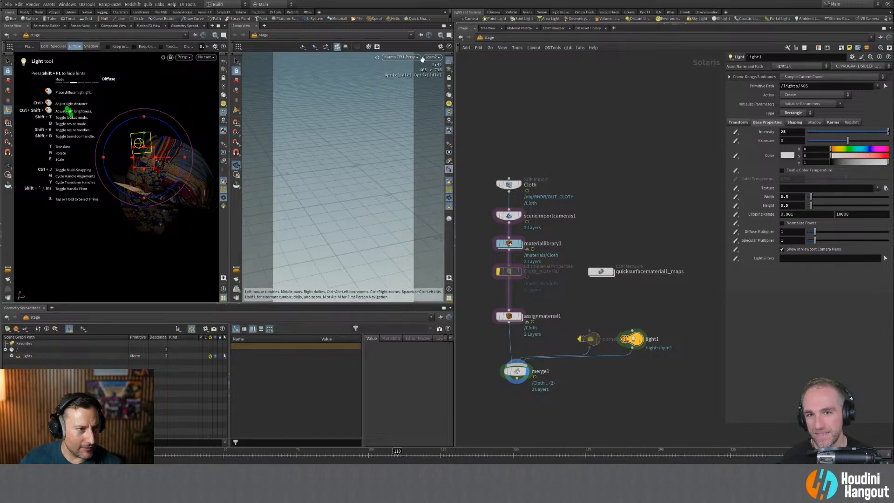
Restart the render in the cam2 view, and try to switch its renderer to Houdini VK.
{"action": "left_click", "coordinate": [401, 57]}
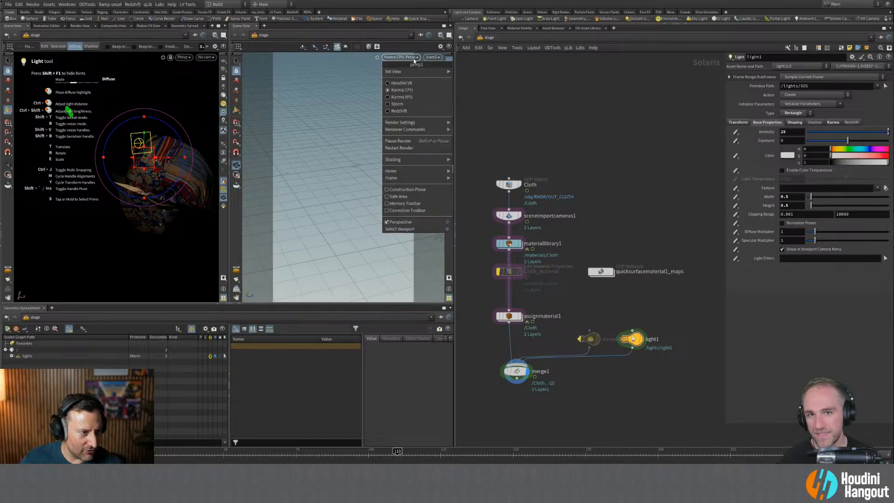
{"action": "left_click", "coordinate": [417, 147]}
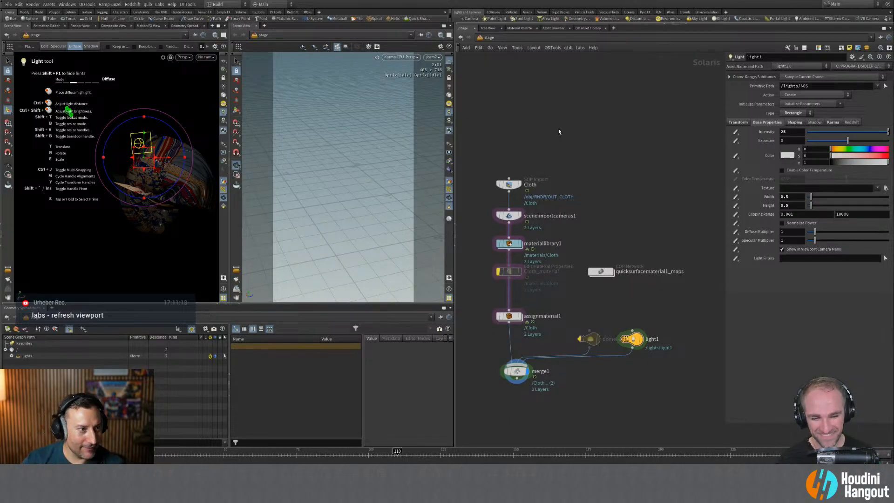
{"action": "left_click", "coordinate": [414, 57]}
{"action": "left_click", "coordinate": [415, 83]}
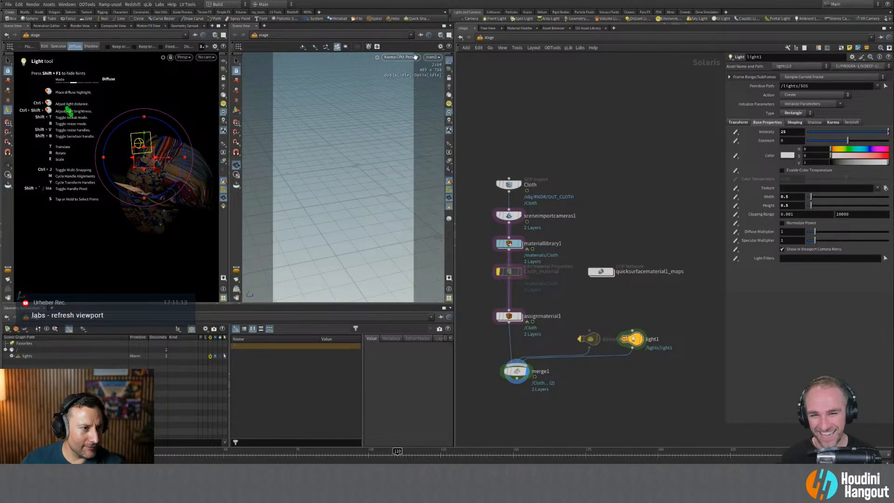
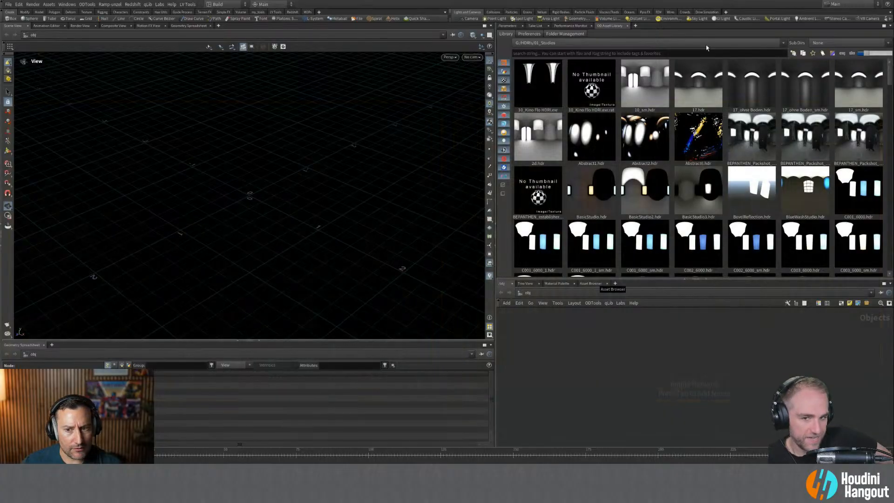
Browse the asset library's 07_3d_Collective HDRIs and the My_Materials and EMC material folders.
{"action": "left_click", "coordinate": [706, 45]}
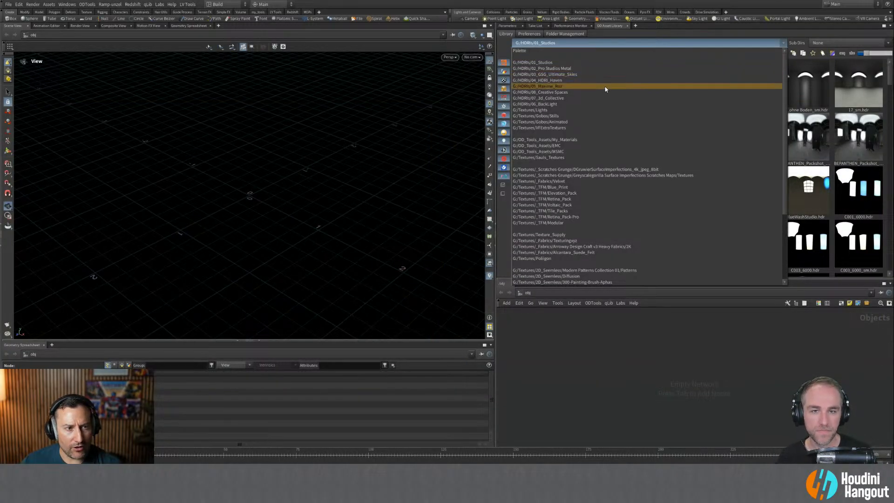
{"action": "left_click", "coordinate": [601, 99]}
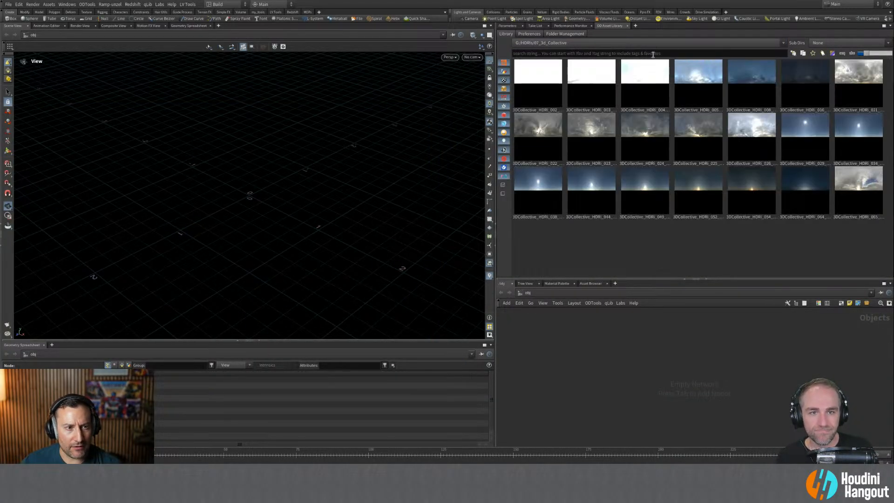
{"action": "left_click", "coordinate": [652, 43]}
{"action": "left_click", "coordinate": [585, 140]}
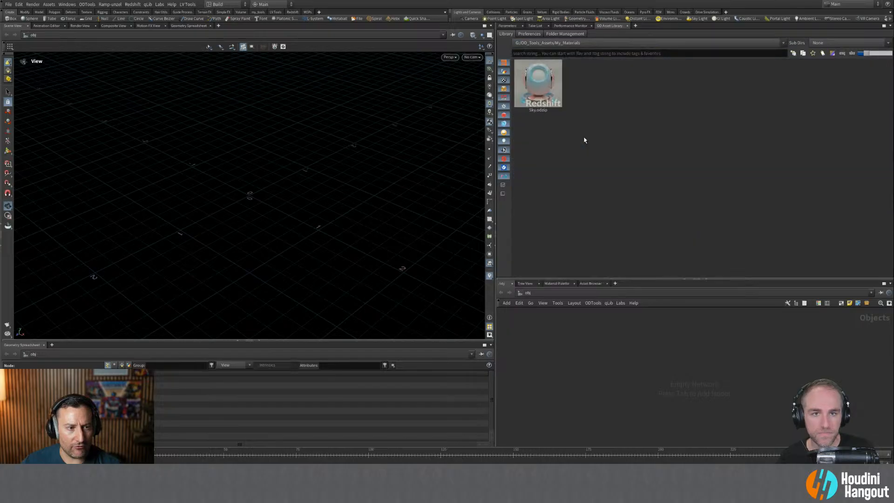
{"action": "left_click", "coordinate": [582, 44]}
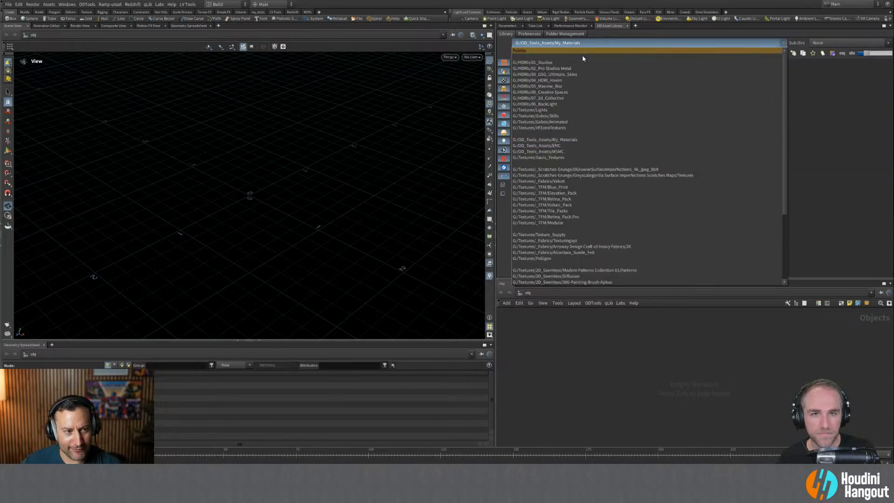
{"action": "left_click", "coordinate": [574, 145]}
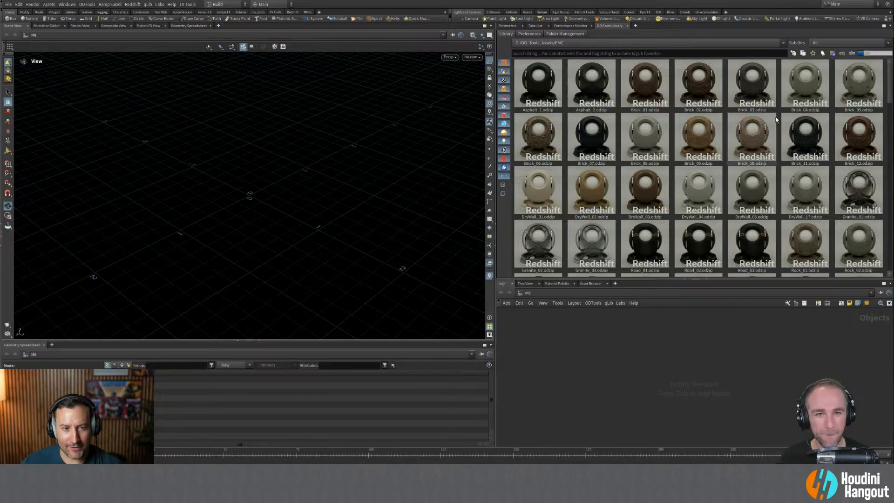
Browse the Velvet and Texturingxyz fabric texture folders in the asset library.
{"action": "left_click", "coordinate": [671, 44]}
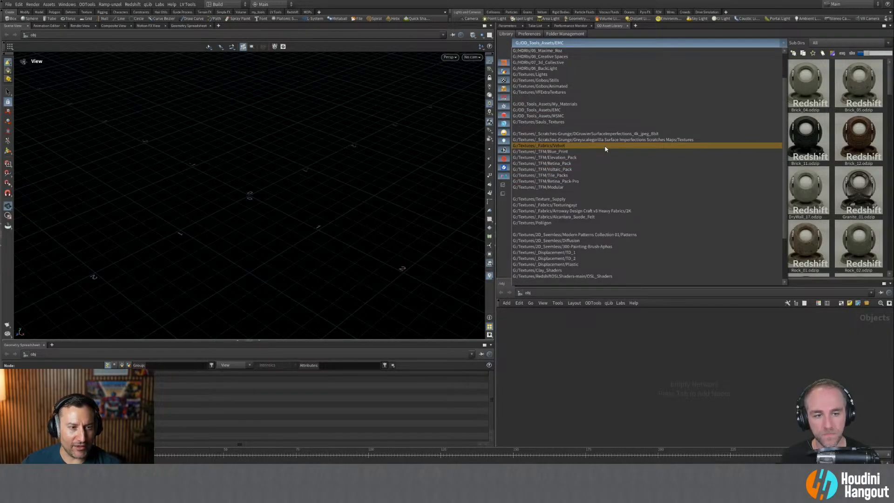
{"action": "left_click", "coordinate": [605, 148]}
{"action": "left_click", "coordinate": [670, 43]}
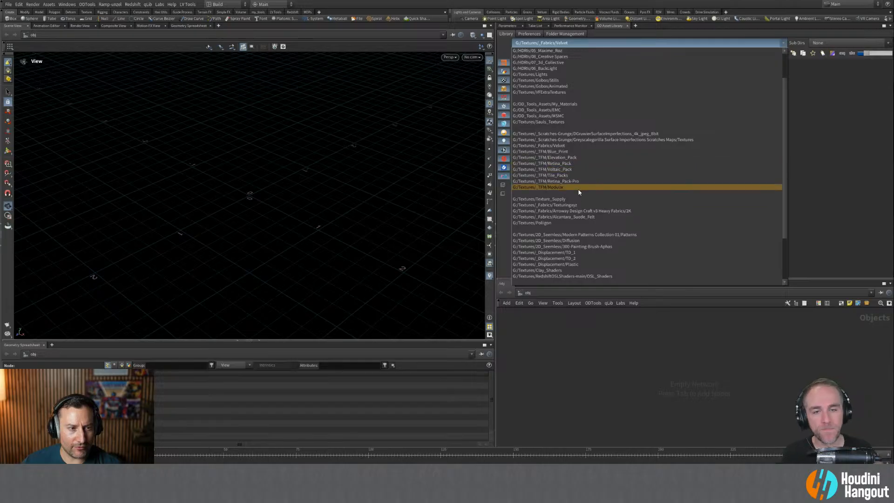
{"action": "left_click", "coordinate": [579, 205]}
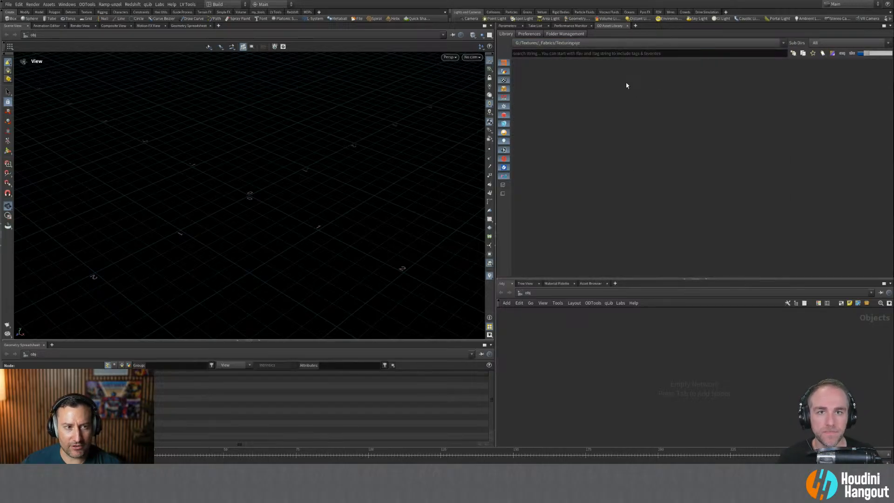
Browse the Happy_Toolbox objects in the asset library and select the city tree model.
{"action": "left_click", "coordinate": [643, 43]}
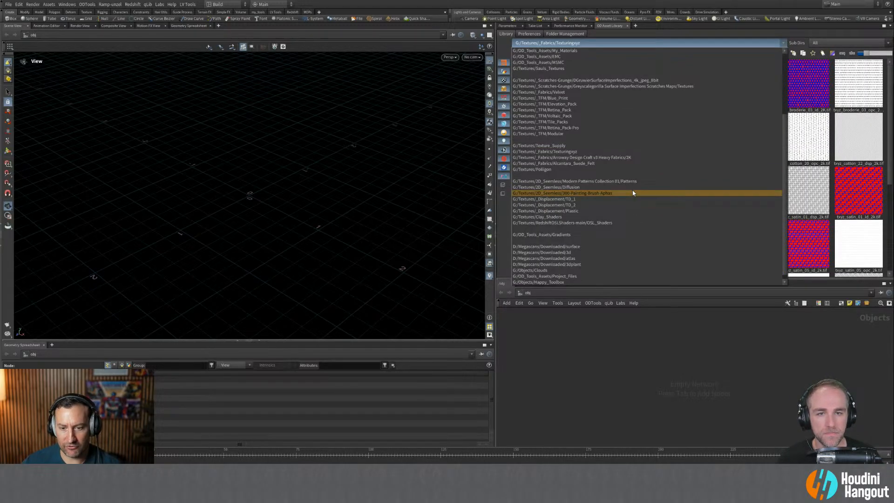
{"action": "scroll", "coordinate": [633, 193], "scroll_direction": "down", "scroll_amount": 1}
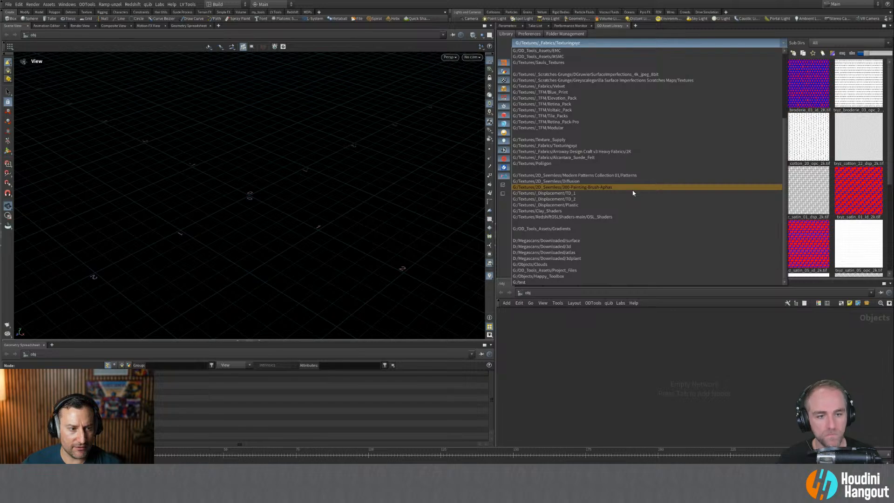
{"action": "left_click", "coordinate": [560, 276]}
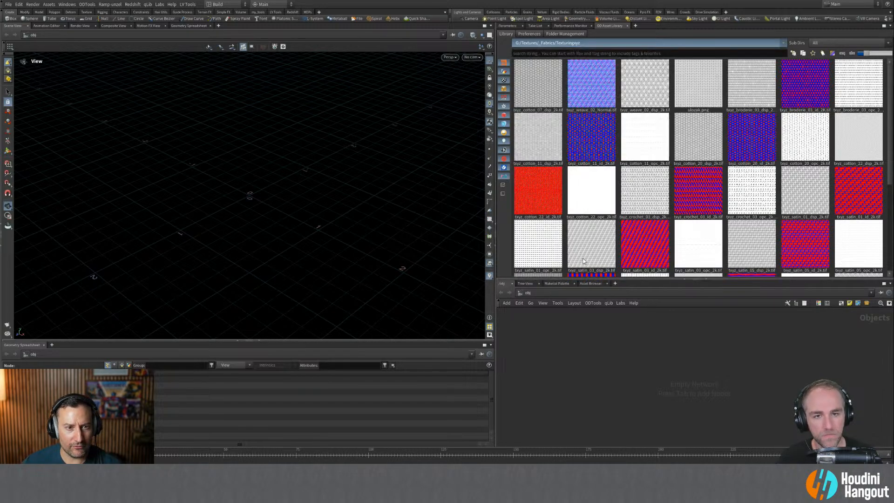
{"action": "scroll", "coordinate": [698, 134], "scroll_direction": "down", "scroll_amount": 1}
{"action": "left_click", "coordinate": [699, 122]}
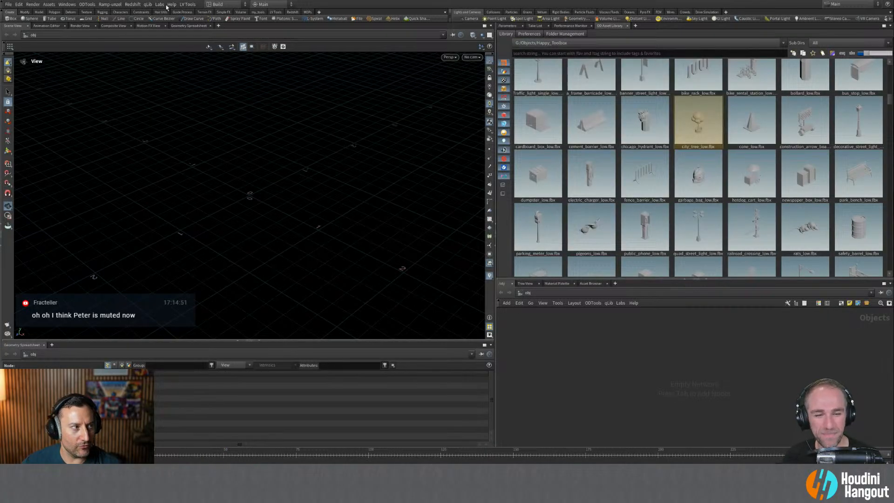
Open the ODTools Snippets Manager, move its window aside and expand the Point Wrangles category.
{"action": "left_click", "coordinate": [132, 4]}
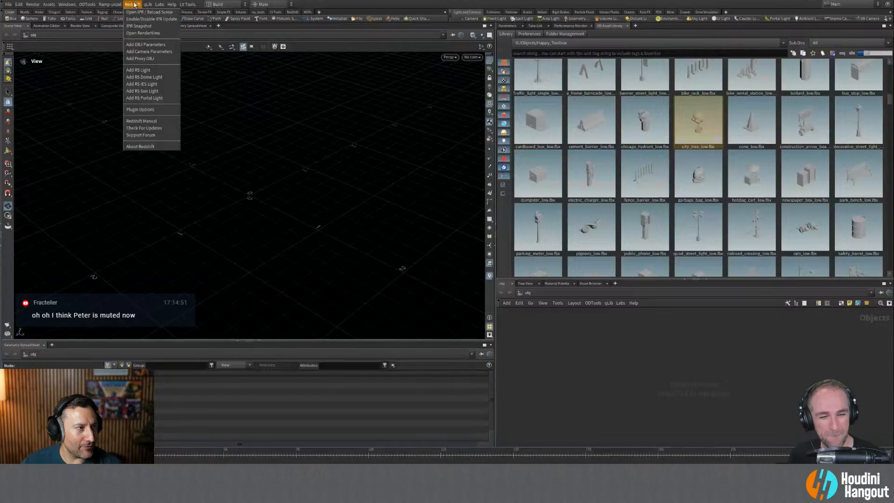
{"action": "left_click", "coordinate": [87, 4]}
{"action": "left_click", "coordinate": [110, 80]}
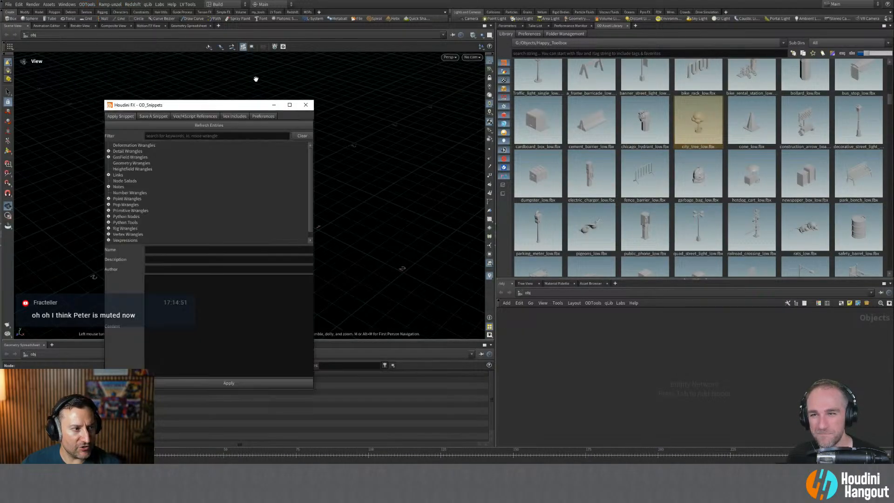
{"action": "left_click_drag", "start_coordinate": [241, 106], "coordinate": [455, 39]}
{"action": "left_click", "coordinate": [322, 132]}
{"action": "scroll", "coordinate": [358, 135], "scroll_direction": "down", "scroll_amount": 4}
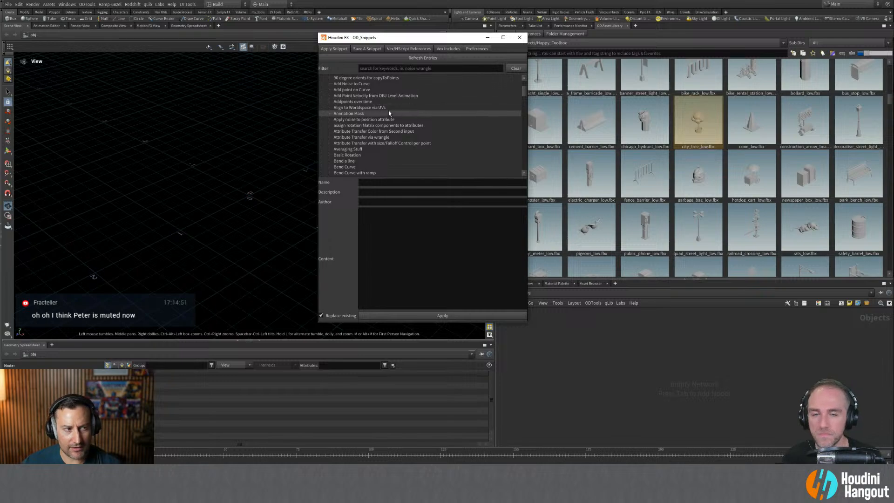
View the code of the Attribute Transfer Color from Second input and Basic Rotation snippets.
{"action": "left_click", "coordinate": [370, 120]}
{"action": "left_click", "coordinate": [371, 131]}
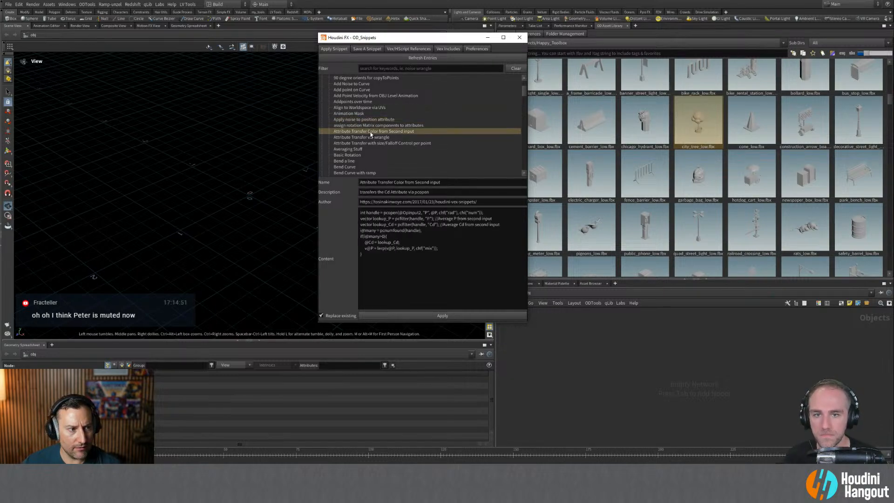
{"action": "scroll", "coordinate": [372, 145], "scroll_direction": "down", "scroll_amount": 1}
{"action": "left_click", "coordinate": [358, 138]}
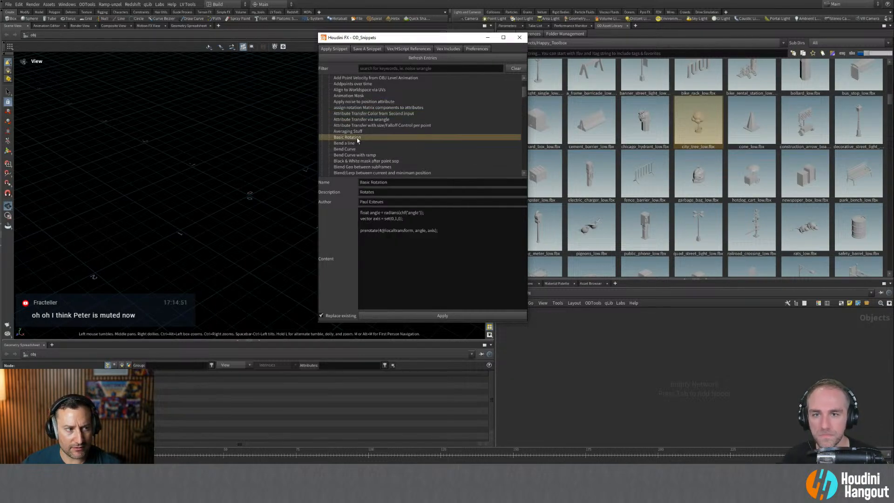
Inspect the Basic Rotation code, view the Bend Curve with ramp snippet, and close the snippets window.
{"action": "left_click", "coordinate": [451, 227]}
{"action": "key", "text": "ctrl+a"}
{"action": "left_click", "coordinate": [453, 226]}
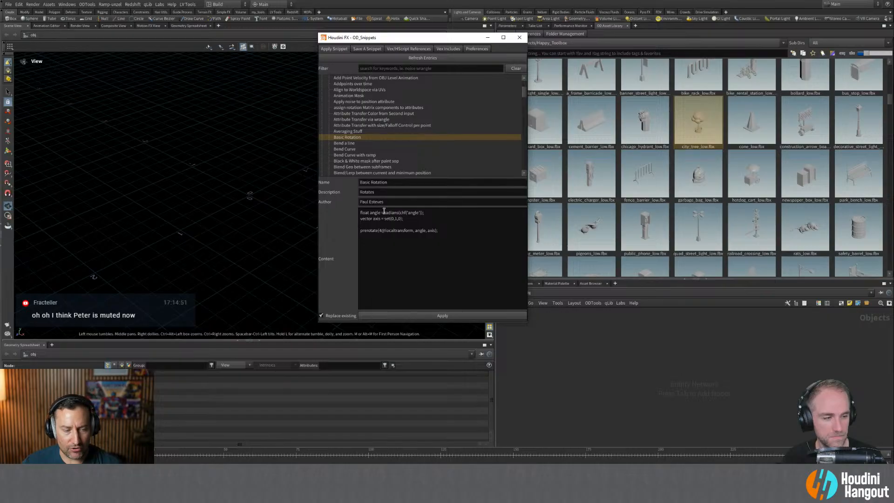
{"action": "left_click_drag", "start_coordinate": [463, 233], "coordinate": [361, 212]}
{"action": "left_click", "coordinate": [456, 226]}
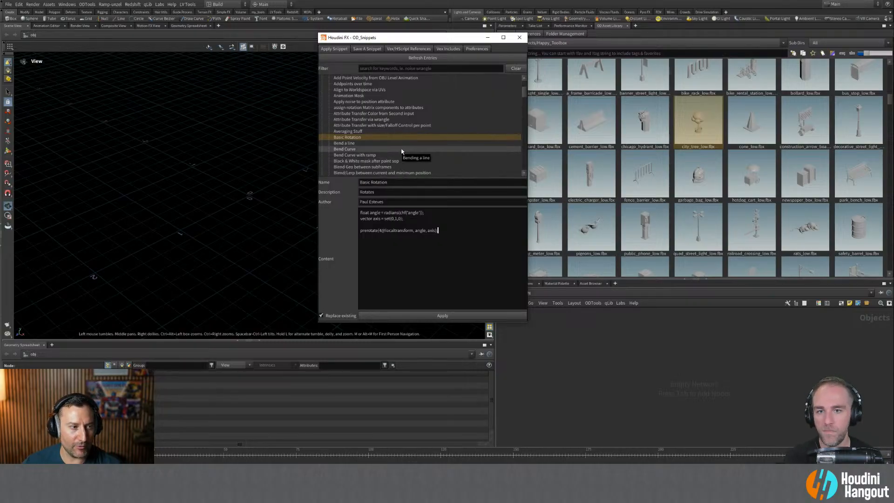
{"action": "scroll", "coordinate": [380, 142], "scroll_direction": "down", "scroll_amount": 1}
{"action": "left_click", "coordinate": [379, 137]}
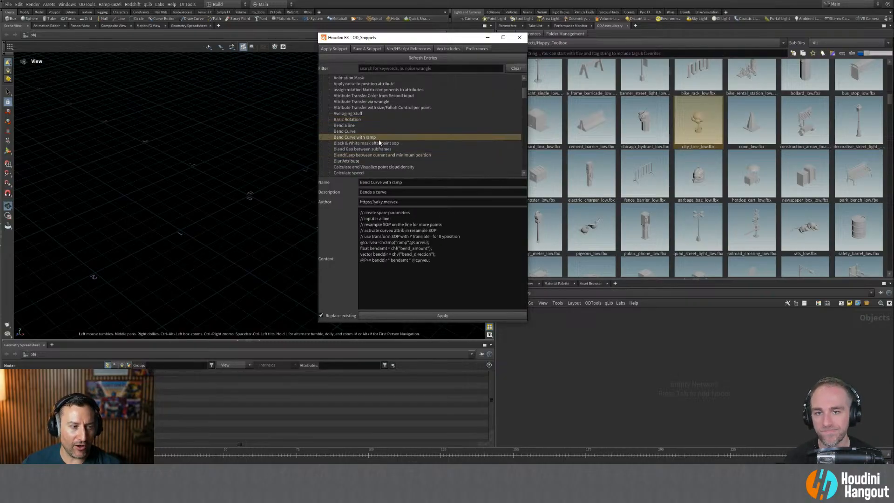
{"action": "left_click", "coordinate": [520, 37]}
Open the ODTools Reference Manager, look over its layout, and close it.
{"action": "left_click", "coordinate": [90, 5]}
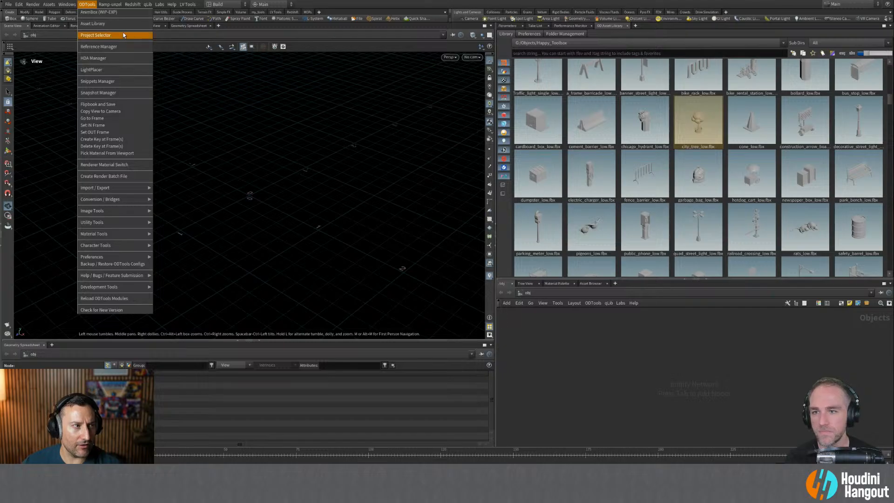
{"action": "left_click", "coordinate": [119, 46]}
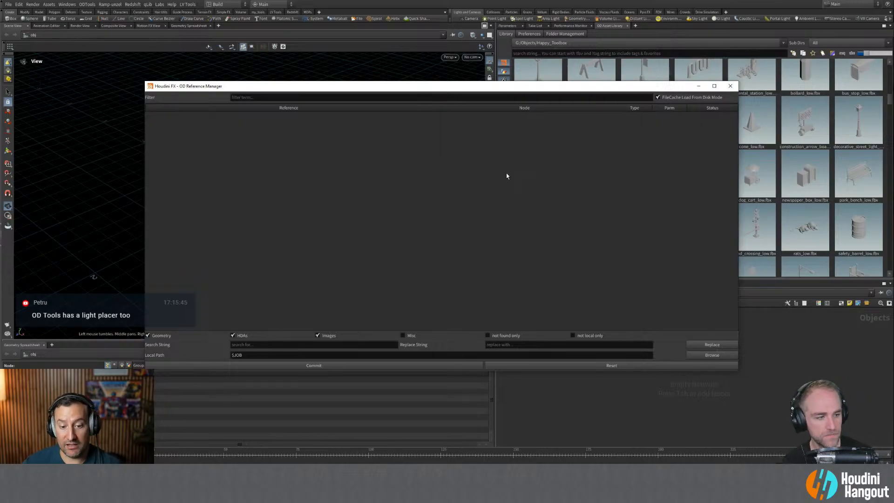
{"action": "left_click", "coordinate": [730, 88]}
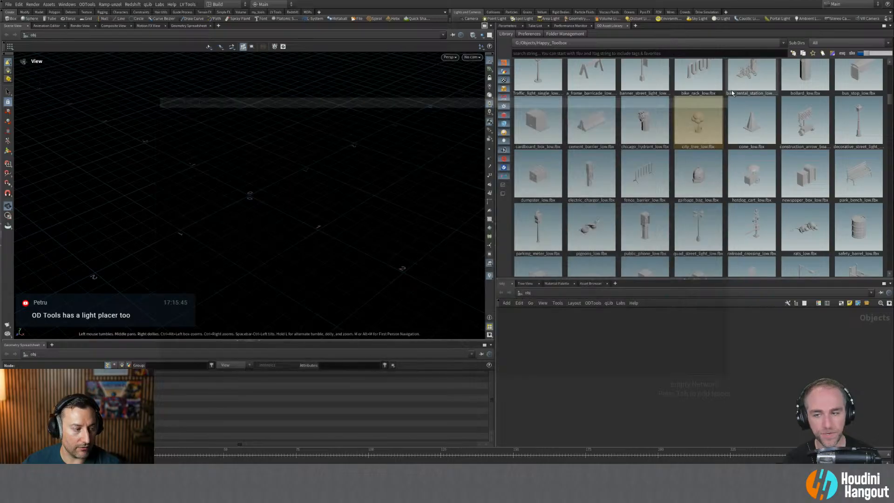
{"action": "left_click", "coordinate": [435, 238]}
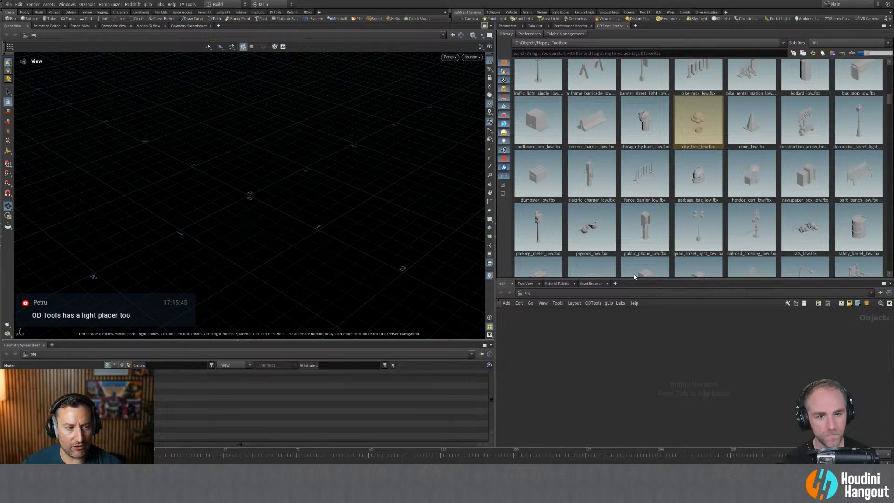
Widen the scene view slightly, create a Geometry object and go inside it.
{"action": "left_click_drag", "start_coordinate": [497, 236], "coordinate": [512, 236]}
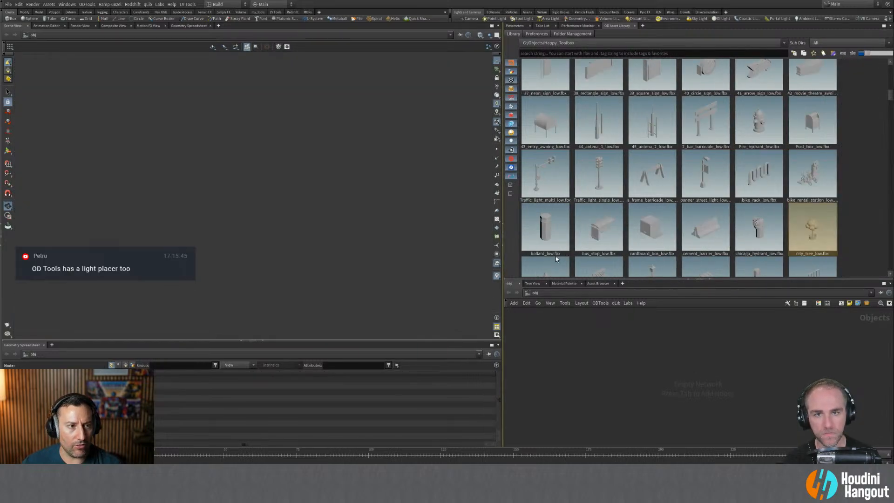
{"action": "key", "text": "Tab"}
{"action": "type", "text": "geo"}
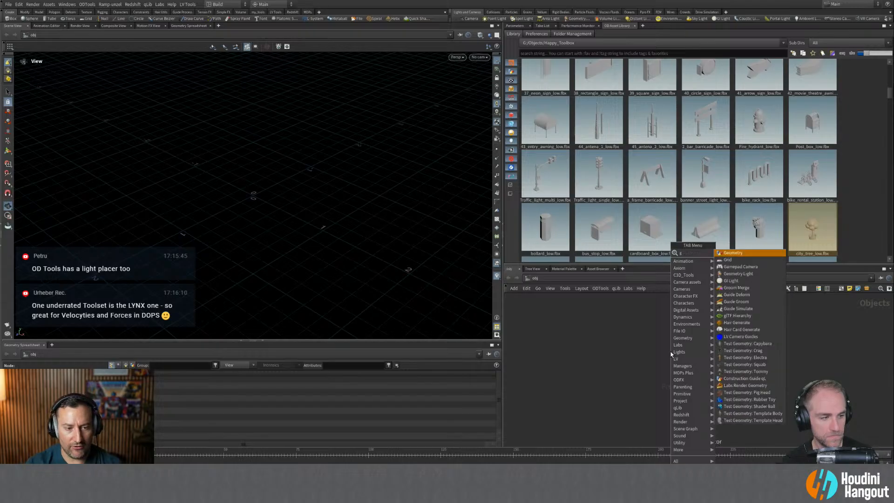
{"action": "key", "text": "Return"}
{"action": "key", "text": "Return"}
{"action": "key", "text": "Return"}
Look through the available LV geometry nodes, and close the list without adding one.
{"action": "key", "text": "Tab"}
{"action": "type", "text": "lu"}
{"action": "key", "text": "BackSpace"}
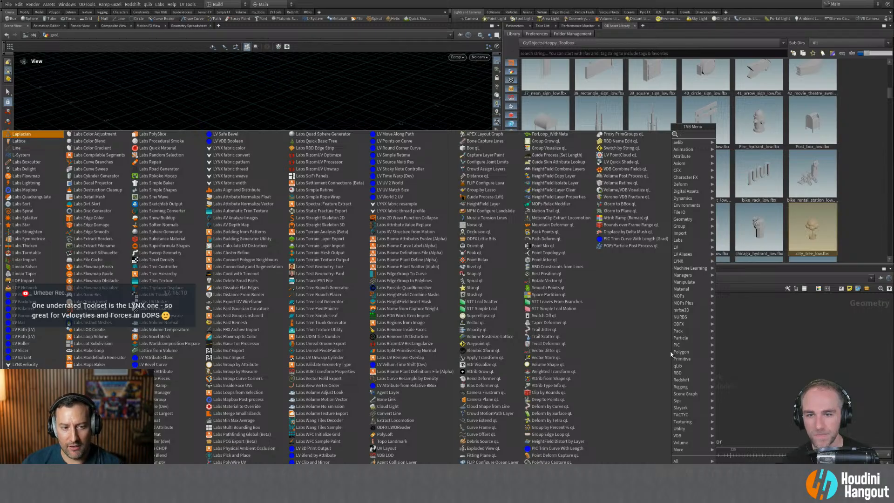
{"action": "type", "text": "v"}
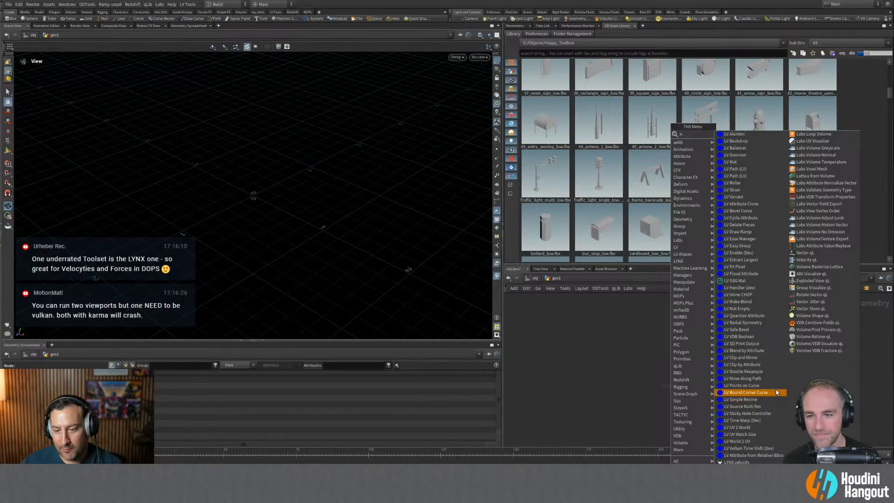
{"action": "key", "text": "Escape"}
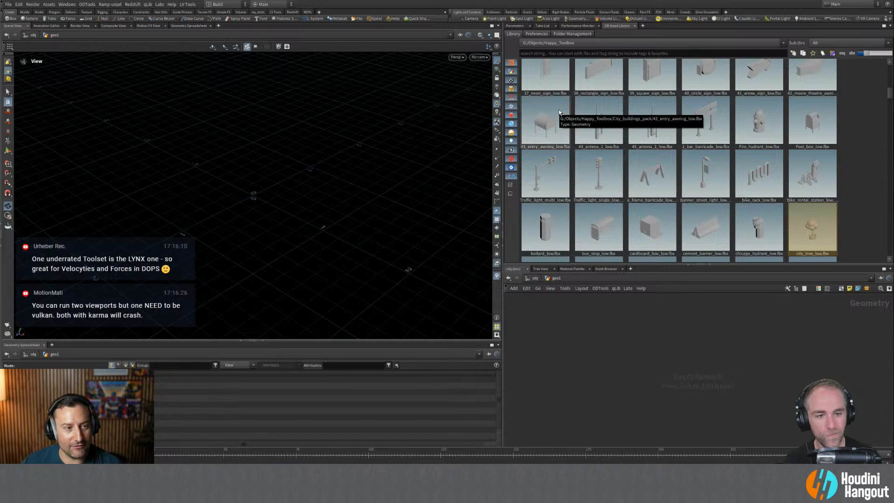
Bring the Grains setup from the OD_Tools_Assets/Project_Files library folder into the scene and go inside it.
{"action": "left_click", "coordinate": [610, 43]}
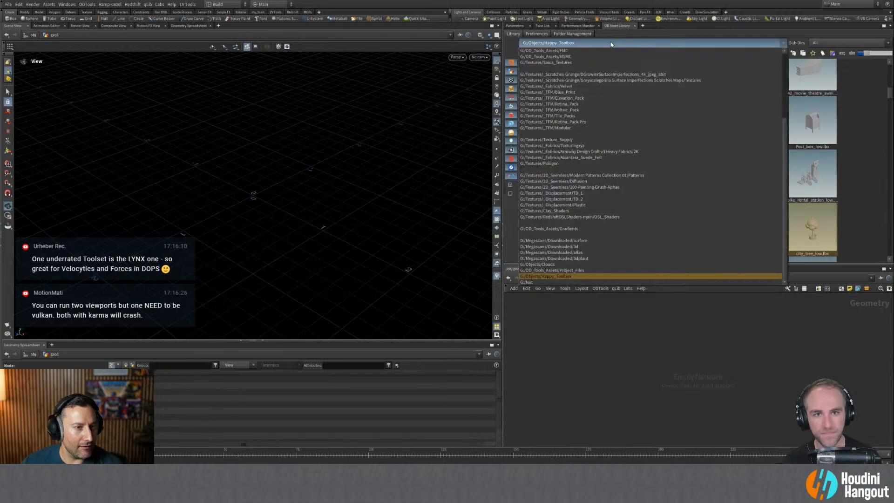
{"action": "left_click", "coordinate": [593, 270]}
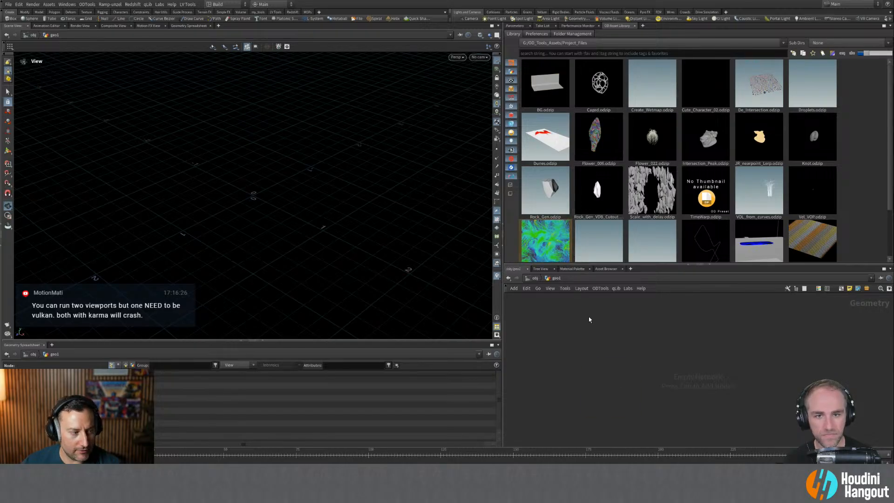
{"action": "left_click", "coordinate": [534, 278]}
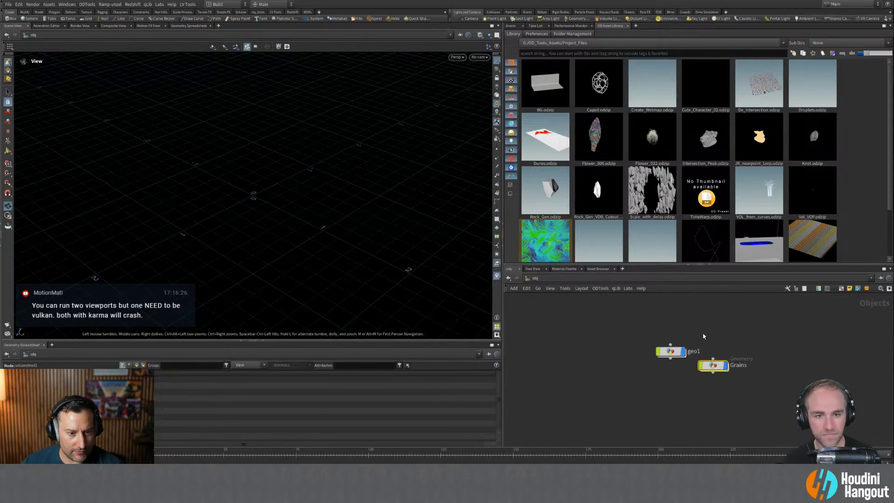
{"action": "double_click", "coordinate": [716, 368]}
{"action": "left_click", "coordinate": [745, 317]}
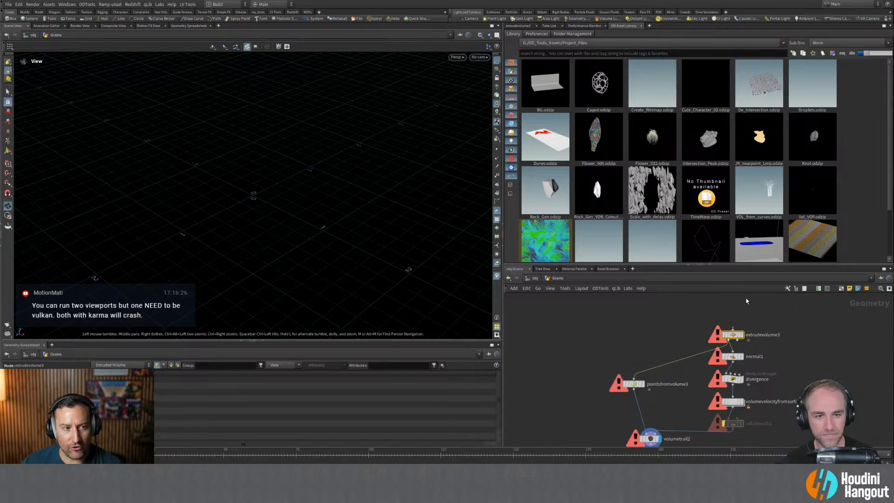
Enlarge the network pane, add a Box node above the Grains setup, and connect it to the extrudevolume3 input.
{"action": "left_click", "coordinate": [517, 26]}
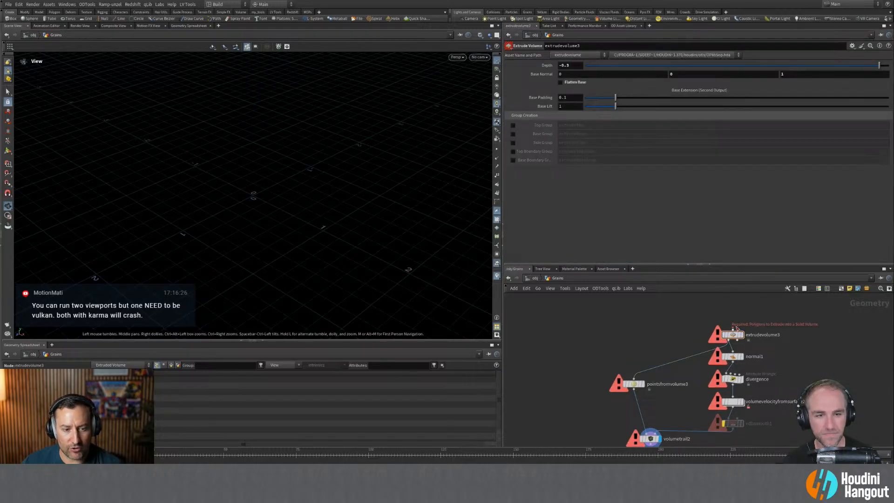
{"action": "left_click_drag", "start_coordinate": [732, 265], "coordinate": [732, 173]}
{"action": "key", "text": "Tab"}
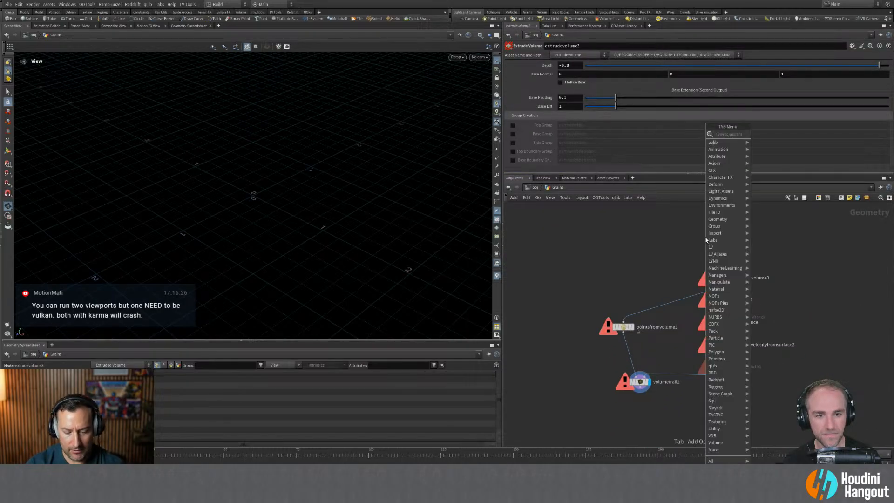
{"action": "type", "text": "box"}
{"action": "key", "text": "Return"}
{"action": "left_click", "coordinate": [706, 238]}
{"action": "left_click_drag", "start_coordinate": [706, 242], "coordinate": [722, 273]}
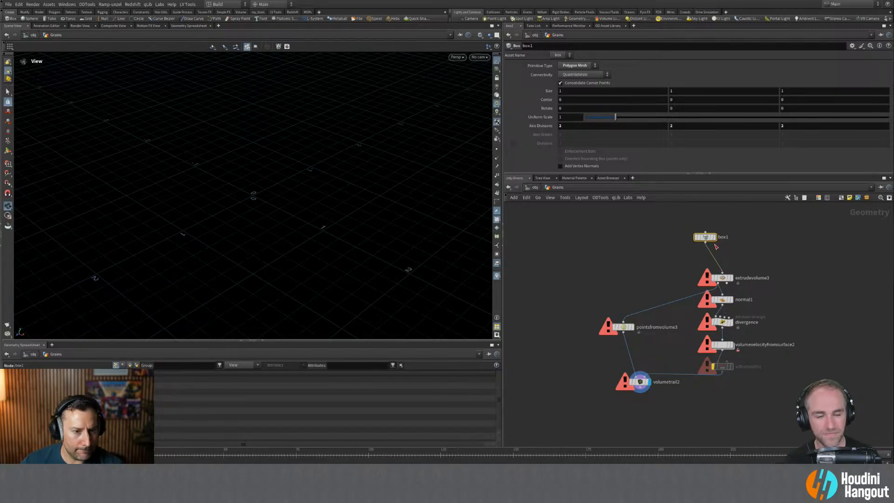
Display the volumetrail2 result, view the velocity trails around the box, and select volumevelocityfromsurface2.
{"action": "left_click", "coordinate": [640, 382]}
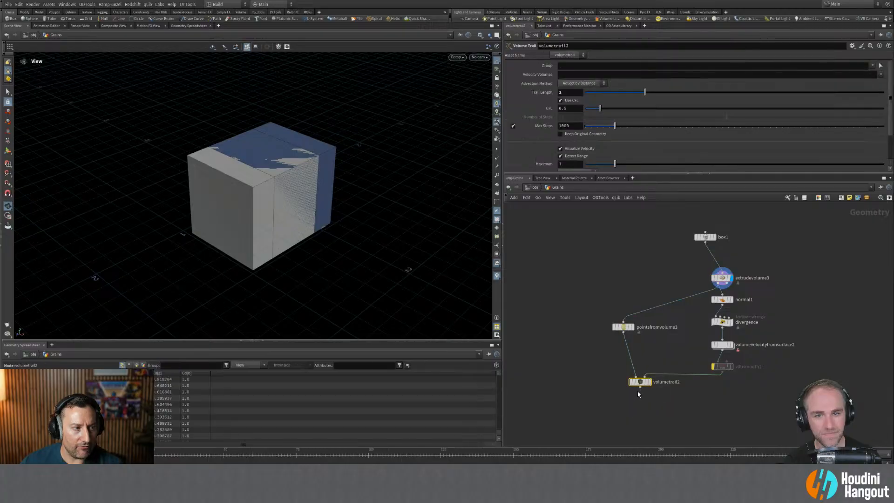
{"action": "key", "text": "r"}
{"action": "right_click_drag", "start_coordinate": [318, 136], "coordinate": [323, 133]}
{"action": "left_click_drag", "start_coordinate": [323, 134], "coordinate": [294, 161]}
{"action": "left_click", "coordinate": [742, 344]}
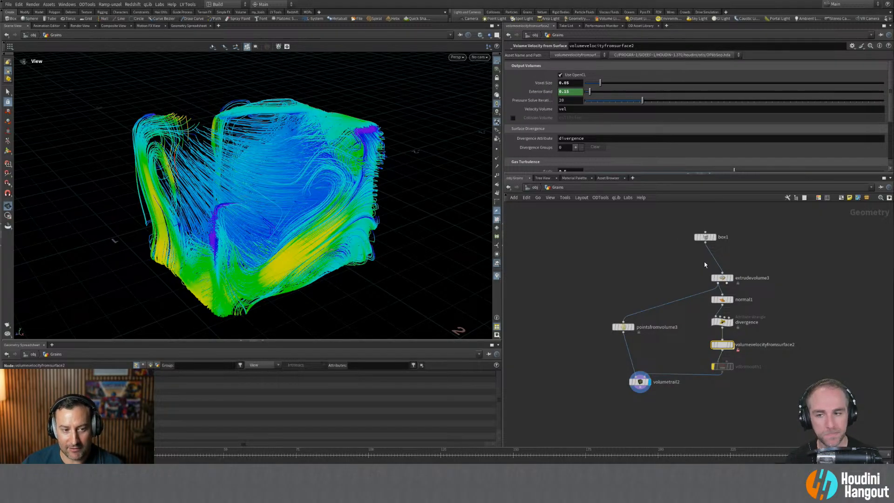
Look through the Project_Files assets in the OD Asset Library, and return to the volumevelocityfromsurface2 parameters.
{"action": "left_click", "coordinate": [641, 26]}
{"action": "left_click", "coordinate": [805, 278]}
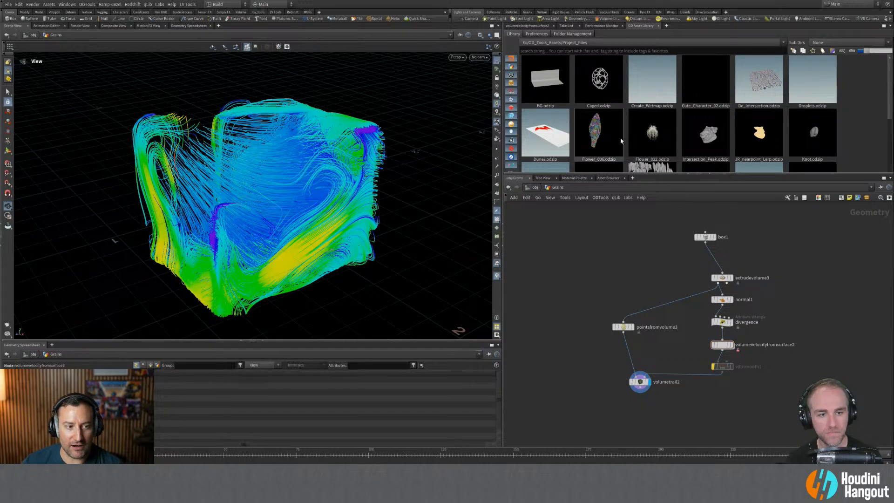
{"action": "scroll", "coordinate": [600, 131], "scroll_direction": "down", "scroll_amount": 5}
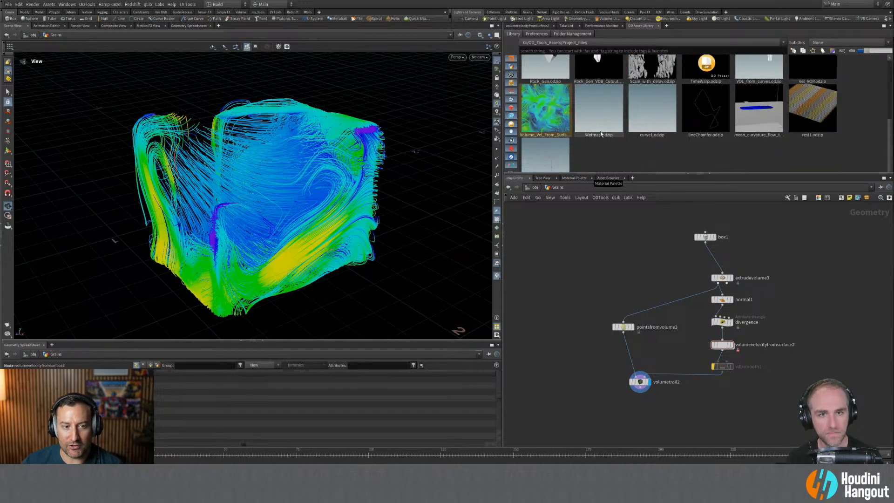
{"action": "left_click", "coordinate": [522, 25]}
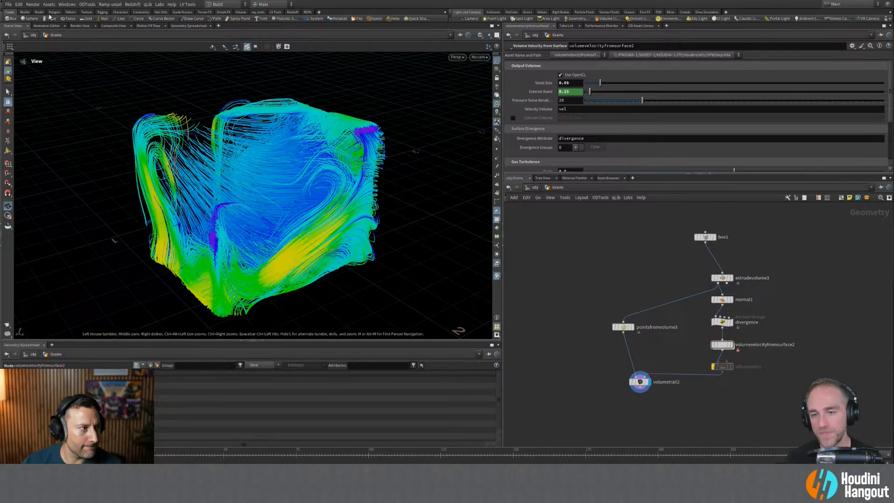
Open the recent scene file Cops_Live_Stream.hip and discard the changes to the current scene.
{"action": "left_click", "coordinate": [8, 4]}
{"action": "mouse_move", "coordinate": [20, 27]}
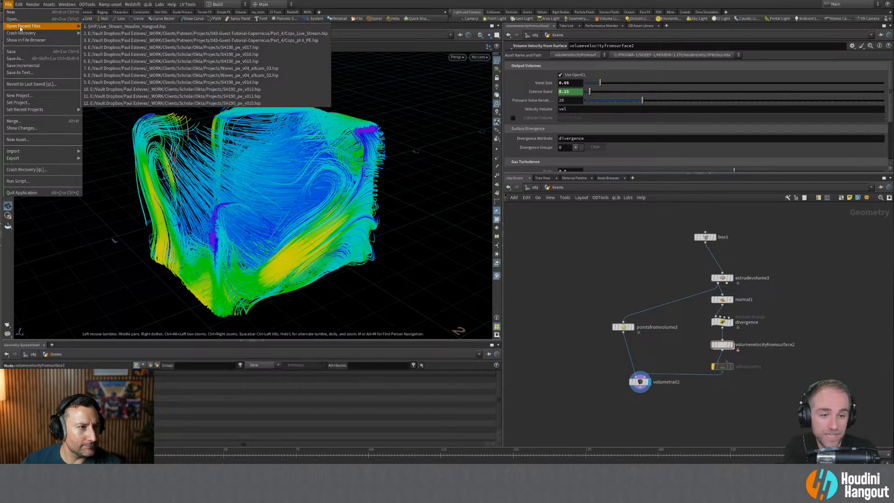
{"action": "left_click", "coordinate": [139, 33]}
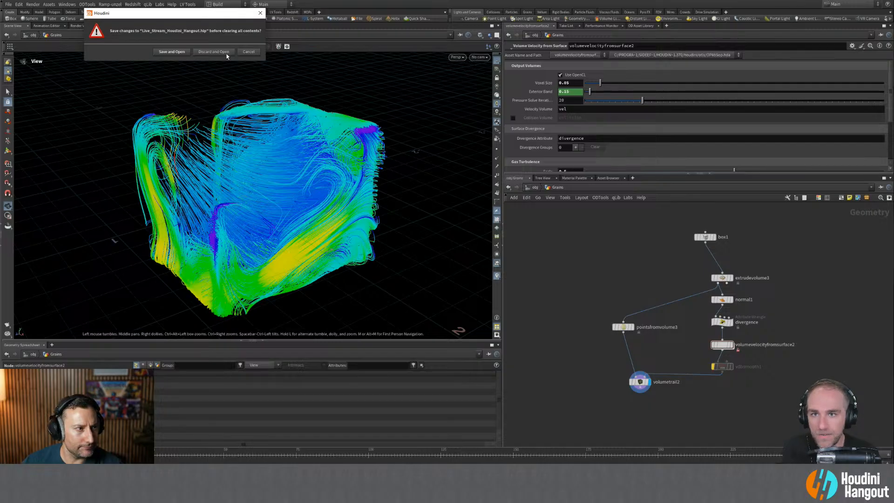
{"action": "left_click", "coordinate": [227, 53]}
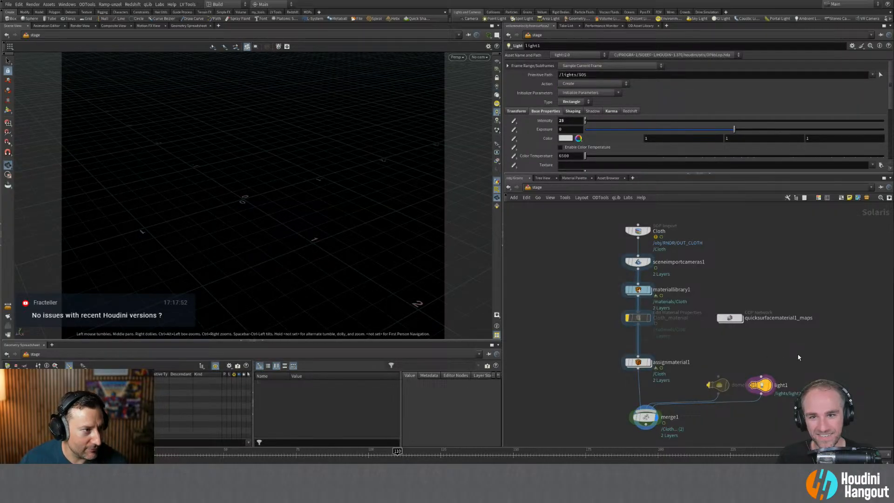
View the cloth through the scene camera, and leave the camera to inspect the whole cloth and its light.
{"action": "left_click", "coordinate": [481, 58]}
{"action": "left_click", "coordinate": [482, 59]}
{"action": "left_click", "coordinate": [483, 59]}
{"action": "left_click", "coordinate": [488, 65]}
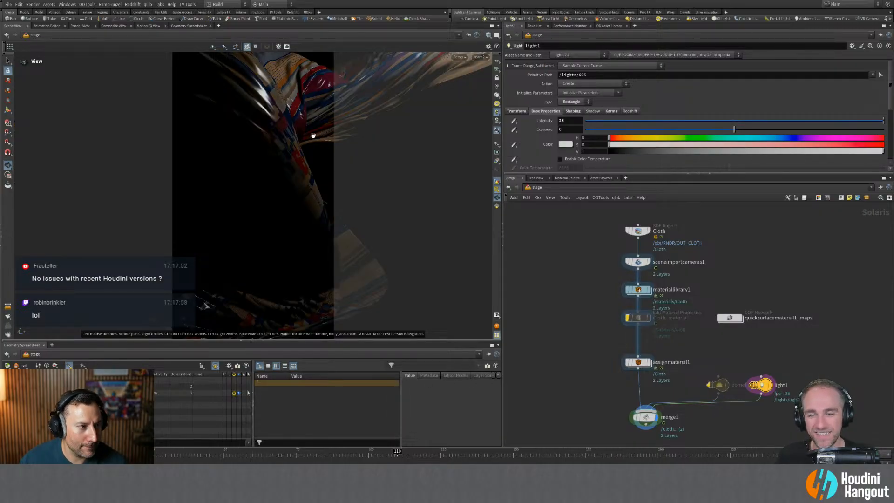
{"action": "left_click_drag", "start_coordinate": [261, 153], "coordinate": [287, 140]}
{"action": "right_click_drag", "start_coordinate": [286, 140], "coordinate": [327, 140]}
{"action": "left_click_drag", "start_coordinate": [327, 141], "coordinate": [283, 146]}
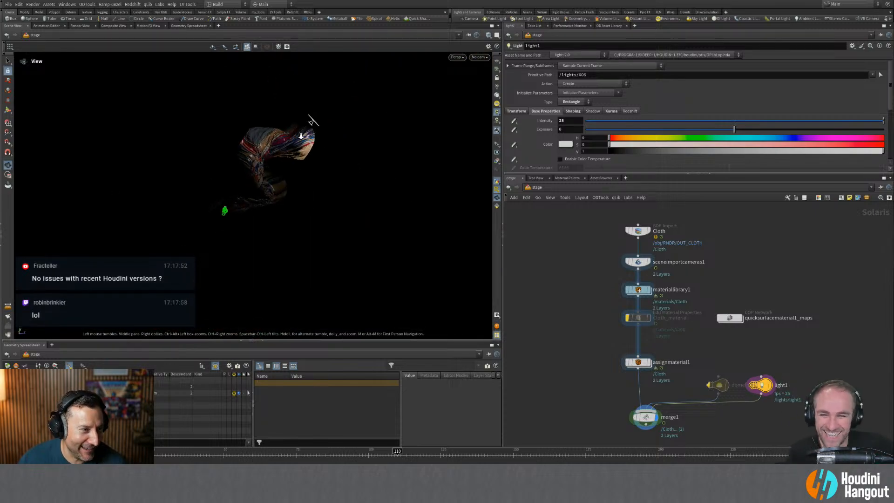
{"action": "right_click_drag", "start_coordinate": [284, 146], "coordinate": [284, 159]}
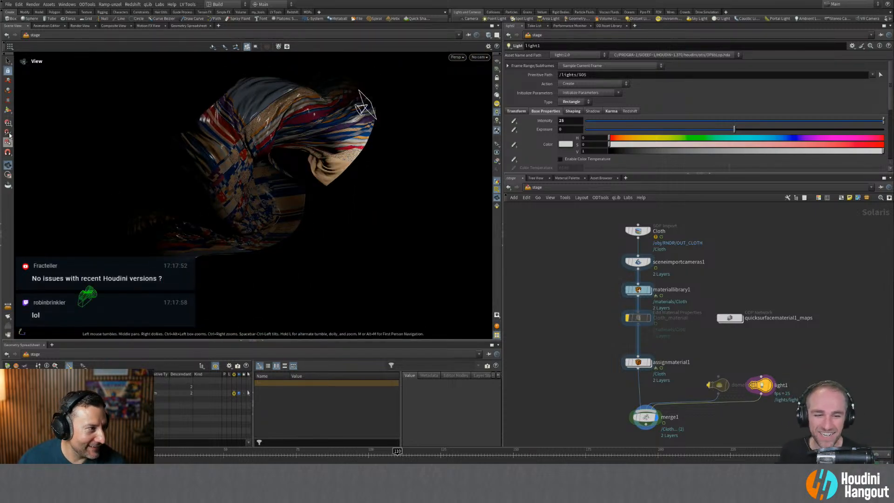
Show the handles of light1, undo the trial resize, and reposition the rectangle light below the hanging end of the cloth.
{"action": "left_click", "coordinate": [10, 112]}
{"action": "left_click_drag", "start_coordinate": [266, 157], "coordinate": [289, 164], "text": "alt"}
{"action": "left_click_drag", "start_coordinate": [369, 146], "coordinate": [326, 188]}
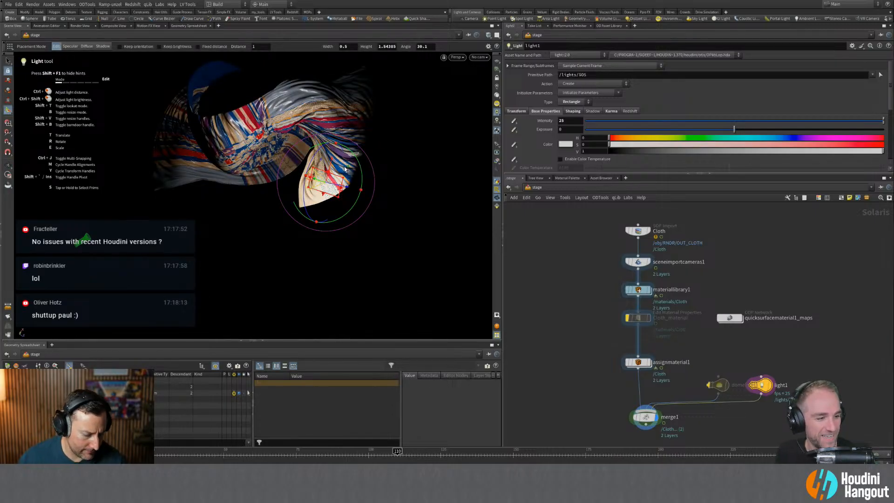
{"action": "key", "text": "ctrl+z"}
{"action": "left_click_drag", "start_coordinate": [331, 161], "coordinate": [312, 201]}
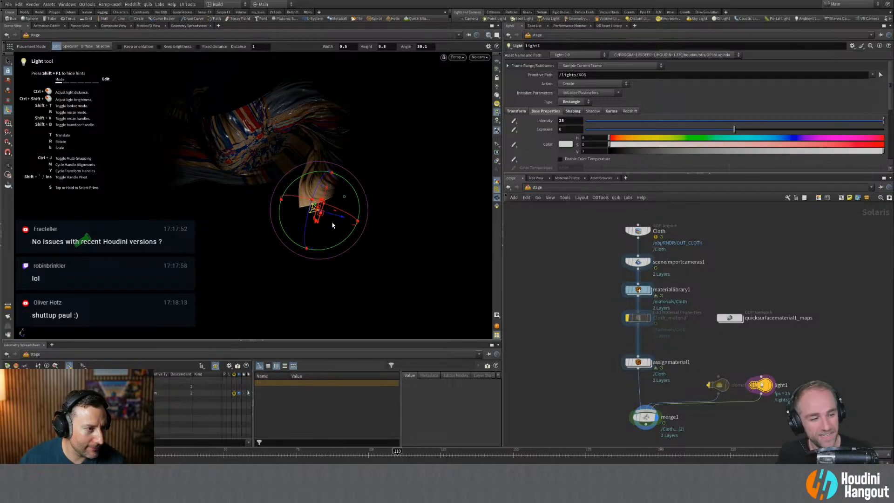
{"action": "left_click_drag", "start_coordinate": [343, 244], "coordinate": [334, 250]}
{"action": "left_click_drag", "start_coordinate": [333, 189], "coordinate": [317, 213]}
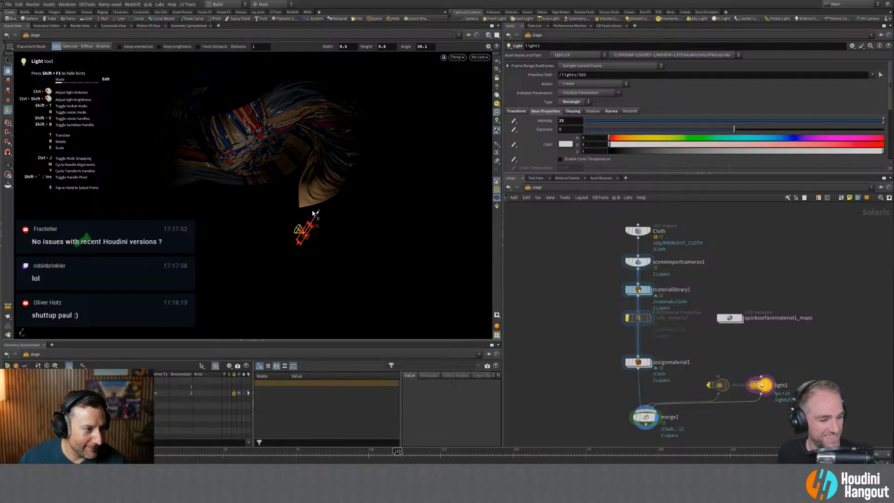
{"action": "left_click_drag", "start_coordinate": [338, 253], "coordinate": [330, 267]}
{"action": "left_click_drag", "start_coordinate": [303, 231], "coordinate": [273, 213], "text": "alt"}
{"action": "left_click_drag", "start_coordinate": [304, 246], "coordinate": [267, 230]}
Look through the /cam2 camera and enable the bypassed domelight1 node.
{"action": "left_click", "coordinate": [479, 57]}
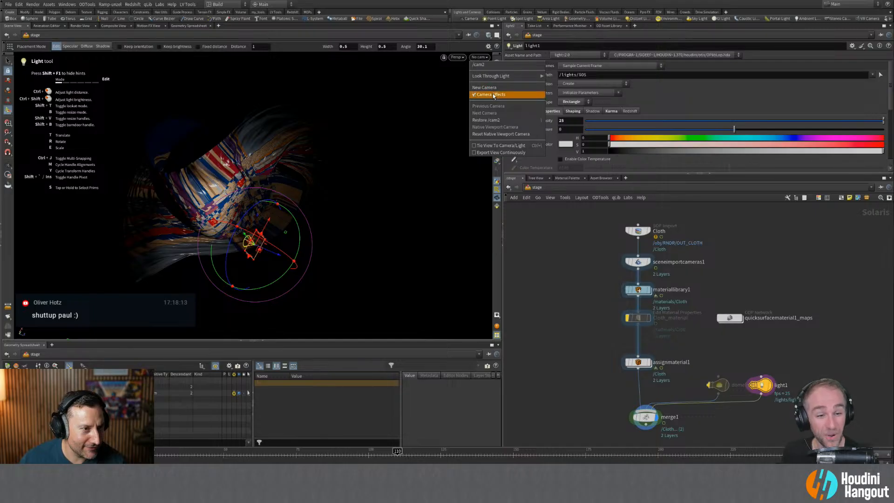
{"action": "left_click", "coordinate": [491, 66]}
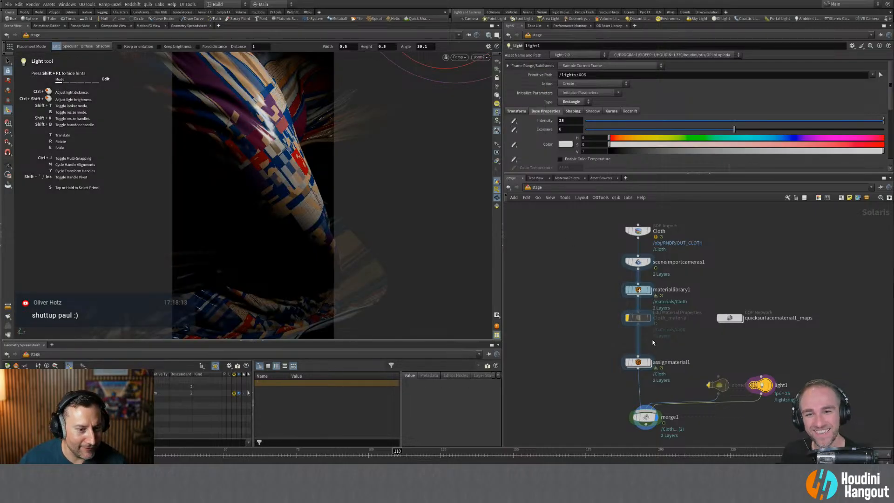
{"action": "left_click", "coordinate": [718, 385]}
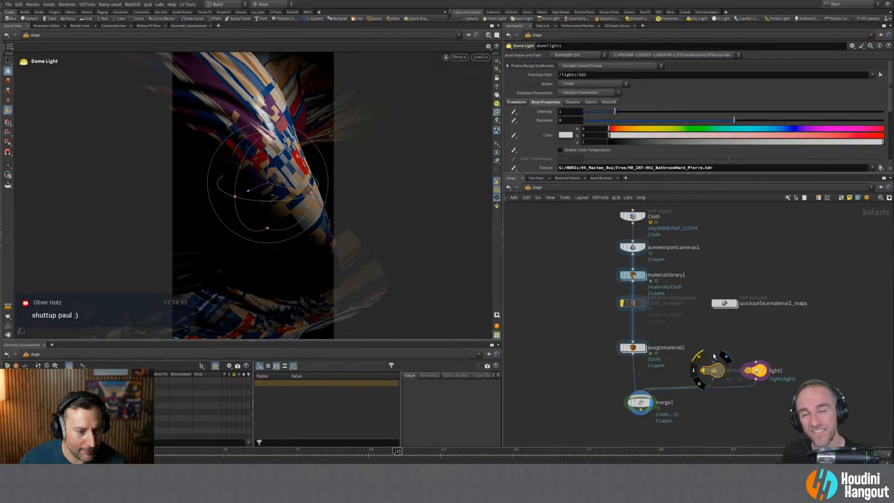
{"action": "left_click", "coordinate": [697, 357]}
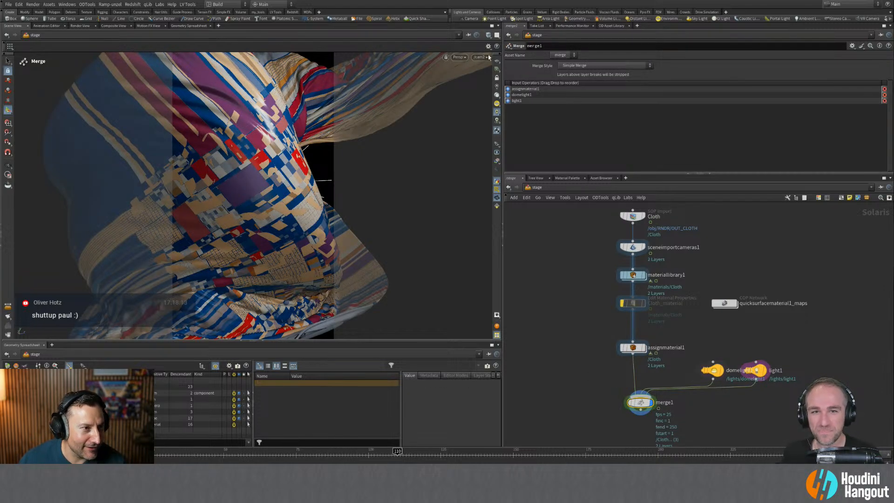
Render the viewport with Karma XPU and move the light1 node away from domelight1 in the network.
{"action": "left_click", "coordinate": [464, 57]}
{"action": "left_click", "coordinate": [465, 78]}
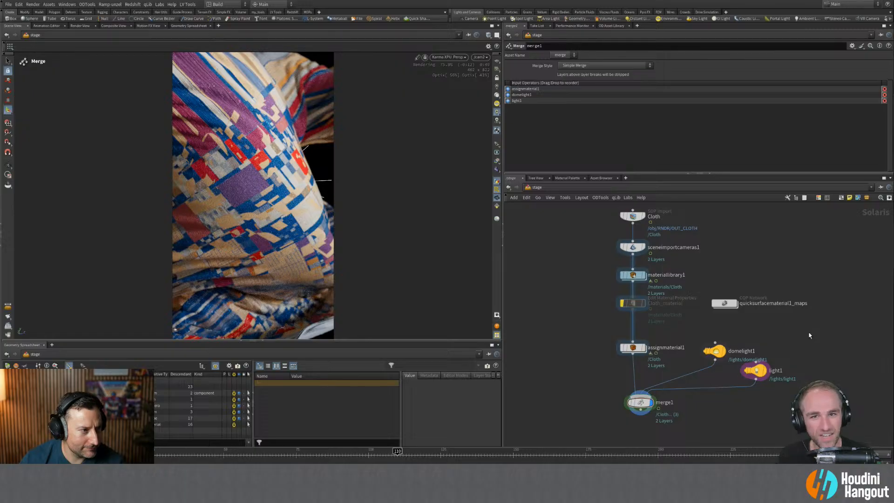
{"action": "left_click_drag", "start_coordinate": [756, 371], "coordinate": [761, 395]}
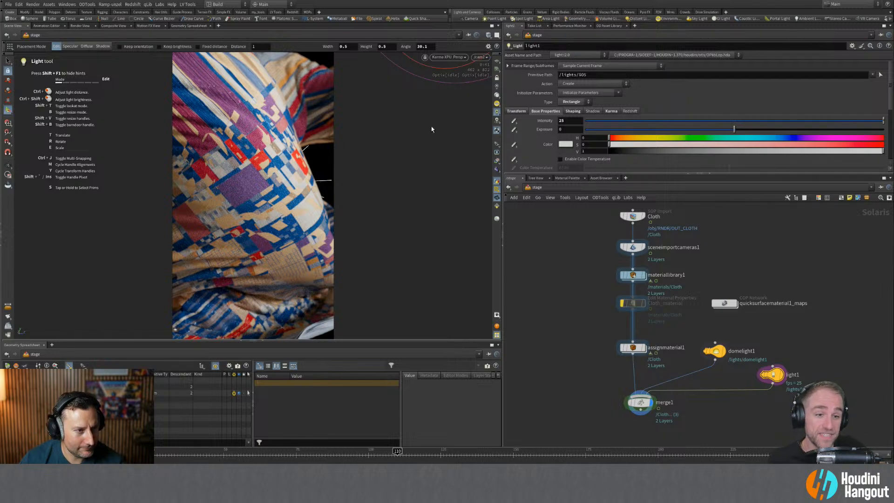
Switch the viewport renderer to Karma CPU and check the cloth render.
{"action": "left_click", "coordinate": [458, 57]}
{"action": "left_click", "coordinate": [456, 90]}
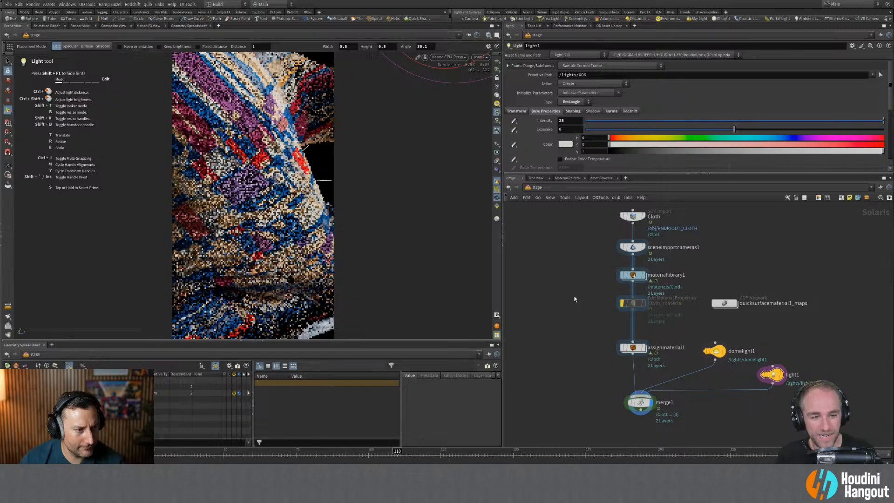
{"action": "left_click", "coordinate": [303, 155]}
{"action": "mouse_move", "coordinate": [259, 203]}
{"action": "left_mouse_down"}
{"action": "mouse_move", "coordinate": [225, 179]}
{"action": "mouse_move", "coordinate": [270, 205]}
{"action": "left_mouse_up"}
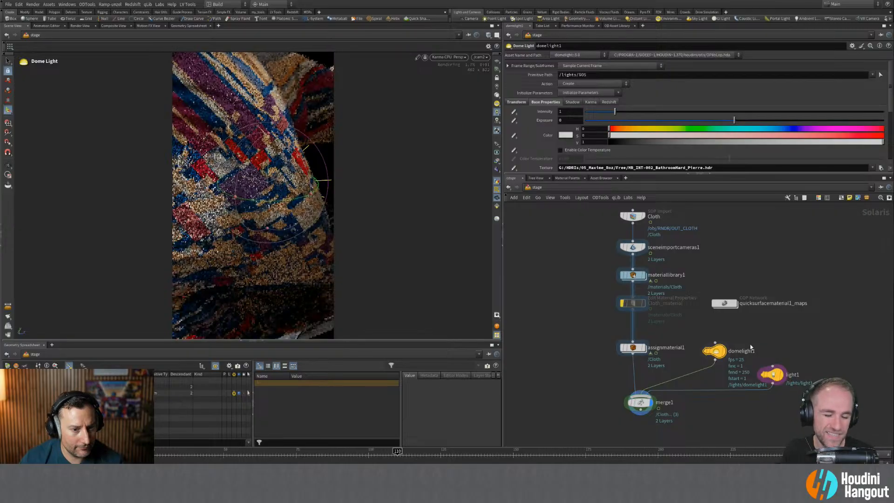
Set the intensity of light1 to 55.
{"action": "left_click", "coordinate": [772, 375]}
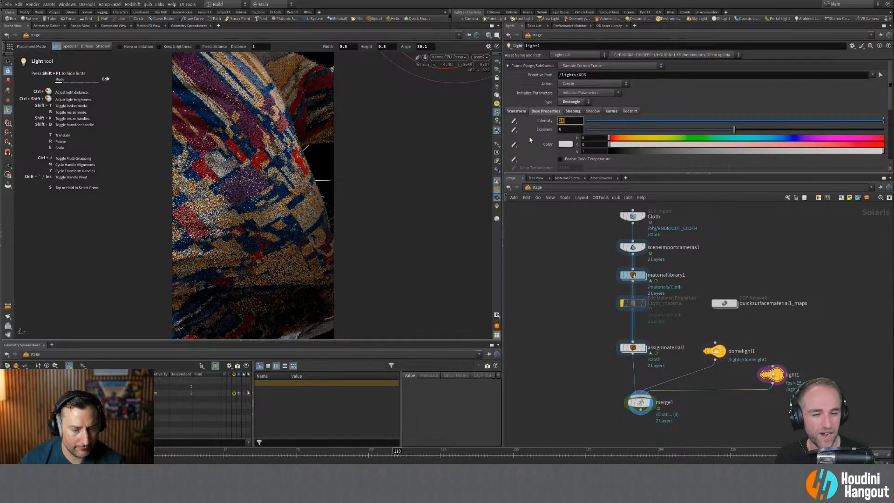
{"action": "type", "text": "55"}
{"action": "key", "text": "Return"}
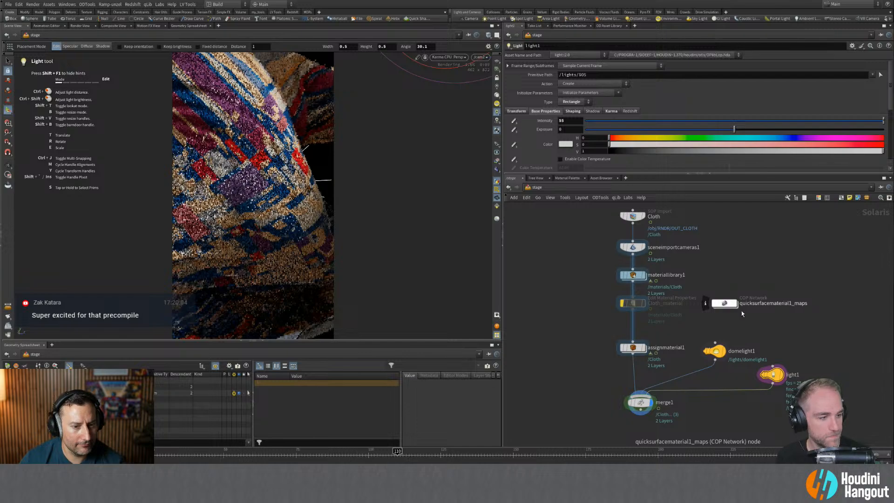
Leave the camera view, stretch light1 to a height of about 0.98, and nudge it beside the cloth's upper end.
{"action": "key", "text": "Escape"}
{"action": "right_click_drag", "start_coordinate": [320, 161], "coordinate": [417, 158]}
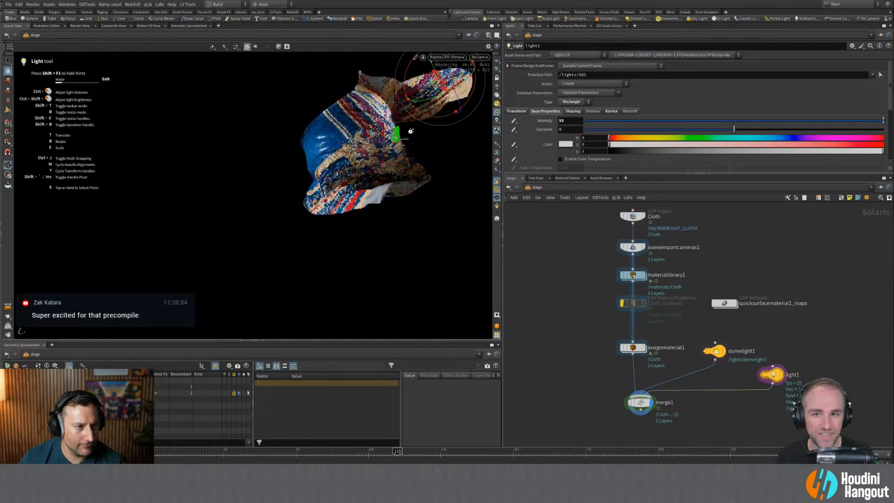
{"action": "middle_click_drag", "start_coordinate": [410, 133], "coordinate": [319, 189], "text": "alt"}
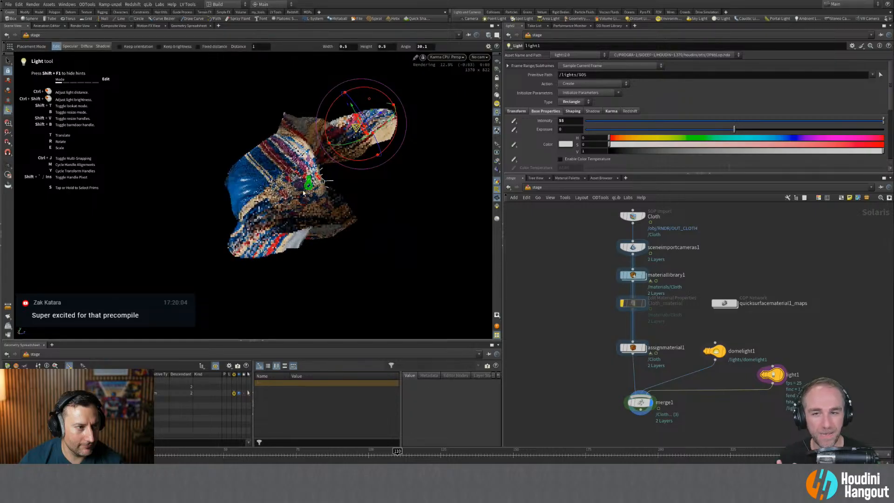
{"action": "left_click_drag", "start_coordinate": [329, 164], "coordinate": [378, 158], "text": "alt"}
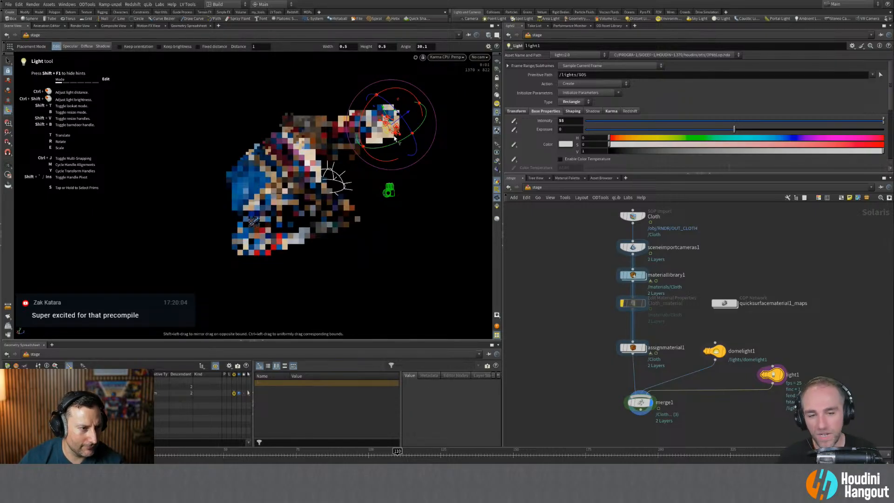
{"action": "left_click_drag", "start_coordinate": [396, 136], "coordinate": [400, 142]}
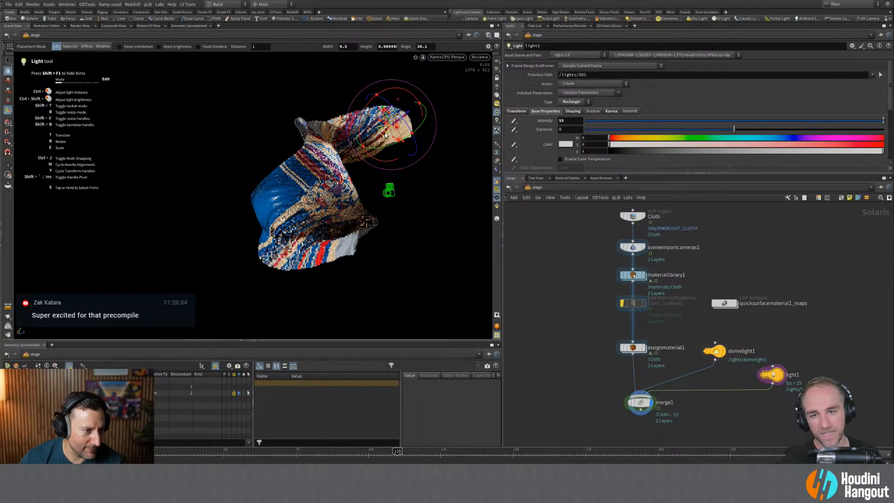
{"action": "left_click_drag", "start_coordinate": [383, 126], "coordinate": [386, 127]}
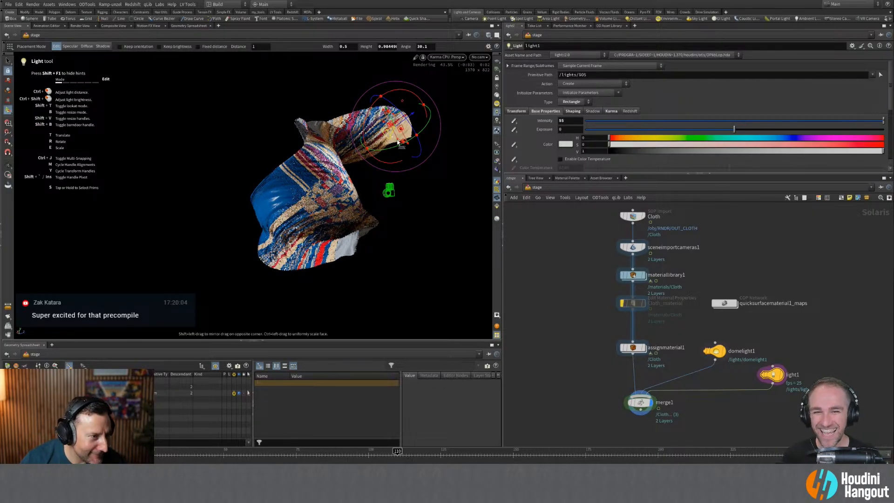
{"action": "left_click_drag", "start_coordinate": [387, 125], "coordinate": [389, 127]}
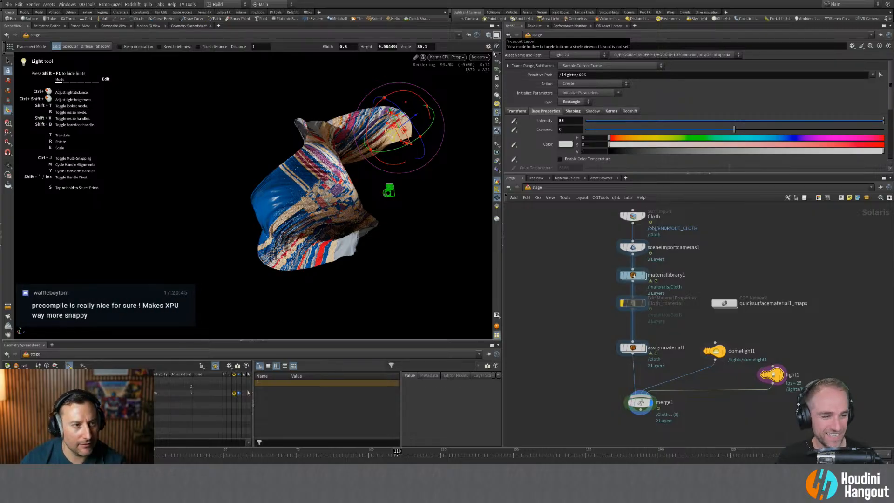
Look through the /cam2 camera again and make room below merge1 in the network.
{"action": "left_click", "coordinate": [476, 60]}
{"action": "left_click", "coordinate": [484, 100]}
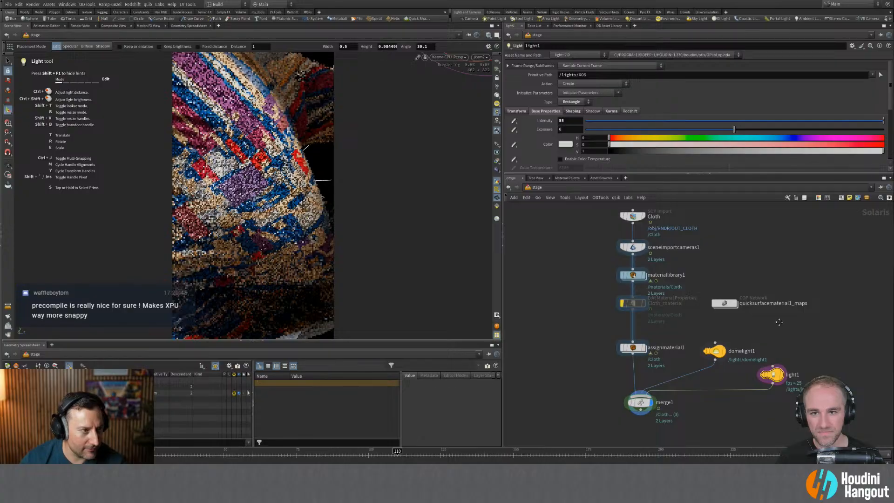
{"action": "middle_click_drag", "start_coordinate": [779, 321], "coordinate": [776, 287]}
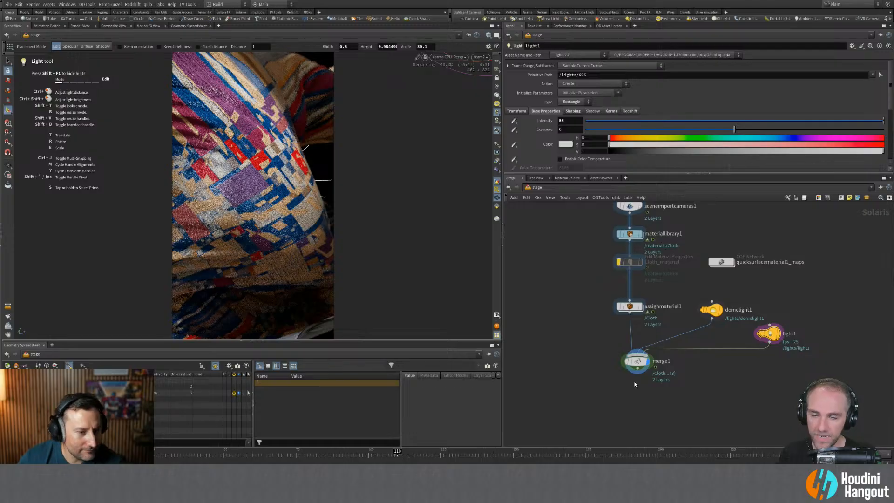
In the Cloth material inside materiallibrary1, raise the standard surface's specular roughness to about 0.866.
{"action": "middle_click_drag", "start_coordinate": [654, 395], "coordinate": [651, 382]}
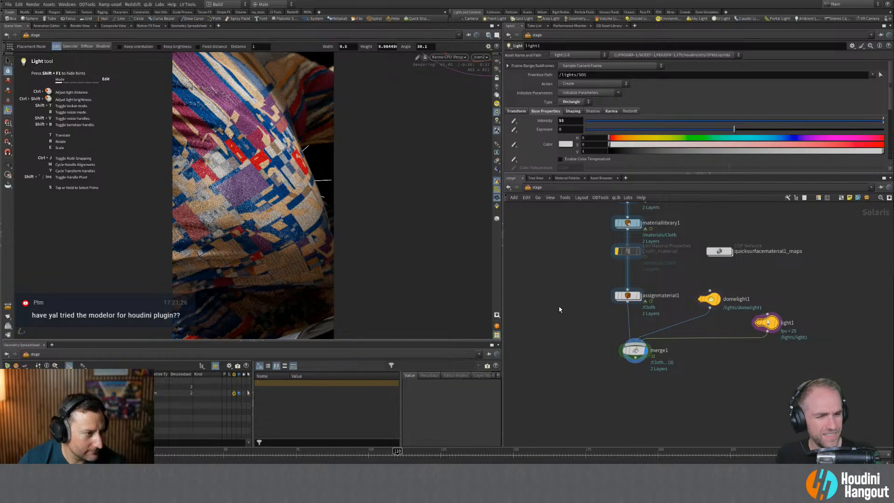
{"action": "middle_click_drag", "start_coordinate": [676, 307], "coordinate": [663, 360]}
{"action": "double_click", "coordinate": [618, 276]}
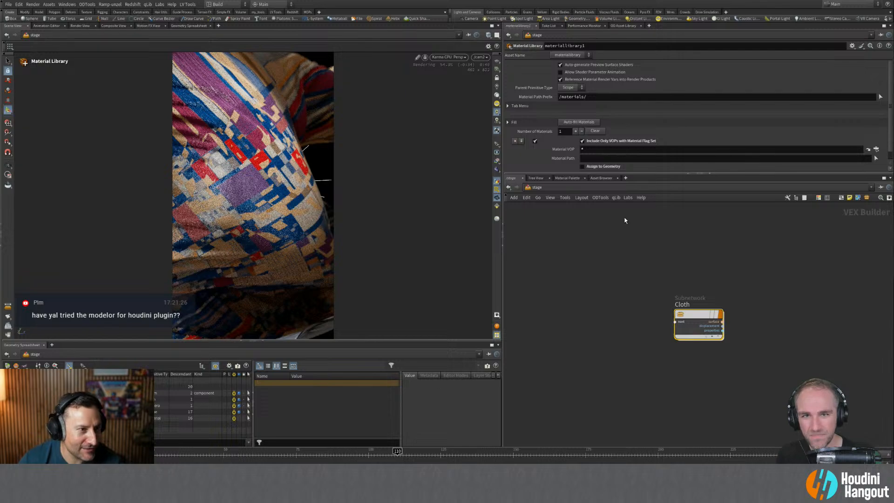
{"action": "double_click", "coordinate": [693, 314]}
{"action": "left_click_drag", "start_coordinate": [810, 263], "coordinate": [799, 317]}
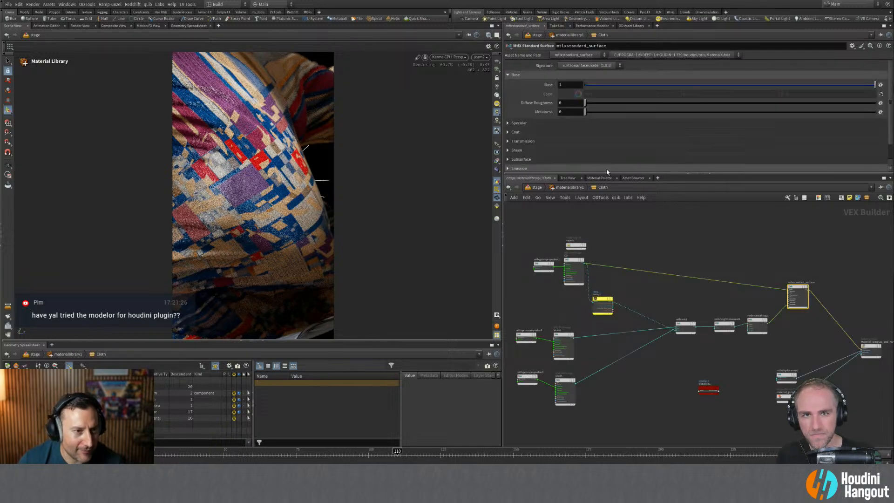
{"action": "left_click", "coordinate": [532, 124]}
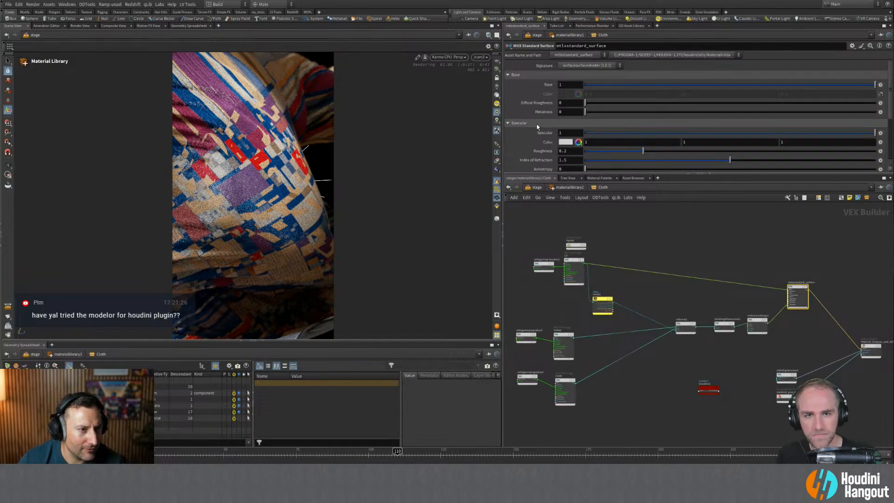
{"action": "scroll", "coordinate": [698, 126], "scroll_direction": "down", "scroll_amount": 2}
{"action": "left_click", "coordinate": [799, 124]}
{"action": "left_click_drag", "start_coordinate": [799, 124], "coordinate": [836, 124]}
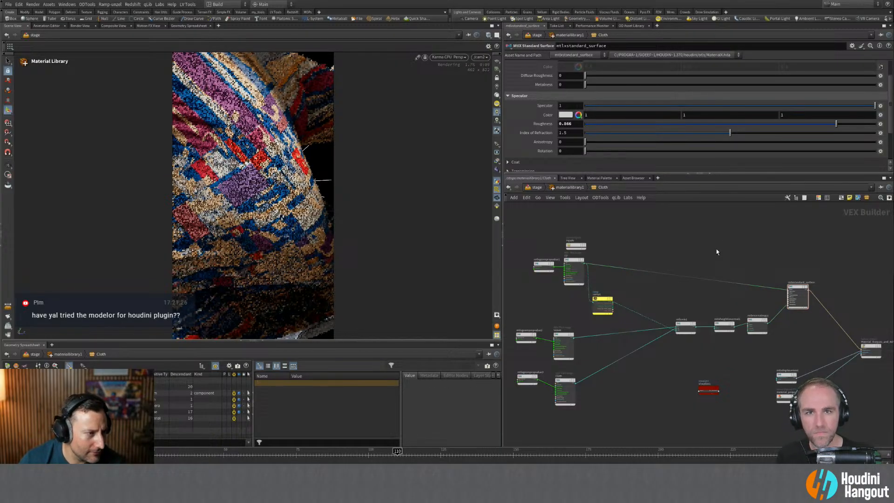
Set the scale of mtlxheighttonormal1 to 0.03 and check the parameters of mtlxnormalmap1.
{"action": "left_click", "coordinate": [757, 326]}
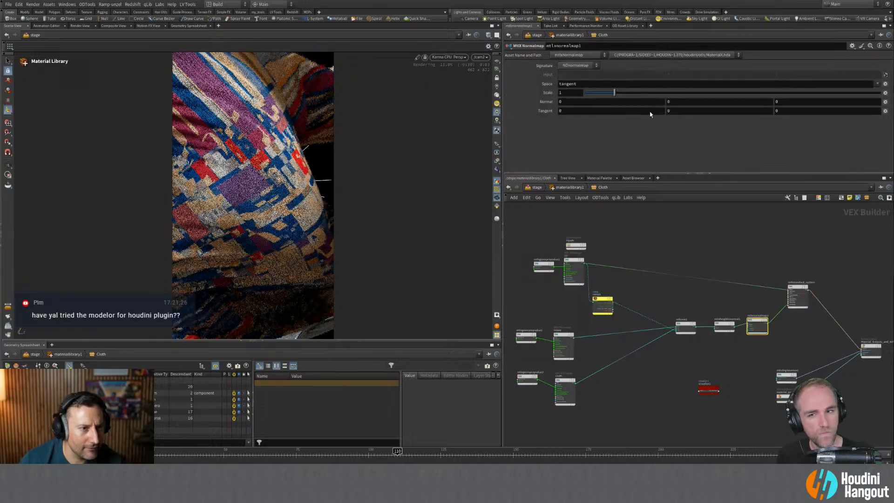
{"action": "scroll", "coordinate": [724, 326], "scroll_direction": "up", "scroll_amount": 2}
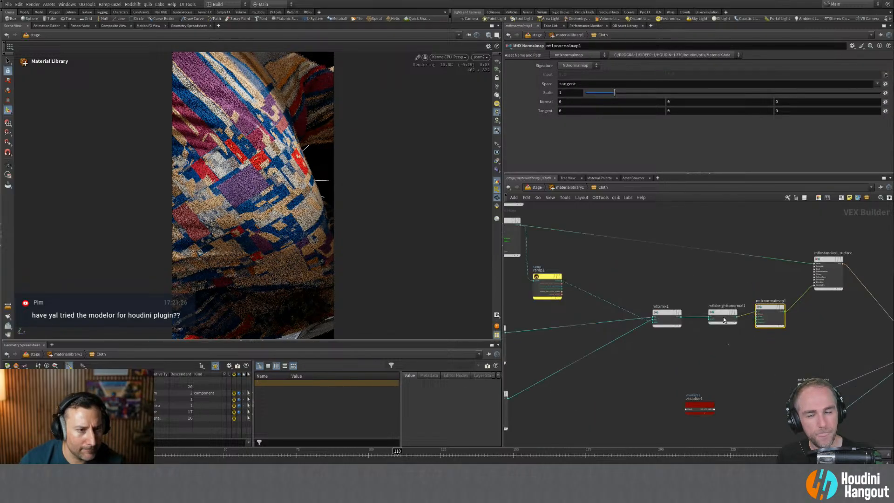
{"action": "left_click", "coordinate": [722, 317]}
{"action": "key", "text": "Return"}
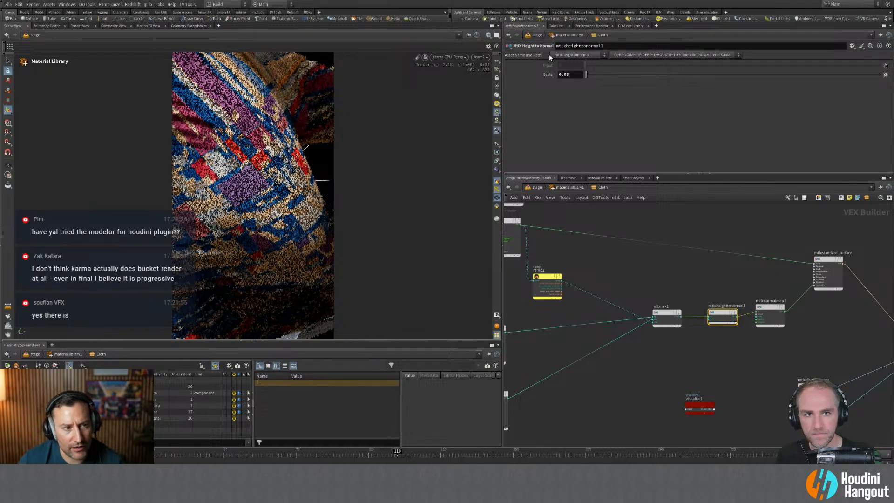
{"action": "left_click", "coordinate": [771, 313]}
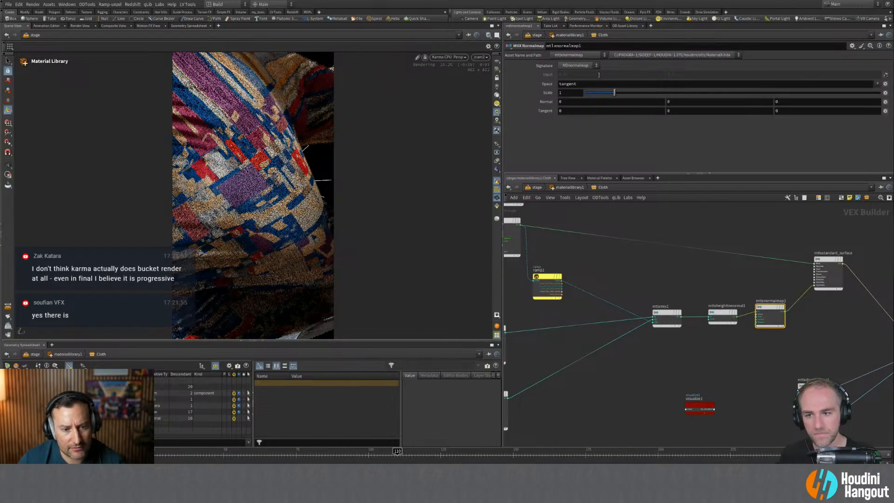
{"action": "scroll", "coordinate": [719, 332], "scroll_direction": "up", "scroll_amount": 2}
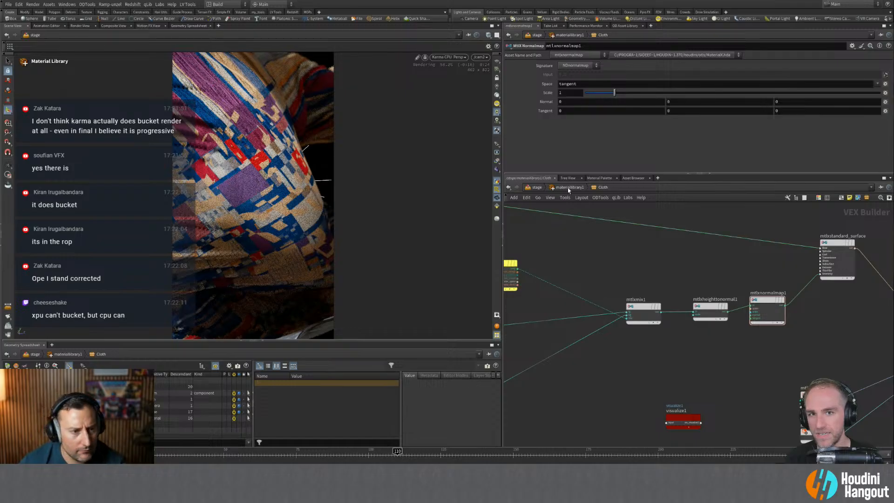
Return to the stage network and add a Karma setup with render settings and a USD render ROP below merge1.
{"action": "key", "text": "u"}
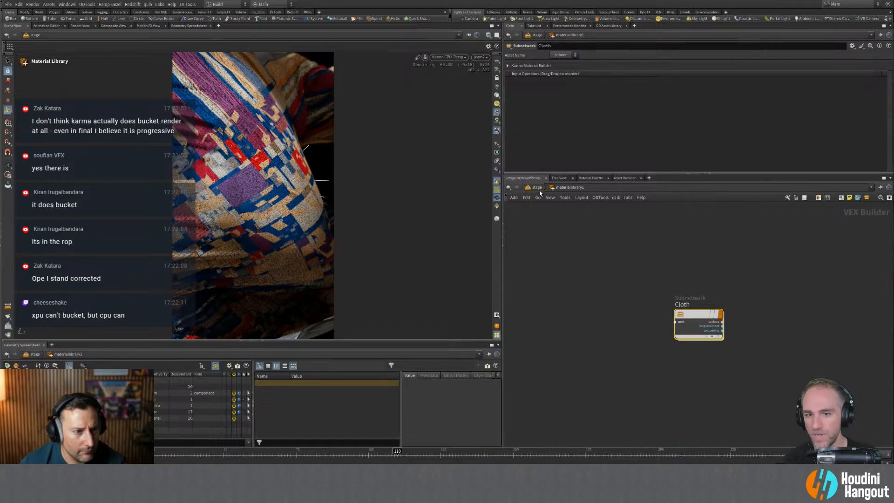
{"action": "key", "text": "u"}
{"action": "key", "text": "Tab"}
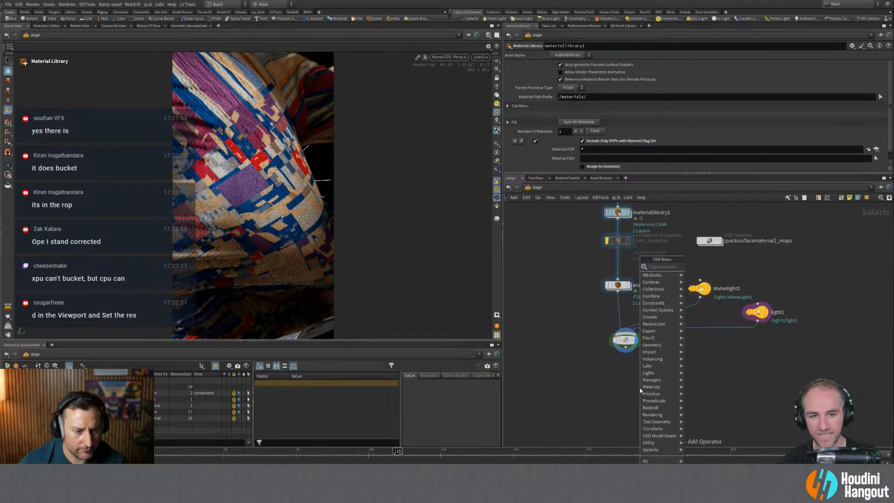
{"action": "type", "text": "kar"}
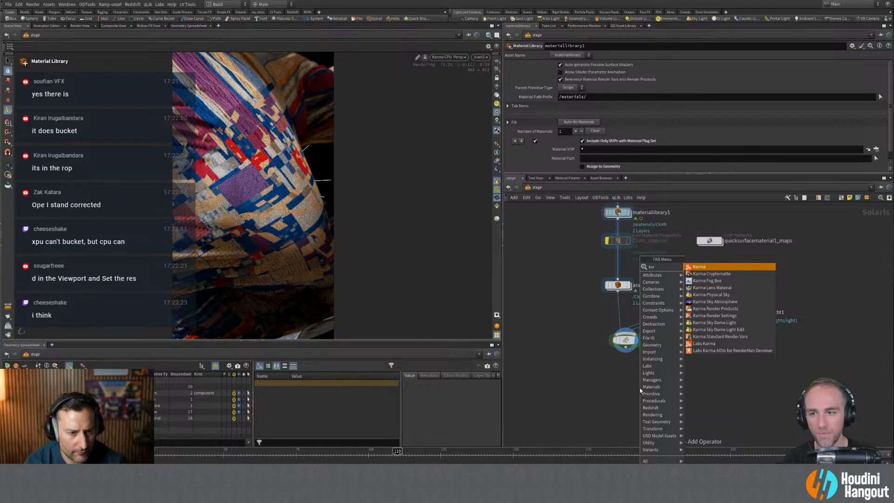
{"action": "key", "text": "Return"}
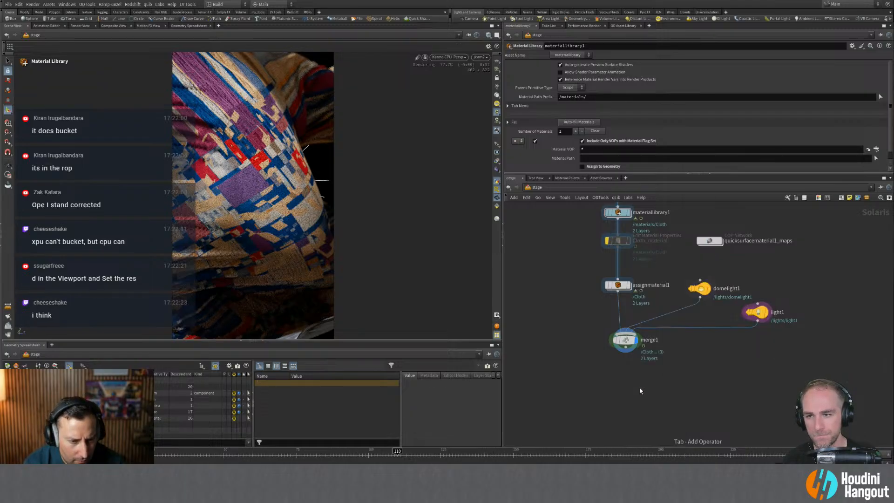
{"action": "left_click", "coordinate": [631, 388]}
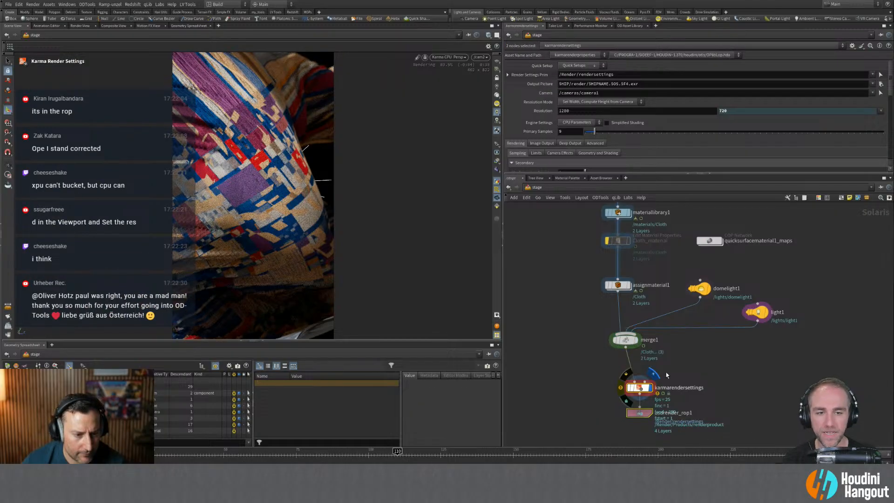
Line up karmarendersettings under merge1 and set its render camera to /cam2, keeping the height computed from the camera.
{"action": "left_click_drag", "start_coordinate": [639, 387], "coordinate": [632, 374]}
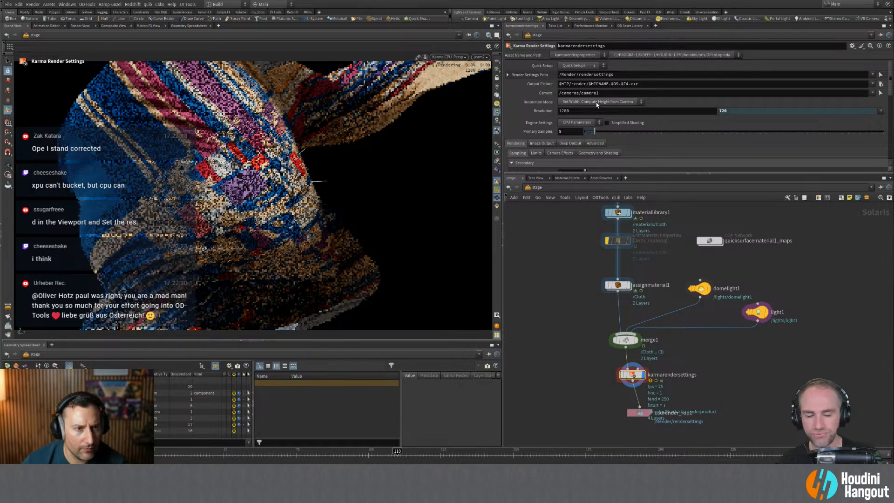
{"action": "left_click", "coordinate": [618, 102]}
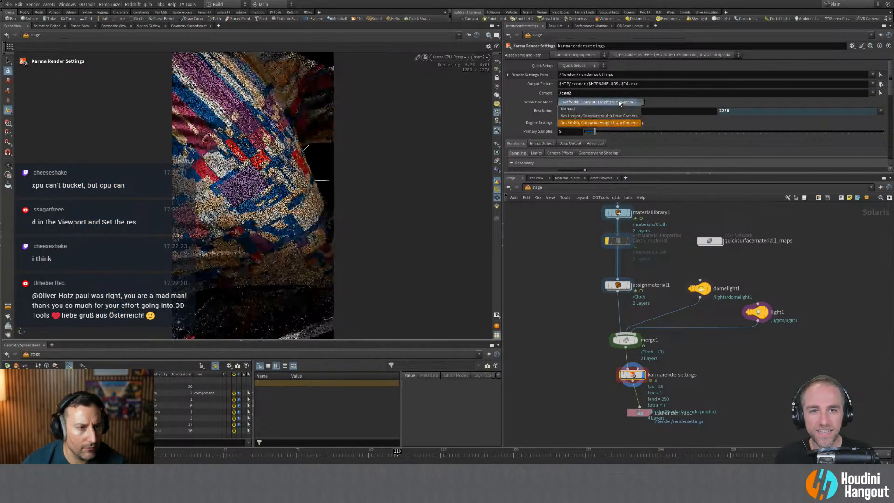
{"action": "left_click", "coordinate": [618, 102]}
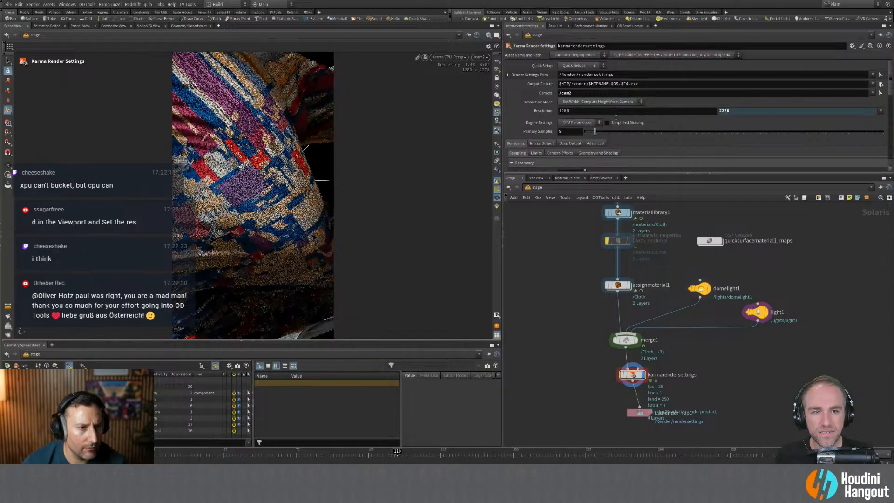
Enlarge the parameter area and change the Karma image mode from Progressive to Bucket in the advanced bucket and caching settings.
{"action": "left_click_drag", "start_coordinate": [630, 174], "coordinate": [621, 230]}
{"action": "scroll", "coordinate": [554, 200], "scroll_direction": "down", "scroll_amount": 2}
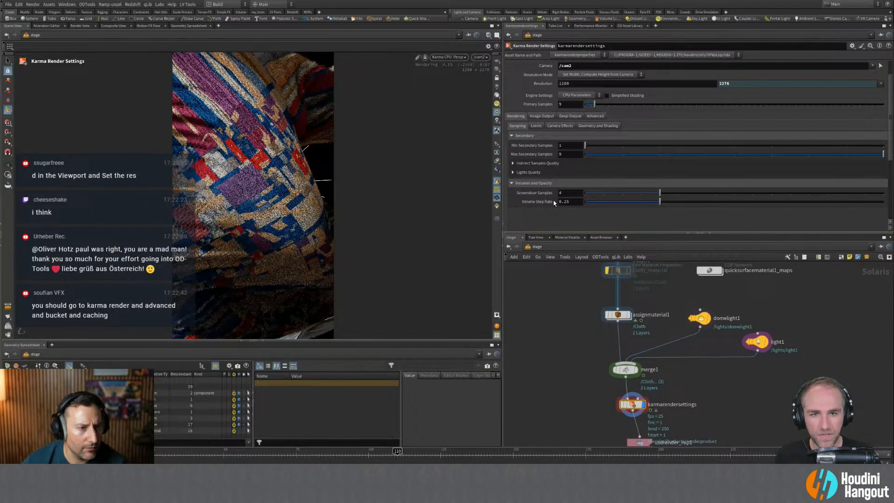
{"action": "scroll", "coordinate": [553, 198], "scroll_direction": "up", "scroll_amount": 1}
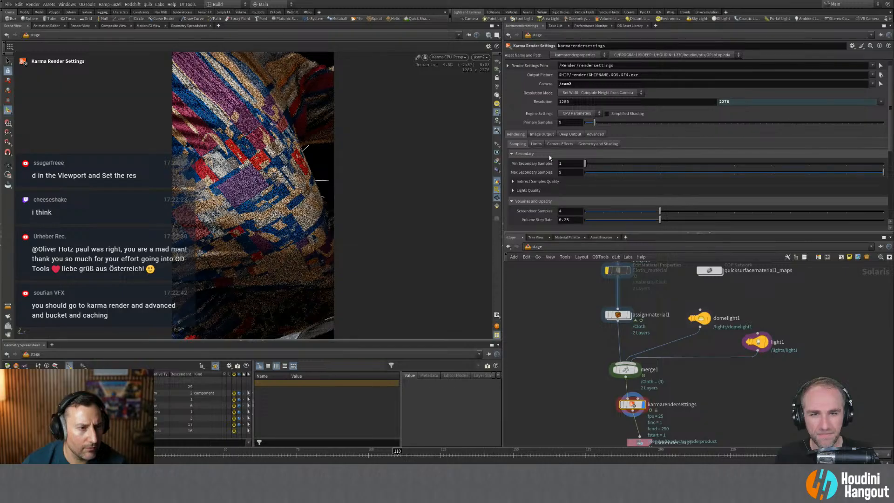
{"action": "left_click", "coordinate": [595, 134]}
{"action": "left_click", "coordinate": [589, 151]}
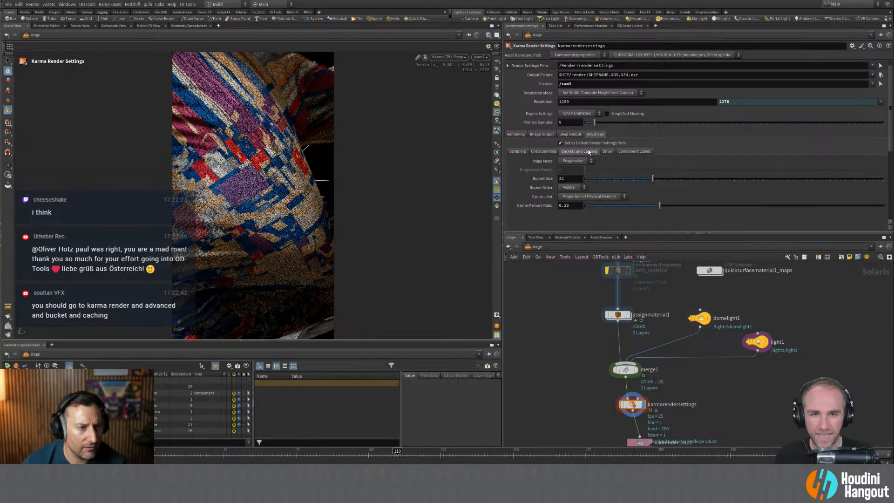
{"action": "left_click", "coordinate": [583, 160]}
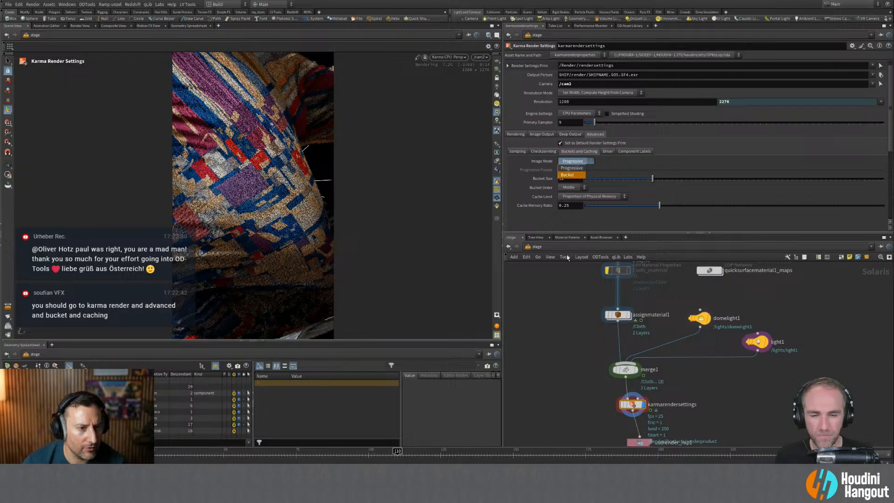
{"action": "left_click", "coordinate": [567, 175]}
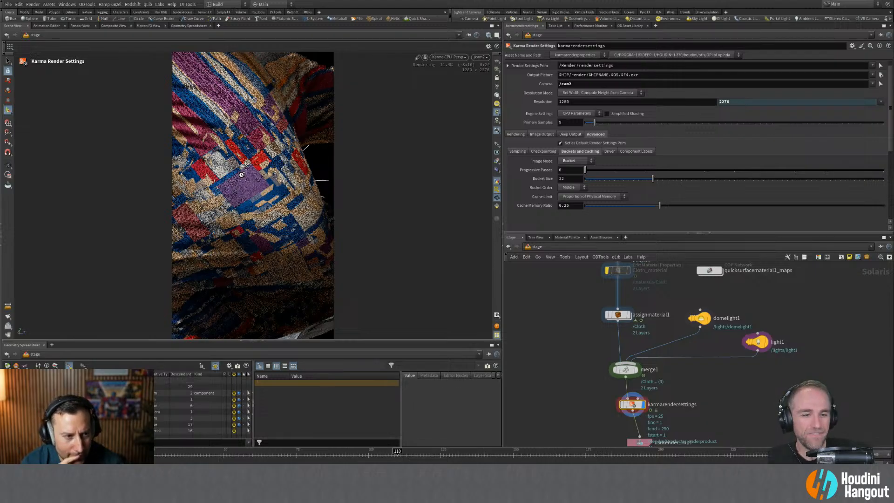
Try a Karma bucket size of 4.
{"action": "left_click", "coordinate": [565, 178]}
{"action": "type", "text": "4"}
{"action": "key", "text": "Return"}
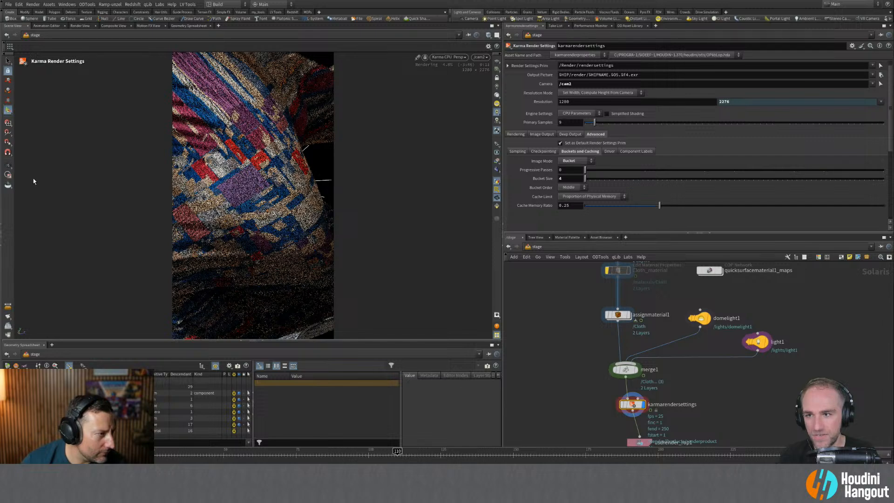
Draw a render region over the middle of the cloth to check its detail, and clear the region again.
{"action": "left_click", "coordinate": [8, 175]}
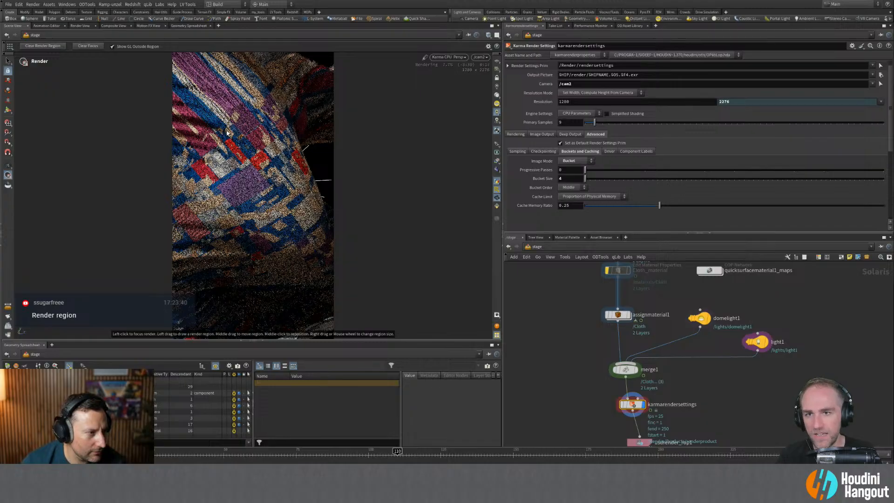
{"action": "left_click_drag", "start_coordinate": [237, 137], "coordinate": [307, 217]}
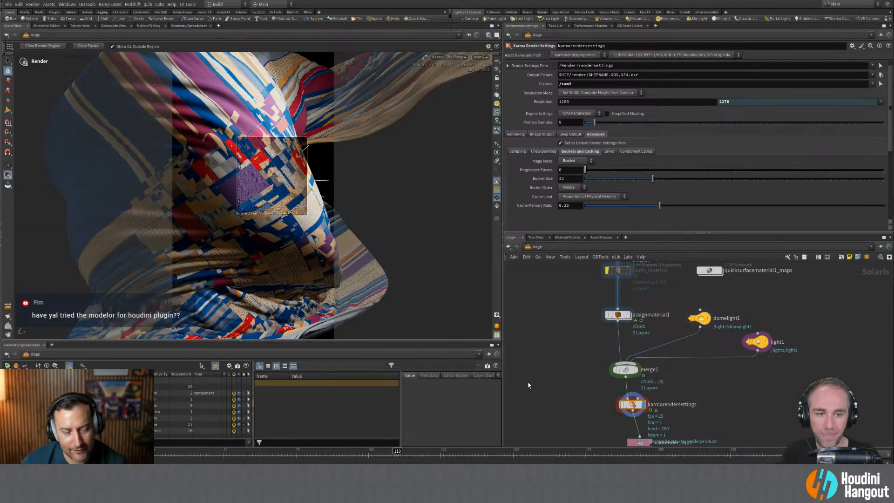
{"action": "scroll", "coordinate": [544, 376], "scroll_direction": "down", "scroll_amount": 2}
{"action": "middle_click_drag", "start_coordinate": [545, 358], "coordinate": [577, 389]}
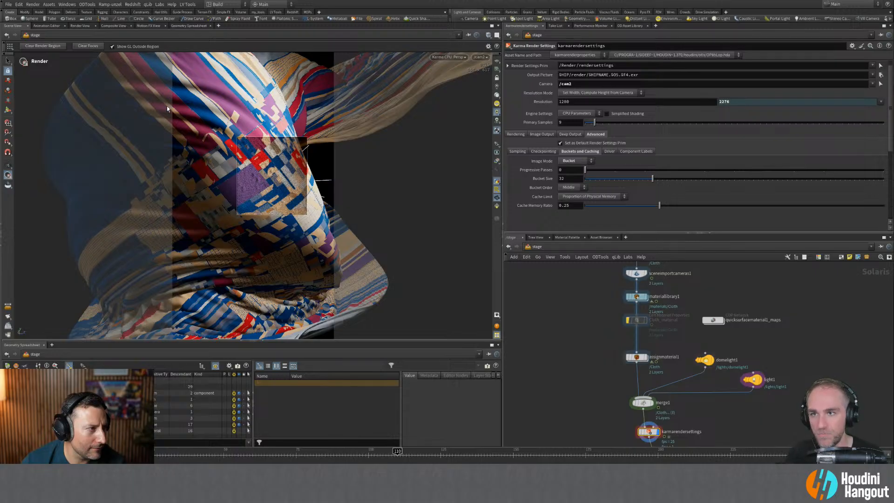
{"action": "left_click", "coordinate": [53, 46]}
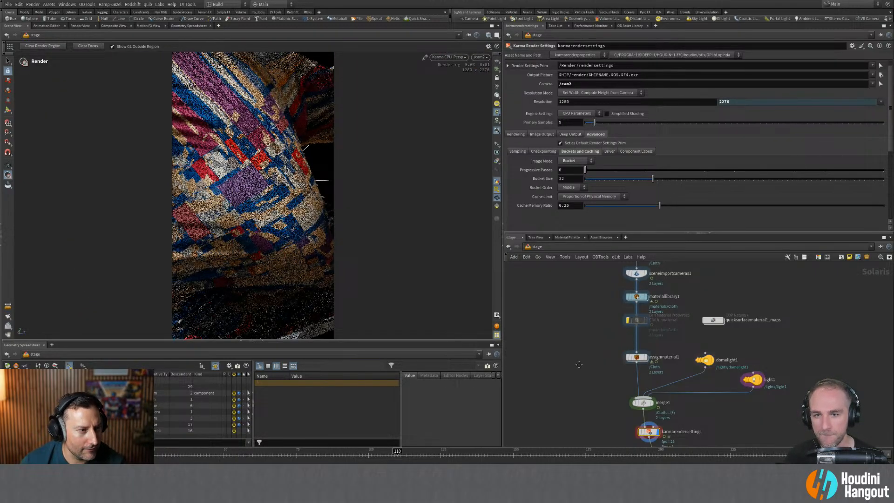
Disable light1 and set the intensity of domelight1 to 2.
{"action": "middle_click_drag", "start_coordinate": [579, 365], "coordinate": [563, 339]}
{"action": "left_click", "coordinate": [737, 354]}
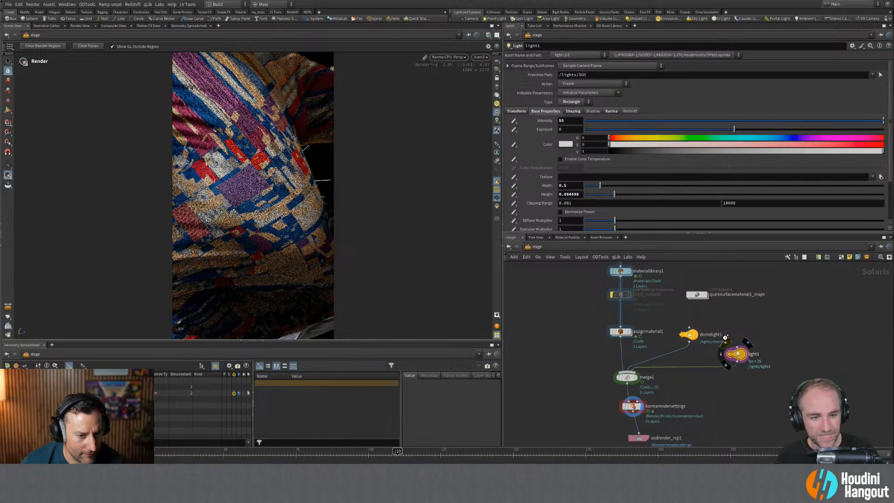
{"action": "left_click", "coordinate": [728, 347]}
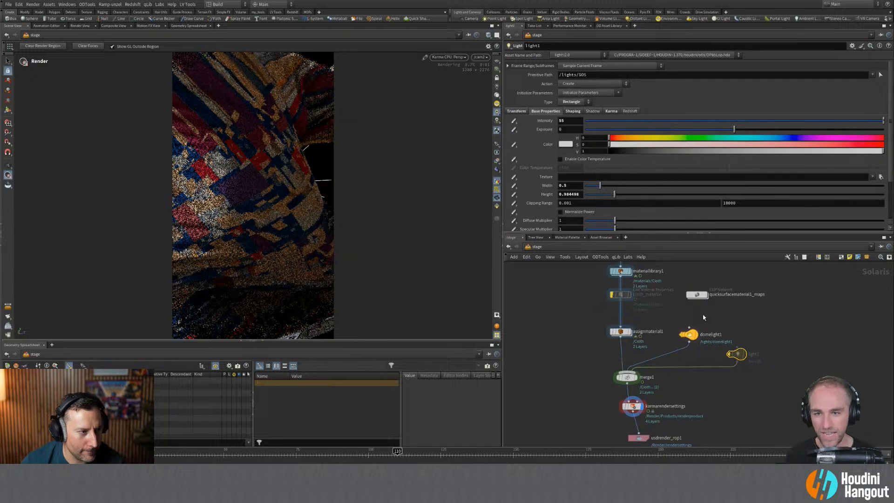
{"action": "left_click", "coordinate": [688, 335]}
{"action": "double_click", "coordinate": [565, 112]}
{"action": "type", "text": "2"}
{"action": "key", "text": "Return"}
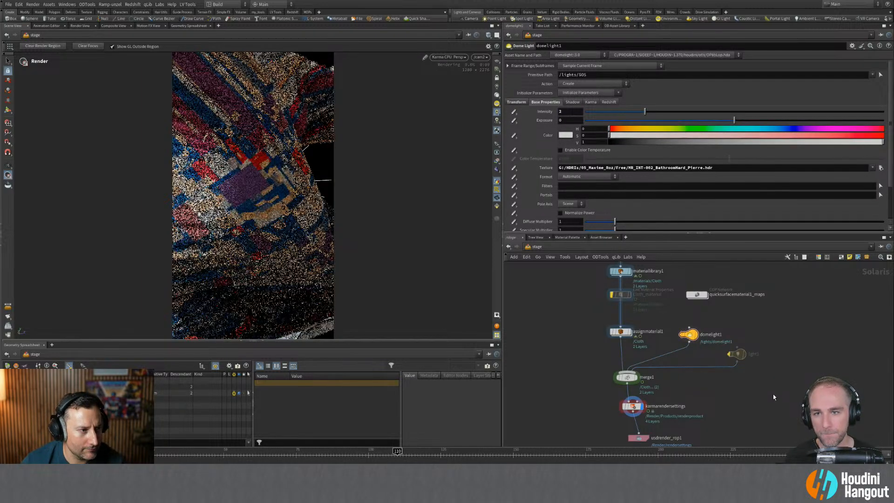
Re-enable light1 and widen it to about 0.85 with its light handles active.
{"action": "left_click_drag", "start_coordinate": [767, 392], "coordinate": [734, 353]}
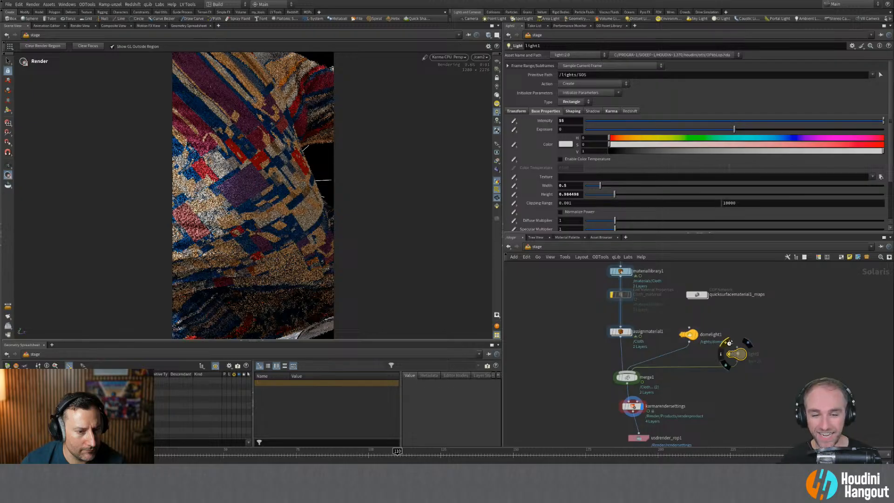
{"action": "left_click", "coordinate": [724, 343]}
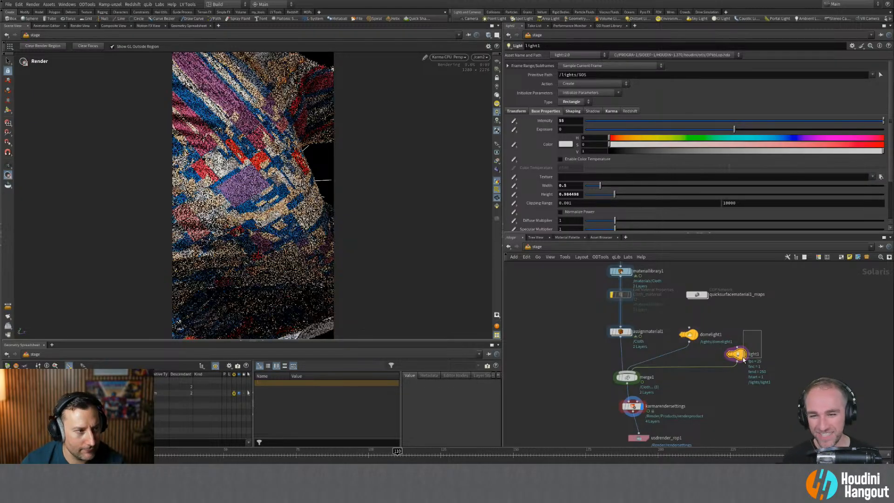
{"action": "left_click_drag", "start_coordinate": [743, 360], "coordinate": [754, 354]}
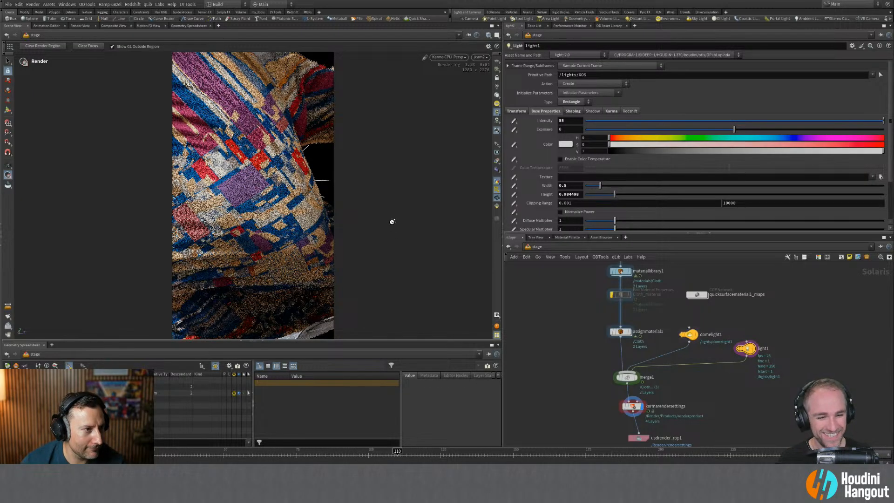
{"action": "left_click", "coordinate": [8, 110]}
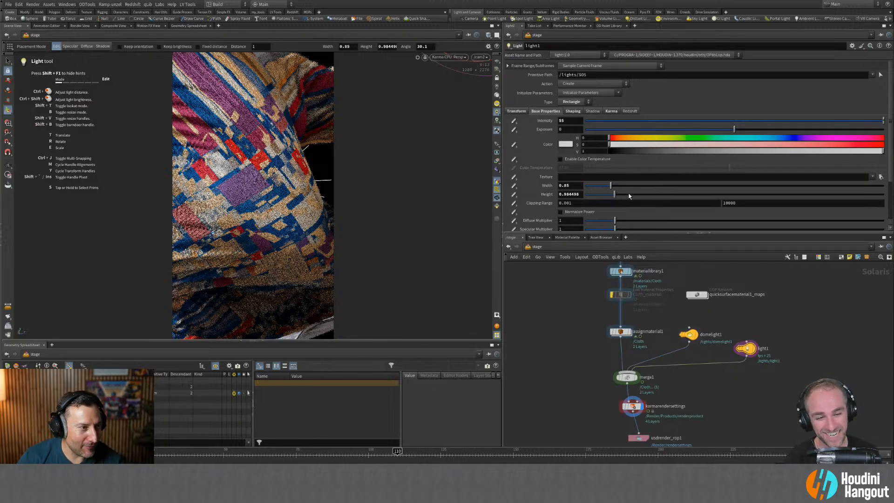
Reshape light1 into a taller, narrower rectangle with a width of 0.57 and a height of 1.23.
{"action": "left_click_drag", "start_coordinate": [631, 196], "coordinate": [640, 199]}
{"action": "left_click", "coordinate": [606, 187]}
{"action": "left_click", "coordinate": [612, 194]}
{"action": "left_click", "coordinate": [602, 187]}
{"action": "left_click_drag", "start_coordinate": [613, 195], "coordinate": [621, 196]}
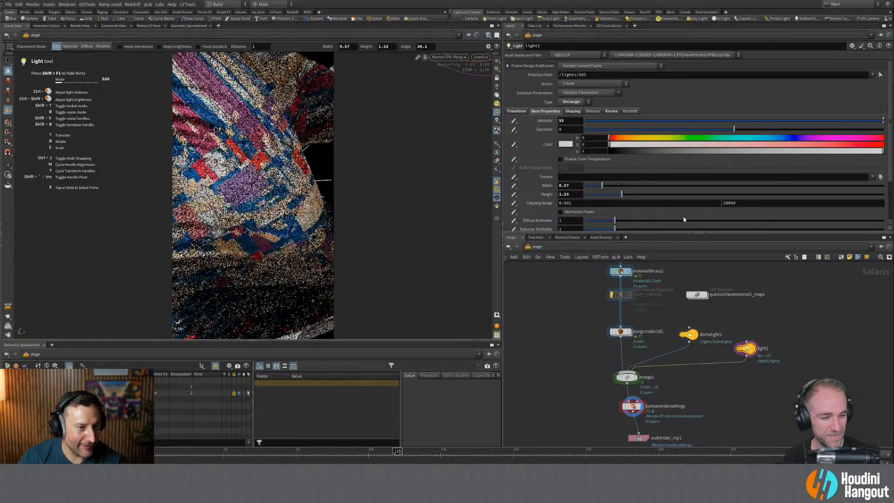
Set the image mode of the karmarendersettings node to Progressive.
{"action": "middle_click_drag", "start_coordinate": [776, 326], "coordinate": [757, 322]}
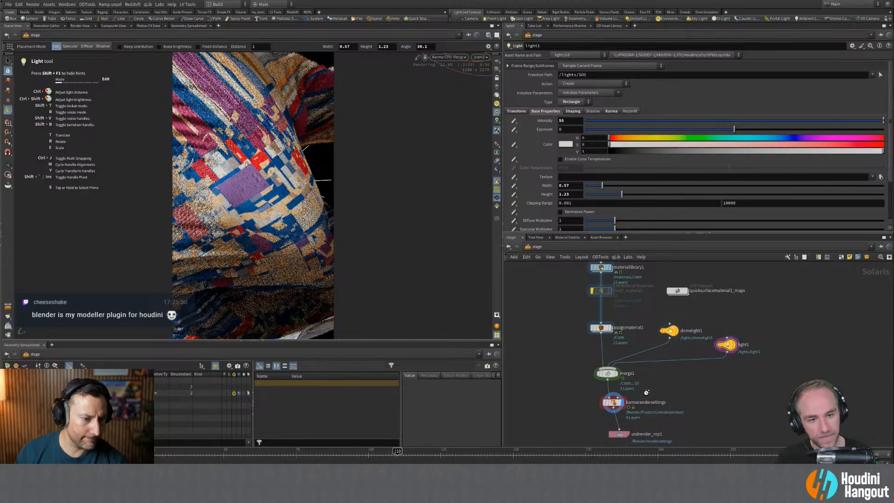
{"action": "left_click", "coordinate": [611, 111]}
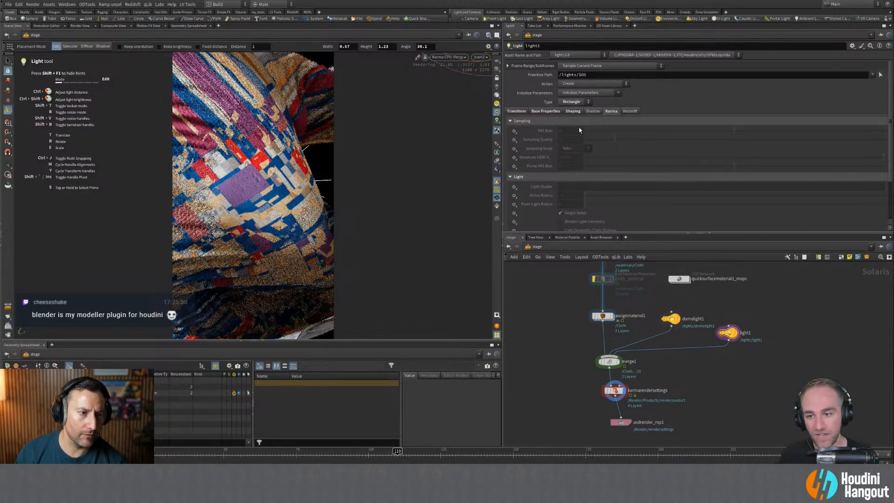
{"action": "left_click", "coordinate": [573, 110]}
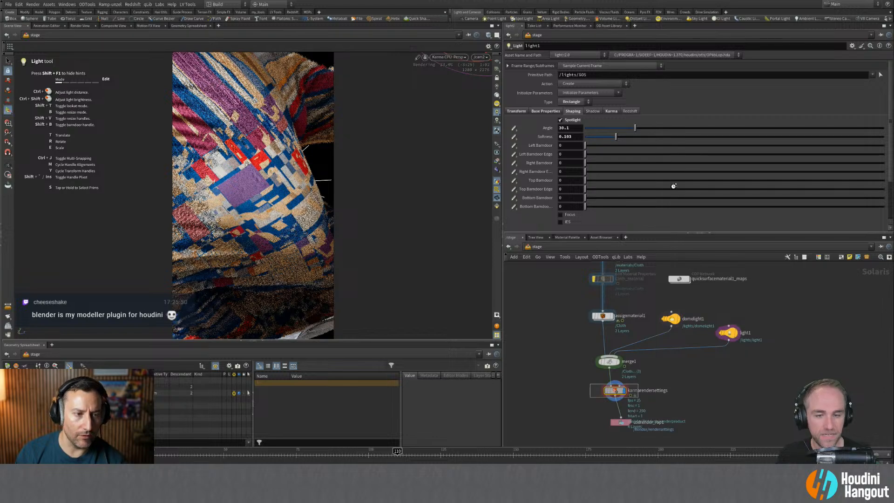
{"action": "left_click", "coordinate": [575, 162]}
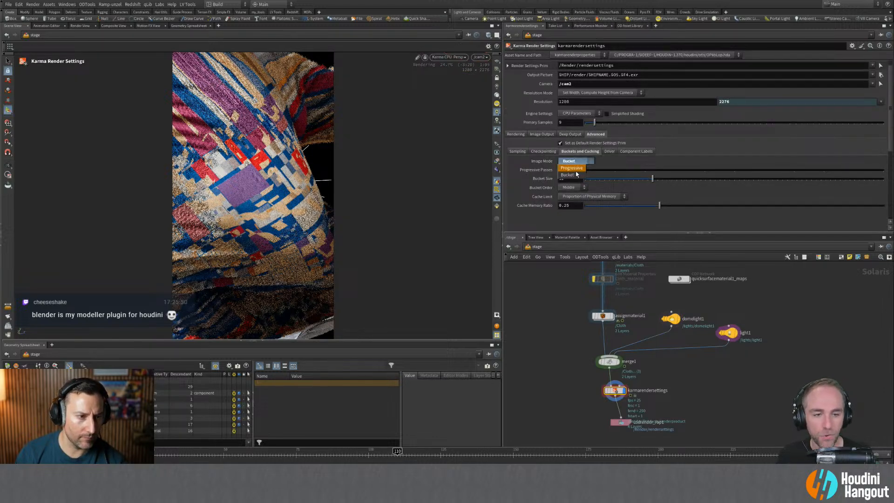
{"action": "left_click", "coordinate": [572, 168]}
{"action": "middle_click_drag", "start_coordinate": [561, 327], "coordinate": [572, 340]}
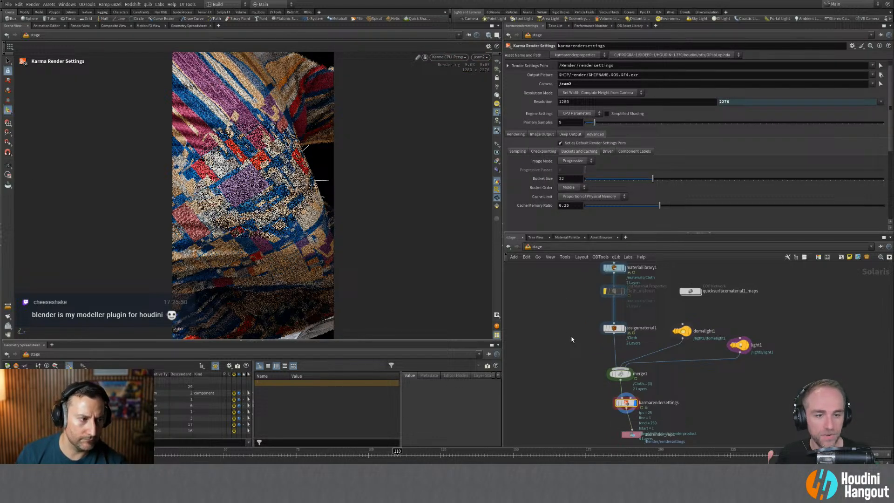
Go to the Textures network under Setup and locate the monotorgb1 node feeding OUT_NOISE.
{"action": "key", "text": "2"}
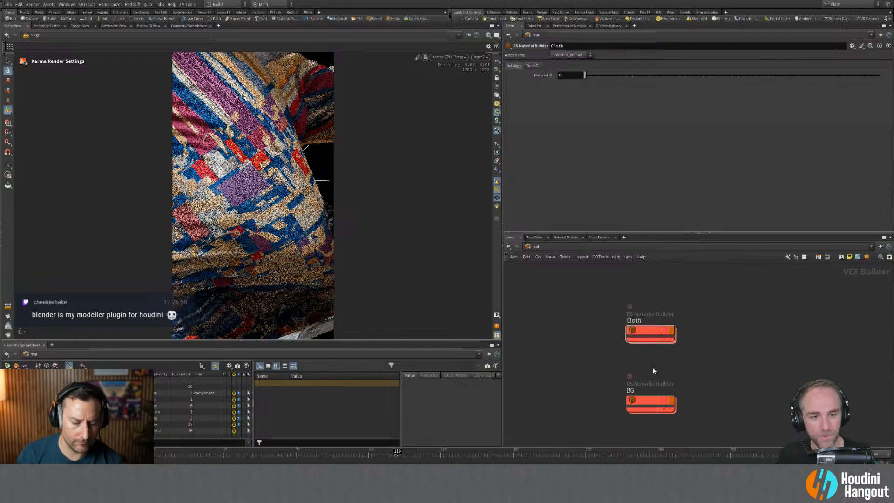
{"action": "key", "text": "4"}
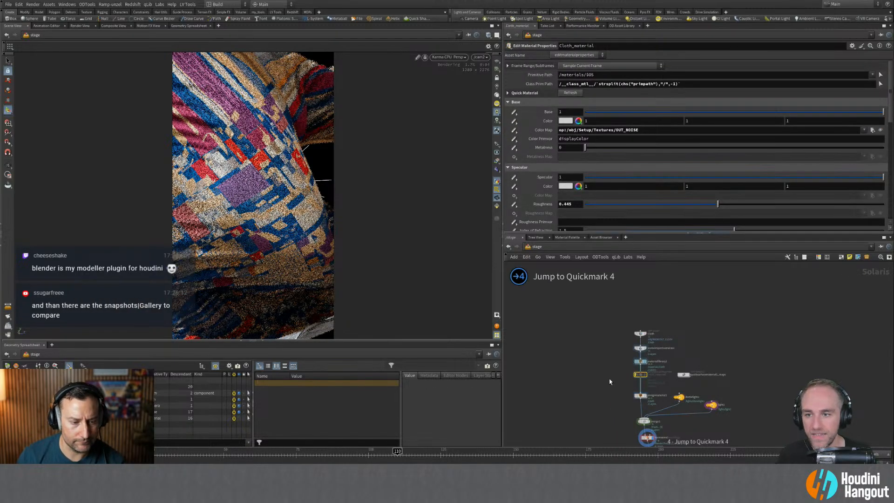
{"action": "key", "text": "3"}
{"action": "middle_click_drag", "start_coordinate": [609, 393], "coordinate": [646, 322]}
{"action": "scroll", "coordinate": [646, 322], "scroll_direction": "down", "scroll_amount": 3}
{"action": "middle_click_drag", "start_coordinate": [637, 401], "coordinate": [714, 314]}
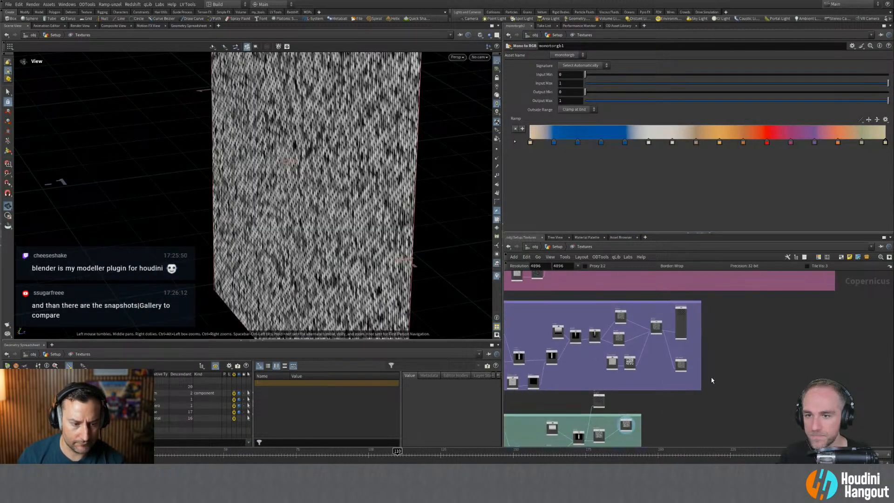
{"action": "middle_click_drag", "start_coordinate": [677, 410], "coordinate": [708, 315]}
{"action": "scroll", "coordinate": [677, 327], "scroll_direction": "up", "scroll_amount": 2}
{"action": "scroll", "coordinate": [687, 310], "scroll_direction": "down", "scroll_amount": 1}
{"action": "middle_click_drag", "start_coordinate": [702, 284], "coordinate": [678, 381]}
{"action": "middle_click_drag", "start_coordinate": [732, 276], "coordinate": [704, 419]}
{"action": "scroll", "coordinate": [749, 354], "scroll_direction": "up", "scroll_amount": 4}
{"action": "middle_click_drag", "start_coordinate": [727, 353], "coordinate": [707, 383]}
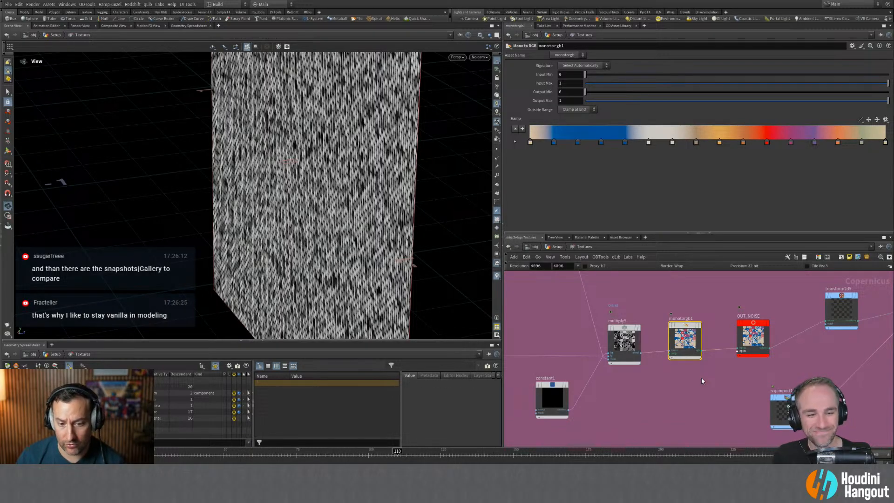
{"action": "middle_click_drag", "start_coordinate": [817, 346], "coordinate": [696, 350]}
{"action": "left_click_drag", "start_coordinate": [729, 312], "coordinate": [727, 337]}
{"action": "middle_click_drag", "start_coordinate": [728, 337], "coordinate": [805, 333]}
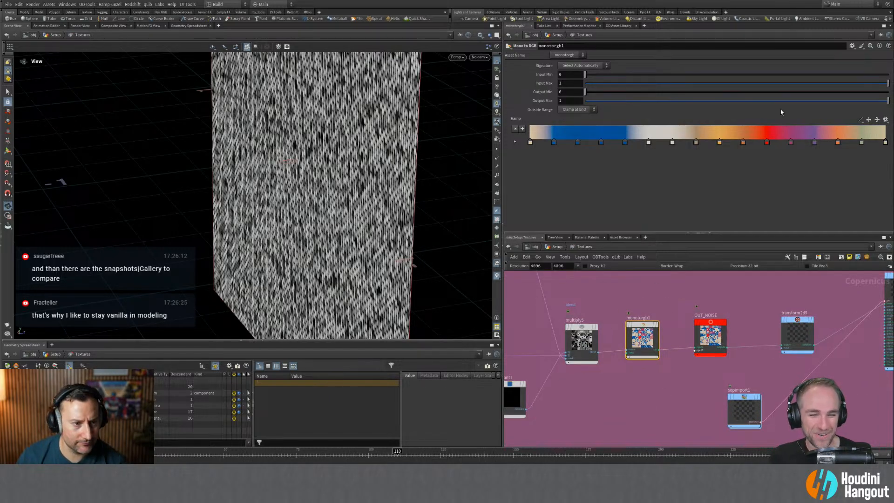
Apply the Plasma preset to the monotorgb1 color ramp and display the OUT_NOISE texture.
{"action": "left_click", "coordinate": [885, 120]}
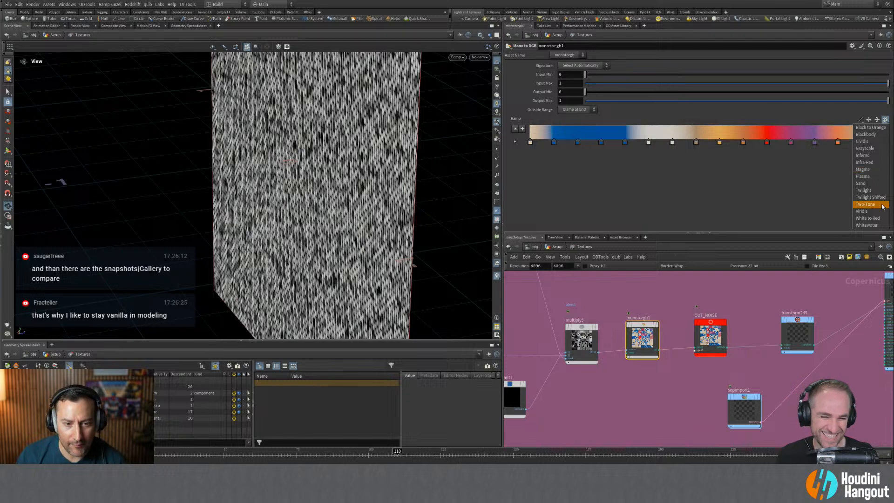
{"action": "left_click", "coordinate": [873, 177]}
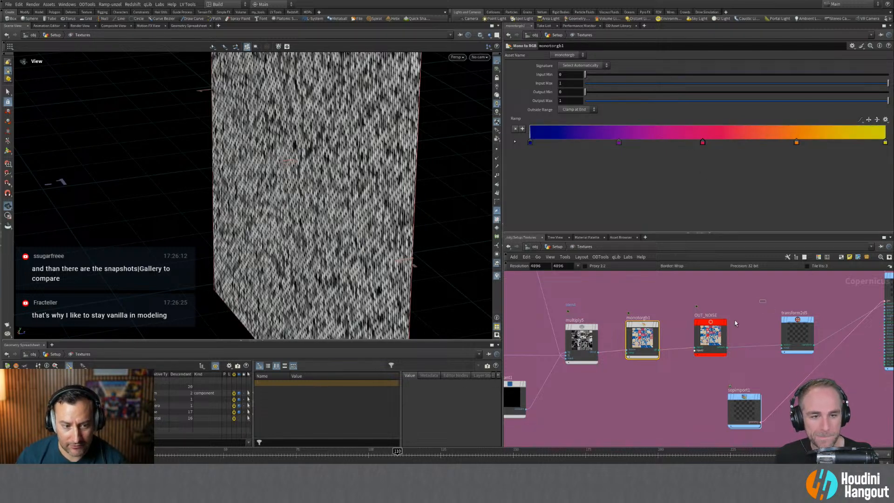
{"action": "left_click", "coordinate": [711, 336]}
{"action": "left_click_drag", "start_coordinate": [330, 198], "coordinate": [256, 211]}
Remove the purple and pink points from the monotorgb1 ramp and shift its orange point toward the yellow end.
{"action": "left_click", "coordinate": [642, 338]}
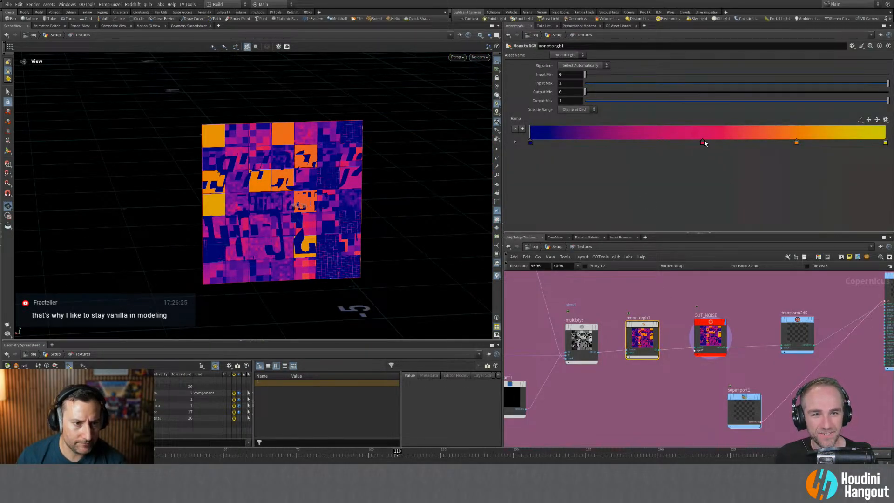
{"action": "left_click_drag", "start_coordinate": [705, 200], "coordinate": [705, 200]}
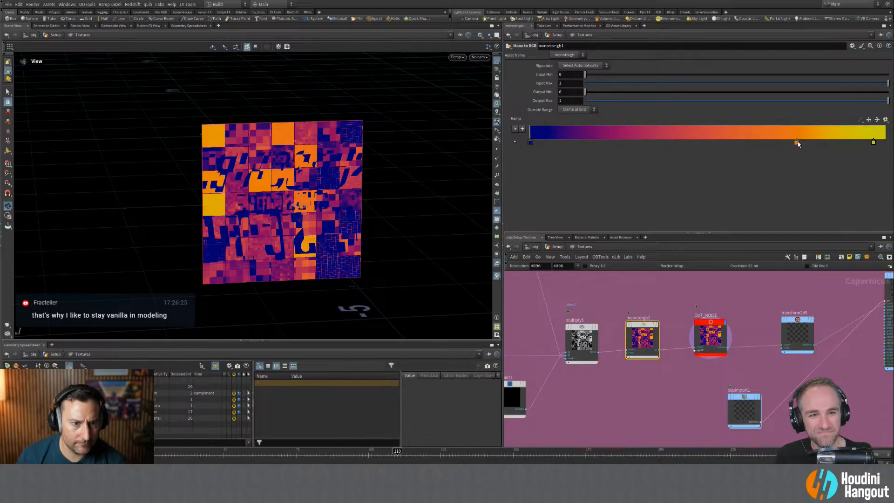
{"action": "left_click", "coordinate": [836, 144]}
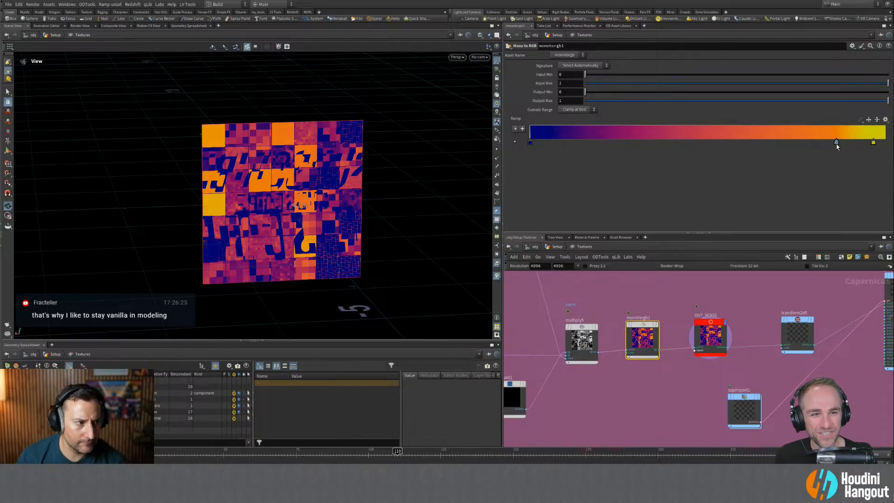
Recolor the ramp's first point to a medium blue with hue 229, saturation 0.781 and value 0.464, and move it to about 0.33.
{"action": "left_click", "coordinate": [515, 141]}
{"action": "left_click", "coordinate": [568, 170]}
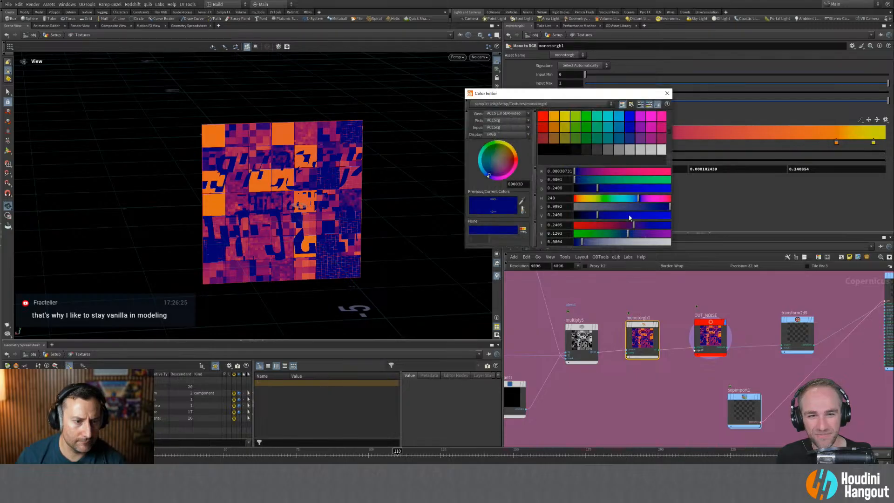
{"action": "left_click_drag", "start_coordinate": [638, 200], "coordinate": [635, 199]}
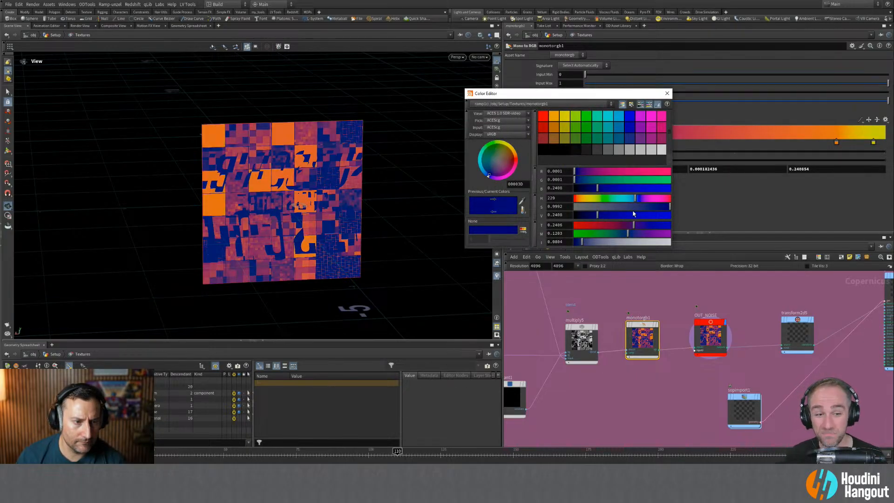
{"action": "left_click", "coordinate": [634, 214]}
{"action": "left_click", "coordinate": [647, 215]}
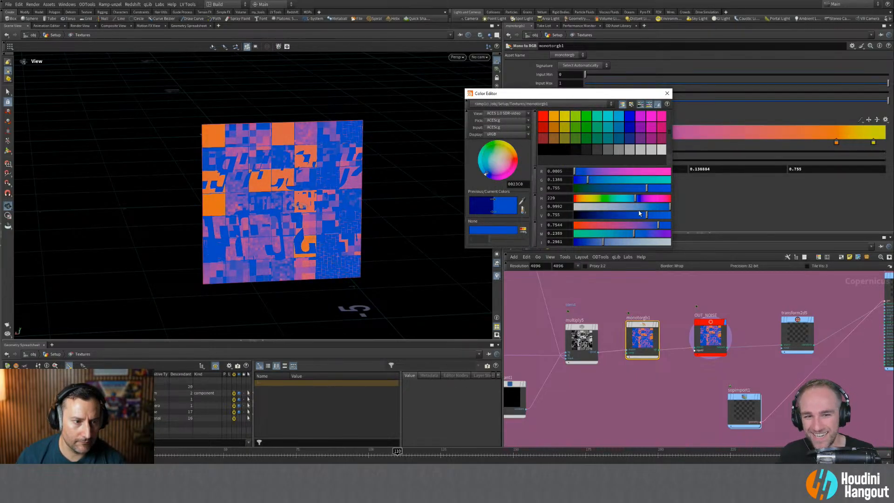
{"action": "left_click", "coordinate": [650, 207]}
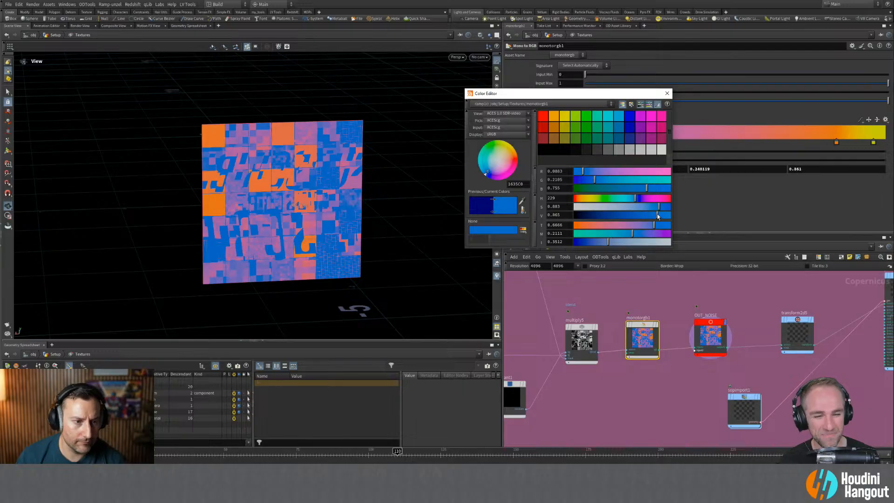
{"action": "left_click", "coordinate": [640, 215]}
{"action": "left_click", "coordinate": [625, 214]}
{"action": "left_click", "coordinate": [619, 214]}
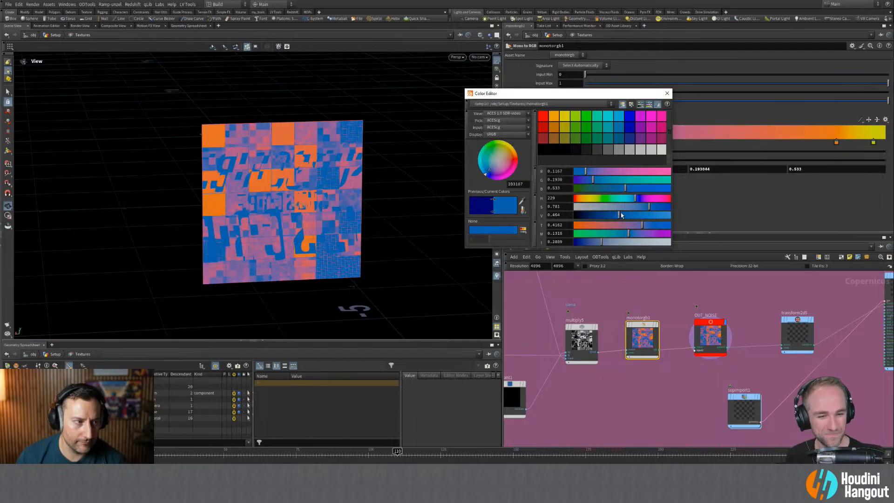
{"action": "left_click", "coordinate": [668, 93]}
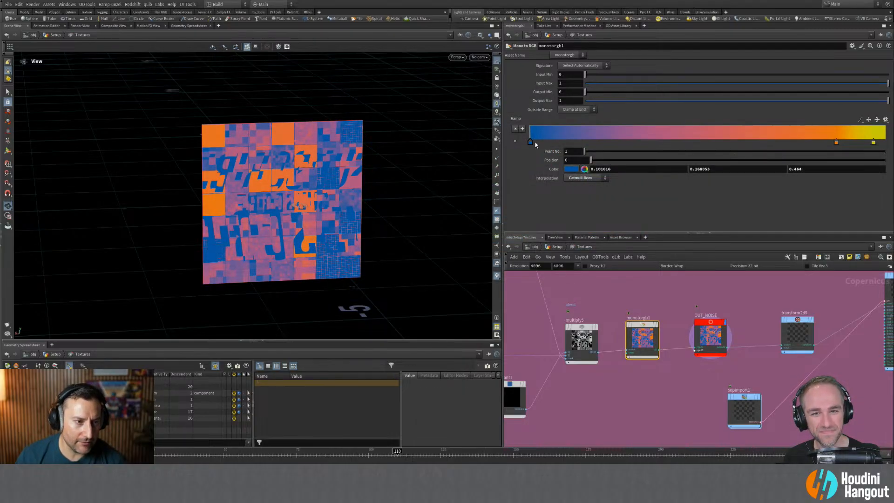
{"action": "left_click_drag", "start_coordinate": [532, 142], "coordinate": [648, 142]}
Set the interpolation of the blue, orange and yellow ramp points to Constant for hard color bands.
{"action": "left_click", "coordinate": [885, 119]}
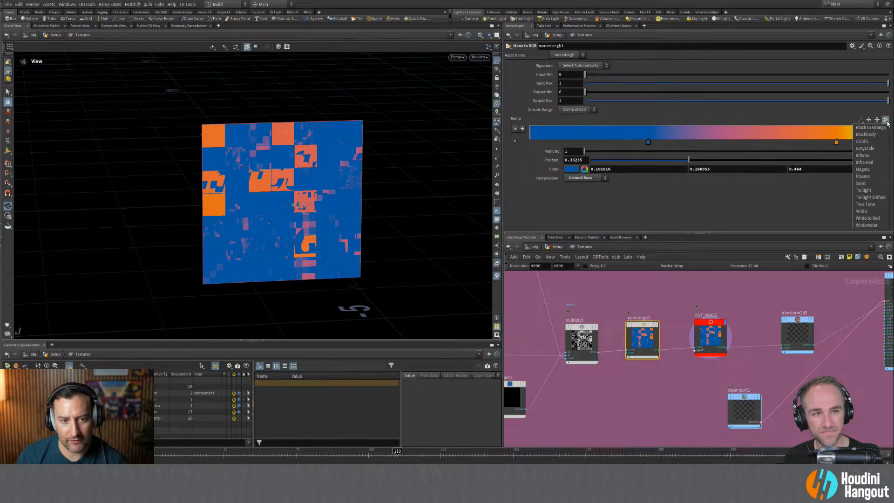
{"action": "left_click", "coordinate": [869, 142]}
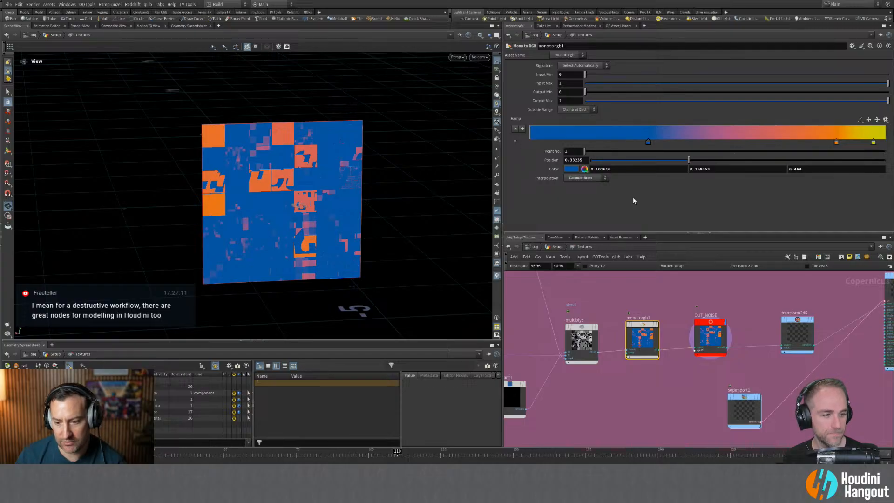
{"action": "left_click", "coordinate": [585, 178]}
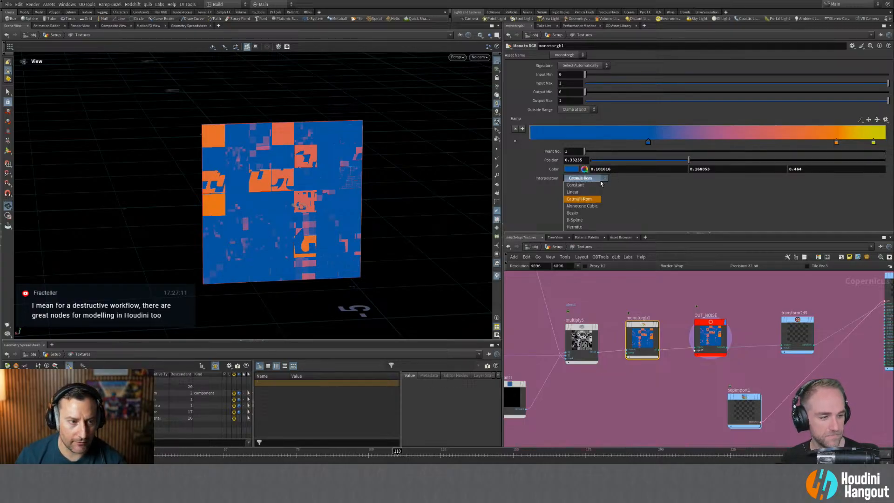
{"action": "left_click", "coordinate": [582, 180]}
{"action": "left_click", "coordinate": [837, 142]}
{"action": "left_click", "coordinate": [600, 179]}
{"action": "left_click", "coordinate": [593, 190]}
{"action": "left_click", "coordinate": [592, 179]}
{"action": "left_click", "coordinate": [591, 185]}
{"action": "left_click", "coordinate": [874, 143]}
{"action": "left_click", "coordinate": [594, 178]}
{"action": "left_click", "coordinate": [593, 187]}
Reposition the ramp points: orange to about 0.295, yellow to about 0.618, and blue closer to the ramp's start.
{"action": "left_click_drag", "start_coordinate": [836, 143], "coordinate": [681, 136]}
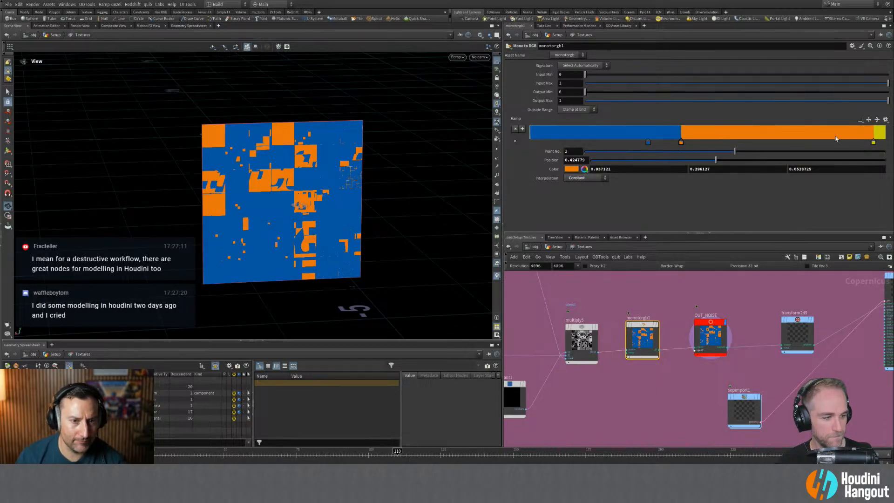
{"action": "left_click_drag", "start_coordinate": [873, 143], "coordinate": [750, 140]}
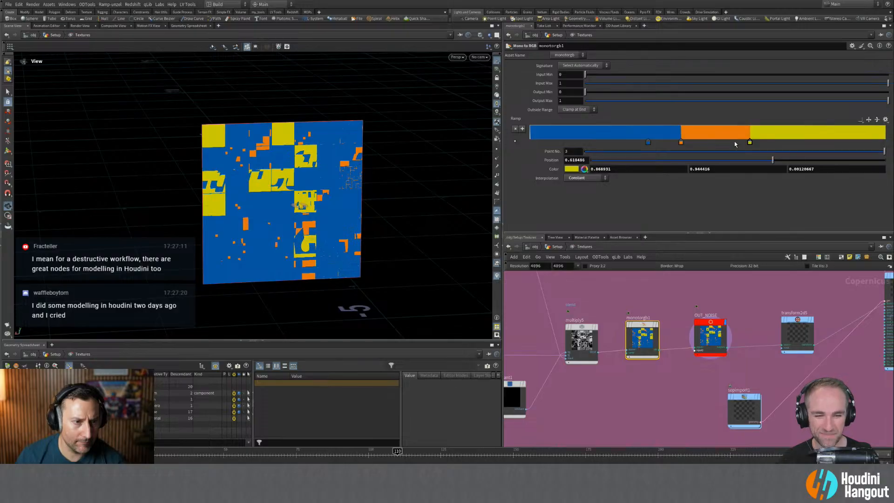
{"action": "left_click_drag", "start_coordinate": [649, 141], "coordinate": [586, 141]}
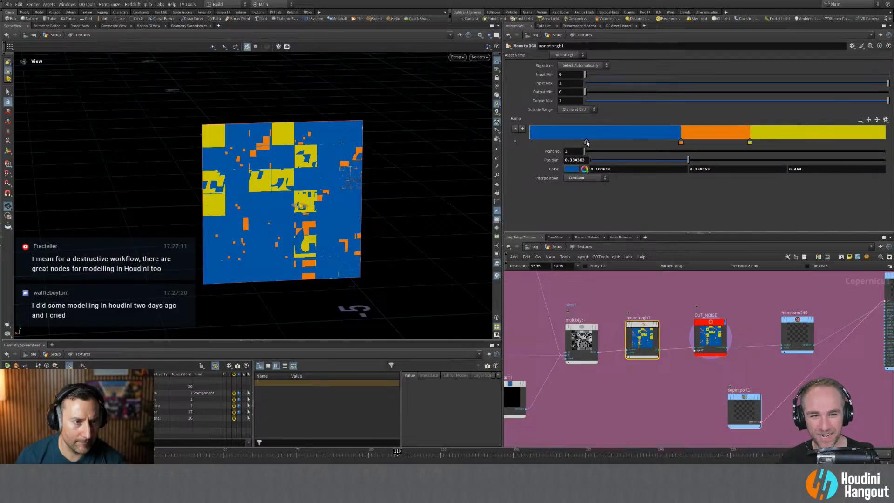
{"action": "left_click_drag", "start_coordinate": [681, 142], "coordinate": [635, 142]}
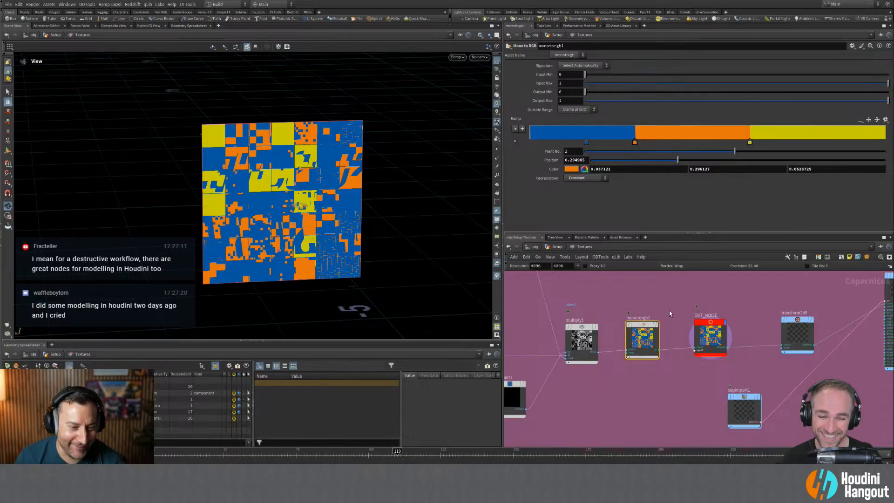
Duplicate the monotorgb1 node and place the copy above the multiply5 node.
{"action": "scroll", "coordinate": [670, 317], "scroll_direction": "down", "scroll_amount": 5}
{"action": "scroll", "coordinate": [692, 302], "scroll_direction": "up", "scroll_amount": 1}
{"action": "middle_click_drag", "start_coordinate": [691, 305], "coordinate": [663, 325]}
{"action": "scroll", "coordinate": [676, 320], "scroll_direction": "down", "scroll_amount": 1}
{"action": "scroll", "coordinate": [676, 319], "scroll_direction": "up", "scroll_amount": 1}
{"action": "scroll", "coordinate": [663, 326], "scroll_direction": "up", "scroll_amount": 1}
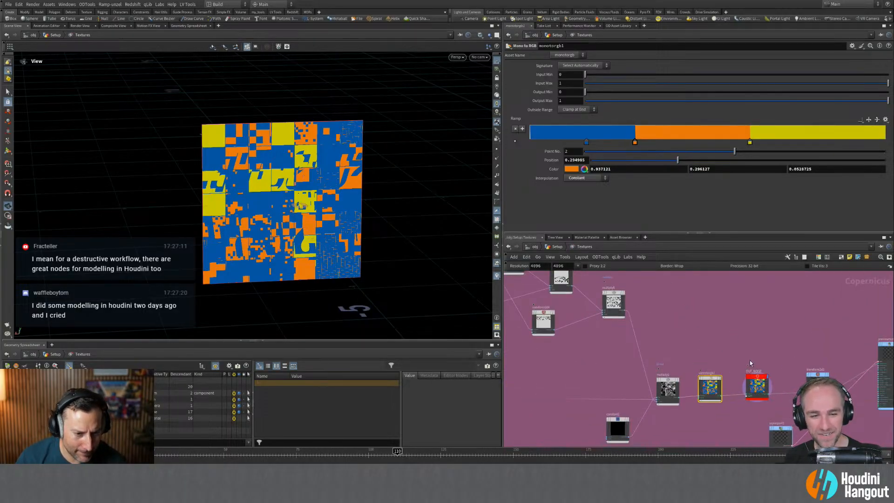
{"action": "left_click_drag", "start_coordinate": [709, 382], "coordinate": [670, 316], "text": "alt"}
Insert the copied Mono to RGB node between multiply8 and multiply5, and display its output.
{"action": "left_click", "coordinate": [614, 303]}
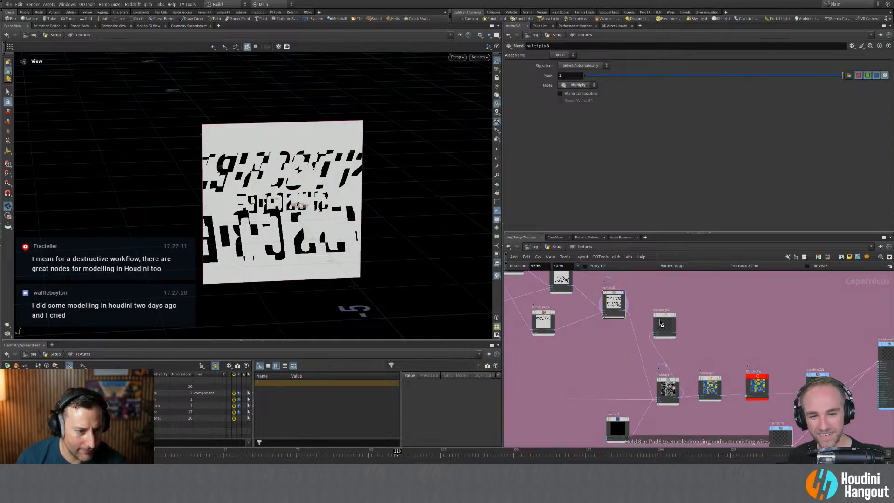
{"action": "scroll", "coordinate": [649, 329], "scroll_direction": "up", "scroll_amount": 3}
{"action": "key", "text": "y"}
{"action": "left_click_drag", "start_coordinate": [692, 361], "coordinate": [654, 378]}
{"action": "mouse_move", "coordinate": [670, 309]}
{"action": "left_mouse_down"}
{"action": "mouse_move", "coordinate": [630, 324]}
{"action": "mouse_move", "coordinate": [656, 315]}
{"action": "left_mouse_up"}
{"action": "left_click", "coordinate": [663, 323]}
{"action": "left_click", "coordinate": [681, 310]}
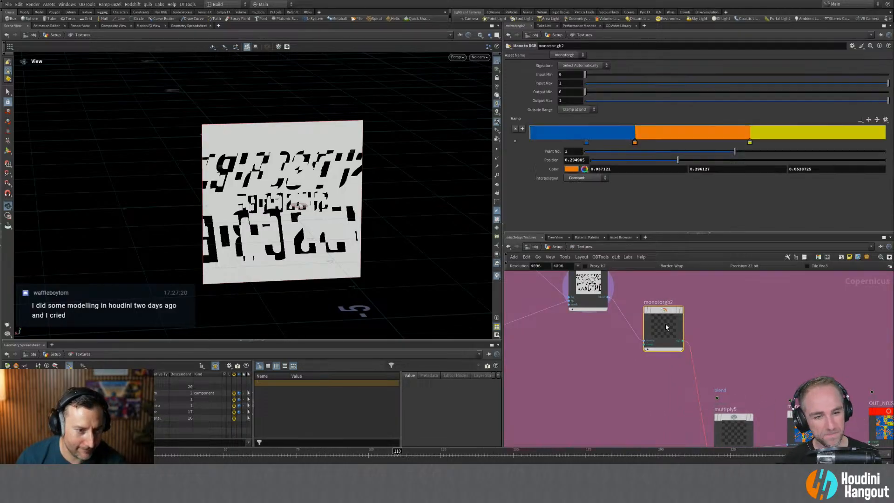
Display the multiply5 blend to check its output, and return the display to monotorgb2.
{"action": "middle_click_drag", "start_coordinate": [752, 334], "coordinate": [684, 332]}
{"action": "scroll", "coordinate": [688, 309], "scroll_direction": "down", "scroll_amount": 1}
{"action": "scroll", "coordinate": [706, 306], "scroll_direction": "up", "scroll_amount": 1}
{"action": "scroll", "coordinate": [689, 350], "scroll_direction": "down", "scroll_amount": 1}
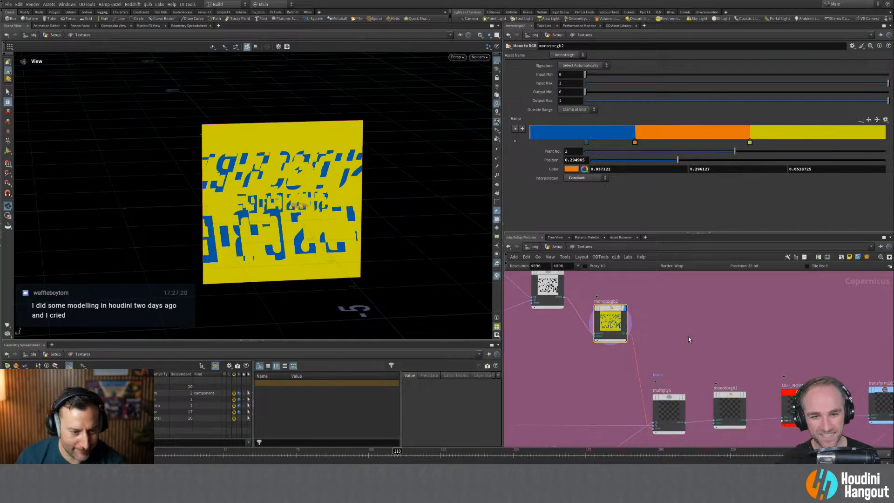
{"action": "left_click", "coordinate": [667, 409]}
{"action": "left_click", "coordinate": [683, 397]}
{"action": "middle_click_drag", "start_coordinate": [689, 369], "coordinate": [669, 335]}
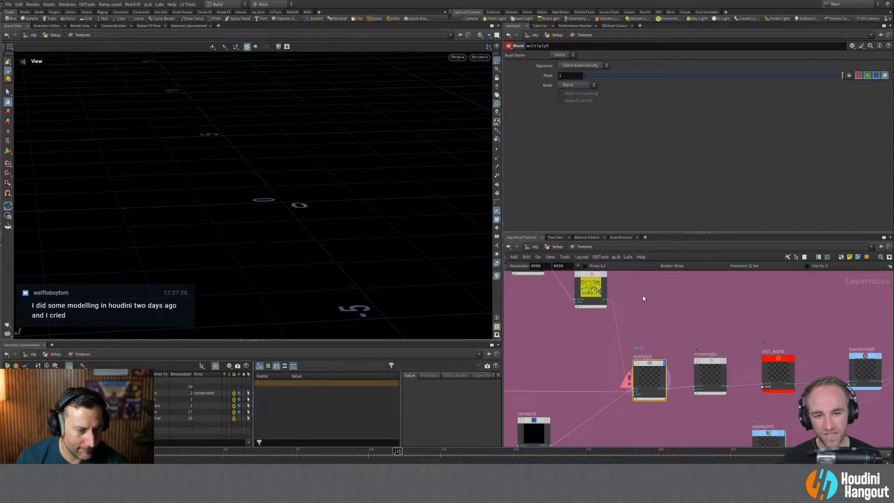
{"action": "middle_click_drag", "start_coordinate": [642, 298], "coordinate": [655, 326]}
{"action": "left_click", "coordinate": [604, 321]}
{"action": "left_click", "coordinate": [618, 303]}
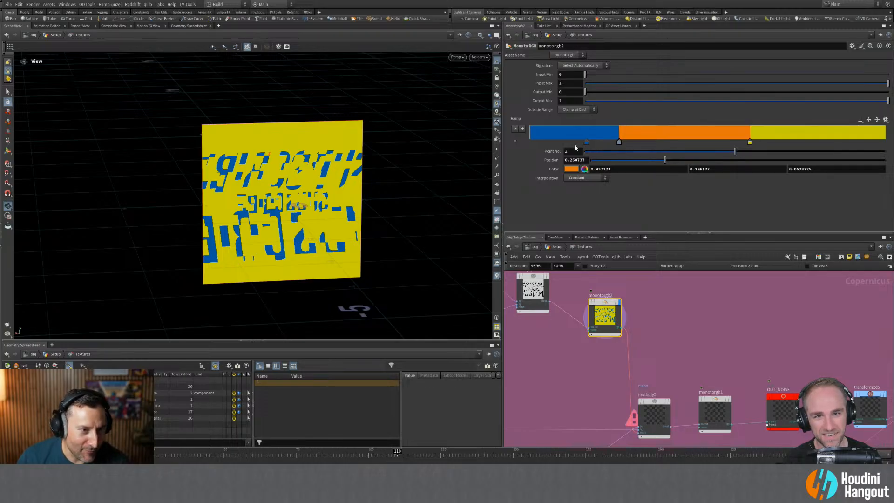
Reposition the monotorgb2 ramp points, lowering the blue one and moving orange to about 0.17 and yellow to about 0.94.
{"action": "left_click_drag", "start_coordinate": [584, 143], "coordinate": [560, 143]}
{"action": "left_click_drag", "start_coordinate": [619, 143], "coordinate": [591, 143]}
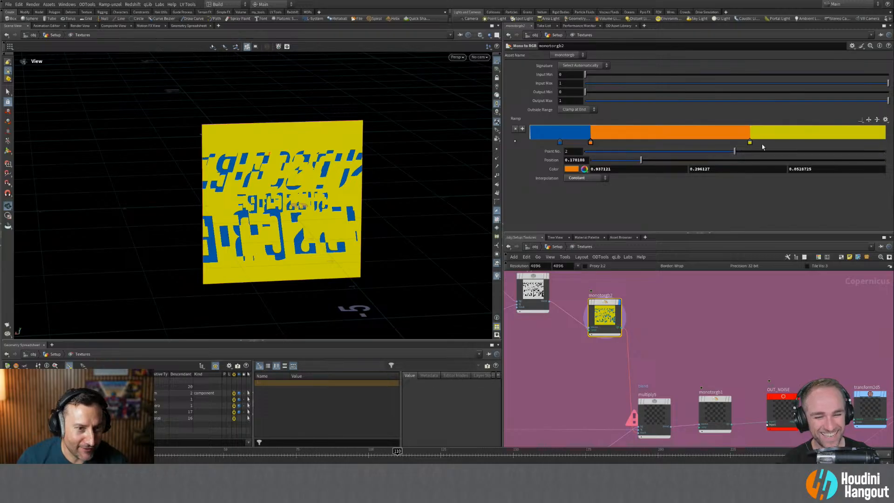
{"action": "left_click_drag", "start_coordinate": [750, 143], "coordinate": [801, 144]}
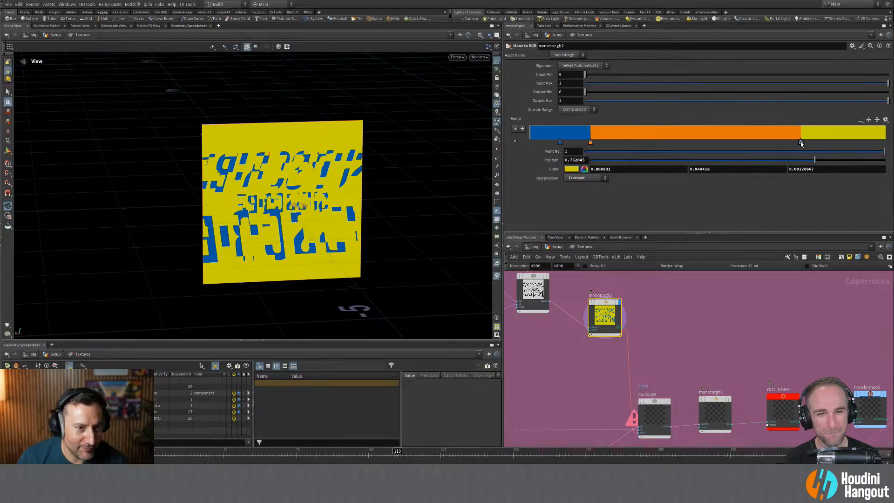
{"action": "left_click_drag", "start_coordinate": [846, 143], "coordinate": [848, 144]}
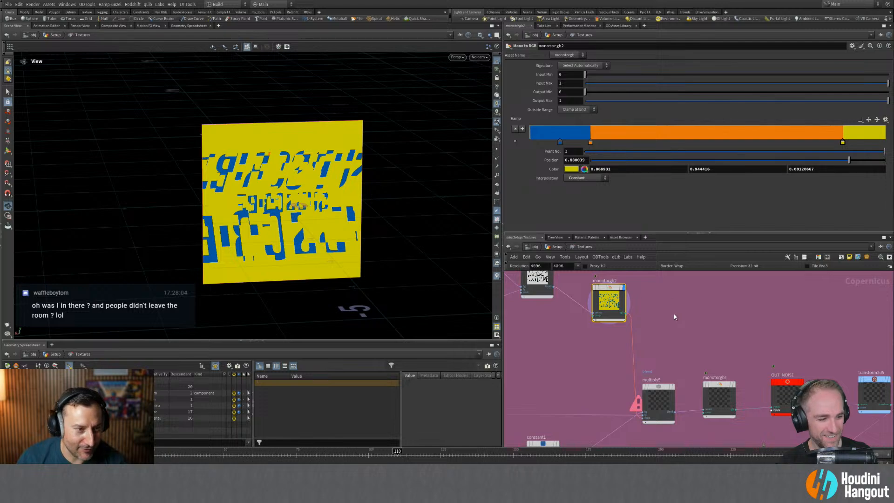
{"action": "scroll", "coordinate": [373, 129], "scroll_direction": "up", "scroll_amount": 2}
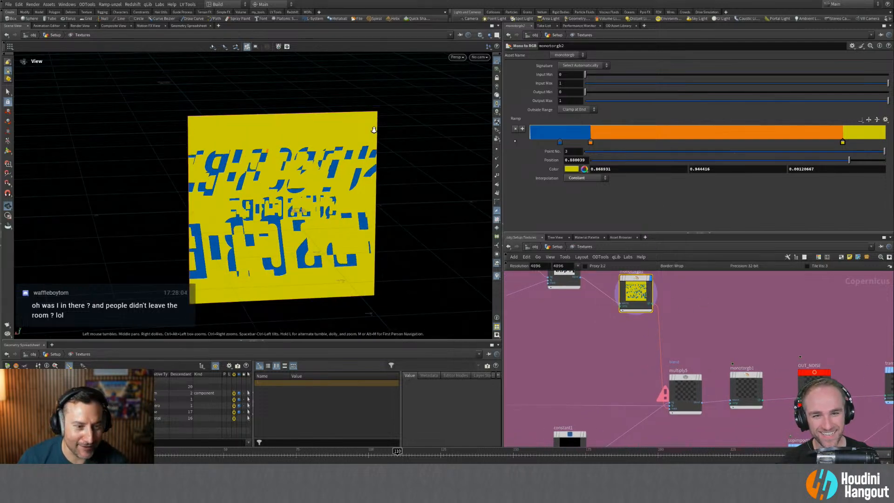
{"action": "scroll", "coordinate": [373, 130], "scroll_direction": "up", "scroll_amount": 2}
{"action": "mouse_move", "coordinate": [849, 145]}
{"action": "left_mouse_down"}
{"action": "mouse_move", "coordinate": [885, 143]}
{"action": "mouse_move", "coordinate": [864, 141]}
{"action": "left_mouse_up"}
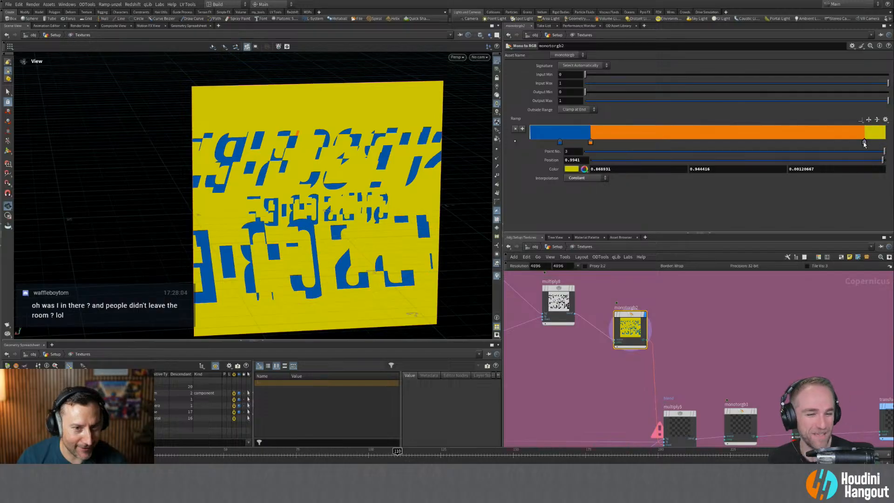
Try to feed multiply8's output directly into multiply5 in place of monotorgb2, and rearrange the monotorgb2 and multiply5 nodes.
{"action": "mouse_move", "coordinate": [685, 361]}
{"action": "middle_mouse_down"}
{"action": "mouse_move", "coordinate": [672, 309]}
{"action": "mouse_move", "coordinate": [667, 327]}
{"action": "mouse_move", "coordinate": [683, 335]}
{"action": "middle_mouse_up"}
{"action": "scroll", "coordinate": [672, 309], "scroll_direction": "down", "scroll_amount": 2}
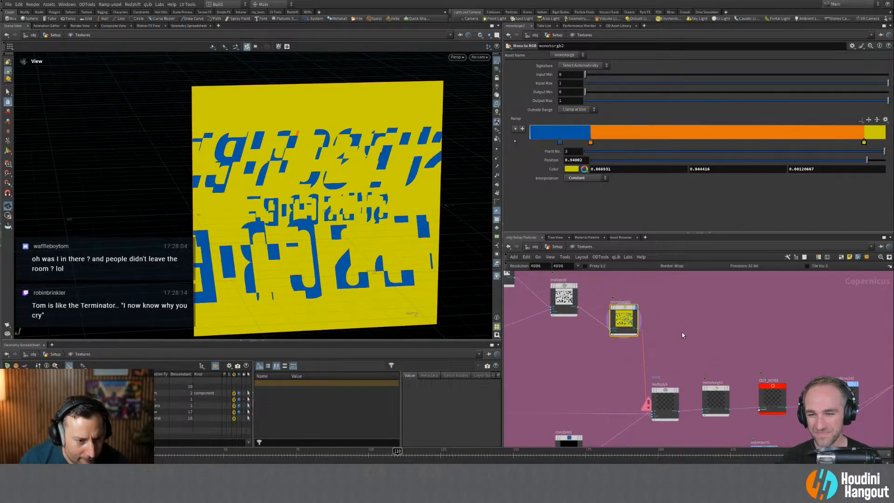
{"action": "left_click_drag", "start_coordinate": [628, 312], "coordinate": [679, 295]}
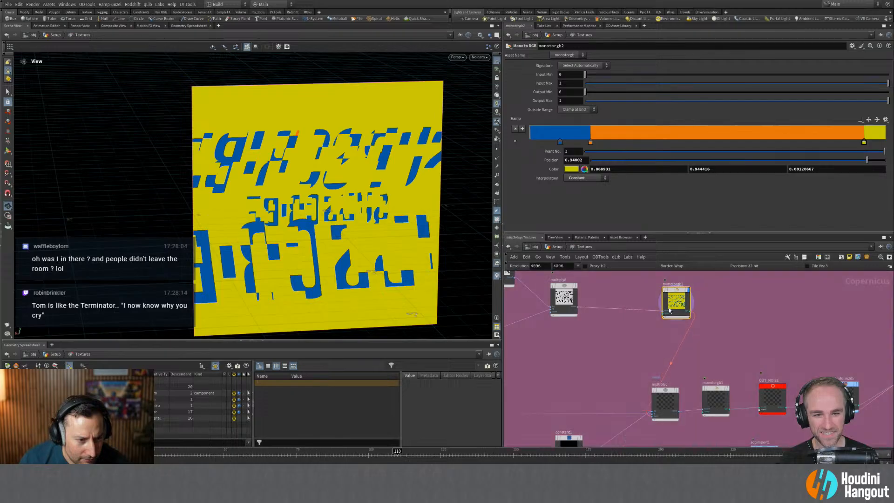
{"action": "left_click_drag", "start_coordinate": [579, 308], "coordinate": [632, 387]}
{"action": "left_click_drag", "start_coordinate": [653, 417], "coordinate": [649, 393]}
{"action": "left_click_drag", "start_coordinate": [677, 301], "coordinate": [615, 301]}
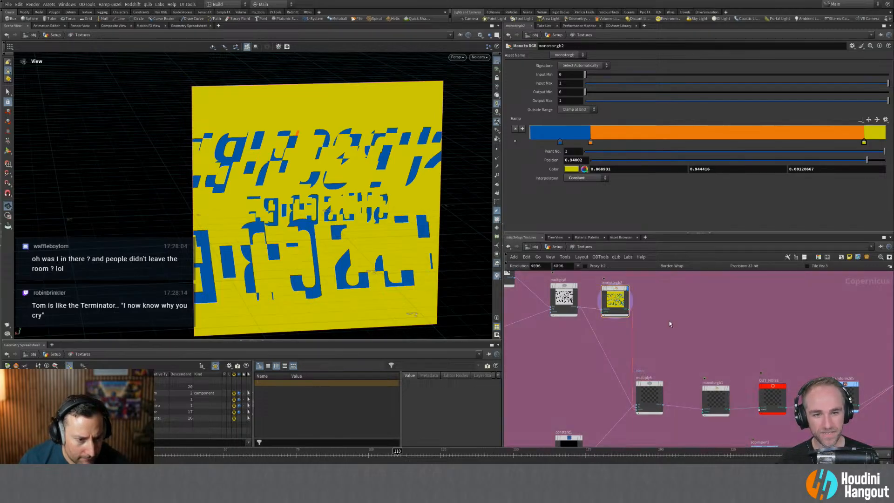
{"action": "key", "text": "Tab"}
{"action": "type", "text": "col"}
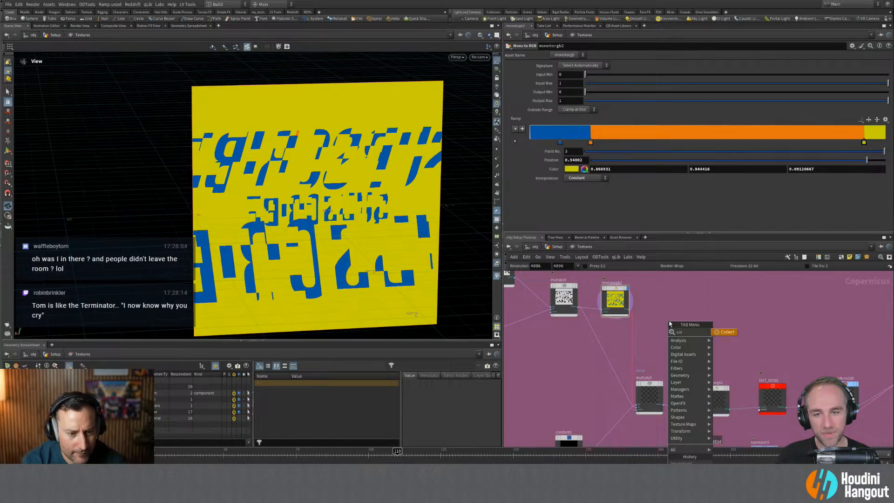
{"action": "key", "text": "BackSpace"}
{"action": "key", "text": "BackSpace"}
{"action": "key", "text": "BackSpace"}
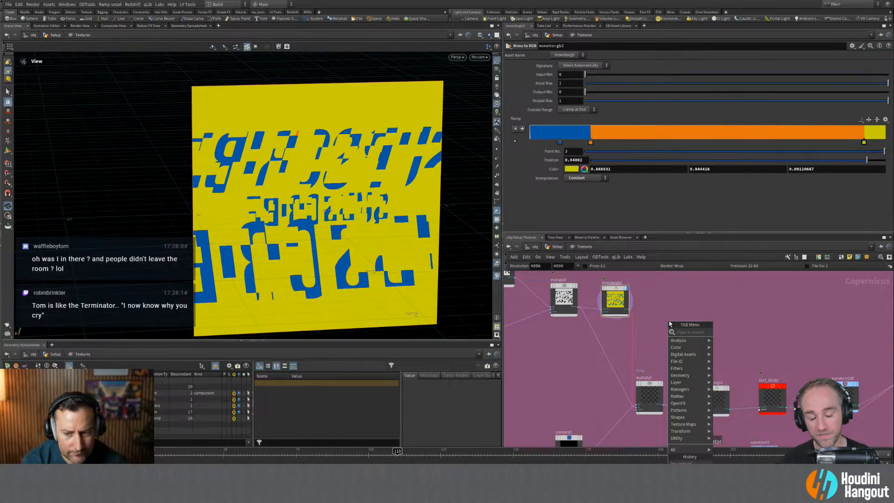
{"action": "type", "text": "m"}
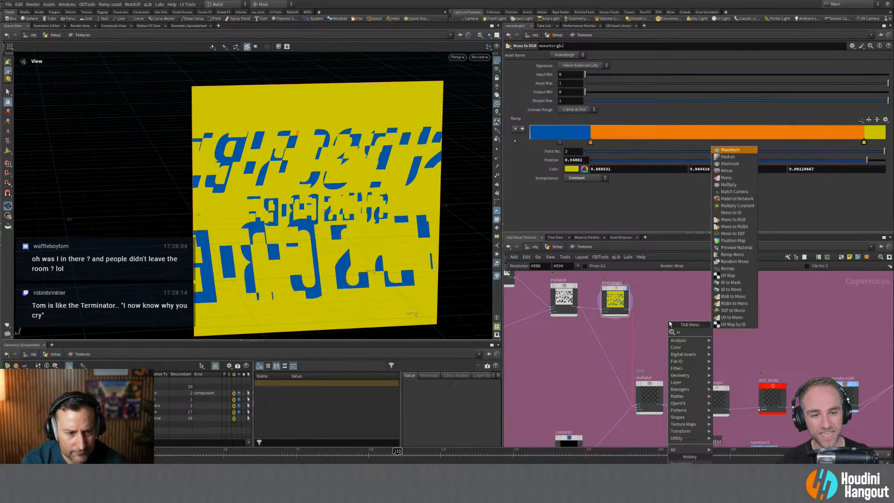
{"action": "key", "text": "BackSpace"}
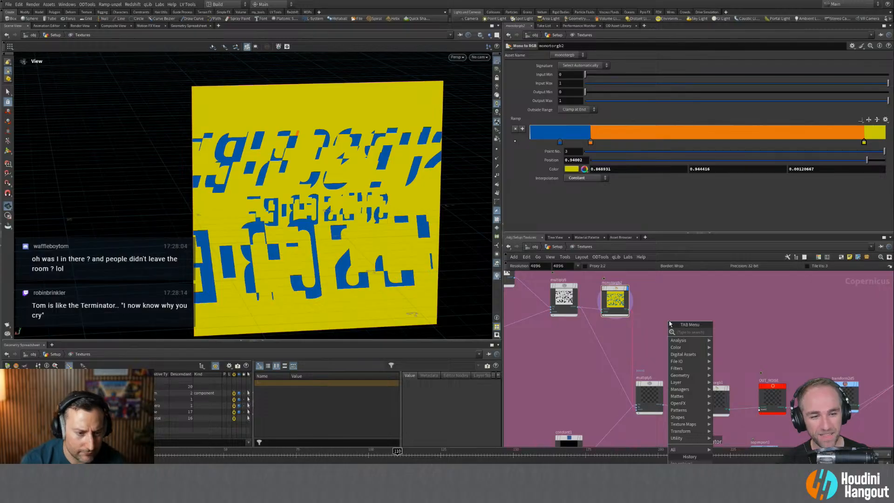
{"action": "mouse_move", "coordinate": [685, 377]}
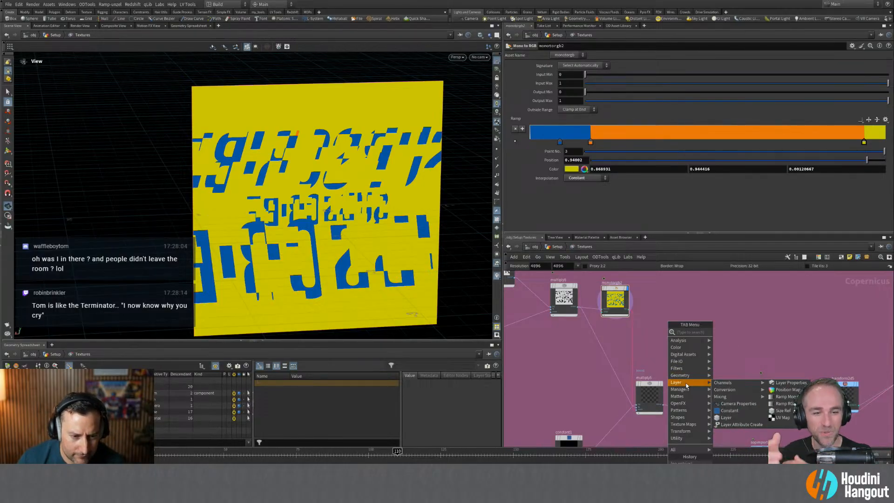
{"action": "left_click", "coordinate": [725, 417]}
{"action": "left_click", "coordinate": [709, 348]}
{"action": "scroll", "coordinate": [709, 348], "scroll_direction": "up", "scroll_amount": 3}
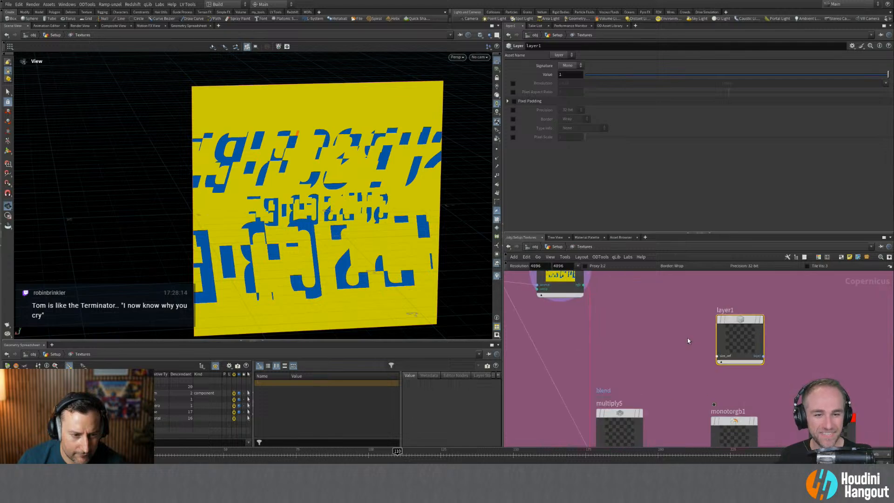
{"action": "key", "text": "Delete"}
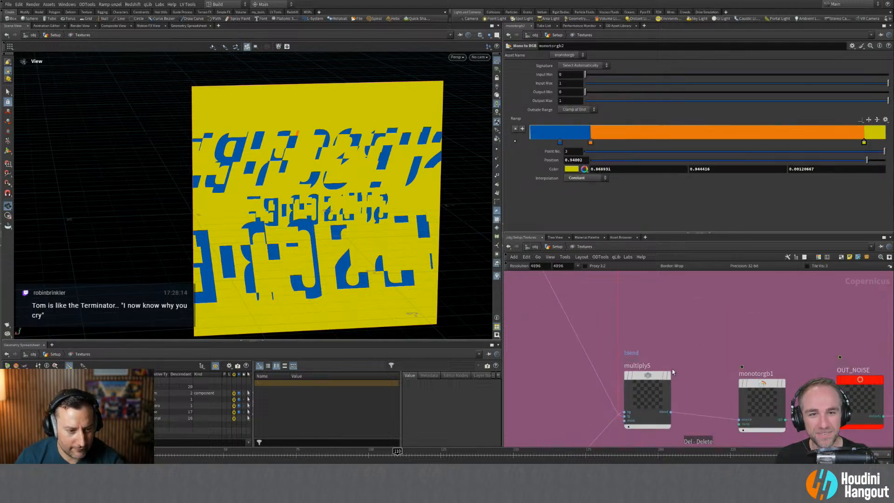
Try to duplicate the multiply5 blend node, cut the duplicate's inherited input wires and connect monotorgb2's output to its background.
{"action": "left_click_drag", "start_coordinate": [652, 379], "coordinate": [745, 323], "text": "alt"}
{"action": "scroll", "coordinate": [698, 311], "scroll_direction": "down", "scroll_amount": 3}
{"action": "middle_click_drag", "start_coordinate": [691, 291], "coordinate": [678, 343]}
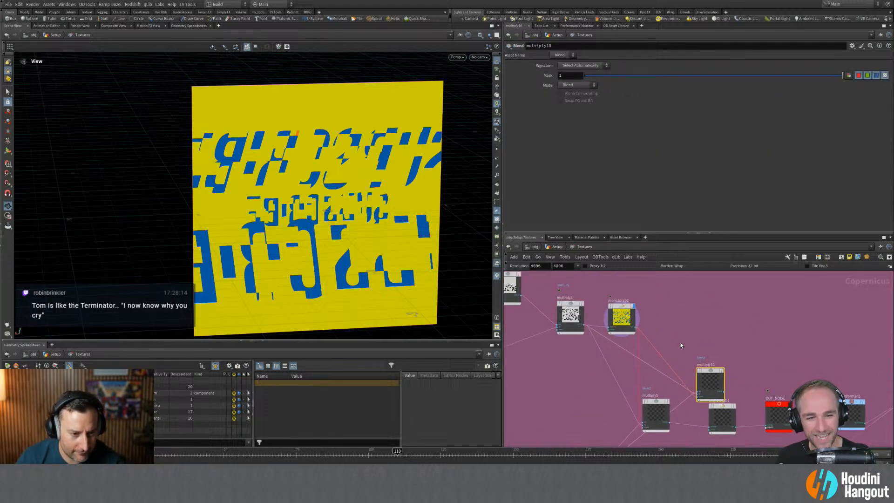
{"action": "key", "text": "y"}
{"action": "left_click_drag", "start_coordinate": [686, 370], "coordinate": [686, 409]}
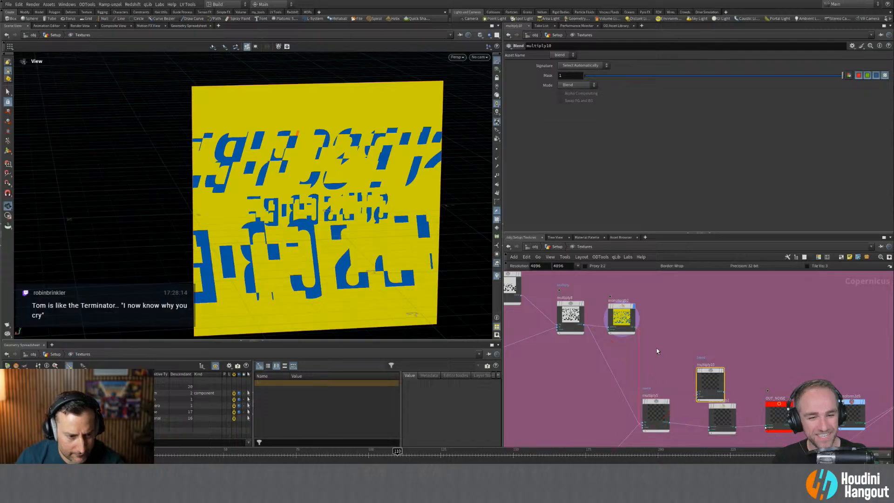
{"action": "left_click_drag", "start_coordinate": [634, 328], "coordinate": [696, 392]}
{"action": "middle_click_drag", "start_coordinate": [683, 390], "coordinate": [686, 346]}
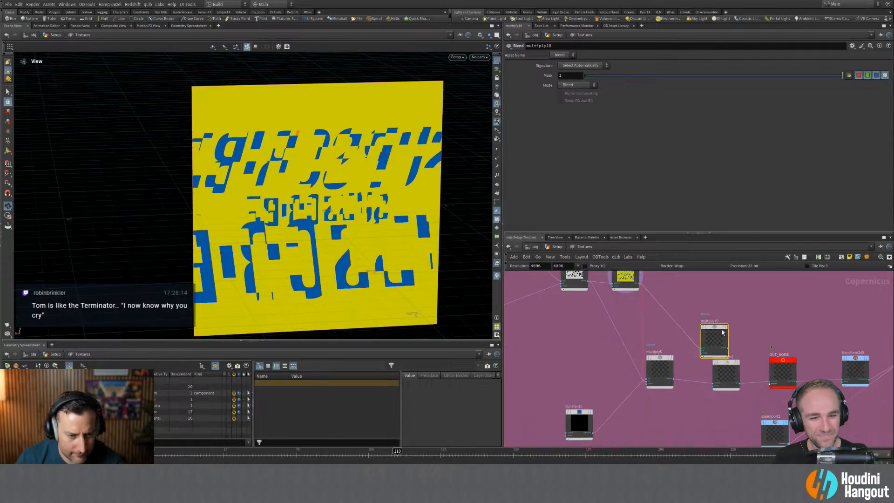
Try to connect monotorgb1's output to the duplicated blend node's foreground input and display the blend node in the viewport.
{"action": "left_click_drag", "start_coordinate": [706, 332], "coordinate": [767, 310]}
{"action": "scroll", "coordinate": [744, 347], "scroll_direction": "up", "scroll_amount": 3}
{"action": "left_click", "coordinate": [721, 367]}
{"action": "middle_click_drag", "start_coordinate": [721, 367], "coordinate": [696, 368]}
{"action": "left_click_drag", "start_coordinate": [696, 368], "coordinate": [671, 362]}
{"action": "left_click_drag", "start_coordinate": [689, 394], "coordinate": [746, 323]}
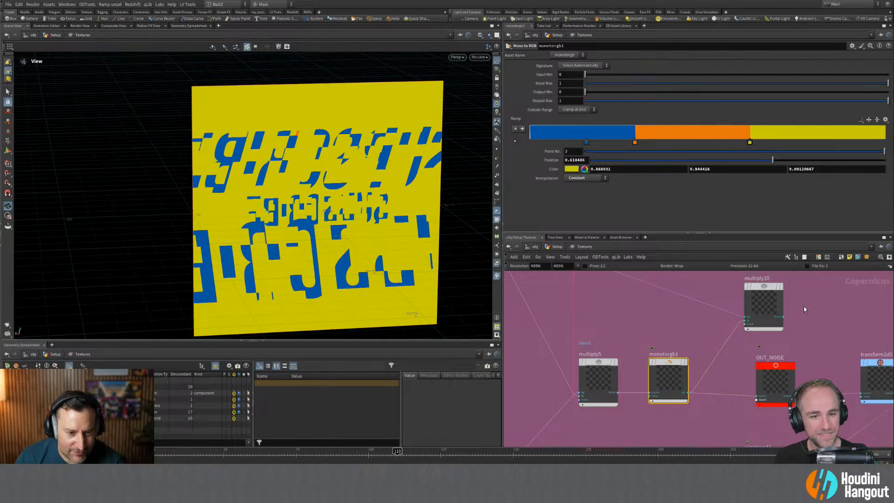
{"action": "left_click", "coordinate": [773, 303]}
{"action": "middle_click_drag", "start_coordinate": [815, 296], "coordinate": [768, 327]}
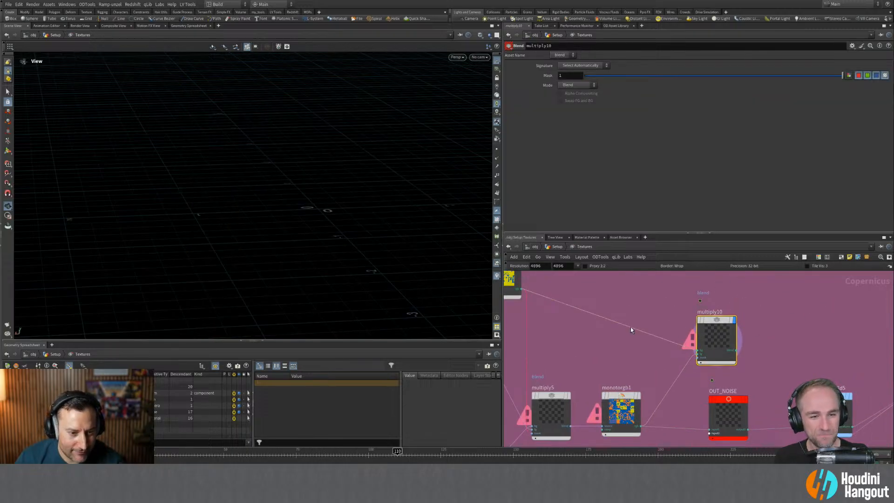
Display monotorgb2 and multiply5 in turn and inspect the upstream nodes to trace where the node error originates.
{"action": "middle_click_drag", "start_coordinate": [571, 317], "coordinate": [661, 347]}
{"action": "left_click", "coordinate": [590, 305]}
{"action": "middle_click_drag", "start_coordinate": [736, 341], "coordinate": [727, 316]}
{"action": "left_click", "coordinate": [709, 405]}
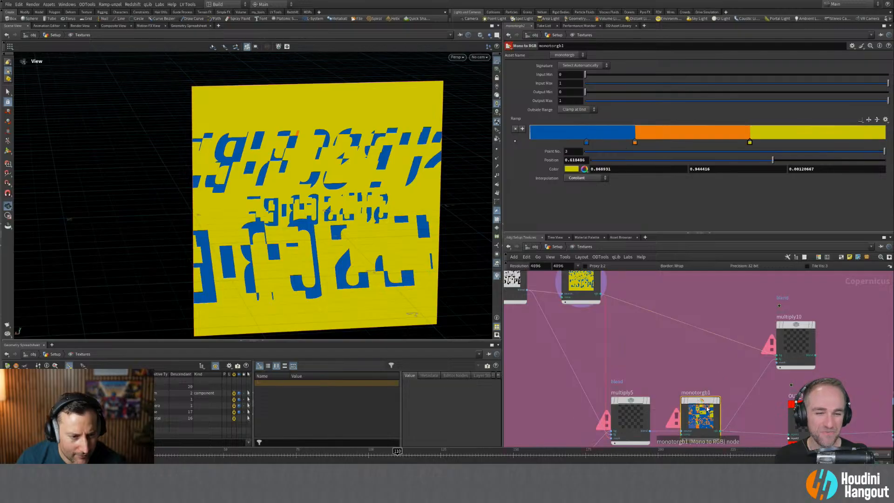
{"action": "middle_click_drag", "start_coordinate": [633, 427], "coordinate": [636, 385]}
{"action": "left_click_drag", "start_coordinate": [636, 384], "coordinate": [635, 386]}
{"action": "left_click", "coordinate": [651, 358]}
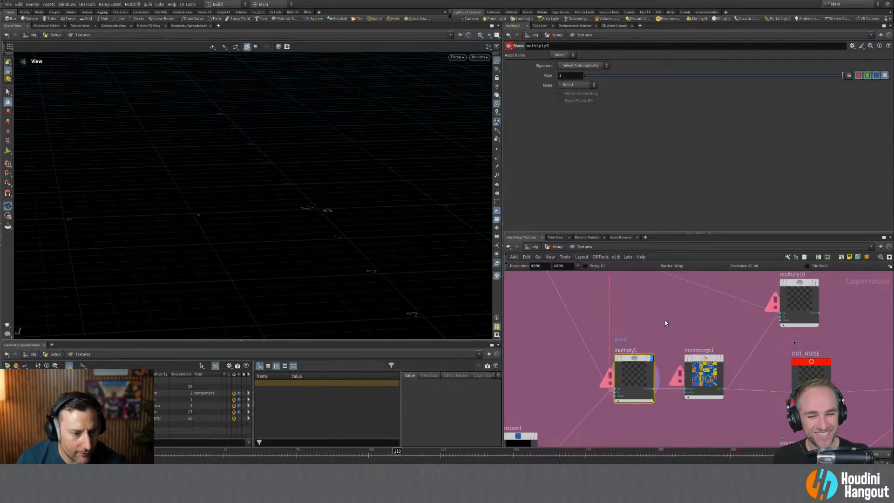
{"action": "middle_click_drag", "start_coordinate": [664, 320], "coordinate": [727, 340]}
{"action": "scroll", "coordinate": [727, 339], "scroll_direction": "down", "scroll_amount": 3}
{"action": "scroll", "coordinate": [673, 363], "scroll_direction": "up", "scroll_amount": 3}
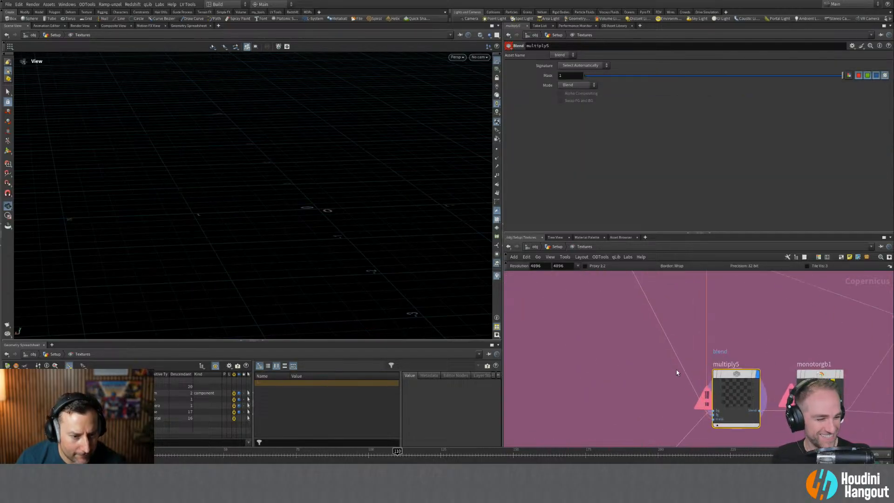
{"action": "scroll", "coordinate": [685, 391], "scroll_direction": "down", "scroll_amount": 2}
{"action": "left_click", "coordinate": [644, 399]}
Undo the duplicated blend node, its connections, the multiply8 rewiring and the recent node moves.
{"action": "key", "text": "ctrl+z"}
{"action": "key", "text": "ctrl+z"}
{"action": "key", "text": "ctrl+z"}
{"action": "key", "text": "ctrl+z"}
{"action": "key", "text": "ctrl+z"}
{"action": "key", "text": "ctrl+z"}
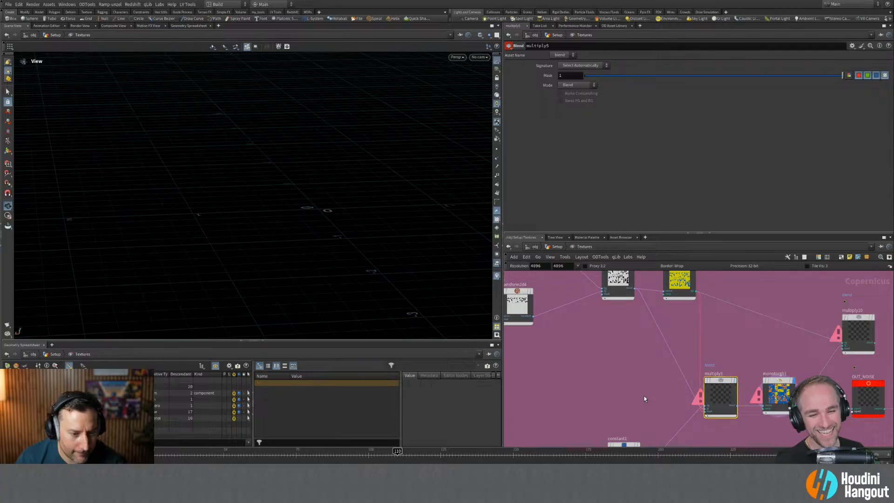
{"action": "key", "text": "ctrl+z"}
{"action": "key", "text": "ctrl+z"}
{"action": "key", "text": "ctrl+z"}
{"action": "key", "text": "ctrl+z"}
{"action": "key", "text": "ctrl+z"}
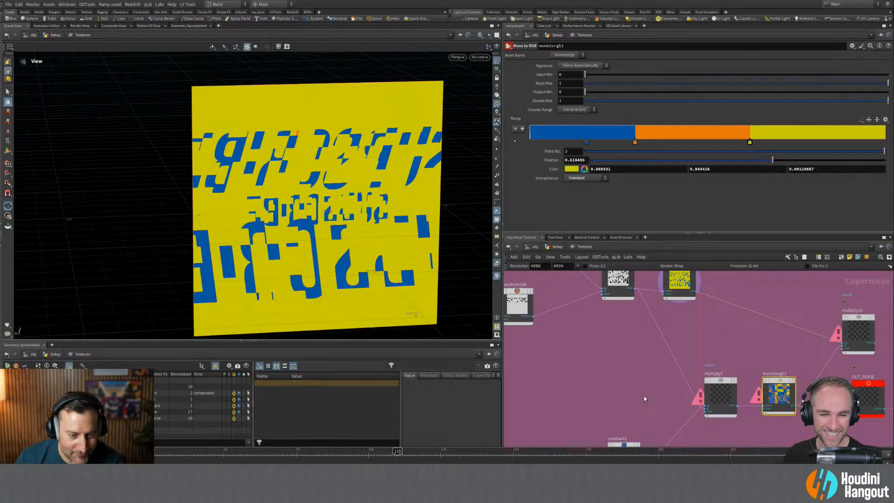
{"action": "key", "text": "ctrl+z"}
{"action": "key", "text": "ctrl+z"}
{"action": "key", "text": "ctrl+z"}
{"action": "key", "text": "ctrl+z"}
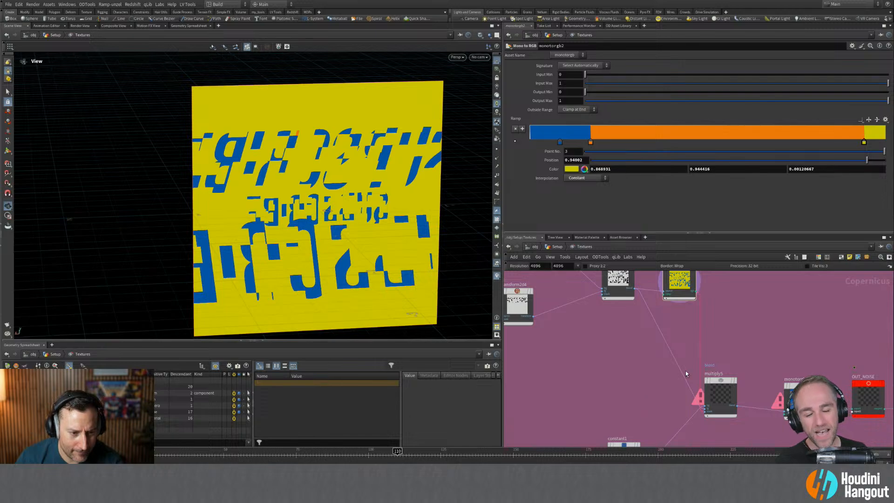
{"action": "middle_click_drag", "start_coordinate": [644, 374], "coordinate": [635, 399]}
{"action": "key", "text": "ctrl+z"}
{"action": "key", "text": "ctrl+z"}
{"action": "key", "text": "ctrl+z"}
{"action": "key", "text": "ctrl+z"}
{"action": "key", "text": "ctrl+z"}
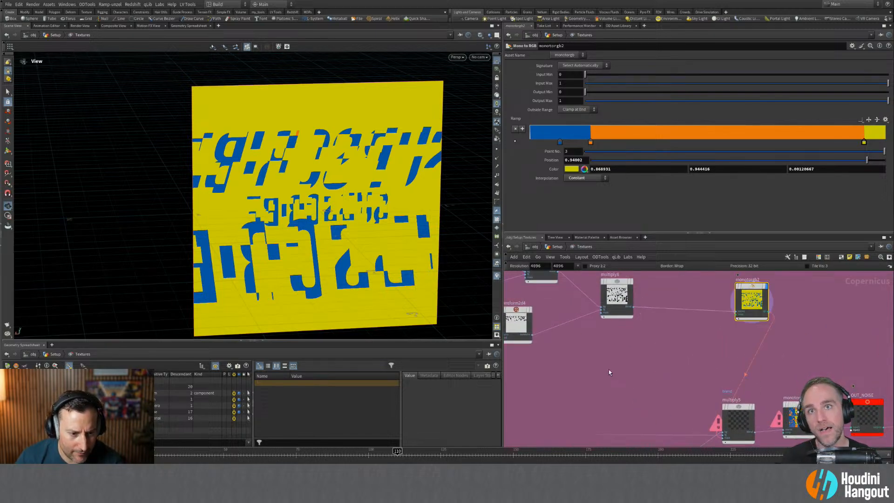
Connect multiply8's output directly to multiply5, replacing the monotorgb2 connection, and move monotorgb2 farther along the network.
{"action": "left_click", "coordinate": [634, 307]}
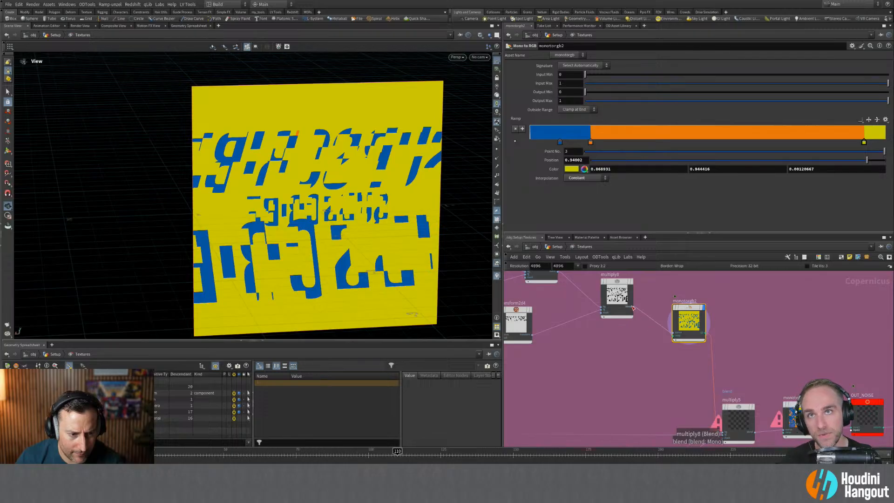
{"action": "left_click", "coordinate": [720, 434]}
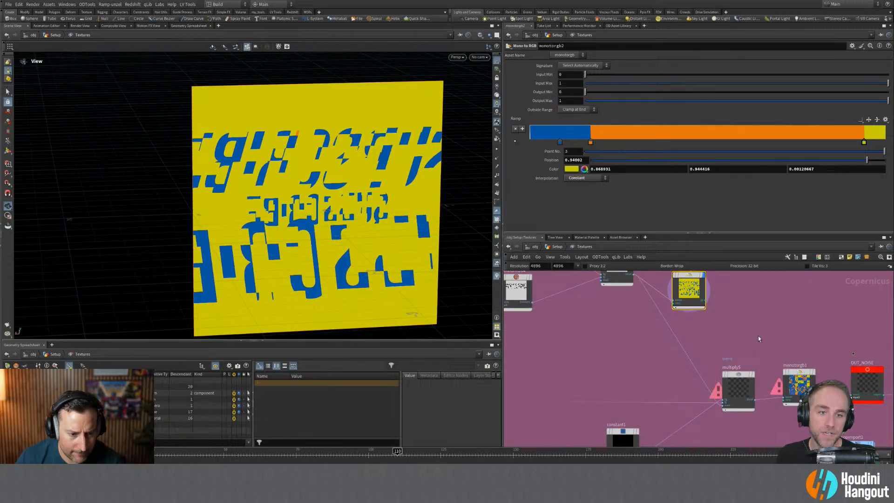
{"action": "middle_click_drag", "start_coordinate": [722, 342], "coordinate": [683, 340]}
{"action": "left_click_drag", "start_coordinate": [650, 321], "coordinate": [723, 307]}
{"action": "middle_click_drag", "start_coordinate": [771, 343], "coordinate": [745, 349]}
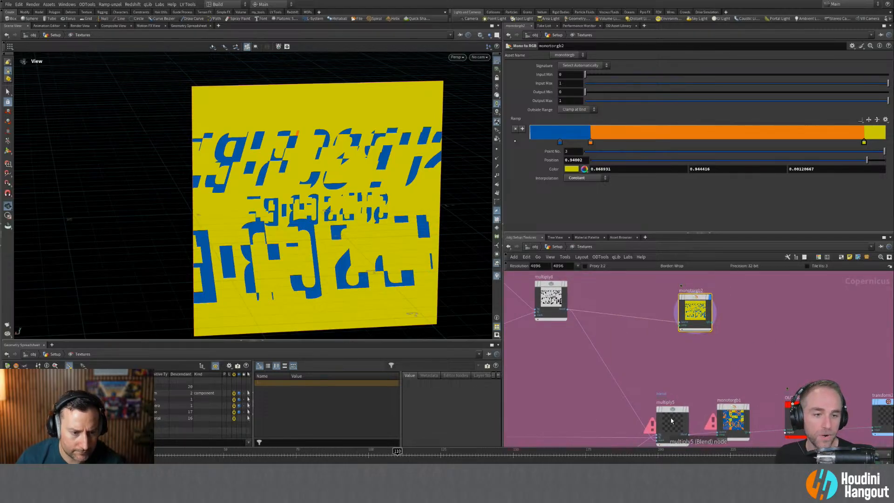
Duplicate the multiply5 blend node beside monotorgb2, feed it monotorgb2 as background and monotorgb1 as foreground, and display it.
{"action": "left_click_drag", "start_coordinate": [671, 421], "coordinate": [769, 308], "text": "alt"}
{"action": "left_click", "coordinate": [756, 323]}
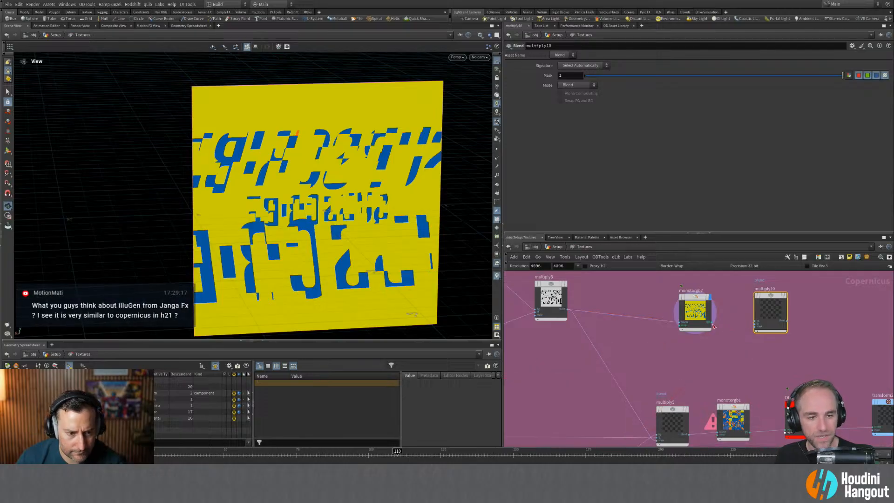
{"action": "left_click", "coordinate": [756, 325]}
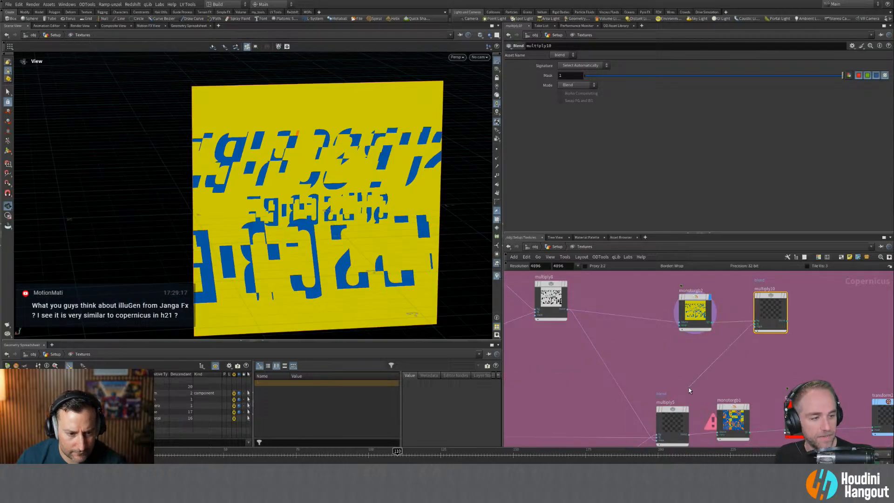
{"action": "middle_click_drag", "start_coordinate": [689, 387], "coordinate": [709, 371]}
{"action": "left_click", "coordinate": [770, 414]}
{"action": "middle_click_drag", "start_coordinate": [808, 349], "coordinate": [701, 360]}
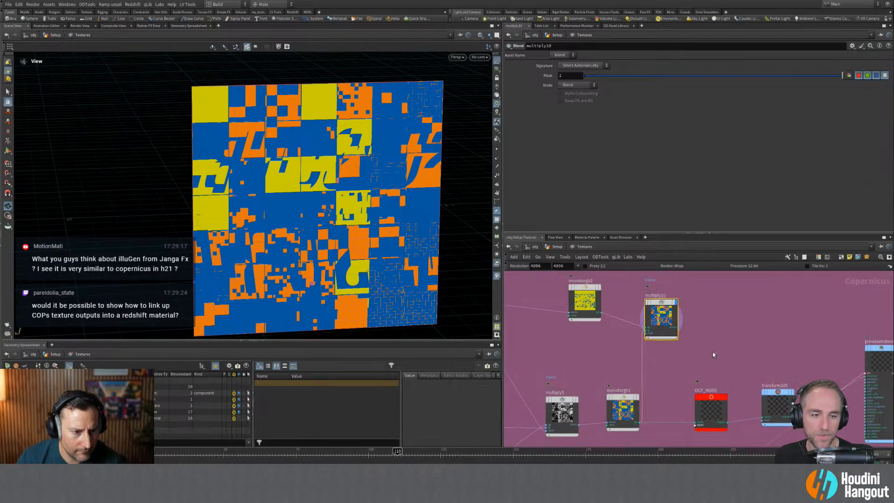
Try the Add, Screen and Multiply modes on the multiply10 blend node and return it to Blend.
{"action": "left_click", "coordinate": [577, 85]}
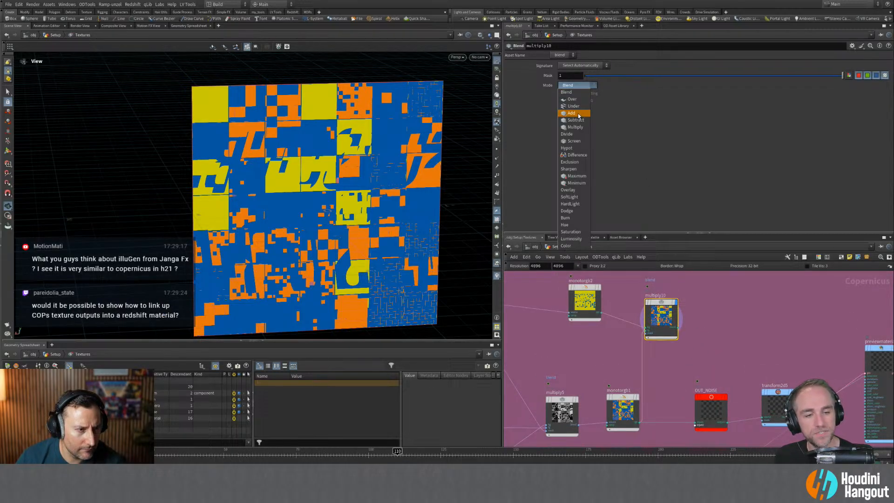
{"action": "left_click", "coordinate": [575, 93]}
{"action": "left_click", "coordinate": [587, 86]}
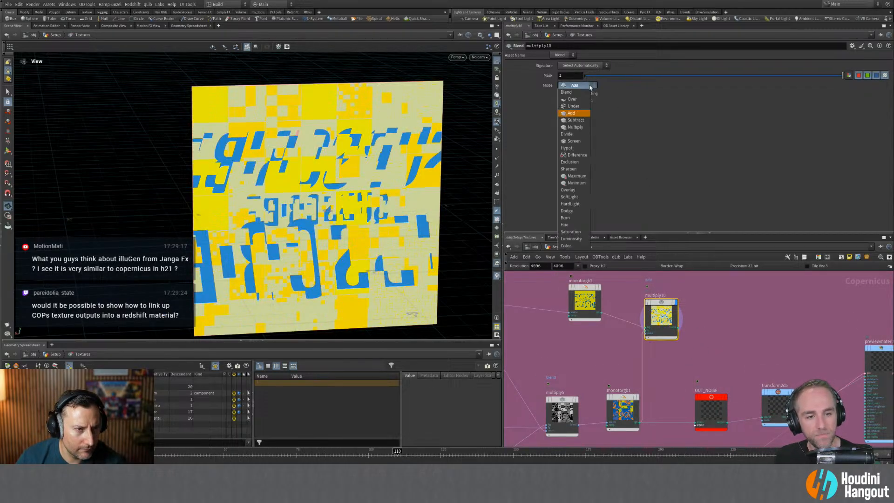
{"action": "left_click", "coordinate": [574, 140]}
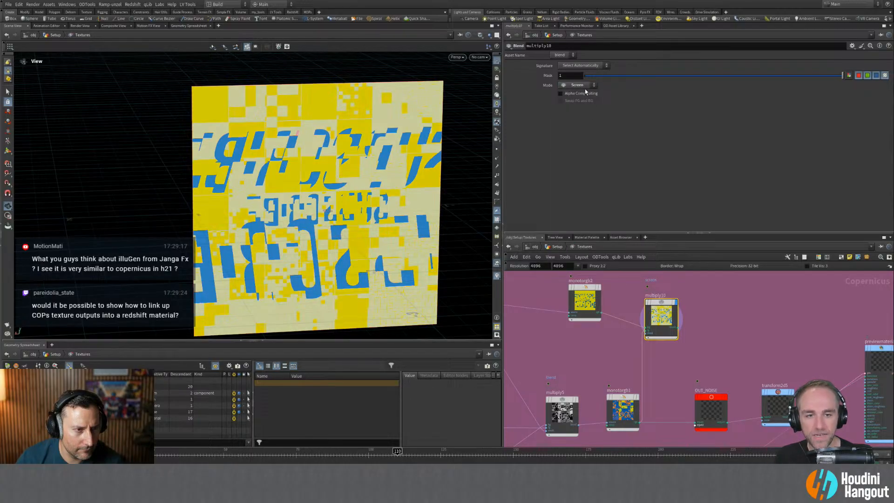
{"action": "left_click", "coordinate": [578, 85]}
{"action": "left_click", "coordinate": [575, 127]}
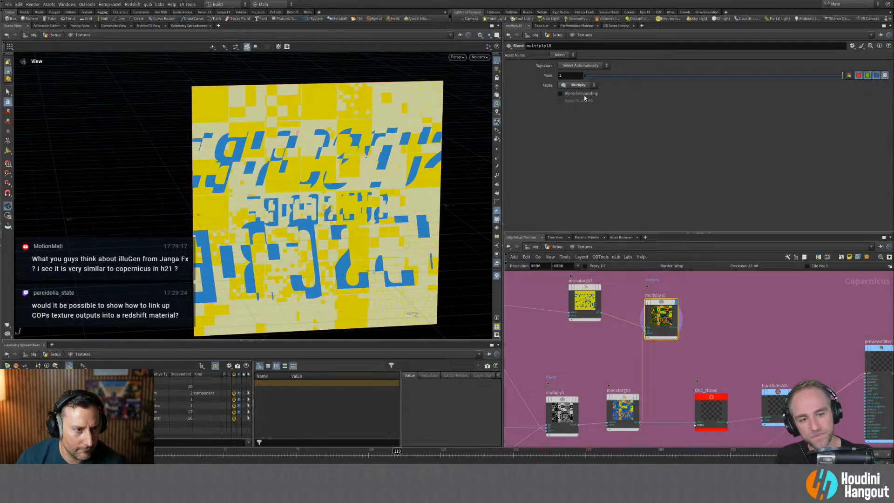
{"action": "left_click", "coordinate": [580, 85]}
{"action": "left_click", "coordinate": [582, 93]}
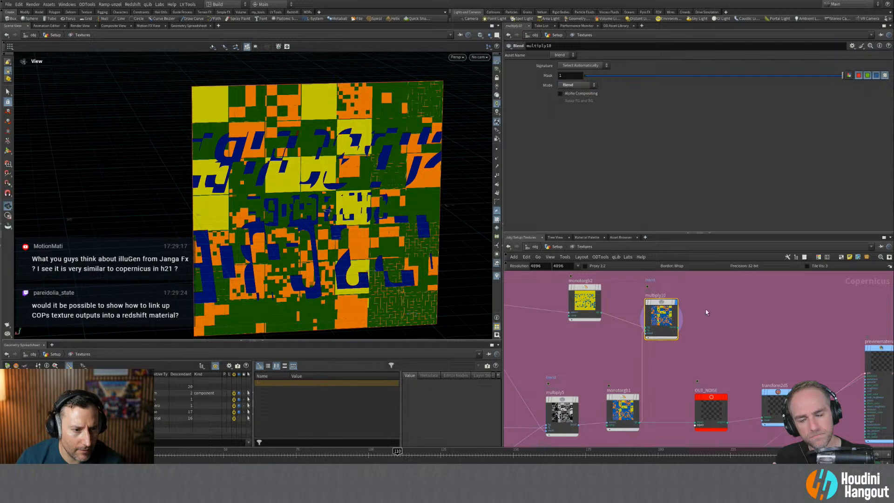
Switch to the Cloth Redshift material network and inspect TextureSampler3's COP texture path and its connection to RSRamp5.
{"action": "key", "text": "2"}
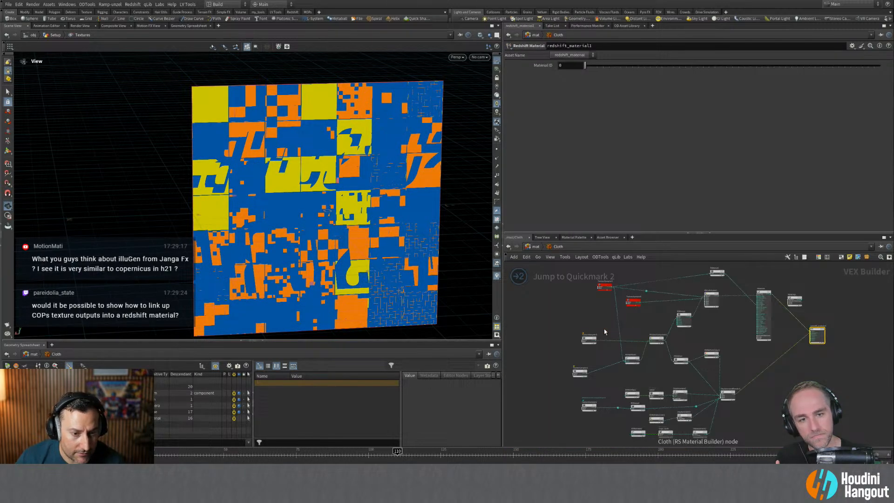
{"action": "scroll", "coordinate": [748, 281], "scroll_direction": "up", "scroll_amount": 4}
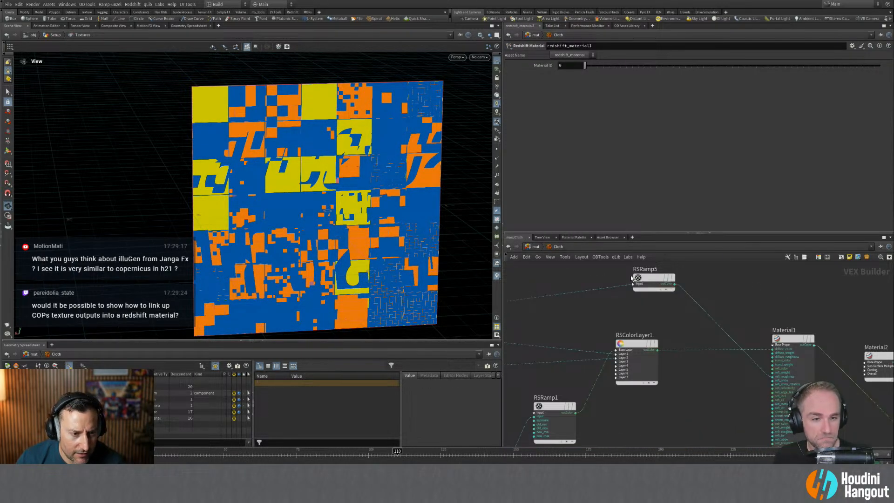
{"action": "left_click", "coordinate": [655, 278]}
{"action": "middle_click_drag", "start_coordinate": [647, 284], "coordinate": [819, 302]}
{"action": "middle_click_drag", "start_coordinate": [573, 310], "coordinate": [693, 290]}
{"action": "left_click", "coordinate": [617, 312]}
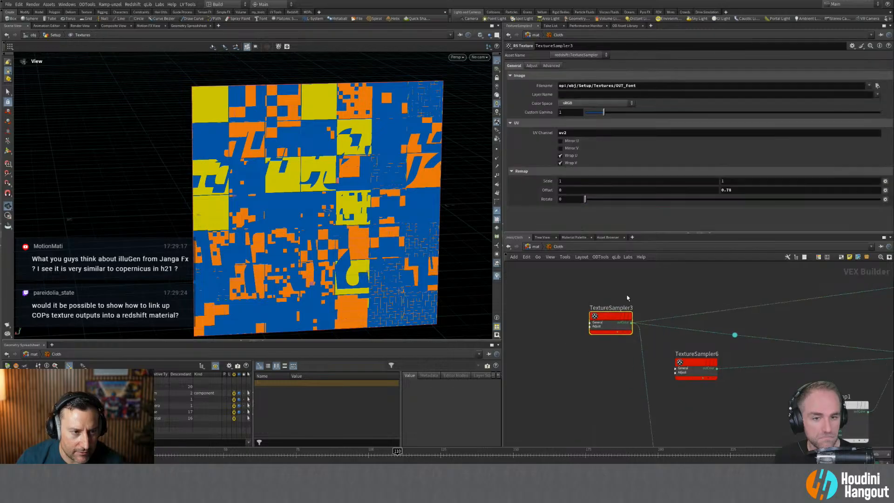
{"action": "middle_click_drag", "start_coordinate": [866, 307], "coordinate": [630, 324]}
{"action": "left_click_drag", "start_coordinate": [736, 327], "coordinate": [687, 271]}
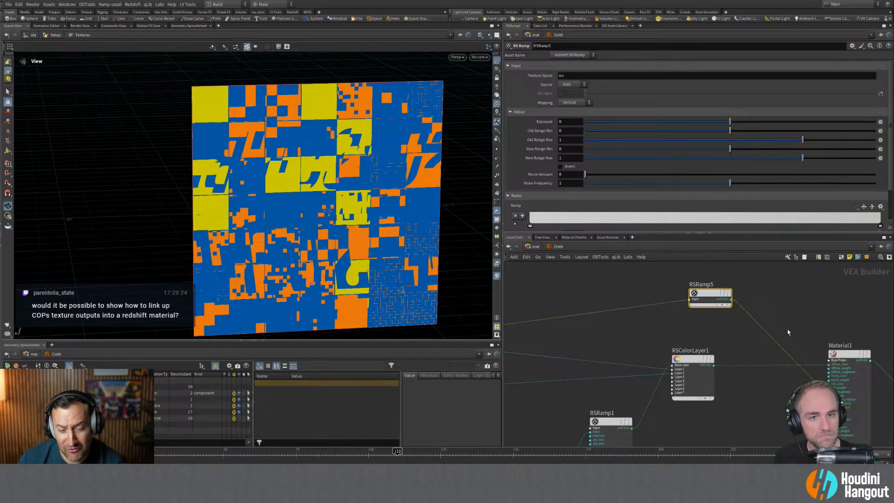
Examine the Cloth material's displacement branch and the layer colours and blend modes in RSColorLayer1.
{"action": "scroll", "coordinate": [772, 362], "scroll_direction": "down", "scroll_amount": 3}
{"action": "middle_click_drag", "start_coordinate": [764, 404], "coordinate": [757, 302]}
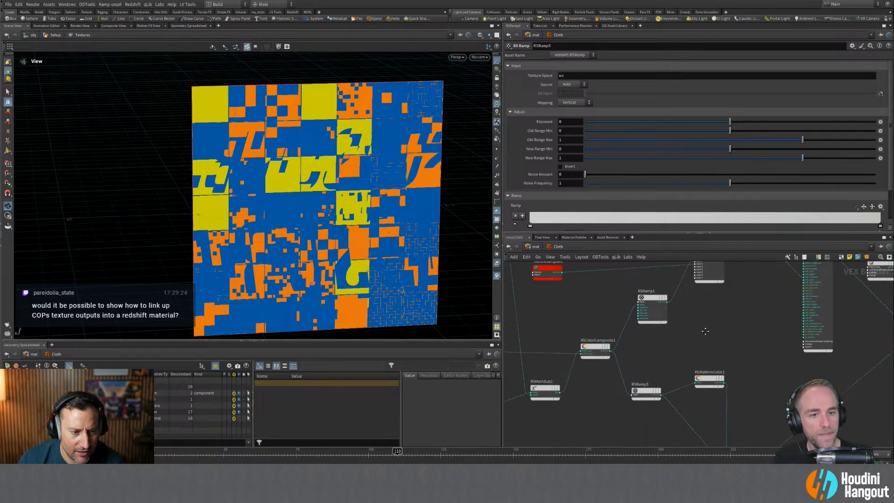
{"action": "scroll", "coordinate": [706, 333], "scroll_direction": "down", "scroll_amount": 2}
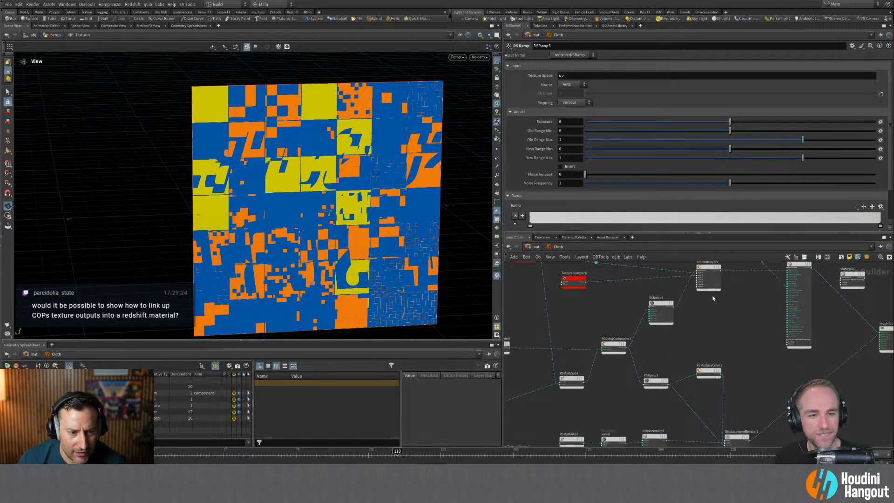
{"action": "middle_click_drag", "start_coordinate": [745, 383], "coordinate": [748, 319]}
{"action": "left_click", "coordinate": [715, 356]}
{"action": "scroll", "coordinate": [738, 347], "scroll_direction": "down", "scroll_amount": 2}
{"action": "left_click_drag", "start_coordinate": [777, 395], "coordinate": [582, 306]}
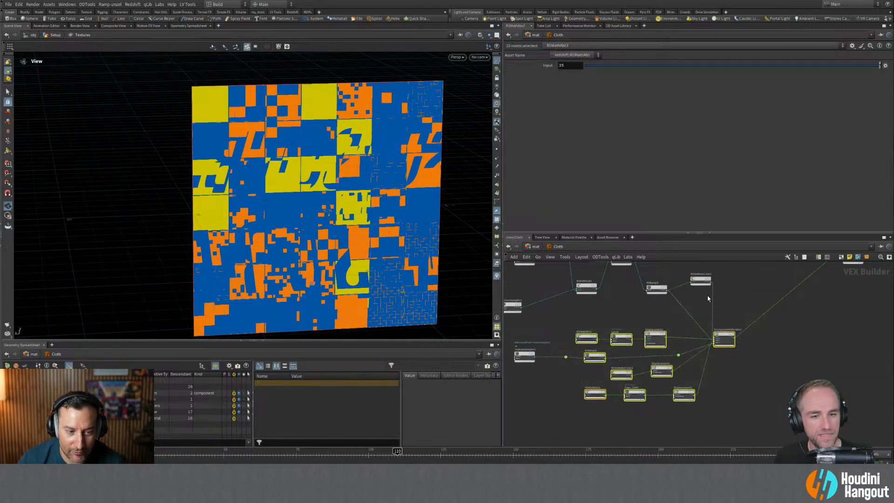
{"action": "middle_click_drag", "start_coordinate": [752, 272], "coordinate": [746, 354]}
{"action": "left_click", "coordinate": [694, 281]}
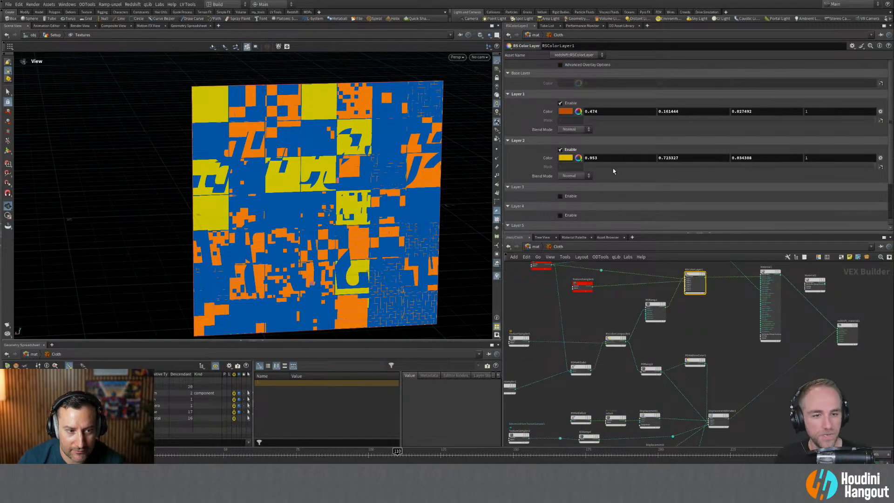
{"action": "middle_click_drag", "start_coordinate": [628, 297], "coordinate": [633, 318]}
Return to the Textures COP network inside the Setup object and locate the multiply10 blend node.
{"action": "key", "text": "1"}
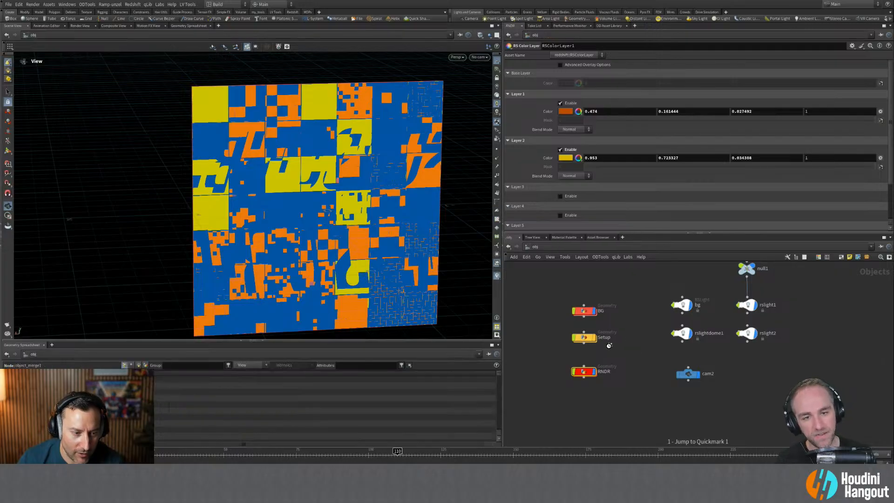
{"action": "left_click", "coordinate": [582, 336]}
{"action": "double_click", "coordinate": [582, 336]}
{"action": "scroll", "coordinate": [601, 401], "scroll_direction": "up", "scroll_amount": 5}
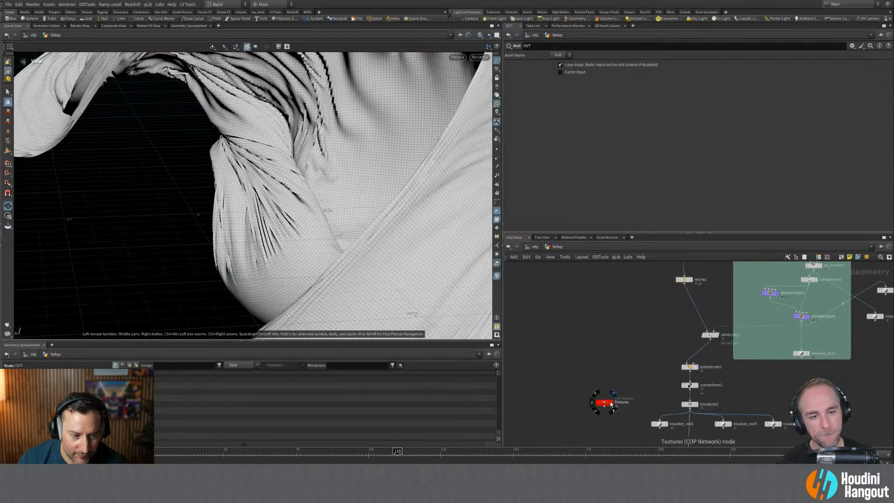
{"action": "double_click", "coordinate": [602, 401]}
{"action": "middle_click_drag", "start_coordinate": [742, 353], "coordinate": [721, 332]}
{"action": "left_click_drag", "start_coordinate": [649, 305], "coordinate": [660, 312]}
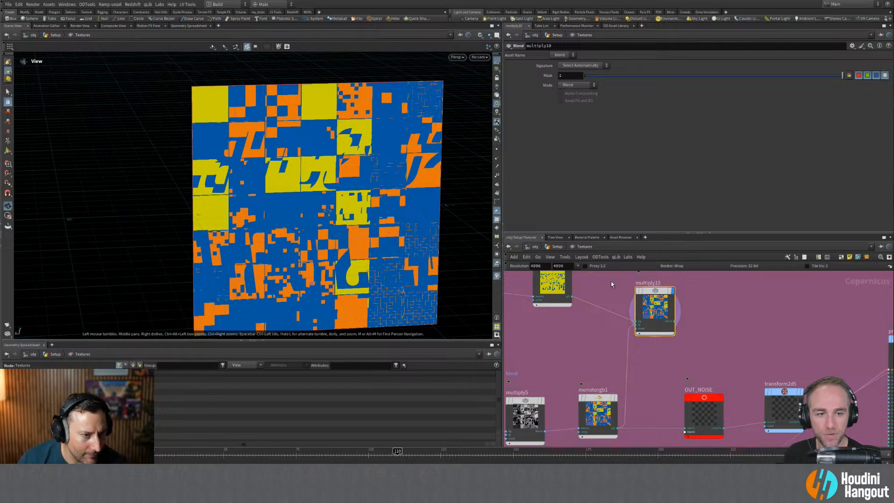
Try reversing monotorgb2's colour ramp and restore its original order.
{"action": "left_click", "coordinate": [550, 283]}
{"action": "middle_click_drag", "start_coordinate": [550, 283], "coordinate": [560, 312]}
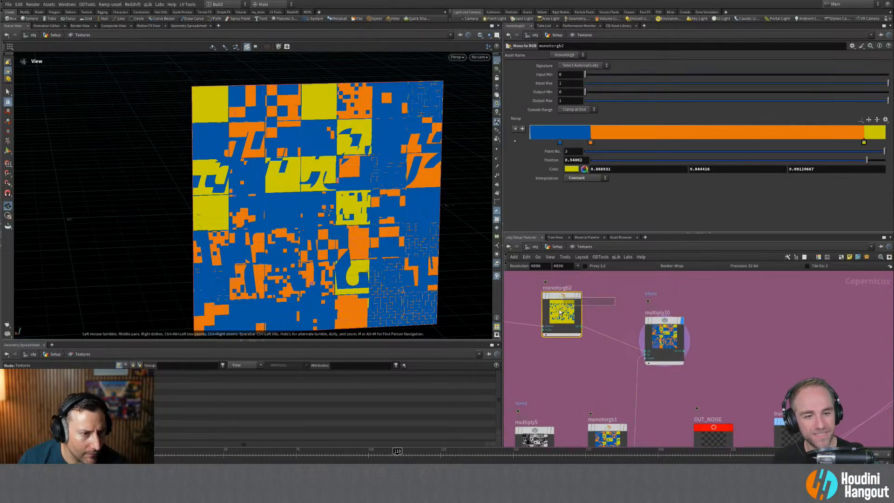
{"action": "left_click", "coordinate": [869, 119]}
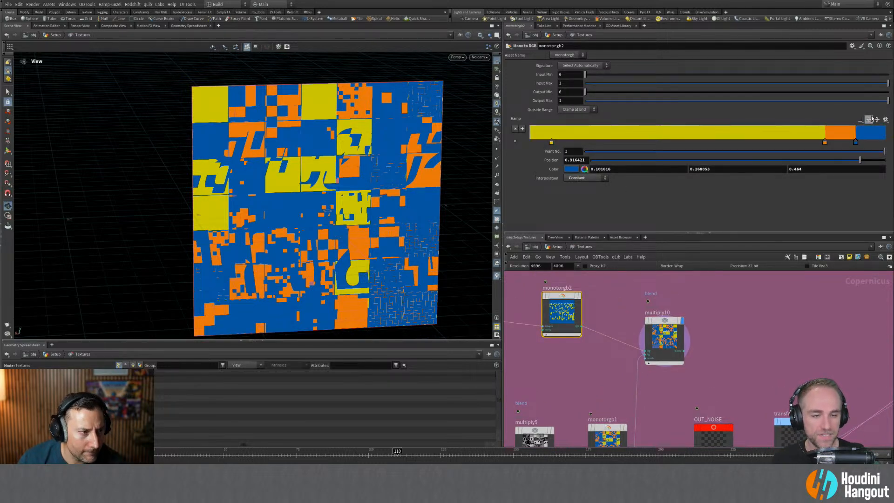
{"action": "left_click", "coordinate": [871, 119]}
Try lowering multiply10's mask to 0.64 and reset it to 1.
{"action": "left_click", "coordinate": [664, 325]}
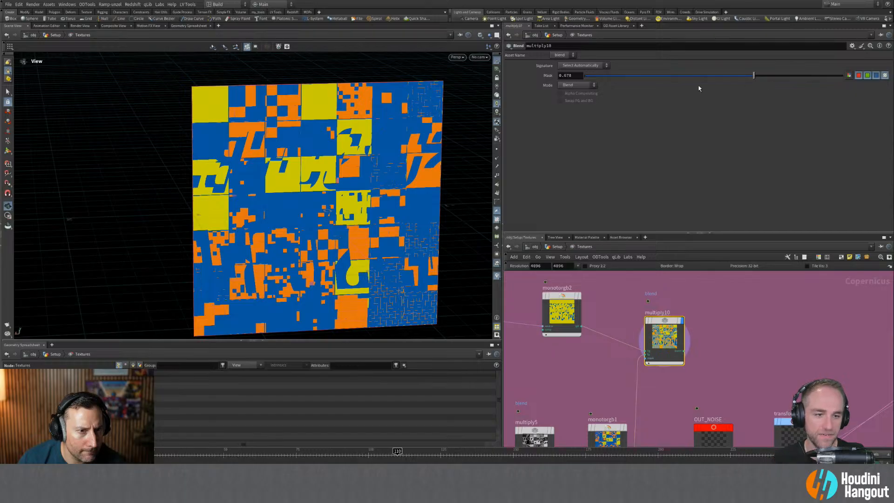
{"action": "left_click", "coordinate": [698, 75]}
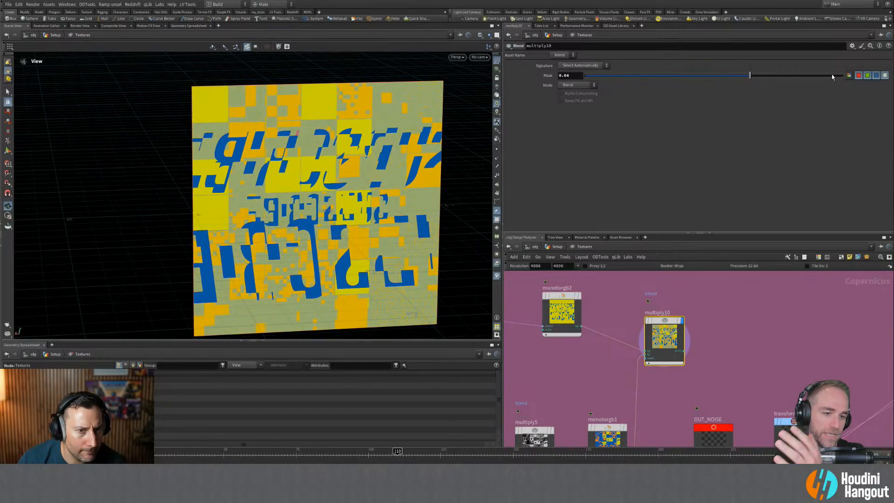
{"action": "left_click", "coordinate": [841, 75]}
Move multiply5 farther away from monotorgb1 to make room between them.
{"action": "middle_click_drag", "start_coordinate": [730, 333], "coordinate": [624, 420]}
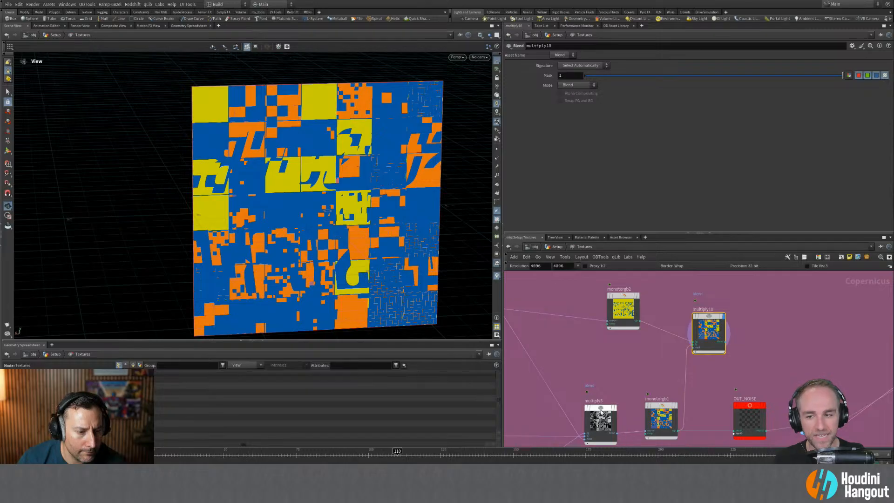
{"action": "left_click_drag", "start_coordinate": [601, 412], "coordinate": [570, 407]}
Try a Ramp Mono node between the monotorgb2 and monotorgb1 branches and delete it.
{"action": "key", "text": "Tab"}
{"action": "type", "text": "ra"}
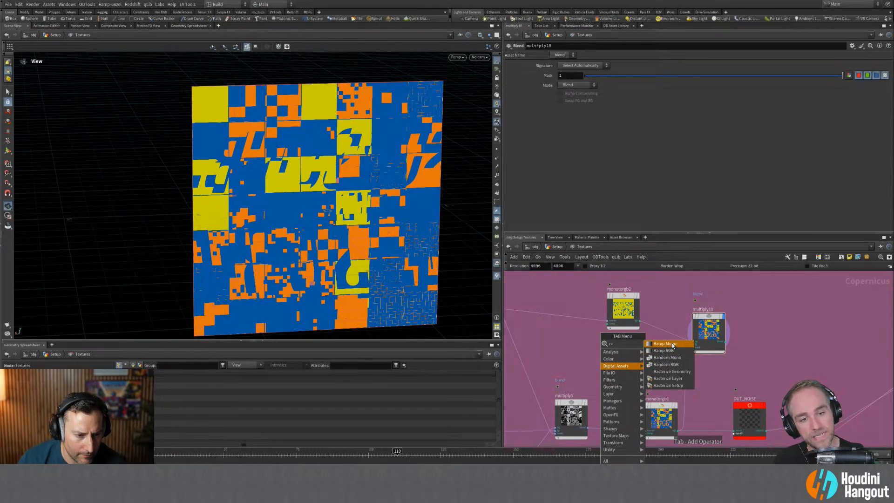
{"action": "left_click", "coordinate": [666, 343]}
{"action": "left_click", "coordinate": [639, 350]}
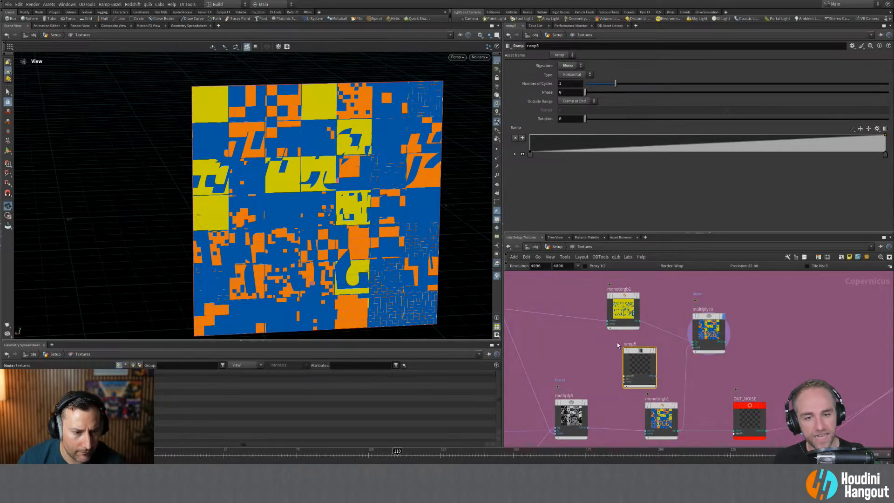
{"action": "key", "text": "Delete"}
Search the operators for mono, place another Ramp Mono node below monotorgb2 and remove it.
{"action": "scroll", "coordinate": [625, 368], "scroll_direction": "up", "scroll_amount": 2}
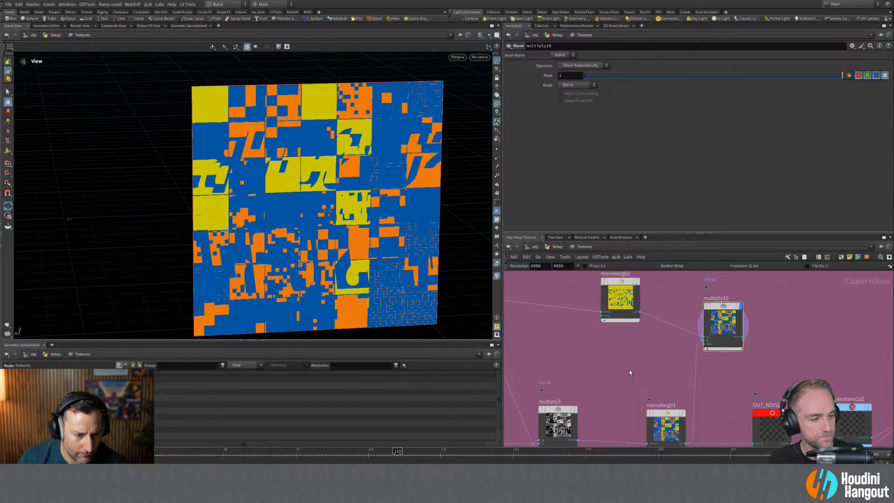
{"action": "key", "text": "Tab"}
{"action": "type", "text": "mon"}
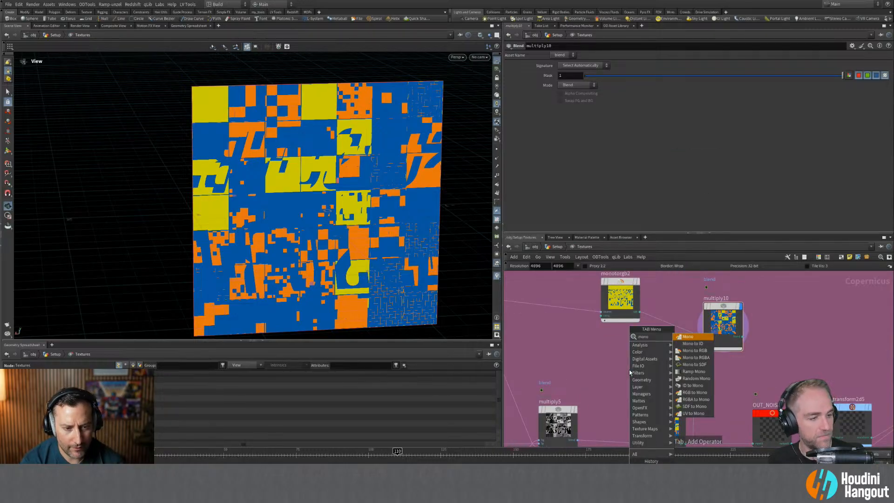
{"action": "left_click", "coordinate": [693, 371]}
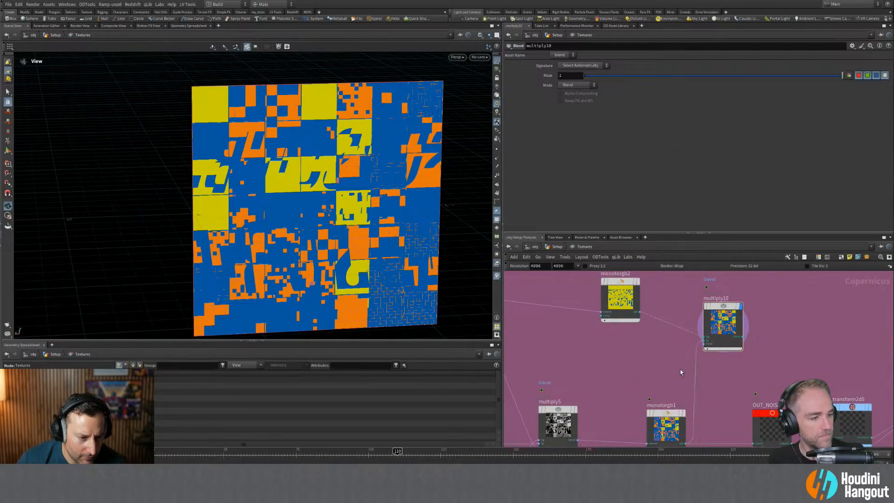
{"action": "left_click", "coordinate": [631, 363]}
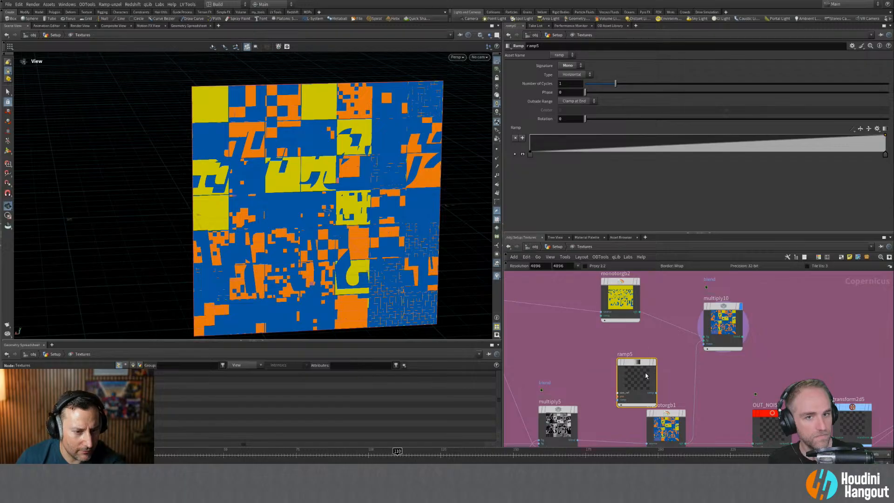
{"action": "key", "text": "Delete"}
Try a duplicate of monotorgb1 fed by multiply5 and delete the copy.
{"action": "middle_click_drag", "start_coordinate": [631, 376], "coordinate": [635, 354]}
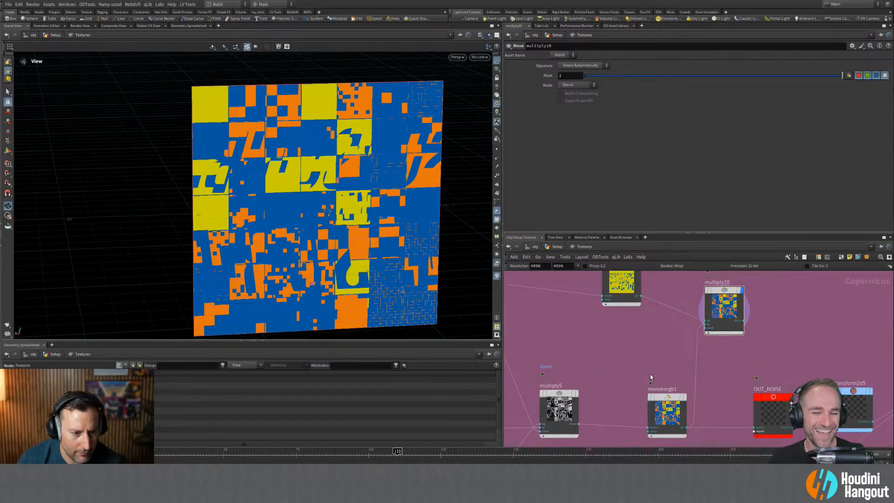
{"action": "left_click", "coordinate": [654, 404]}
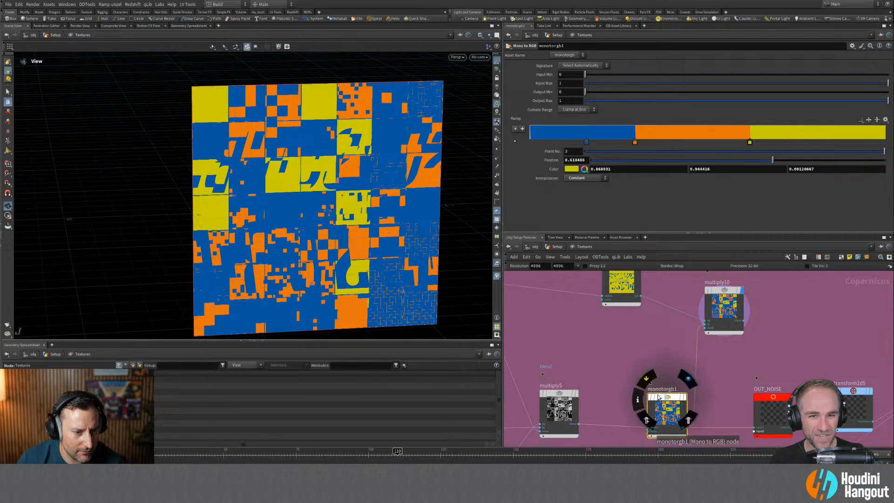
{"action": "left_click_drag", "start_coordinate": [659, 396], "coordinate": [620, 338], "text": "alt"}
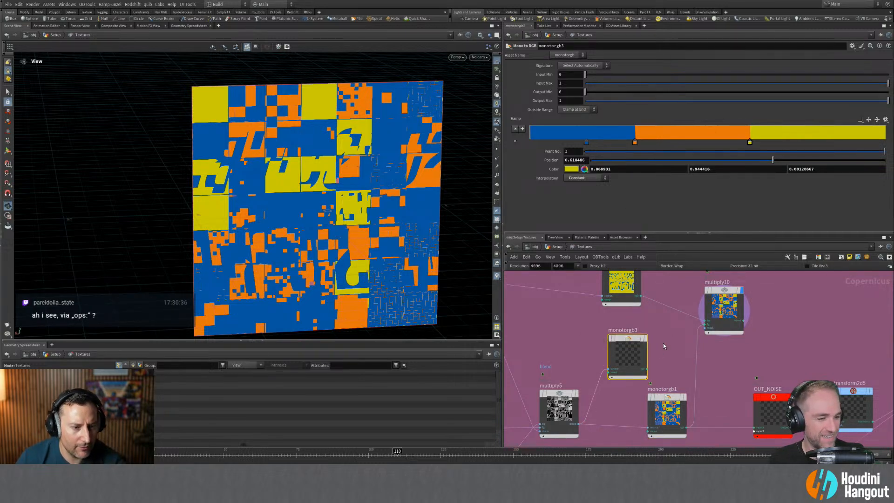
{"action": "left_click_drag", "start_coordinate": [633, 353], "coordinate": [633, 354]}
{"action": "mouse_move", "coordinate": [631, 340]}
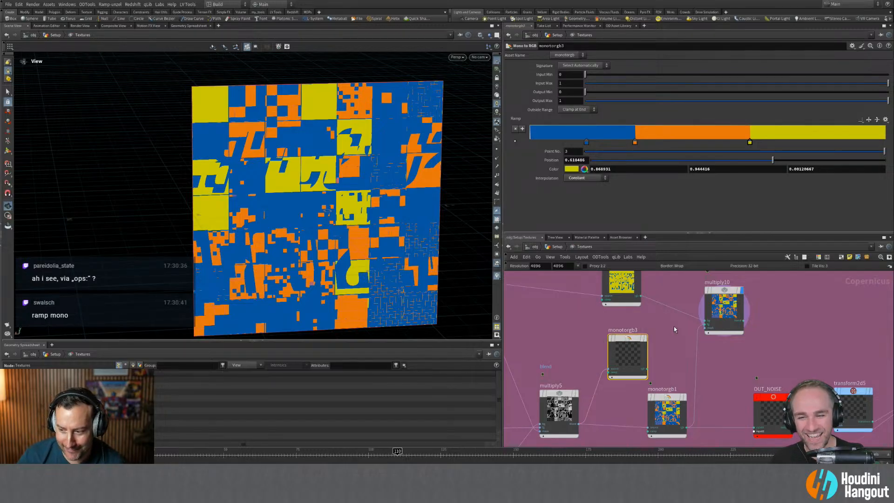
{"action": "key", "text": "Delete"}
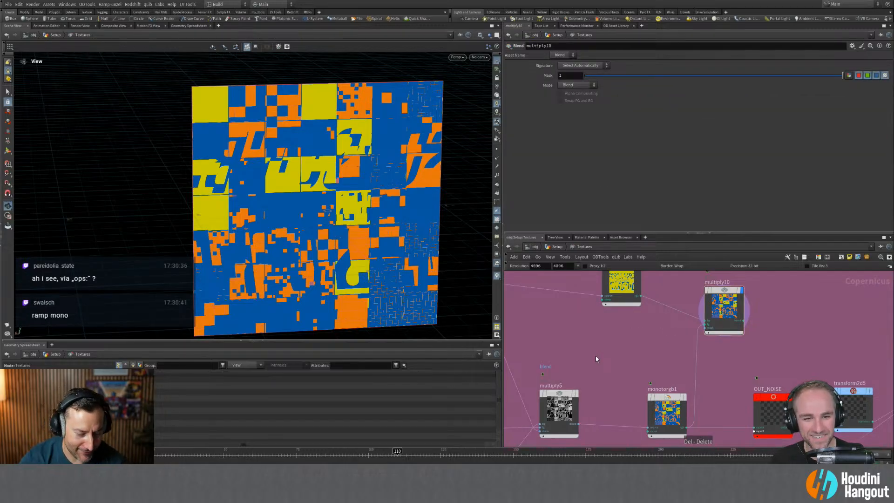
Add a Ramp Mono node in the free space between multiply5 and monotorgb2.
{"action": "key", "text": "Tab"}
{"action": "type", "text": "ramp m"}
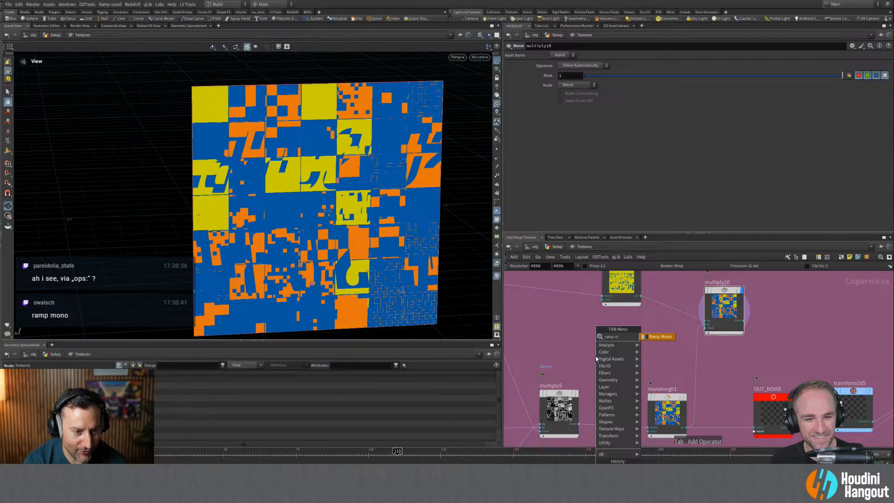
{"action": "key", "text": "Return"}
{"action": "left_click", "coordinate": [596, 357]}
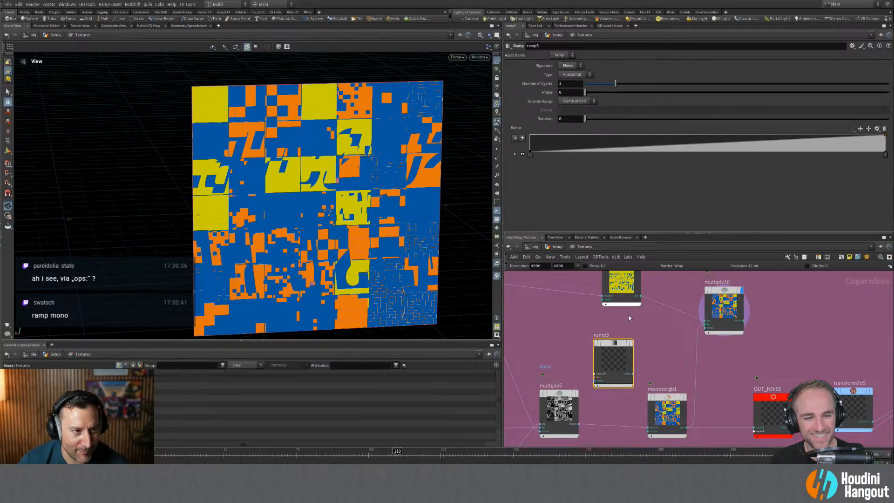
{"action": "left_click", "coordinate": [884, 132]}
{"action": "left_click", "coordinate": [885, 129]}
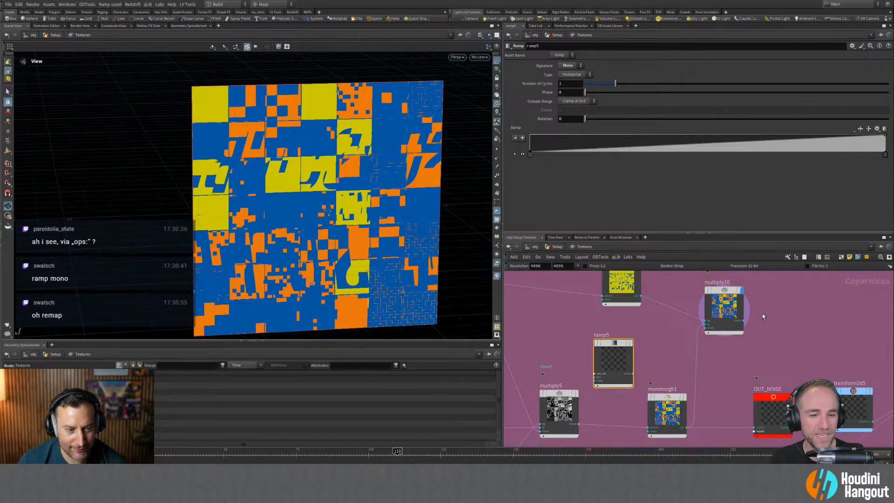
Try a Remap node in place of ramp5 above multiply5 and undo its placement.
{"action": "key", "text": "Tab"}
{"action": "type", "text": "emap"}
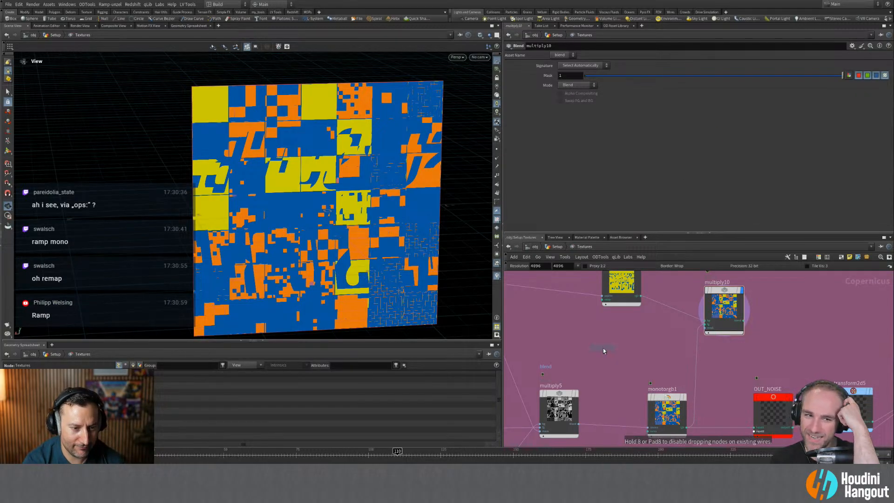
{"action": "key", "text": "Return"}
{"action": "left_click", "coordinate": [603, 348]}
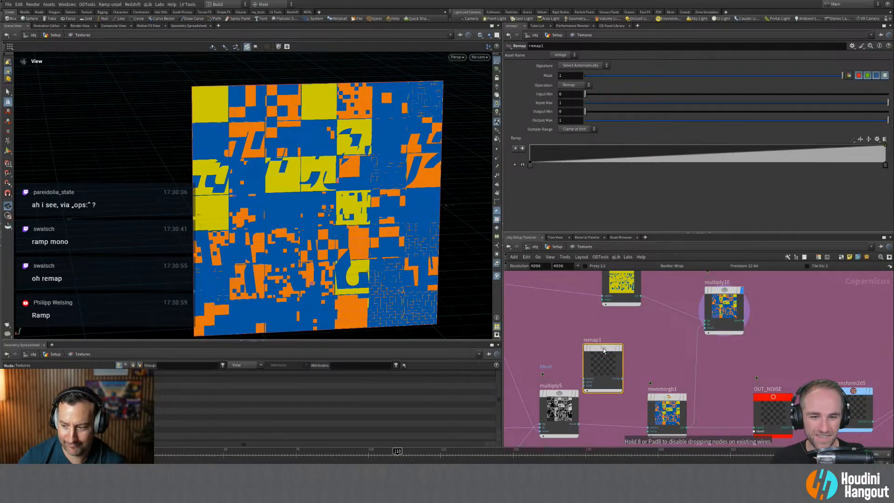
{"action": "key", "text": "ctrl+z"}
Try another Ramp Mono node in the free space above multiply5 and undo its placement.
{"action": "key", "text": "Tab"}
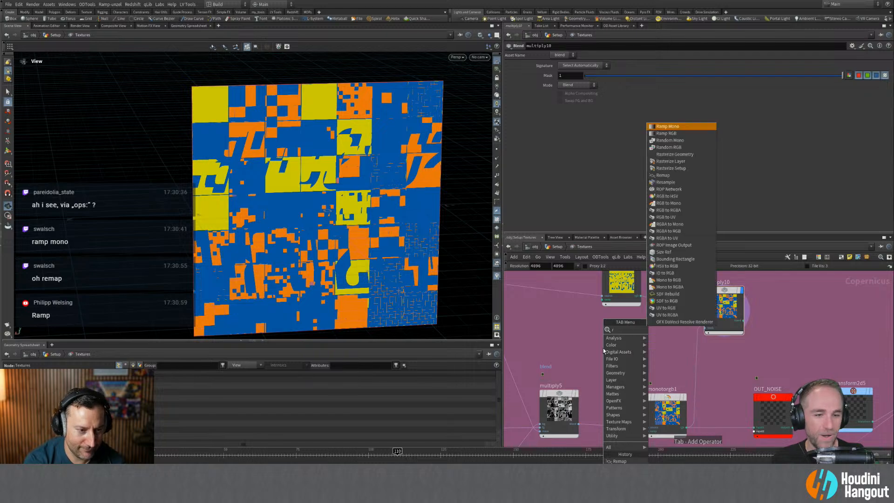
{"action": "type", "text": "ram"}
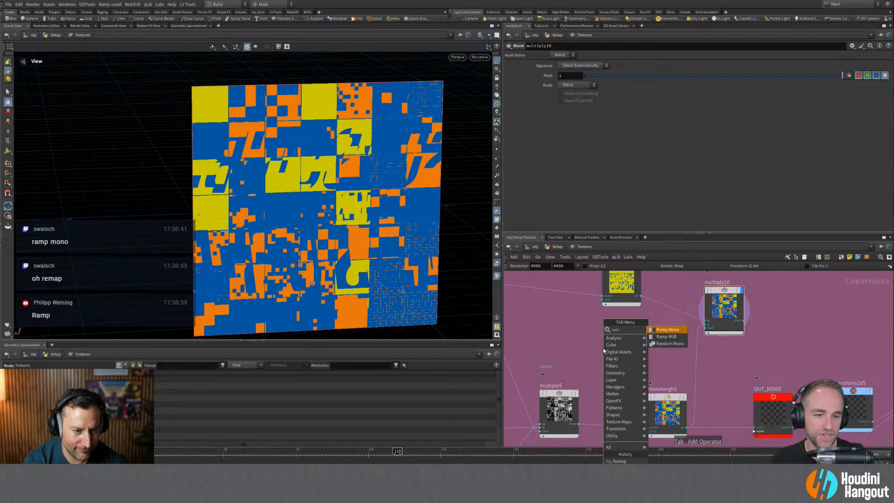
{"action": "key", "text": "Return"}
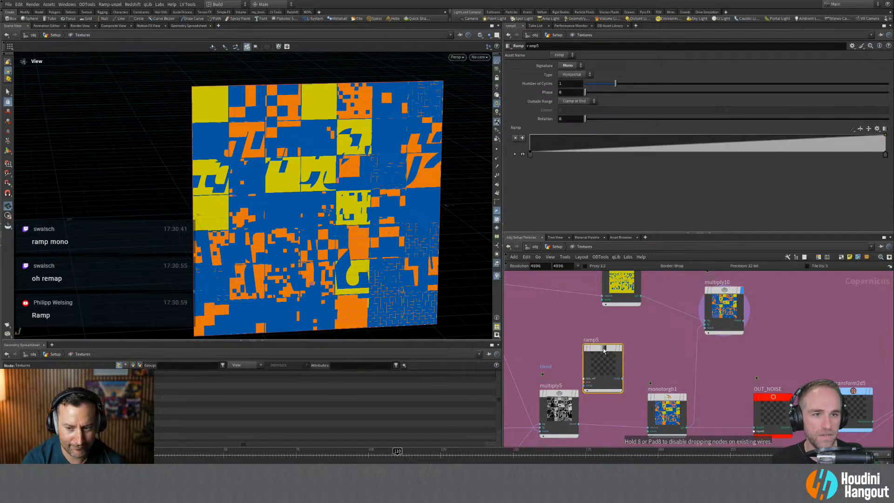
{"action": "key", "text": "ctrl+z"}
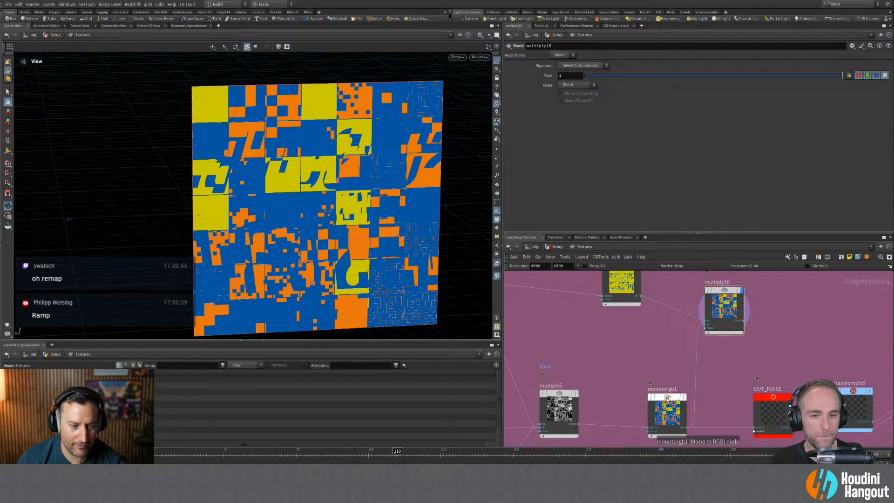
Try a copy of monotorgb1 fed by multiply5, display multiply5 and delete the copy.
{"action": "left_click_drag", "start_coordinate": [663, 406], "coordinate": [641, 334], "text": "alt"}
{"action": "left_click_drag", "start_coordinate": [626, 354], "coordinate": [579, 423]}
{"action": "left_click", "coordinate": [576, 393]}
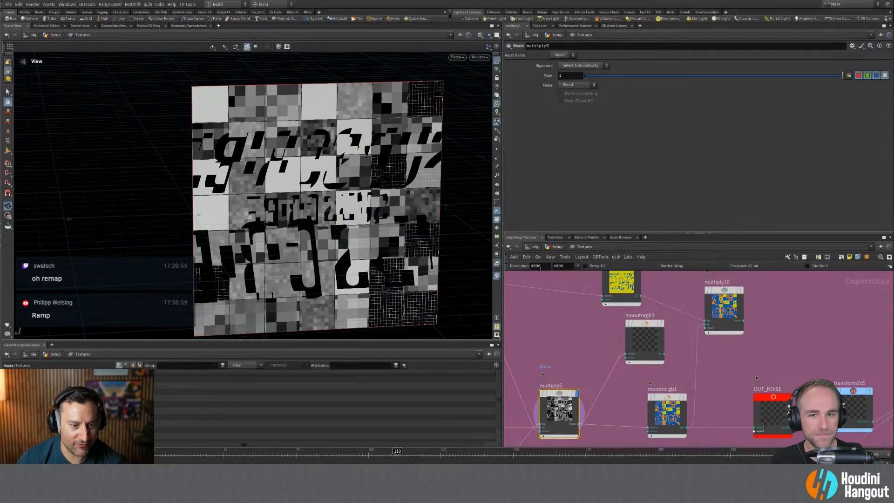
{"action": "left_click", "coordinate": [629, 346]}
{"action": "key", "text": "Delete"}
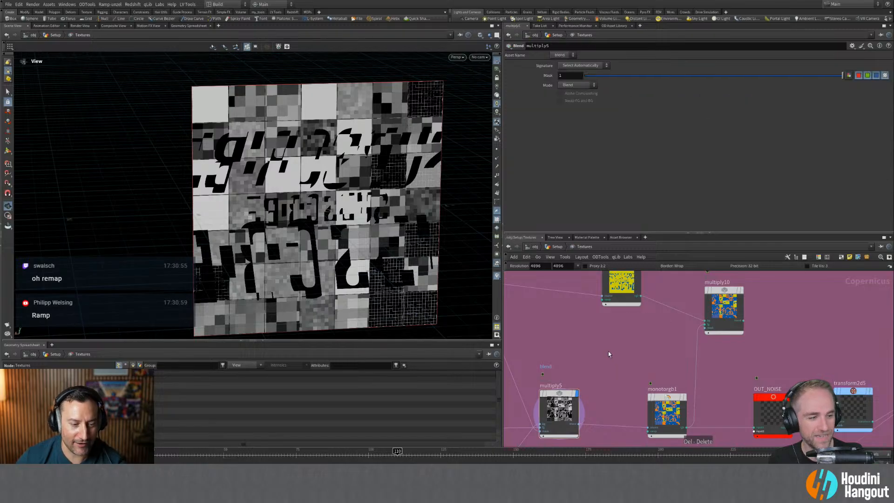
Add a Ramp Mono node between multiply5 and monotorgb1, feed it from multiply5 and display its output.
{"action": "key", "text": "Tab"}
{"action": "type", "text": "ramp"}
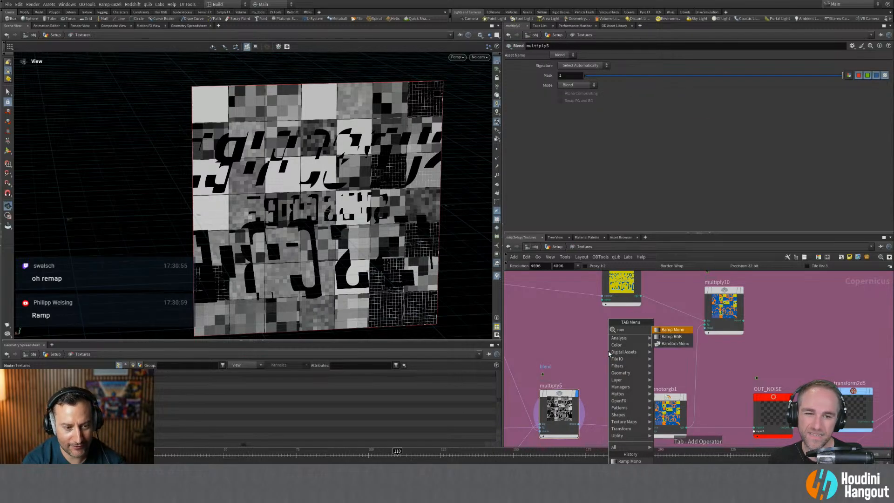
{"action": "key", "text": "Return"}
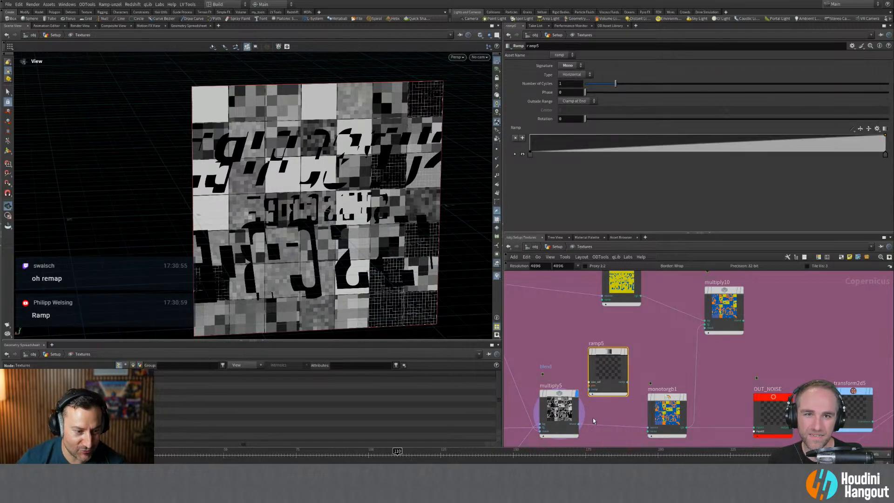
{"action": "left_click", "coordinate": [609, 353]}
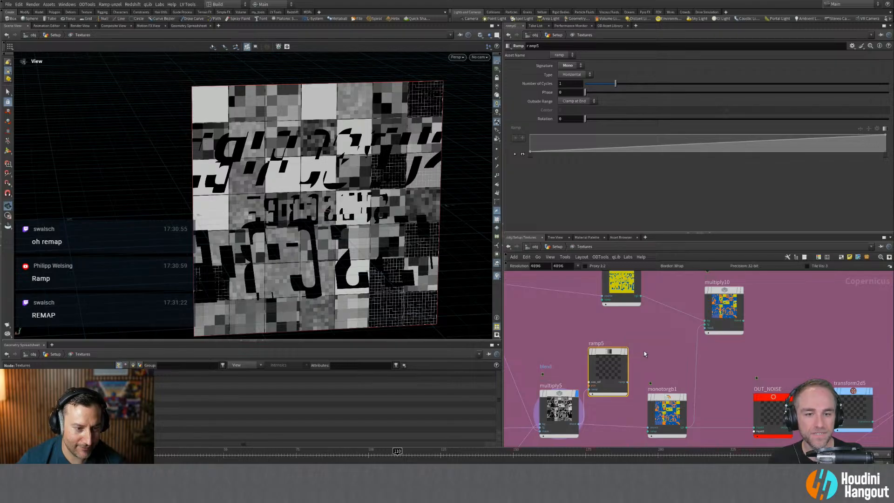
{"action": "left_click", "coordinate": [625, 352]}
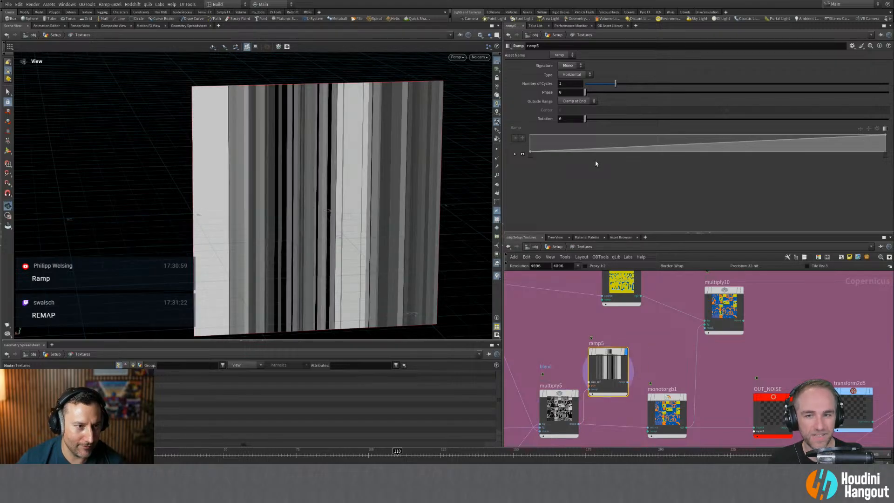
{"action": "left_click_drag", "start_coordinate": [610, 351], "coordinate": [623, 348]}
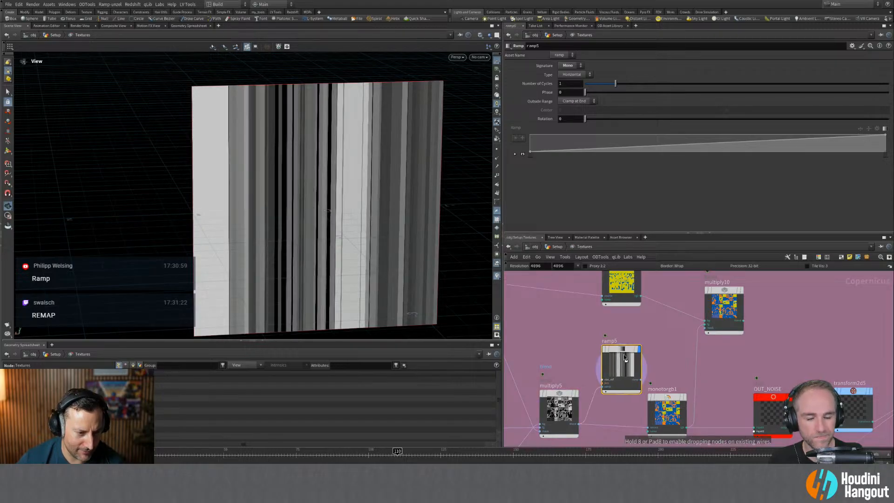
Compare the displayed output of multiply5 with that of ramp5.
{"action": "scroll", "coordinate": [649, 359], "scroll_direction": "up", "scroll_amount": 1}
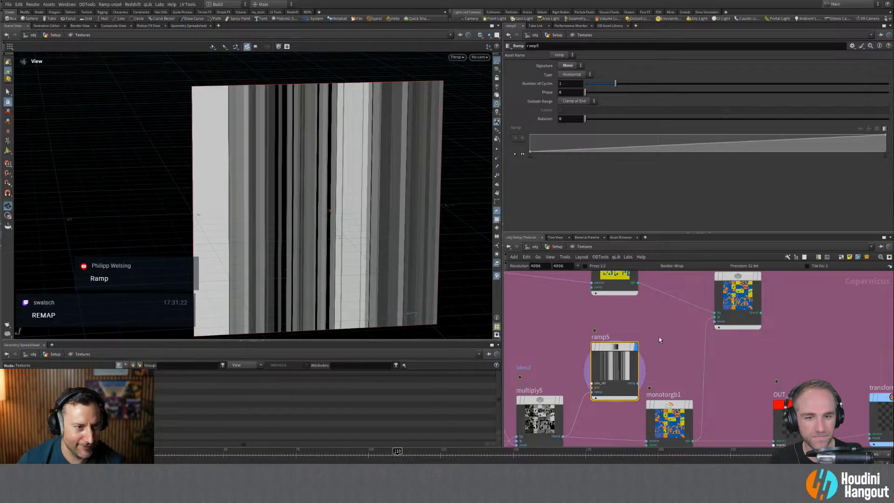
{"action": "left_click_drag", "start_coordinate": [568, 336], "coordinate": [547, 418]}
{"action": "key", "text": "r"}
{"action": "middle_click_drag", "start_coordinate": [554, 349], "coordinate": [548, 323]}
{"action": "left_click_drag", "start_coordinate": [549, 322], "coordinate": [624, 367]}
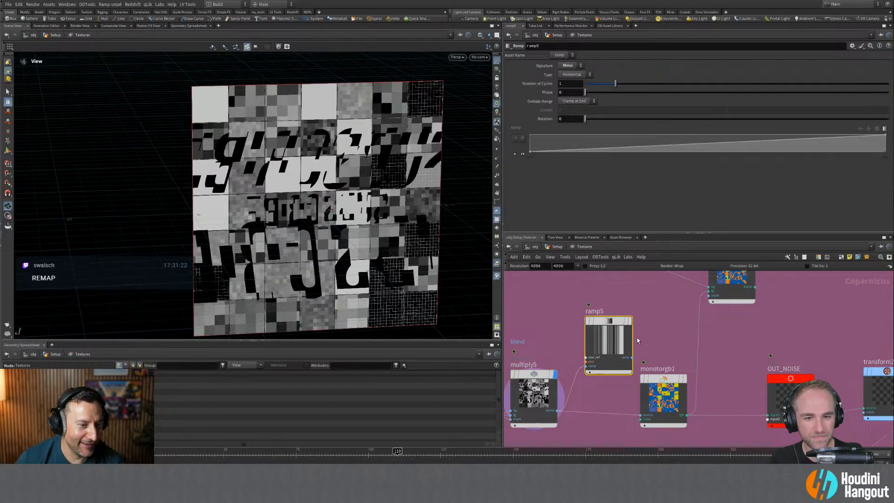
{"action": "key", "text": "r"}
Check the Type options and Rotation of ramp5 and delete the node.
{"action": "left_click", "coordinate": [581, 75]}
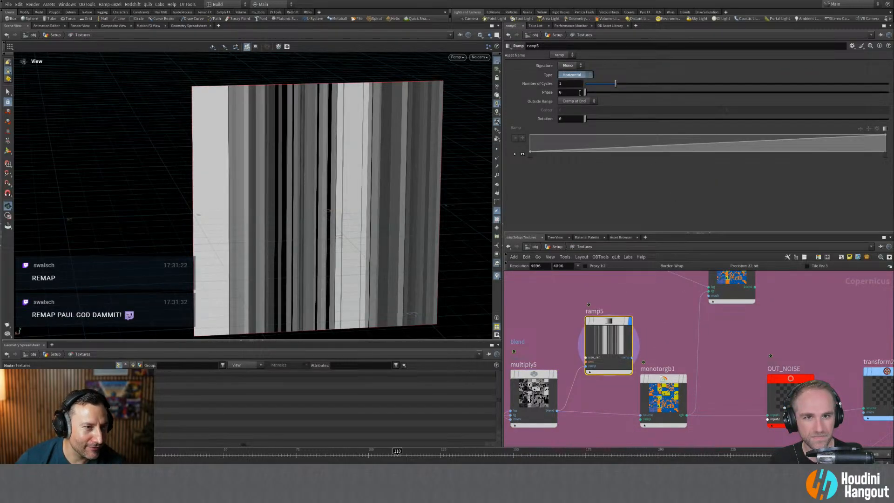
{"action": "left_click", "coordinate": [581, 96]}
{"action": "left_click", "coordinate": [582, 75]}
{"action": "left_click", "coordinate": [573, 82]}
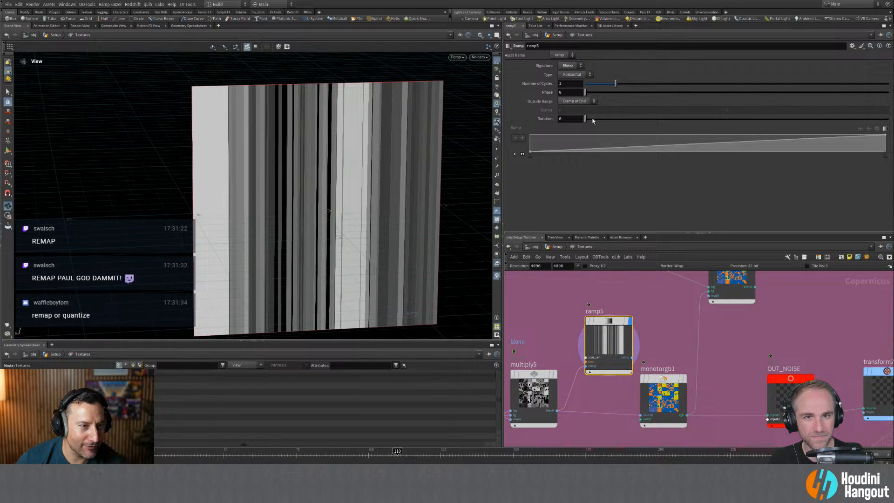
{"action": "left_click_drag", "start_coordinate": [586, 120], "coordinate": [545, 174]}
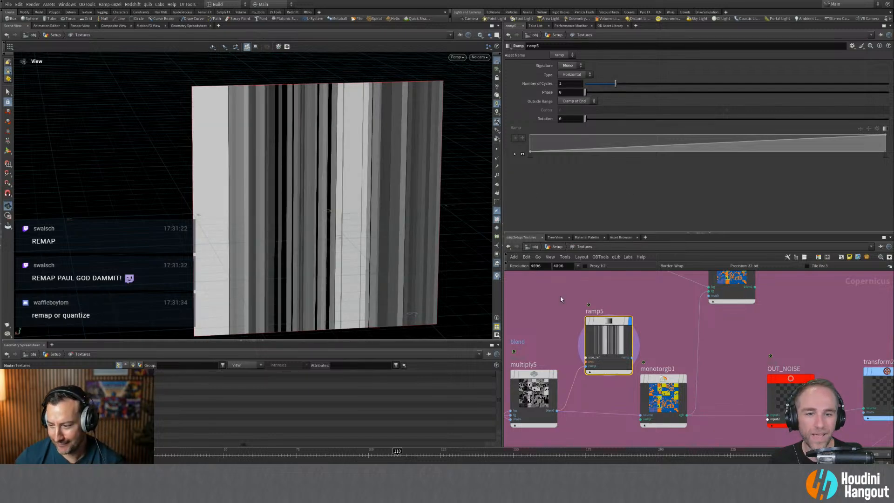
{"action": "key", "text": "Delete"}
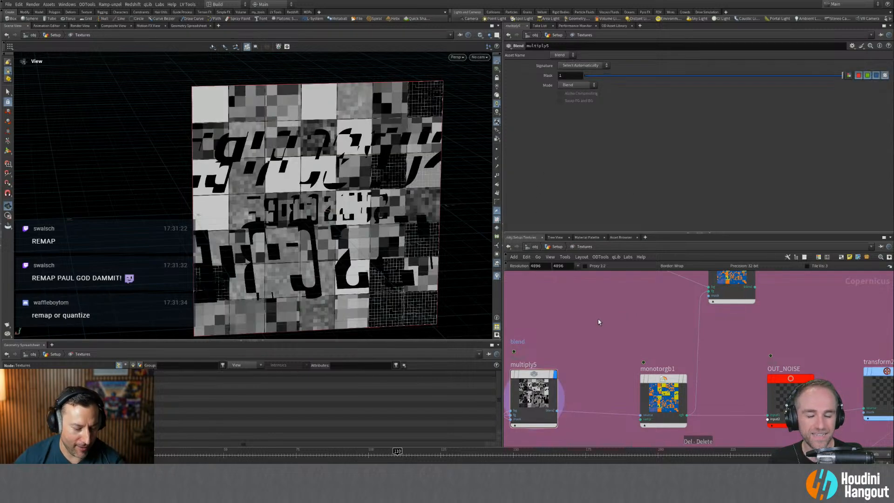
Add a Remap node above multiply5, feed its source from multiply5 and display it.
{"action": "key", "text": "Tab"}
{"action": "type", "text": "remap"}
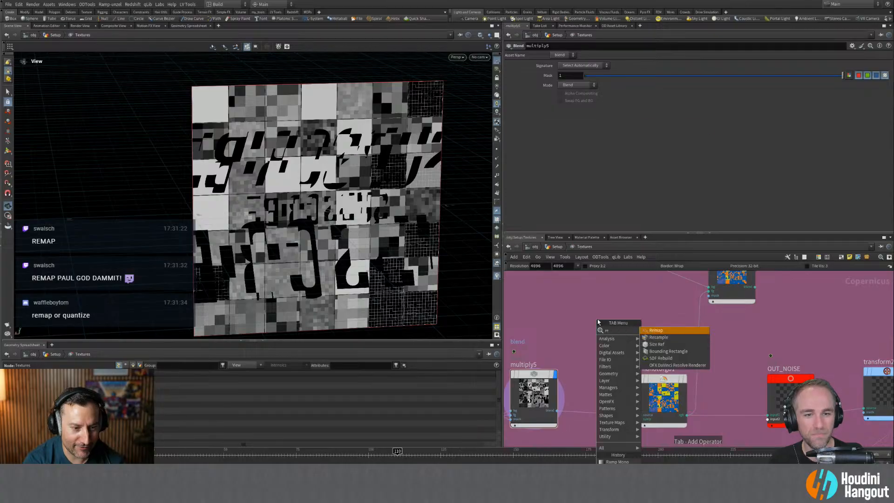
{"action": "key", "text": "Return"}
{"action": "left_click", "coordinate": [599, 321]}
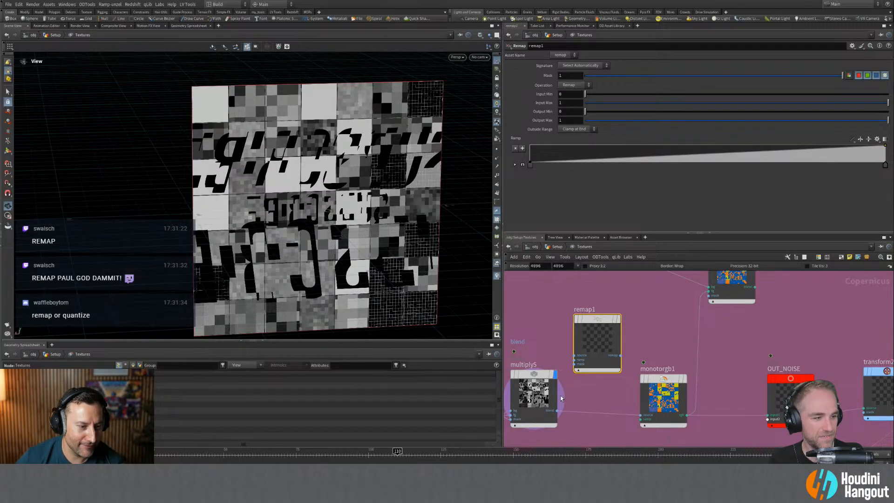
{"action": "left_click_drag", "start_coordinate": [557, 409], "coordinate": [576, 356]}
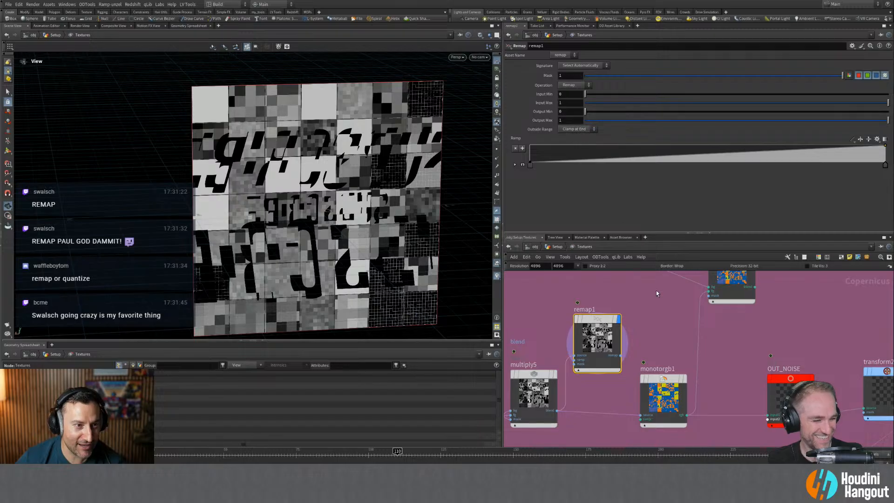
Keep remap1's signature on Select Automatically and connect its output to the mask input of multiply10.
{"action": "left_click", "coordinate": [588, 66]}
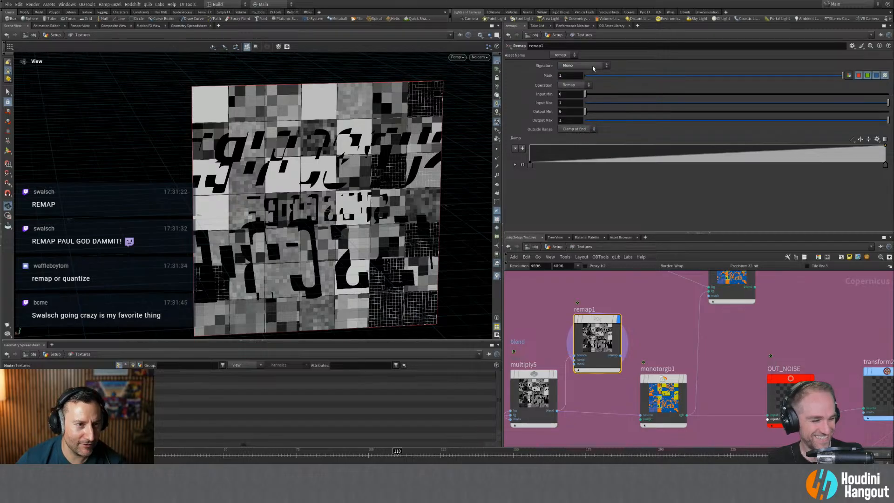
{"action": "left_click", "coordinate": [588, 65]}
{"action": "left_click", "coordinate": [577, 65]}
{"action": "left_click", "coordinate": [621, 354]}
{"action": "left_click", "coordinate": [713, 291]}
{"action": "middle_click_drag", "start_coordinate": [633, 300], "coordinate": [611, 320]}
Tighten remap1's ramp into a steep black-to-white transition near the middle and display the multiply10 blend.
{"action": "left_click_drag", "start_coordinate": [529, 164], "coordinate": [592, 165]}
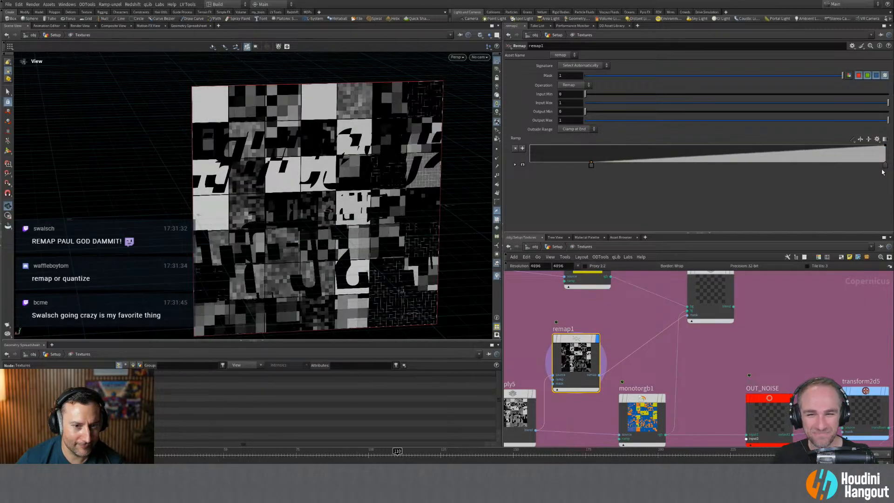
{"action": "left_click_drag", "start_coordinate": [766, 166], "coordinate": [701, 164]}
{"action": "left_click_drag", "start_coordinate": [591, 164], "coordinate": [676, 165]}
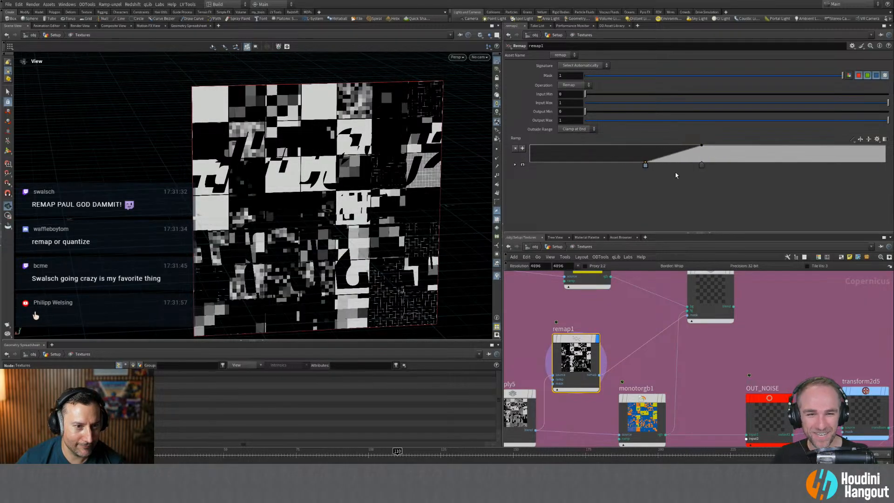
{"action": "middle_click_drag", "start_coordinate": [771, 321], "coordinate": [745, 350]}
{"action": "left_click", "coordinate": [693, 304]}
{"action": "left_click", "coordinate": [704, 298]}
{"action": "middle_click_drag", "start_coordinate": [785, 320], "coordinate": [754, 321]}
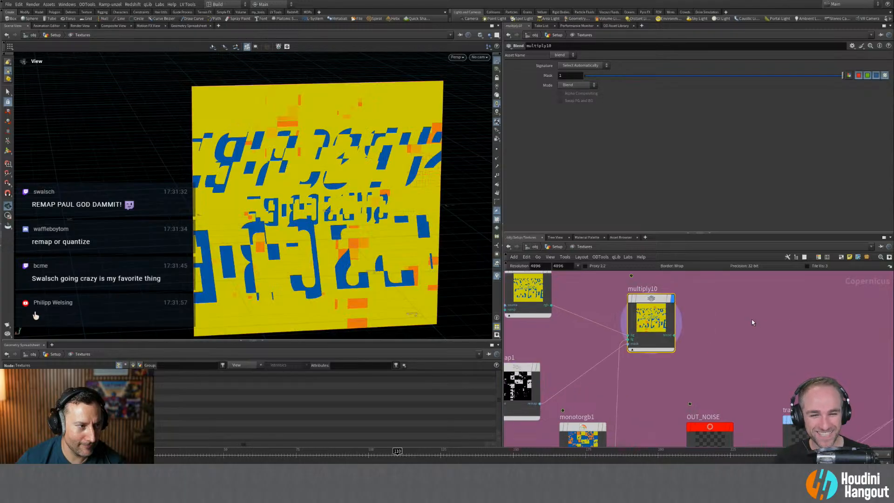
{"action": "scroll", "coordinate": [742, 309], "scroll_direction": "down", "scroll_amount": 2}
Widen remap1's ramp transition by moving its black point earlier and its white point further out, checking multiply10.
{"action": "left_click", "coordinate": [554, 373]}
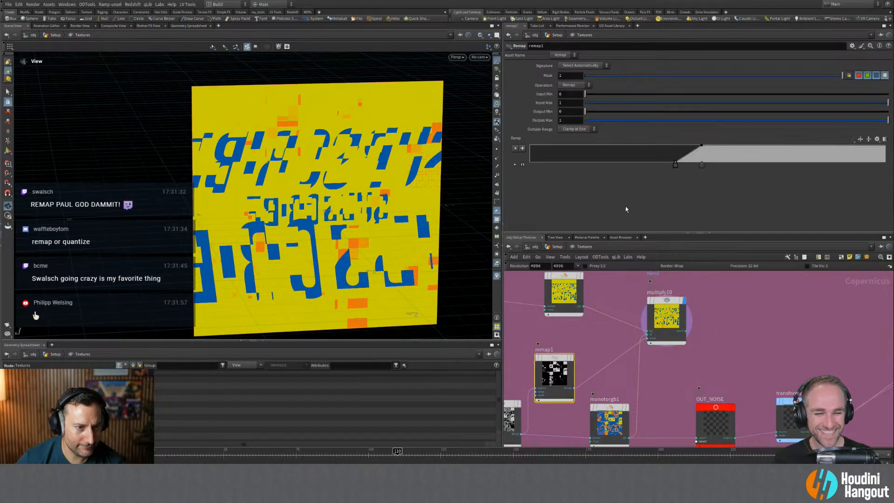
{"action": "left_click_drag", "start_coordinate": [672, 165], "coordinate": [621, 165]}
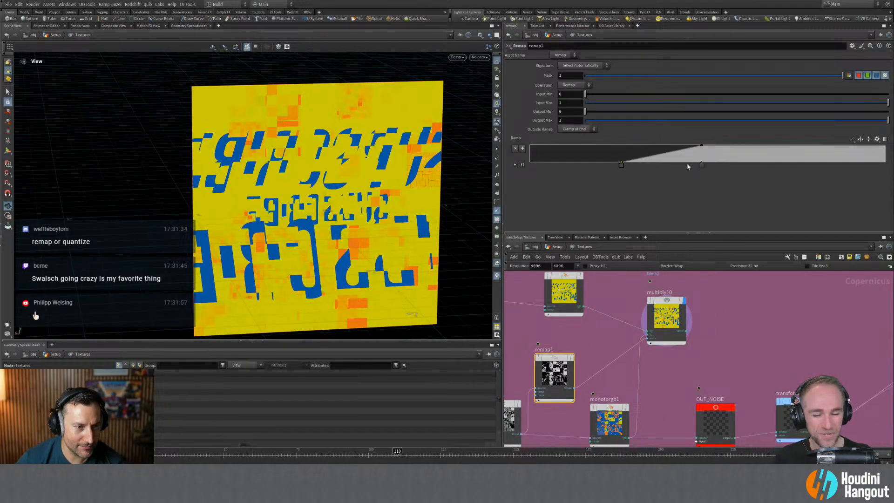
{"action": "left_click_drag", "start_coordinate": [702, 165], "coordinate": [778, 166]}
{"action": "middle_click_drag", "start_coordinate": [654, 365], "coordinate": [686, 355]}
{"action": "left_click", "coordinate": [628, 367]}
{"action": "left_click_drag", "start_coordinate": [702, 333], "coordinate": [674, 287]}
{"action": "middle_click_drag", "start_coordinate": [597, 316], "coordinate": [603, 353]}
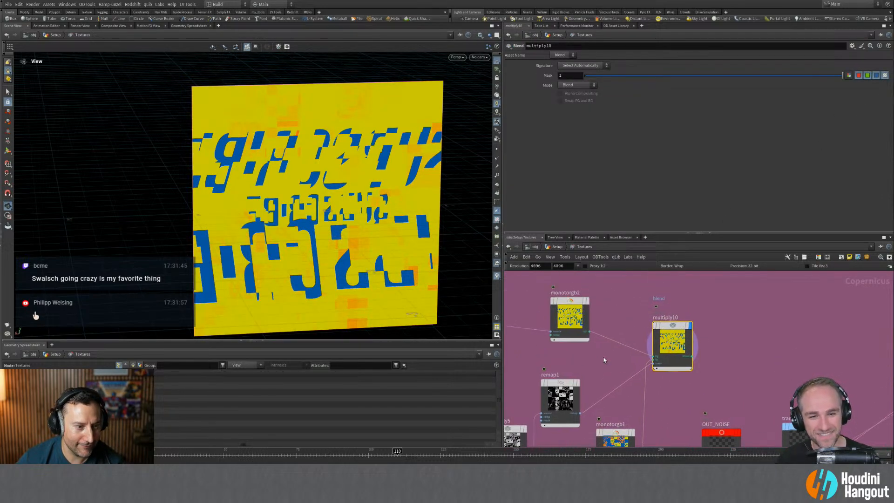
Reverse the colour ramp of monotorgb2 and reselect the multiply10 blend.
{"action": "left_click", "coordinate": [575, 328]}
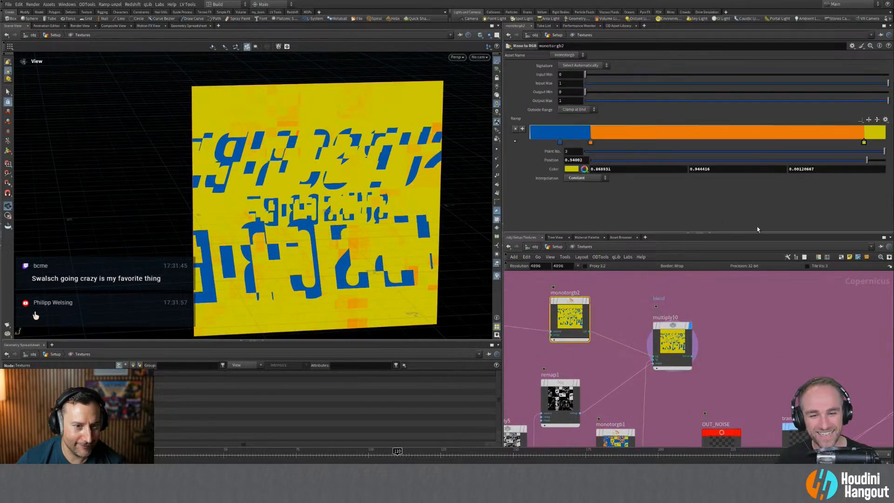
{"action": "left_click", "coordinate": [868, 123]}
{"action": "left_click", "coordinate": [676, 353]}
Shift both ramp points of remap1 toward the dark end and narrow the transition between them.
{"action": "middle_click_drag", "start_coordinate": [667, 402], "coordinate": [628, 348]}
{"action": "middle_click_drag", "start_coordinate": [556, 320], "coordinate": [560, 335]}
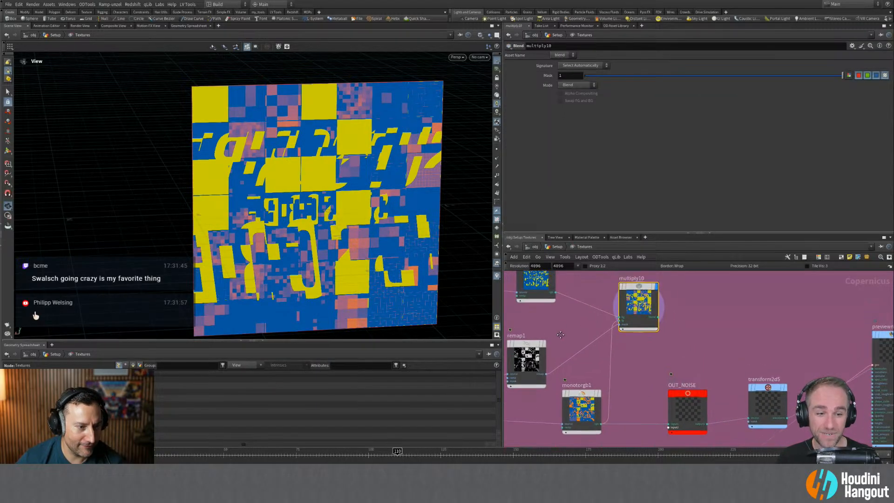
{"action": "left_click", "coordinate": [526, 358]}
{"action": "left_click_drag", "start_coordinate": [776, 164], "coordinate": [599, 167]}
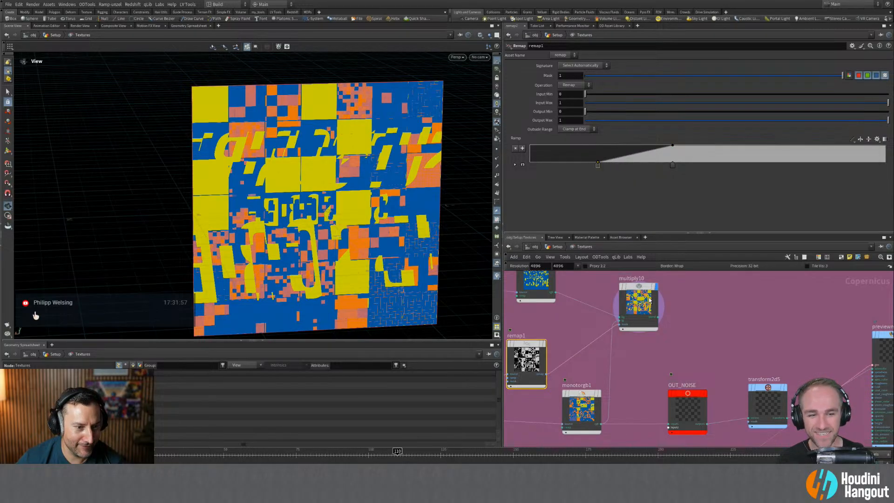
Connect multiply10's output to OUT_NOISE, move OUT_NOISE and transform2d5 slightly up and right, and reselect multiply10.
{"action": "left_click_drag", "start_coordinate": [658, 317], "coordinate": [668, 423]}
{"action": "middle_click_drag", "start_coordinate": [728, 373], "coordinate": [718, 354]}
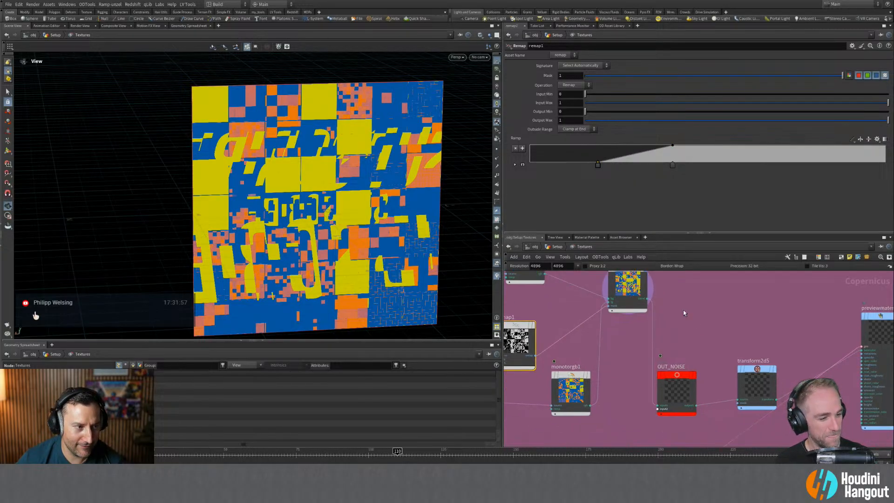
{"action": "middle_click_drag", "start_coordinate": [705, 318], "coordinate": [688, 324]}
{"action": "left_click_drag", "start_coordinate": [649, 349], "coordinate": [755, 403]}
{"action": "left_click_drag", "start_coordinate": [749, 398], "coordinate": [769, 371]}
{"action": "left_click", "coordinate": [702, 311]}
{"action": "middle_click_drag", "start_coordinate": [702, 311], "coordinate": [712, 344]}
{"action": "left_click", "coordinate": [618, 333]}
Darken the yellow point of monotorgb1's colour ramp to a brightness value of about 0.748.
{"action": "middle_click_drag", "start_coordinate": [663, 358], "coordinate": [662, 309]}
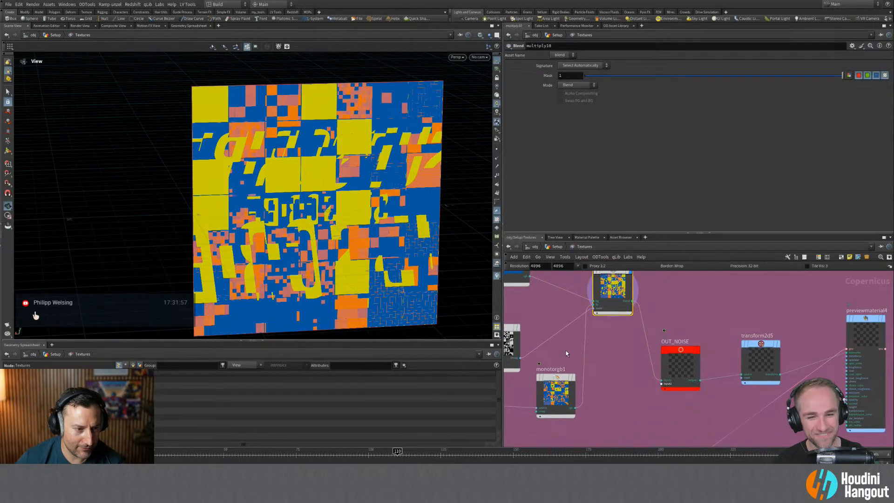
{"action": "left_click", "coordinate": [559, 389]}
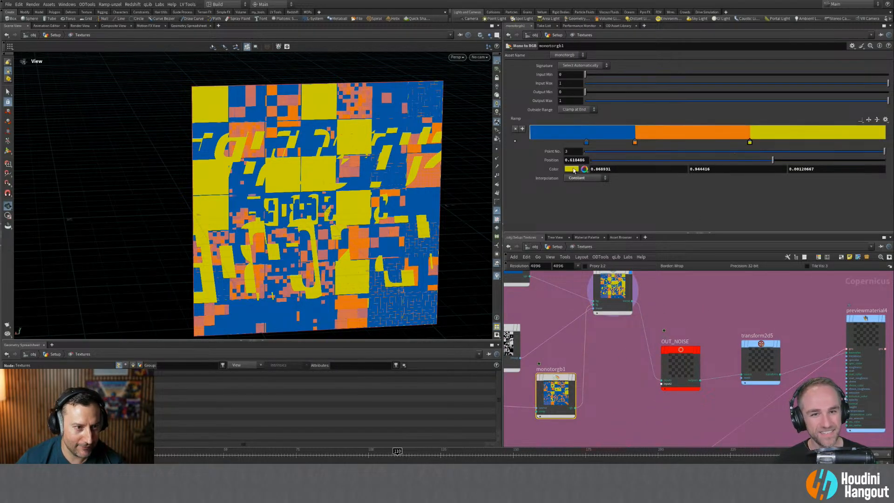
{"action": "left_click", "coordinate": [572, 169]}
{"action": "left_click_drag", "start_coordinate": [656, 216], "coordinate": [645, 214]}
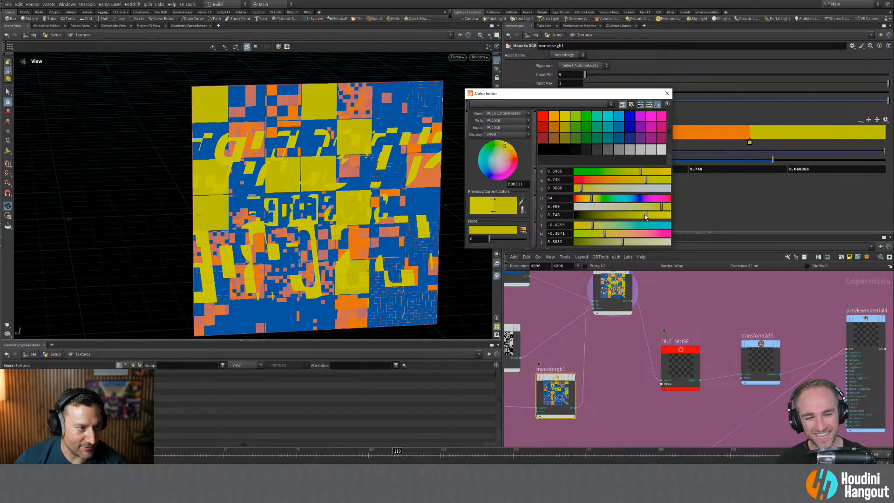
{"action": "left_click", "coordinate": [667, 94]}
Darken the orange point of monotorgb1's colour ramp slightly and set its saturation to about 0.93.
{"action": "left_click", "coordinate": [635, 142]}
{"action": "left_click", "coordinate": [573, 169]}
{"action": "mouse_move", "coordinate": [666, 208]}
{"action": "left_mouse_down"}
{"action": "mouse_move", "coordinate": [641, 215]}
{"action": "mouse_move", "coordinate": [665, 208]}
{"action": "left_mouse_up"}
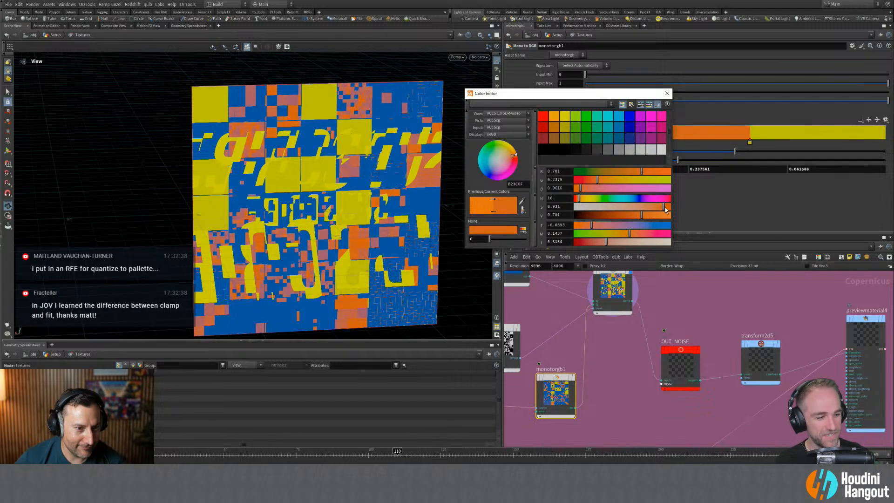
{"action": "left_click", "coordinate": [667, 94]}
Darken the blue point of monotorgb1's colour ramp to a brightness value of 0.412.
{"action": "left_click", "coordinate": [586, 141]}
{"action": "left_click", "coordinate": [571, 169]}
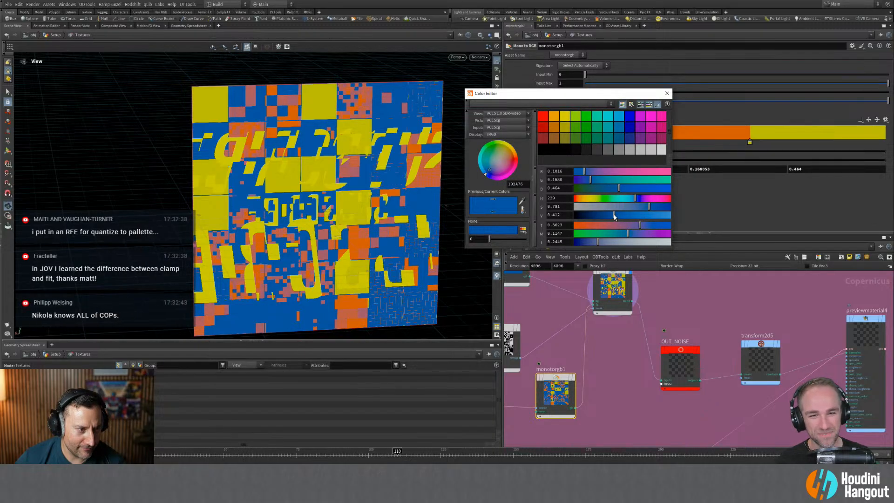
{"action": "left_click", "coordinate": [667, 93]}
Go to the Solaris stage network and examine the updated pattern on the cloth in the Karma render.
{"action": "middle_click_drag", "start_coordinate": [713, 309], "coordinate": [691, 332]}
{"action": "key", "text": "2"}
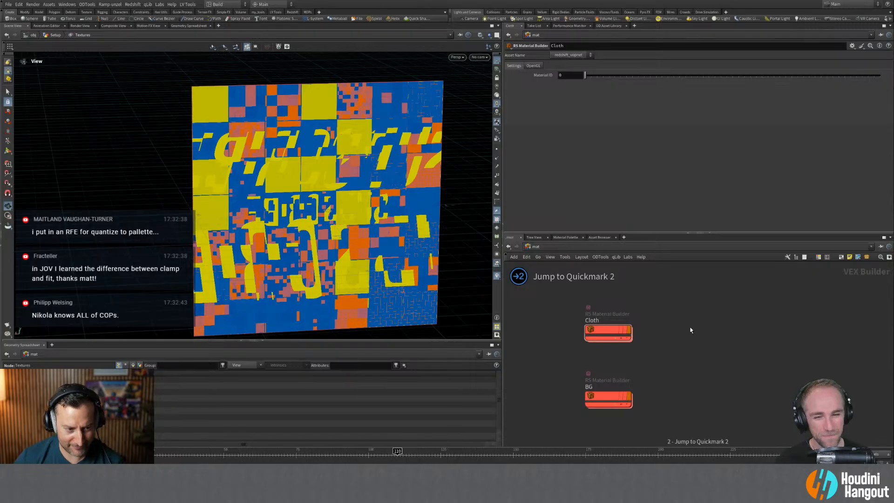
{"action": "key", "text": "3"}
{"action": "key", "text": "4"}
{"action": "middle_click_drag", "start_coordinate": [675, 445], "coordinate": [652, 357]}
{"action": "right_click_drag", "start_coordinate": [652, 357], "coordinate": [676, 431]}
{"action": "left_click_drag", "start_coordinate": [600, 358], "coordinate": [560, 360]}
{"action": "middle_click_drag", "start_coordinate": [623, 397], "coordinate": [648, 361]}
{"action": "key", "text": "l"}
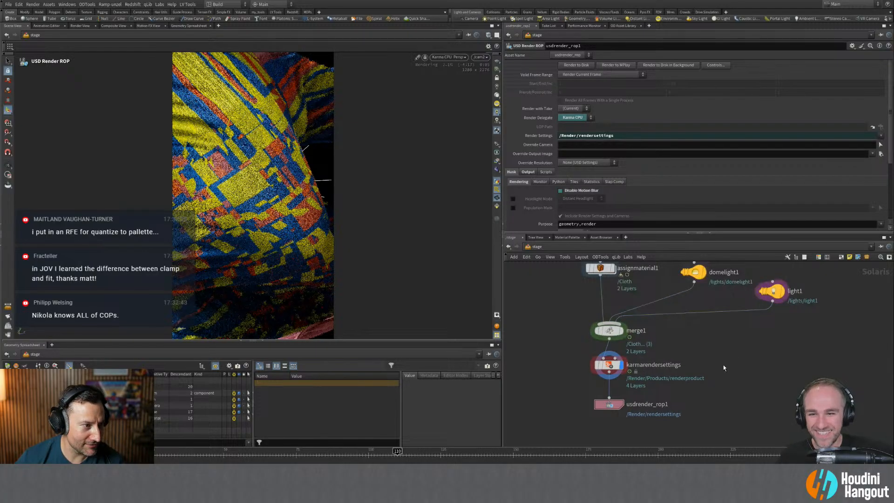
Select light1 in the stage network and set its intensity to 80.
{"action": "middle_click_drag", "start_coordinate": [558, 289], "coordinate": [564, 321]}
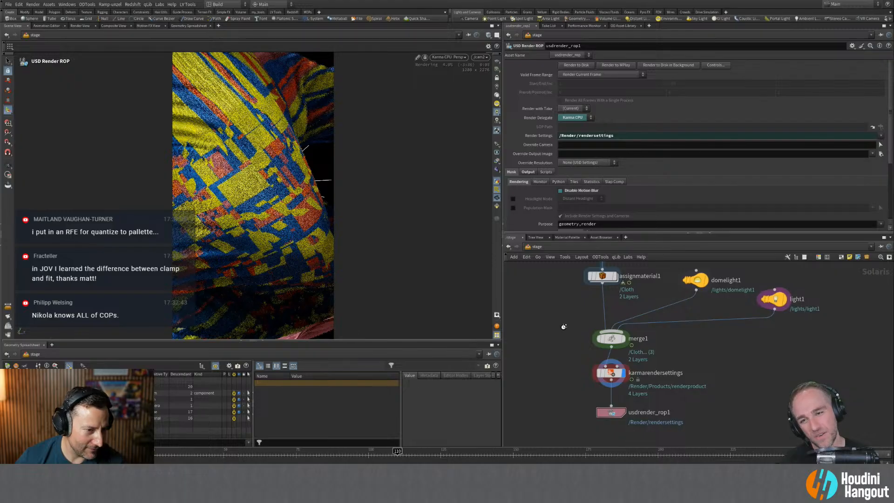
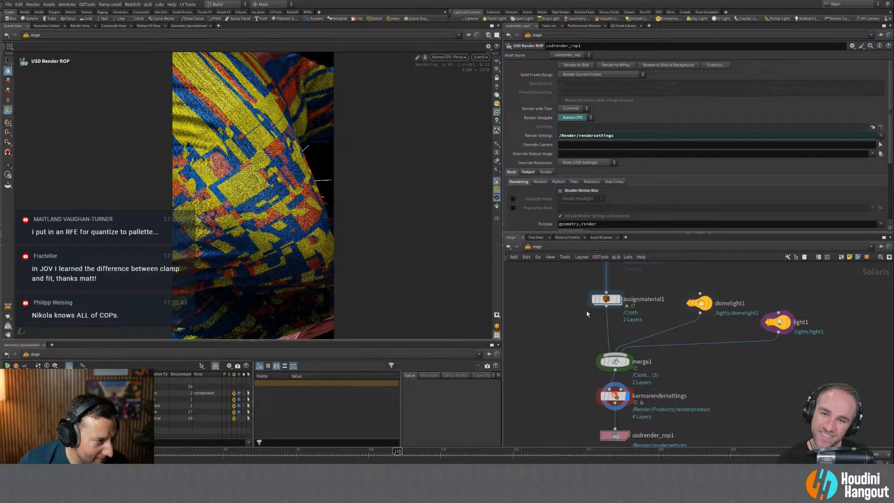
{"action": "middle_click_drag", "start_coordinate": [551, 335], "coordinate": [561, 397]}
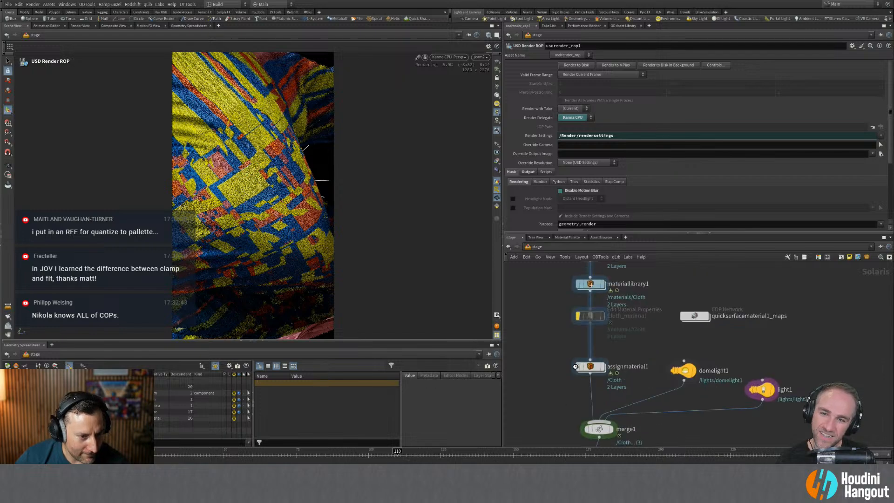
{"action": "left_click_drag", "start_coordinate": [695, 297], "coordinate": [701, 328]}
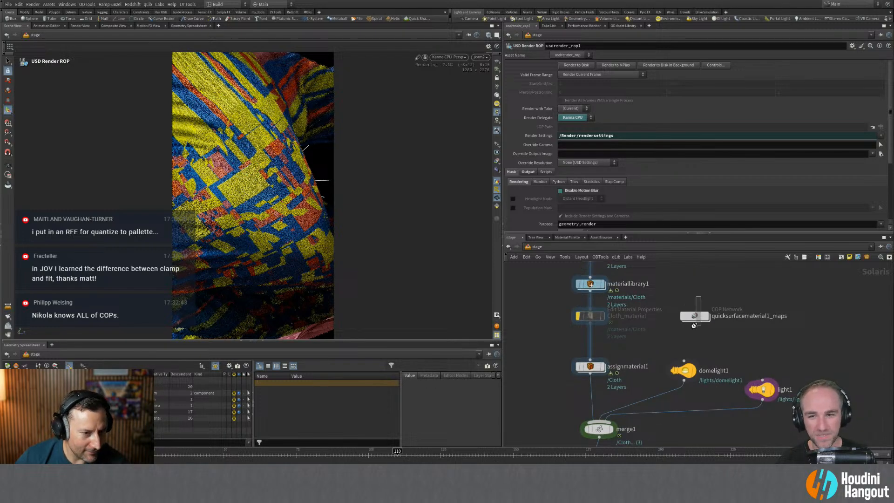
{"action": "left_click_drag", "start_coordinate": [770, 353], "coordinate": [773, 391]}
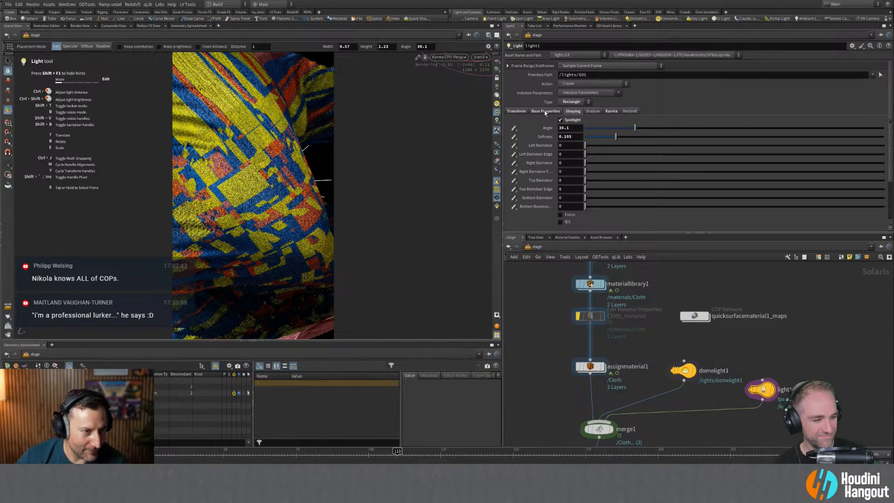
{"action": "left_click", "coordinate": [545, 111]}
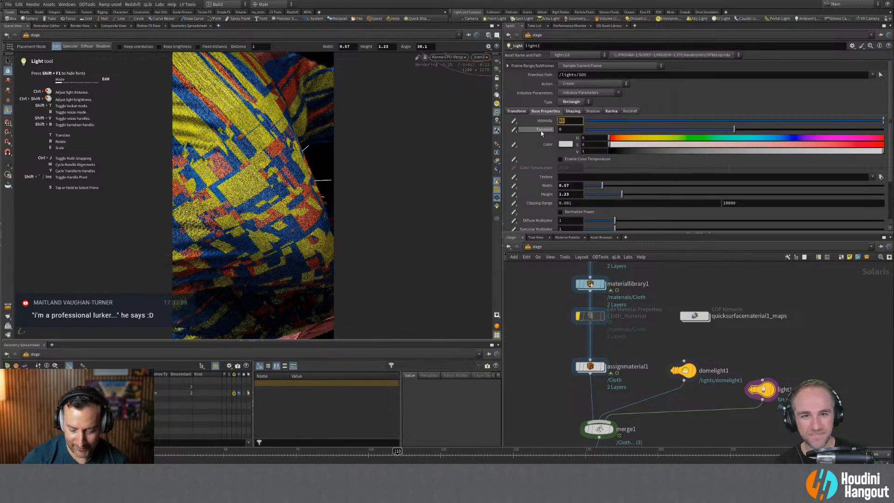
{"action": "type", "text": "80"}
{"action": "key", "text": "Return"}
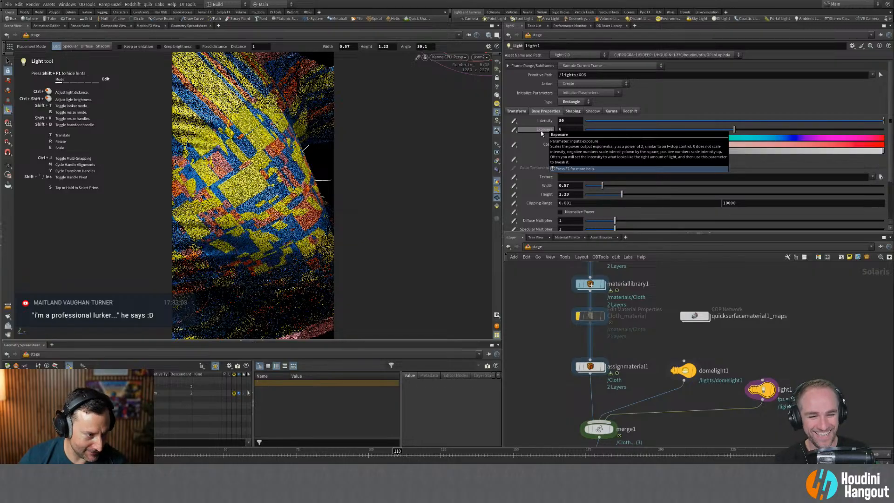
Lower light1's spotlight softness to 0.066 and resize the light to a width of 1.53 and height of 0.83.
{"action": "middle_click_drag", "start_coordinate": [555, 333], "coordinate": [570, 311]}
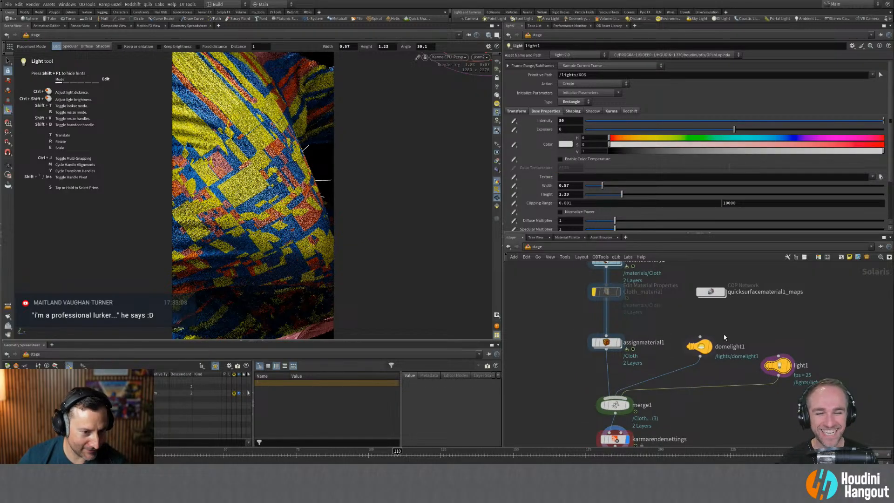
{"action": "left_click", "coordinate": [572, 110]}
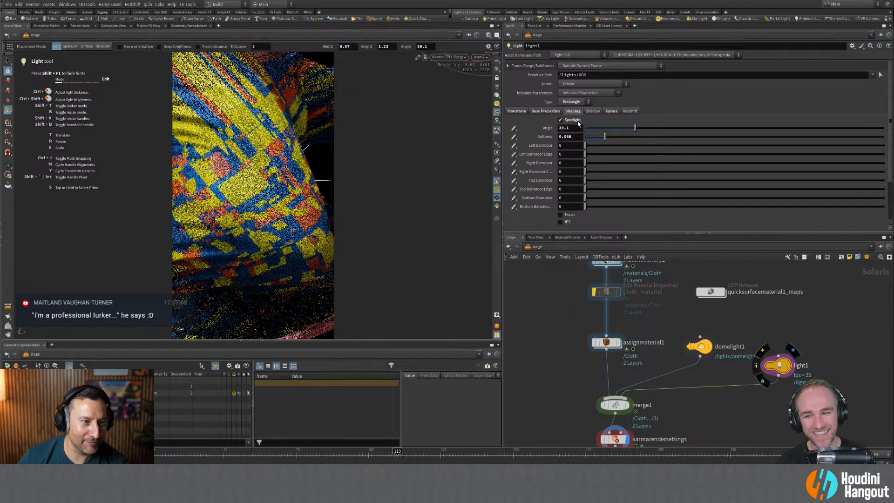
{"action": "left_click", "coordinate": [546, 111]}
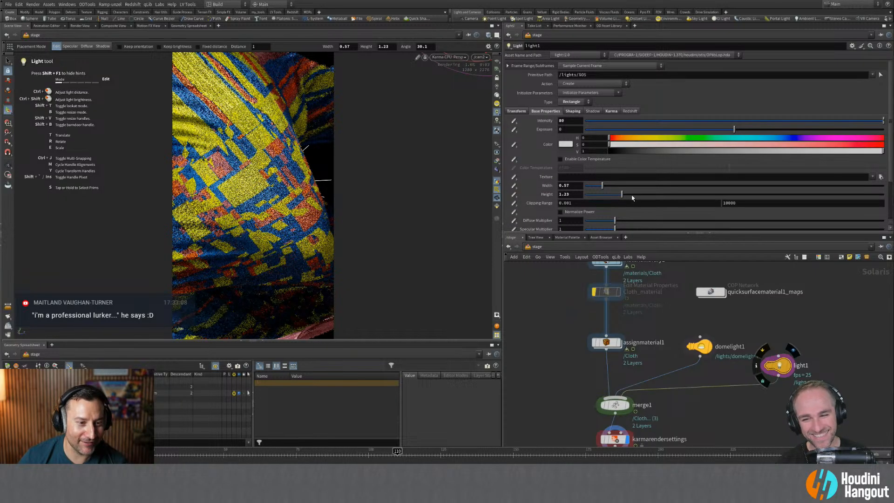
{"action": "mouse_move", "coordinate": [615, 186]}
{"action": "left_mouse_down"}
{"action": "mouse_move", "coordinate": [628, 188]}
{"action": "mouse_move", "coordinate": [610, 196]}
{"action": "left_mouse_up"}
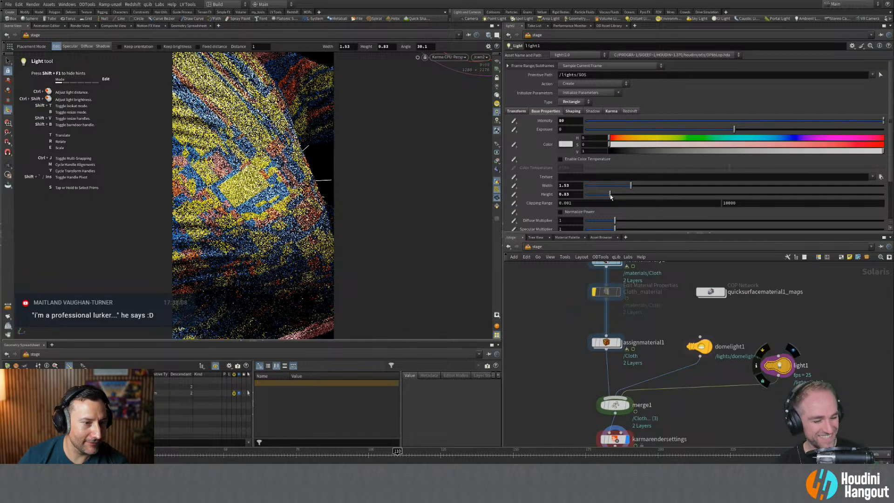
Return to the Textures network, select the multiply10 blend and reframe its textured plane to face the view.
{"action": "middle_click_drag", "start_coordinate": [563, 320], "coordinate": [559, 305]}
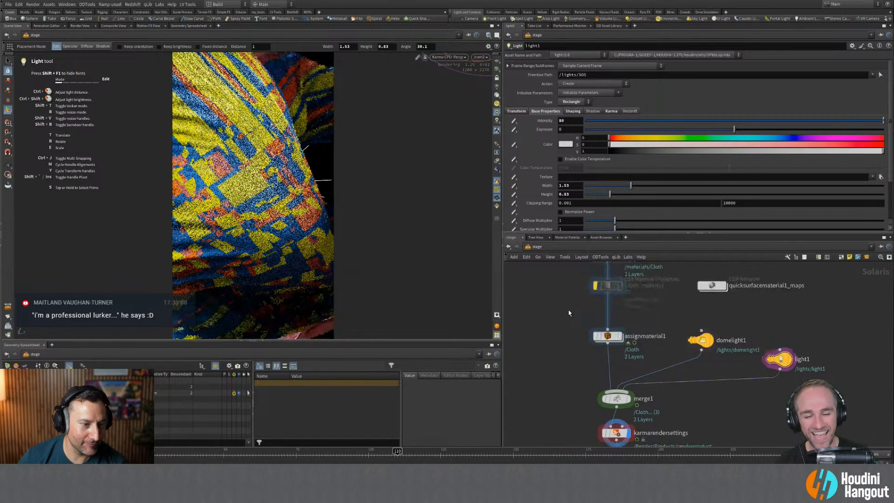
{"action": "key", "text": "4"}
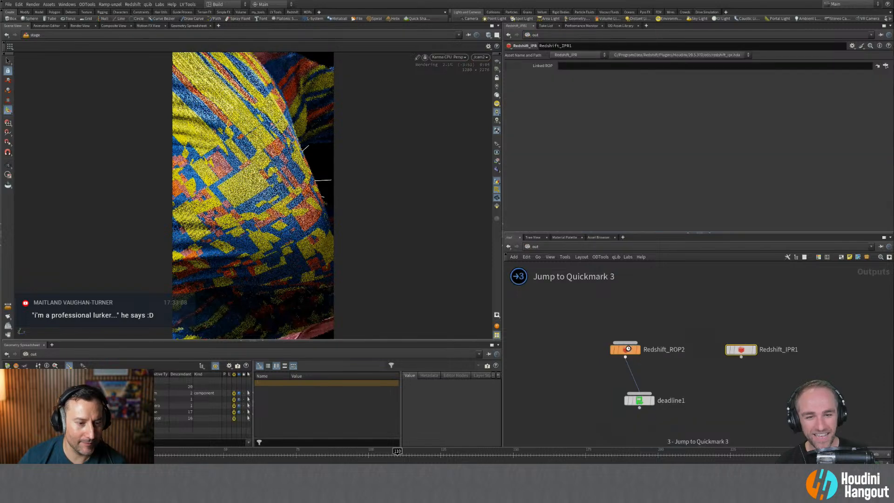
{"action": "key", "text": "5"}
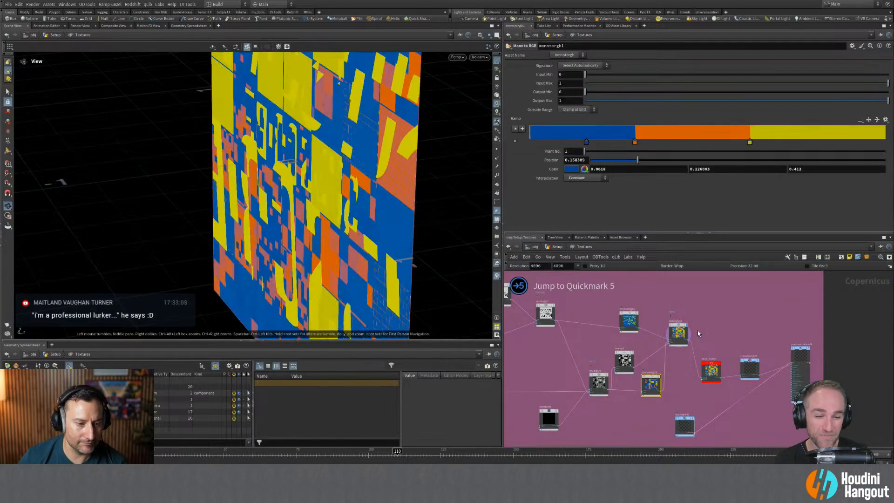
{"action": "left_click", "coordinate": [681, 333]}
{"action": "left_click_drag", "start_coordinate": [327, 211], "coordinate": [311, 228]}
{"action": "middle_click_drag", "start_coordinate": [311, 228], "coordinate": [202, 228]}
{"action": "scroll", "coordinate": [203, 227], "scroll_direction": "down", "scroll_amount": 1}
Move monotorgb1's yellow ramp point to a position of about 0.907 and check the multiply10 blend.
{"action": "left_click", "coordinate": [631, 318]}
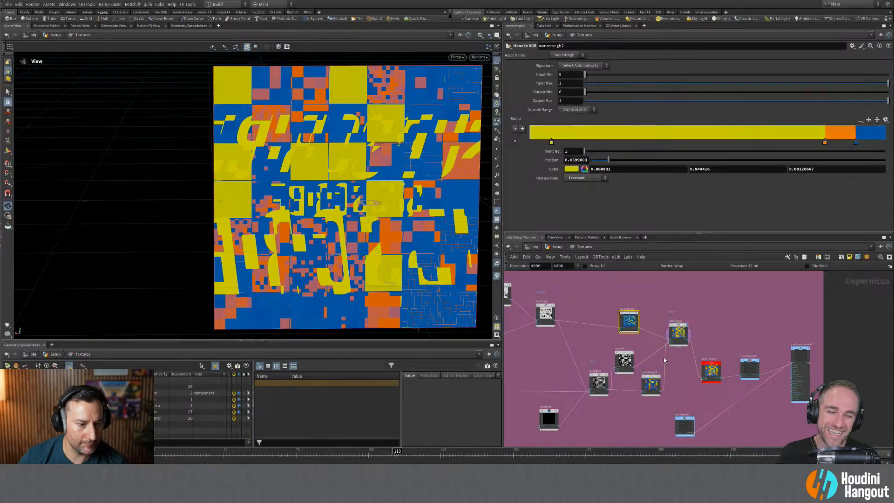
{"action": "left_click", "coordinate": [652, 385]}
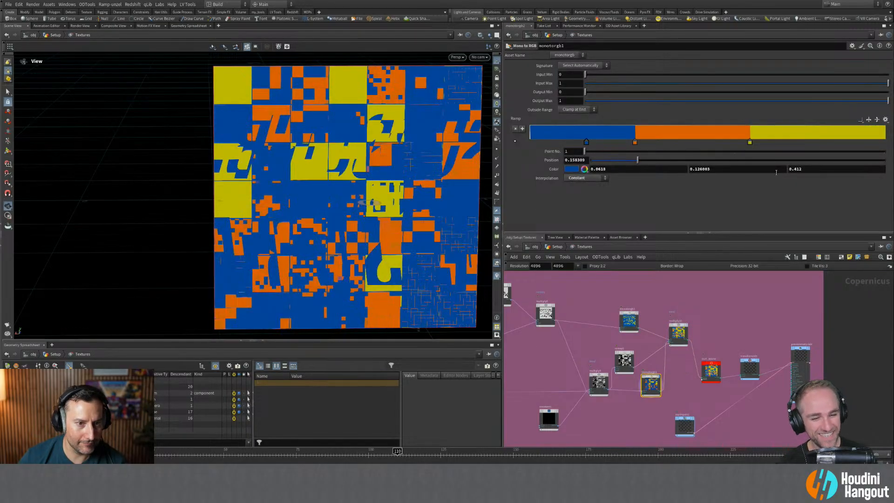
{"action": "left_click_drag", "start_coordinate": [752, 142], "coordinate": [853, 147]}
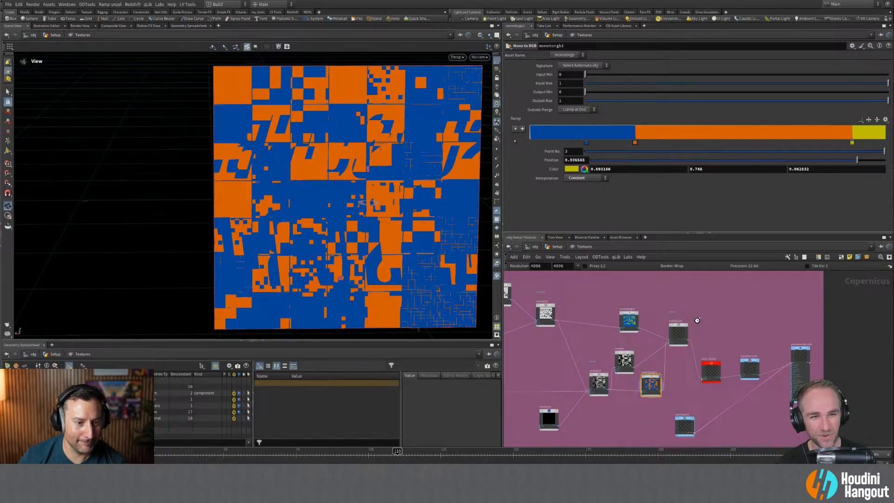
{"action": "left_click", "coordinate": [679, 333]}
{"action": "middle_click_drag", "start_coordinate": [724, 322], "coordinate": [702, 312]}
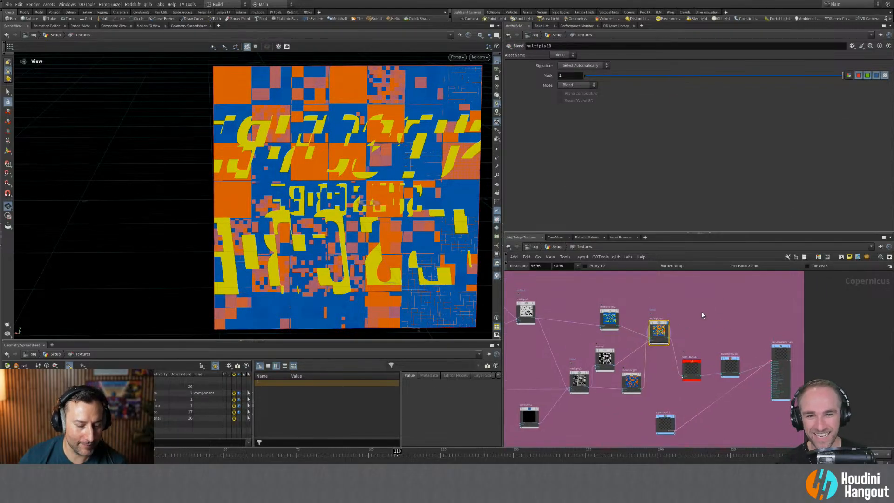
Check the cloth render in the Solaris stage and open the Cloth material network inside materiallibrary1.
{"action": "key", "text": "4"}
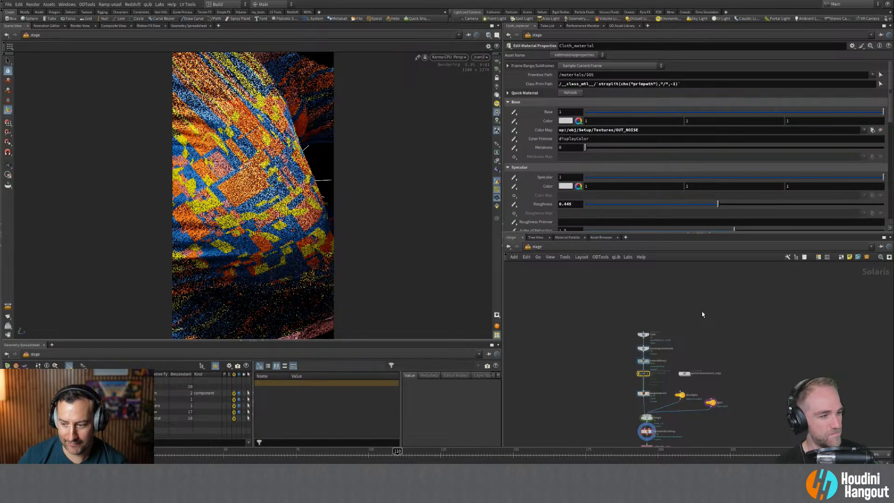
{"action": "middle_click_drag", "start_coordinate": [726, 394], "coordinate": [719, 364]}
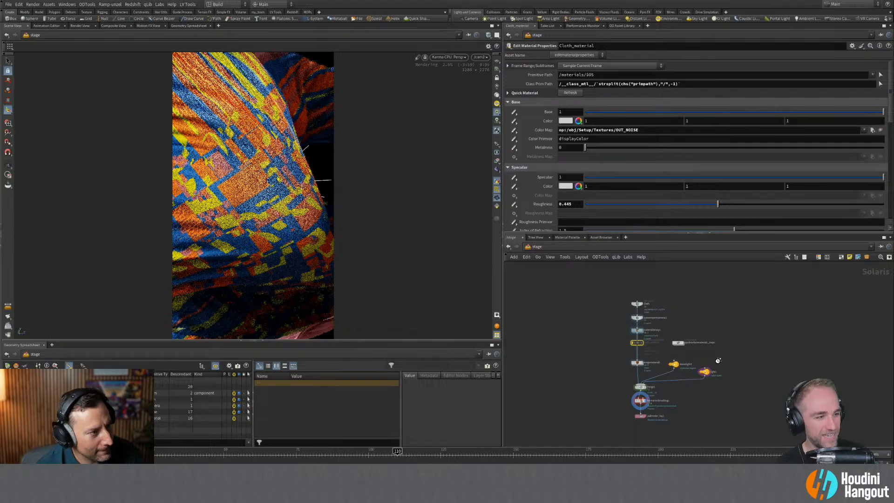
{"action": "scroll", "coordinate": [663, 341], "scroll_direction": "up", "scroll_amount": 4}
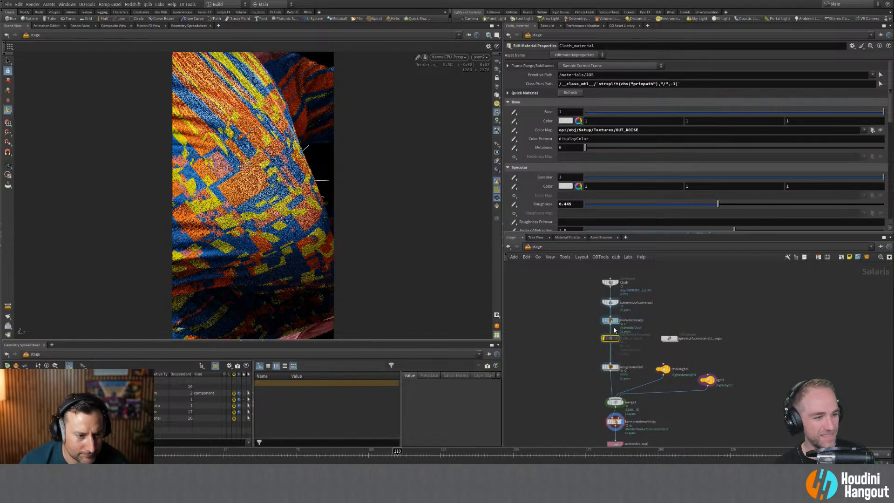
{"action": "double_click", "coordinate": [608, 316]}
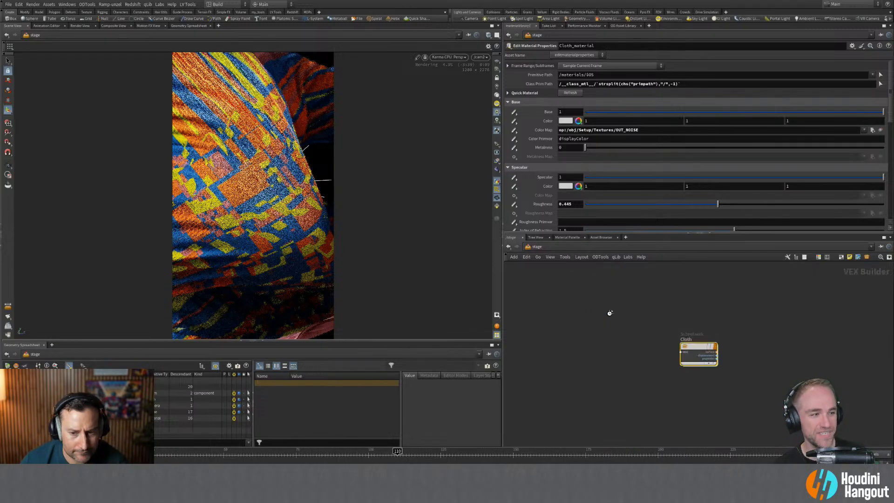
{"action": "double_click", "coordinate": [699, 347]}
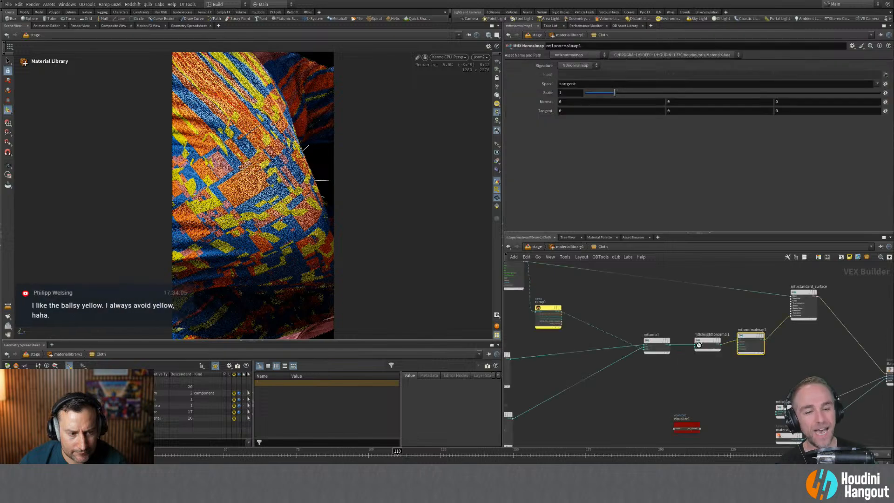
Insert an MtlX Color Correct node into the connection between the CD texture and the standard surface.
{"action": "scroll", "coordinate": [700, 344], "scroll_direction": "down", "scroll_amount": 1}
{"action": "middle_click_drag", "start_coordinate": [710, 378], "coordinate": [707, 390]}
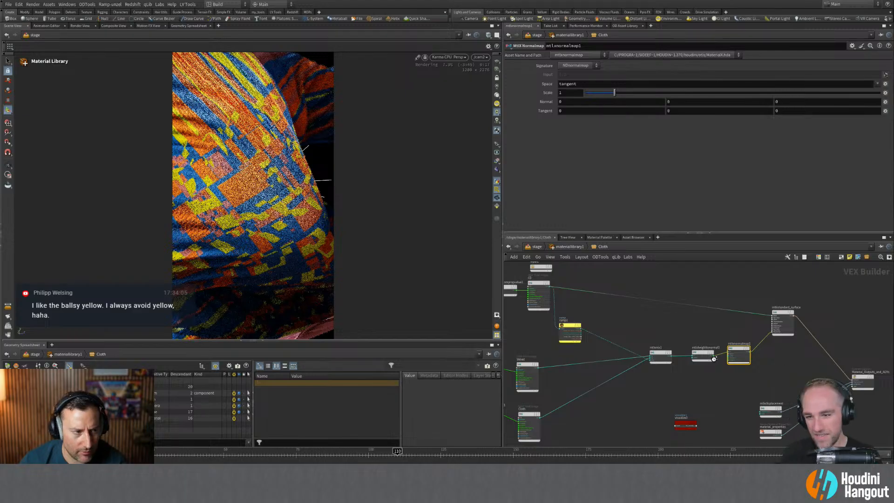
{"action": "middle_click_drag", "start_coordinate": [628, 320], "coordinate": [638, 331]}
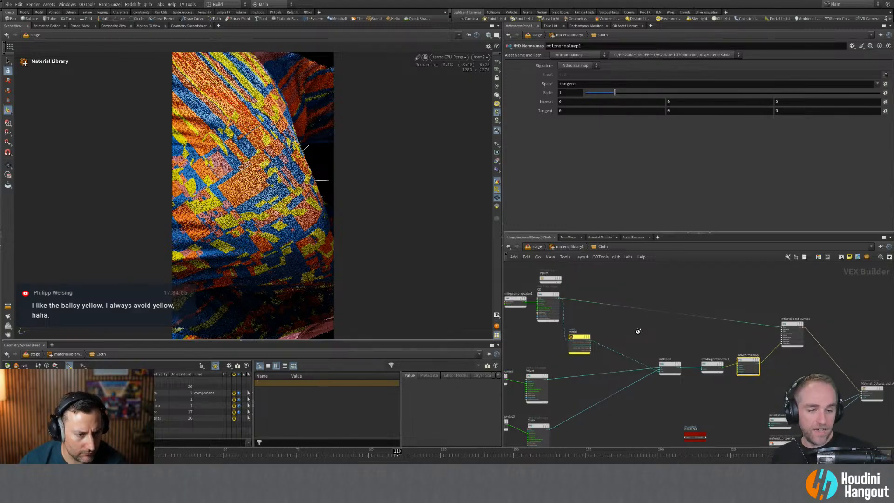
{"action": "key", "text": "Tab"}
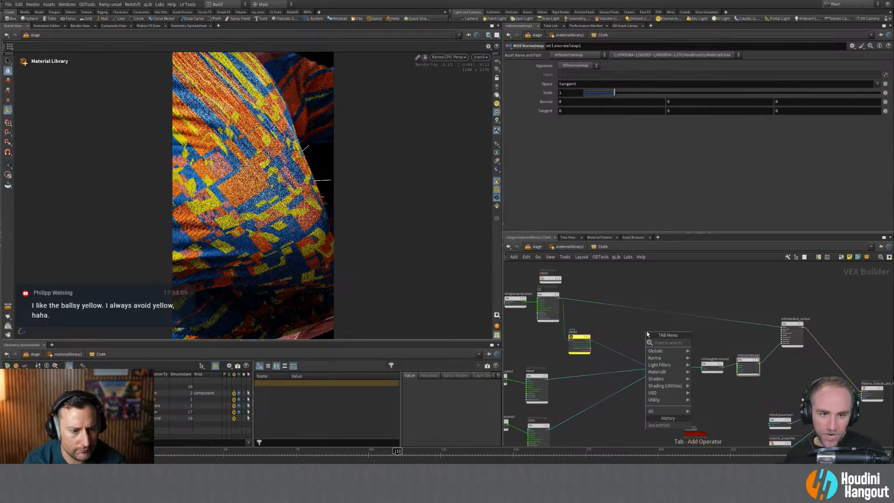
{"action": "type", "text": "col co"}
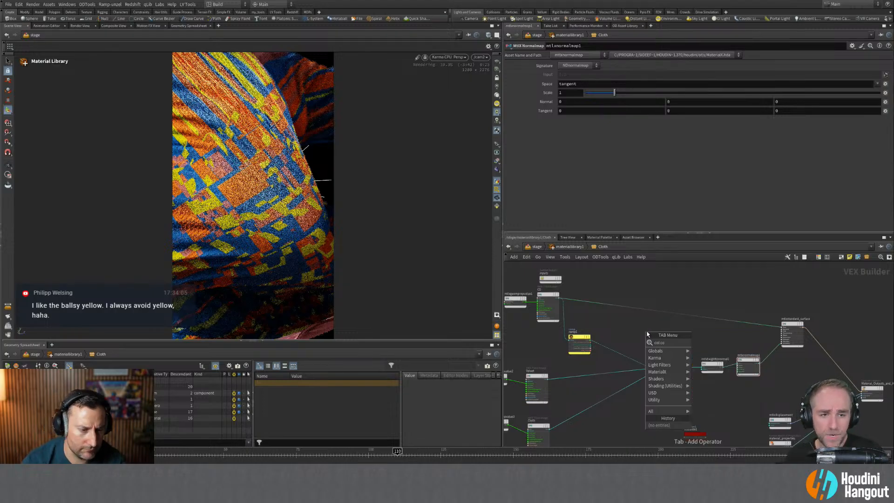
{"action": "key", "text": "Return"}
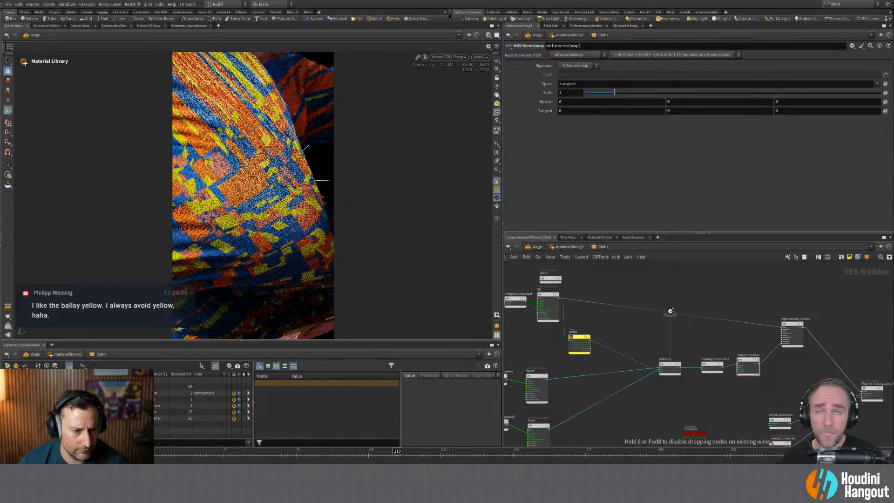
{"action": "left_click", "coordinate": [670, 311]}
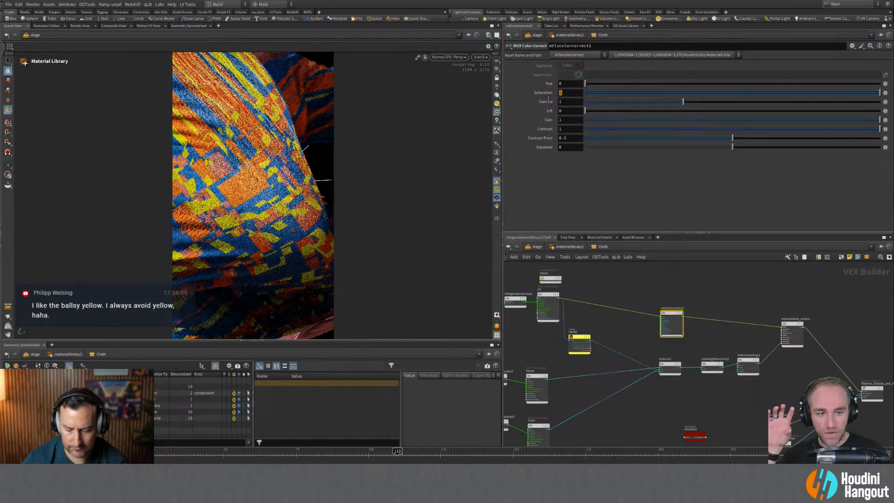
Try saturation values of 0.8 and 0.7 on the mtlxcolorcorrect1 node.
{"action": "type", "text": "0.8"}
{"action": "key", "text": "Return"}
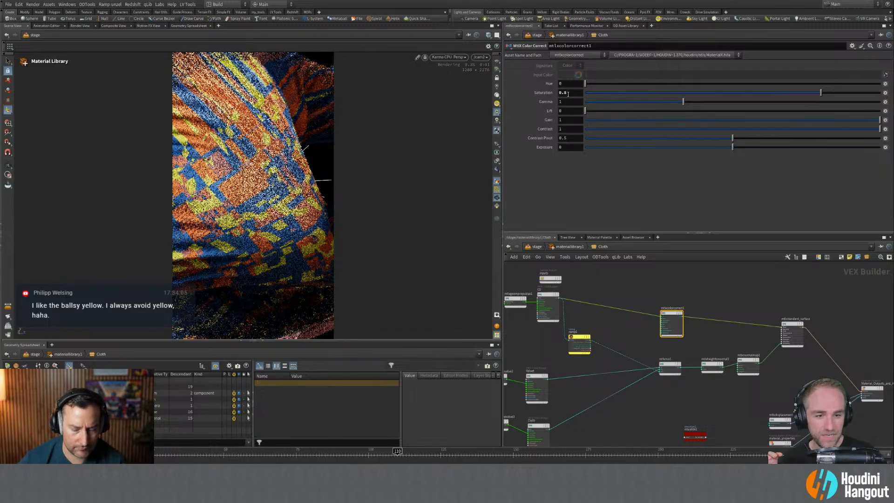
{"action": "key", "text": "BackSpace"}
{"action": "type", "text": "7"}
{"action": "key", "text": "Return"}
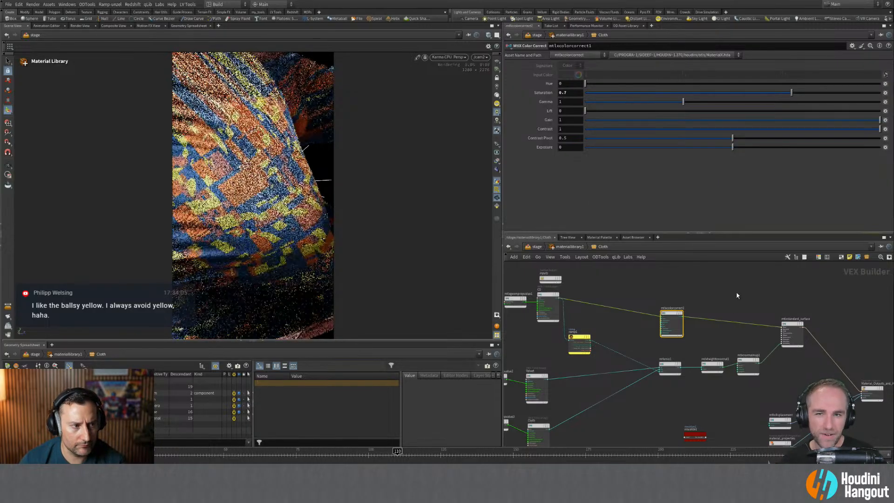
Reposition mtlxcolorcorrect1 slightly higher and raise its saturation to 0.8 and finally to 0.9.
{"action": "left_click", "coordinate": [704, 303]}
{"action": "left_click_drag", "start_coordinate": [670, 315], "coordinate": [675, 306]}
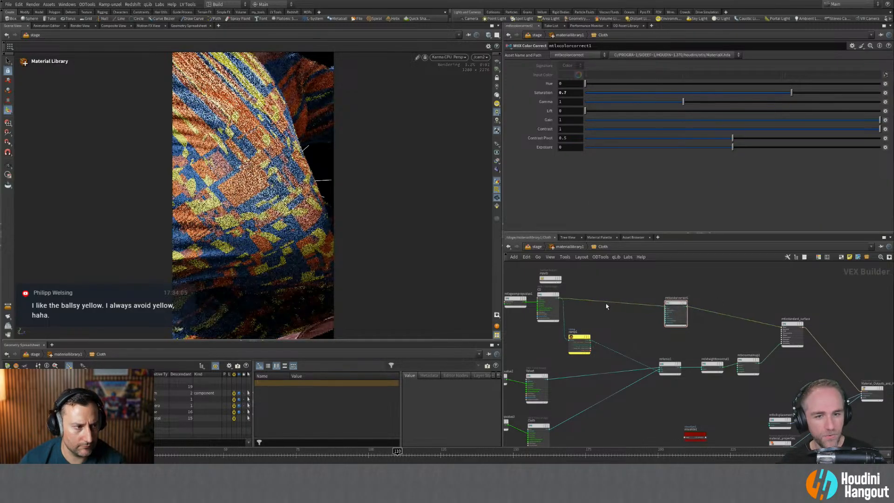
{"action": "middle_click_drag", "start_coordinate": [616, 282], "coordinate": [626, 286]}
{"action": "double_click", "coordinate": [565, 92]}
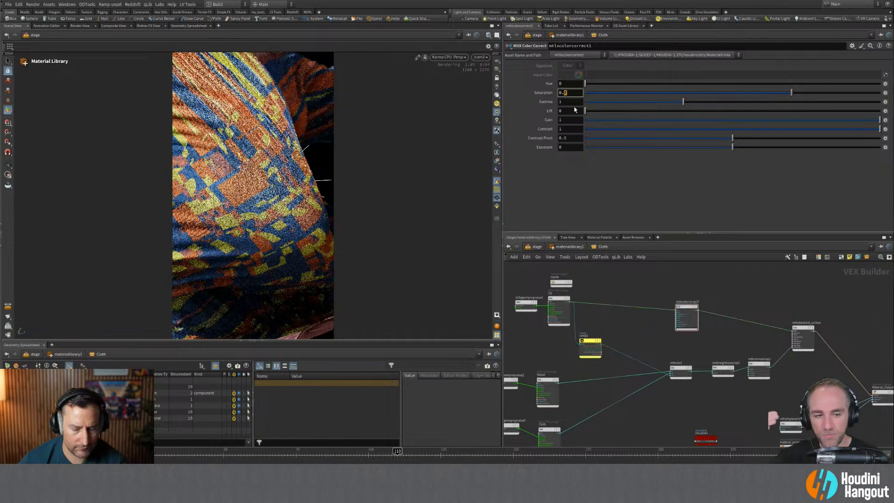
{"action": "type", "text": "8"}
{"action": "key", "text": "Return"}
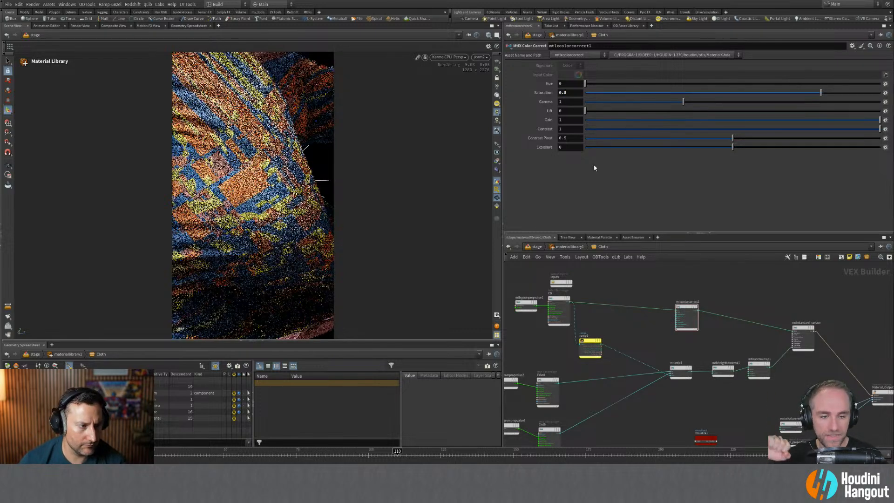
{"action": "middle_click_drag", "start_coordinate": [661, 279], "coordinate": [657, 283]}
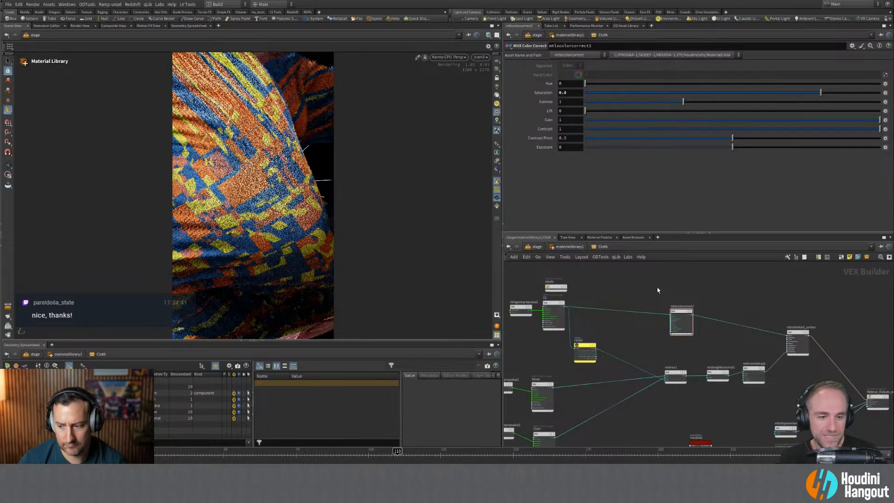
{"action": "middle_click_drag", "start_coordinate": [644, 284], "coordinate": [628, 283]}
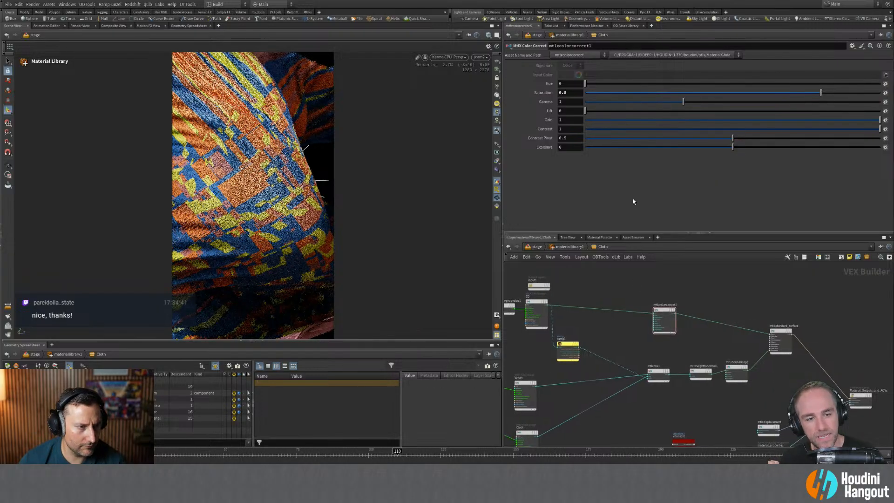
{"action": "left_click_drag", "start_coordinate": [568, 94], "coordinate": [563, 95]}
{"action": "type", "text": "9"}
{"action": "key", "text": "Return"}
Set mtlxgeompropvalue1's geometry property to st and line the node up with the CD texture node.
{"action": "middle_click_drag", "start_coordinate": [509, 315], "coordinate": [559, 310]}
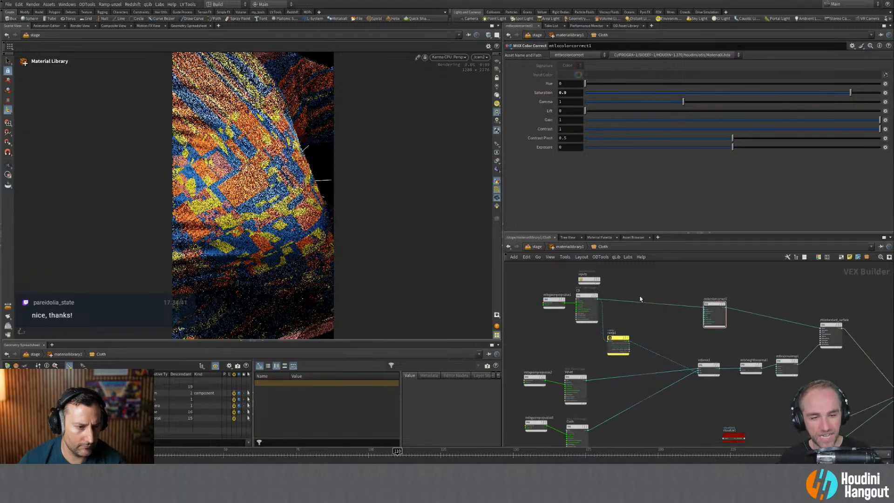
{"action": "left_click", "coordinate": [557, 305]}
{"action": "left_click", "coordinate": [561, 76]}
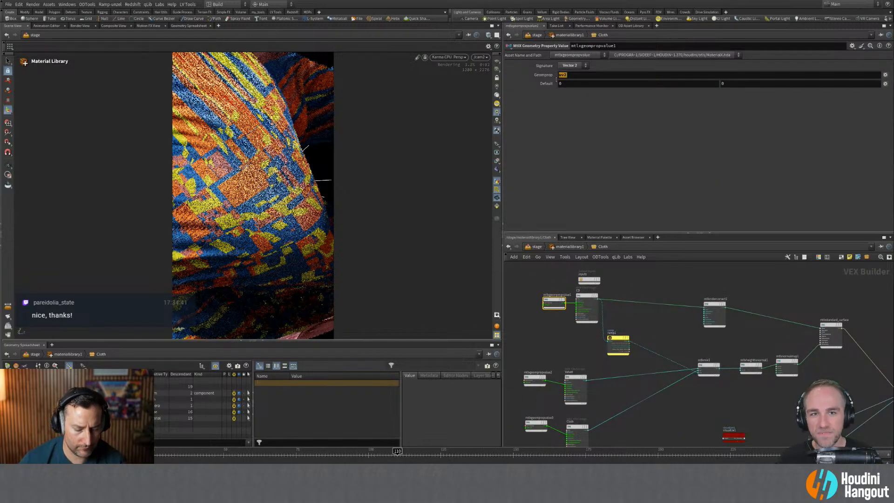
{"action": "type", "text": "st"}
{"action": "key", "text": "Return"}
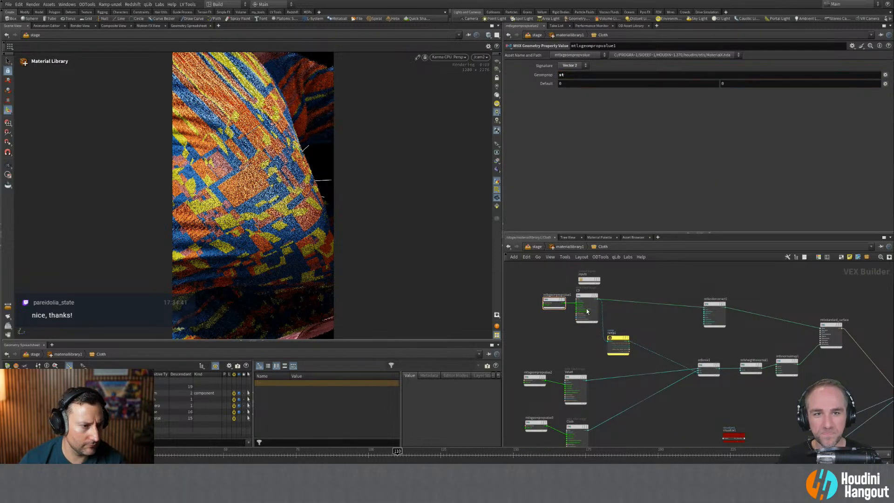
{"action": "scroll", "coordinate": [549, 318], "scroll_direction": "up", "scroll_amount": 2}
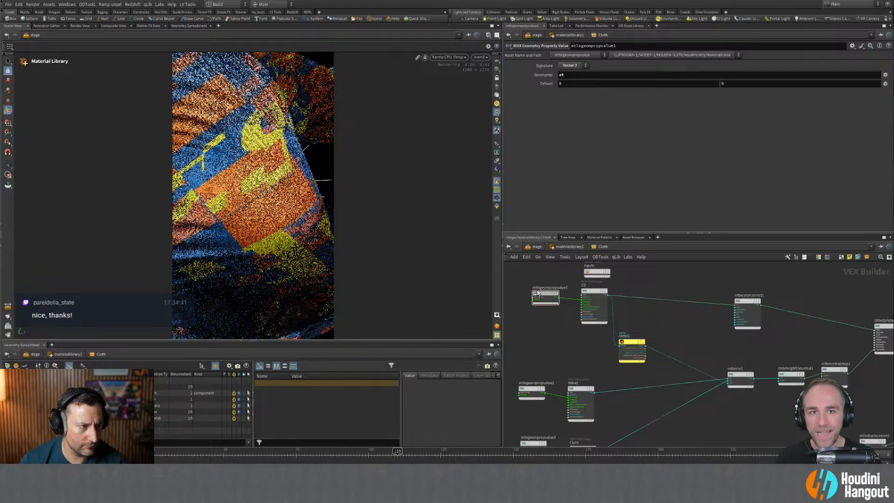
{"action": "middle_click_drag", "start_coordinate": [544, 336], "coordinate": [555, 337]}
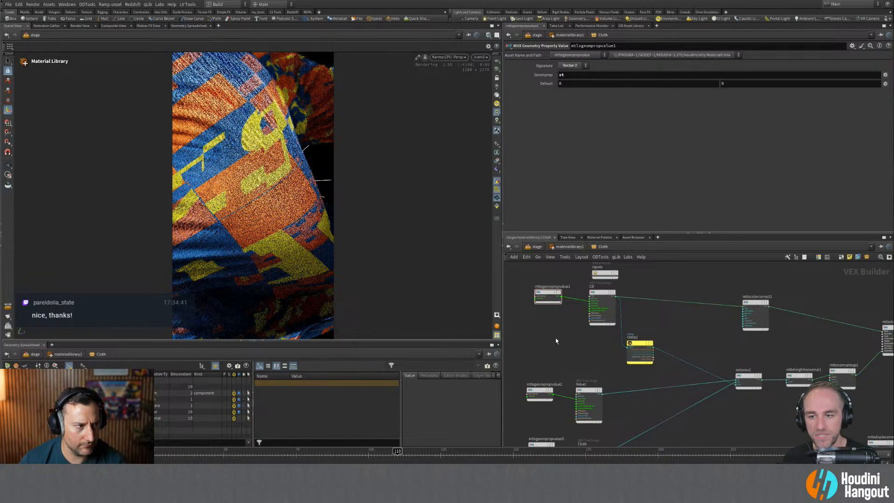
{"action": "left_click_drag", "start_coordinate": [548, 293], "coordinate": [549, 299]}
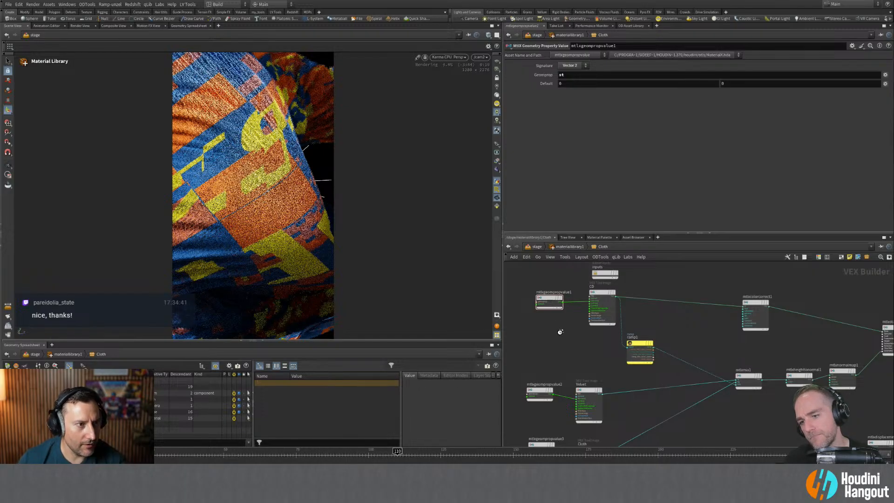
Switch to the Setup geometry network at object level and look through cam2.
{"action": "left_click", "coordinate": [484, 56]}
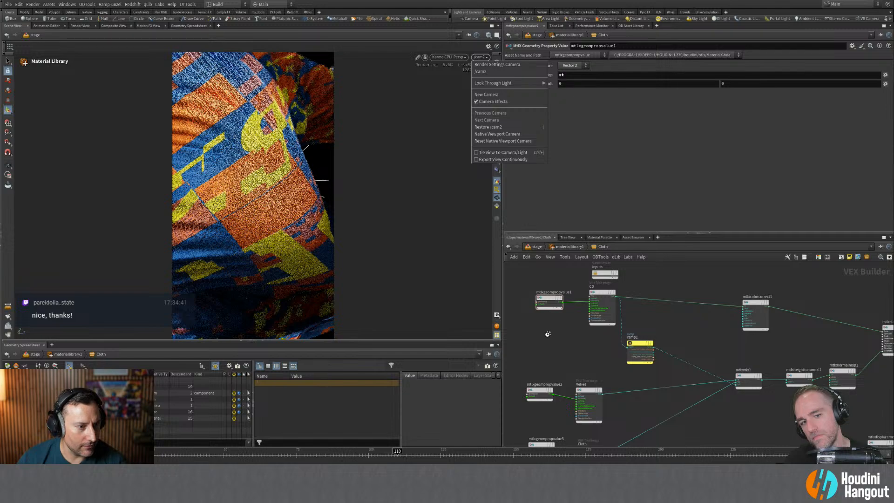
{"action": "key", "text": "1"}
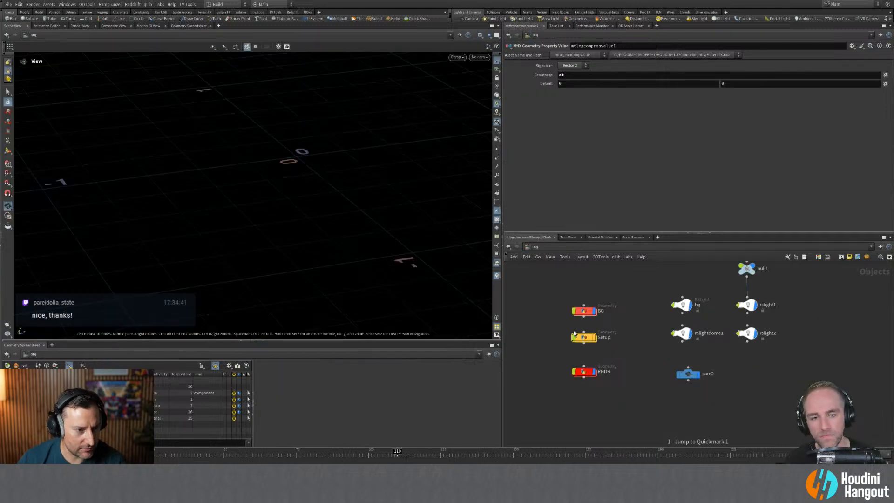
{"action": "left_click", "coordinate": [592, 340]}
{"action": "double_click", "coordinate": [582, 338]}
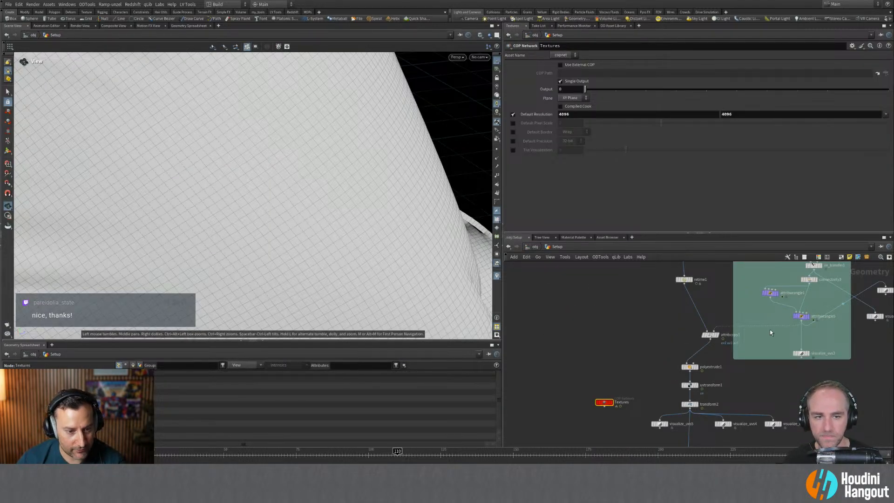
{"action": "left_click", "coordinate": [479, 56]}
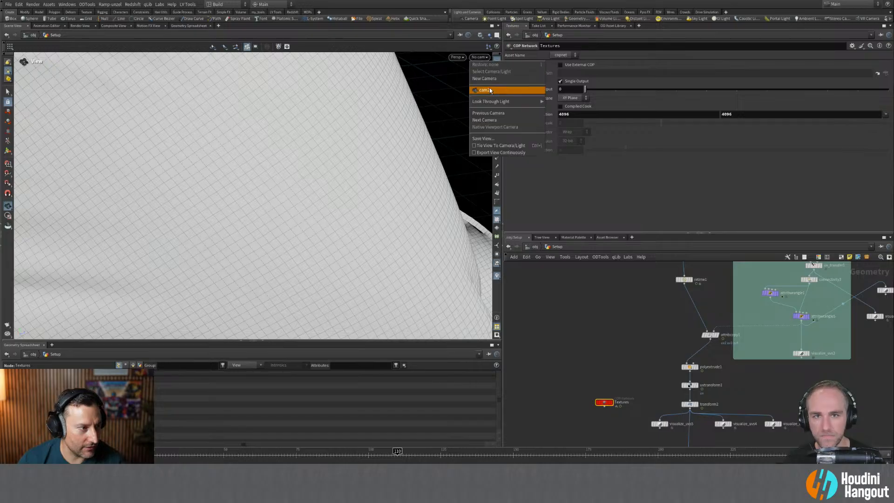
{"action": "left_click", "coordinate": [485, 90]}
Display the uv_transfer1 node in the green network box to examine its flat cloth geometry.
{"action": "scroll", "coordinate": [818, 320], "scroll_direction": "up", "scroll_amount": 1}
{"action": "middle_click_drag", "start_coordinate": [818, 320], "coordinate": [703, 382]}
{"action": "scroll", "coordinate": [703, 381], "scroll_direction": "down", "scroll_amount": 2}
{"action": "scroll", "coordinate": [702, 383], "scroll_direction": "up", "scroll_amount": 1}
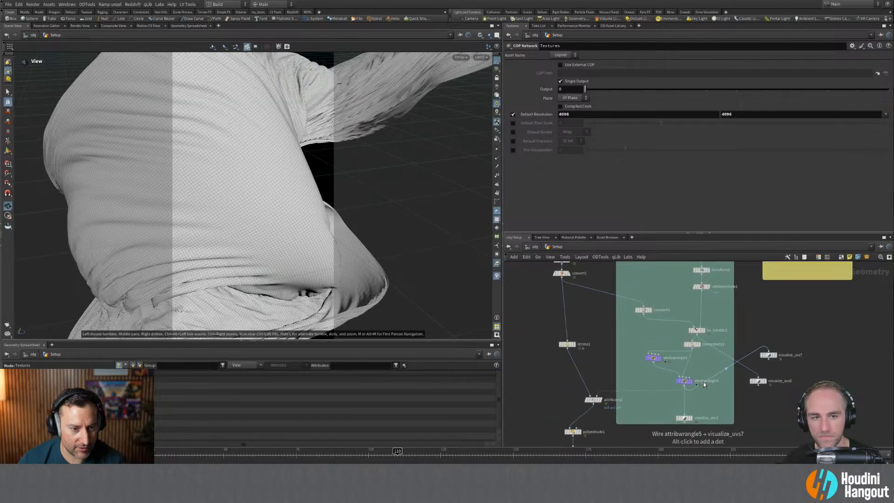
{"action": "left_click", "coordinate": [702, 331]}
{"action": "left_click", "coordinate": [705, 331]}
{"action": "middle_click_drag", "start_coordinate": [725, 311], "coordinate": [712, 320]}
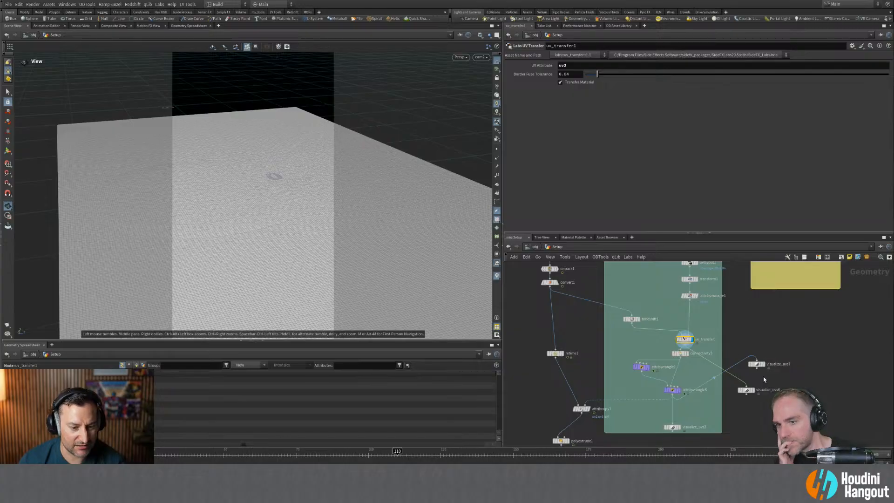
Display visualize_uvs7 and scrub the timeline to examine the UV grid on the flat cloth.
{"action": "left_click", "coordinate": [757, 364]}
{"action": "left_click_drag", "start_coordinate": [266, 238], "coordinate": [282, 251]}
{"action": "scroll", "coordinate": [289, 231], "scroll_direction": "up", "scroll_amount": 4}
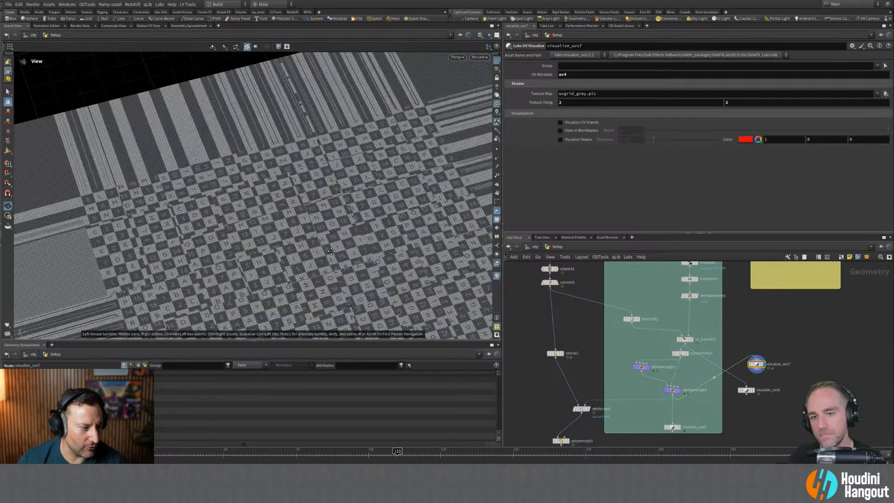
{"action": "scroll", "coordinate": [281, 245], "scroll_direction": "down", "scroll_amount": 2}
{"action": "left_click", "coordinate": [198, 453]}
{"action": "left_click_drag", "start_coordinate": [197, 452], "coordinate": [287, 447]}
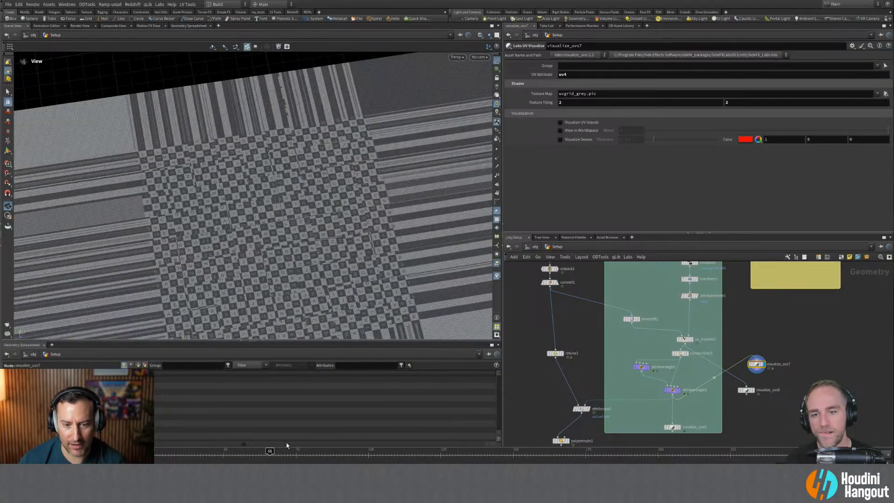
Display visualize_uvs6 and examine its OUT_Font texture map reference and the projected text.
{"action": "left_click", "coordinate": [752, 390]}
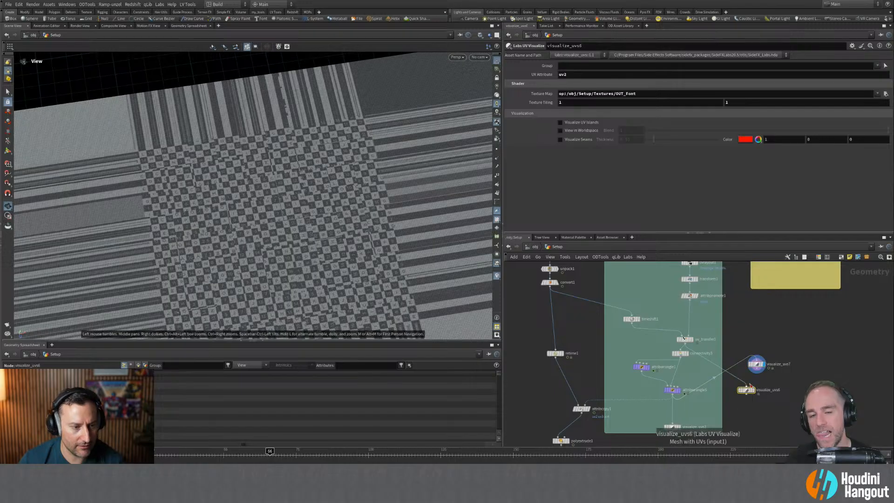
{"action": "middle_click_drag", "start_coordinate": [780, 423], "coordinate": [764, 373]}
{"action": "left_click_drag", "start_coordinate": [274, 246], "coordinate": [342, 239]}
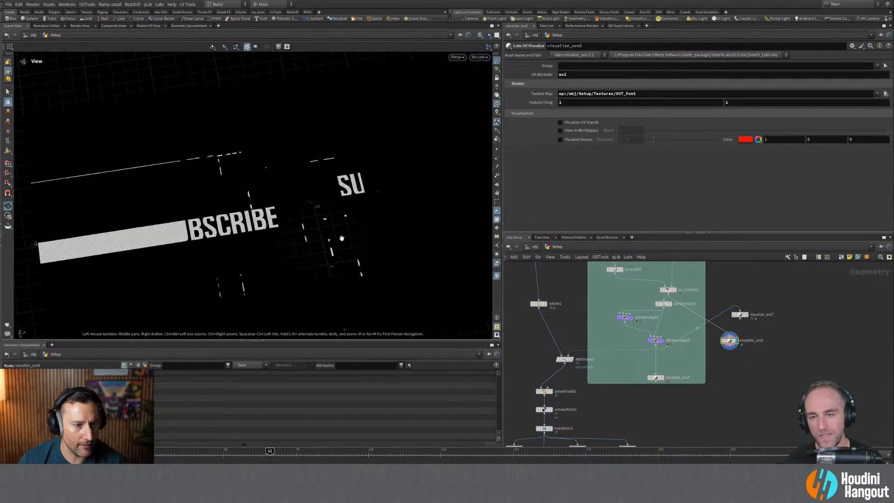
{"action": "left_click_drag", "start_coordinate": [559, 93], "coordinate": [655, 96]}
{"action": "left_click", "coordinate": [657, 96]}
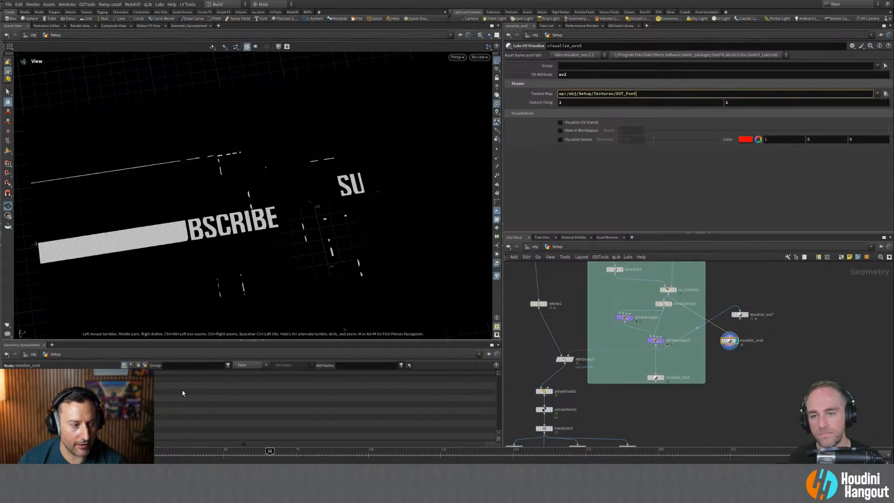
Rewire visualize_uvs6 to take its input from attribwrangle5 and scrub the timeline to check the text.
{"action": "mouse_move", "coordinate": [157, 459]}
{"action": "left_mouse_down"}
{"action": "mouse_move", "coordinate": [278, 462]}
{"action": "mouse_move", "coordinate": [144, 462]}
{"action": "left_mouse_up"}
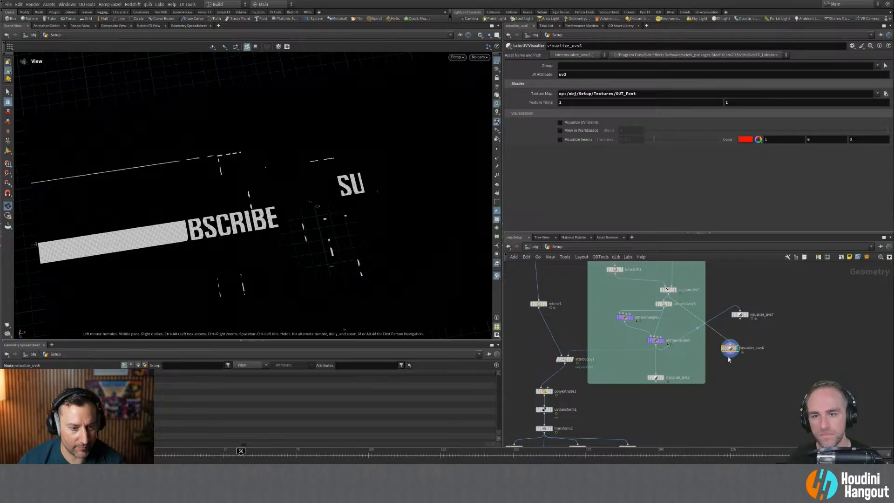
{"action": "left_click_drag", "start_coordinate": [729, 341], "coordinate": [729, 365]}
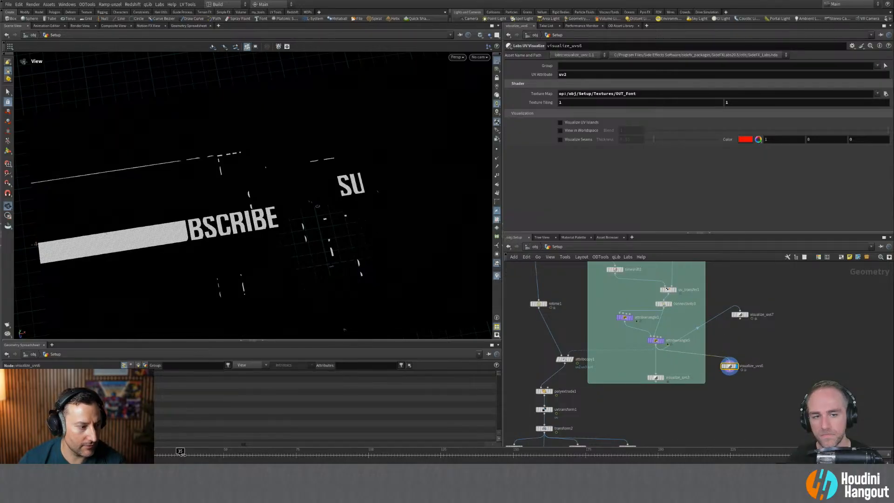
{"action": "left_click", "coordinate": [330, 460]}
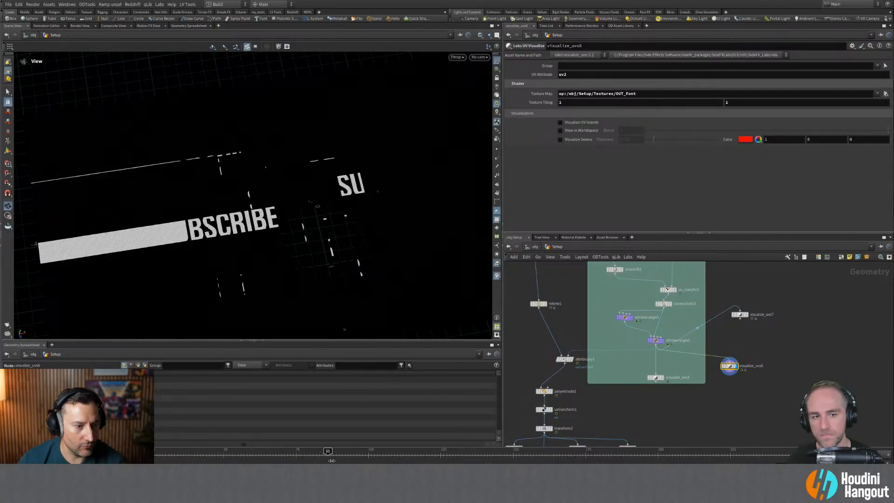
{"action": "left_click", "coordinate": [739, 315]}
{"action": "left_click", "coordinate": [255, 460]}
{"action": "left_click_drag", "start_coordinate": [242, 461], "coordinate": [304, 460]}
Set the UV attribute of visualize_uvs6 to uv3 and move along the timeline to check the projected text.
{"action": "left_click_drag", "start_coordinate": [750, 348], "coordinate": [718, 378]}
{"action": "key", "text": "r"}
{"action": "left_click_drag", "start_coordinate": [767, 291], "coordinate": [735, 337]}
{"action": "left_click_drag", "start_coordinate": [755, 361], "coordinate": [726, 391]}
{"action": "type", "text": "3"}
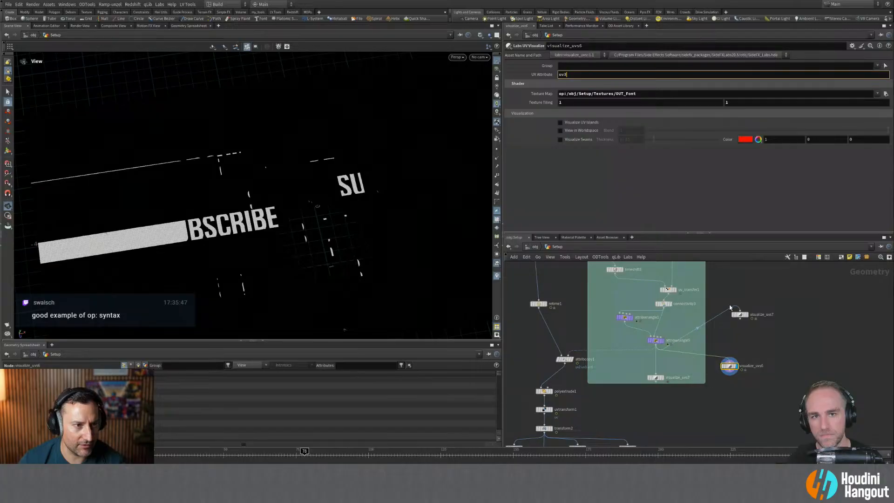
{"action": "key", "text": "Return"}
{"action": "mouse_move", "coordinate": [296, 447]}
{"action": "left_mouse_down"}
{"action": "mouse_move", "coordinate": [165, 461]}
{"action": "mouse_move", "coordinate": [296, 462]}
{"action": "left_mouse_up"}
Set the UV attribute of visualize_uvs6 to uv4 and scrub the timeline forward to check the broken-up text.
{"action": "type", "text": "4"}
{"action": "type", "text": "v"}
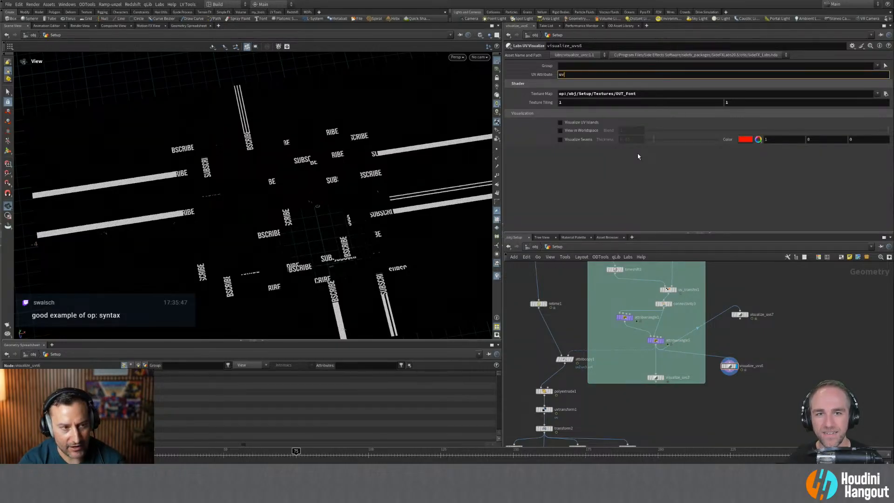
{"action": "type", "text": "4"}
{"action": "key", "text": "Return"}
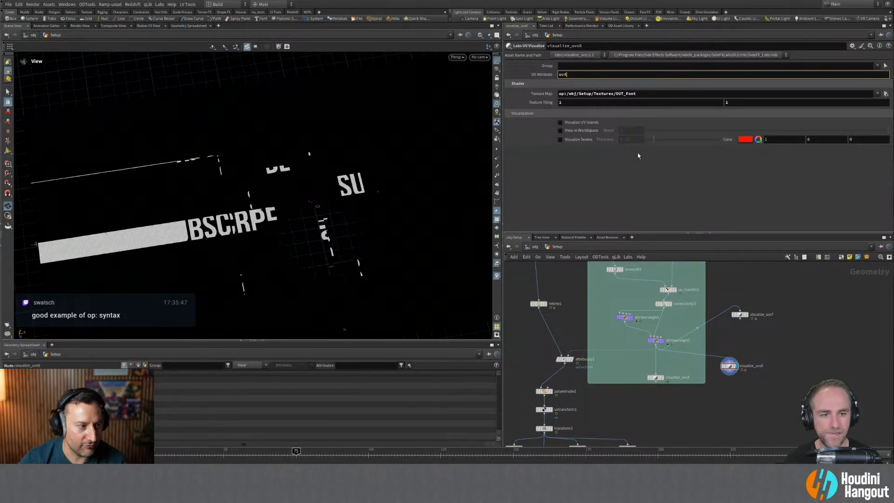
{"action": "left_click_drag", "start_coordinate": [280, 448], "coordinate": [377, 451]}
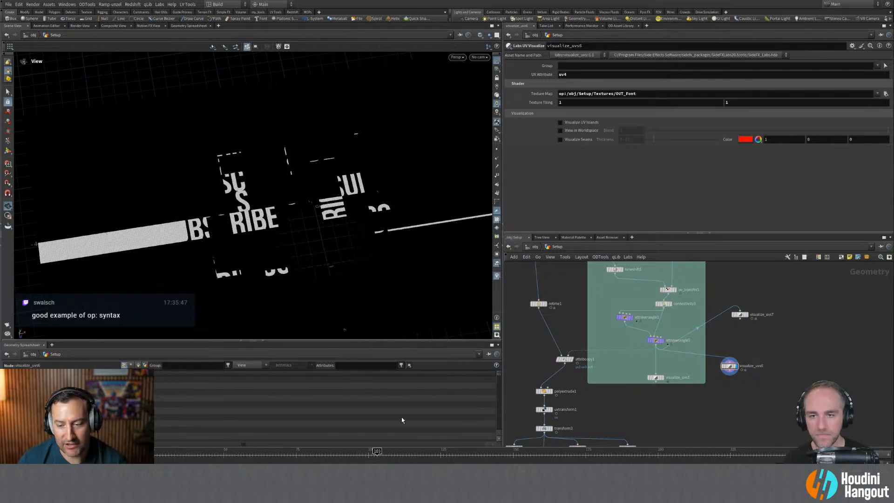
Open the Cloth material and examine the UV channels of its OUT_Font texture samplers and the layers of RSColorLayer1.
{"action": "middle_click_drag", "start_coordinate": [753, 339], "coordinate": [748, 359]}
{"action": "key", "text": "2"}
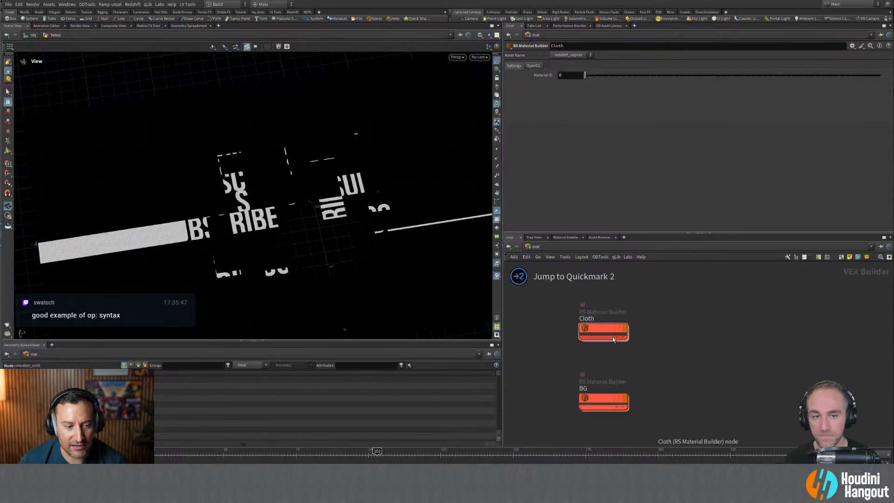
{"action": "double_click", "coordinate": [612, 335]}
{"action": "middle_click_drag", "start_coordinate": [541, 320], "coordinate": [595, 358]}
{"action": "left_click", "coordinate": [600, 321]}
{"action": "middle_click_drag", "start_coordinate": [599, 321], "coordinate": [582, 271]}
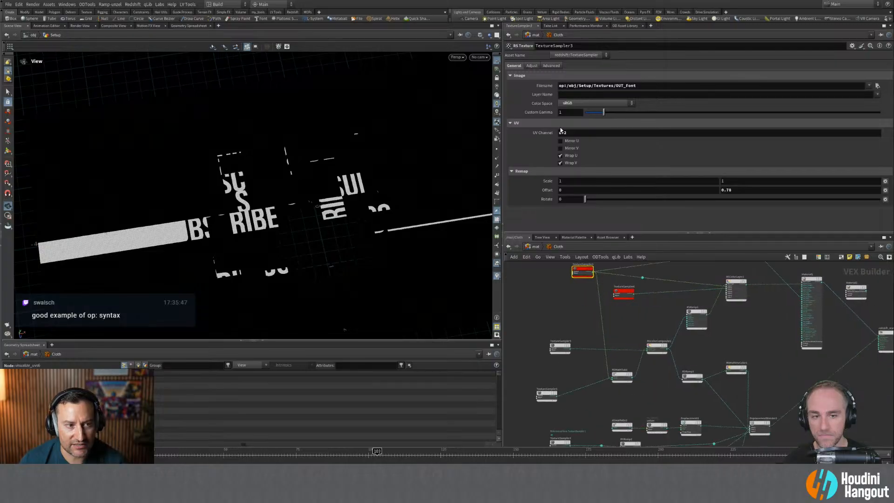
{"action": "left_click", "coordinate": [624, 292]}
{"action": "double_click", "coordinate": [578, 134]}
{"action": "left_click", "coordinate": [637, 317]}
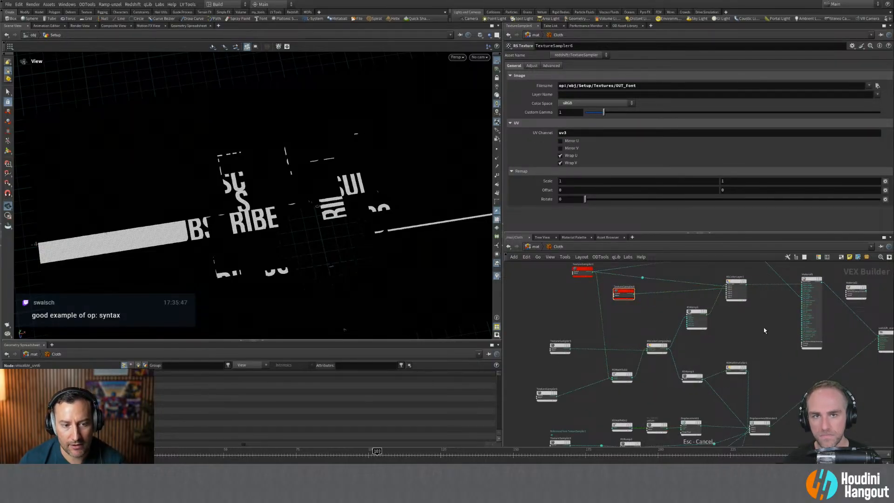
{"action": "left_click", "coordinate": [737, 288]}
{"action": "middle_click_drag", "start_coordinate": [574, 307], "coordinate": [585, 328]}
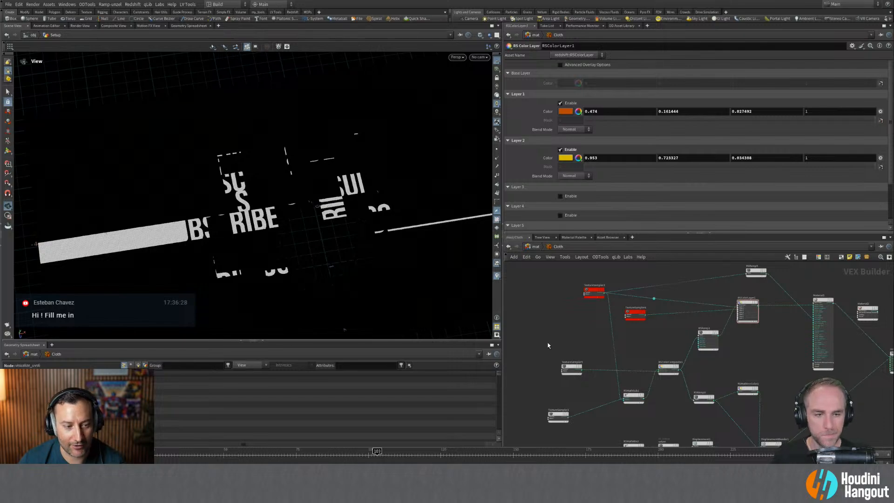
Open the Textures network inside Setup, display the screen1 blend and scrub the timeline to examine its tiled greyscale pattern.
{"action": "key", "text": "1"}
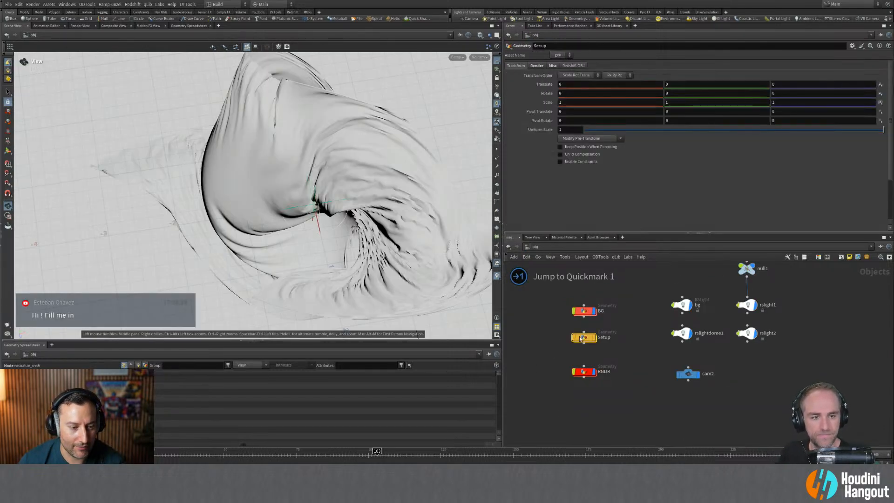
{"action": "double_click", "coordinate": [581, 338]}
{"action": "double_click", "coordinate": [570, 345]}
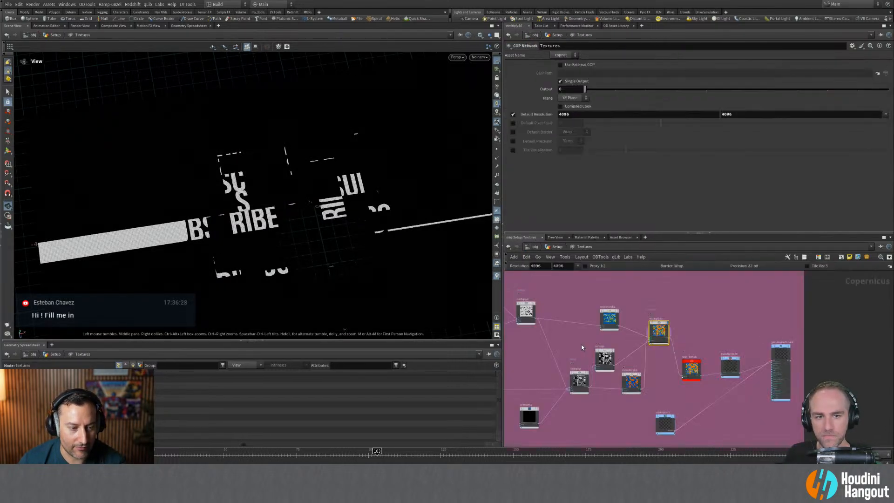
{"action": "scroll", "coordinate": [663, 318], "scroll_direction": "up", "scroll_amount": 2}
{"action": "right_click_drag", "start_coordinate": [386, 220], "coordinate": [431, 142]}
{"action": "right_click_drag", "start_coordinate": [345, 183], "coordinate": [389, 183]}
{"action": "scroll", "coordinate": [534, 341], "scroll_direction": "down", "scroll_amount": 3}
{"action": "middle_click_drag", "start_coordinate": [534, 341], "coordinate": [706, 371]}
{"action": "middle_click_drag", "start_coordinate": [584, 393], "coordinate": [681, 380]}
{"action": "left_click", "coordinate": [622, 400]}
{"action": "middle_click_drag", "start_coordinate": [576, 373], "coordinate": [634, 356]}
{"action": "left_click_drag", "start_coordinate": [272, 173], "coordinate": [302, 159]}
{"action": "right_click_drag", "start_coordinate": [302, 160], "coordinate": [285, 163]}
{"action": "left_click_drag", "start_coordinate": [375, 450], "coordinate": [322, 448]}
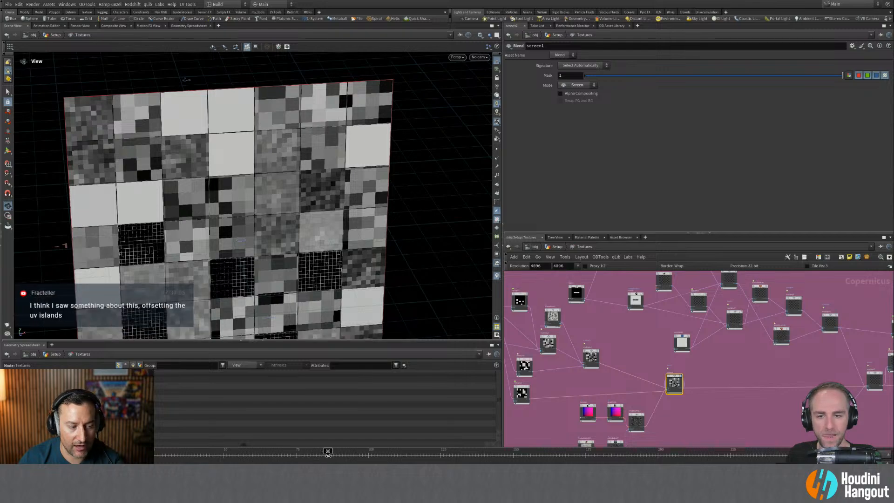
Display the OUT_Font null in the Textures network to examine the SUBSCRIBE text image.
{"action": "middle_click_drag", "start_coordinate": [764, 372], "coordinate": [638, 373]}
{"action": "scroll", "coordinate": [724, 389], "scroll_direction": "down", "scroll_amount": 2}
{"action": "left_click", "coordinate": [523, 298]}
{"action": "scroll", "coordinate": [265, 235], "scroll_direction": "down", "scroll_amount": 2}
{"action": "left_click_drag", "start_coordinate": [261, 233], "coordinate": [247, 209]}
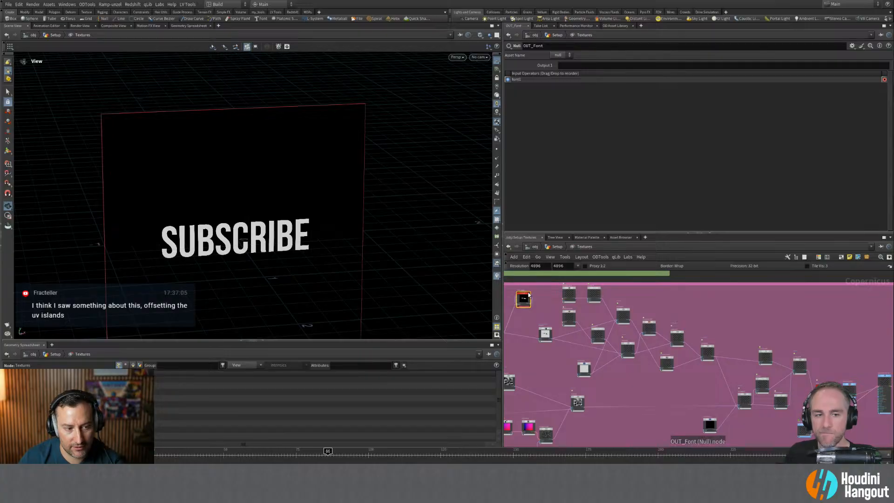
Return to the Setup network, select visualize_uvs6 and scrub the timeline to examine the text on the flat cloth.
{"action": "key", "text": "u"}
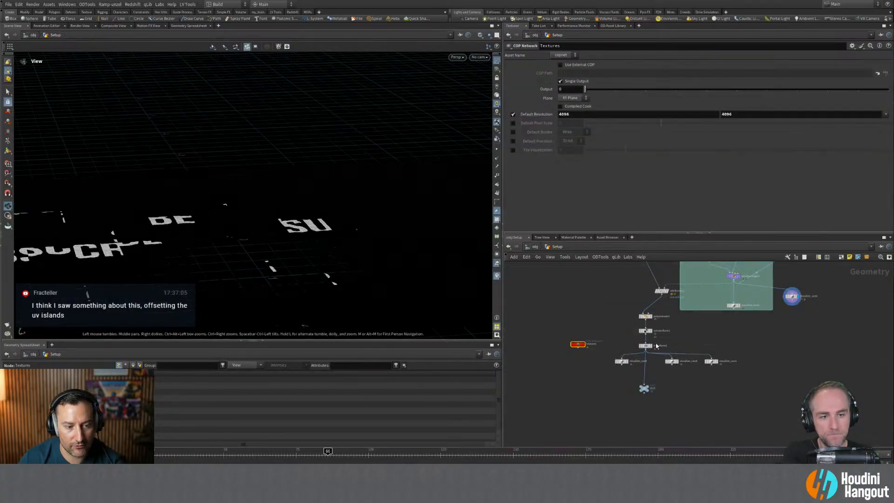
{"action": "middle_click_drag", "start_coordinate": [707, 322], "coordinate": [695, 339]}
{"action": "left_click", "coordinate": [780, 313]}
{"action": "left_click_drag", "start_coordinate": [290, 234], "coordinate": [285, 253]}
{"action": "scroll", "coordinate": [285, 254], "scroll_direction": "down", "scroll_amount": 3}
{"action": "left_click_drag", "start_coordinate": [200, 456], "coordinate": [260, 456]}
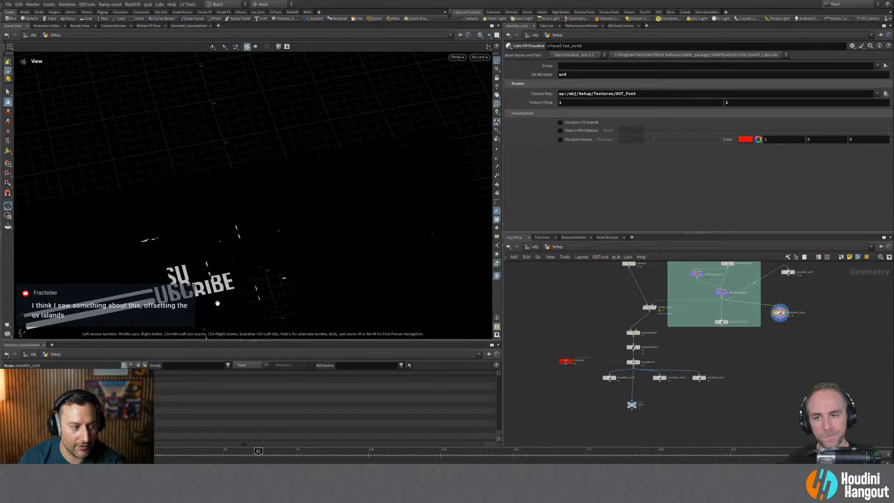
{"action": "middle_click_drag", "start_coordinate": [218, 325], "coordinate": [297, 254]}
{"action": "right_click_drag", "start_coordinate": [298, 255], "coordinate": [295, 190]}
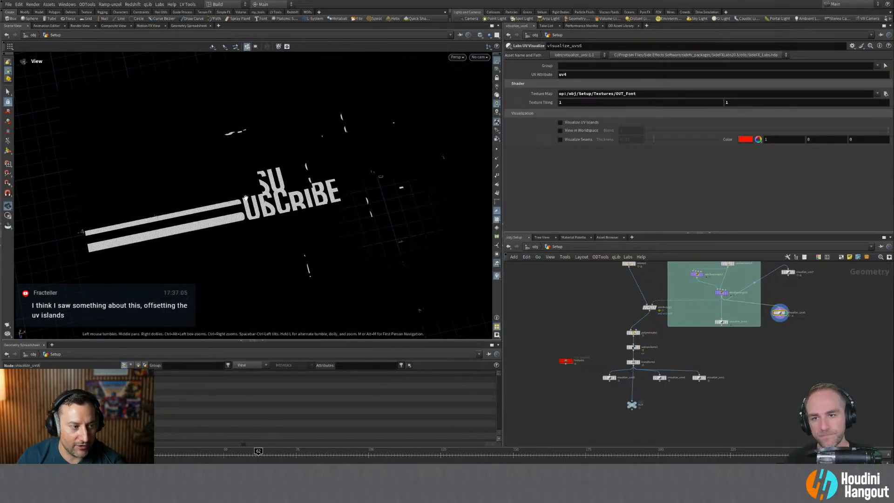
Rewire visualize_uvs7 to take its input from uv_transfer1 and set its UV attribute to uv2.
{"action": "middle_click_drag", "start_coordinate": [739, 297], "coordinate": [680, 379]}
{"action": "scroll", "coordinate": [691, 347], "scroll_direction": "up", "scroll_amount": 2}
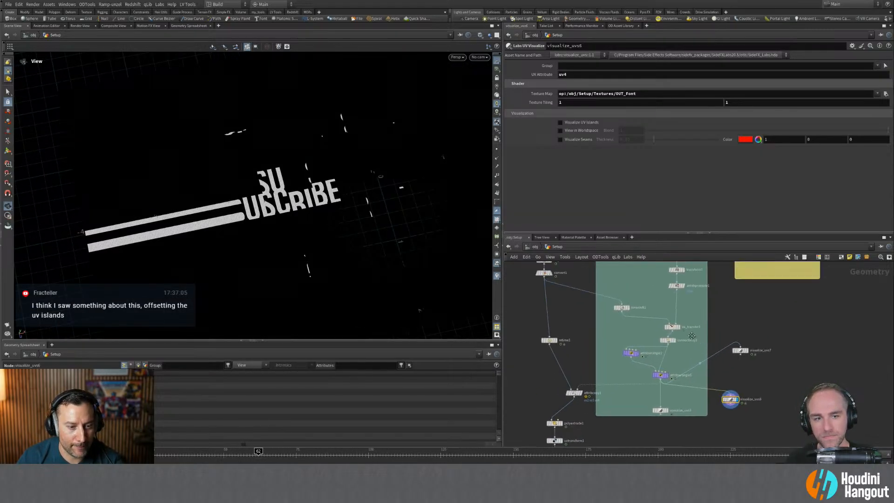
{"action": "left_click", "coordinate": [673, 327]}
{"action": "key", "text": "r"}
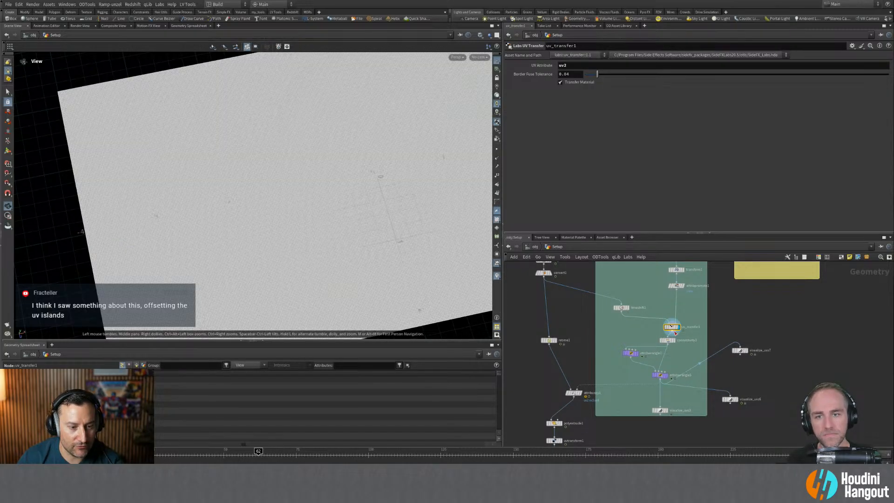
{"action": "left_click", "coordinate": [741, 351]}
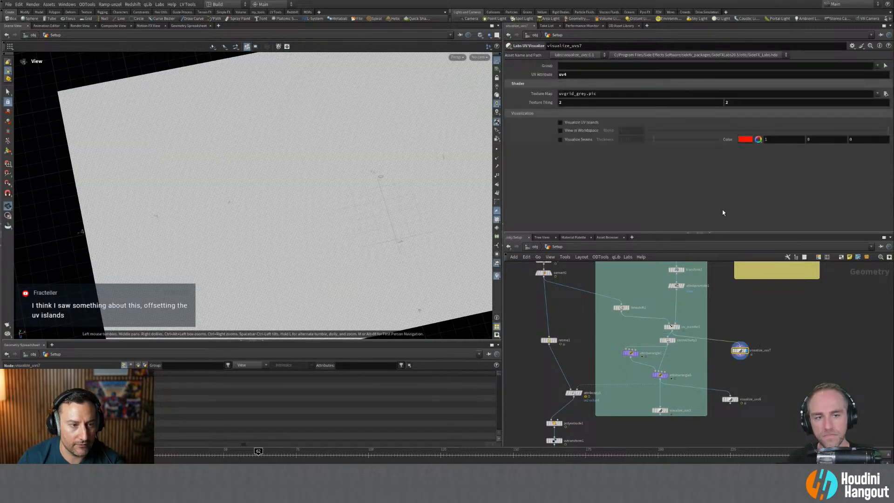
{"action": "left_click", "coordinate": [671, 75]}
{"action": "key", "text": "BackSpace"}
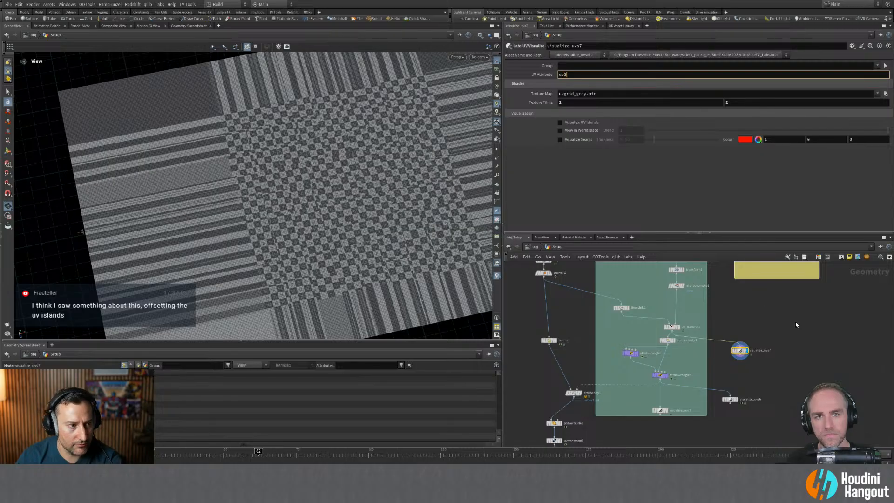
{"action": "key", "text": "Return"}
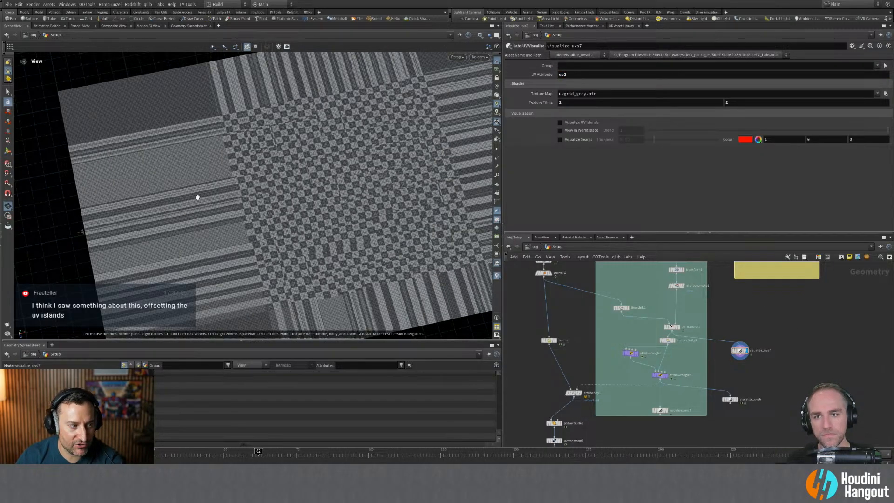
Compare the attribpromote1 geometry with visualize_uvs7, and display visualize_uvs6 while scrubbing the timeline to examine the shifting text.
{"action": "middle_click_drag", "start_coordinate": [690, 299], "coordinate": [691, 311]}
{"action": "left_click", "coordinate": [684, 298]}
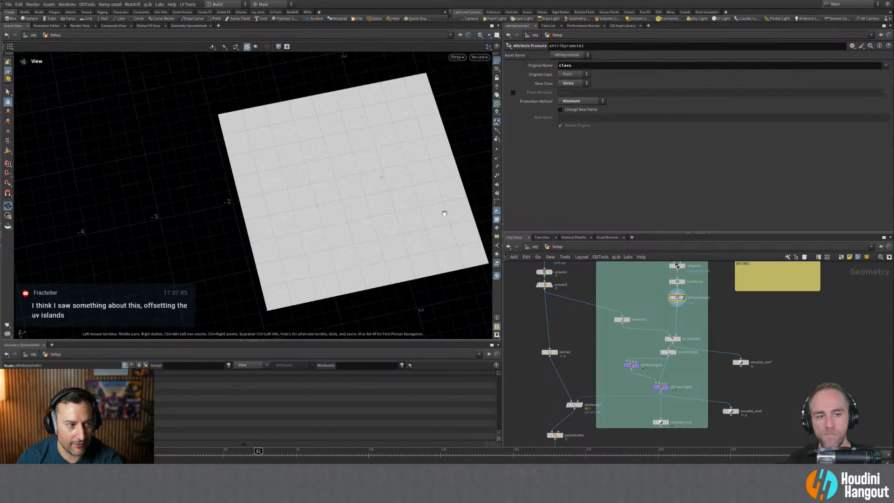
{"action": "left_click", "coordinate": [740, 362]}
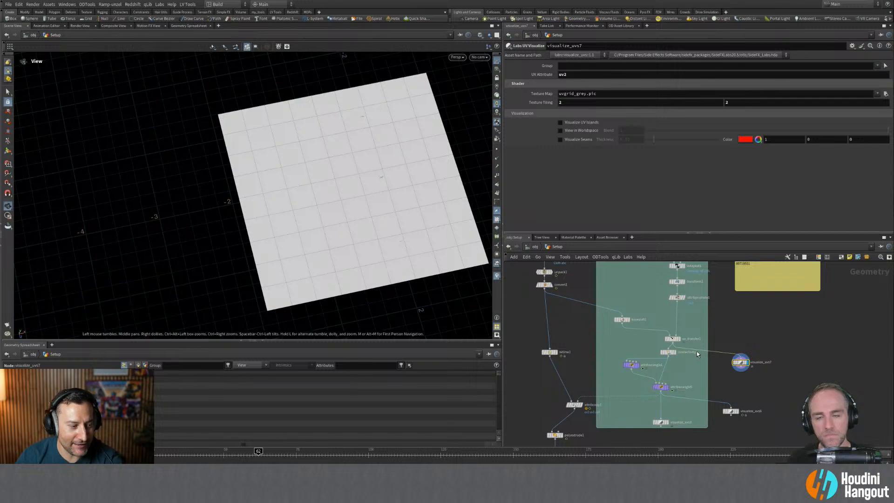
{"action": "left_click", "coordinate": [731, 411]}
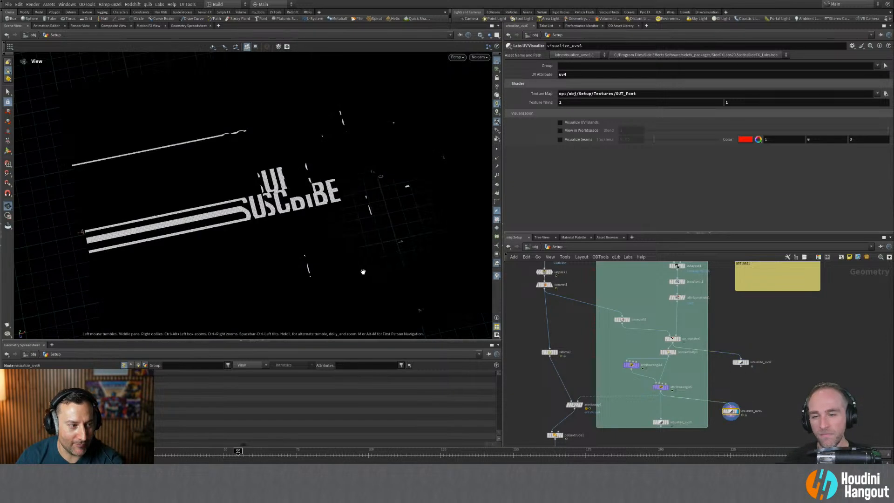
{"action": "left_click_drag", "start_coordinate": [239, 455], "coordinate": [378, 461]}
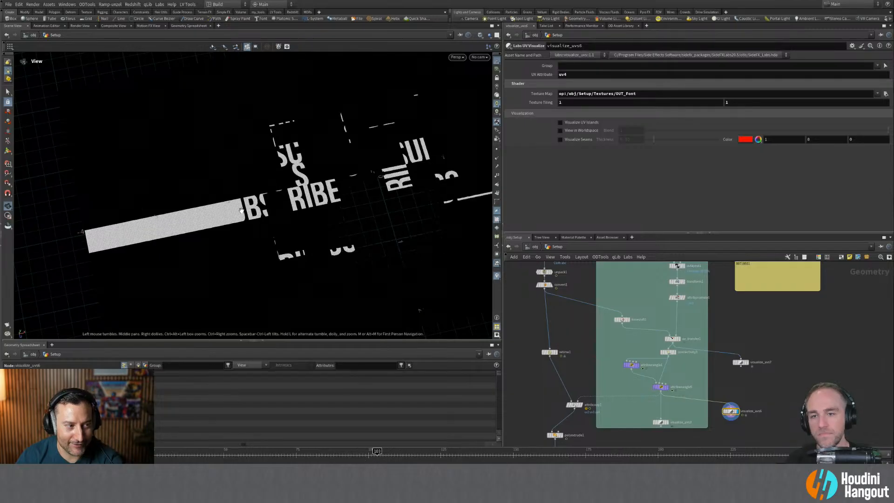
{"action": "left_click_drag", "start_coordinate": [447, 455], "coordinate": [282, 456]}
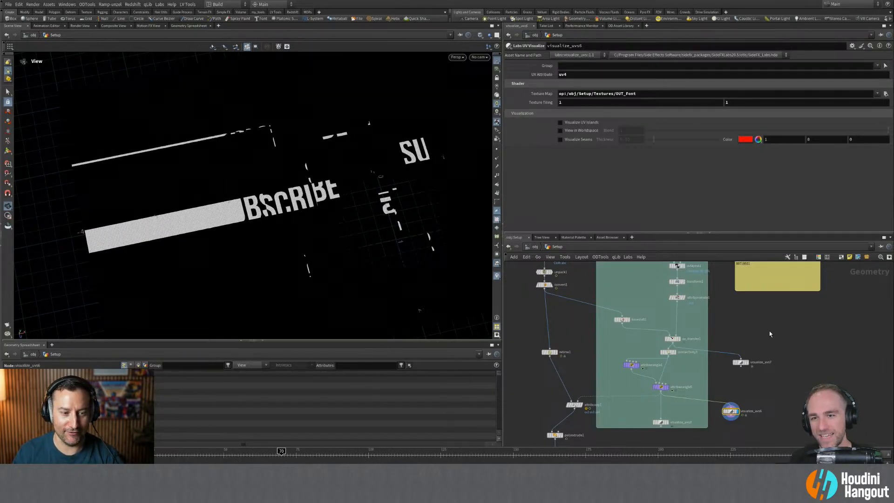
Examine the settings of uv_transfer1 in the green network box and reselect visualize_uvs6.
{"action": "middle_click_drag", "start_coordinate": [771, 334], "coordinate": [756, 371]}
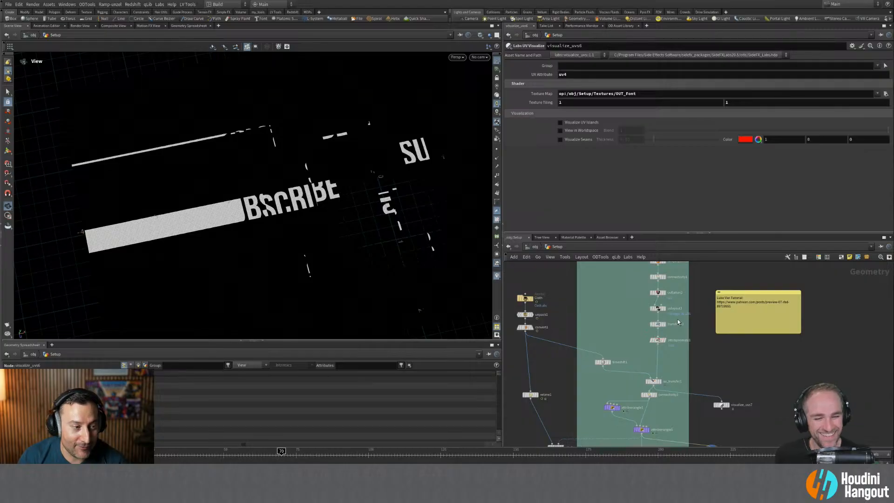
{"action": "middle_click_drag", "start_coordinate": [661, 383], "coordinate": [652, 365]}
{"action": "scroll", "coordinate": [652, 366], "scroll_direction": "up", "scroll_amount": 2}
{"action": "left_click", "coordinate": [651, 362]}
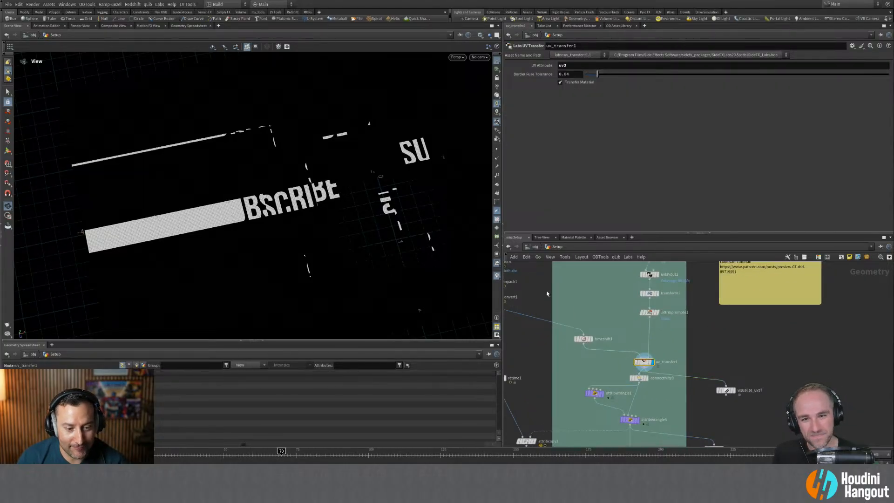
{"action": "middle_click_drag", "start_coordinate": [734, 429], "coordinate": [726, 377]}
{"action": "left_click", "coordinate": [714, 397]}
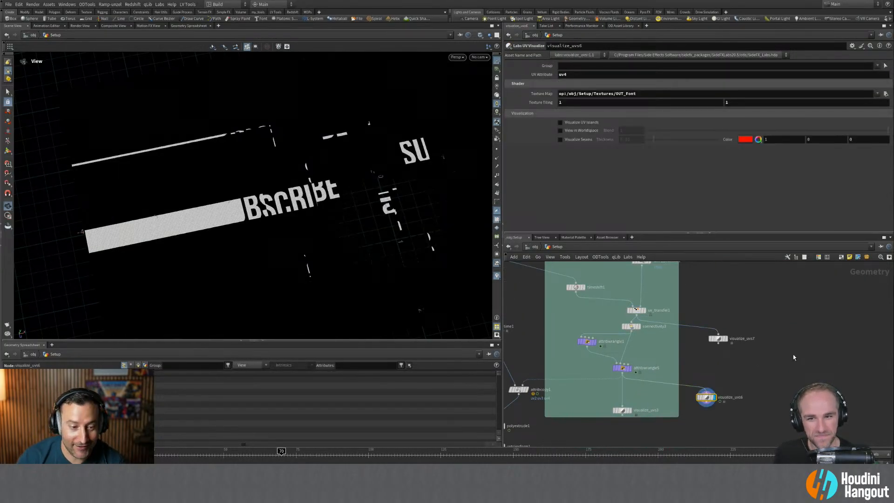
Switch to the Solaris stage network and frame its nodes while viewing the Karma cloth render.
{"action": "key", "text": "4"}
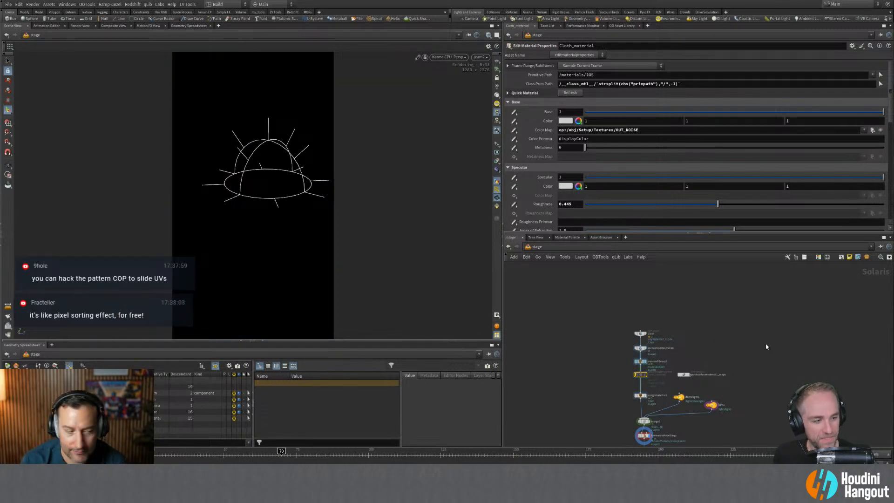
{"action": "key", "text": "h"}
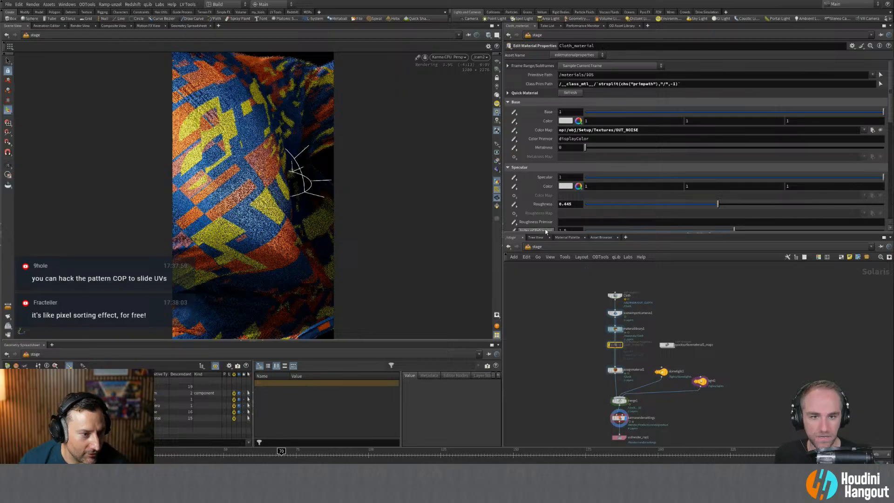
{"action": "key", "text": "2"}
Add a Tile Pattern node to the Textures network in open space near the Mono to RGB nodes.
{"action": "key", "text": "5"}
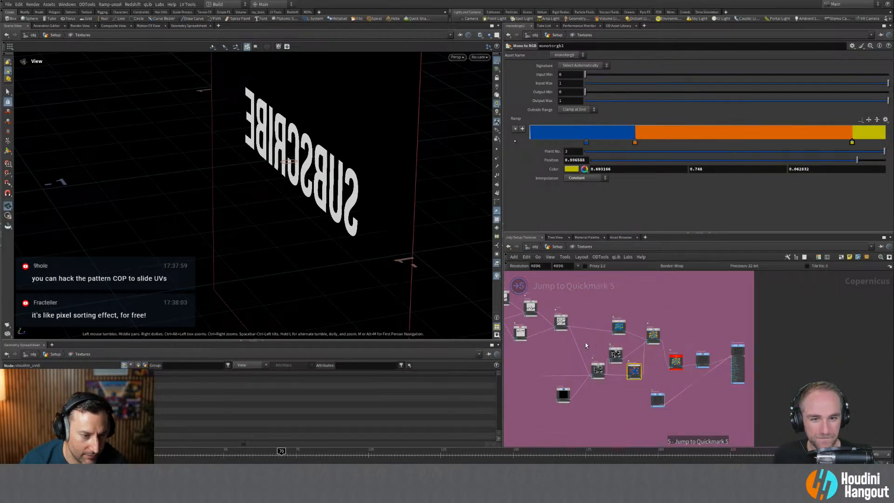
{"action": "key", "text": "Tab"}
{"action": "type", "text": "pattern"}
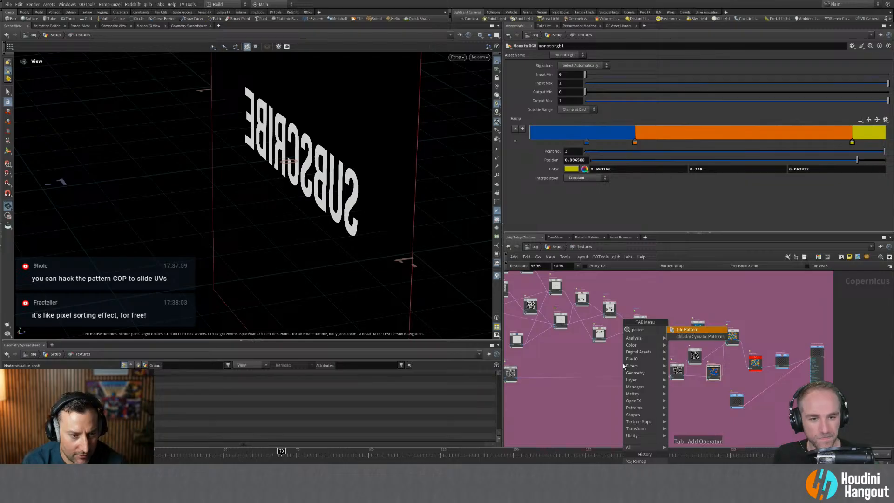
{"action": "key", "text": "Return"}
{"action": "left_click", "coordinate": [623, 364]}
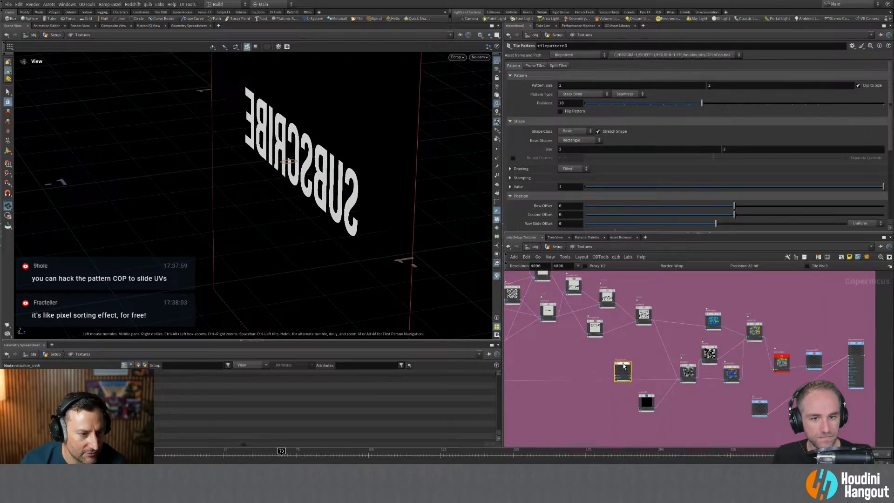
{"action": "scroll", "coordinate": [624, 366], "scroll_direction": "up", "scroll_amount": 2}
{"action": "scroll", "coordinate": [586, 363], "scroll_direction": "up", "scroll_amount": 1}
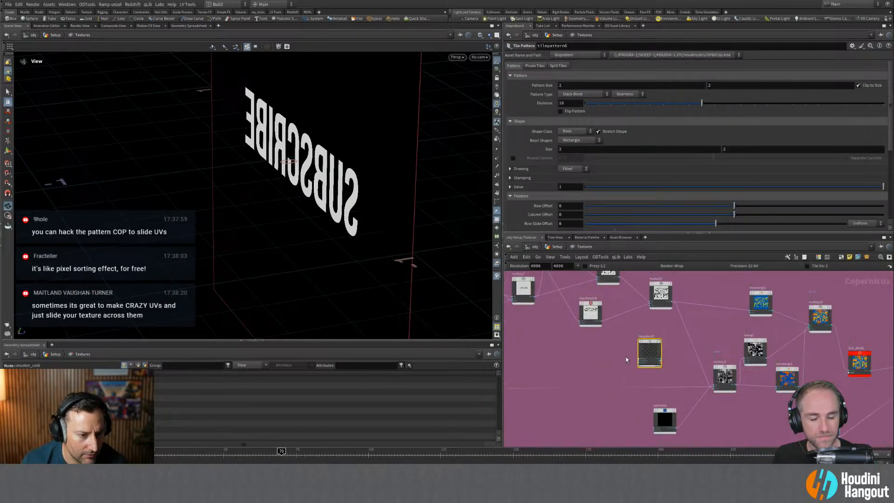
{"action": "scroll", "coordinate": [651, 351], "scroll_direction": "down", "scroll_amount": 3}
{"action": "left_click_drag", "start_coordinate": [652, 352], "coordinate": [578, 353]}
Examine the tilepattern5 and edgedetectcontour1 nodes in the Textures network.
{"action": "middle_click_drag", "start_coordinate": [526, 367], "coordinate": [646, 342]}
{"action": "scroll", "coordinate": [645, 343], "scroll_direction": "up", "scroll_amount": 1}
{"action": "middle_click_drag", "start_coordinate": [578, 302], "coordinate": [683, 361]}
{"action": "scroll", "coordinate": [590, 336], "scroll_direction": "up", "scroll_amount": 5}
{"action": "middle_click_drag", "start_coordinate": [604, 309], "coordinate": [639, 369]}
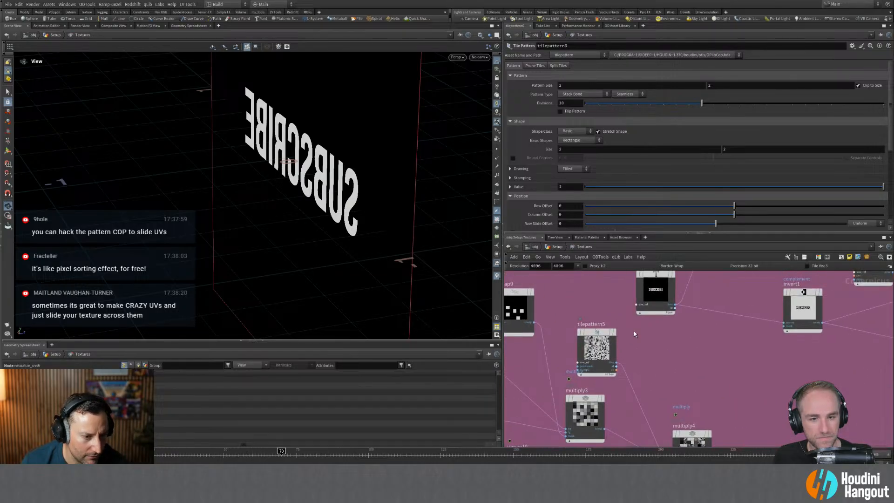
{"action": "left_click", "coordinate": [597, 348]}
{"action": "left_click_drag", "start_coordinate": [301, 176], "coordinate": [390, 183]}
{"action": "scroll", "coordinate": [702, 321], "scroll_direction": "down", "scroll_amount": 5}
{"action": "middle_click_drag", "start_coordinate": [567, 359], "coordinate": [654, 382]}
{"action": "left_click", "coordinate": [614, 364]}
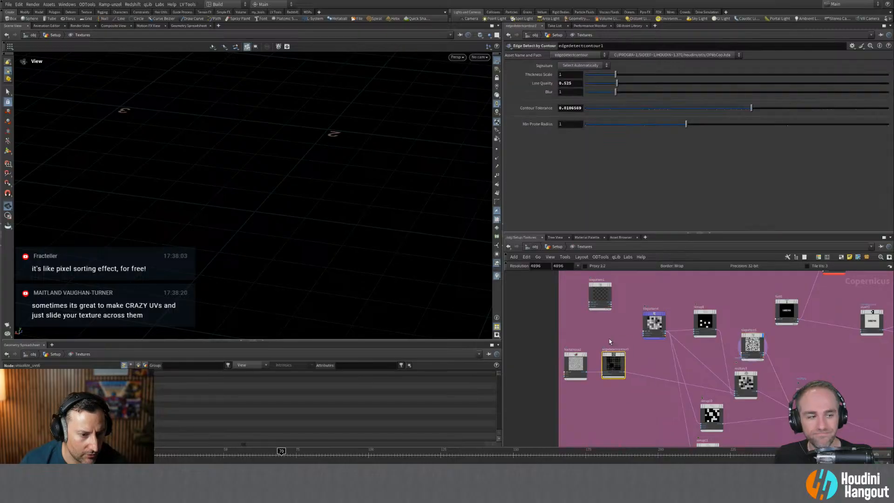
Frame the tilepattern4 texture in the viewport and scrub the timeline to watch its seed change the tile values.
{"action": "left_click", "coordinate": [653, 322]}
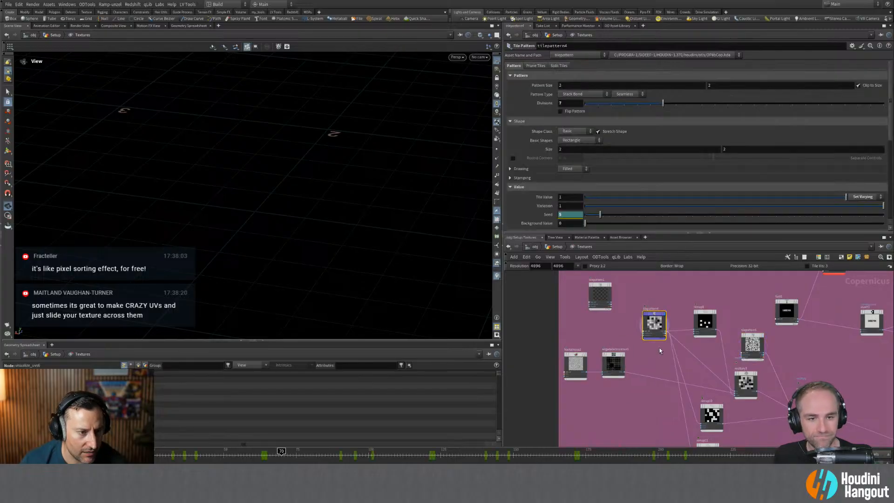
{"action": "left_click", "coordinate": [234, 450]}
{"action": "key", "text": "f"}
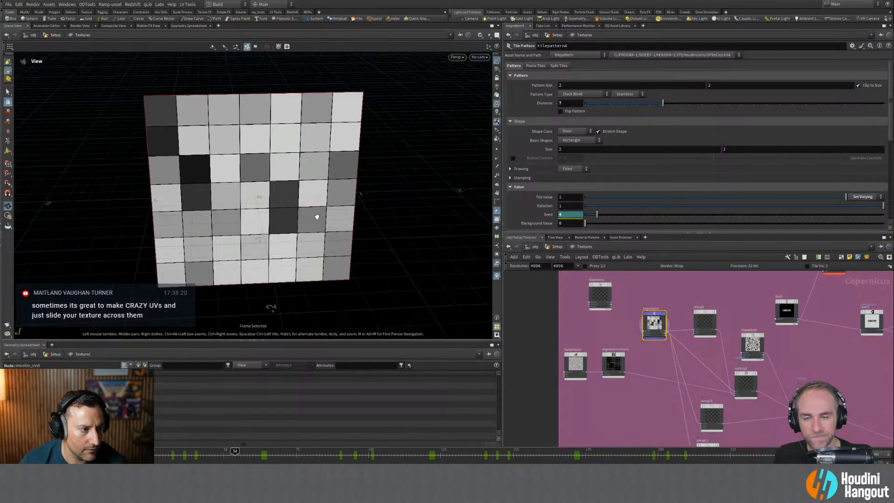
{"action": "left_click_drag", "start_coordinate": [207, 452], "coordinate": [154, 452]}
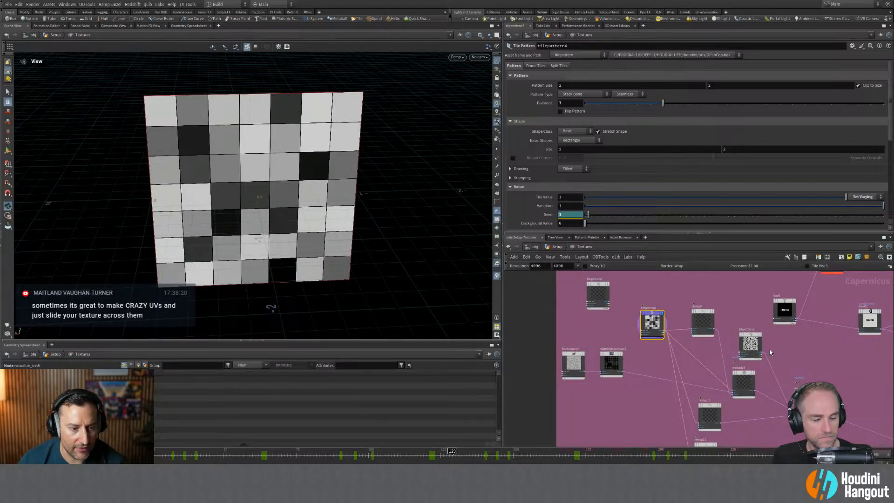
Display the multiply4 blend result and scrub the timeline to frame 47 to review the combined tile pattern.
{"action": "left_click", "coordinate": [623, 356]}
{"action": "middle_click_drag", "start_coordinate": [792, 388], "coordinate": [664, 339]}
{"action": "left_click", "coordinate": [756, 350]}
{"action": "left_click", "coordinate": [214, 451]}
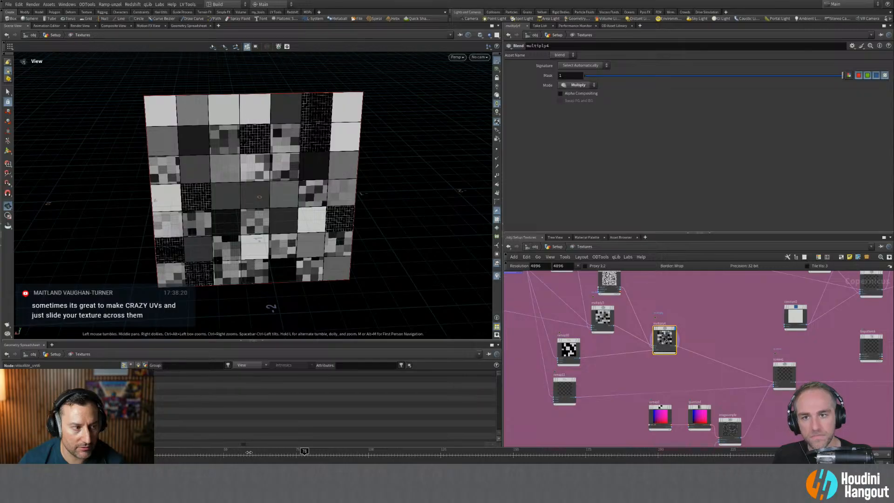
Select tilepattern4 and examine its Value and Position settings for a way to offset individual tiles.
{"action": "middle_click_drag", "start_coordinate": [554, 283], "coordinate": [625, 355]}
{"action": "scroll", "coordinate": [625, 356], "scroll_direction": "up", "scroll_amount": 3}
{"action": "left_click", "coordinate": [565, 322]}
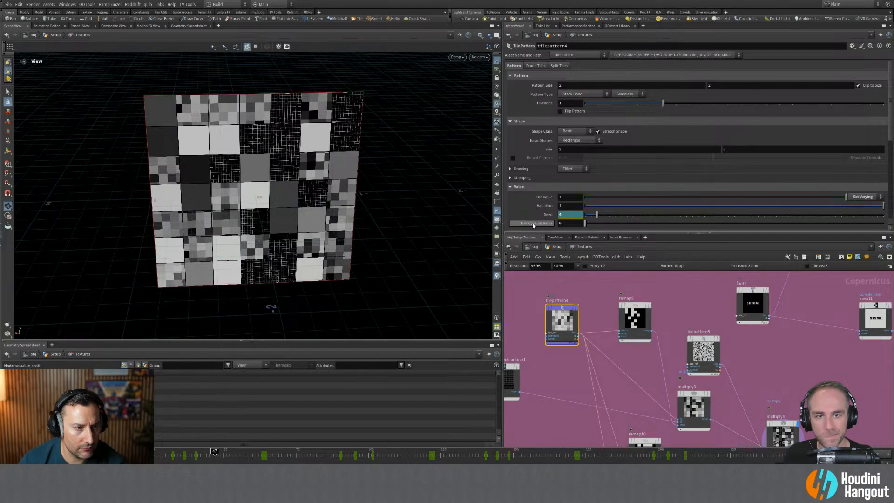
{"action": "scroll", "coordinate": [536, 226], "scroll_direction": "down", "scroll_amount": 3}
{"action": "mouse_move", "coordinate": [734, 180]}
{"action": "left_mouse_down"}
{"action": "mouse_move", "coordinate": [747, 183]}
{"action": "mouse_move", "coordinate": [734, 182]}
{"action": "left_mouse_up"}
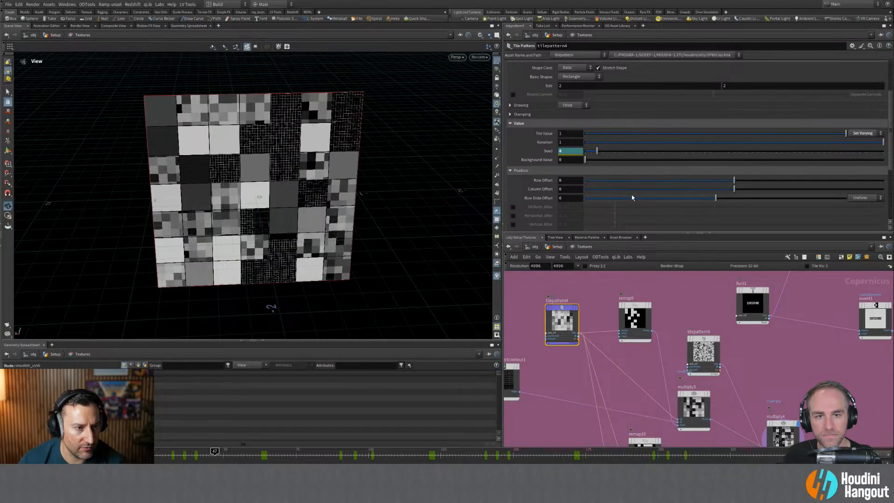
{"action": "scroll", "coordinate": [537, 180], "scroll_direction": "up", "scroll_amount": 1}
{"action": "scroll", "coordinate": [537, 180], "scroll_direction": "up", "scroll_amount": 1}
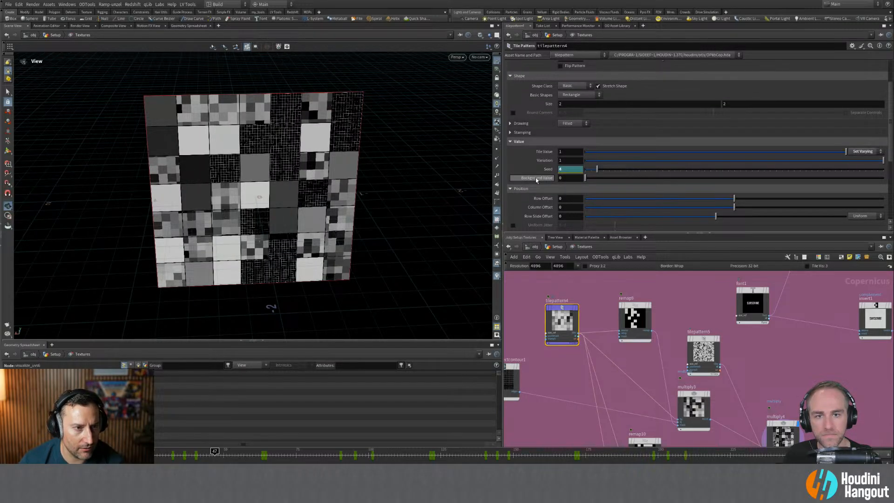
{"action": "scroll", "coordinate": [536, 180], "scroll_direction": "up", "scroll_amount": 5}
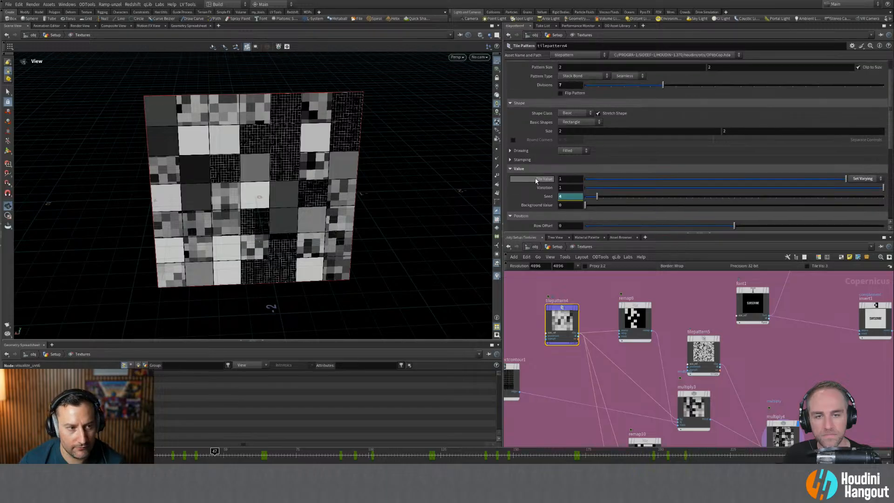
{"action": "scroll", "coordinate": [537, 179], "scroll_direction": "down", "scroll_amount": 3}
{"action": "middle_click_drag", "start_coordinate": [563, 127], "coordinate": [596, 128]}
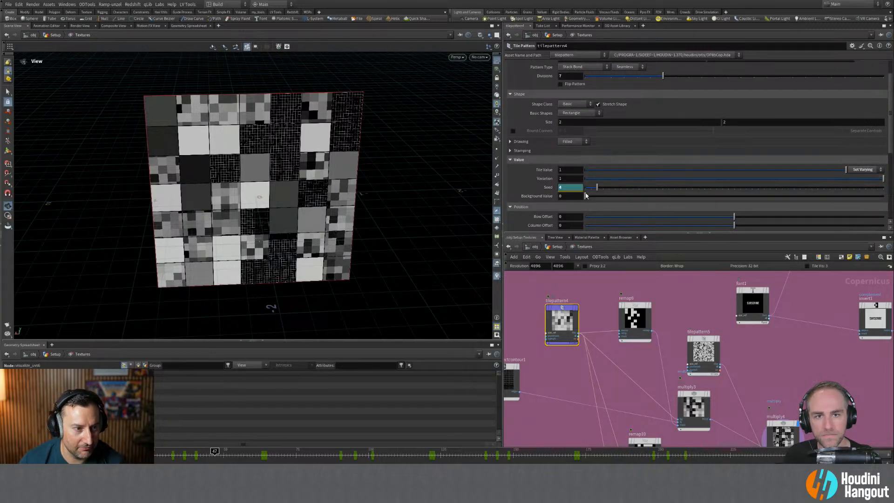
{"action": "left_click_drag", "start_coordinate": [594, 198], "coordinate": [584, 181]}
{"action": "left_click_drag", "start_coordinate": [607, 170], "coordinate": [857, 178]}
{"action": "scroll", "coordinate": [536, 184], "scroll_direction": "down", "scroll_amount": 4}
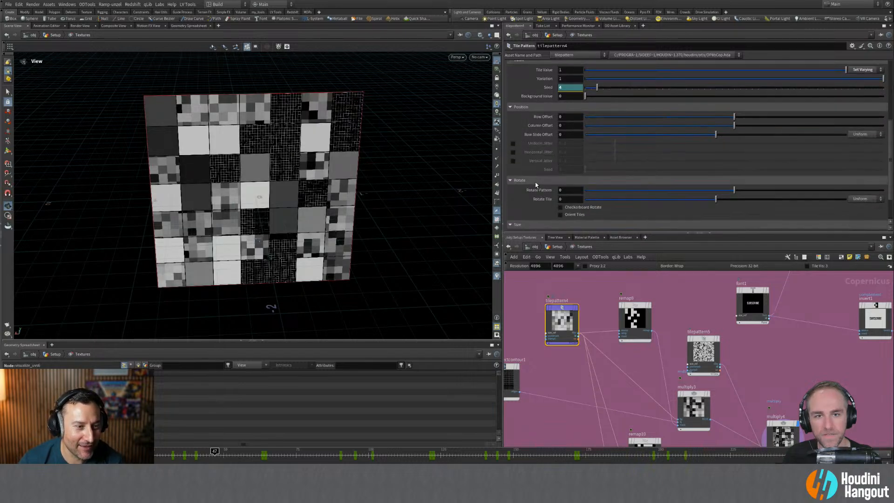
Try rotating the tiles of tilepattern4 to about 43.1 with Rotate Tile, and undo the rotation changes.
{"action": "mouse_move", "coordinate": [734, 189]}
{"action": "left_mouse_down"}
{"action": "mouse_move", "coordinate": [764, 192]}
{"action": "mouse_move", "coordinate": [709, 201]}
{"action": "mouse_move", "coordinate": [755, 201]}
{"action": "mouse_move", "coordinate": [719, 202]}
{"action": "mouse_move", "coordinate": [727, 202]}
{"action": "left_mouse_up"}
{"action": "key", "text": "ctrl+z"}
{"action": "key", "text": "ctrl+z"}
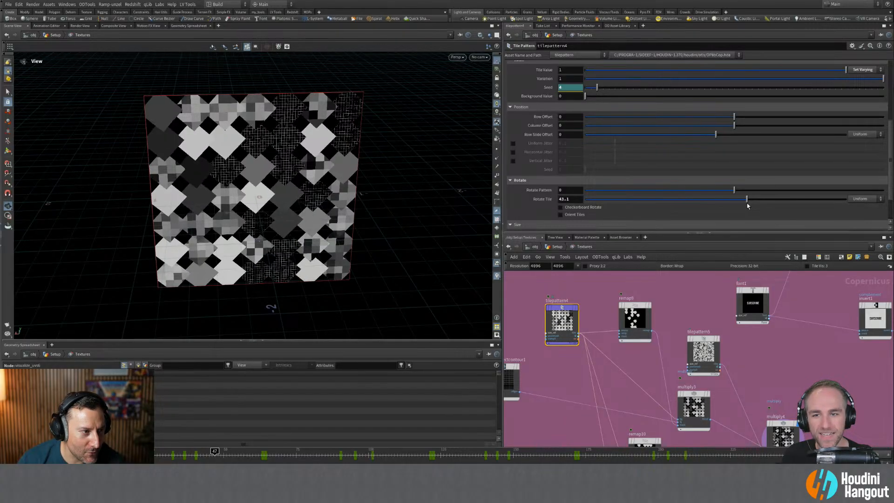
{"action": "key", "text": "ctrl+z"}
Examine the Size, Rotate and Position settings of tilepattern4 for further tile controls.
{"action": "scroll", "coordinate": [603, 208], "scroll_direction": "down", "scroll_amount": 2}
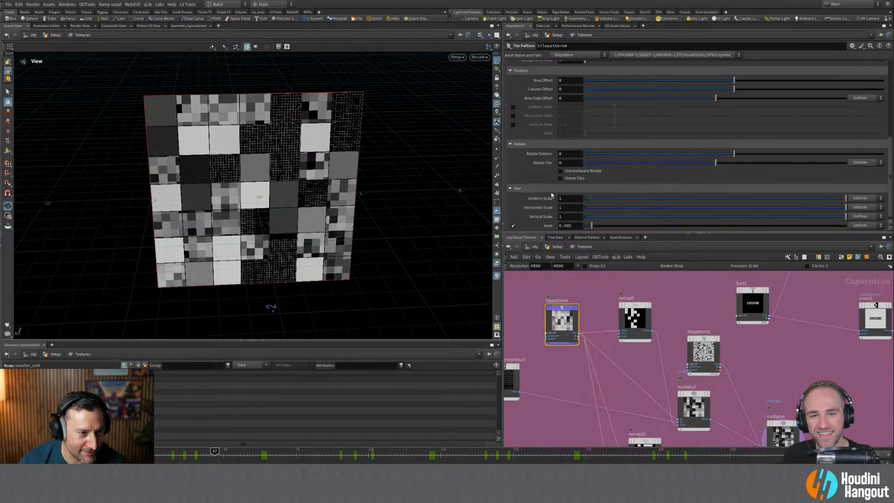
{"action": "left_click_drag", "start_coordinate": [607, 212], "coordinate": [847, 223]}
{"action": "scroll", "coordinate": [557, 194], "scroll_direction": "up", "scroll_amount": 2}
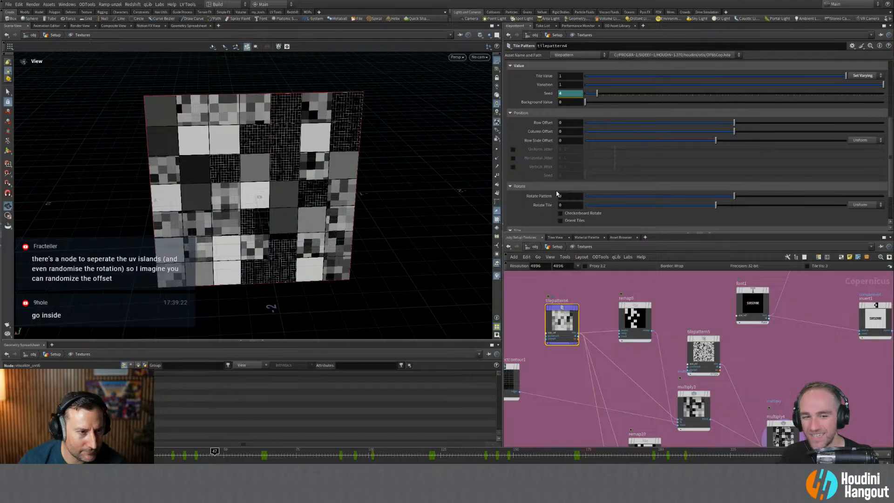
{"action": "scroll", "coordinate": [557, 194], "scroll_direction": "up", "scroll_amount": 5}
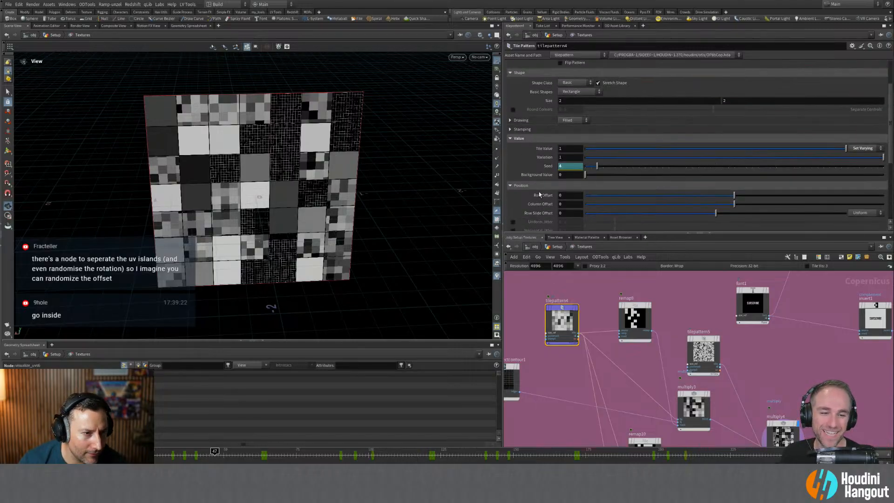
Enter the tilepattern4 node and inspect its internal network, including uvmapbyid1 and ramp1.
{"action": "double_click", "coordinate": [564, 309]}
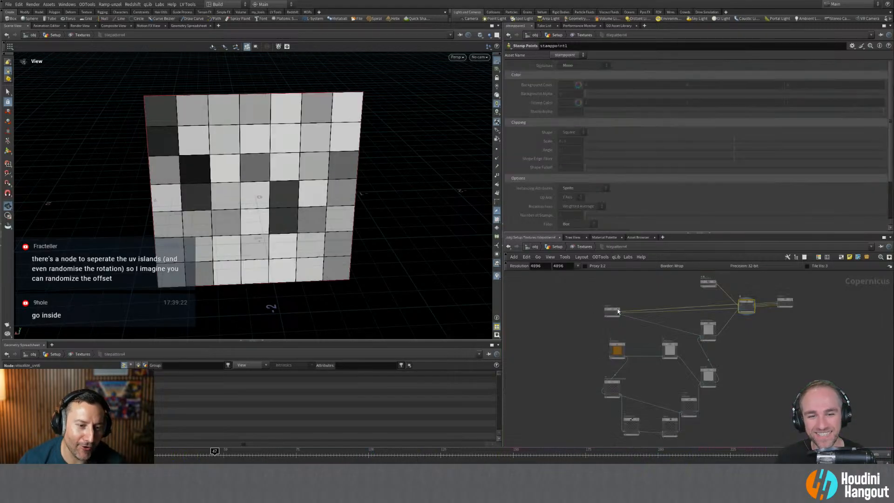
{"action": "scroll", "coordinate": [730, 332], "scroll_direction": "down", "scroll_amount": 3}
{"action": "middle_click_drag", "start_coordinate": [727, 338], "coordinate": [766, 316]}
{"action": "scroll", "coordinate": [689, 408], "scroll_direction": "up", "scroll_amount": 3}
{"action": "scroll", "coordinate": [632, 333], "scroll_direction": "up", "scroll_amount": 2}
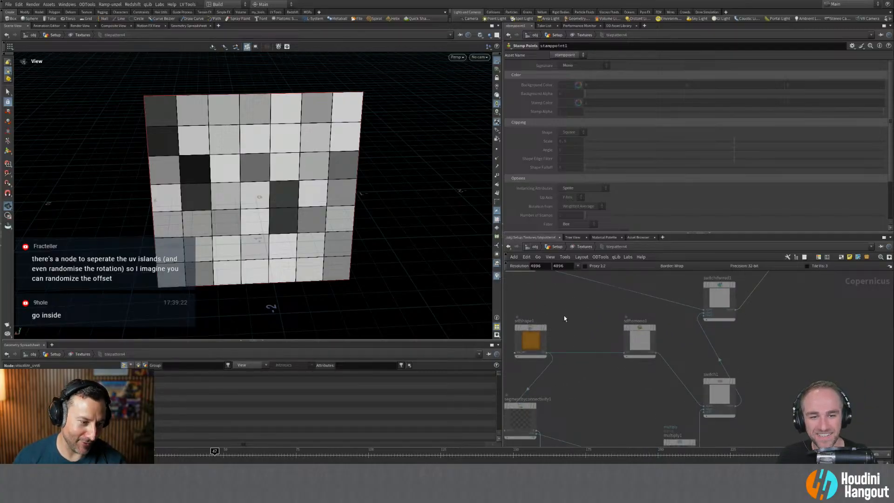
{"action": "middle_click_drag", "start_coordinate": [562, 370], "coordinate": [630, 310]}
{"action": "left_click", "coordinate": [584, 363]}
{"action": "middle_click_drag", "start_coordinate": [579, 382], "coordinate": [539, 324]}
{"action": "left_click", "coordinate": [593, 379]}
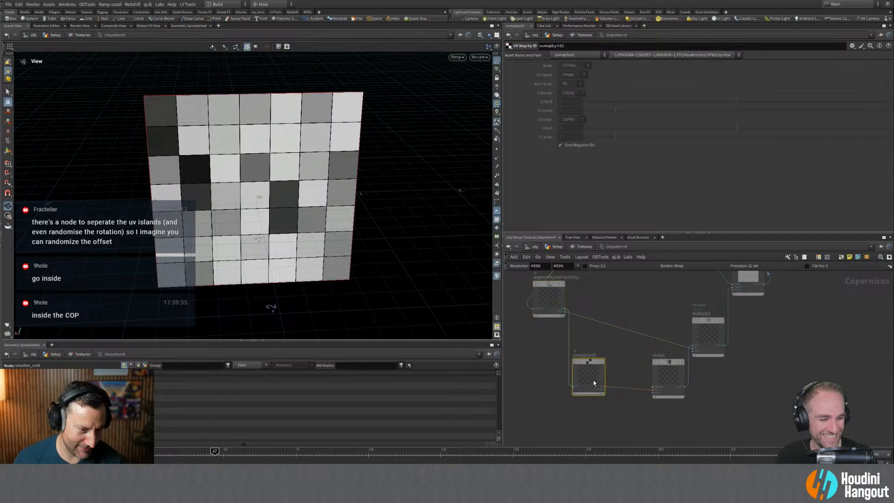
{"action": "left_click_drag", "start_coordinate": [663, 399], "coordinate": [667, 404]}
Inspect the internal stamppoint1 node and its inputs, and return to the Textures network.
{"action": "middle_click_drag", "start_coordinate": [675, 295], "coordinate": [663, 327]}
{"action": "scroll", "coordinate": [640, 330], "scroll_direction": "down", "scroll_amount": 2}
{"action": "middle_click_drag", "start_coordinate": [624, 350], "coordinate": [603, 443]}
{"action": "scroll", "coordinate": [722, 359], "scroll_direction": "up", "scroll_amount": 3}
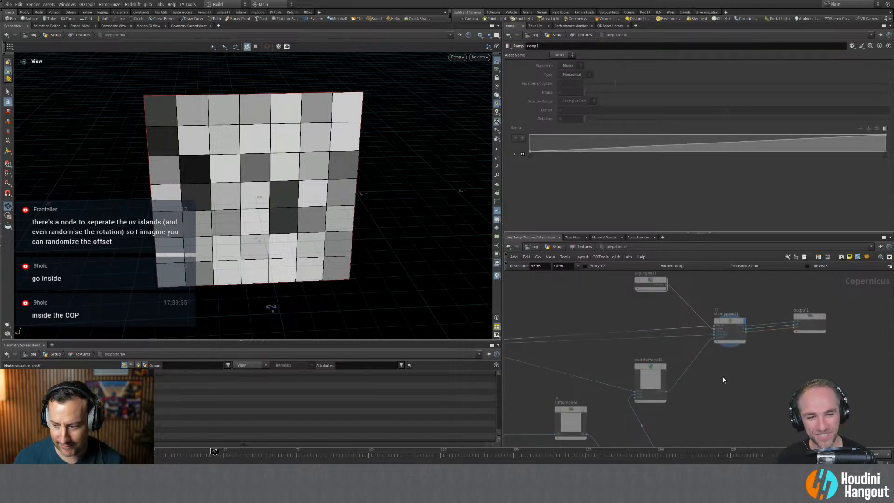
{"action": "scroll", "coordinate": [711, 360], "scroll_direction": "up", "scroll_amount": 2}
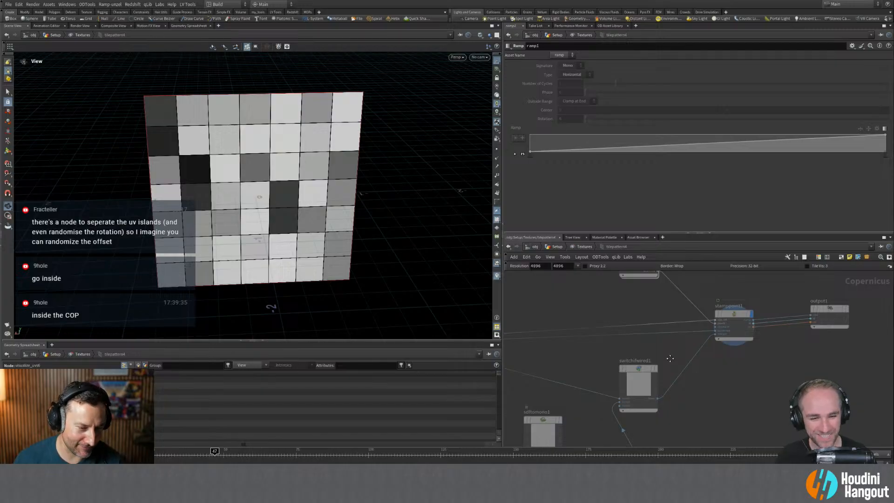
{"action": "left_click", "coordinate": [704, 367]}
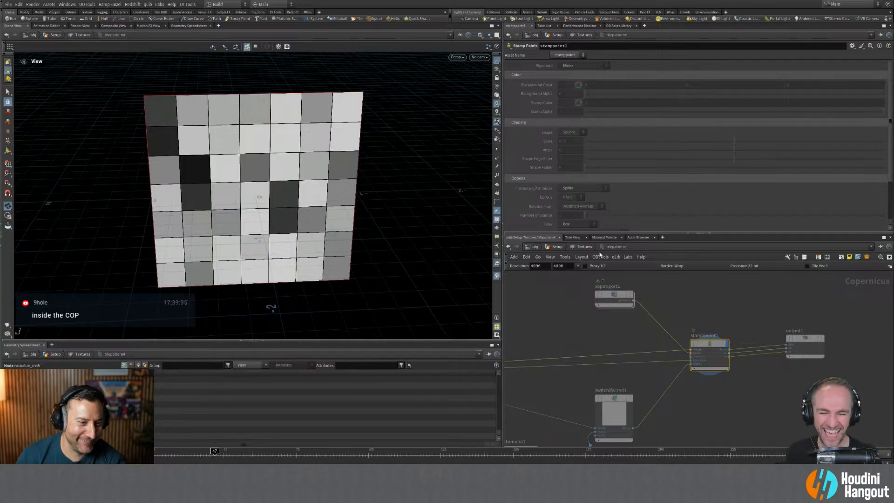
{"action": "left_click", "coordinate": [587, 247]}
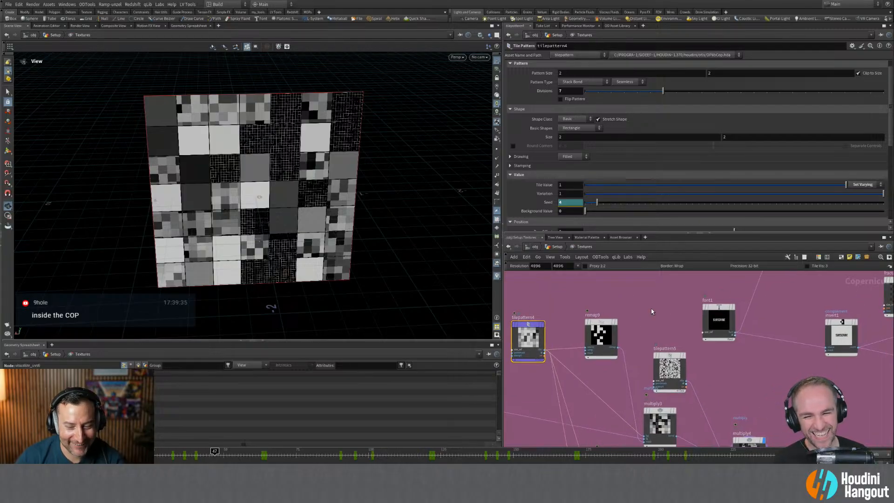
{"action": "scroll", "coordinate": [655, 313], "scroll_direction": "down", "scroll_amount": 6}
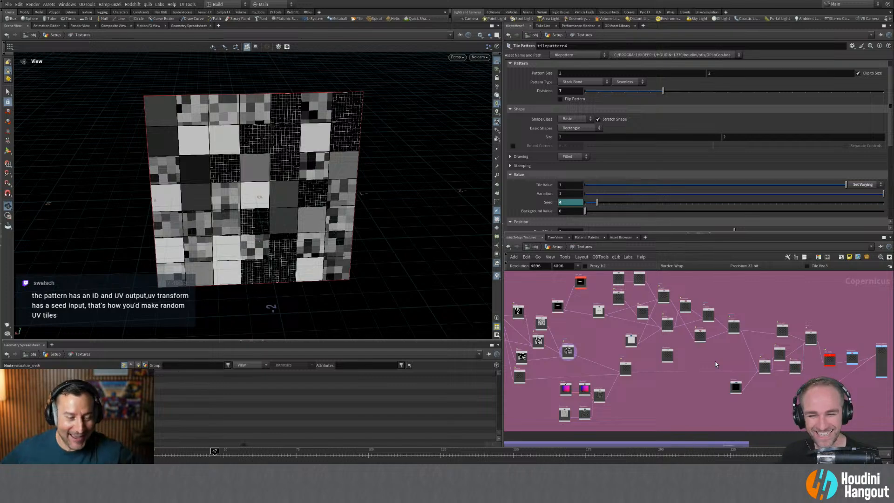
{"action": "middle_click_drag", "start_coordinate": [735, 303], "coordinate": [721, 299]}
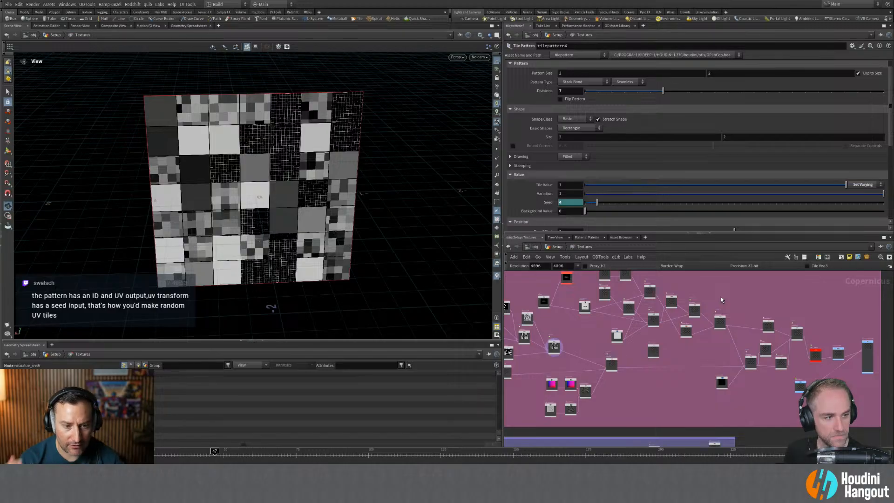
{"action": "scroll", "coordinate": [732, 296], "scroll_direction": "up", "scroll_amount": 3}
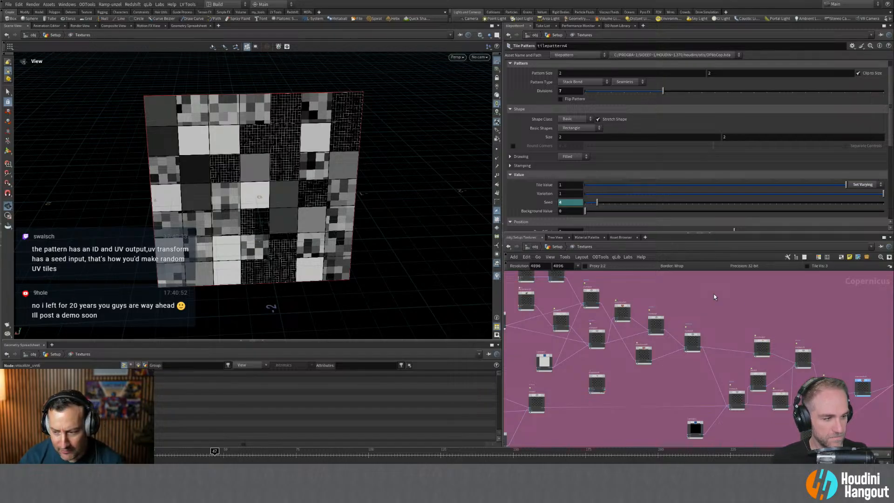
{"action": "middle_click_drag", "start_coordinate": [663, 296], "coordinate": [586, 293]}
{"action": "scroll", "coordinate": [764, 331], "scroll_direction": "up", "scroll_amount": 2}
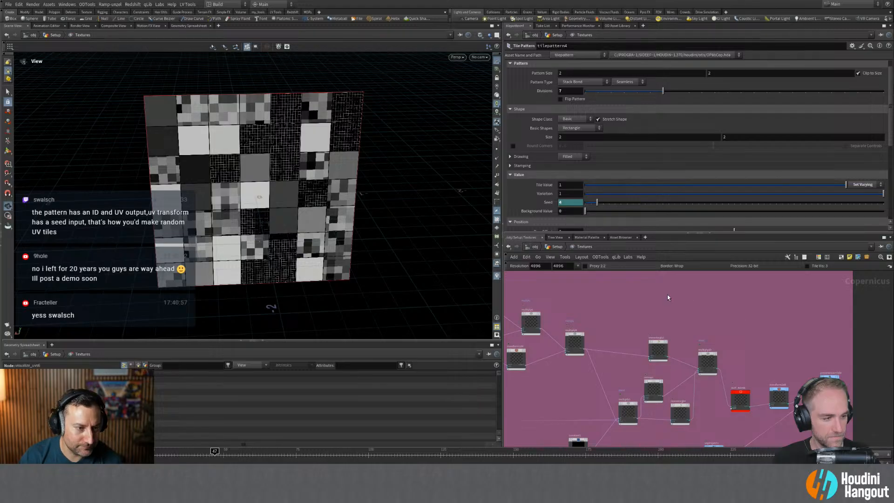
Switch to the Solaris stage network and open the Cloth material subnetwork inside materiallibrary1.
{"action": "key", "text": "4"}
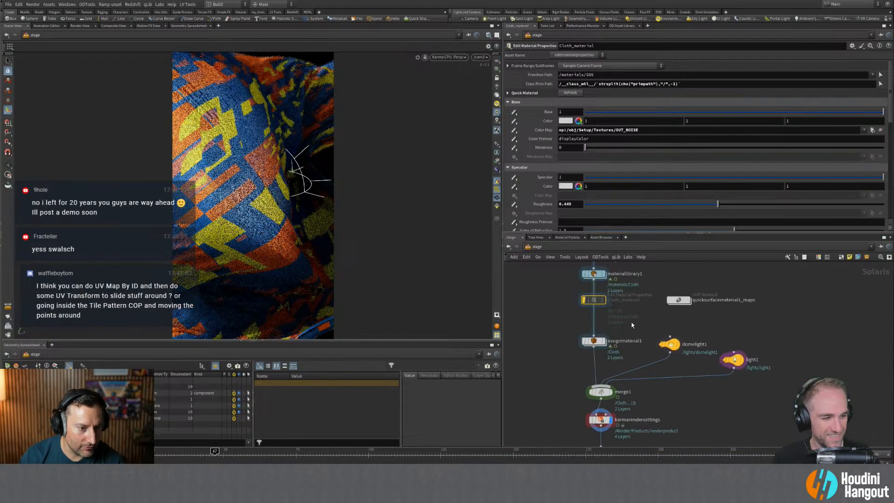
{"action": "double_click", "coordinate": [624, 317]}
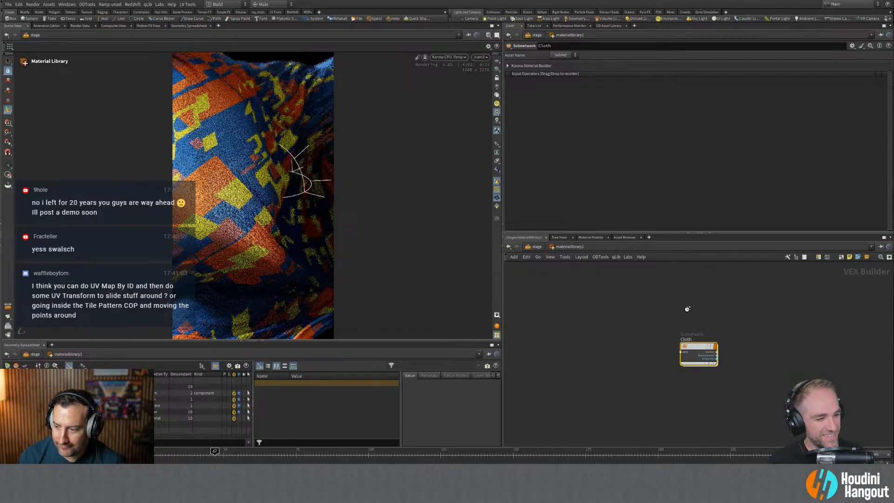
{"action": "mouse_move", "coordinate": [694, 342]}
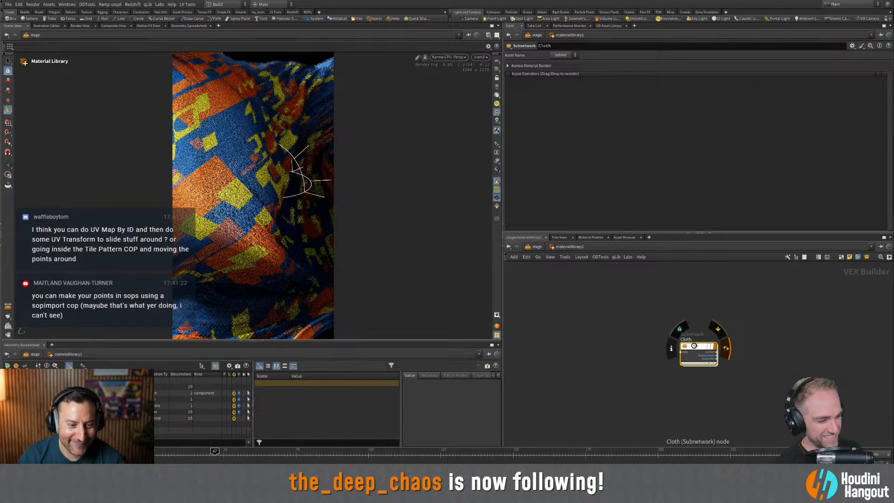
{"action": "double_click", "coordinate": [696, 347]}
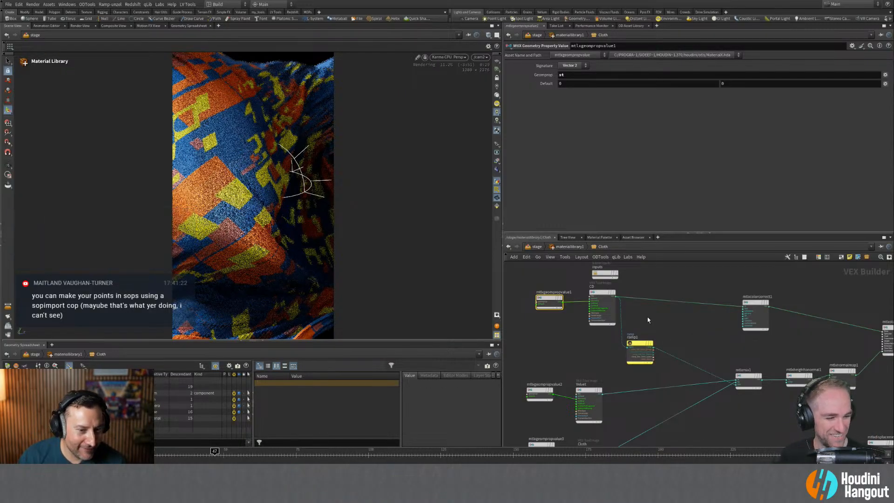
Set the Scale of mtlxheighttonormal1 in the Cloth material to 0.01.
{"action": "middle_click_drag", "start_coordinate": [647, 317], "coordinate": [571, 302]}
{"action": "left_click_drag", "start_coordinate": [772, 331], "coordinate": [762, 369]}
{"action": "left_click", "coordinate": [722, 364]}
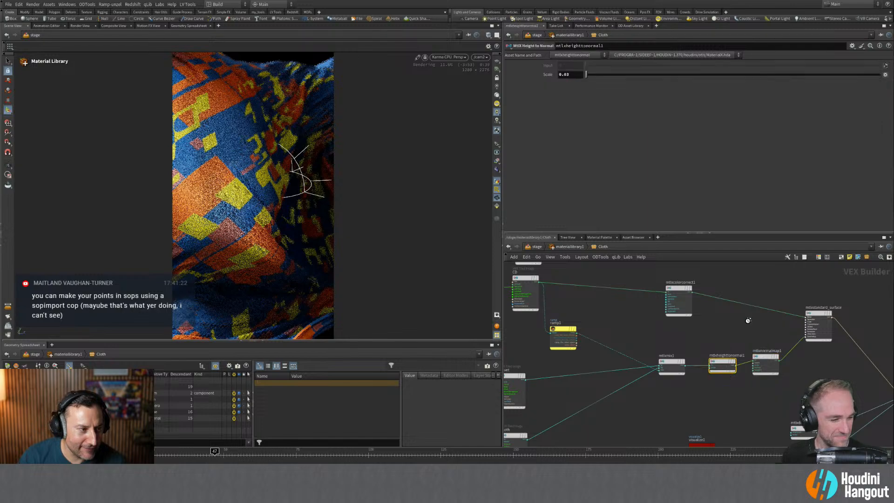
{"action": "double_click", "coordinate": [565, 75]}
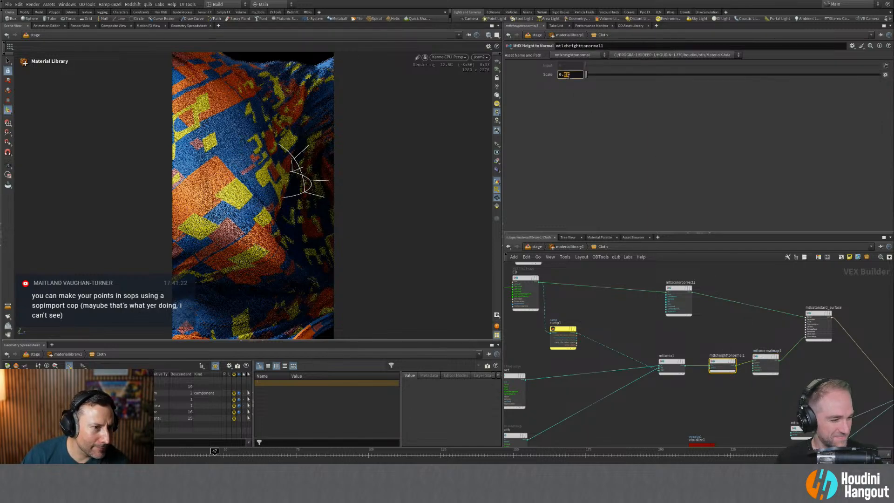
{"action": "type", "text": "01"}
{"action": "left_click", "coordinate": [611, 303]}
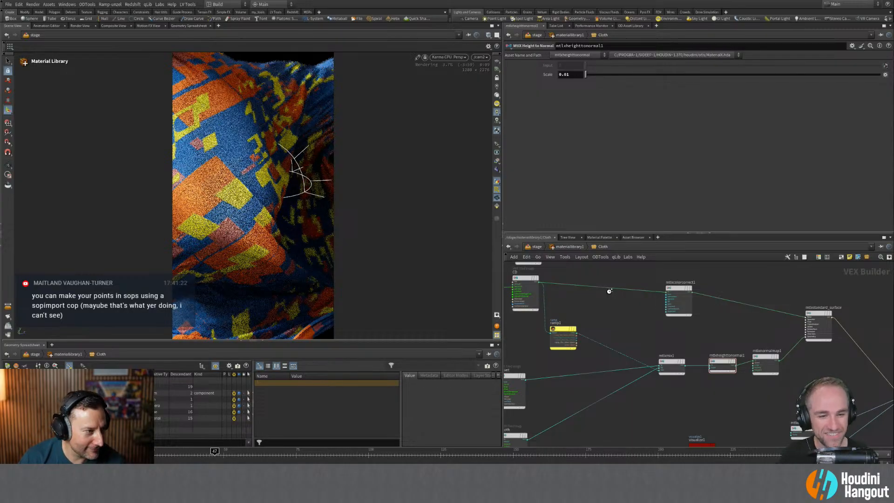
{"action": "middle_click_drag", "start_coordinate": [613, 304], "coordinate": [701, 269]}
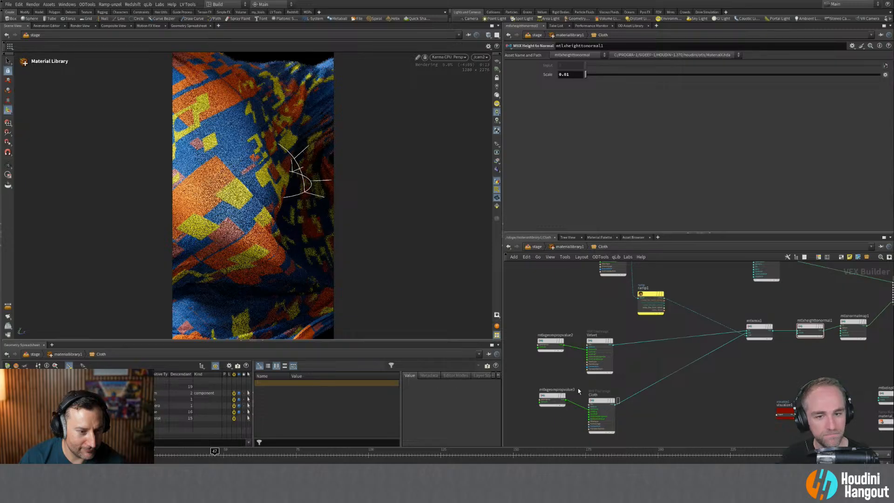
Check the UV inputs and Velvet image node, and set the UV tiling of the Cloth tiled image to 25 by 25.
{"action": "left_click", "coordinate": [552, 398]}
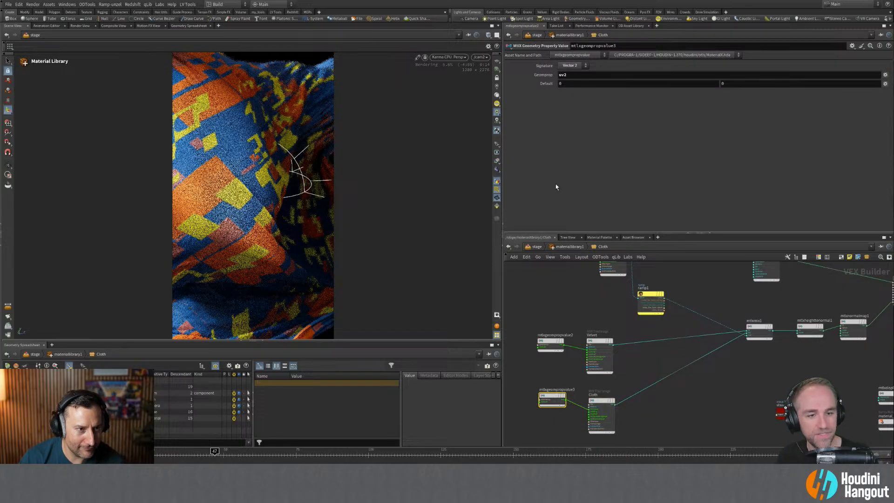
{"action": "left_click", "coordinate": [605, 407]}
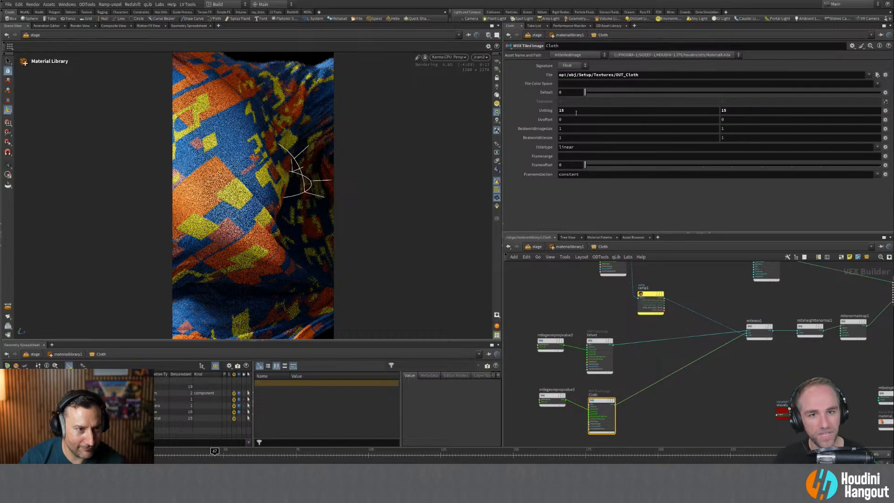
{"action": "left_click", "coordinate": [602, 350]}
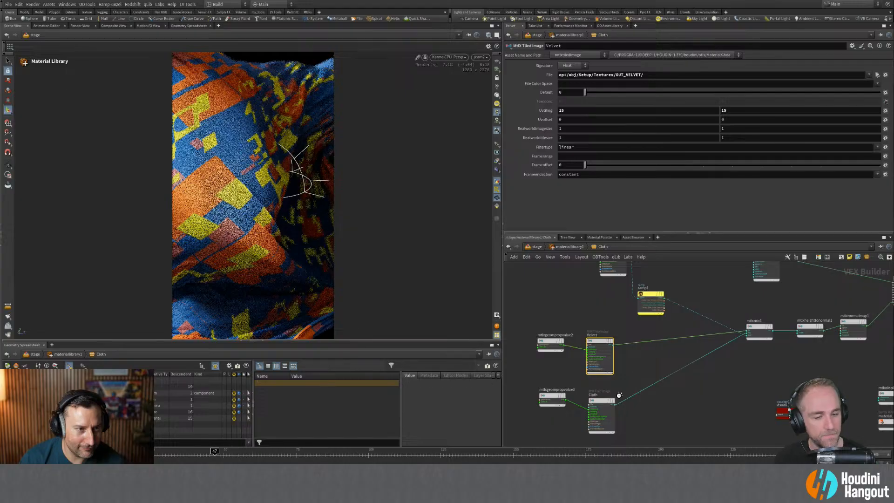
{"action": "left_click", "coordinate": [605, 405]}
{"action": "type", "text": "25"}
{"action": "key", "text": "Return"}
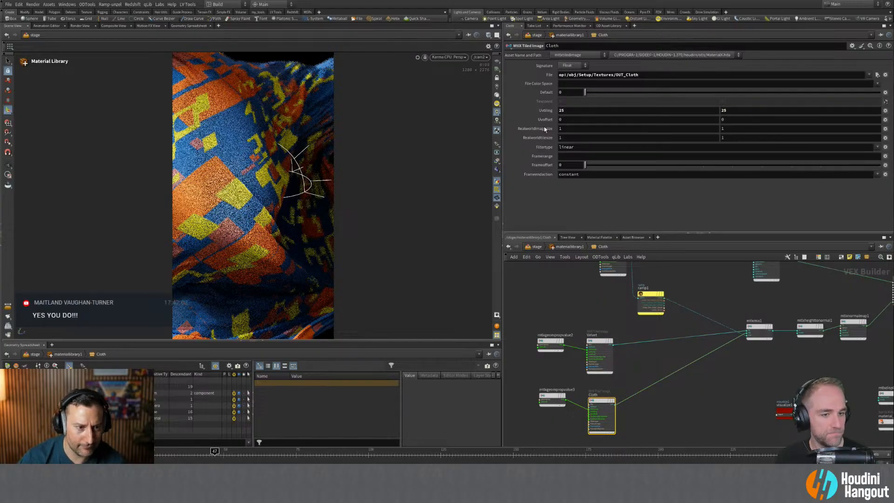
Set the first UV tiling value of the Velvet tiled image to 10.
{"action": "left_click", "coordinate": [607, 358]}
{"action": "middle_click_drag", "start_coordinate": [633, 358], "coordinate": [631, 348]}
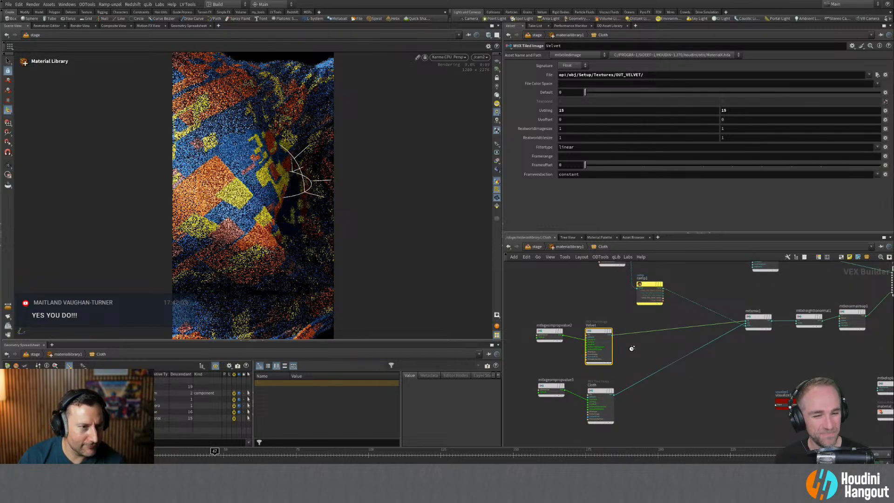
{"action": "double_click", "coordinate": [563, 111]}
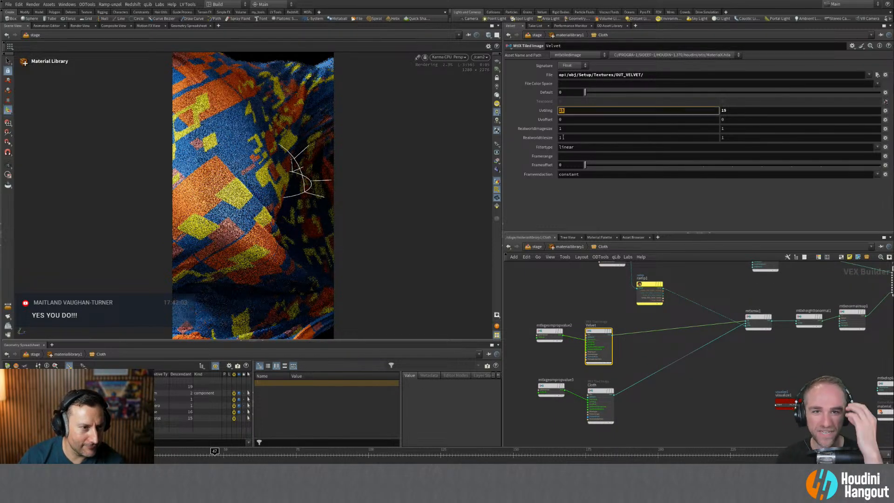
{"action": "type", "text": "10"}
{"action": "key", "text": "Return"}
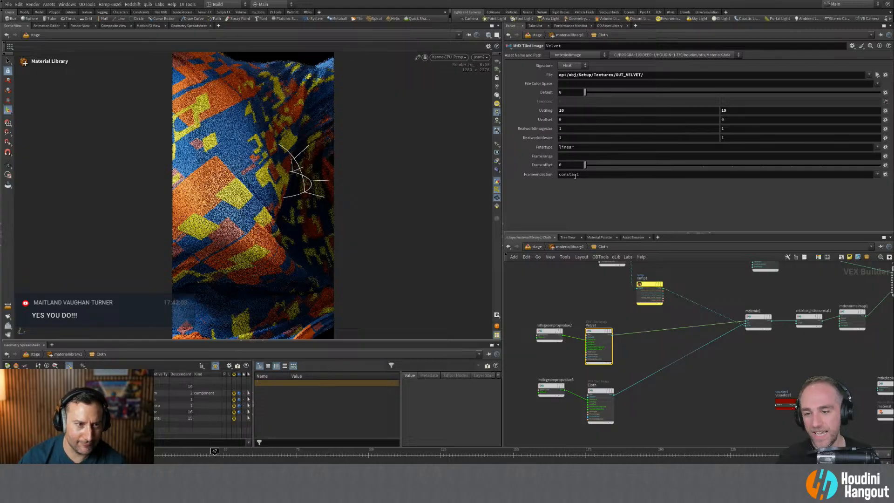
{"action": "middle_click_drag", "start_coordinate": [638, 345], "coordinate": [638, 339]}
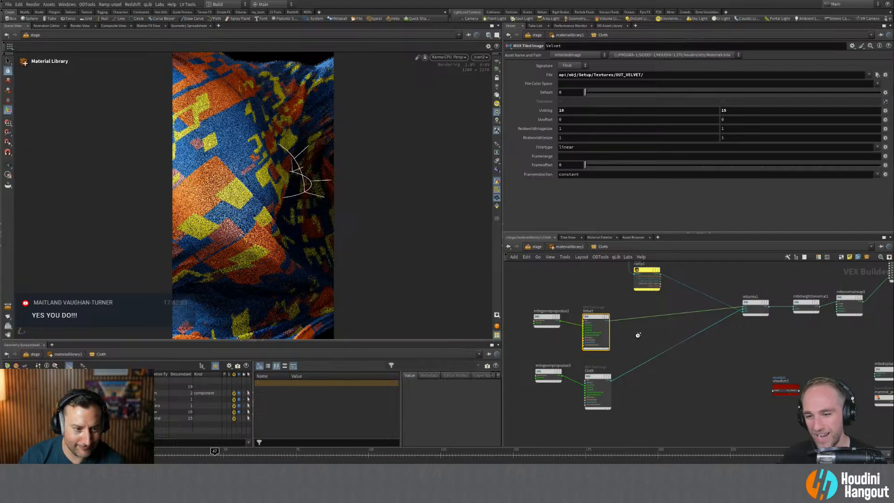
{"action": "middle_click_drag", "start_coordinate": [635, 333], "coordinate": [613, 354]}
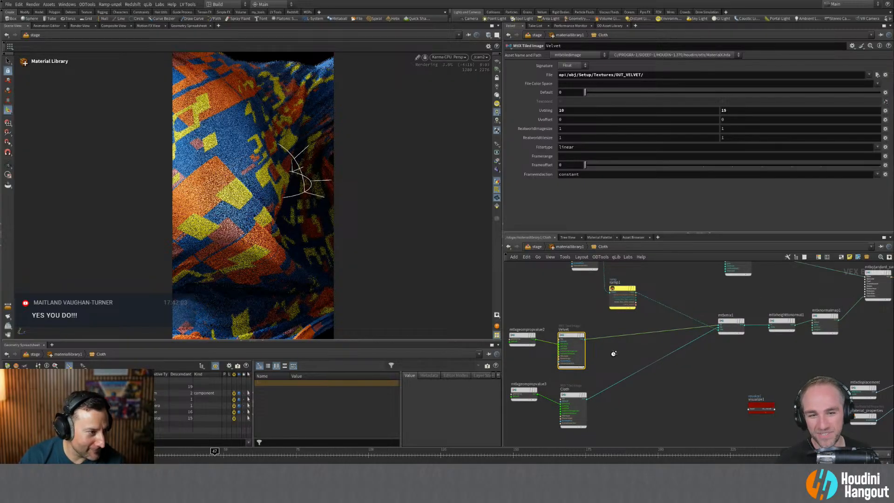
Check the normal map node and set the Scale of mtlxheighttonormal1 to 0.02.
{"action": "left_click", "coordinate": [824, 332]}
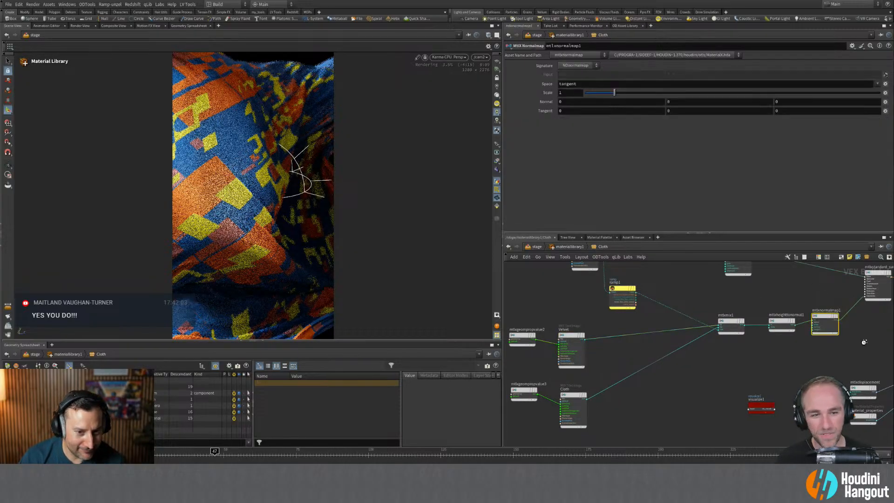
{"action": "middle_click_drag", "start_coordinate": [861, 327], "coordinate": [808, 327]}
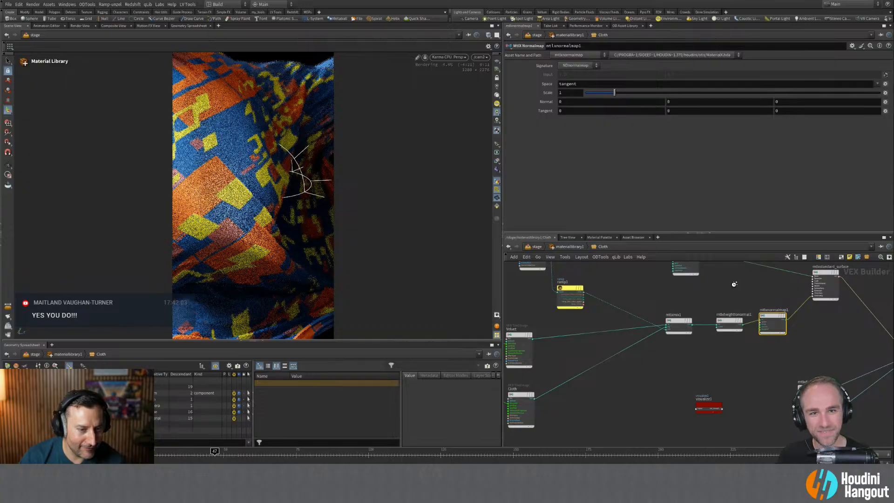
{"action": "left_click", "coordinate": [729, 324]}
{"action": "left_click", "coordinate": [568, 76]}
{"action": "key", "text": "BackSpace"}
{"action": "type", "text": "2"}
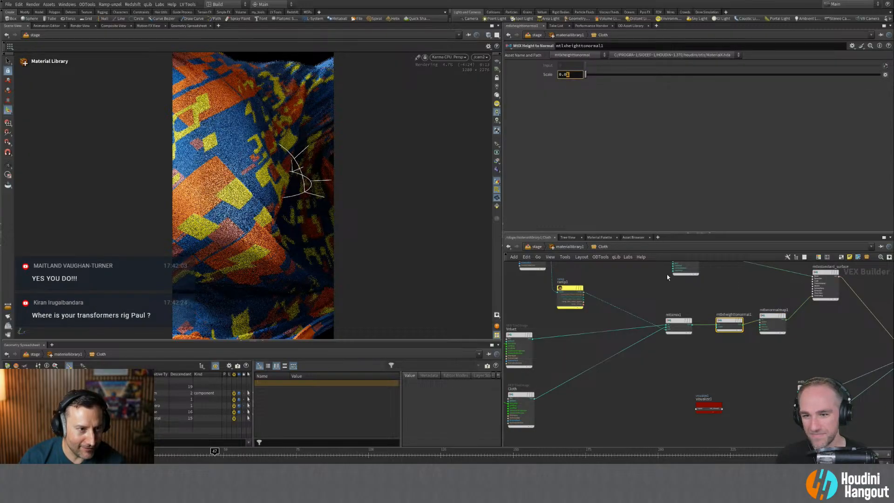
{"action": "key", "text": "Return"}
{"action": "middle_click_drag", "start_coordinate": [703, 301], "coordinate": [697, 292]}
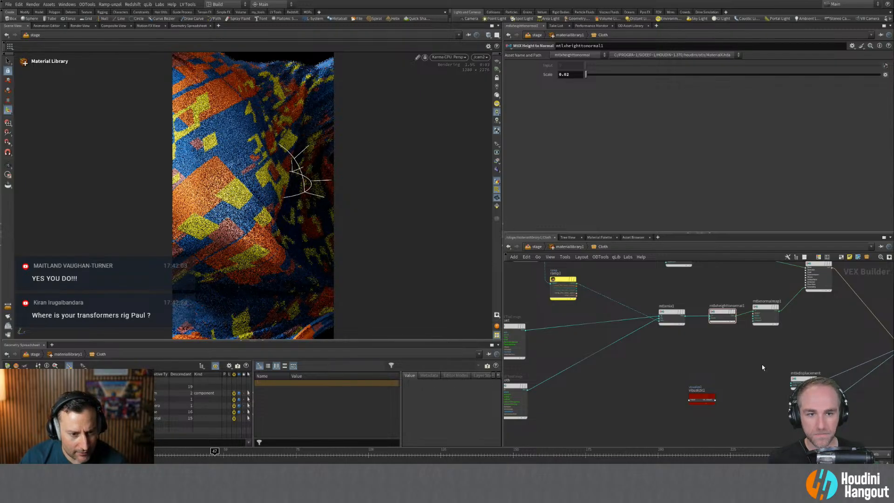
Connect the output of the Velvet and Cloth mix node to mtlxdisplacement and set the displacement Scale to 0.01.
{"action": "mouse_move", "coordinate": [801, 379]}
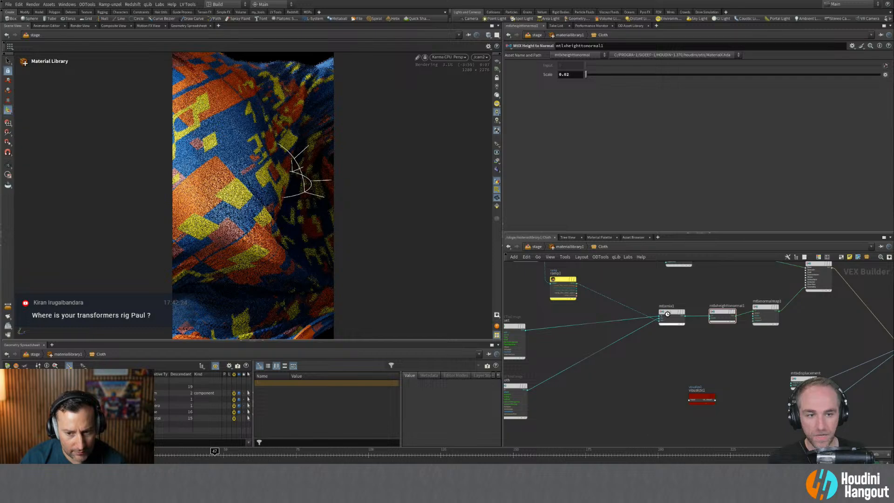
{"action": "left_click_drag", "start_coordinate": [679, 319], "coordinate": [668, 320]}
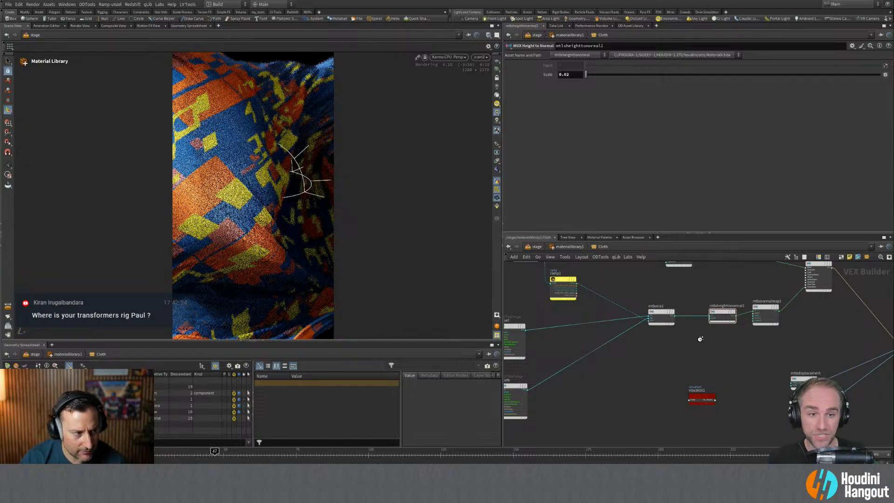
{"action": "left_click_drag", "start_coordinate": [674, 314], "coordinate": [797, 380]}
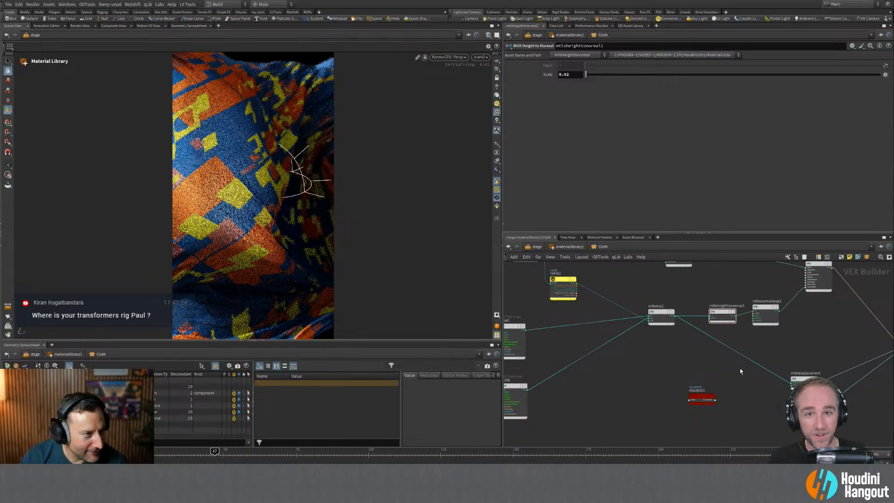
{"action": "left_click", "coordinate": [801, 380]}
{"action": "type", "text": "0.01"}
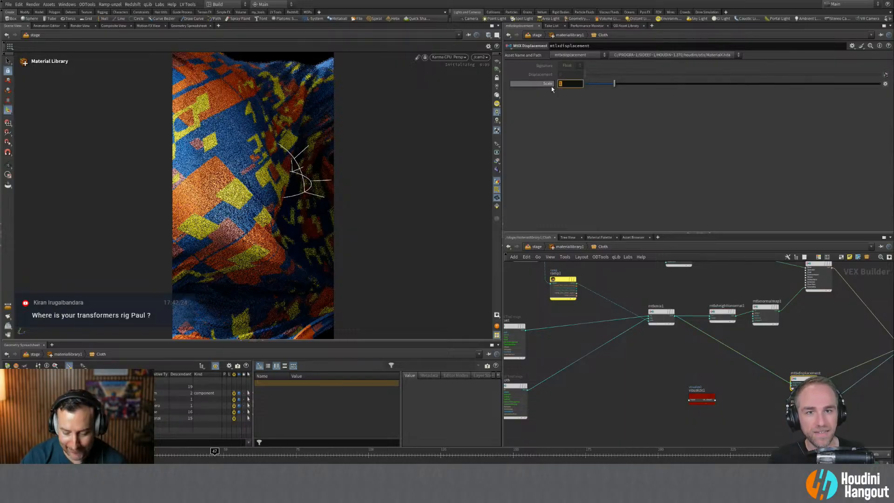
{"action": "key", "text": "Return"}
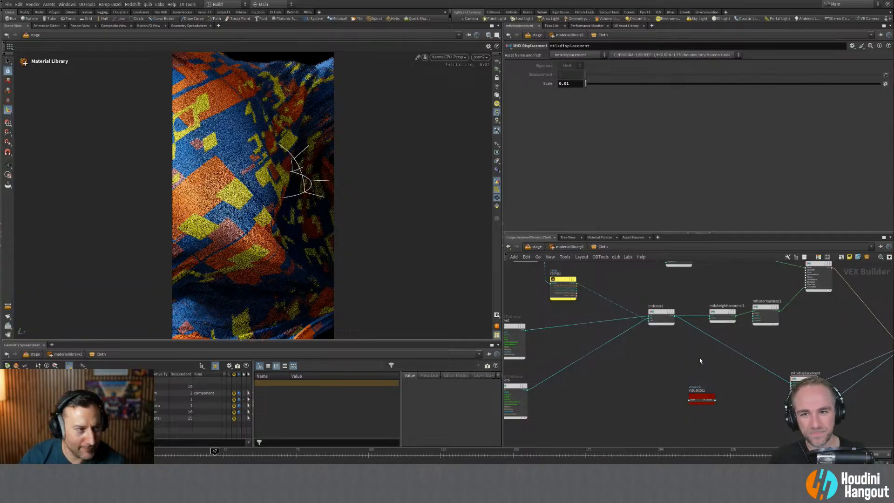
{"action": "mouse_move", "coordinate": [802, 380]}
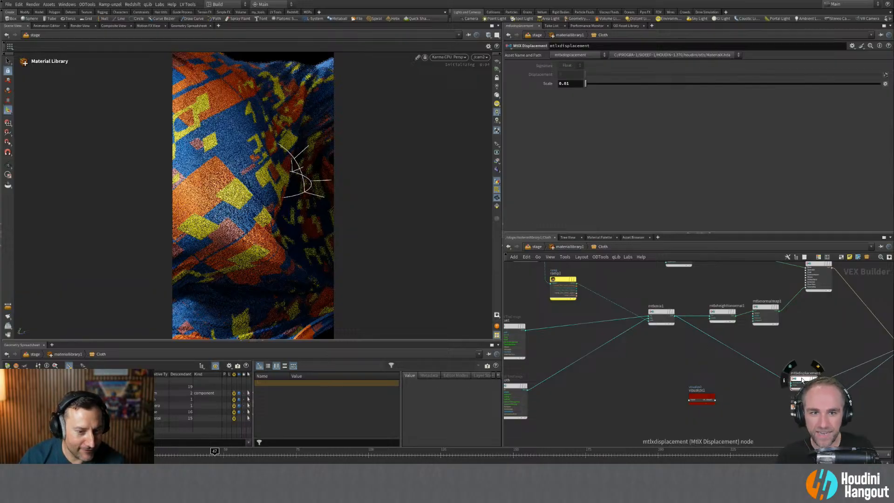
{"action": "left_click_drag", "start_coordinate": [802, 380], "coordinate": [802, 369]}
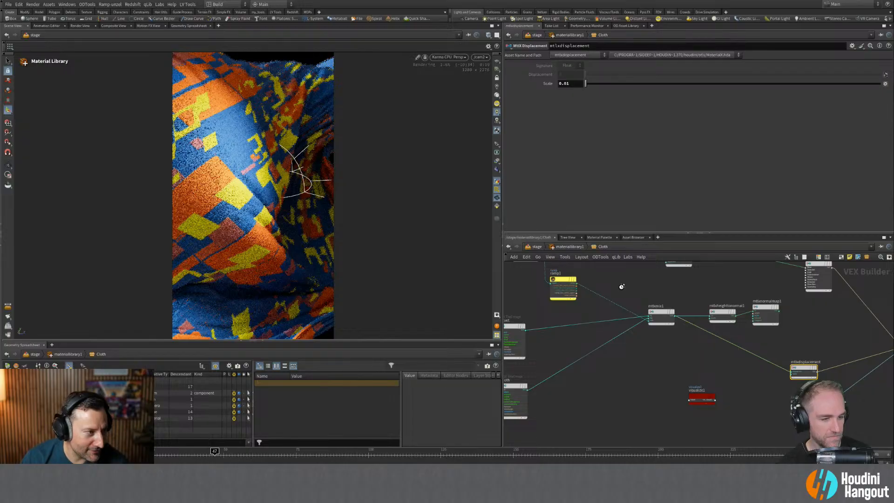
Return to the stage network and find the Dicing settings among the geometry and shading options of karmarendersettings.
{"action": "left_click", "coordinate": [569, 247]}
{"action": "left_click", "coordinate": [536, 246]}
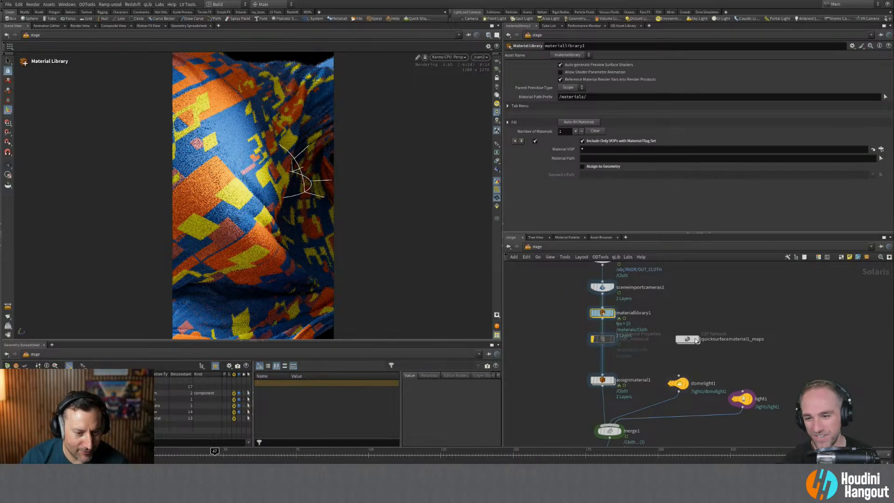
{"action": "left_click", "coordinate": [601, 369]}
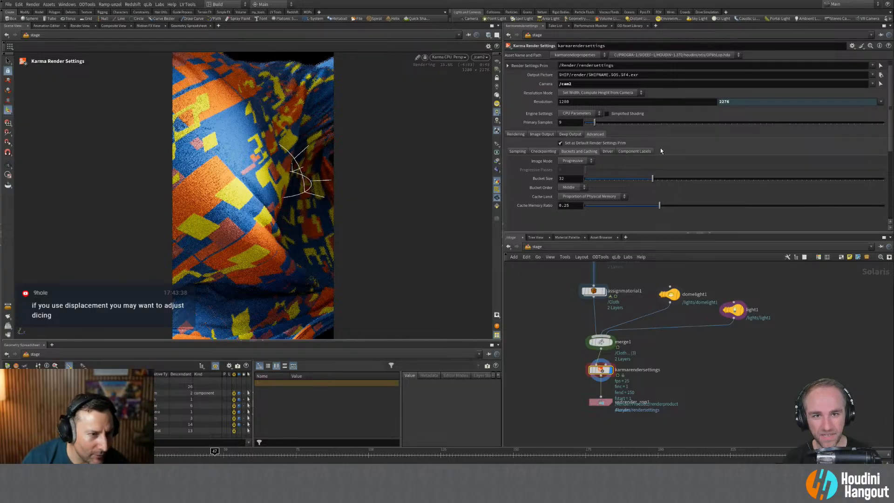
{"action": "left_click", "coordinate": [545, 135]}
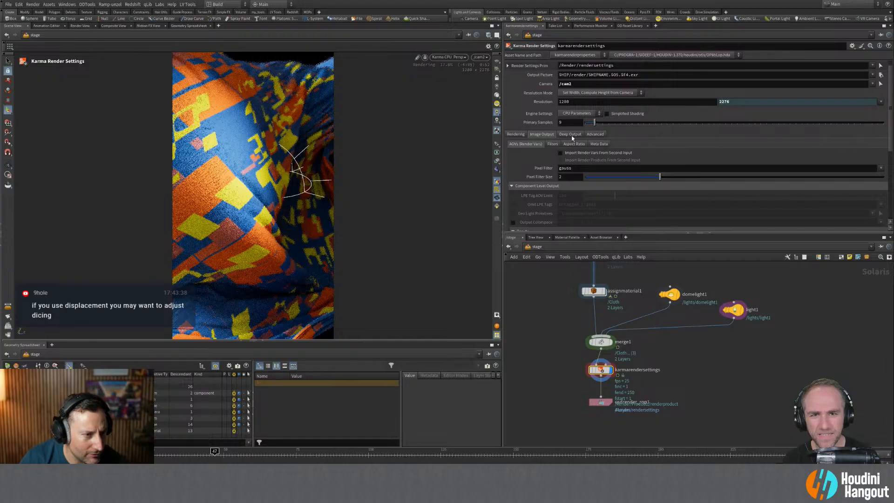
{"action": "left_click", "coordinate": [571, 135]}
{"action": "left_click", "coordinate": [520, 135]}
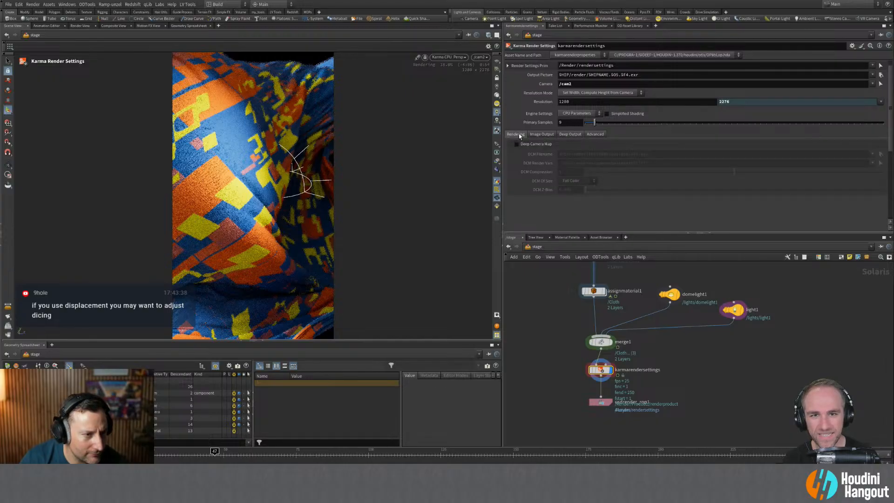
{"action": "left_click", "coordinate": [595, 135]}
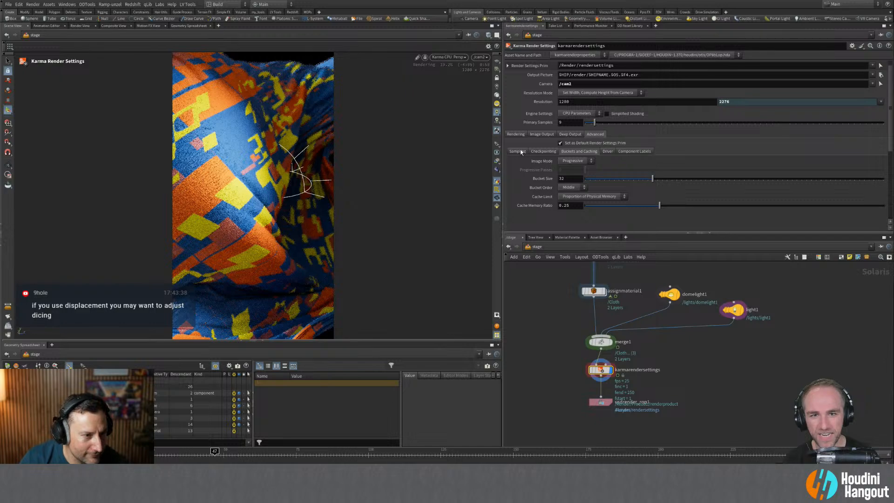
{"action": "left_click", "coordinate": [516, 135]}
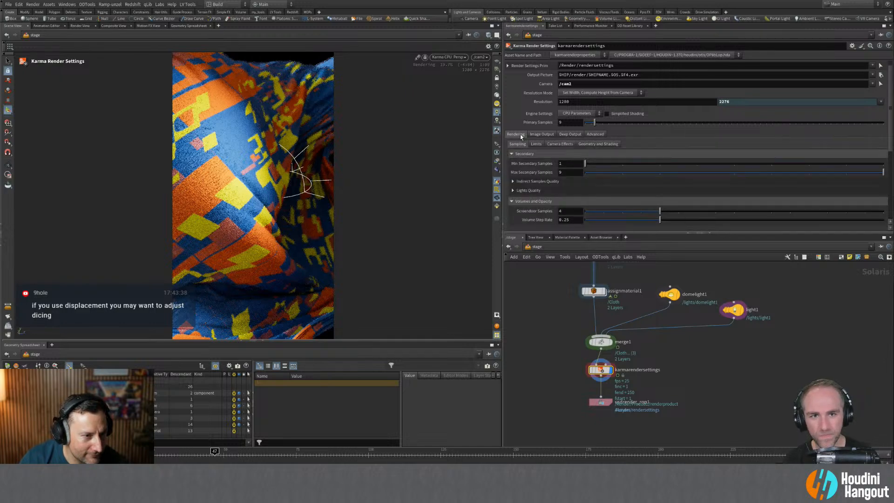
{"action": "left_click", "coordinate": [585, 145]}
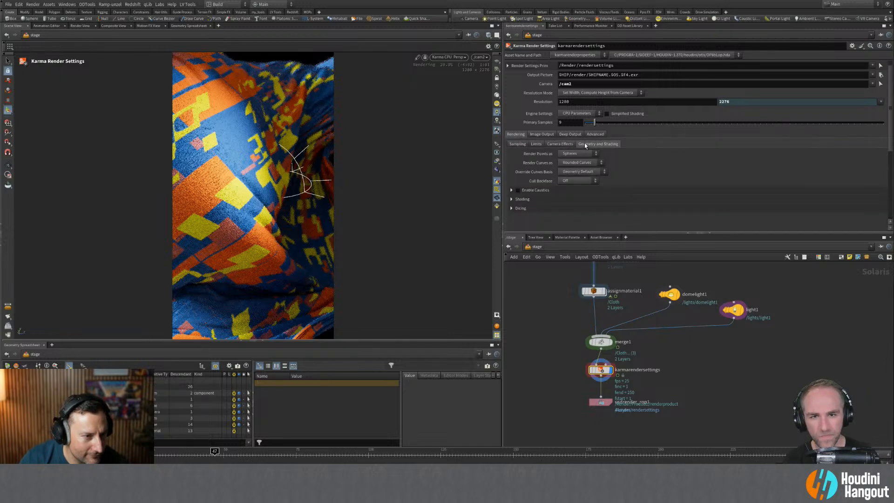
{"action": "scroll", "coordinate": [516, 208], "scroll_direction": "down", "scroll_amount": 2}
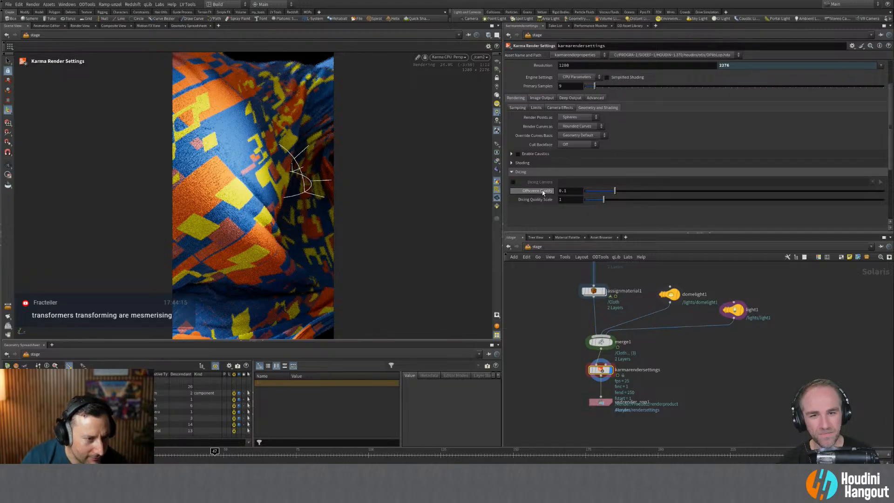
Set the Dicing Quality Scale of karmarendersettings to 2.
{"action": "mouse_move", "coordinate": [542, 192]}
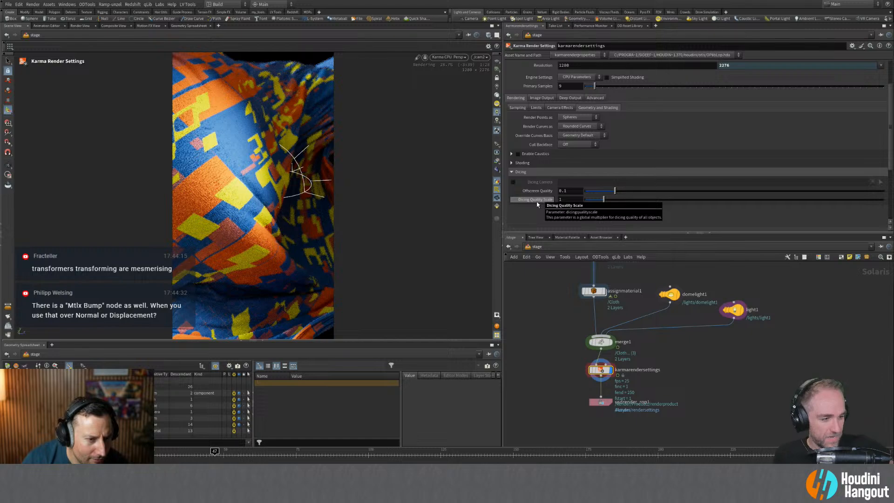
{"action": "left_click", "coordinate": [559, 199]}
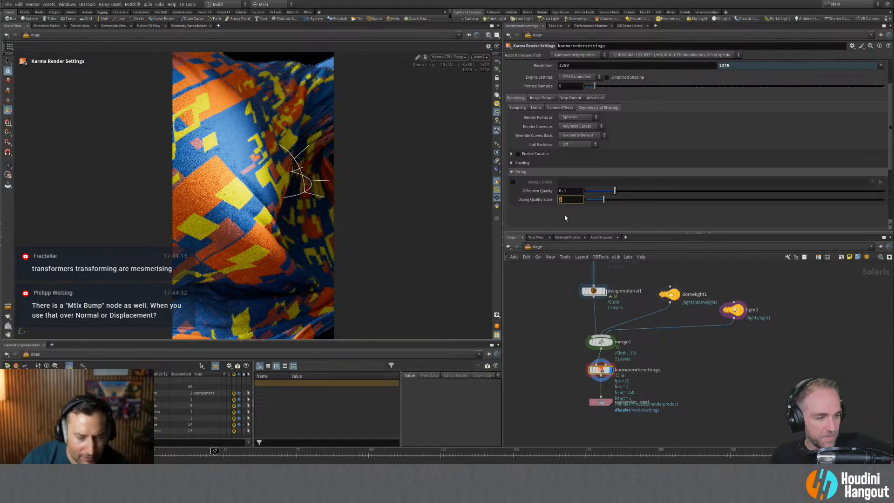
{"action": "type", "text": "2"}
{"action": "key", "text": "Return"}
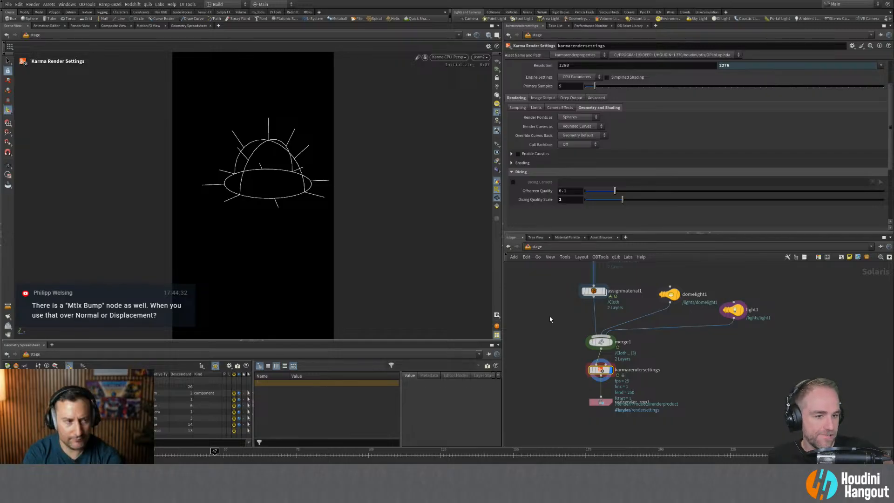
Open the Cloth material network inside materiallibrary1 and add an MtlX Bump node below the mix node.
{"action": "middle_click_drag", "start_coordinate": [561, 303], "coordinate": [563, 354]}
{"action": "double_click", "coordinate": [596, 280]}
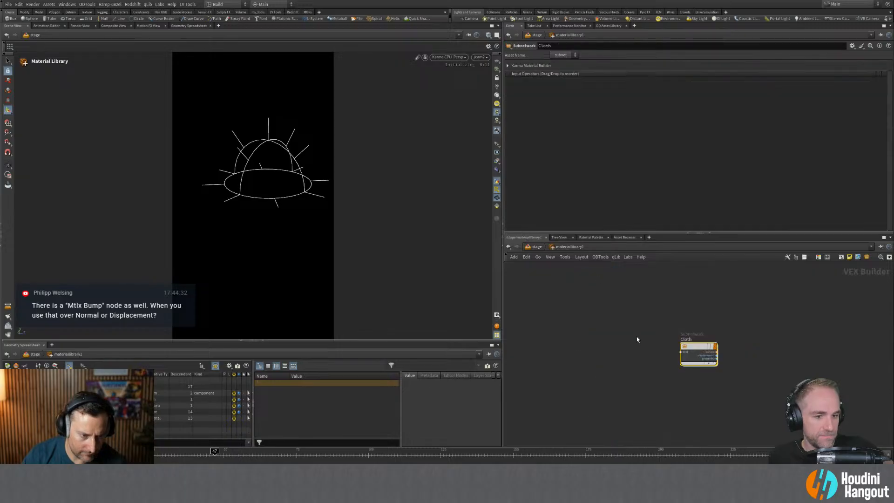
{"action": "double_click", "coordinate": [682, 352]}
{"action": "key", "text": "Tab"}
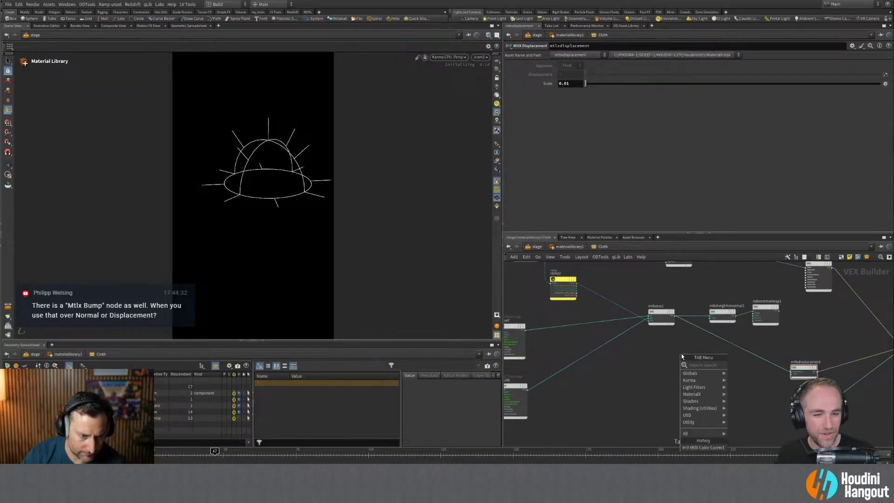
{"action": "type", "text": "bum"}
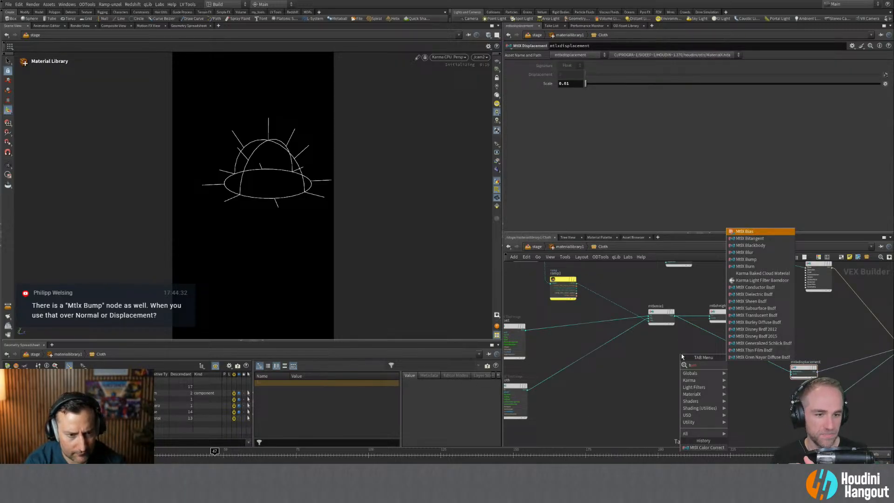
{"action": "key", "text": "BackSpace"}
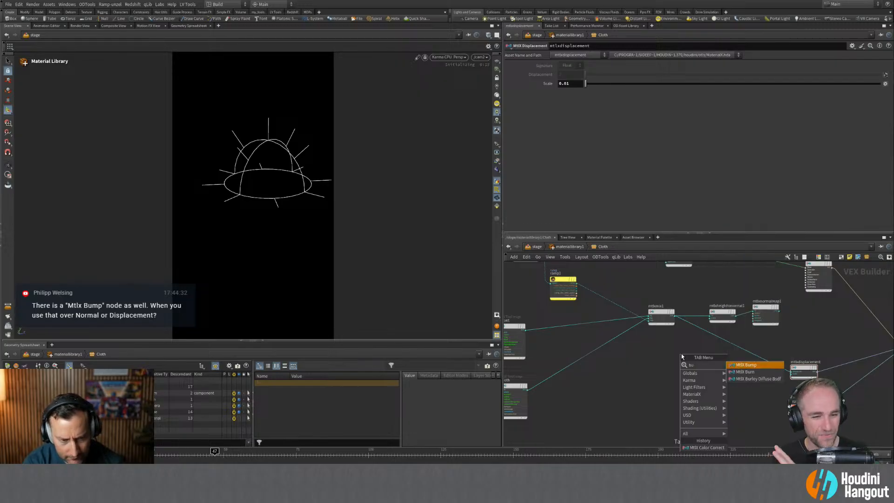
{"action": "key", "text": "Return"}
{"action": "left_click", "coordinate": [681, 353]}
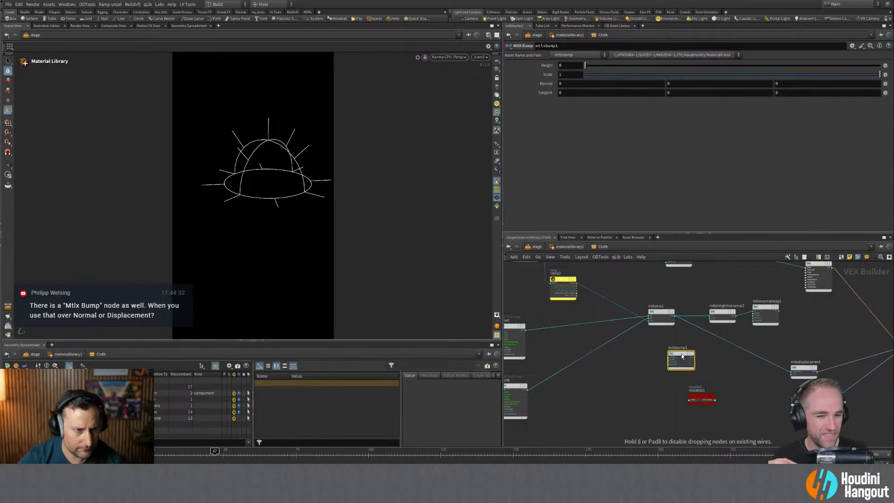
Place the bump node directly above mtlxnormalmap1 and expand the Geometry inputs of mtlxstandard_surface.
{"action": "scroll", "coordinate": [689, 378], "scroll_direction": "up", "scroll_amount": 2}
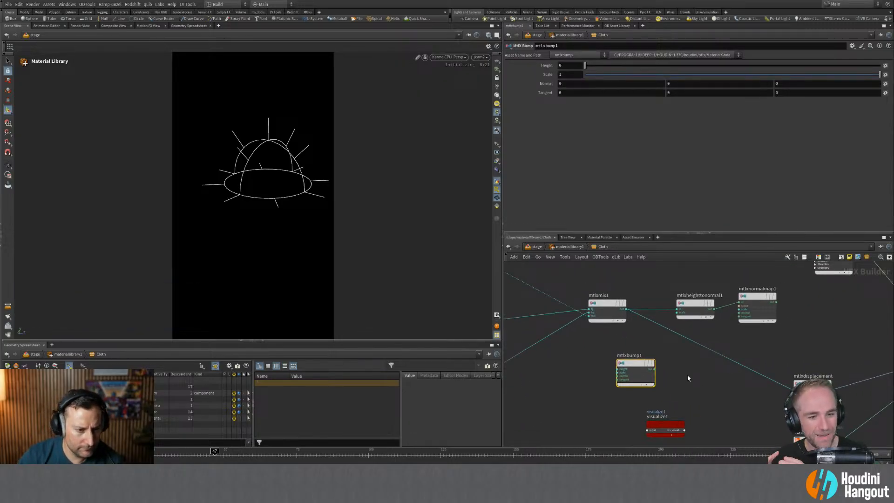
{"action": "middle_click_drag", "start_coordinate": [802, 308], "coordinate": [778, 339]}
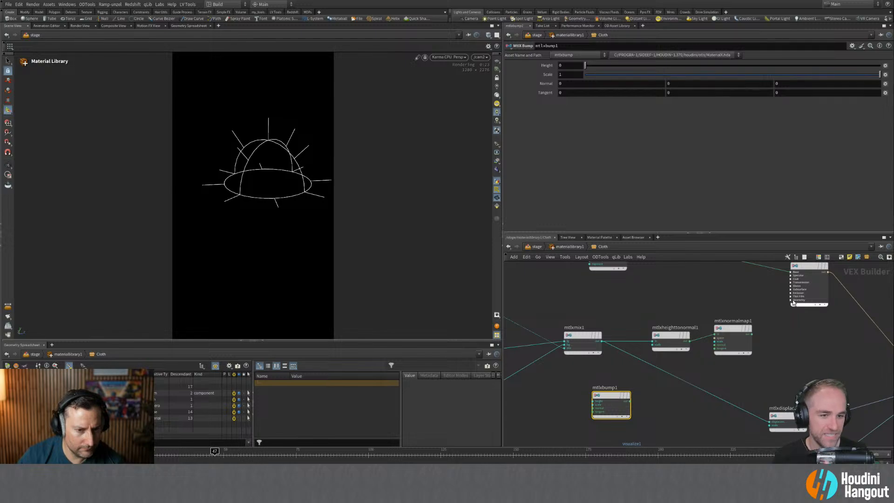
{"action": "scroll", "coordinate": [793, 303], "scroll_direction": "up", "scroll_amount": 2}
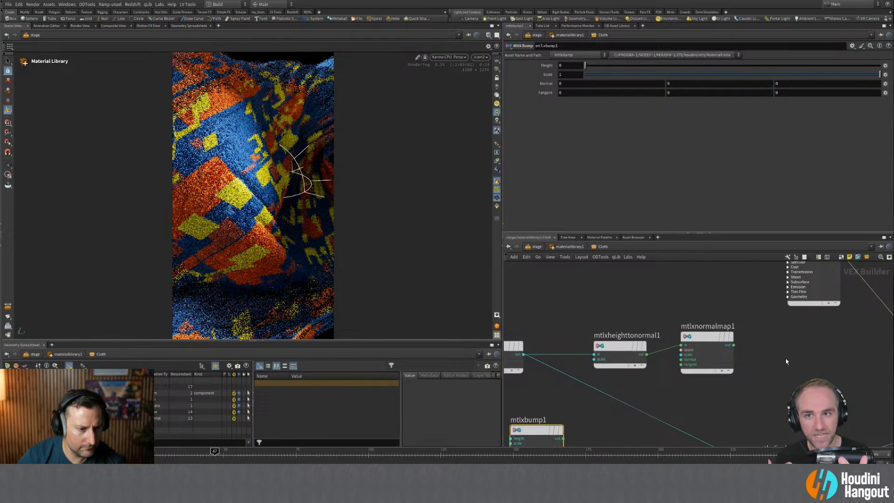
{"action": "scroll", "coordinate": [768, 407], "scroll_direction": "down", "scroll_amount": 1}
{"action": "left_click_drag", "start_coordinate": [574, 418], "coordinate": [679, 297]}
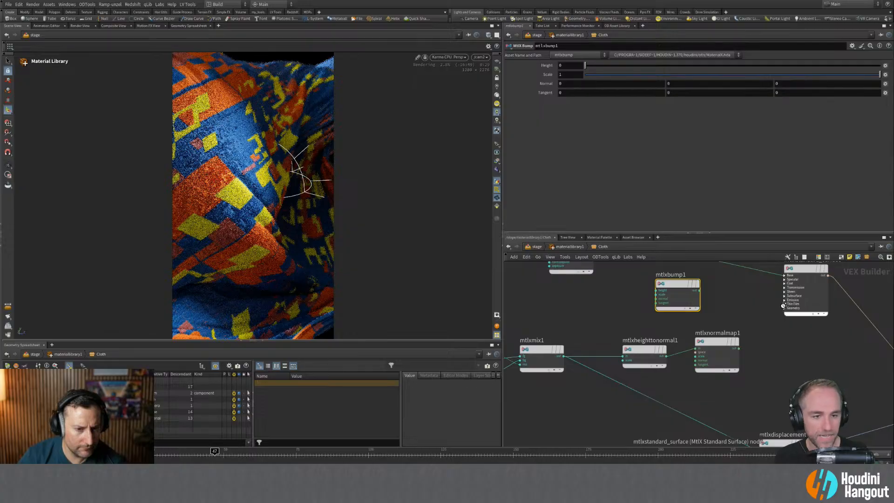
{"action": "left_click", "coordinate": [784, 308]}
{"action": "middle_click_drag", "start_coordinate": [818, 354], "coordinate": [805, 370]}
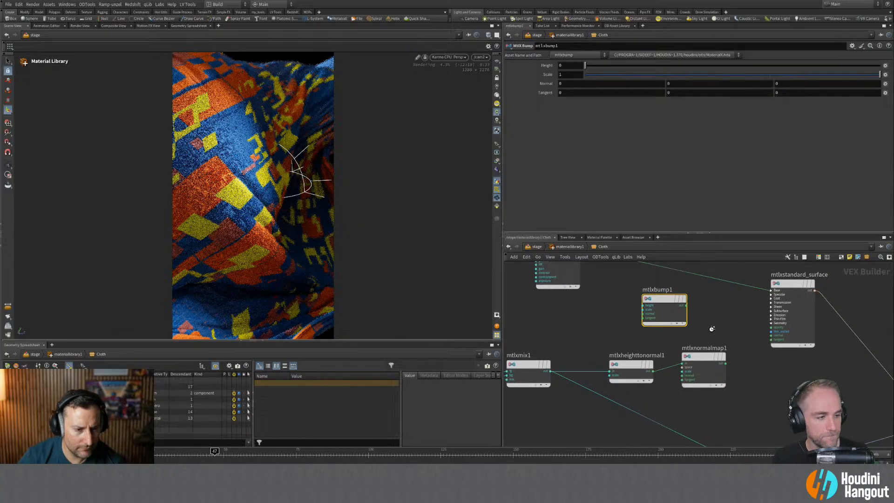
{"action": "left_click_drag", "start_coordinate": [668, 304], "coordinate": [707, 320]}
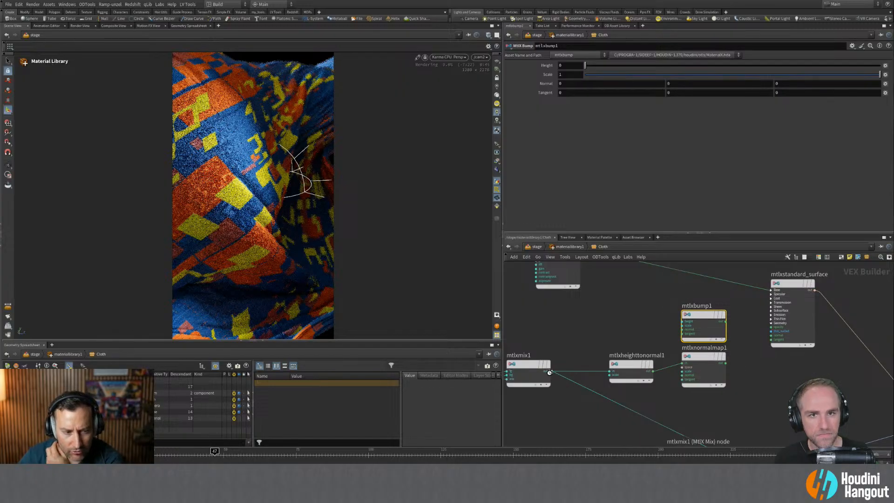
{"action": "mouse_move", "coordinate": [696, 311]}
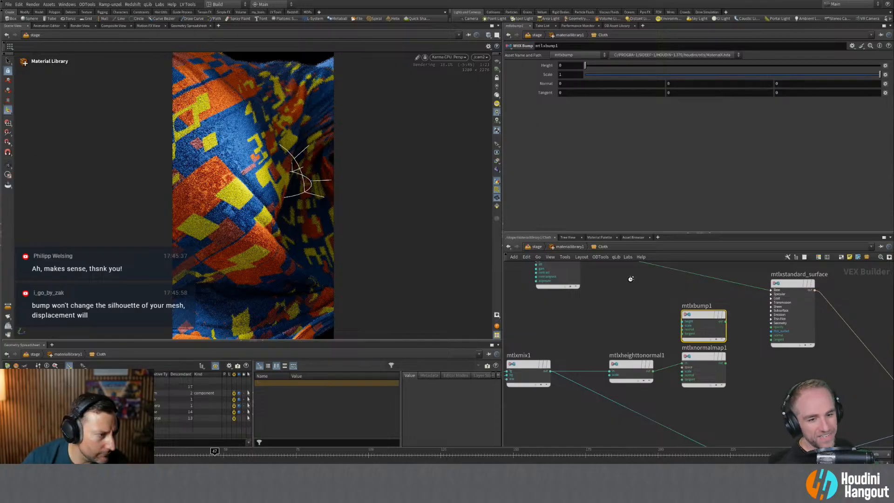
Return to the stage network and show the camera effects settings of karmarendersettings.
{"action": "left_click", "coordinate": [566, 246]}
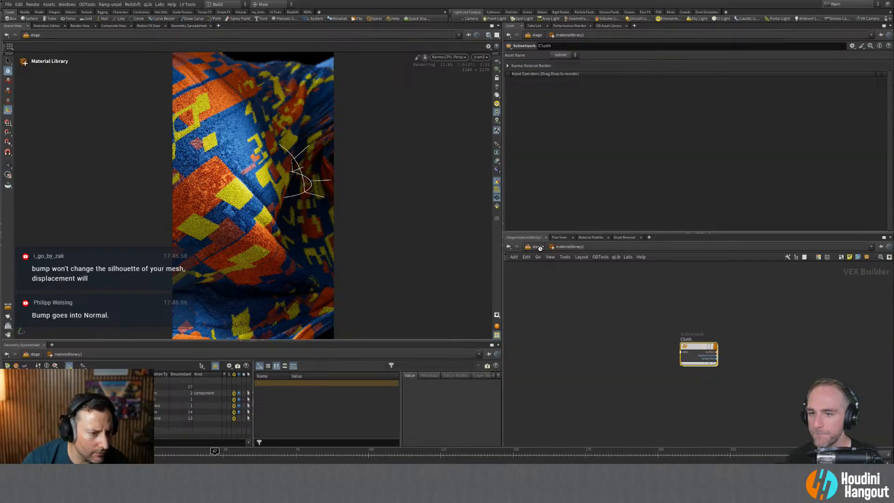
{"action": "key", "text": "u"}
{"action": "mouse_move", "coordinate": [630, 316]}
{"action": "middle_mouse_down"}
{"action": "mouse_move", "coordinate": [623, 397]}
{"action": "mouse_move", "coordinate": [629, 333]}
{"action": "middle_mouse_up"}
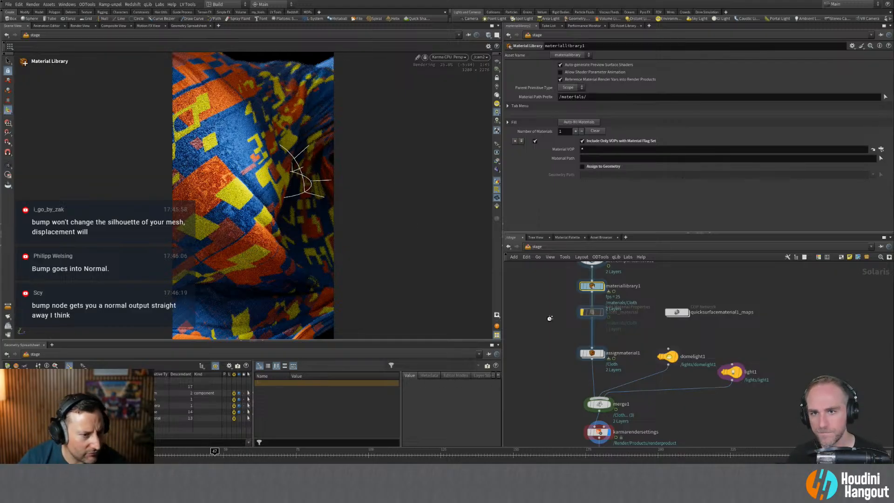
{"action": "middle_click_drag", "start_coordinate": [557, 310], "coordinate": [559, 289]}
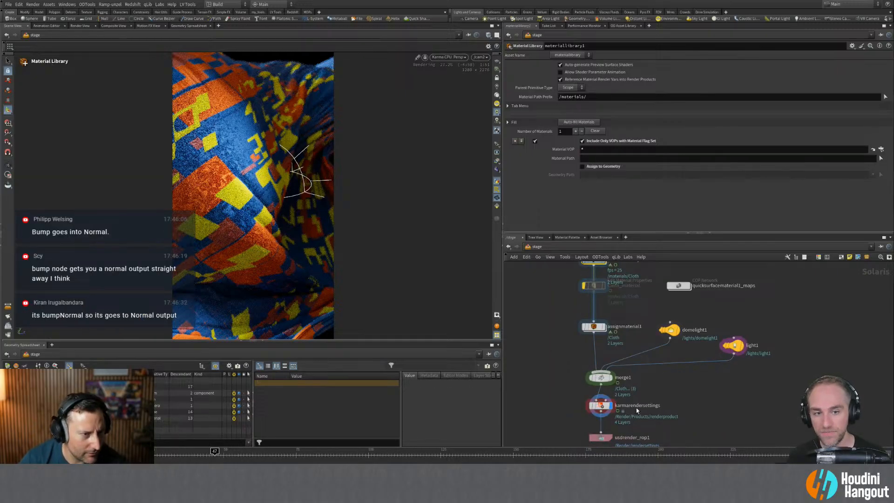
{"action": "left_click", "coordinate": [600, 406]}
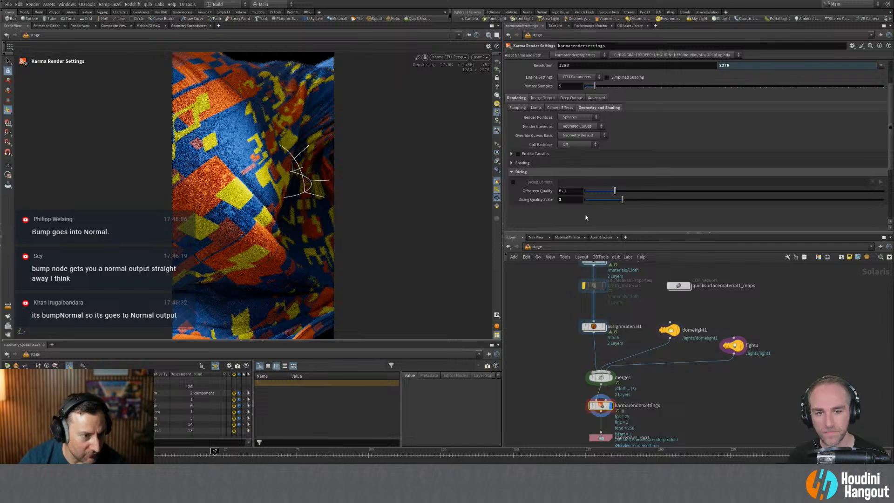
{"action": "left_click", "coordinate": [518, 108]}
{"action": "left_click", "coordinate": [556, 107]}
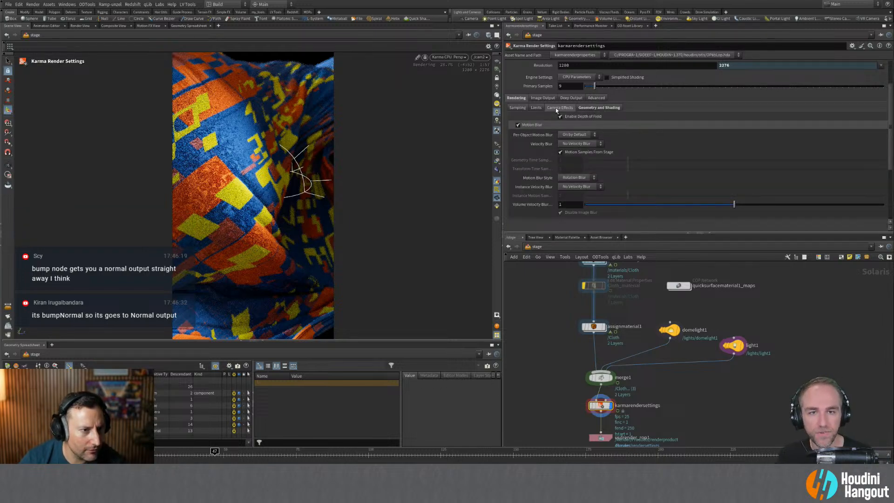
Compare the render with Depth of Field off and on, leave it enabled, and disable Motion Blur.
{"action": "left_click", "coordinate": [561, 117]}
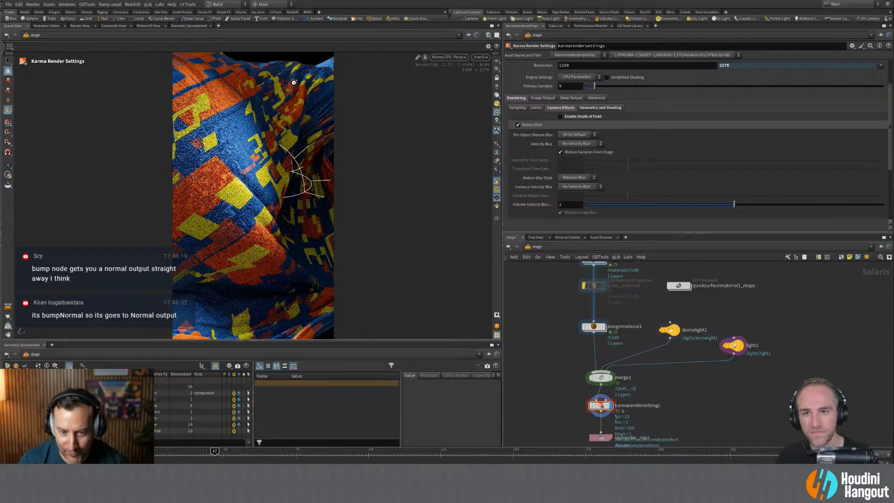
{"action": "left_click", "coordinate": [580, 117]}
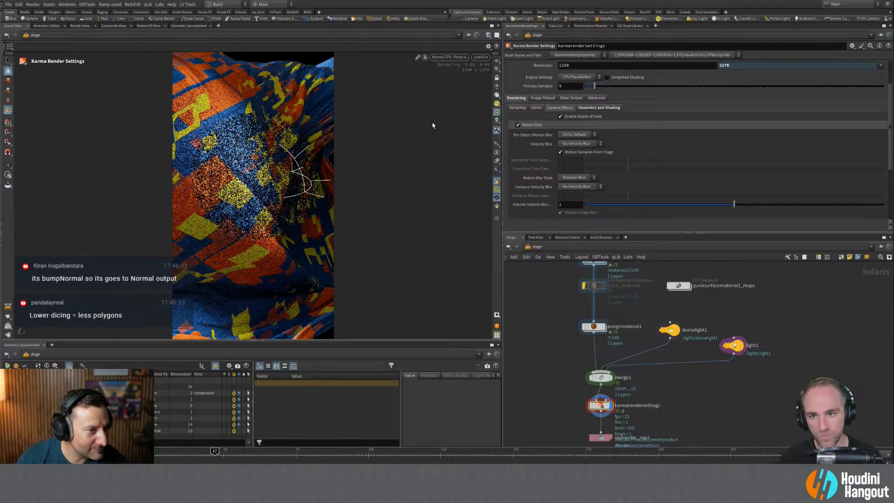
{"action": "left_click", "coordinate": [518, 124]}
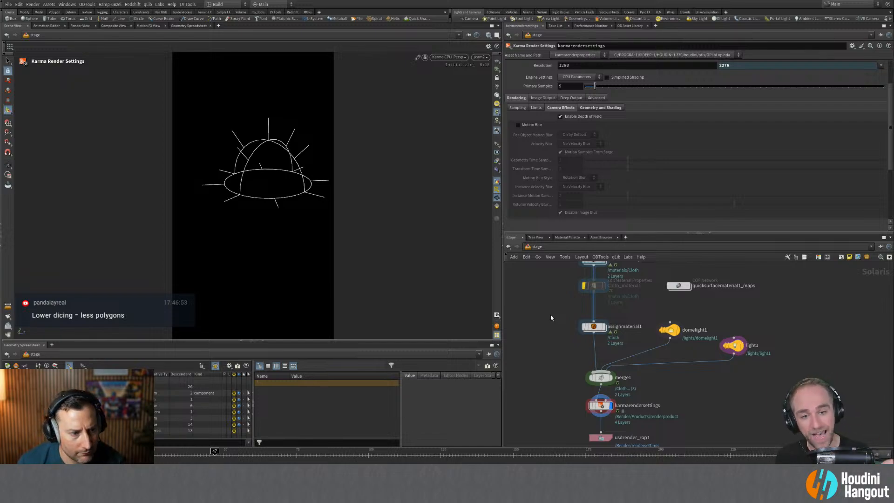
Insert a Camera Edit node between merge1 and karmarendersettings in the stage network.
{"action": "middle_click_drag", "start_coordinate": [550, 314], "coordinate": [552, 294]}
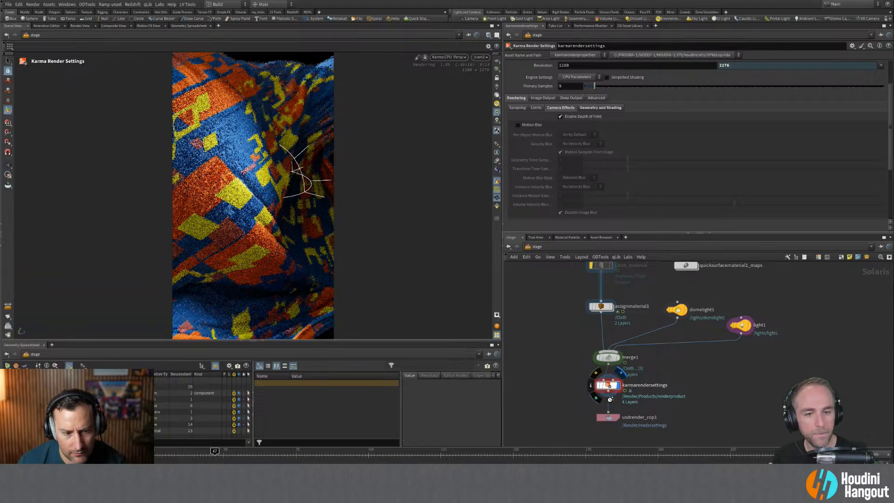
{"action": "middle_click_drag", "start_coordinate": [583, 399], "coordinate": [582, 380]}
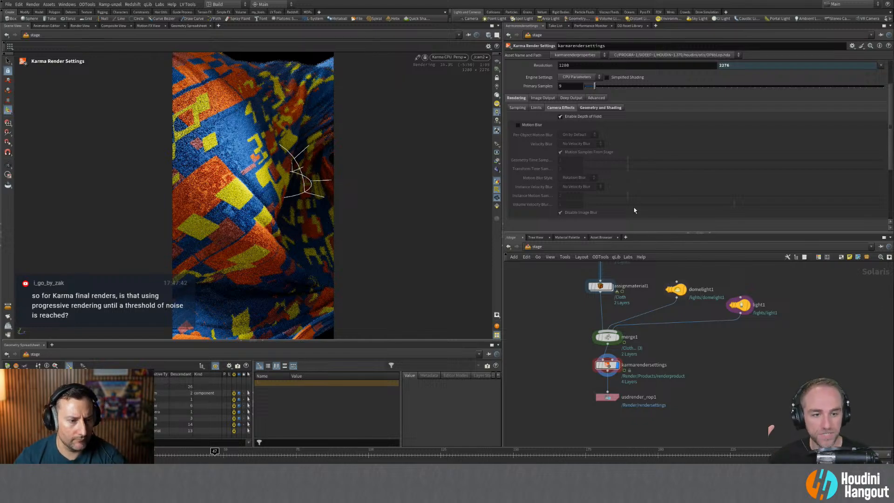
{"action": "middle_click_drag", "start_coordinate": [584, 312], "coordinate": [582, 366]}
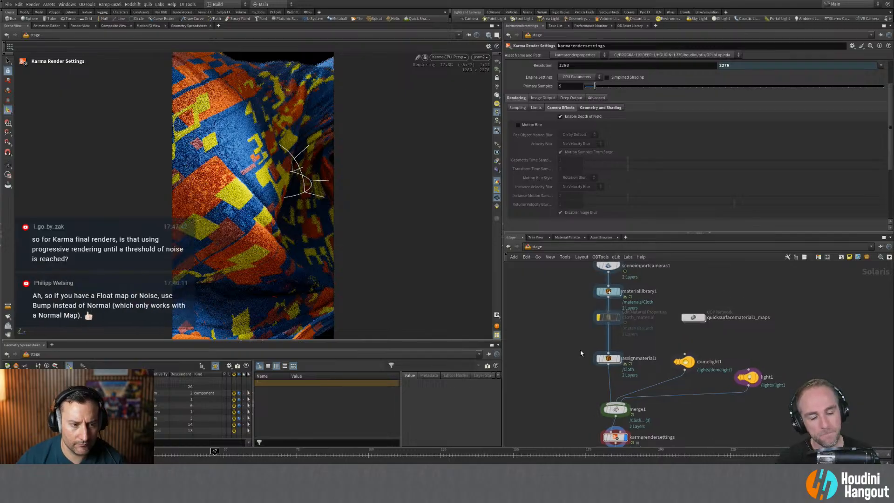
{"action": "key", "text": "Tab"}
{"action": "type", "text": "edit c"}
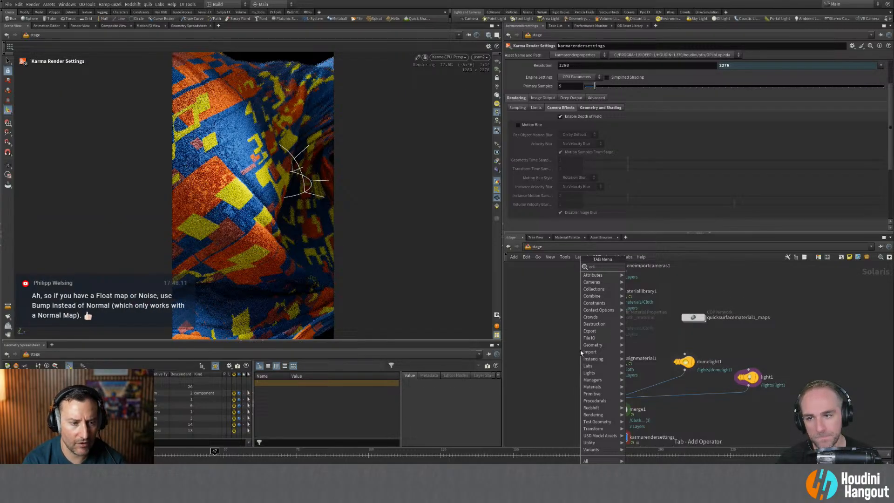
{"action": "key", "text": "Return"}
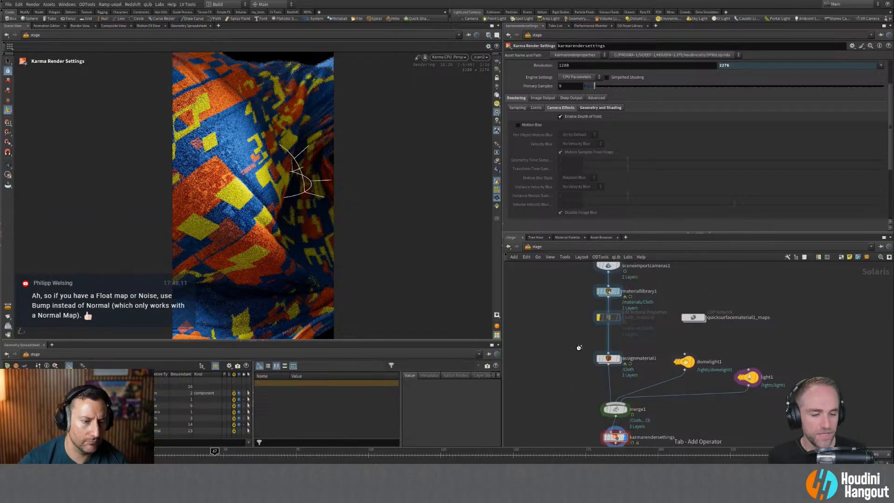
{"action": "left_click", "coordinate": [614, 426]}
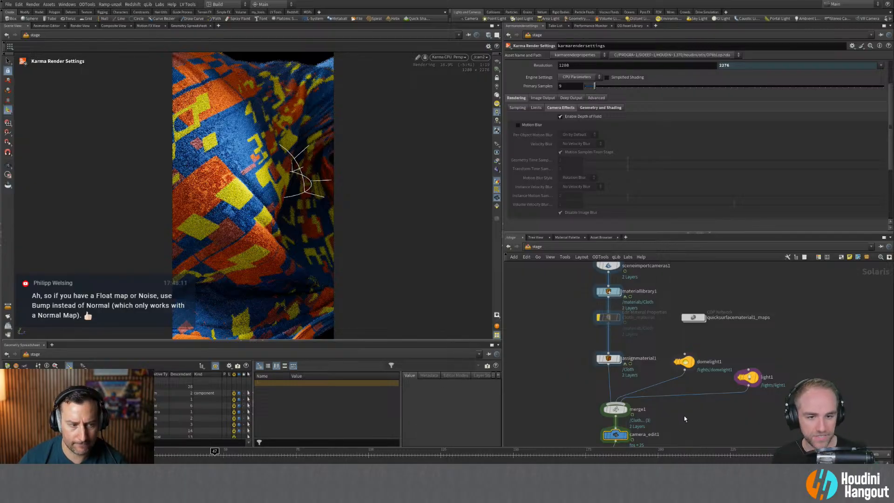
{"action": "middle_click_drag", "start_coordinate": [657, 436], "coordinate": [652, 377]}
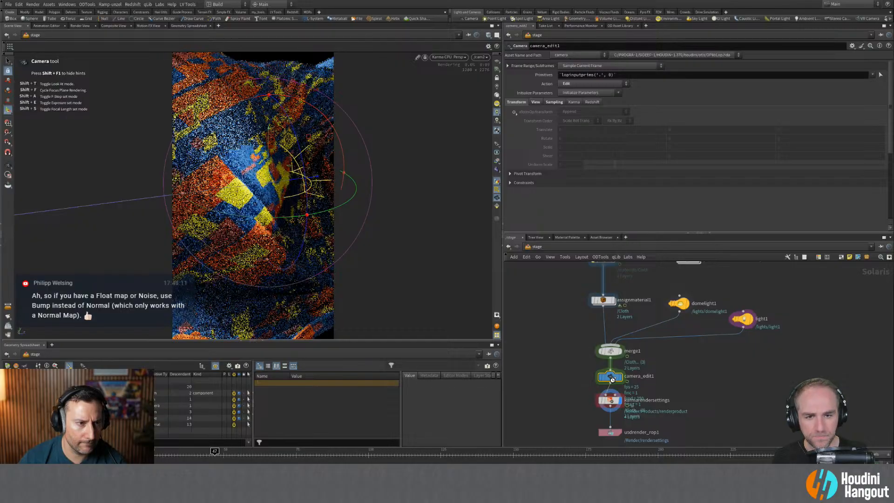
Make Focus Distance and F-Stop editable in the sampling settings of camera_edit1, using Set if Exists for Focus Distance.
{"action": "left_click", "coordinate": [554, 102]}
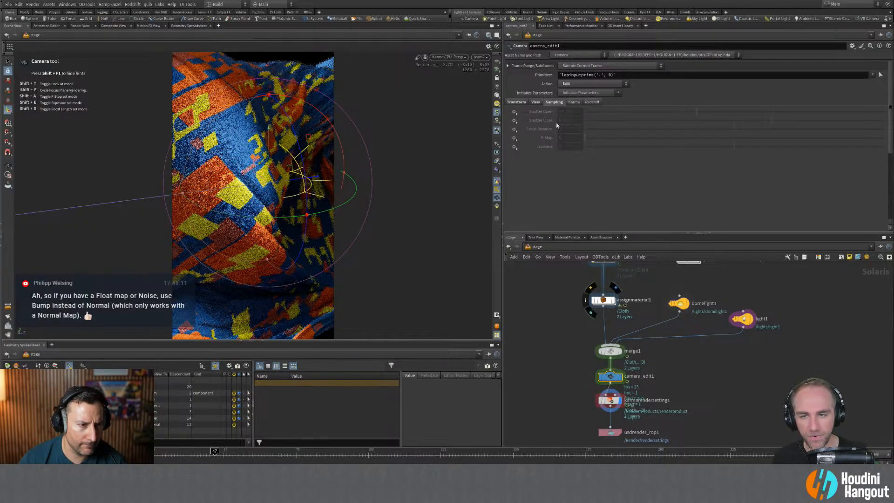
{"action": "left_click", "coordinate": [515, 129]}
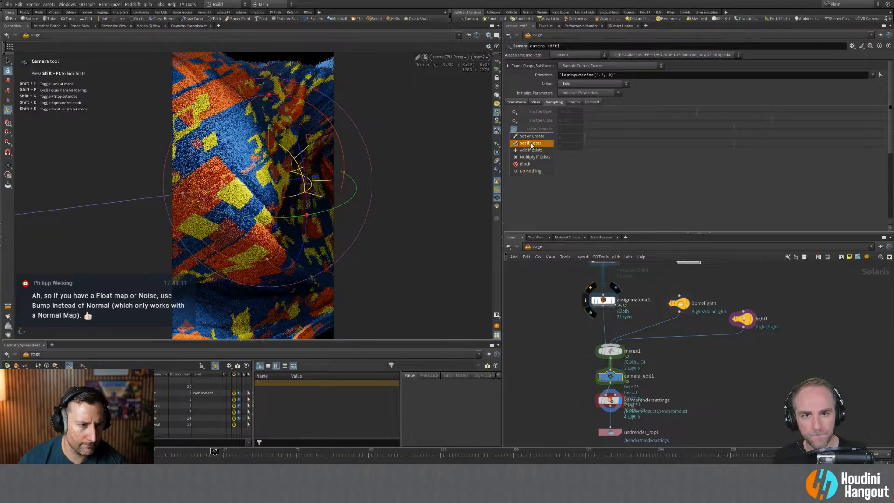
{"action": "left_click", "coordinate": [533, 143]}
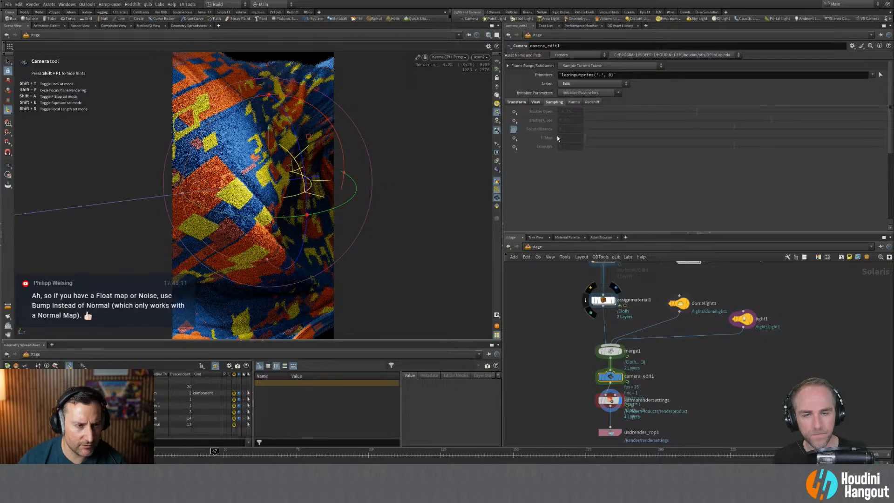
{"action": "left_click", "coordinate": [515, 138]}
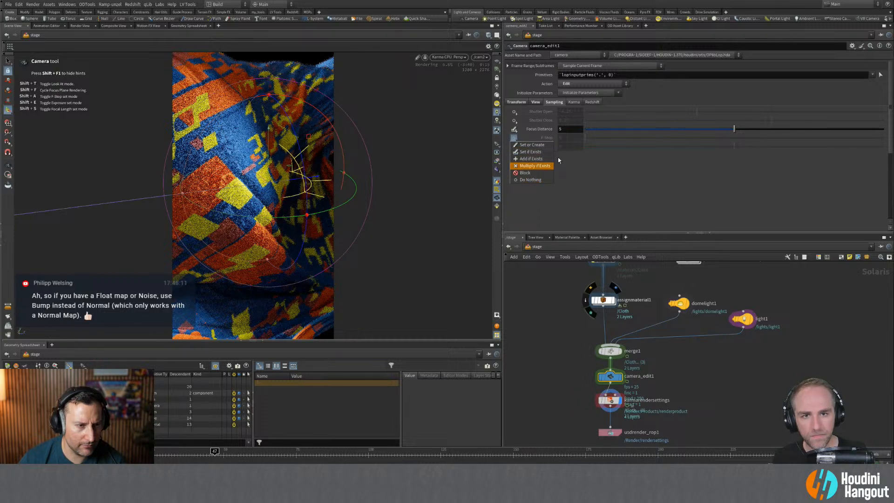
{"action": "left_click", "coordinate": [533, 158]}
{"action": "left_click_drag", "start_coordinate": [565, 138], "coordinate": [552, 138]}
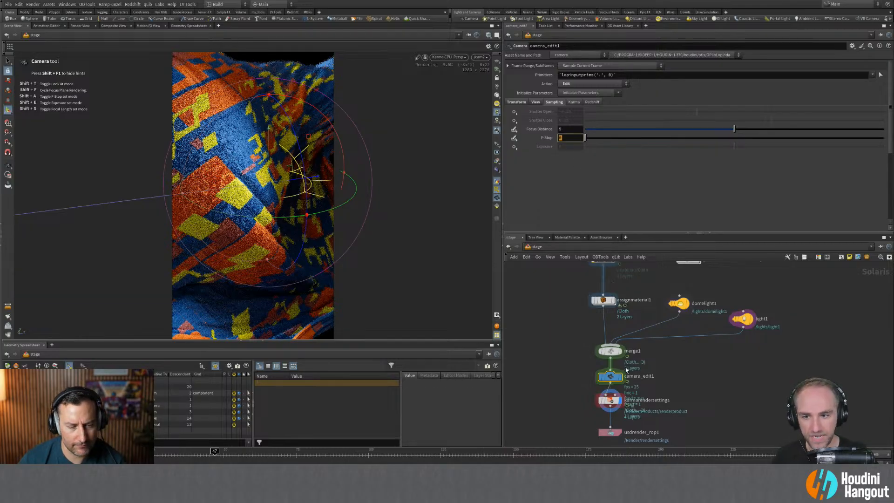
Set the primitives edited by camera_edit1 to the /cam2 camera, picked from the scene's primitive tree.
{"action": "left_click", "coordinate": [872, 74]}
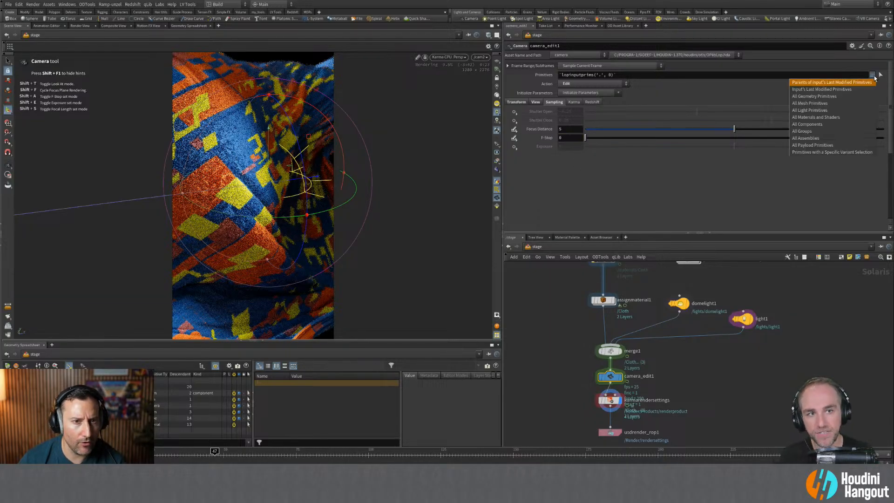
{"action": "left_click", "coordinate": [660, 79]}
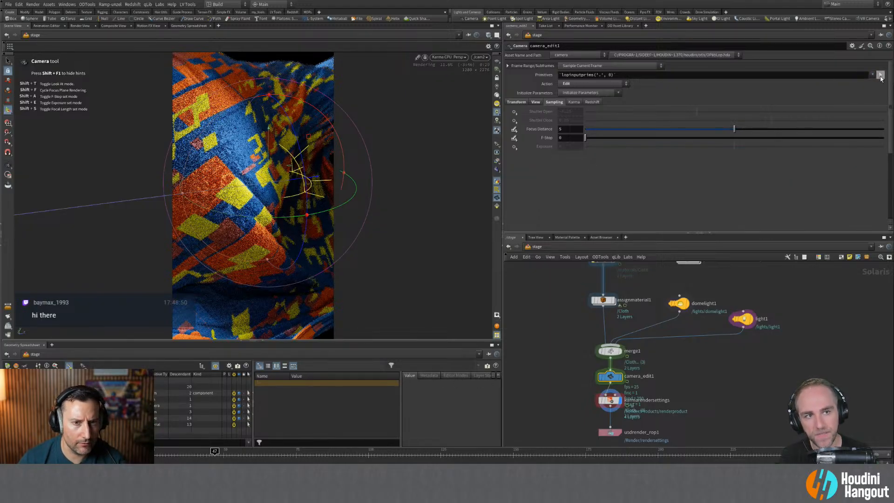
{"action": "left_click", "coordinate": [881, 74]}
{"action": "left_click", "coordinate": [745, 31]}
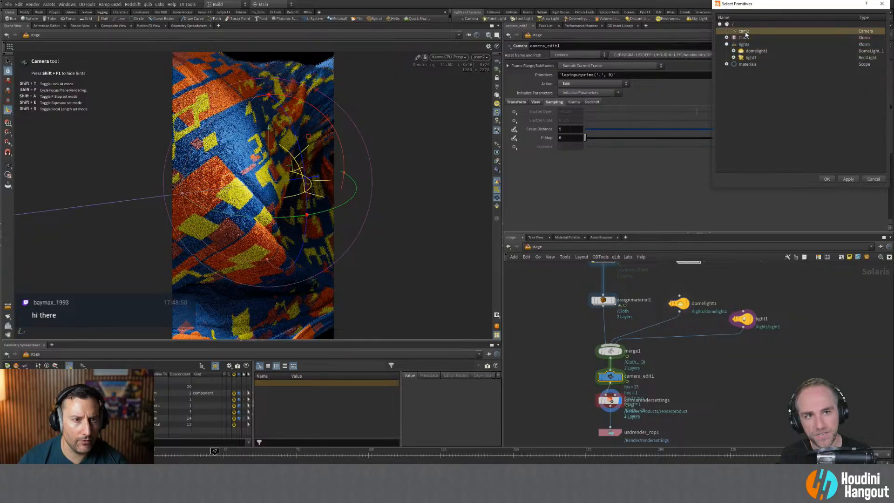
{"action": "left_click", "coordinate": [827, 179]}
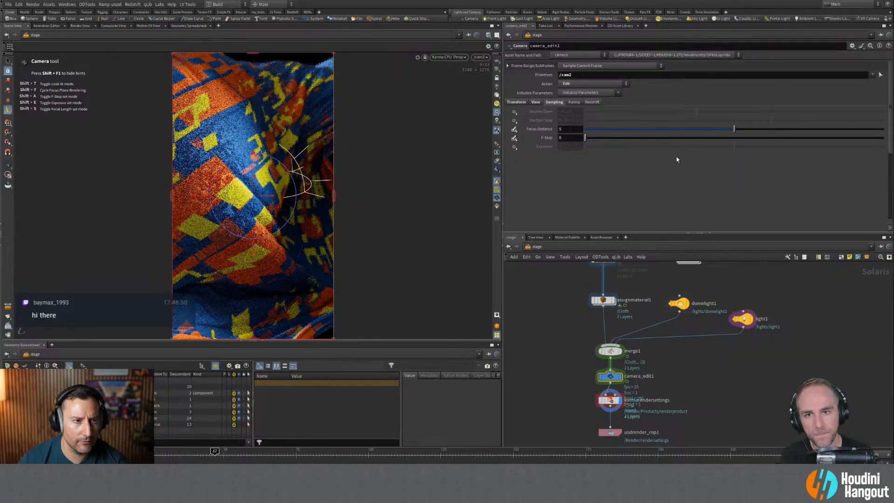
Try a Focus Distance of 1 on camera_edit1 and switch that parameter's override to Do Nothing.
{"action": "left_click", "coordinate": [576, 129]}
{"action": "type", "text": "1"}
{"action": "key", "text": "Return"}
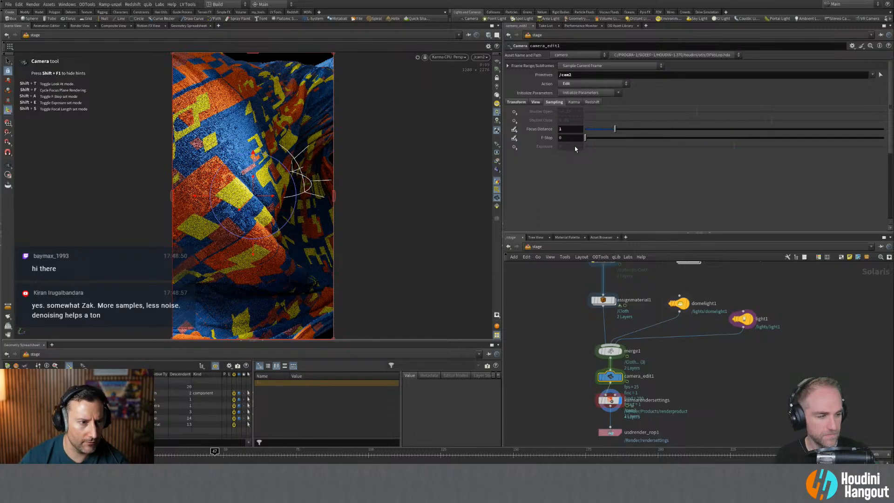
{"action": "right_click", "coordinate": [544, 133]}
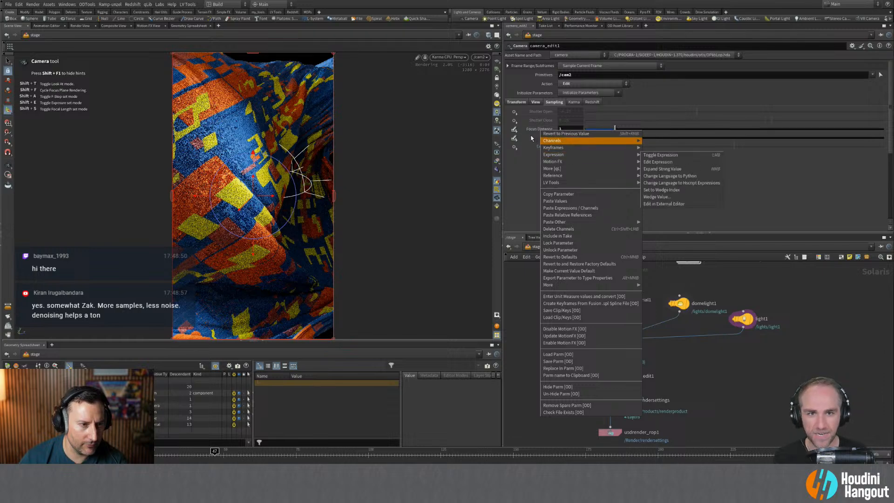
{"action": "left_click", "coordinate": [516, 132]}
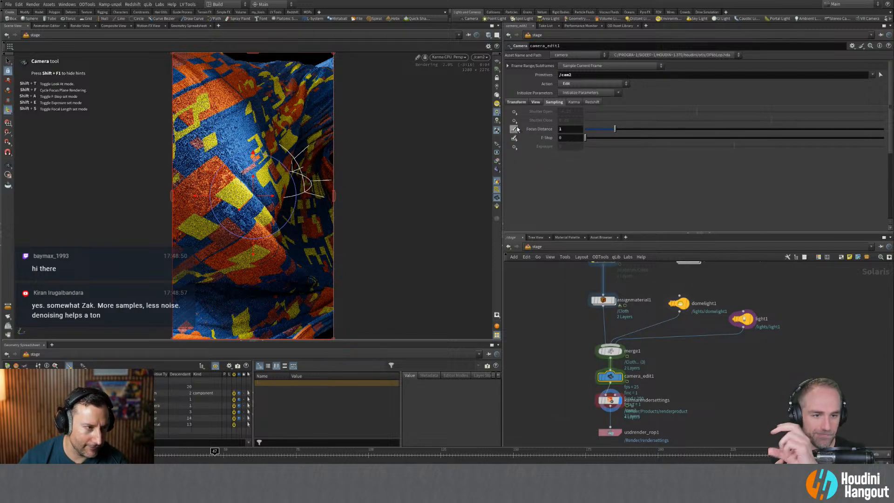
{"action": "left_click", "coordinate": [514, 129]}
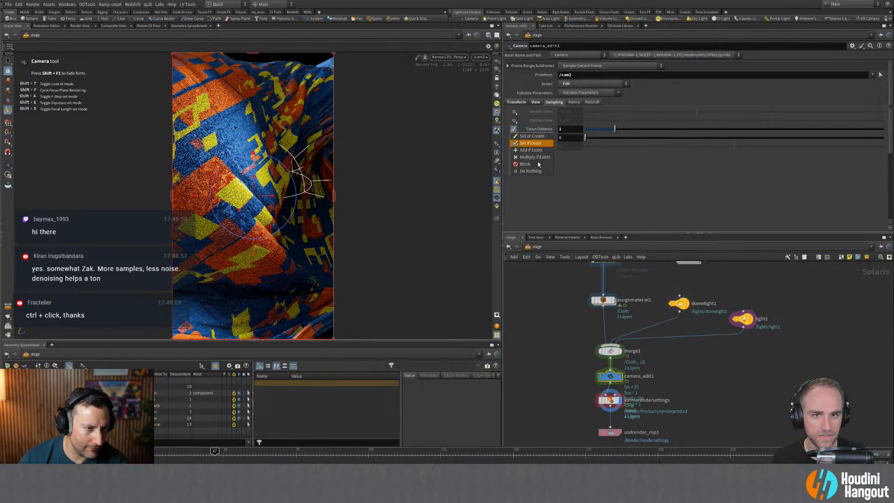
Try F-Stop values of 5 and 8 on camera_edit1 and settle on 5.6.
{"action": "left_click_drag", "start_coordinate": [568, 141], "coordinate": [550, 140]}
{"action": "type", "text": "5"}
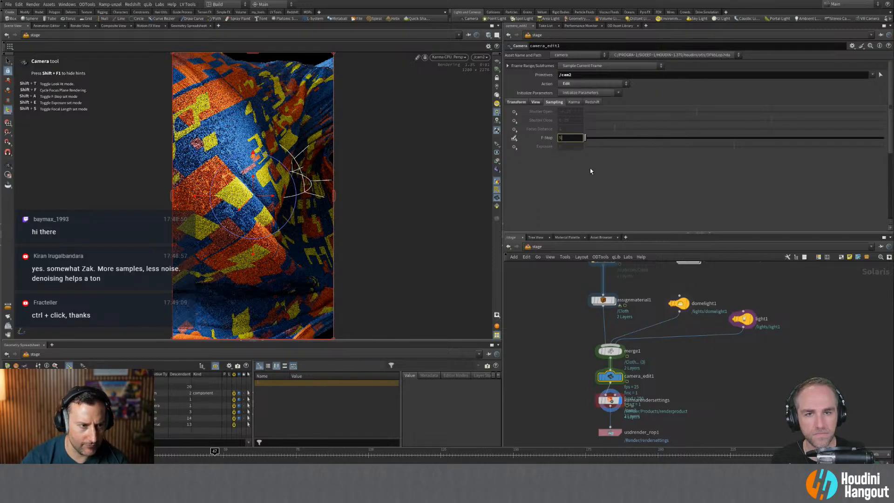
{"action": "key", "text": "Return"}
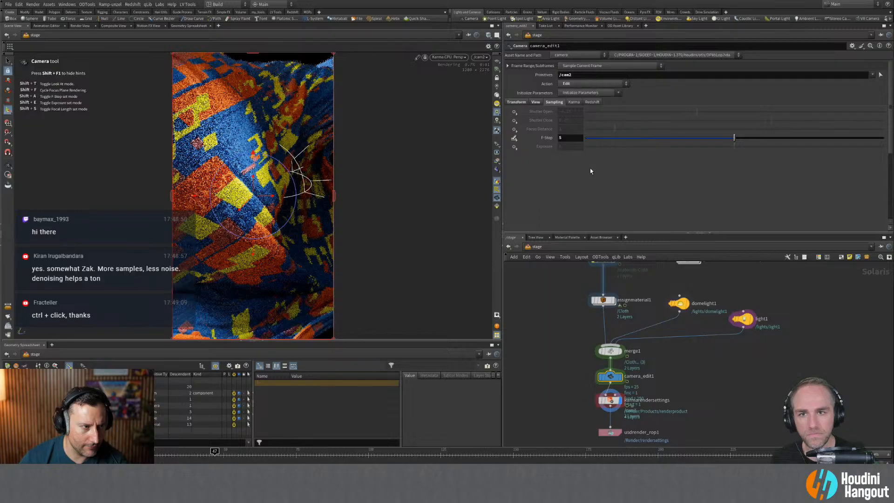
{"action": "double_click", "coordinate": [562, 138]}
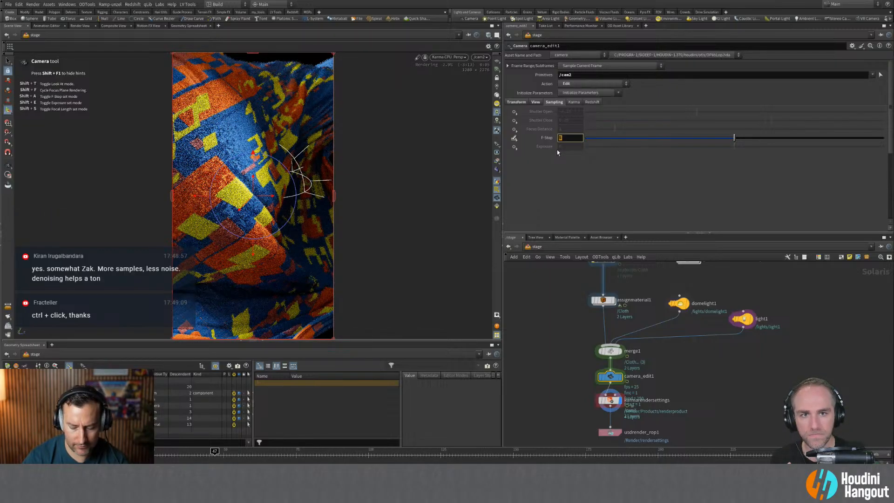
{"action": "key", "text": "Return"}
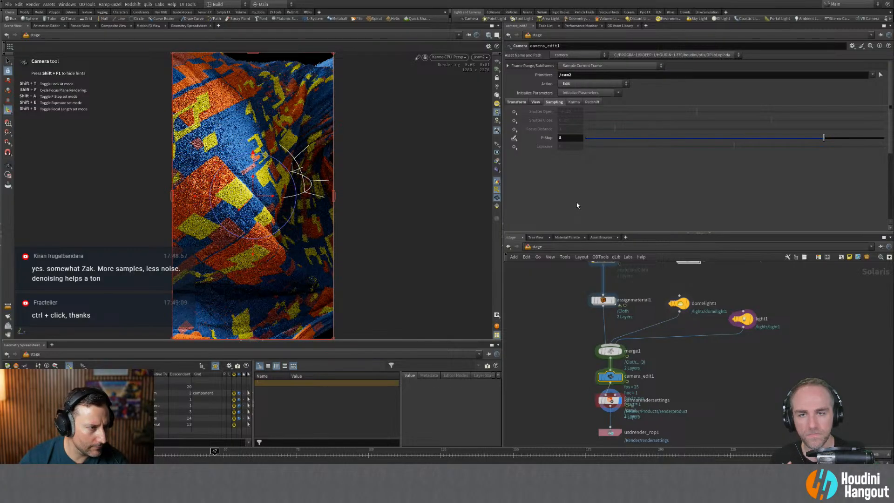
{"action": "double_click", "coordinate": [560, 138]}
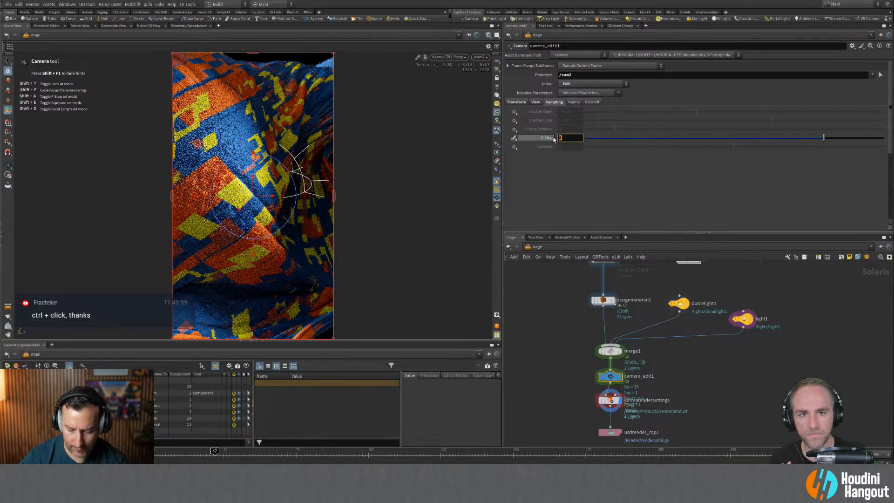
{"action": "type", "text": "5"}
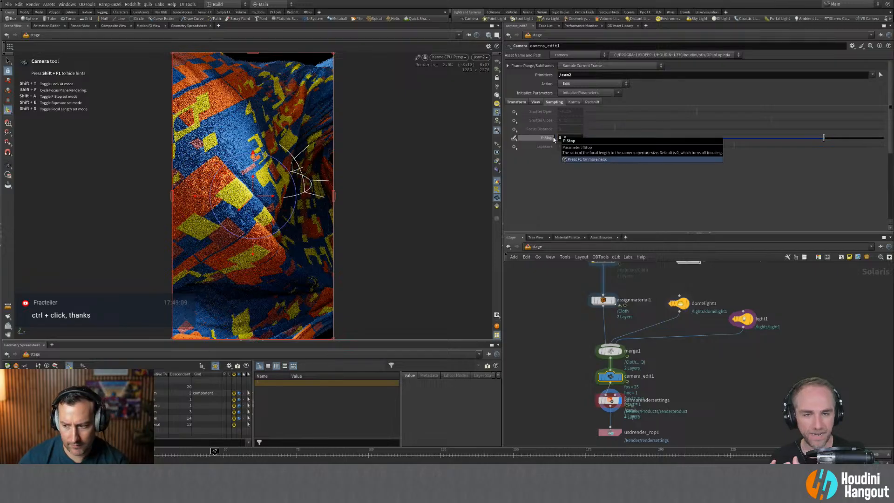
{"action": "key", "text": "Return"}
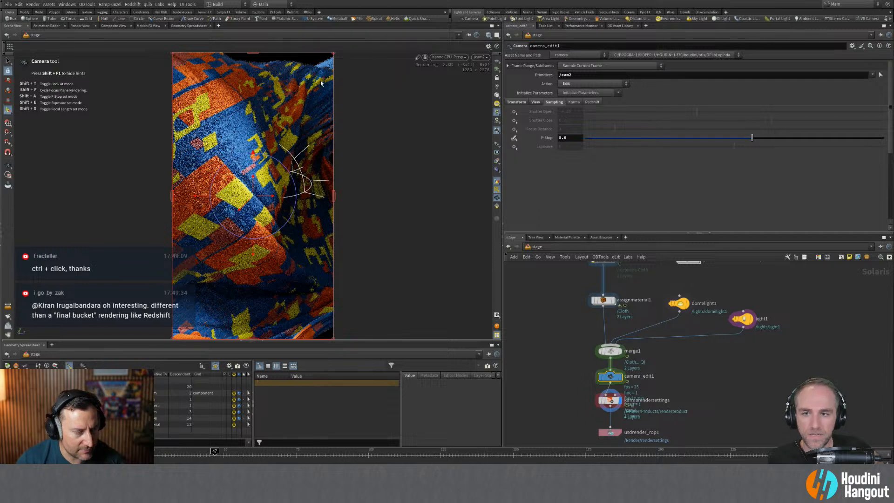
Select karmarendersettings and show the render snapshot gallery below the Solaris viewport.
{"action": "scroll", "coordinate": [568, 365], "scroll_direction": "down", "scroll_amount": 2}
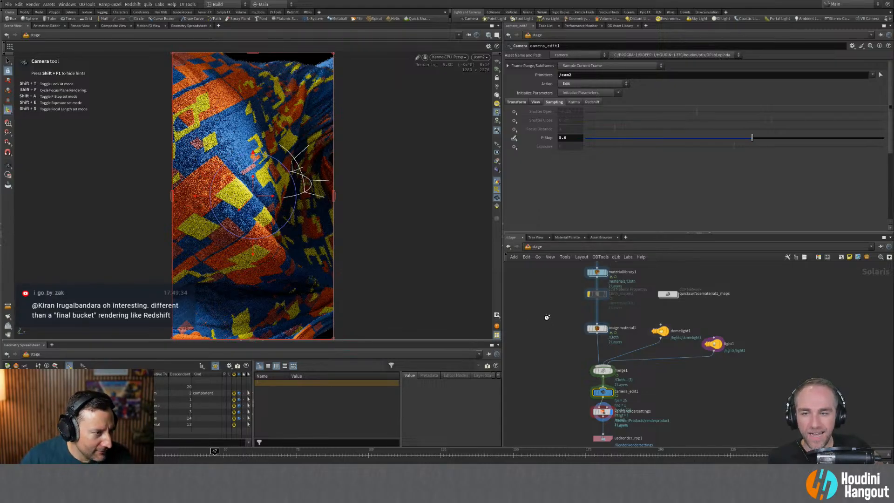
{"action": "middle_click_drag", "start_coordinate": [559, 359], "coordinate": [568, 288]}
{"action": "mouse_move", "coordinate": [578, 355]}
{"action": "left_mouse_down"}
{"action": "mouse_move", "coordinate": [624, 363]}
{"action": "mouse_move", "coordinate": [586, 352]}
{"action": "left_mouse_up"}
{"action": "left_click", "coordinate": [610, 341]}
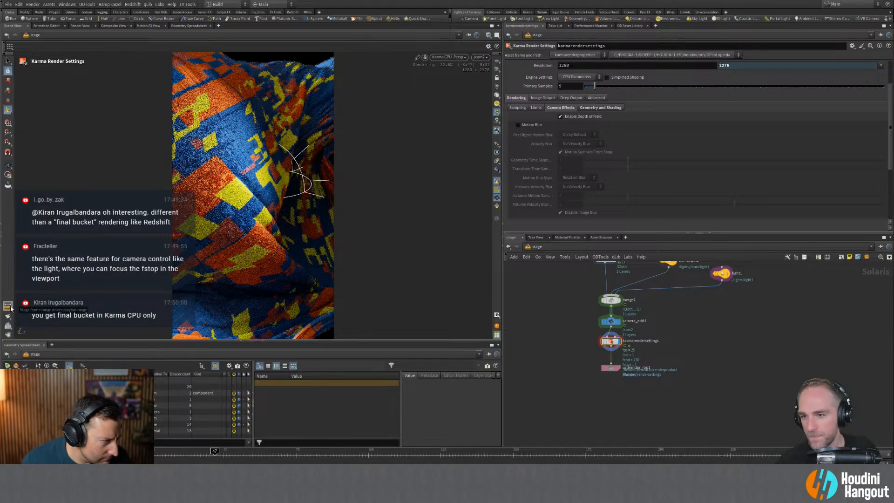
{"action": "left_click", "coordinate": [9, 335]}
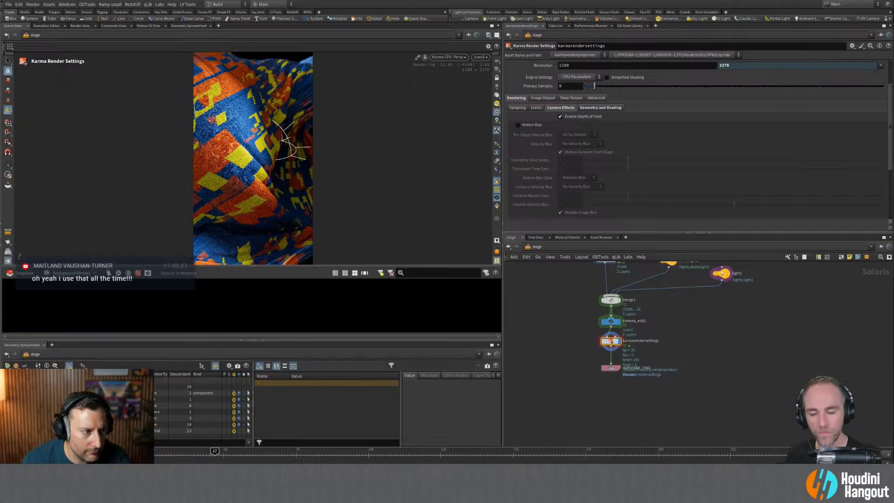
Switch the viewport from Karma CPU rendering to the real-time display of the cloth.
{"action": "left_click", "coordinate": [449, 57]}
{"action": "left_click", "coordinate": [457, 95]}
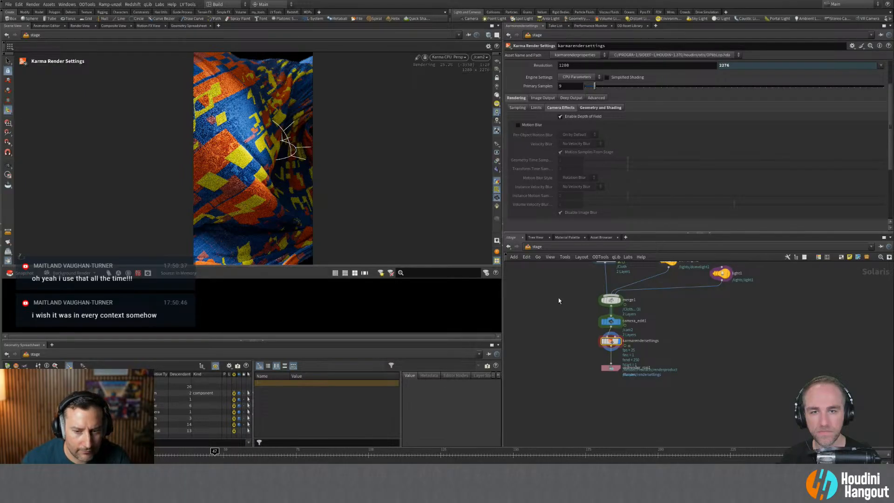
{"action": "left_click", "coordinate": [559, 296]}
{"action": "middle_click_drag", "start_coordinate": [561, 297], "coordinate": [567, 326]}
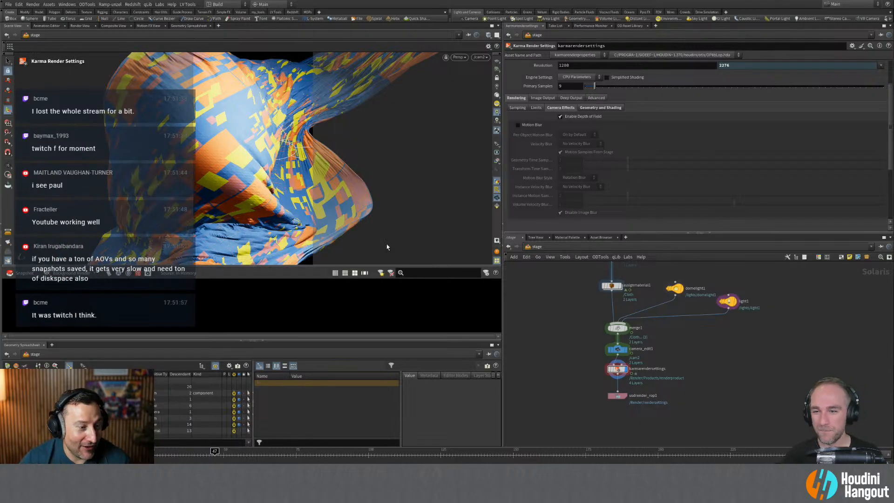
{"action": "left_click", "coordinate": [459, 57]}
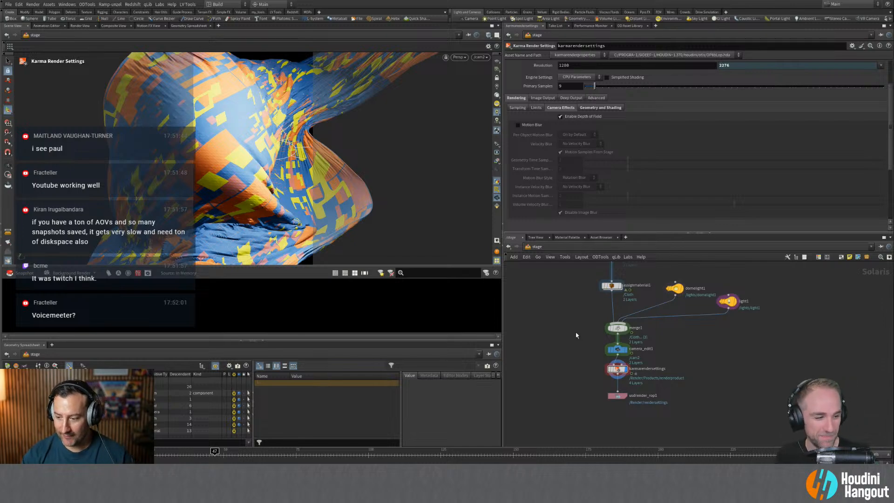
Render the current frame to MPlay from usdrender_rop1 and show the karmarendersettings parameters.
{"action": "mouse_move", "coordinate": [668, 369]}
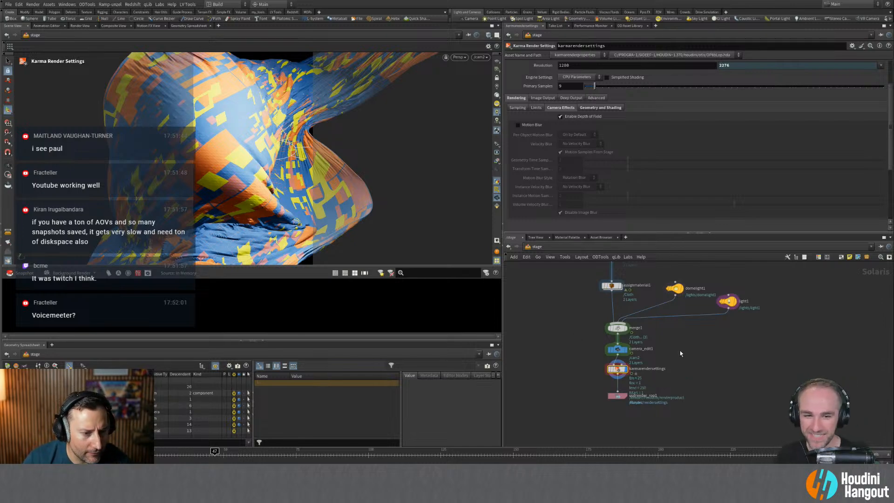
{"action": "scroll", "coordinate": [585, 89], "scroll_direction": "up", "scroll_amount": 3}
{"action": "left_click_drag", "start_coordinate": [590, 388], "coordinate": [656, 403]}
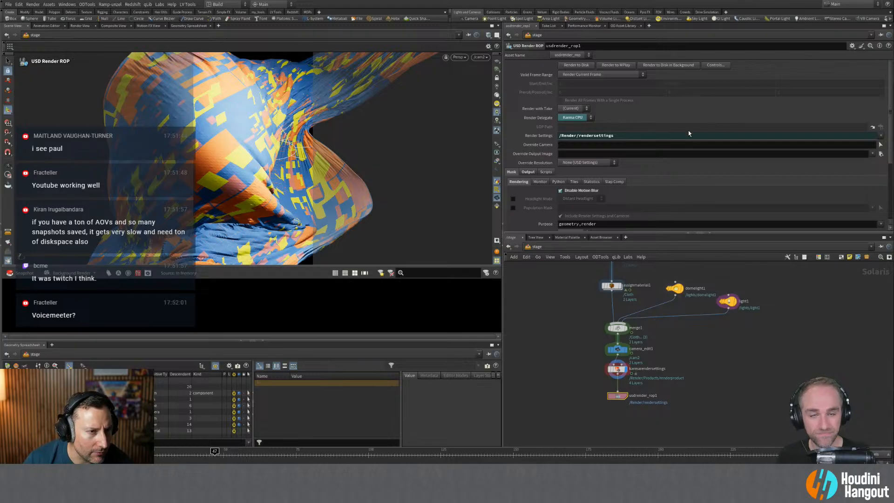
{"action": "left_click", "coordinate": [613, 64]}
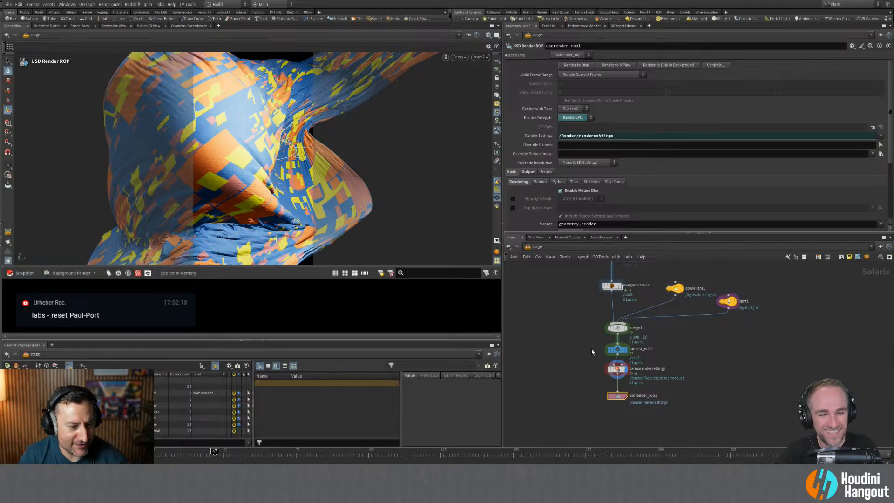
{"action": "left_click", "coordinate": [582, 372]}
{"action": "left_click", "coordinate": [618, 369]}
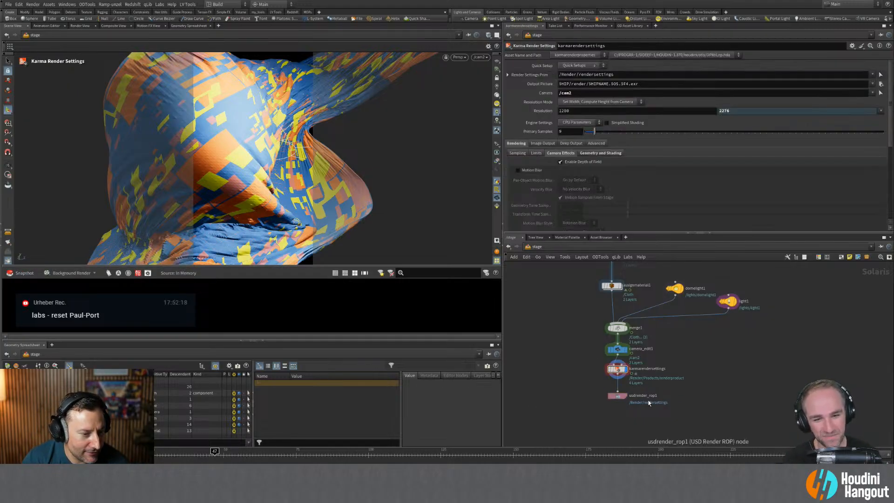
{"action": "left_click", "coordinate": [617, 397]}
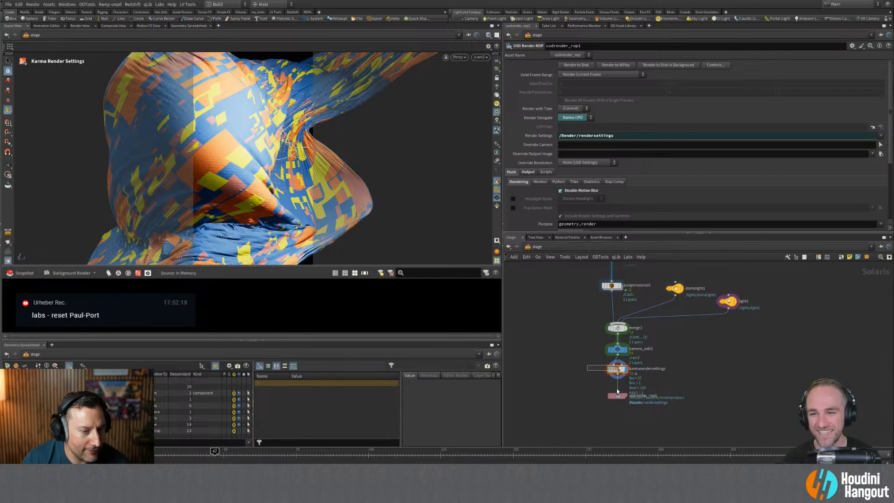
{"action": "left_click", "coordinate": [617, 369]}
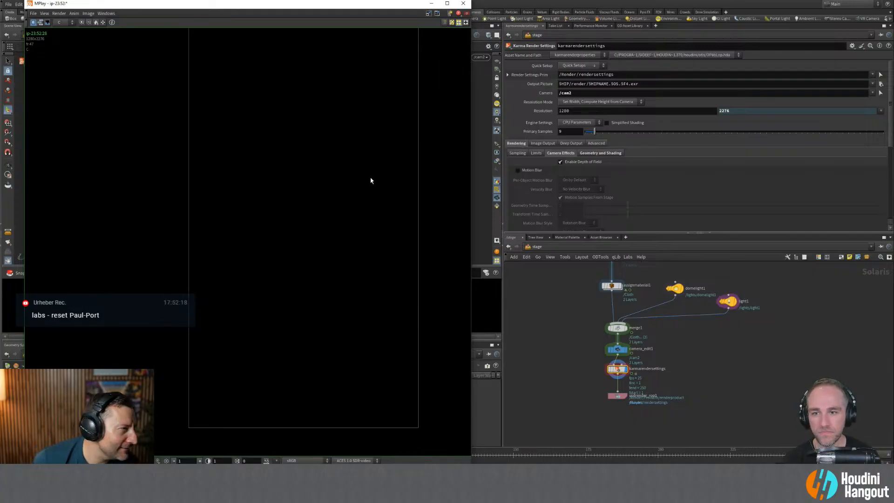
Frame the entire image in the MPlay window and examine the progressing cloth render.
{"action": "middle_click_drag", "start_coordinate": [383, 173], "coordinate": [364, 186]}
{"action": "scroll", "coordinate": [364, 185], "scroll_direction": "up", "scroll_amount": 1}
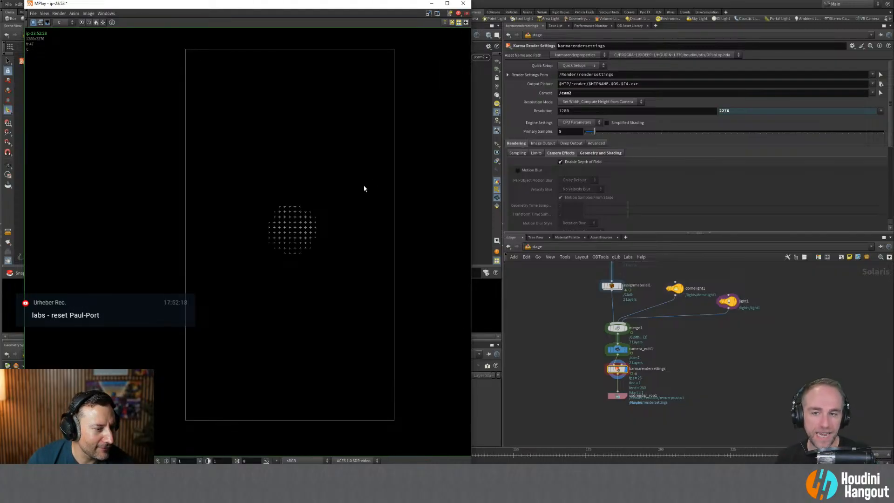
{"action": "scroll", "coordinate": [364, 189], "scroll_direction": "up", "scroll_amount": 1}
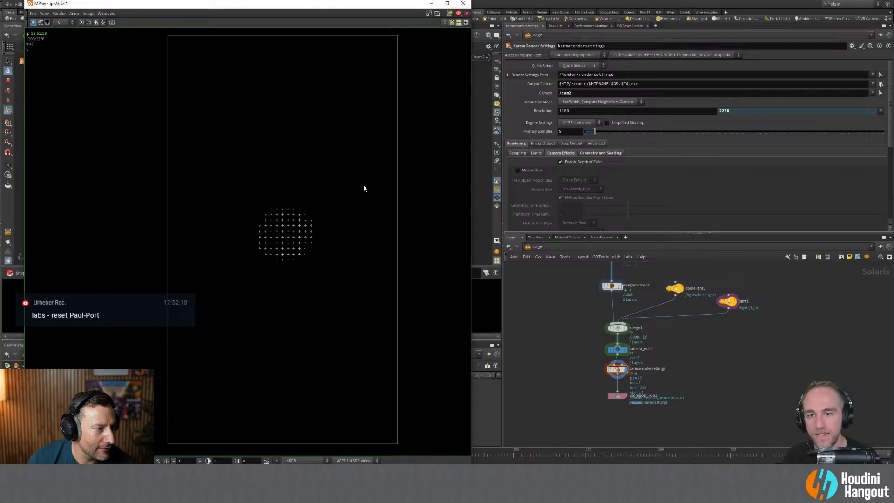
{"action": "scroll", "coordinate": [364, 189], "scroll_direction": "down", "scroll_amount": 1}
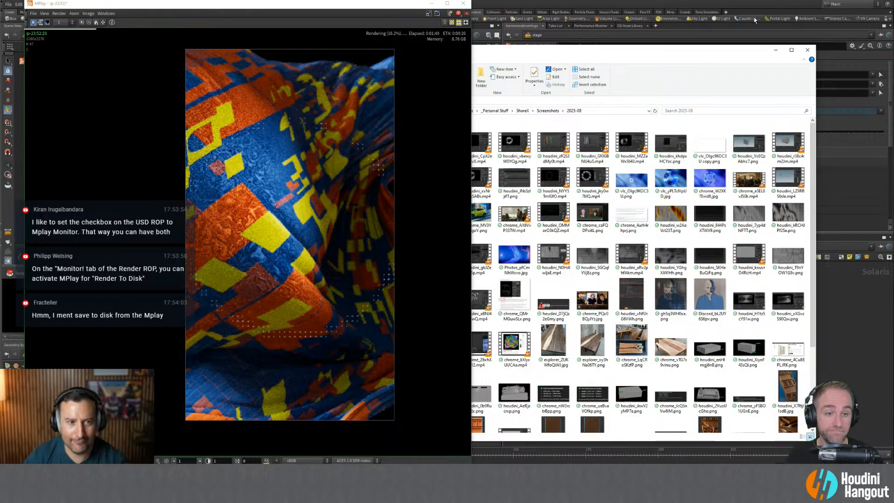
Switch from the screenshots folder back to Houdini and show the parameters of usdrender_rop1.
{"action": "key", "text": "alt+Tab"}
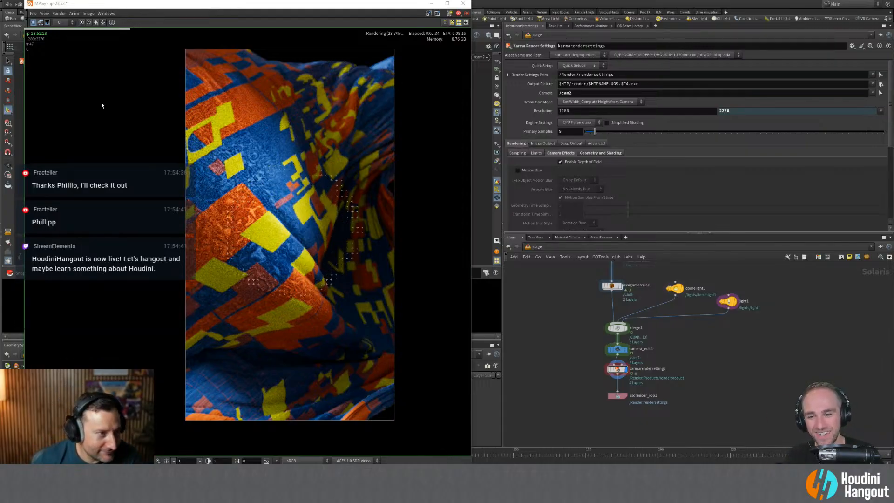
{"action": "left_click", "coordinate": [578, 342]}
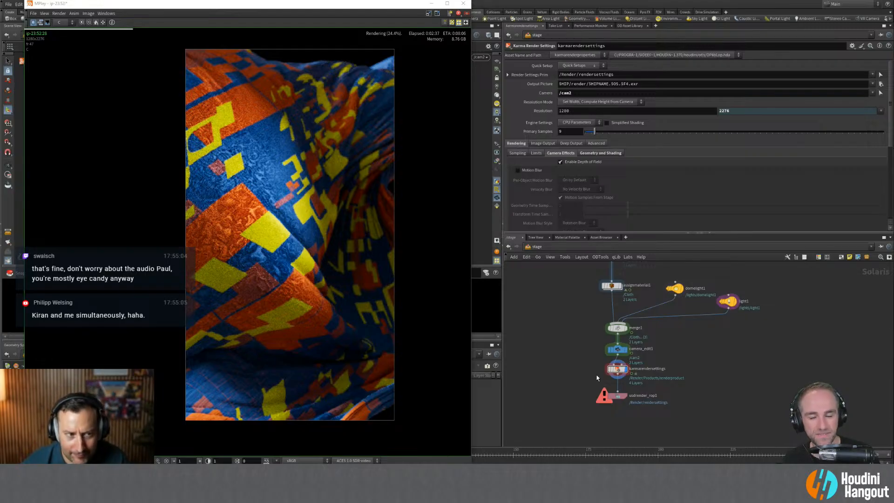
{"action": "left_click", "coordinate": [618, 396]}
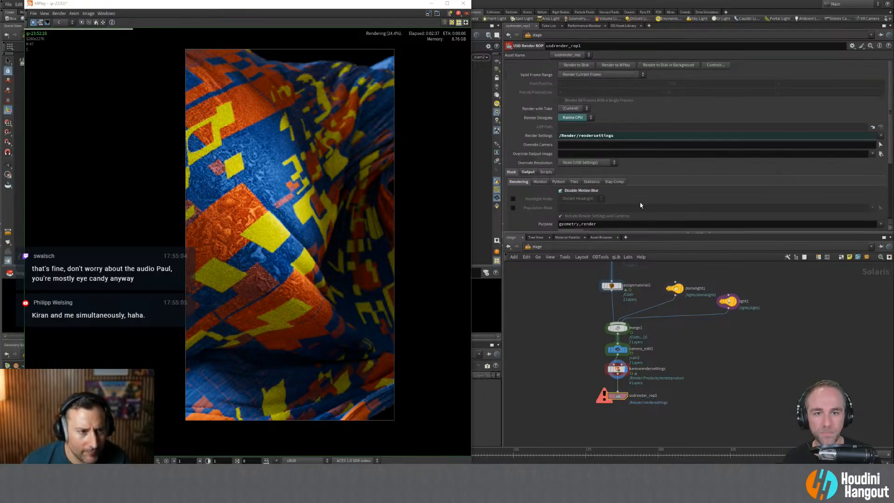
Enable the MPlay Monitor option in the monitor settings of usdrender_rop1.
{"action": "scroll", "coordinate": [641, 205], "scroll_direction": "down", "scroll_amount": 5}
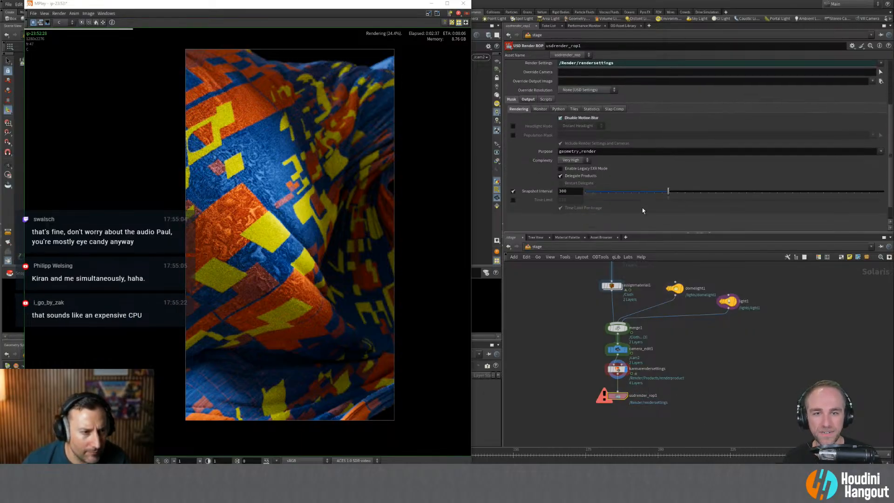
{"action": "scroll", "coordinate": [642, 210], "scroll_direction": "up", "scroll_amount": 1}
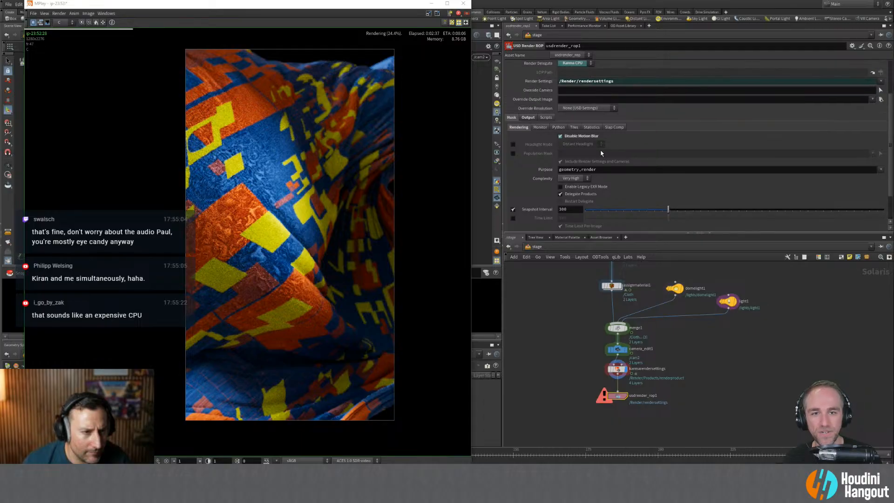
{"action": "scroll", "coordinate": [601, 153], "scroll_direction": "up", "scroll_amount": 3}
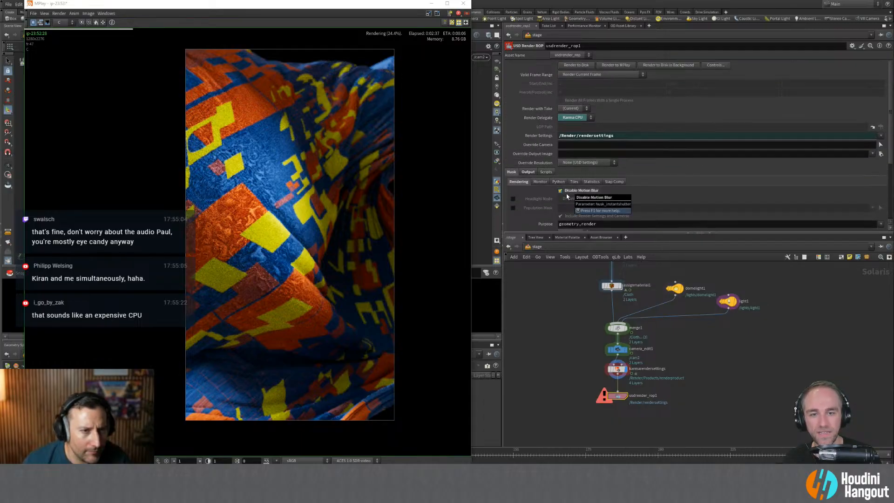
{"action": "scroll", "coordinate": [646, 207], "scroll_direction": "down", "scroll_amount": 4}
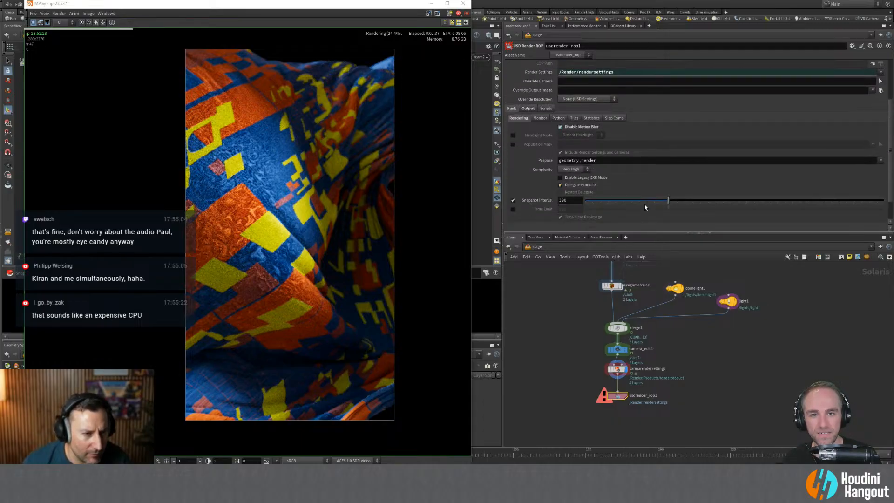
{"action": "left_click", "coordinate": [540, 118]}
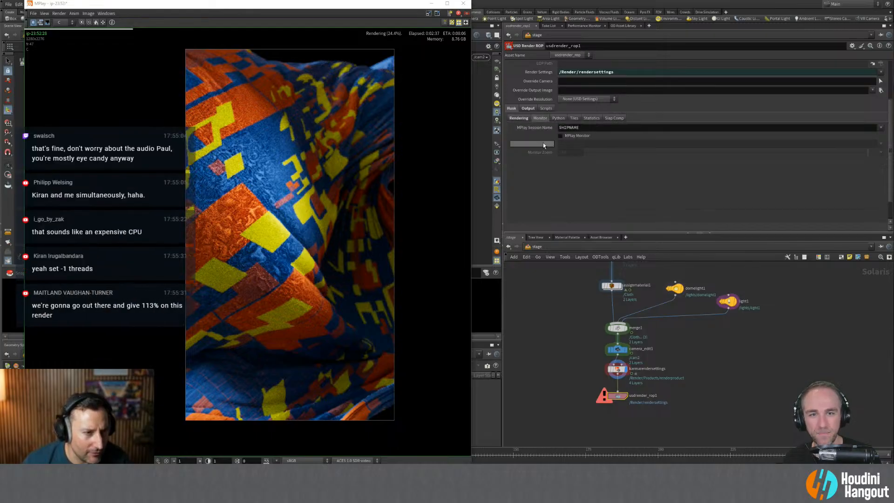
{"action": "left_click", "coordinate": [561, 136]}
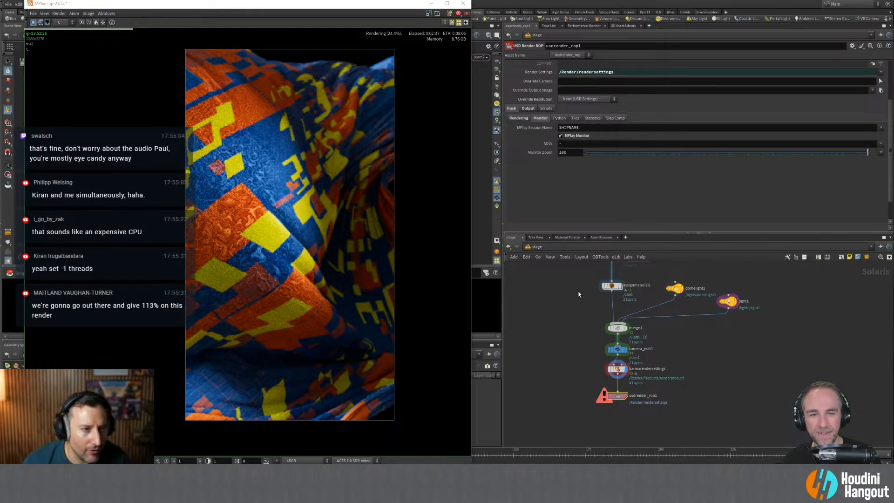
{"action": "scroll", "coordinate": [574, 187], "scroll_direction": "up", "scroll_amount": 2}
{"action": "scroll", "coordinate": [544, 218], "scroll_direction": "up", "scroll_amount": 1}
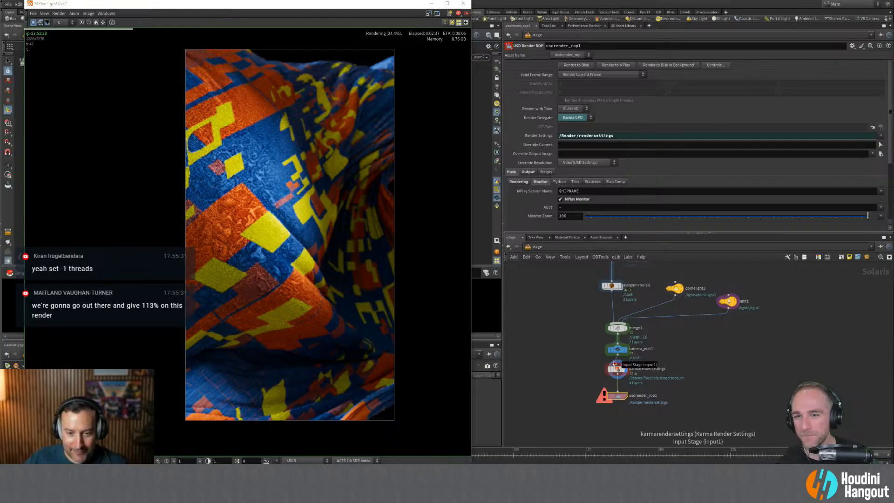
{"action": "scroll", "coordinate": [725, 337], "scroll_direction": "down", "scroll_amount": 1}
{"action": "middle_click_drag", "start_coordinate": [725, 335], "coordinate": [723, 376]}
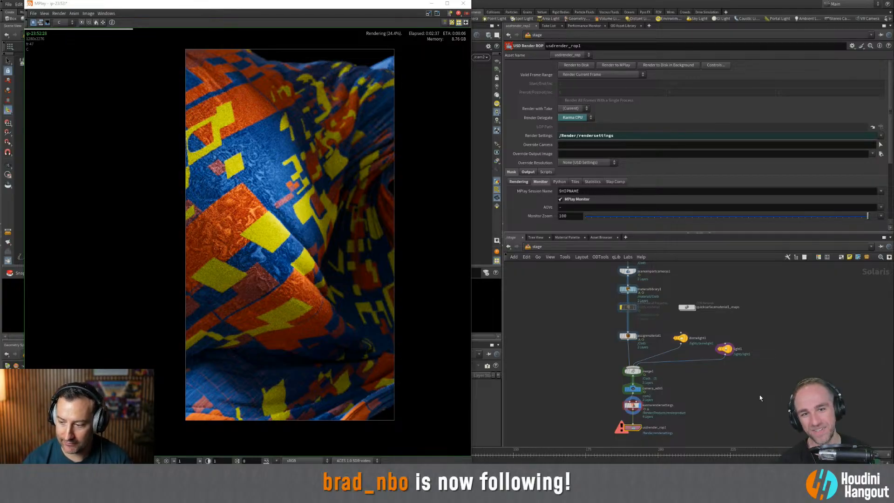
{"action": "scroll", "coordinate": [688, 406], "scroll_direction": "up", "scroll_amount": 2}
{"action": "middle_click_drag", "start_coordinate": [713, 411], "coordinate": [715, 366]}
Enable the Maximum Threads override in the output settings of usdrender_rop1, with a value of -1.
{"action": "scroll", "coordinate": [594, 208], "scroll_direction": "down", "scroll_amount": 1}
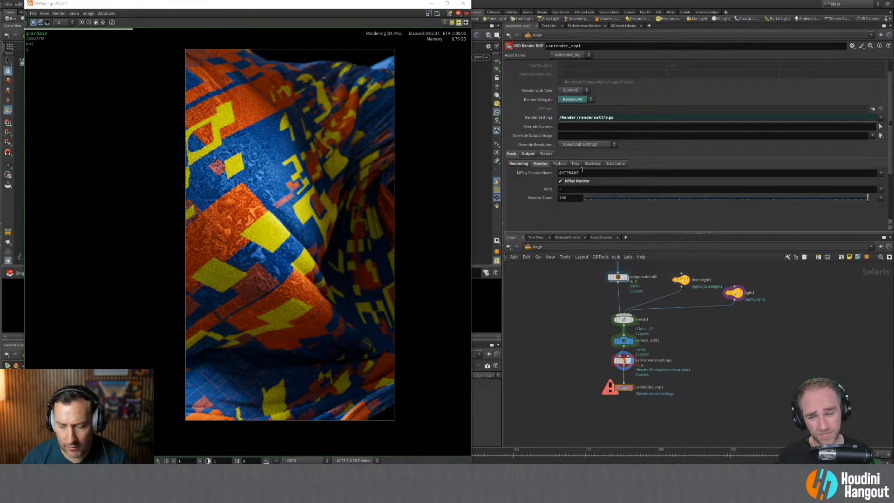
{"action": "left_click", "coordinate": [532, 154]}
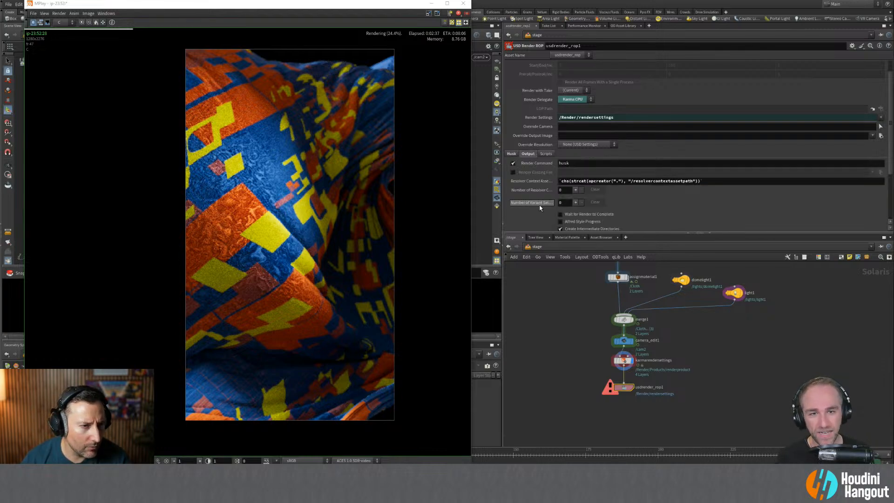
{"action": "scroll", "coordinate": [539, 206], "scroll_direction": "down", "scroll_amount": 3}
{"action": "left_click", "coordinate": [513, 201]}
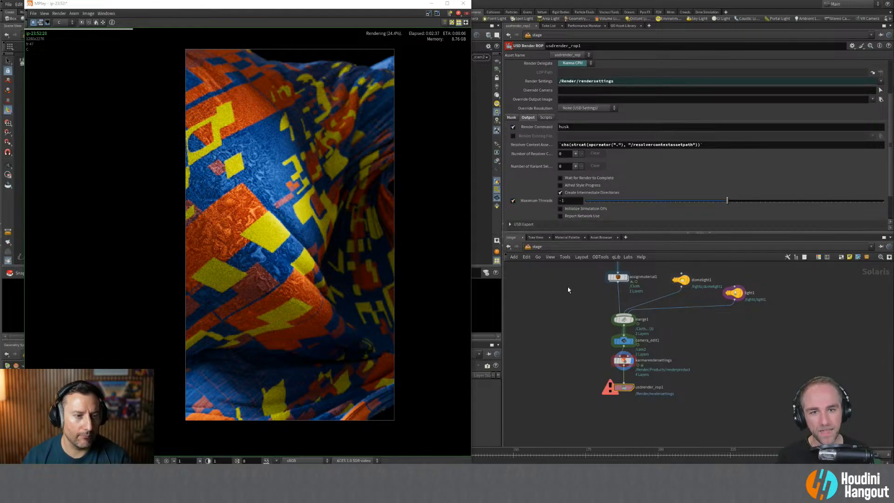